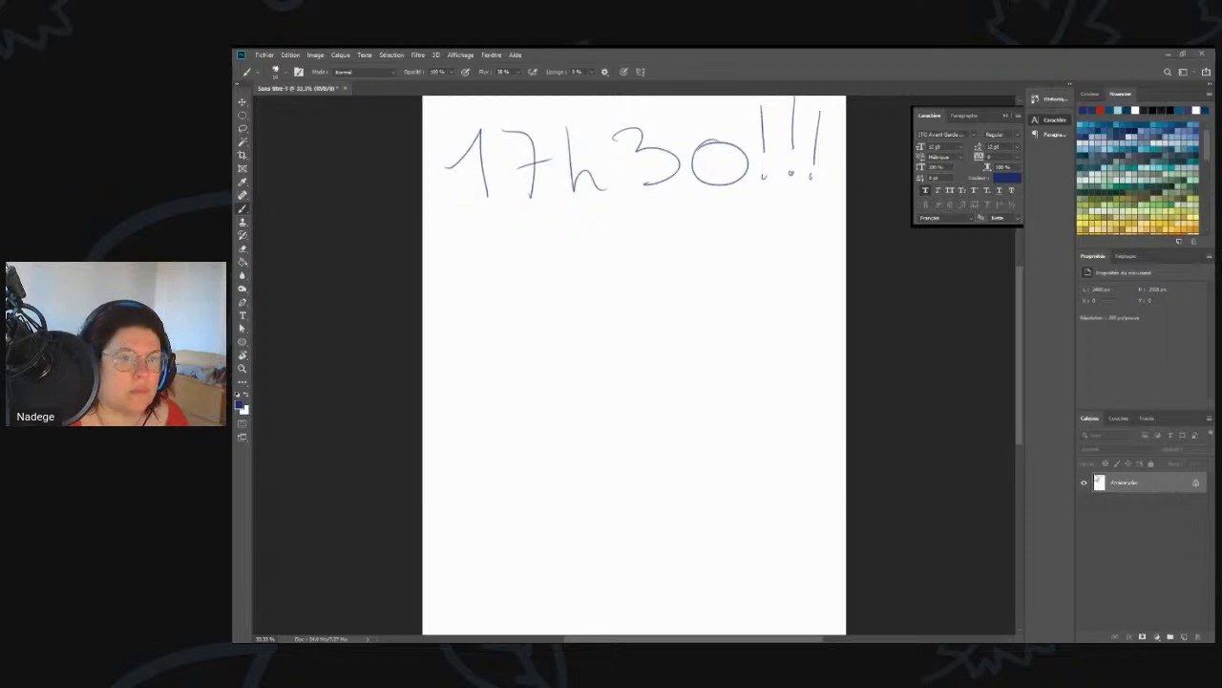
left_click_drag(242, 114, 338, 112)
mouse_move(412, 97)
left_mouse_down()
mouse_move(531, 113)
mouse_move(874, 229)
mouse_move(872, 205)
left_mouse_up()
left_click(242, 208)
right_click(589, 172)
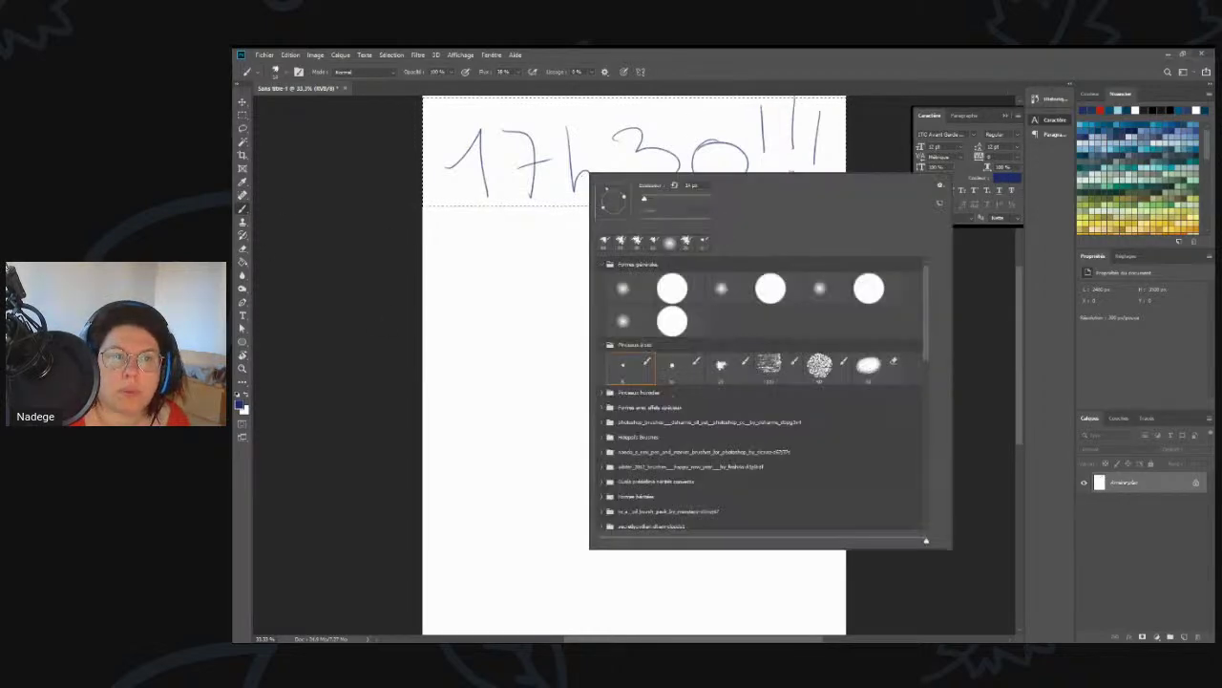
key("Escape")
key("ctrl+d")
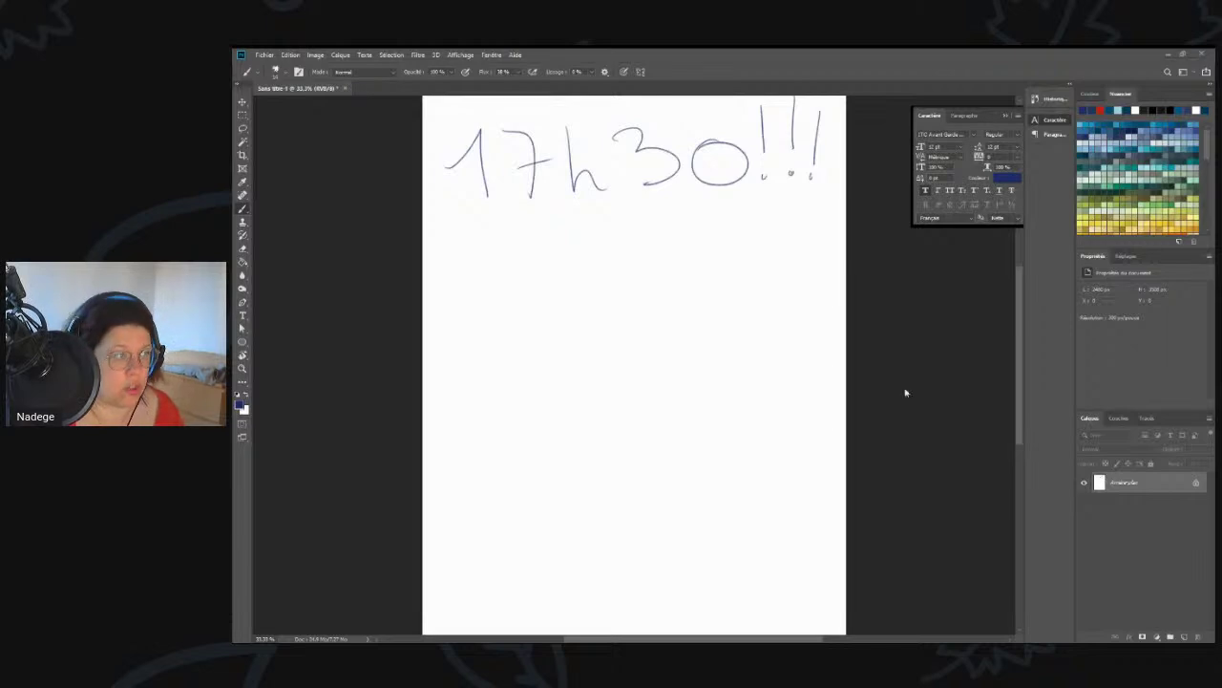
- Erase the handwritten "17h30!!!" note with a rectangular selection across the upper part of the canvas, leaving nothing selected
left_click(243, 115)
key("i")
key("i")
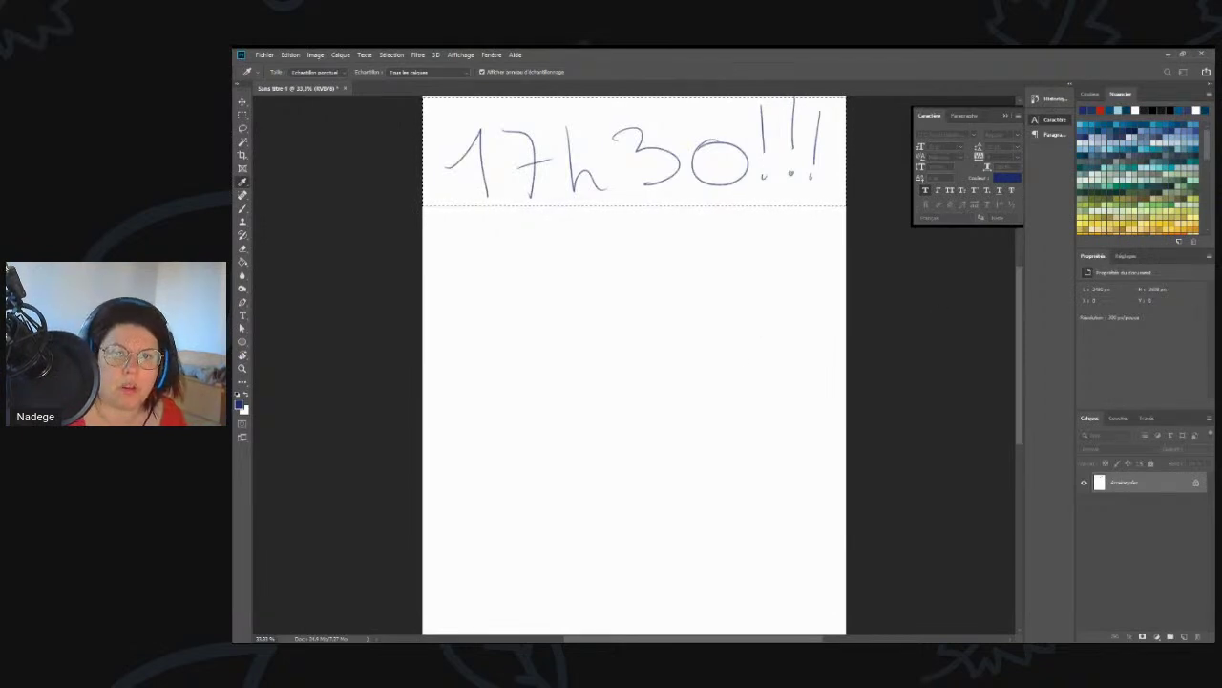
key("Delete")
left_click(866, 221)
key("ctrl+d")
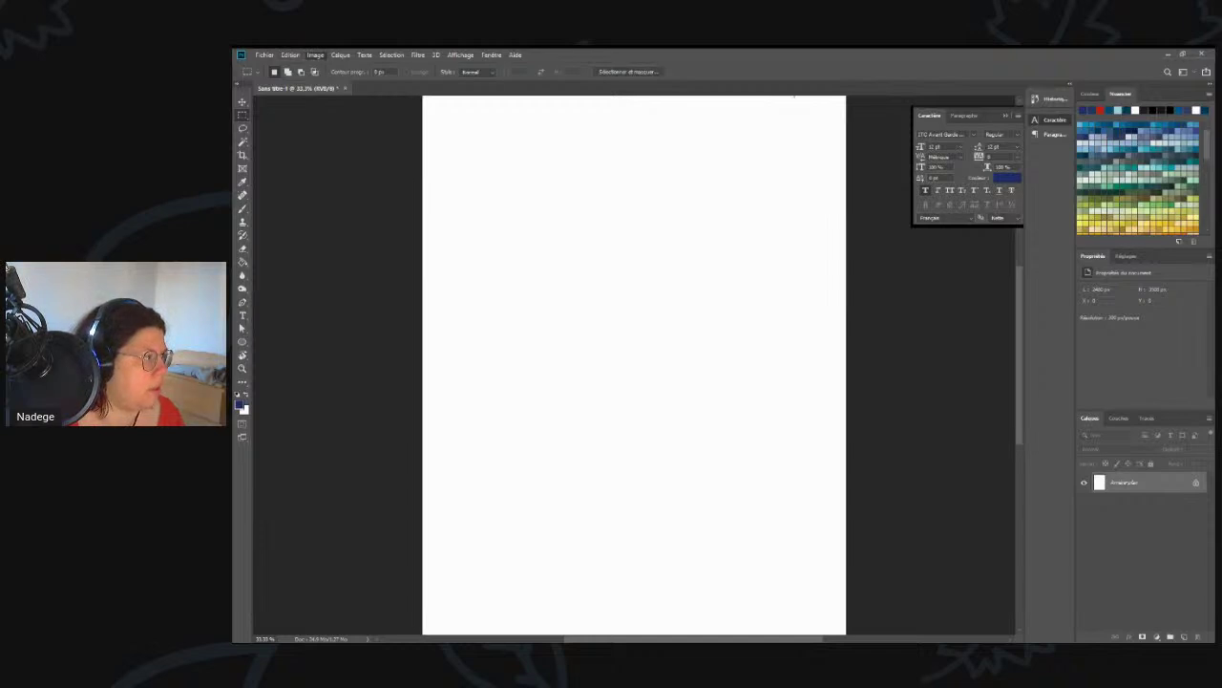
- Rotate the canvas by 90° into landscape orientation and collapse the floating character settings
left_click(315, 55)
mouse_move(382, 153)
left_click(490, 163)
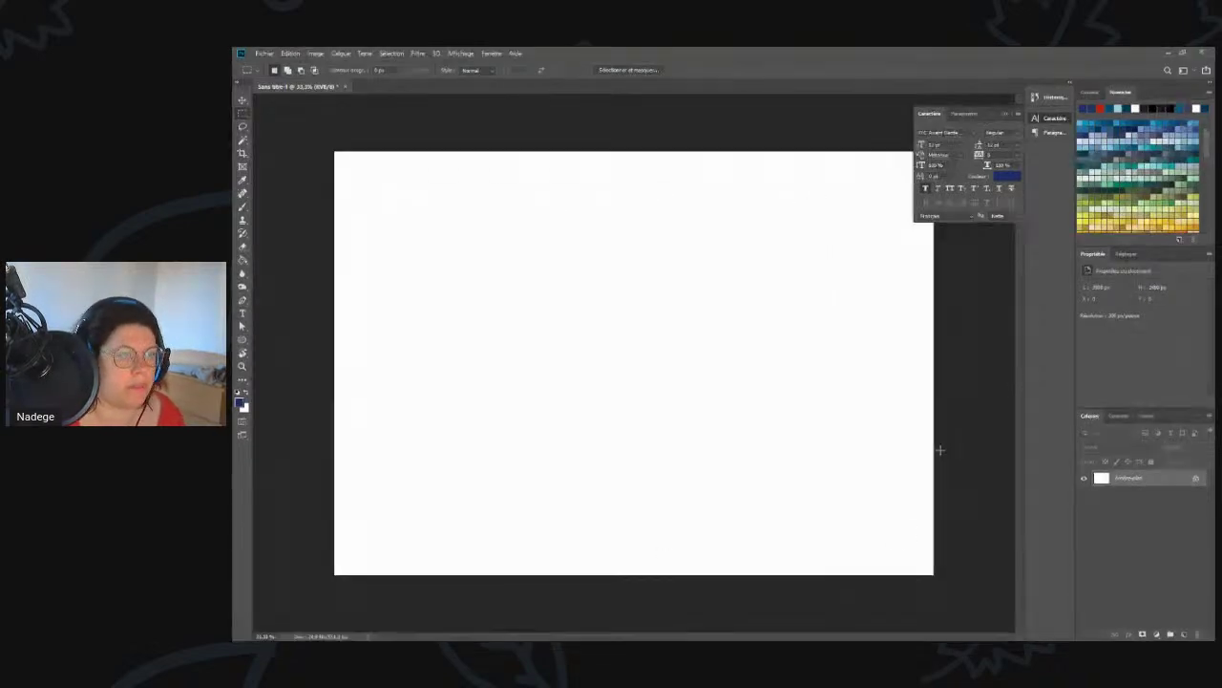
left_click(1006, 113)
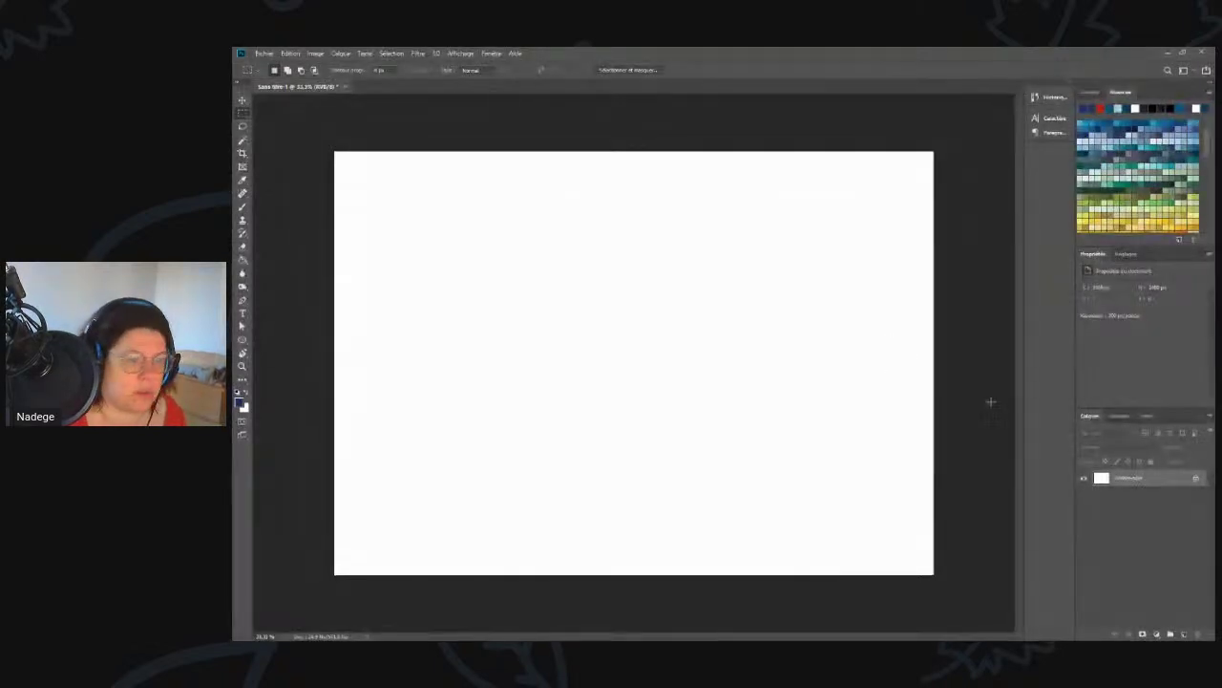
- Add a new empty layer above the background and set up the Brush with a red foreground colour
left_click(1184, 634)
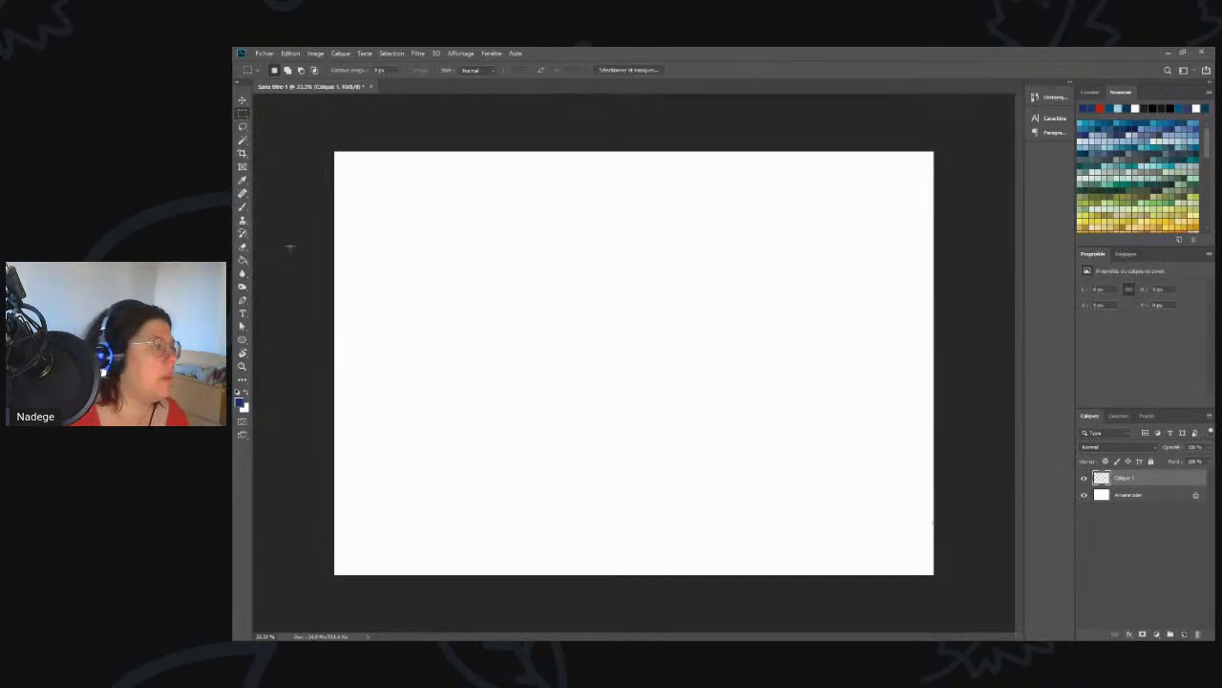
left_click(243, 369)
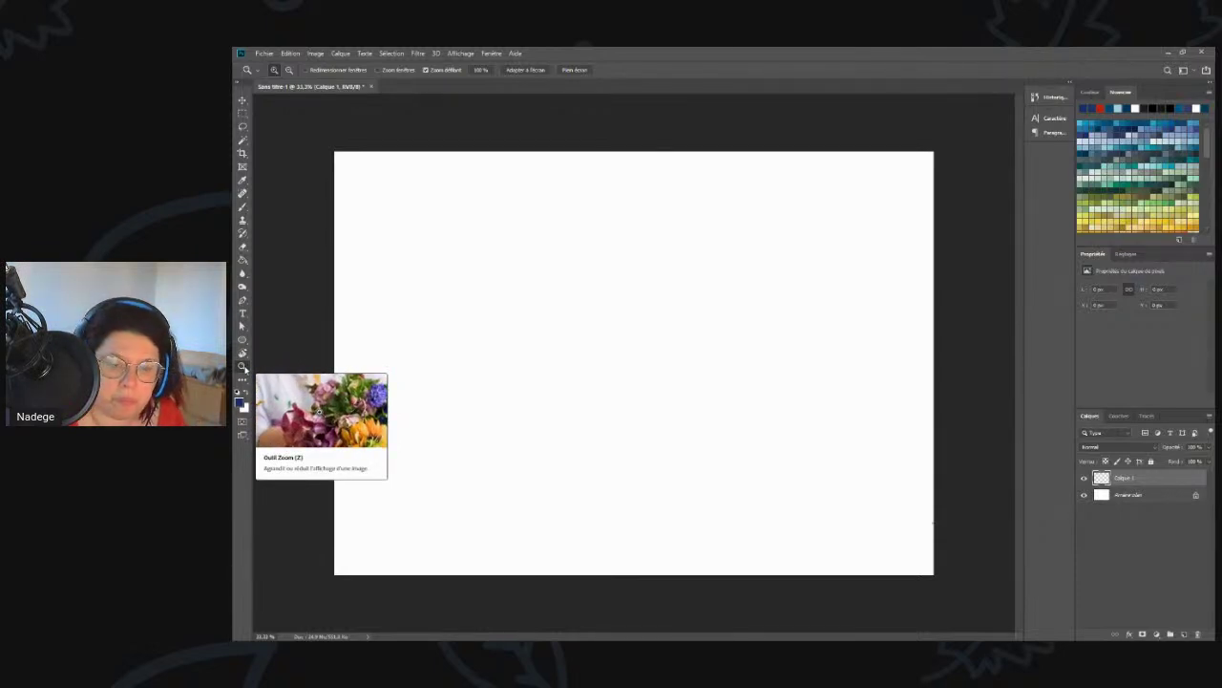
key("b")
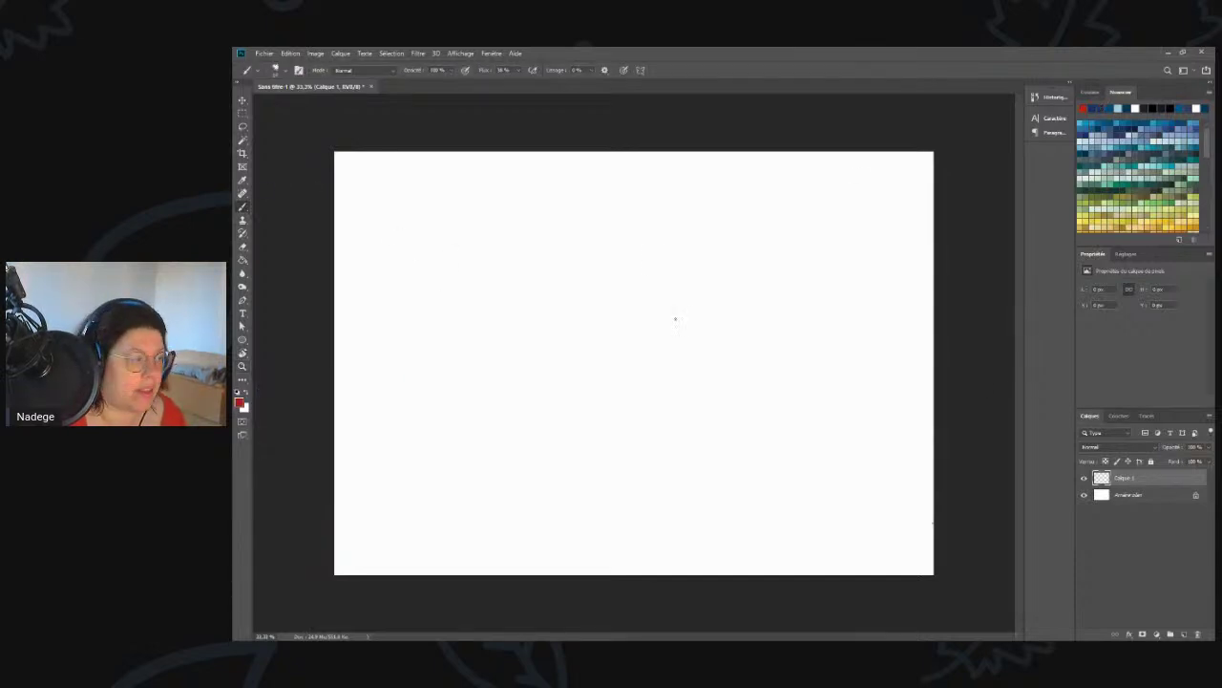
- Sketch a head near the page's upper middle with a vertical face line, an eye line, jaw, ear and rounded skull
left_click(641, 243, "ctrl")
left_click_drag(609, 224, 634, 315)
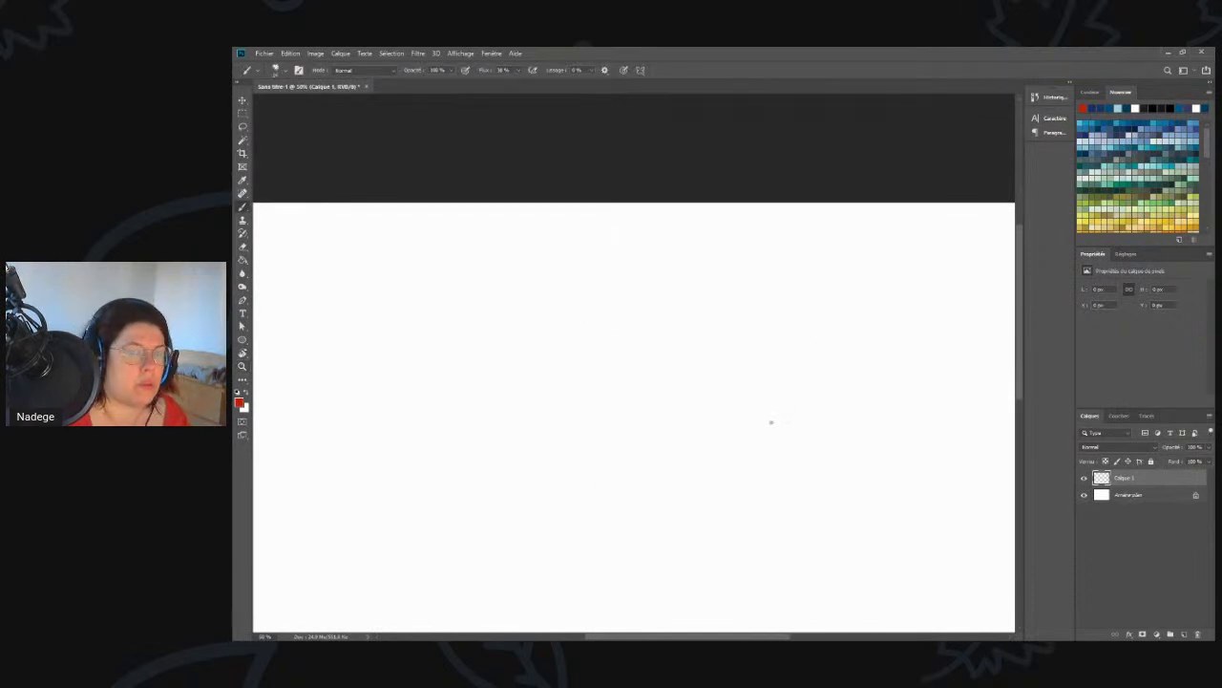
left_click_drag(634, 306, 631, 268)
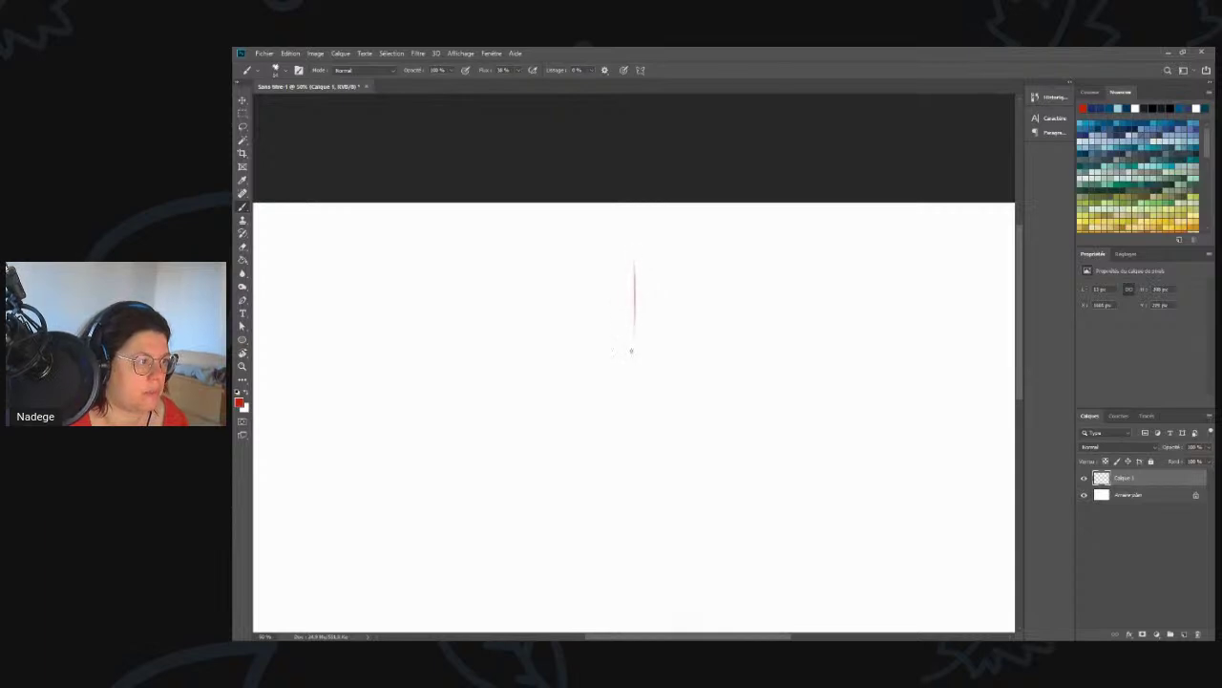
mouse_move(651, 277)
left_mouse_down()
mouse_move(593, 277)
mouse_move(672, 286)
mouse_move(585, 279)
mouse_move(674, 284)
mouse_move(631, 282)
mouse_move(653, 282)
mouse_move(658, 314)
mouse_move(658, 279)
mouse_move(658, 314)
mouse_move(633, 349)
mouse_move(657, 314)
mouse_move(634, 348)
mouse_move(617, 344)
mouse_move(653, 325)
left_mouse_up()
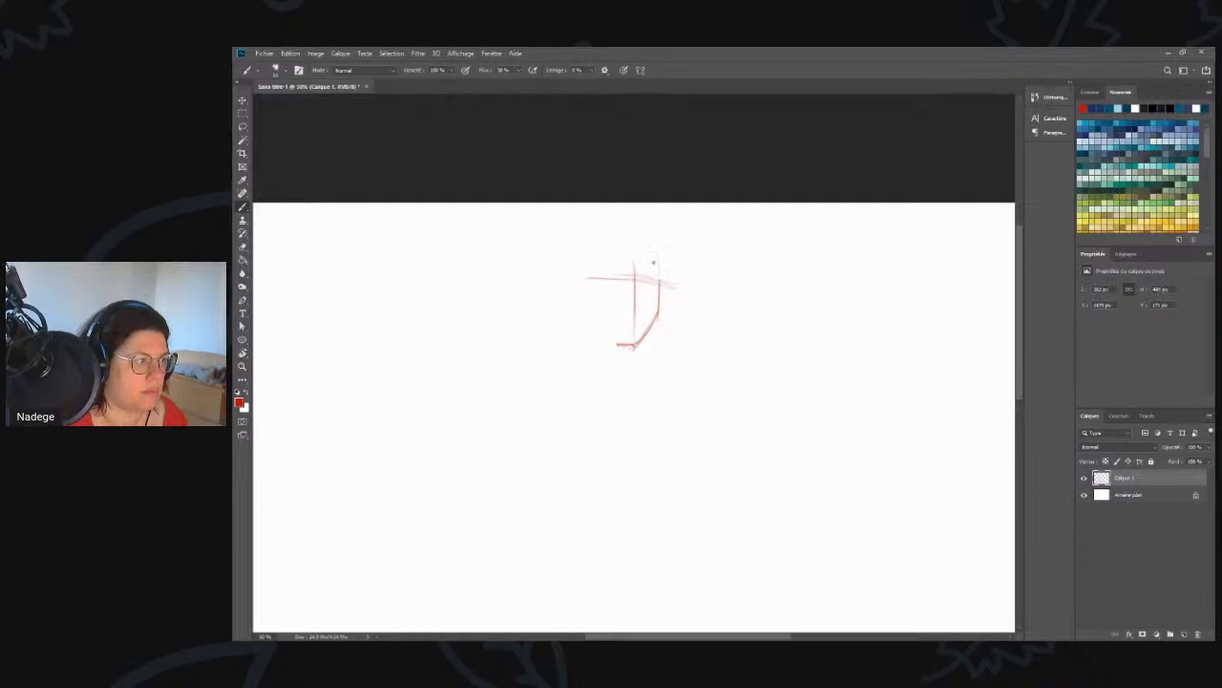
mouse_move(658, 279)
left_mouse_down()
mouse_move(630, 227)
mouse_move(657, 256)
mouse_move(599, 242)
mouse_move(629, 224)
mouse_move(594, 241)
mouse_move(573, 275)
mouse_move(576, 253)
mouse_move(571, 291)
mouse_move(616, 222)
mouse_move(590, 240)
mouse_move(602, 229)
mouse_move(578, 307)
mouse_move(560, 279)
mouse_move(621, 347)
left_mouse_up()
left_click_drag(582, 307, 589, 327)
left_click_drag(638, 221, 580, 240)
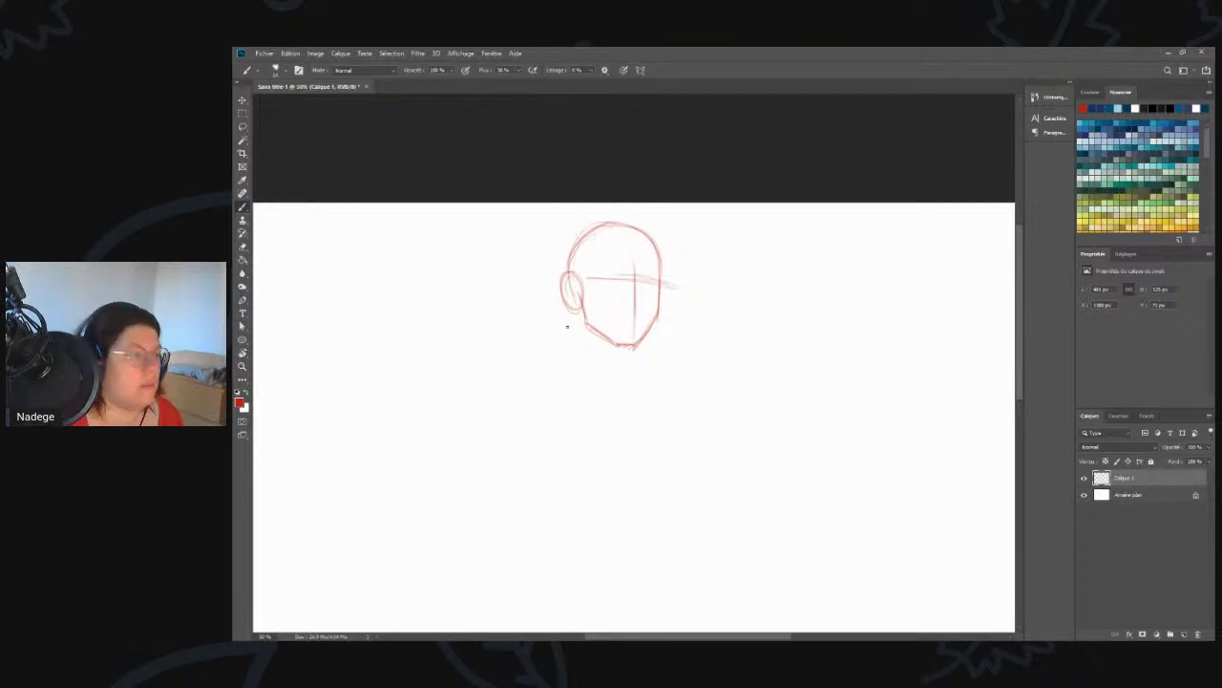
- Draw both sides of the neck below the jaw, narrowing them toward the collar area
left_click_drag(577, 318, 583, 361)
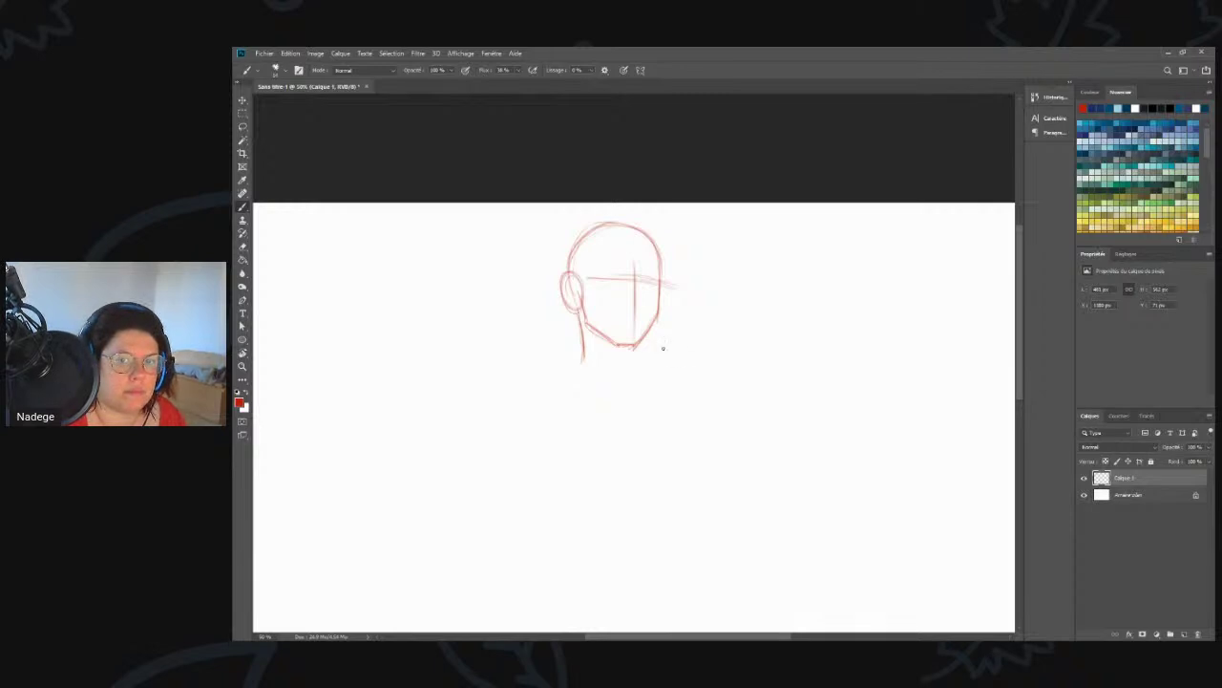
left_click_drag(646, 333, 645, 355)
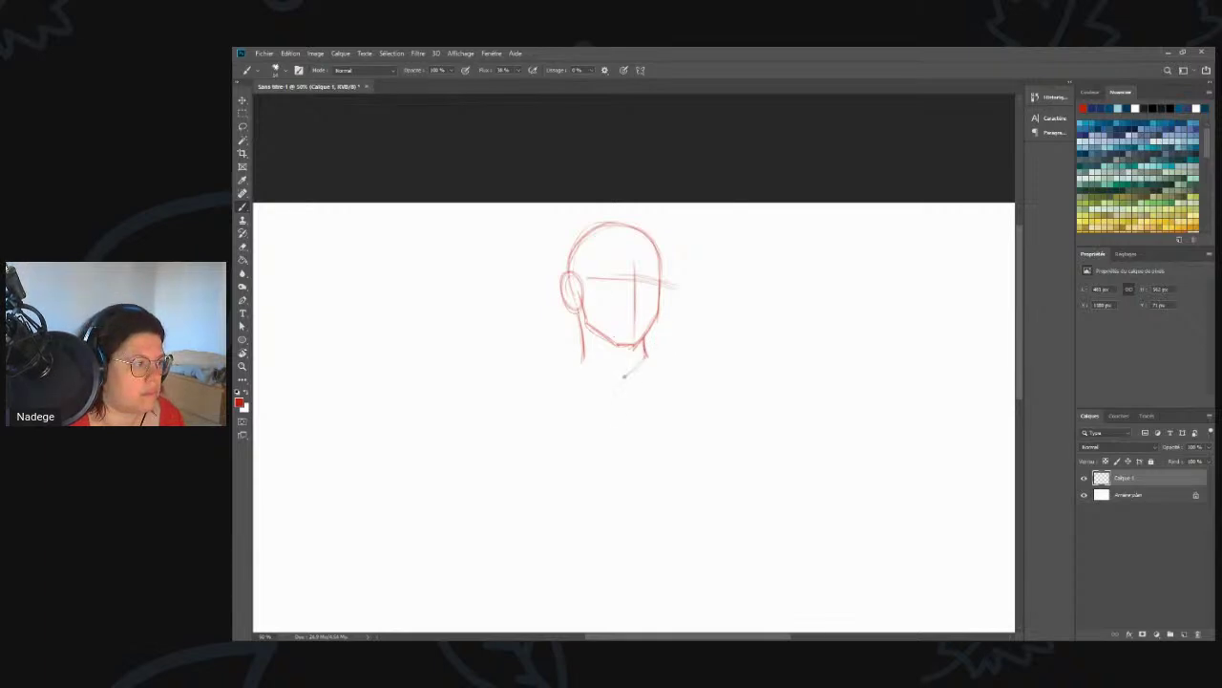
left_click_drag(587, 375, 577, 313)
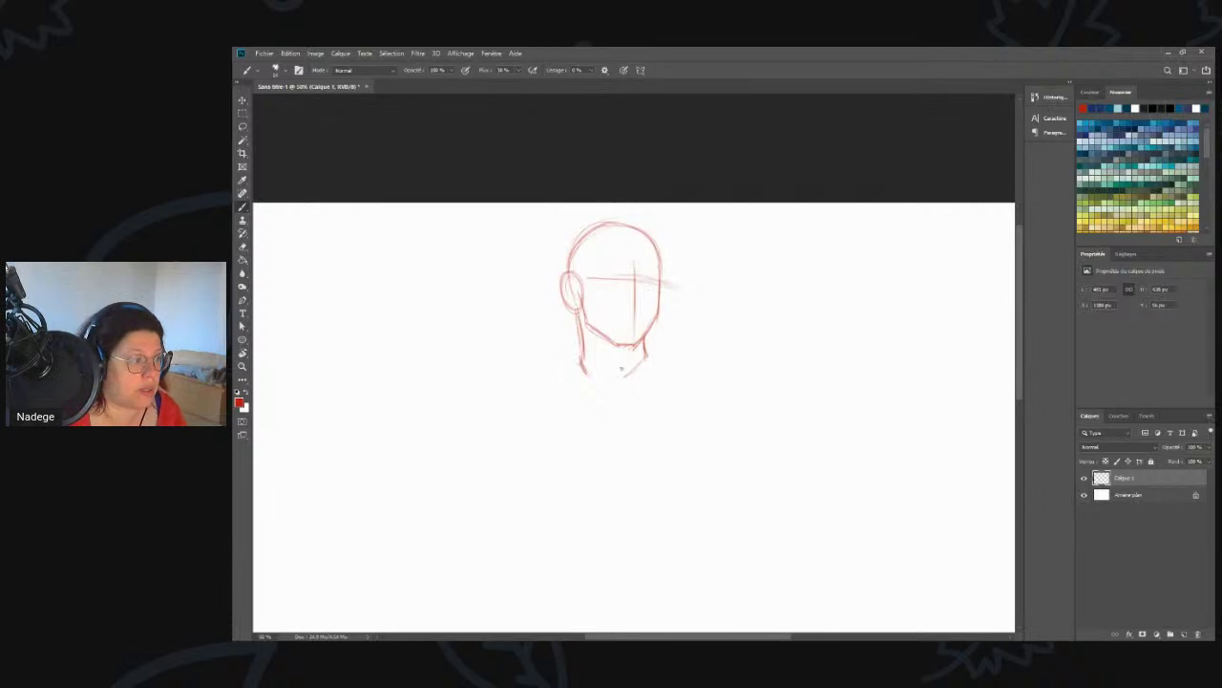
- Sketch the shoulder line as a wide, light arc crossing the base of the neck, with a second line beneath it
left_click_drag(514, 381, 573, 367)
left_click_drag(651, 363, 726, 387)
left_click_drag(477, 407, 584, 362)
left_click_drag(695, 383, 586, 378)
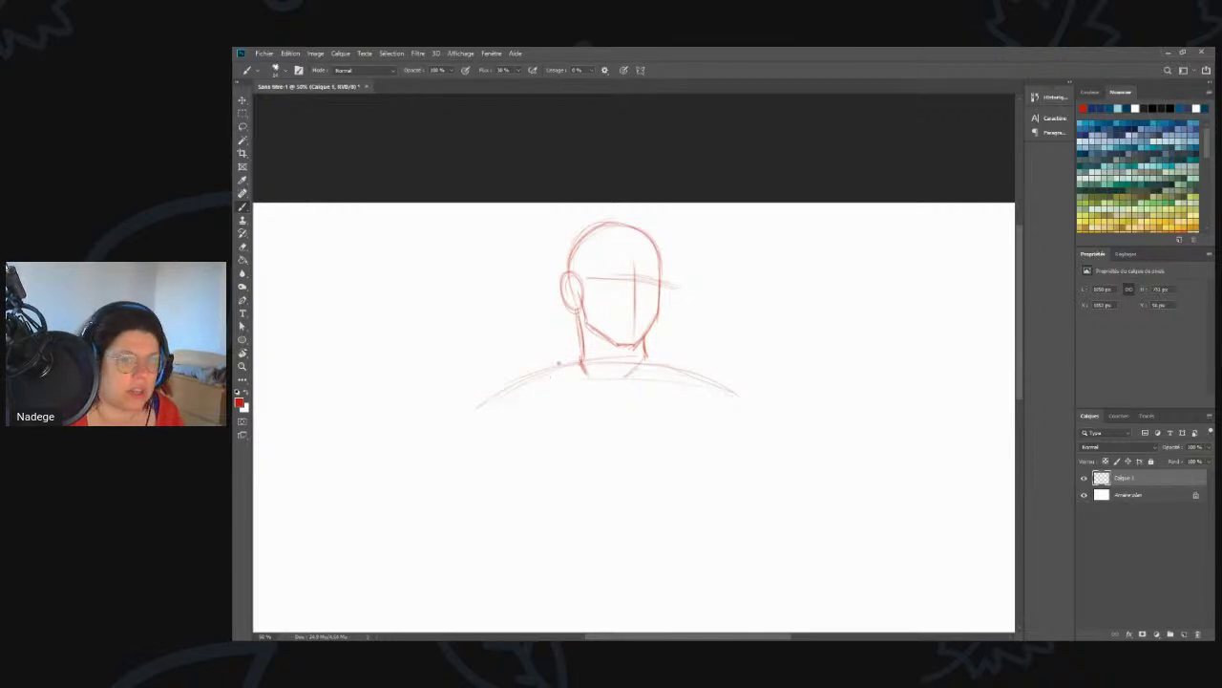
key("z")
left_click(609, 407, "alt")
key("c")
left_click_drag(585, 366, 611, 418)
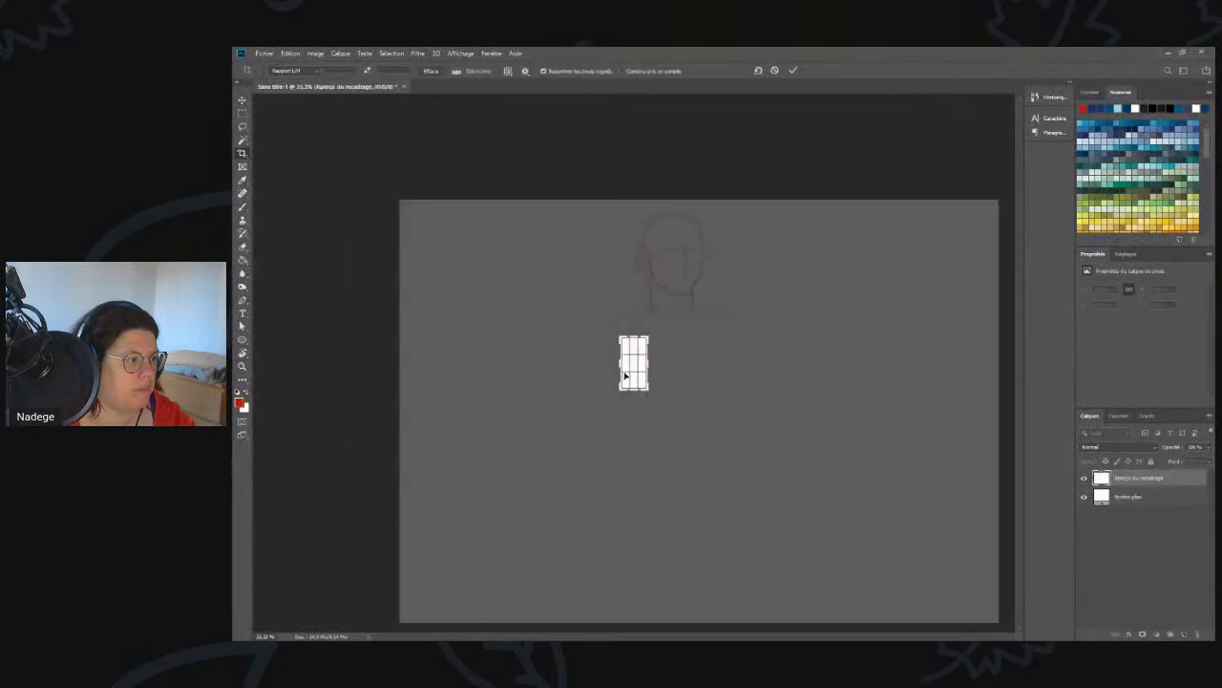
key("Return")
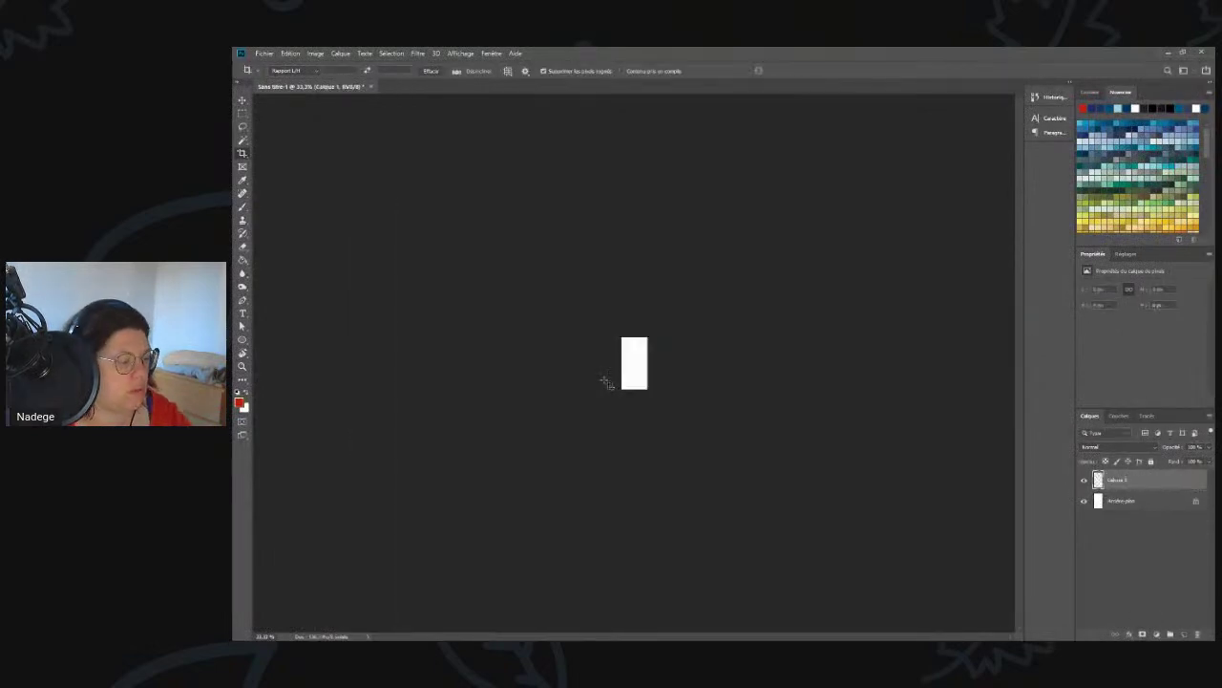
key("ctrl+z")
- Draw a curved spine line from the base of the neck down toward the hips
key("b")
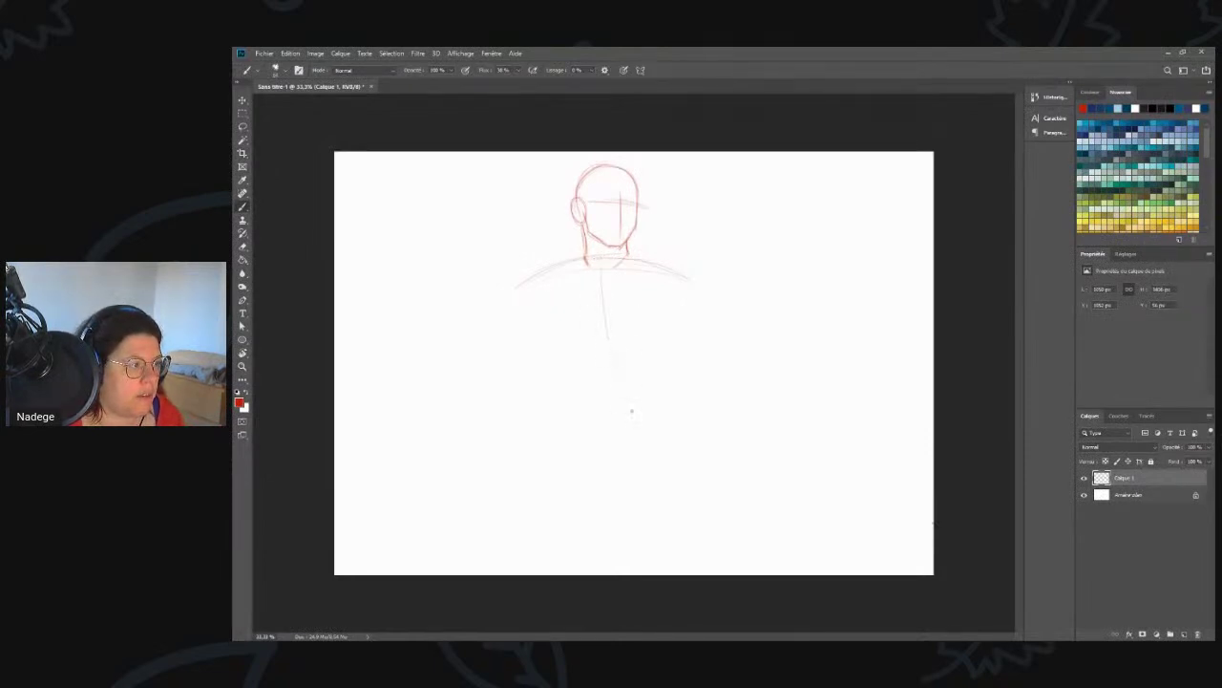
left_click_drag(601, 286, 612, 356)
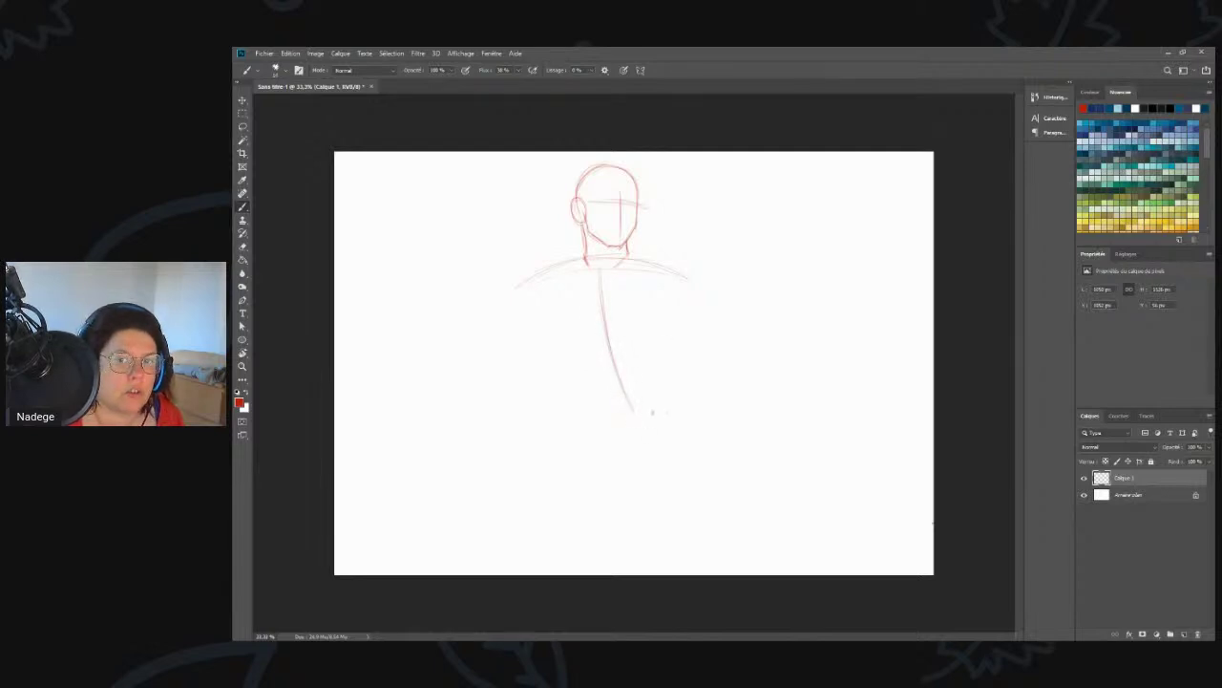
left_click_drag(630, 401, 640, 427)
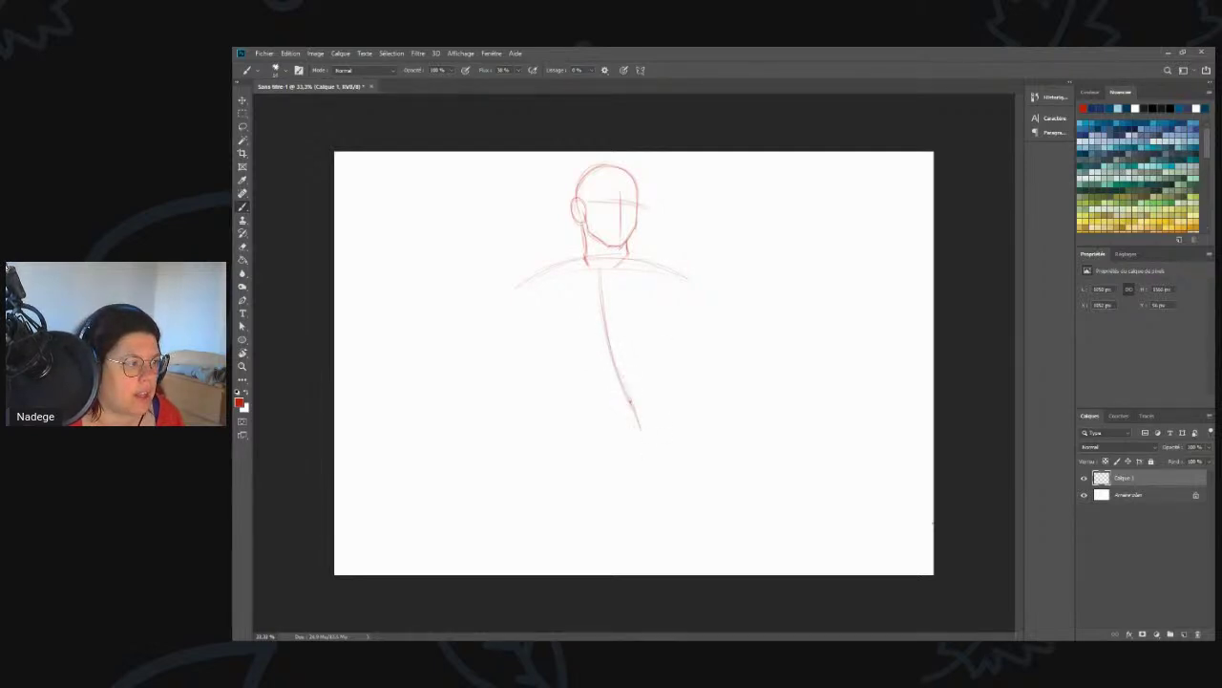
- Scale the whole figure sketch down slightly with Free Transform and draw a wide, light hip line beneath the spine
key("ctrl+t")
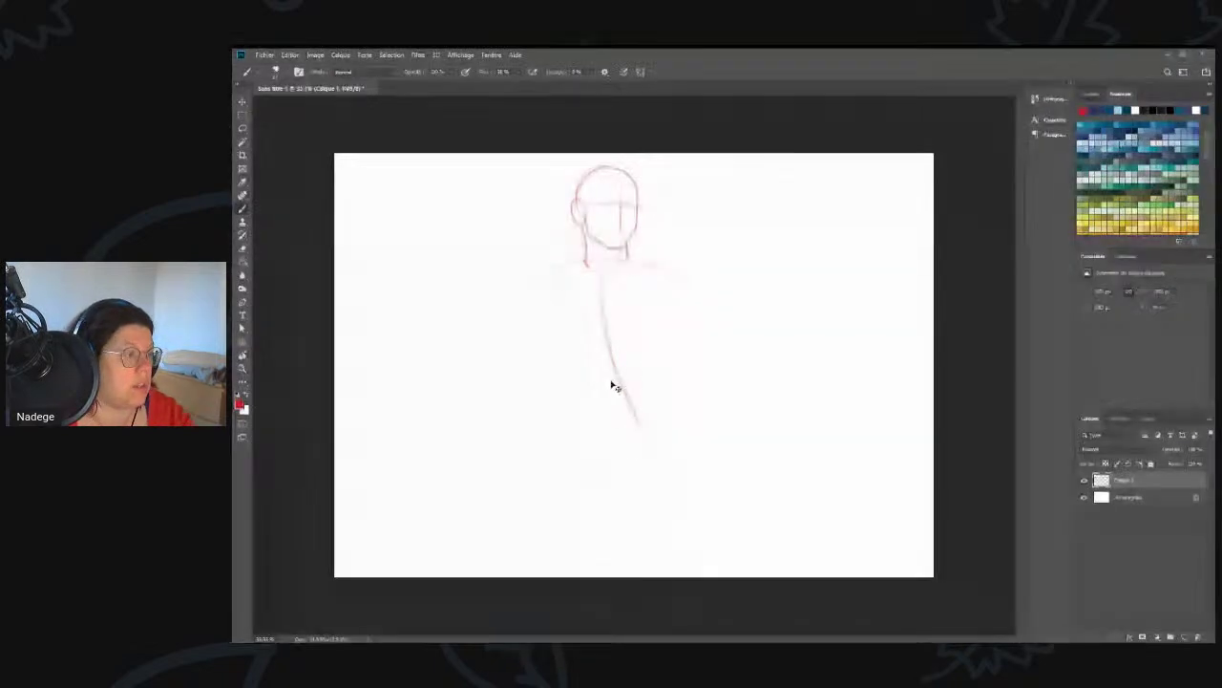
left_click_drag(694, 158, 670, 193)
key("Return")
key("Return")
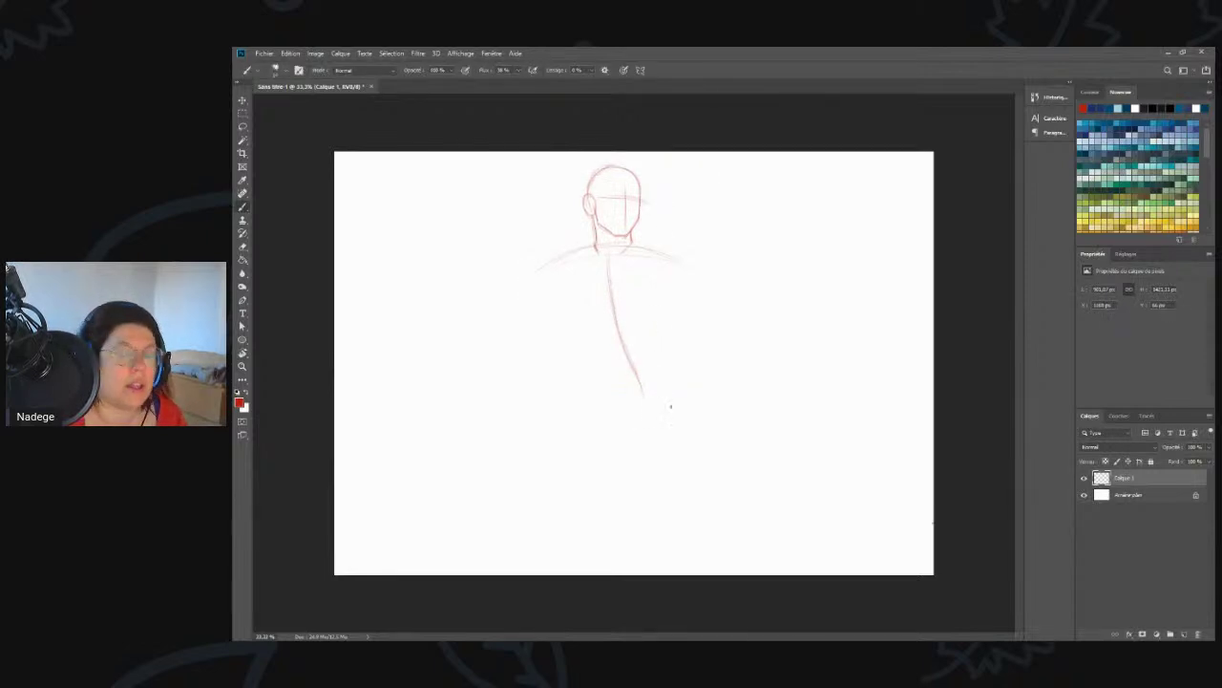
mouse_move(622, 410)
left_mouse_down()
mouse_move(684, 406)
mouse_move(554, 402)
left_mouse_up()
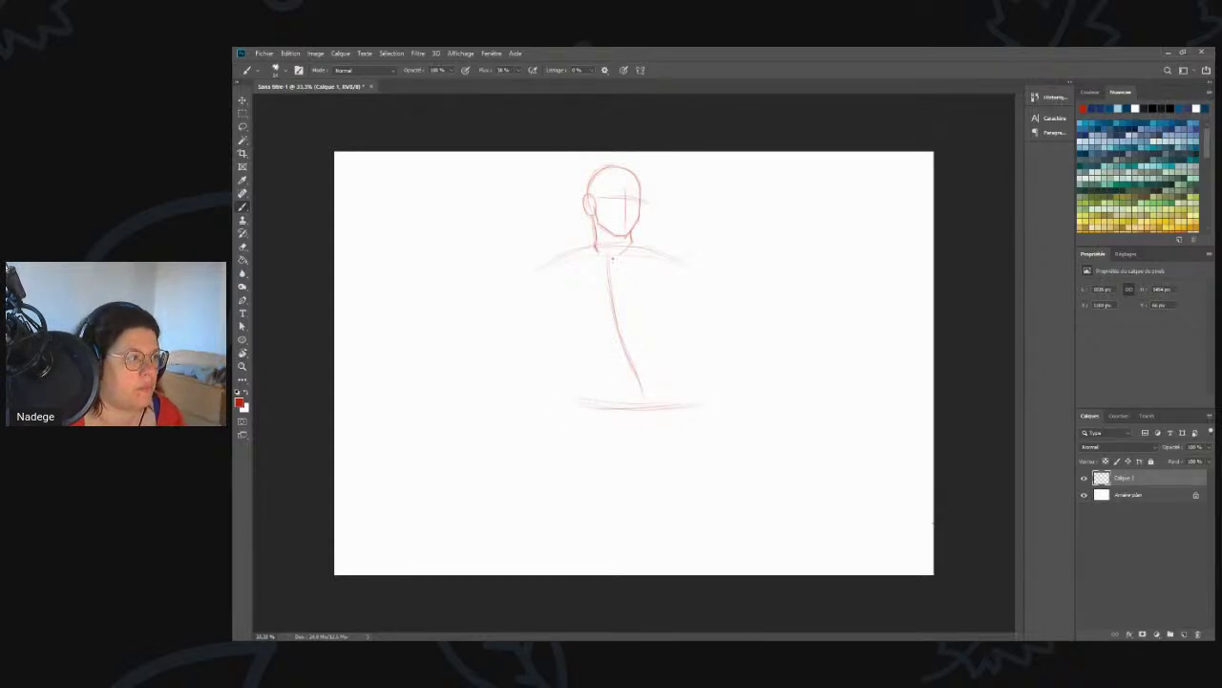
- Sketch the nose along the vertical face line and both eyes on the horizontal eye line
key("z")
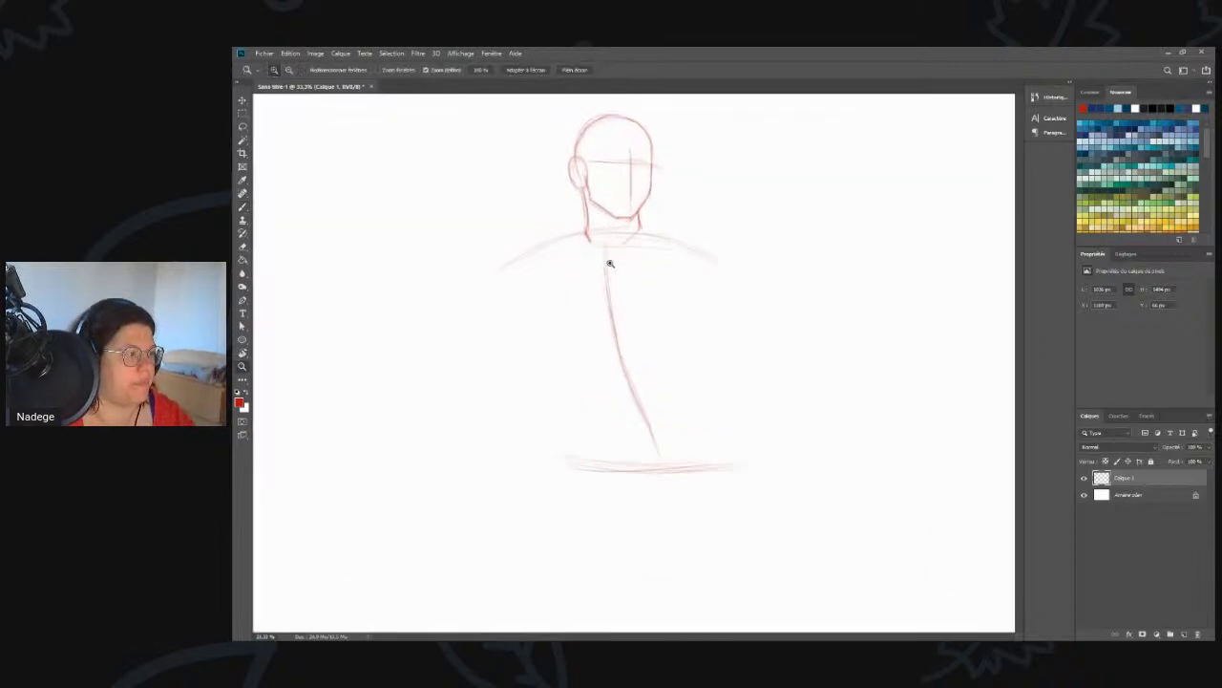
left_click(611, 265)
key("b")
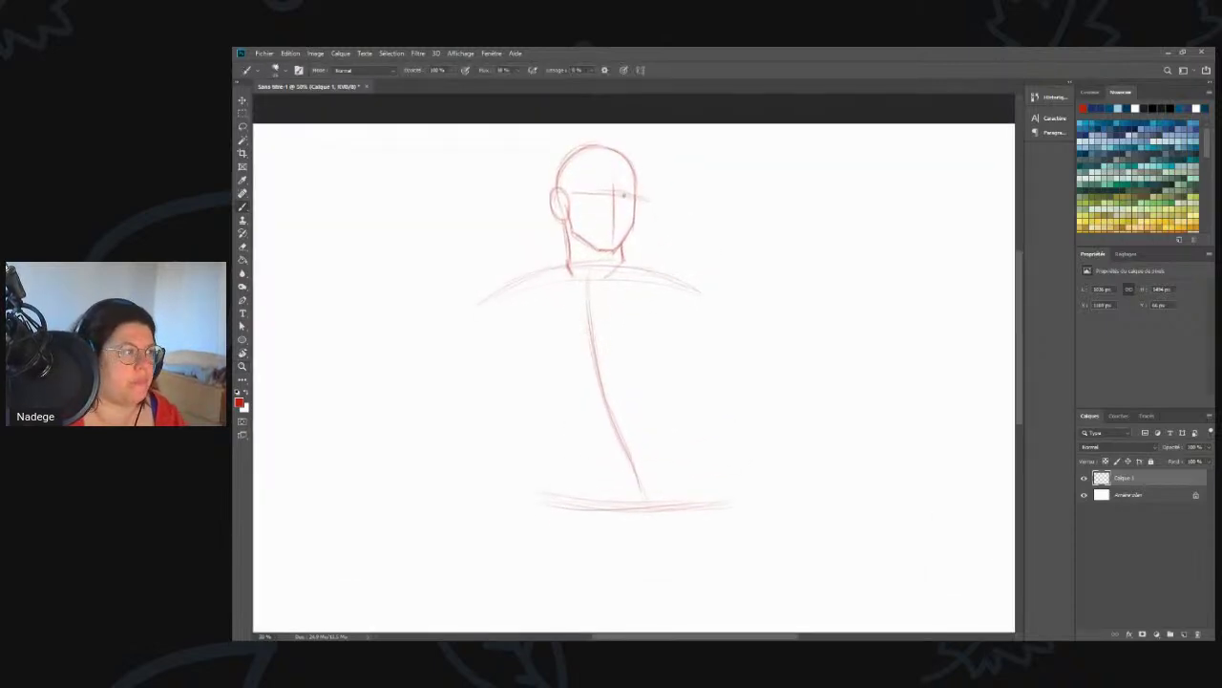
mouse_move(615, 194)
left_mouse_down()
mouse_move(618, 220)
mouse_move(614, 196)
mouse_move(618, 206)
left_mouse_up()
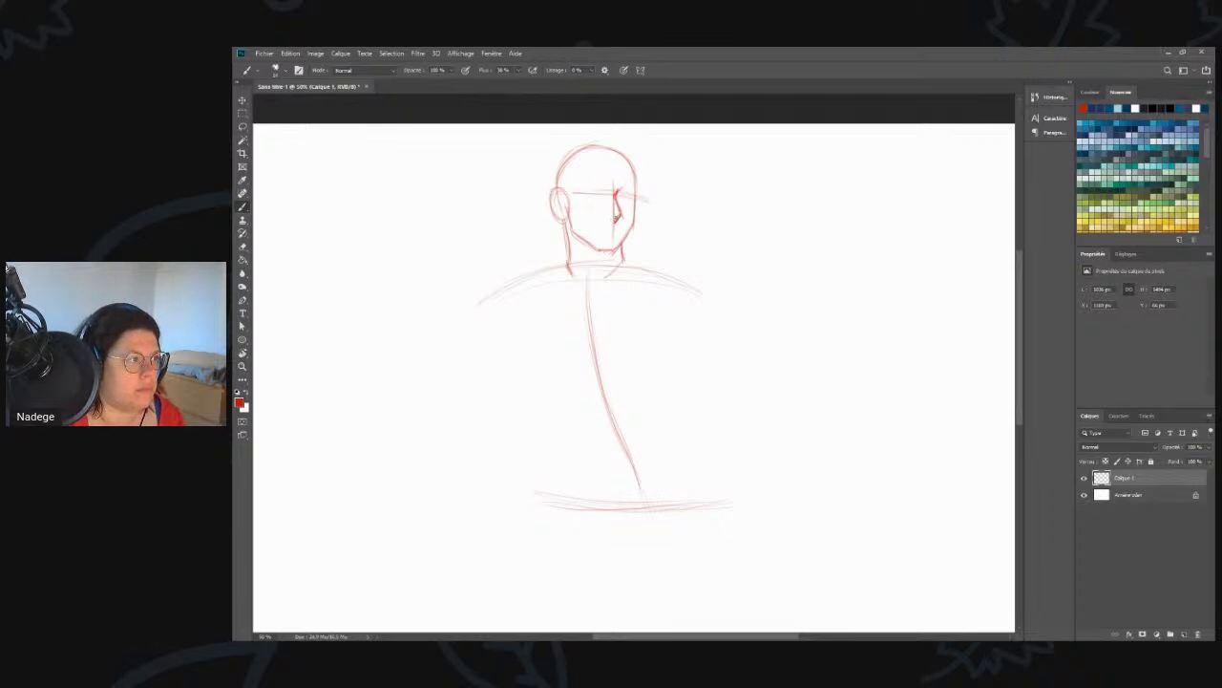
left_click_drag(611, 219, 617, 218)
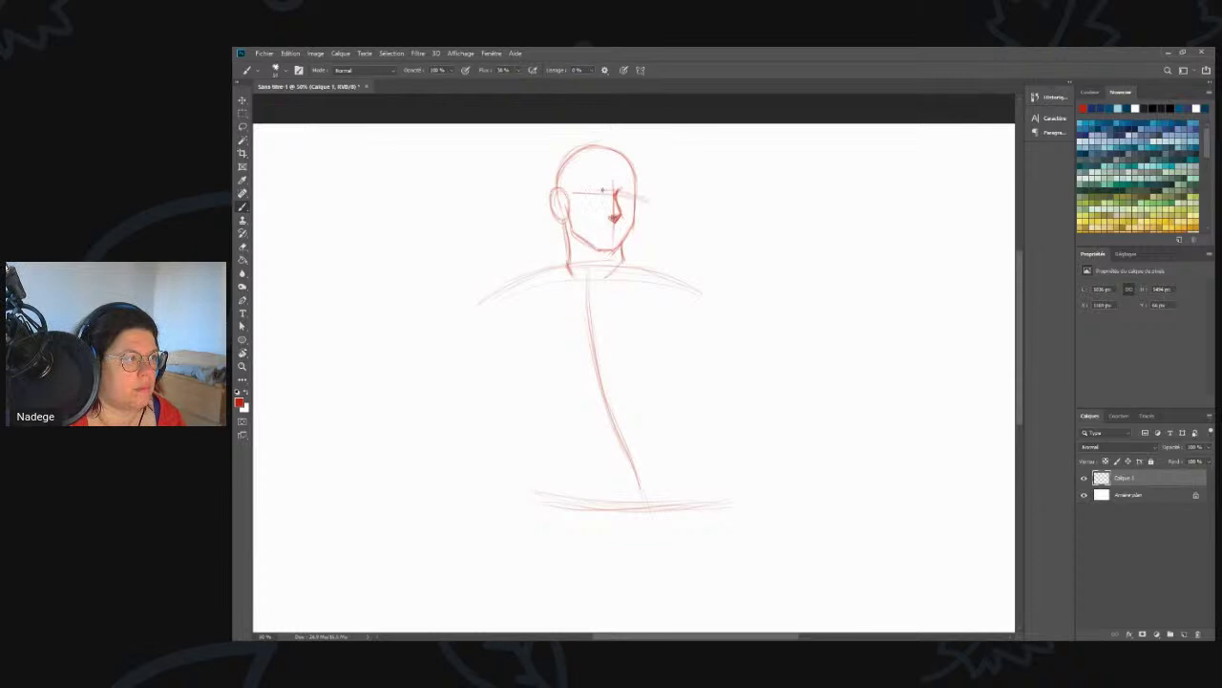
left_click_drag(584, 190, 630, 197)
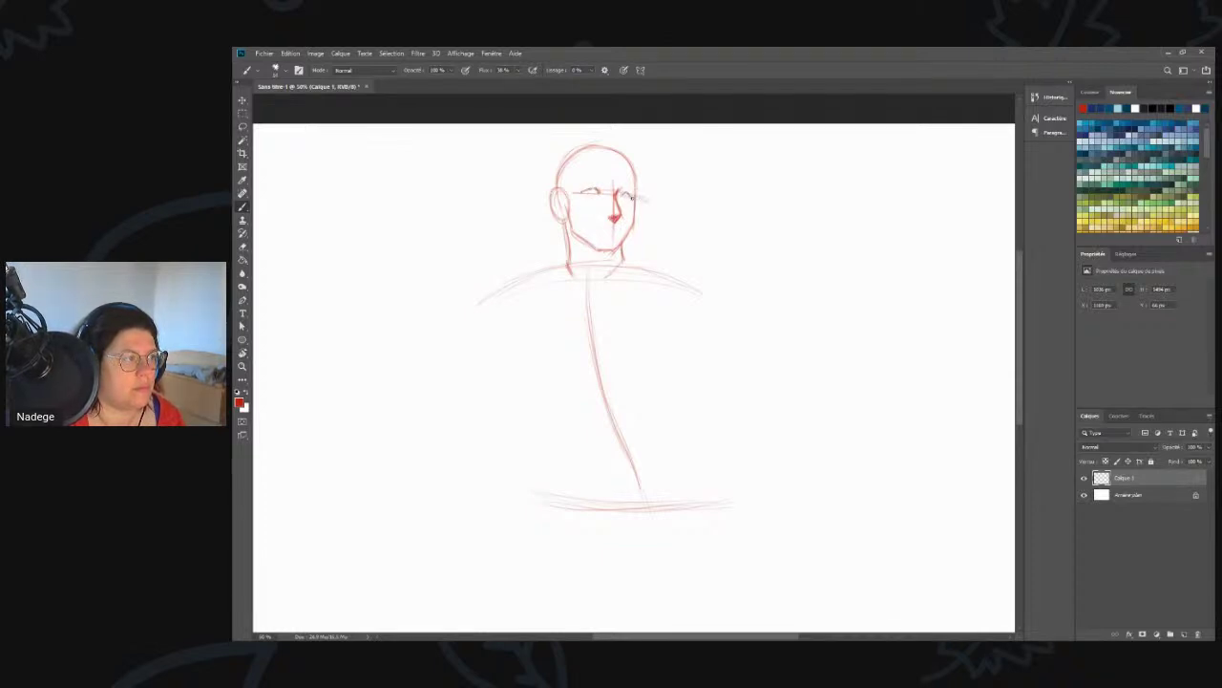
left_click_drag(630, 195, 595, 187)
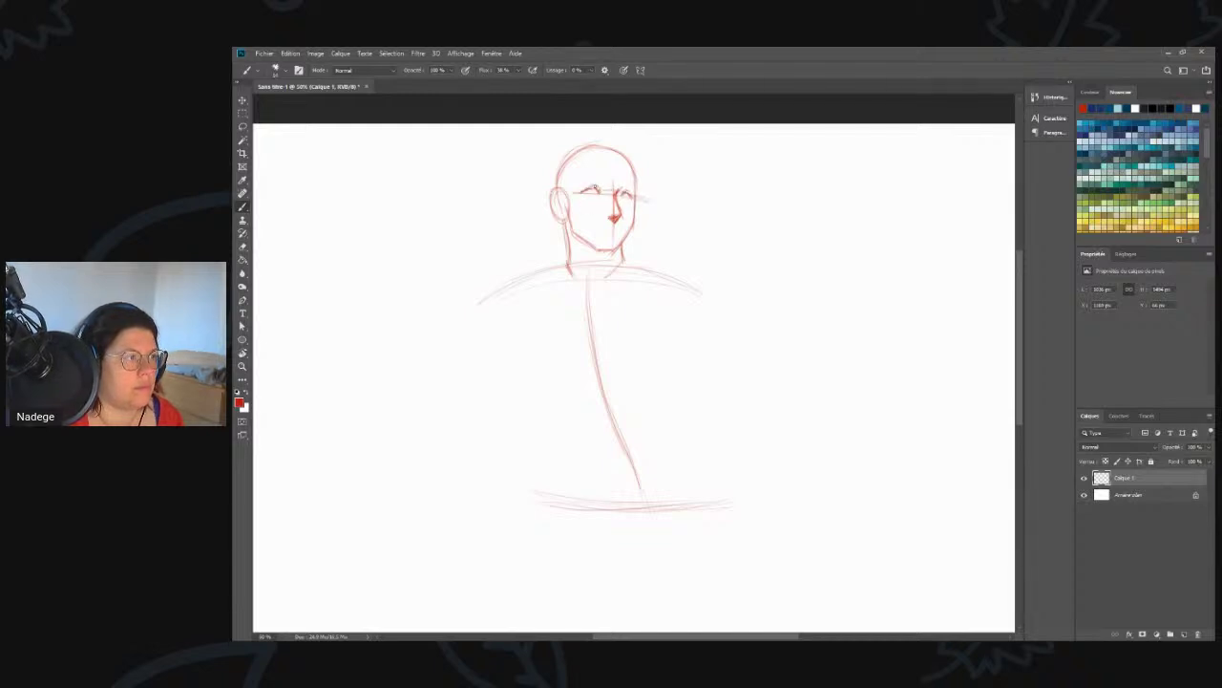
left_click_drag(595, 186, 597, 192)
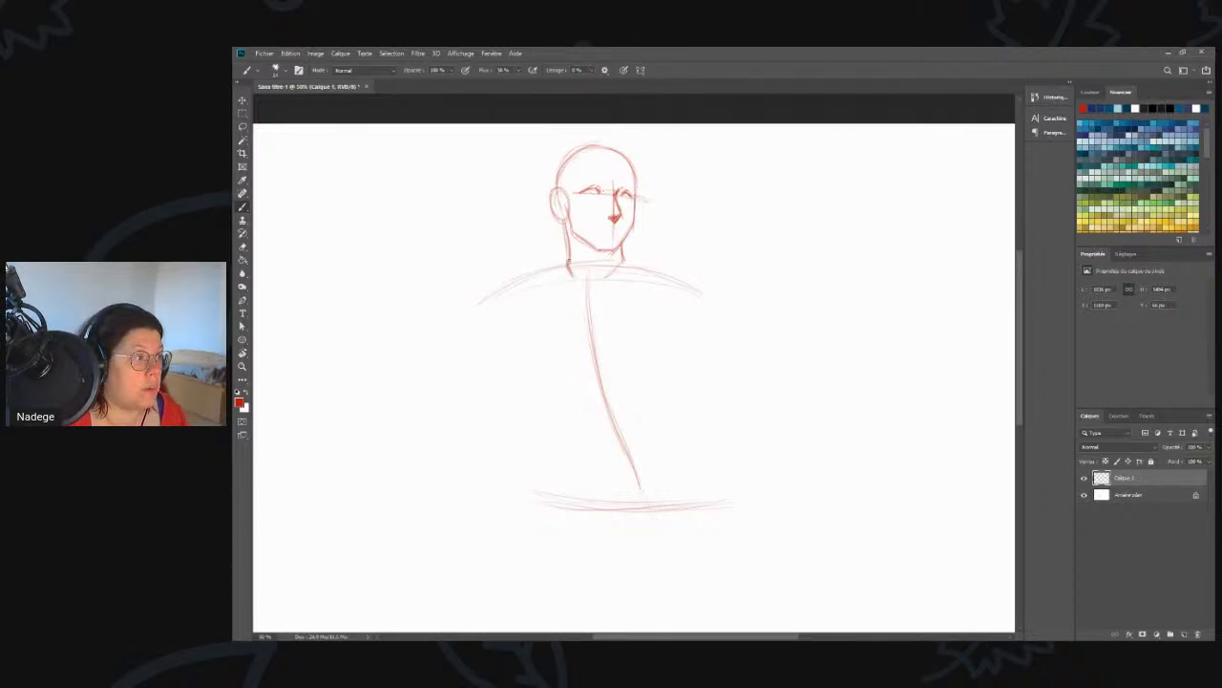
- Reinforce the slopes from the neck to both shoulders and draw a rounded shoulder joint at the end of each
left_click_drag(571, 256, 525, 278)
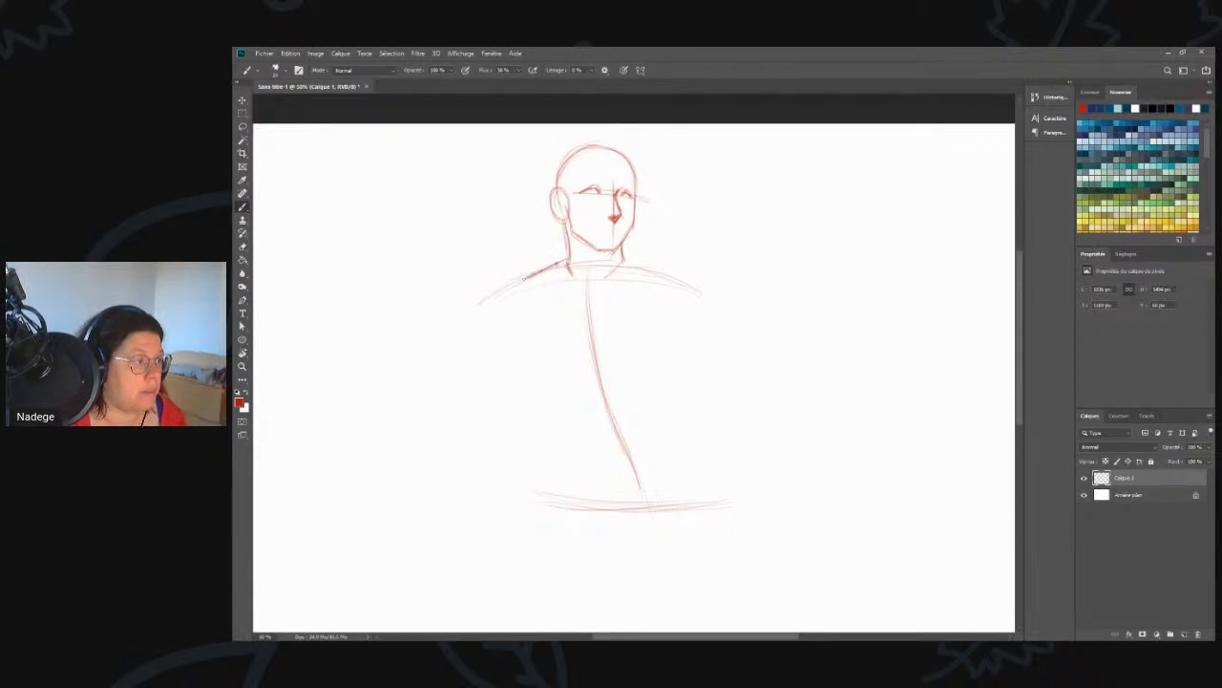
left_click_drag(619, 256, 666, 275)
left_click_drag(630, 260, 666, 285)
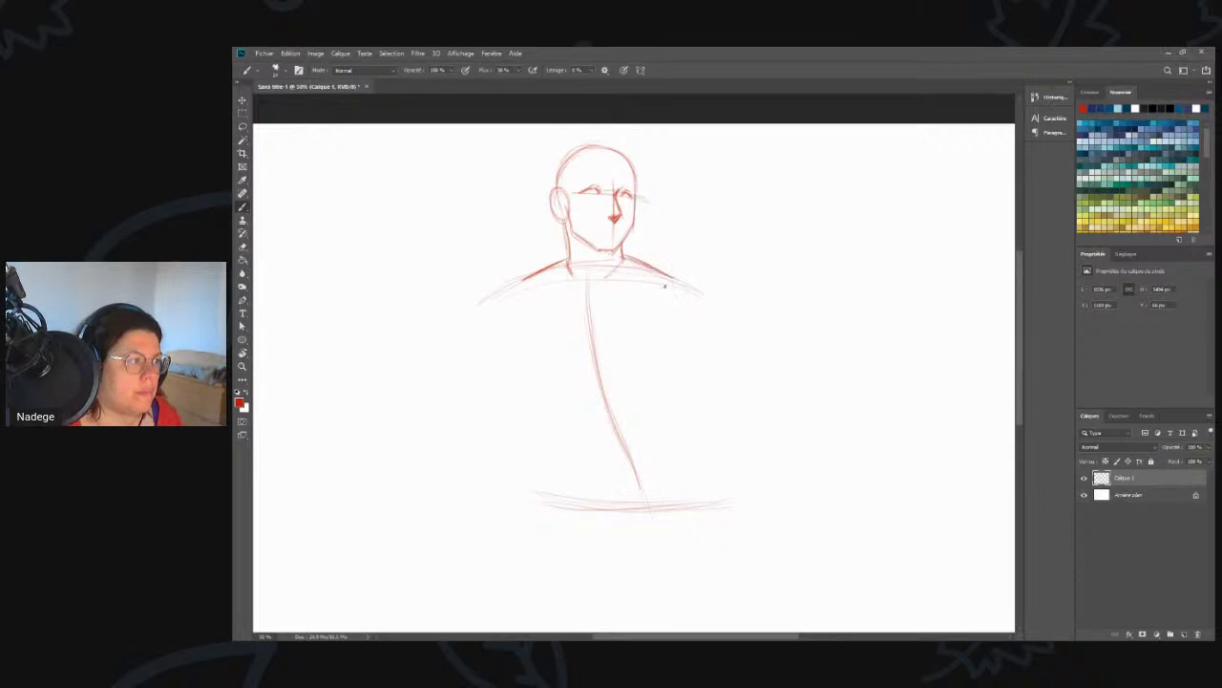
mouse_move(526, 281)
left_mouse_down()
mouse_move(508, 284)
mouse_move(530, 315)
mouse_move(504, 308)
mouse_move(508, 286)
mouse_move(527, 319)
left_mouse_up()
mouse_move(684, 288)
left_mouse_down()
mouse_move(669, 279)
mouse_move(655, 292)
mouse_move(665, 311)
mouse_move(692, 304)
mouse_move(689, 317)
mouse_move(661, 282)
mouse_move(655, 315)
mouse_move(668, 326)
mouse_move(657, 315)
mouse_move(689, 287)
mouse_move(674, 325)
left_mouse_up()
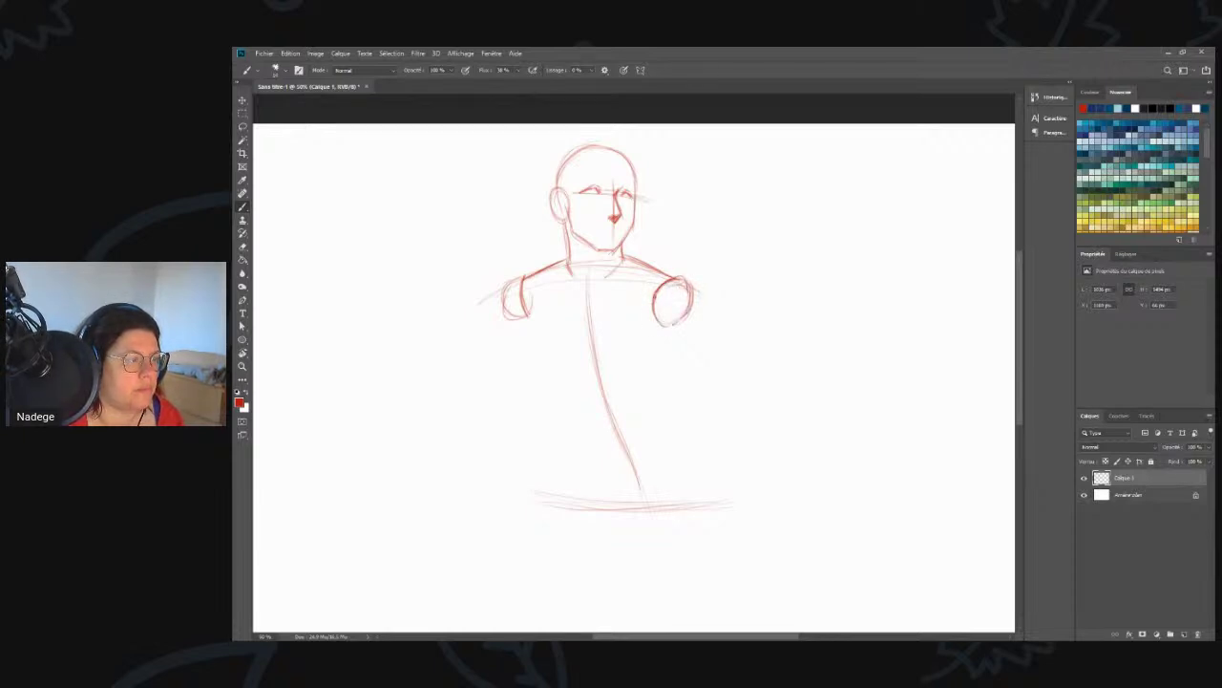
- Darken the outlines of both shoulder joints and go over the slopes between the neck and shoulders again
mouse_move(518, 277)
left_mouse_down()
mouse_move(507, 319)
mouse_move(527, 326)
left_mouse_up()
mouse_move(672, 278)
left_mouse_down()
mouse_move(656, 313)
mouse_move(672, 324)
left_mouse_up()
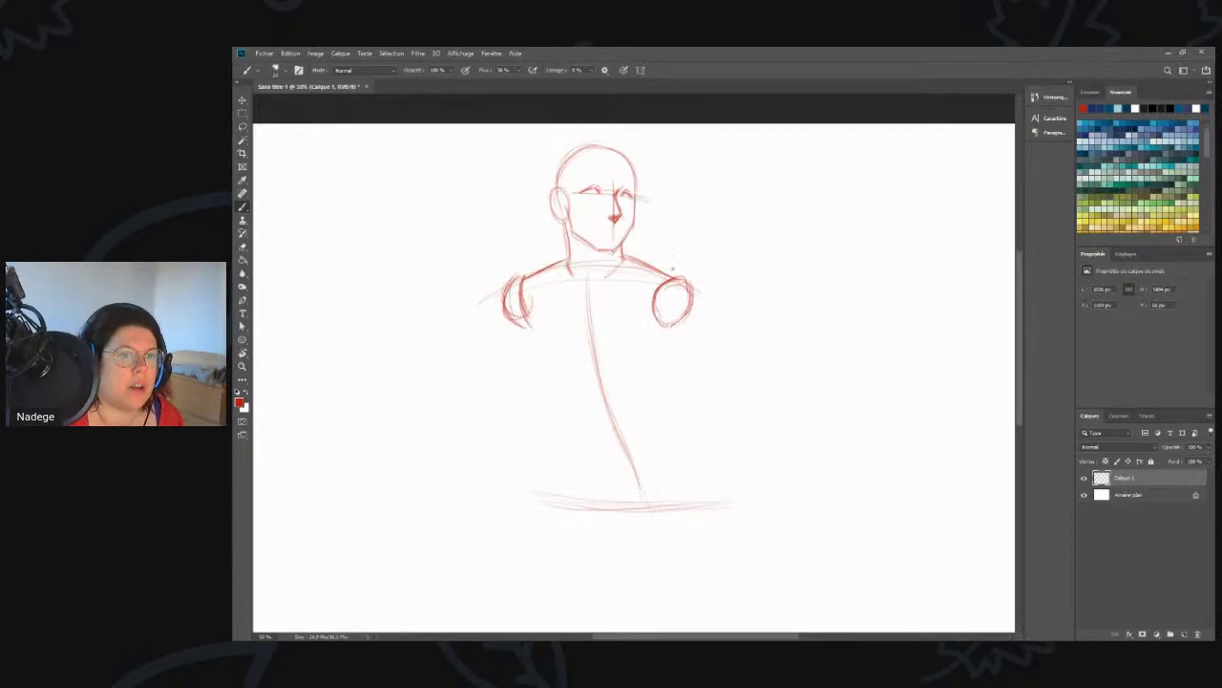
mouse_move(653, 272)
left_mouse_down()
mouse_move(629, 259)
mouse_move(525, 279)
left_mouse_up()
left_click_drag(570, 256, 544, 267)
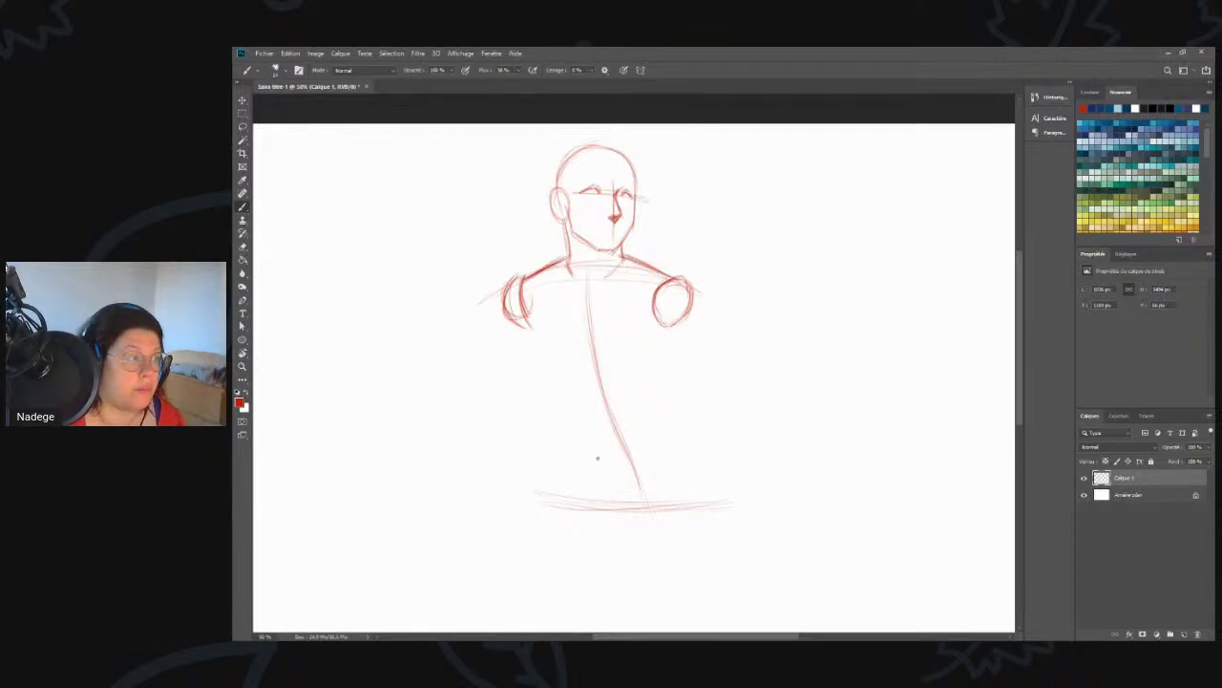
- Erase the narrow shoulder joint on the left, redraw it as a fuller oval, and reinforce the right joint
key("e")
mouse_move(531, 275)
left_mouse_down()
mouse_move(502, 305)
mouse_move(518, 314)
left_mouse_up()
key("b")
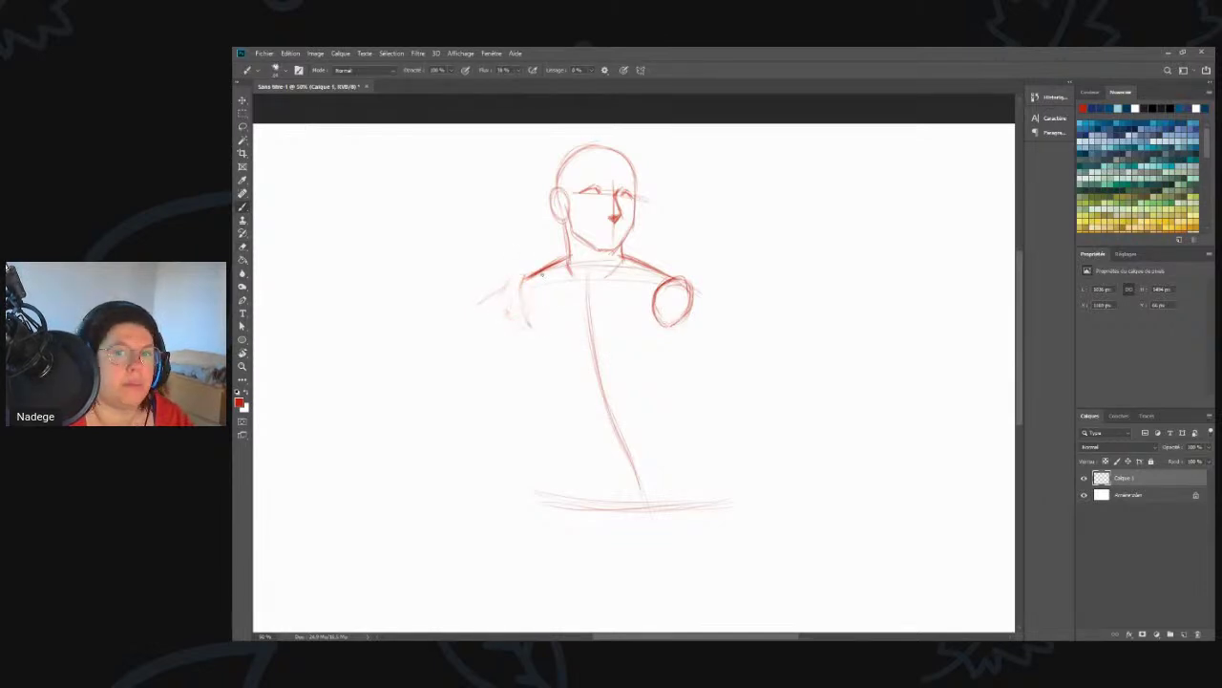
mouse_move(534, 270)
left_mouse_down()
mouse_move(520, 332)
mouse_move(506, 312)
mouse_move(516, 286)
mouse_move(520, 334)
left_mouse_up()
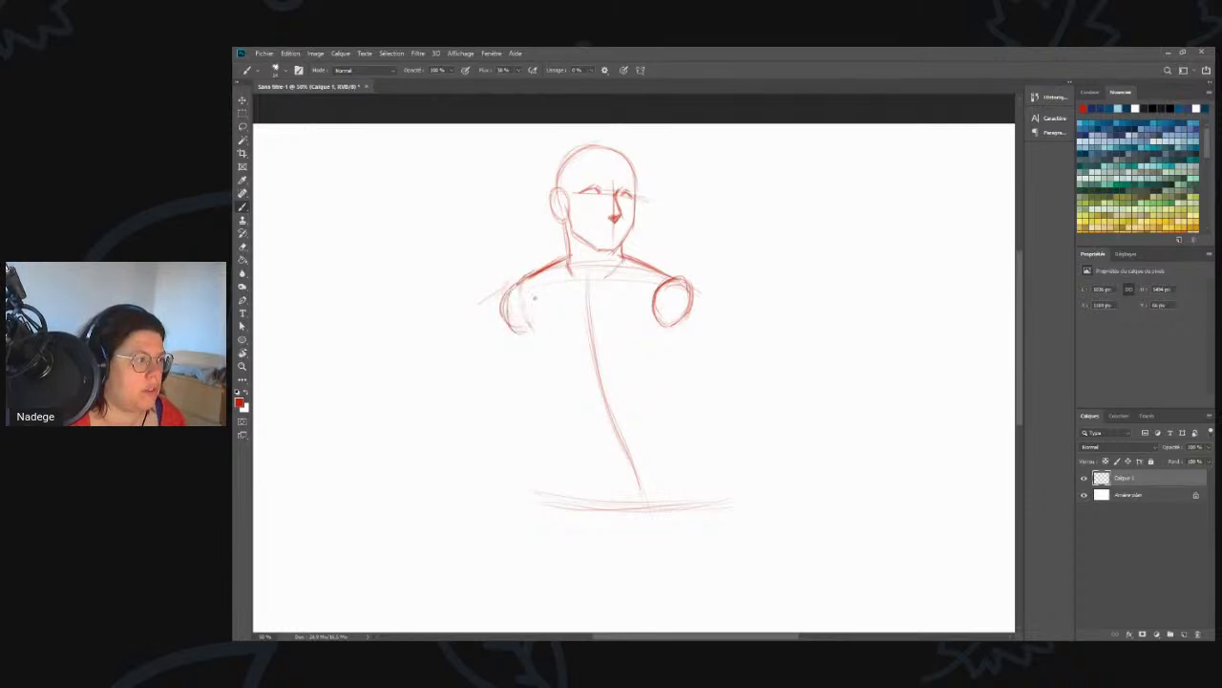
mouse_move(523, 282)
left_mouse_down()
mouse_move(522, 330)
mouse_move(531, 312)
mouse_move(515, 325)
mouse_move(527, 292)
left_mouse_up()
mouse_move(666, 281)
left_mouse_down()
mouse_move(657, 319)
mouse_move(685, 323)
mouse_move(689, 298)
left_mouse_up()
left_click_drag(688, 316, 673, 304)
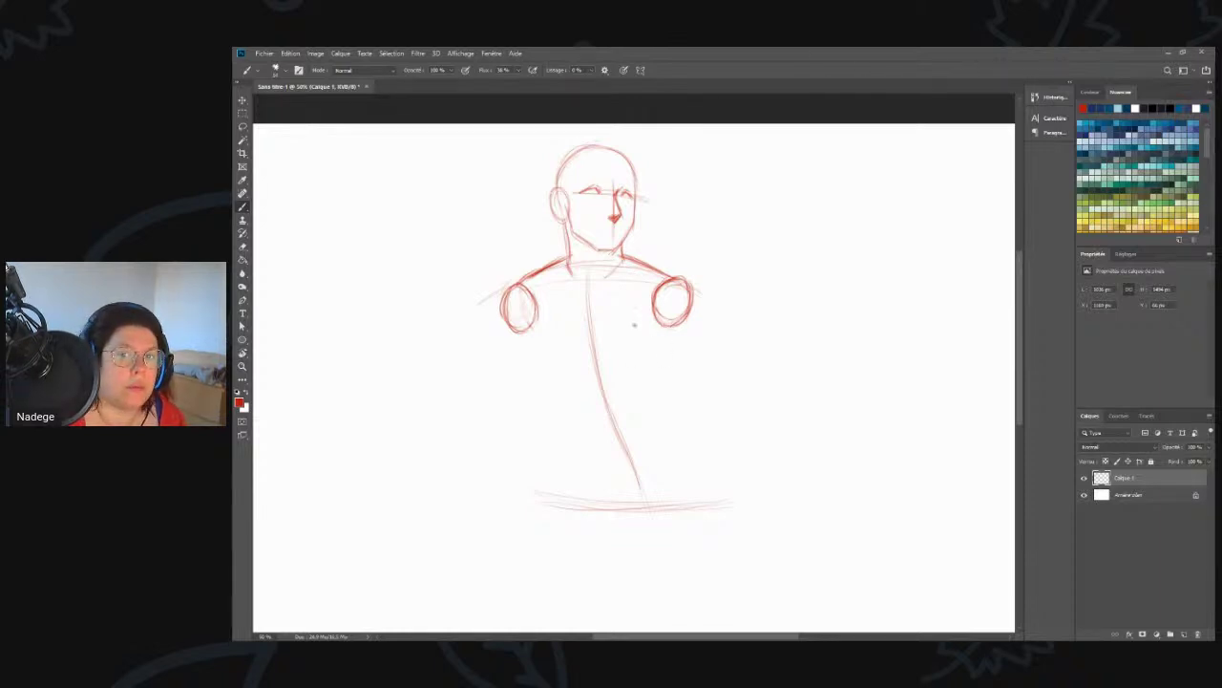
- Draw the chest boundary as short slanted lines under both shoulder joints joined by a shallow curve across the spine
mouse_move(528, 322)
left_mouse_down()
mouse_move(545, 350)
mouse_move(643, 350)
left_mouse_up()
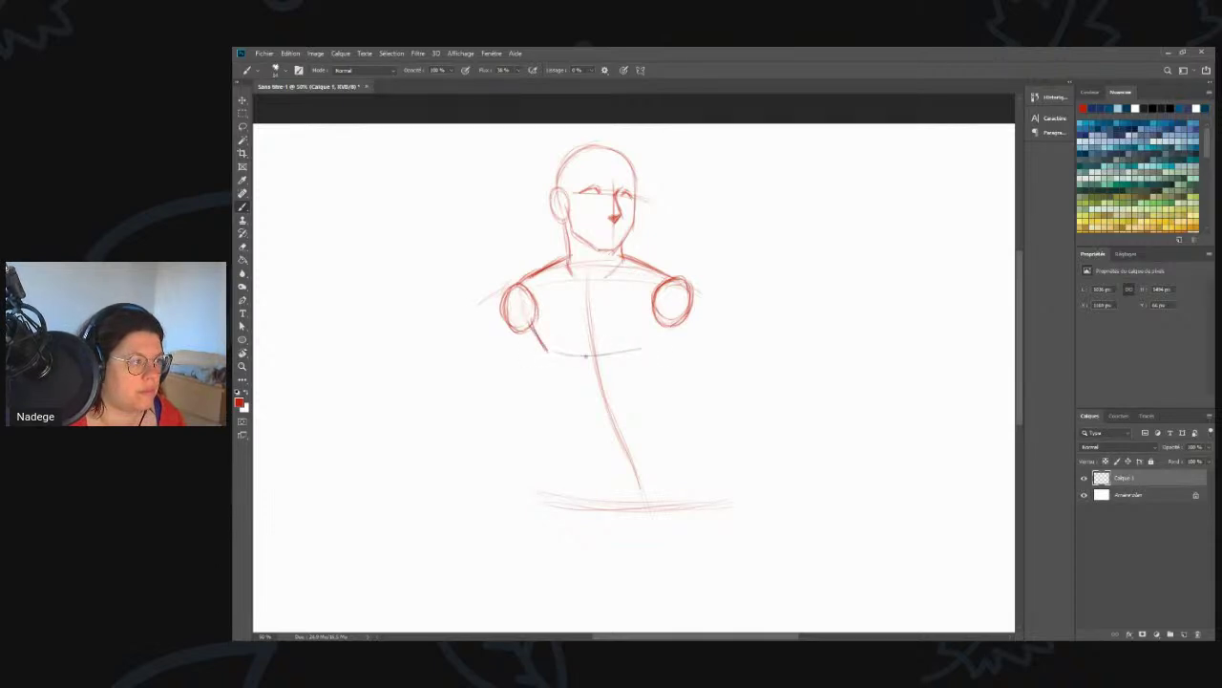
mouse_move(567, 356)
left_mouse_down()
mouse_move(641, 353)
mouse_move(580, 355)
mouse_move(611, 354)
left_mouse_up()
mouse_move(583, 356)
left_mouse_down()
mouse_move(628, 351)
mouse_move(609, 354)
left_mouse_up()
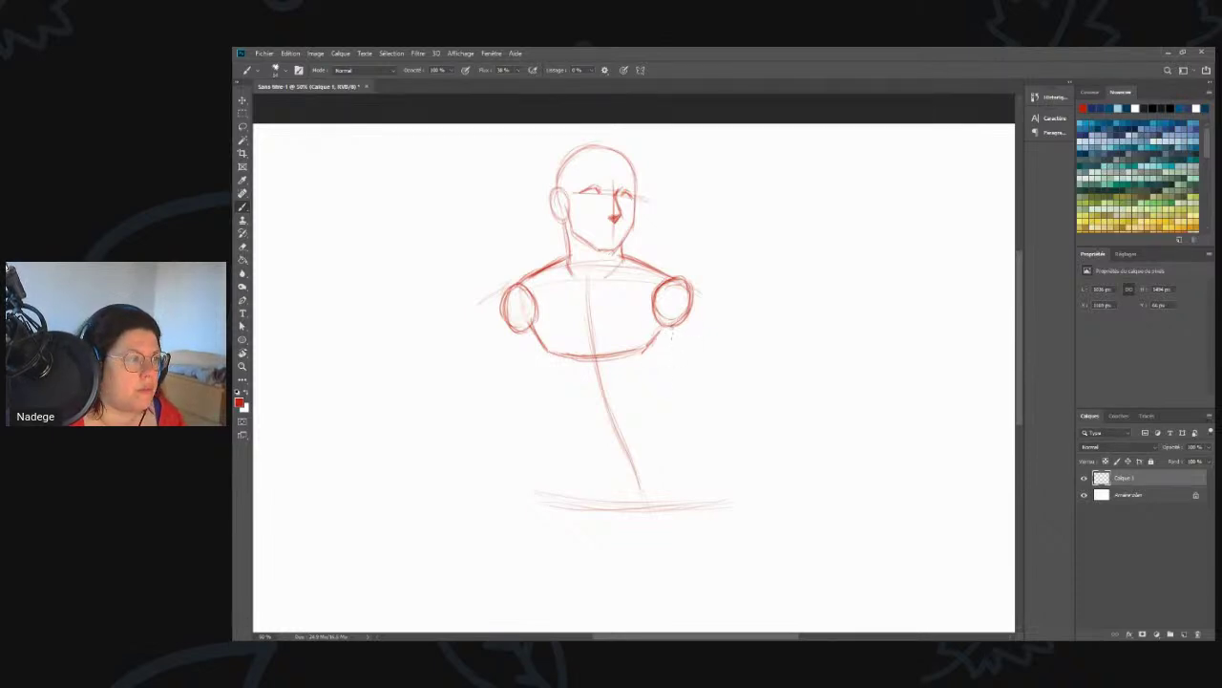
- Draw the rib cage below the chest with two sides tapering into a rounded base across the spine line
mouse_move(672, 325)
left_mouse_down()
mouse_move(671, 402)
mouse_move(632, 435)
mouse_move(568, 426)
mouse_move(662, 400)
mouse_move(602, 431)
left_mouse_up()
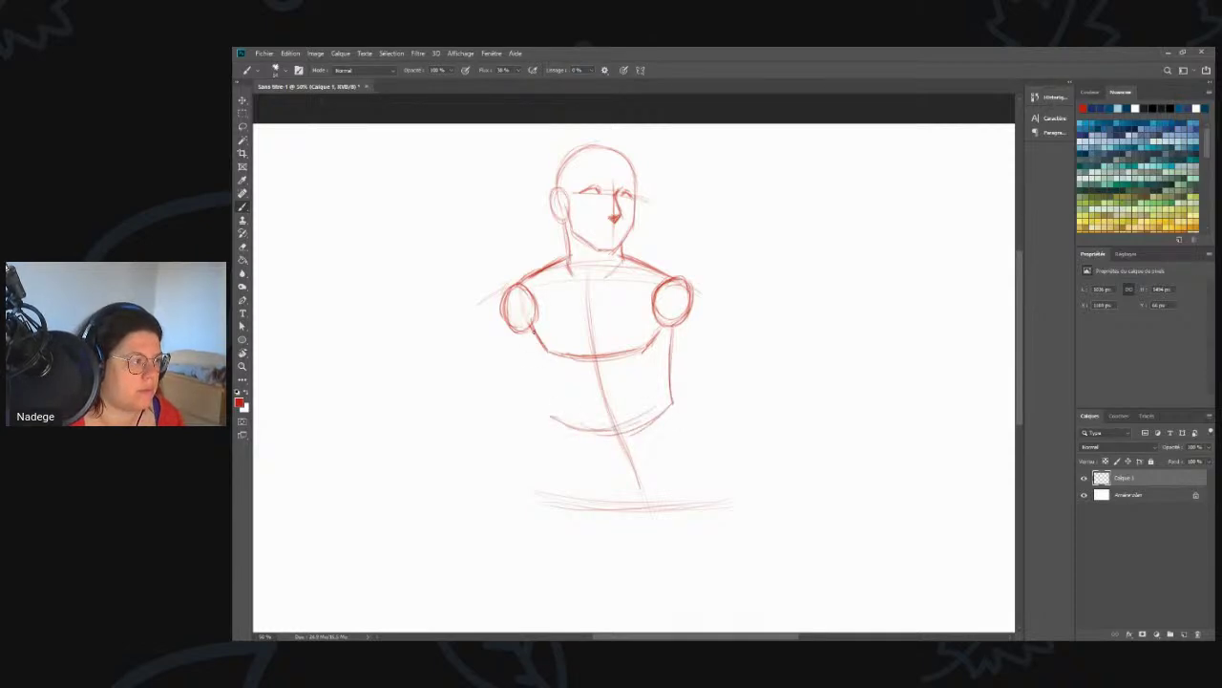
left_click_drag(536, 343, 567, 426)
mouse_move(552, 384)
left_mouse_down()
mouse_move(620, 432)
mouse_move(641, 428)
mouse_move(580, 434)
left_mouse_up()
mouse_move(668, 329)
left_mouse_down()
mouse_move(671, 416)
mouse_move(615, 439)
left_mouse_up()
left_click_drag(541, 342, 571, 426)
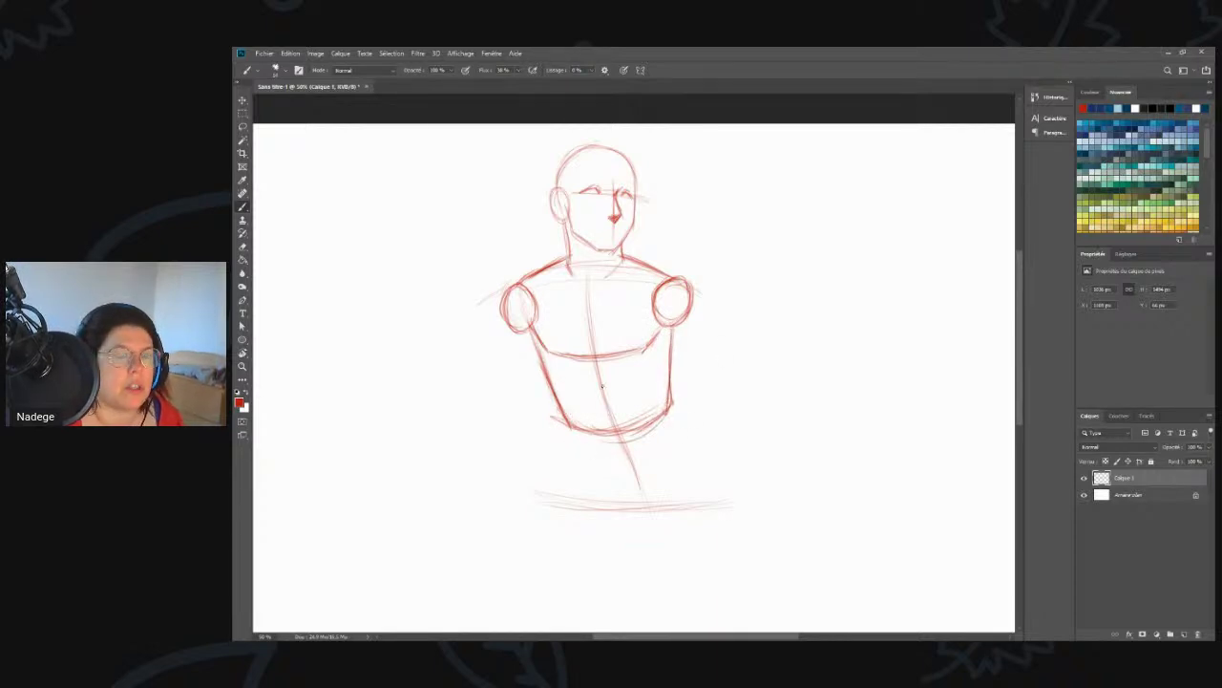
- Erase the stray strokes around the base of the rib cage and darken its right side and rounded base
key("e")
left_click_drag(550, 417, 574, 422)
key("b")
left_click_drag(673, 329, 659, 419)
key("e")
mouse_move(674, 374)
left_mouse_down()
mouse_move(674, 347)
mouse_move(666, 420)
mouse_move(646, 428)
mouse_move(674, 332)
mouse_move(662, 411)
mouse_move(638, 436)
mouse_move(598, 437)
mouse_move(627, 434)
mouse_move(570, 414)
left_mouse_up()
key("b")
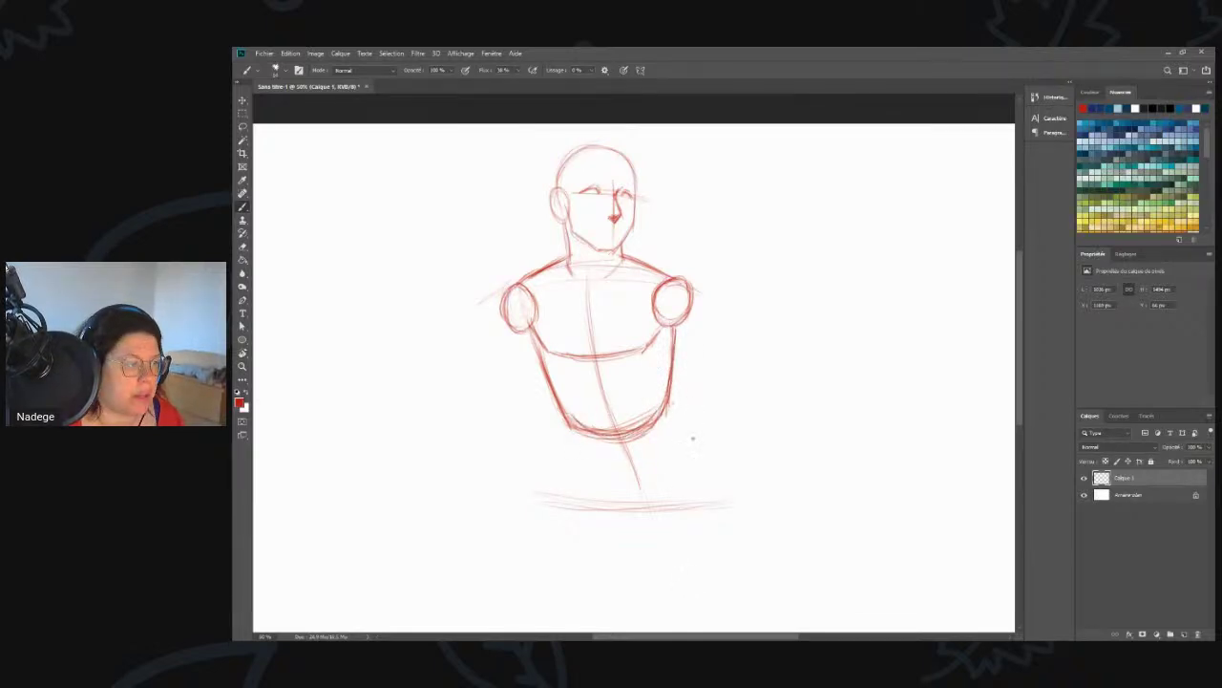
- Draw flaring waist lines from both lower corners of the rib cage out toward the hips
left_click_drag(672, 405, 693, 449)
key("e")
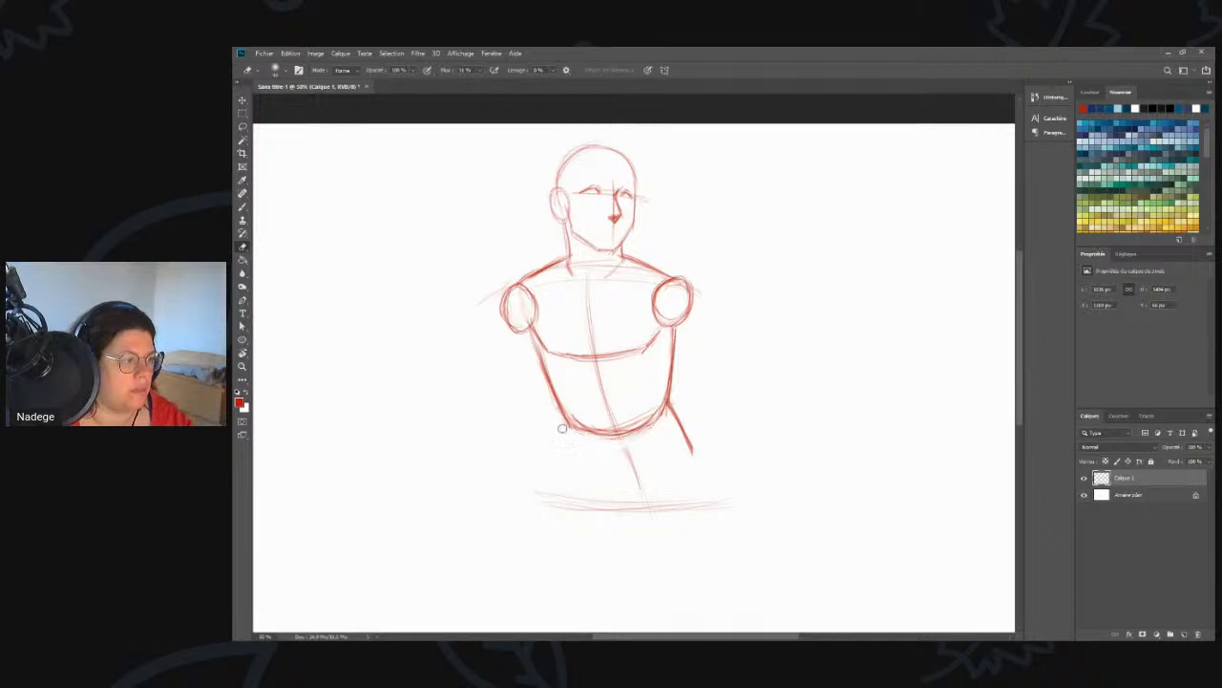
key("b")
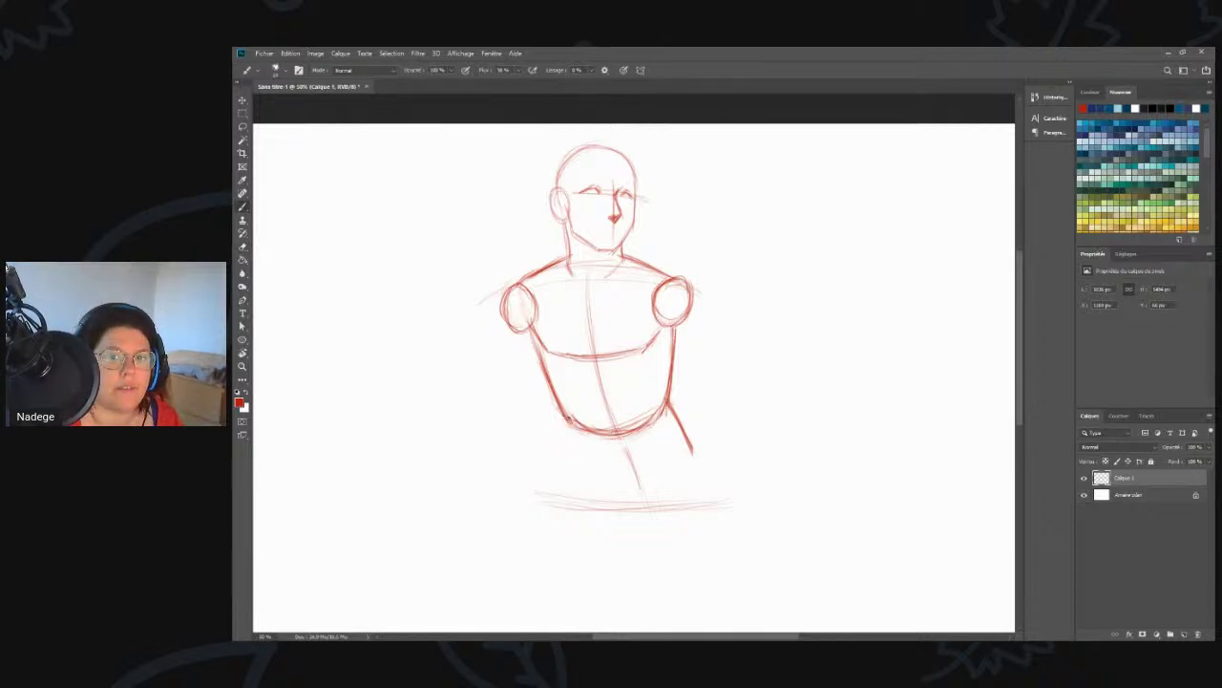
left_click_drag(563, 412, 552, 450)
- Sketch the arched top of the right thigh and a descending groin curve for the left thigh below the waist
mouse_move(683, 434)
left_mouse_down()
mouse_move(700, 479)
mouse_move(633, 446)
mouse_move(612, 488)
left_mouse_up()
mouse_move(700, 470)
left_mouse_down()
mouse_move(649, 446)
mouse_move(621, 478)
mouse_move(623, 500)
left_mouse_up()
mouse_move(685, 455)
left_mouse_down()
mouse_move(698, 479)
mouse_move(619, 489)
mouse_move(622, 501)
left_mouse_up()
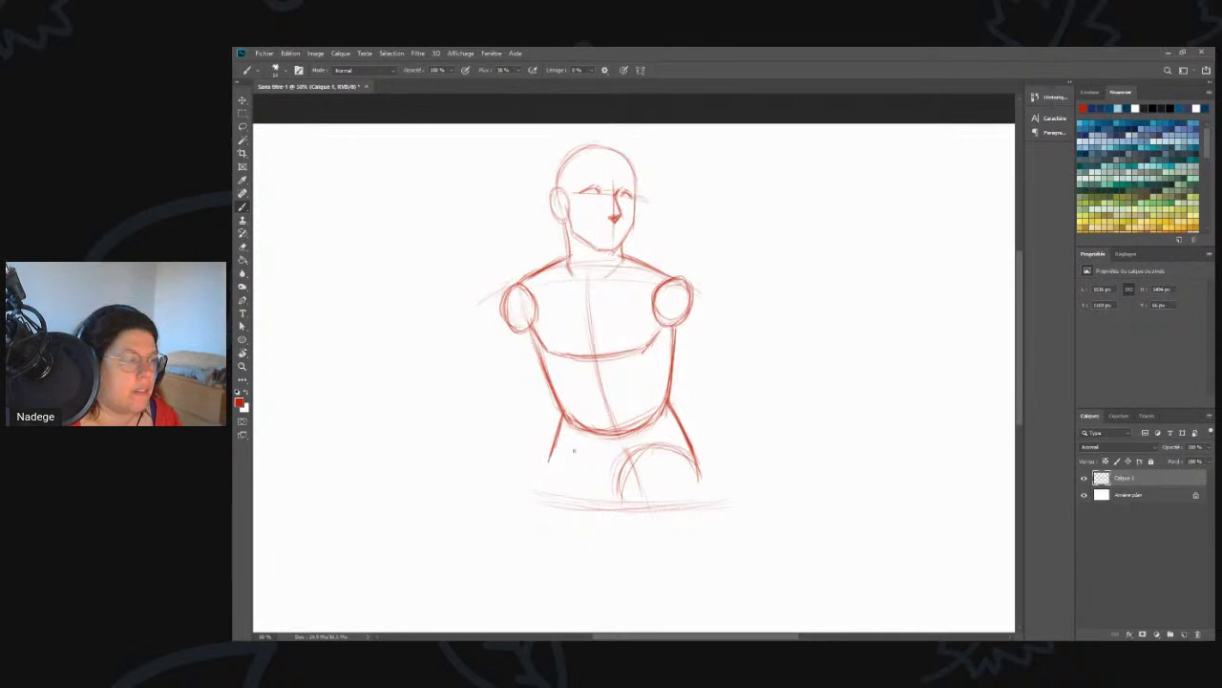
mouse_move(550, 460)
left_mouse_down()
mouse_move(595, 506)
mouse_move(547, 463)
left_mouse_up()
mouse_move(578, 368)
left_mouse_down()
mouse_move(629, 416)
mouse_move(487, 544)
left_mouse_up()
scroll(558, 472, "down", 2)
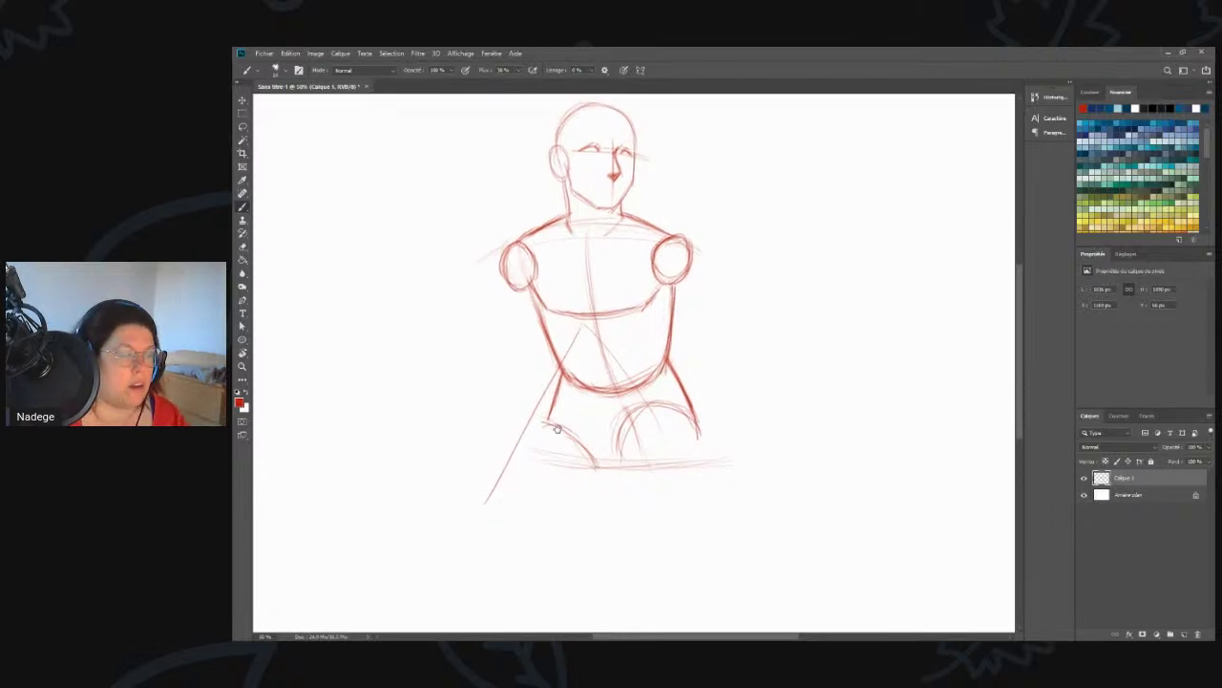
mouse_move(549, 454)
left_mouse_down()
mouse_move(434, 490)
mouse_move(609, 570)
mouse_move(661, 578)
left_mouse_up()
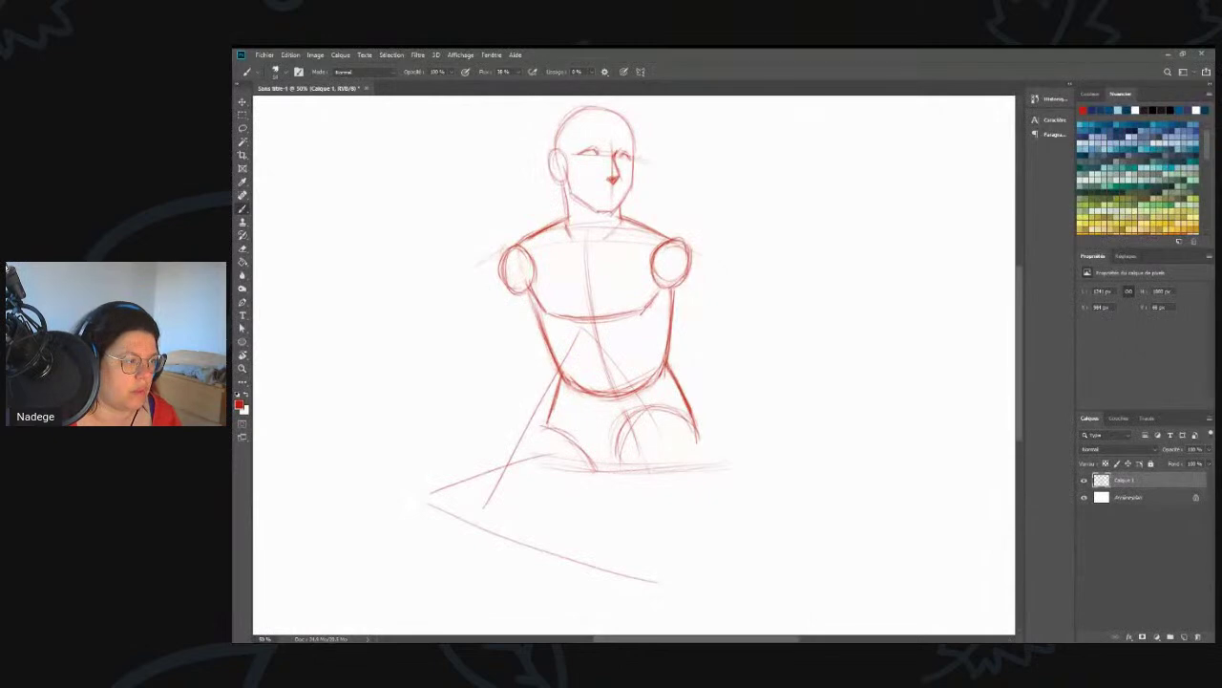
key("ctrl+z")
key("ctrl+z")
key("ctrl+z")
key("ctrl+z")
key("ctrl+z")
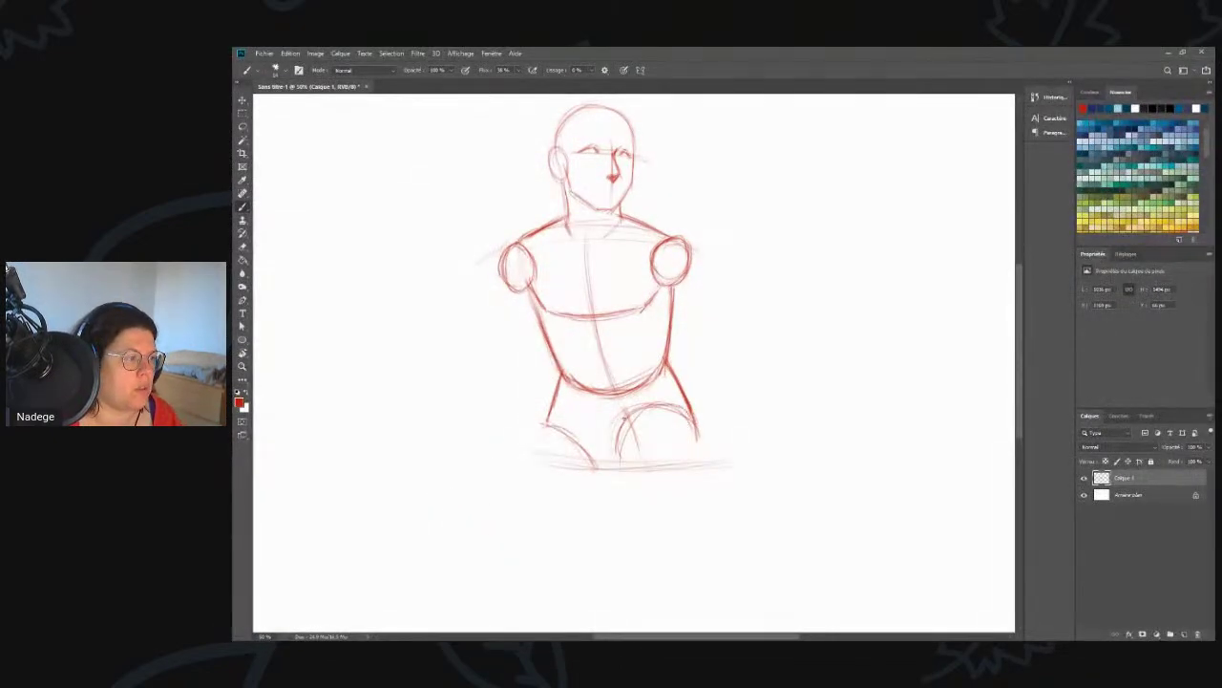
- Close both hip joints into large rounded shapes and link them with a short crotch line
left_click_drag(629, 412, 680, 411)
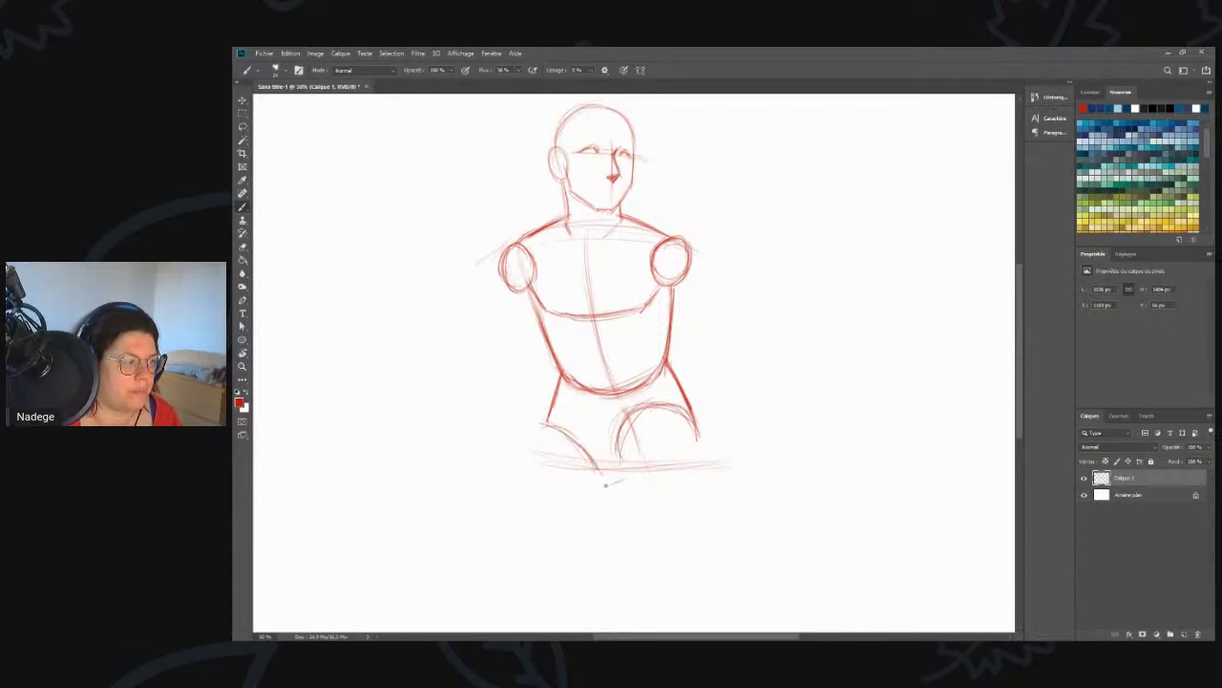
mouse_move(622, 433)
left_mouse_down()
mouse_move(622, 474)
mouse_move(653, 415)
mouse_move(680, 409)
mouse_move(634, 481)
mouse_move(687, 460)
mouse_move(656, 495)
mouse_move(628, 467)
mouse_move(546, 479)
mouse_move(609, 475)
mouse_move(588, 490)
mouse_move(544, 480)
left_mouse_up()
mouse_move(544, 433)
left_mouse_down()
mouse_move(535, 458)
mouse_move(575, 492)
left_mouse_up()
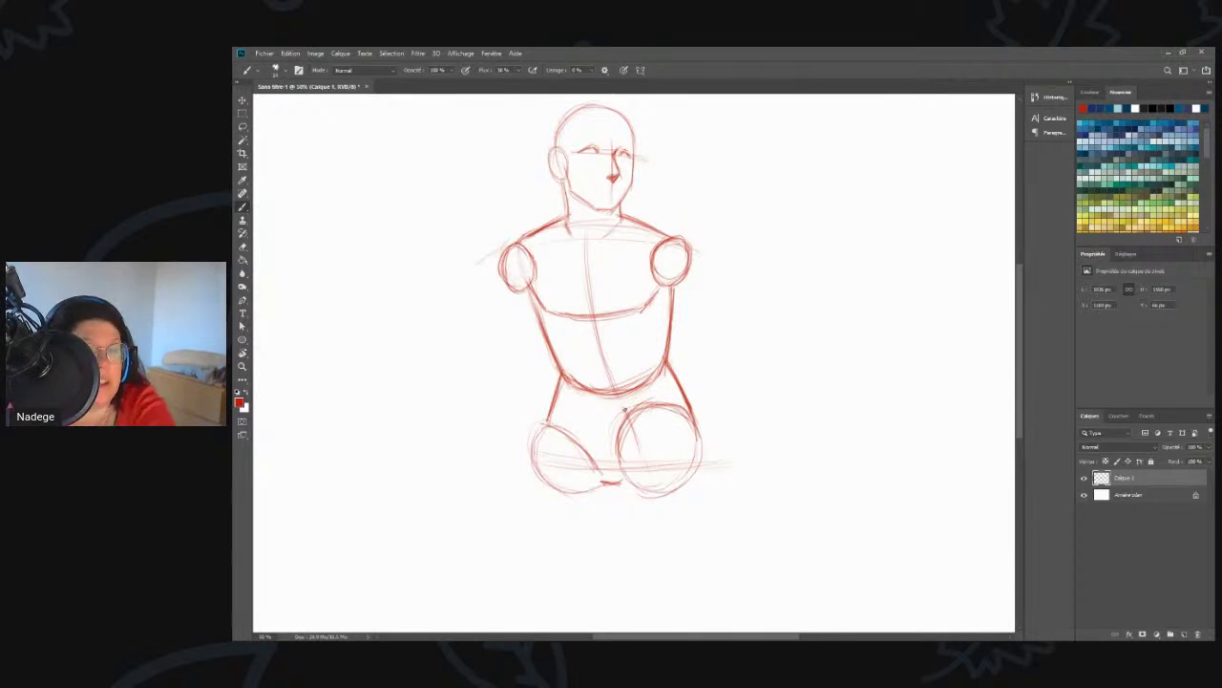
- Sketch a separate torso in three-quarter view beside the figure, with chest curves, waist lines and a groin line
scroll(628, 372, "right", 3)
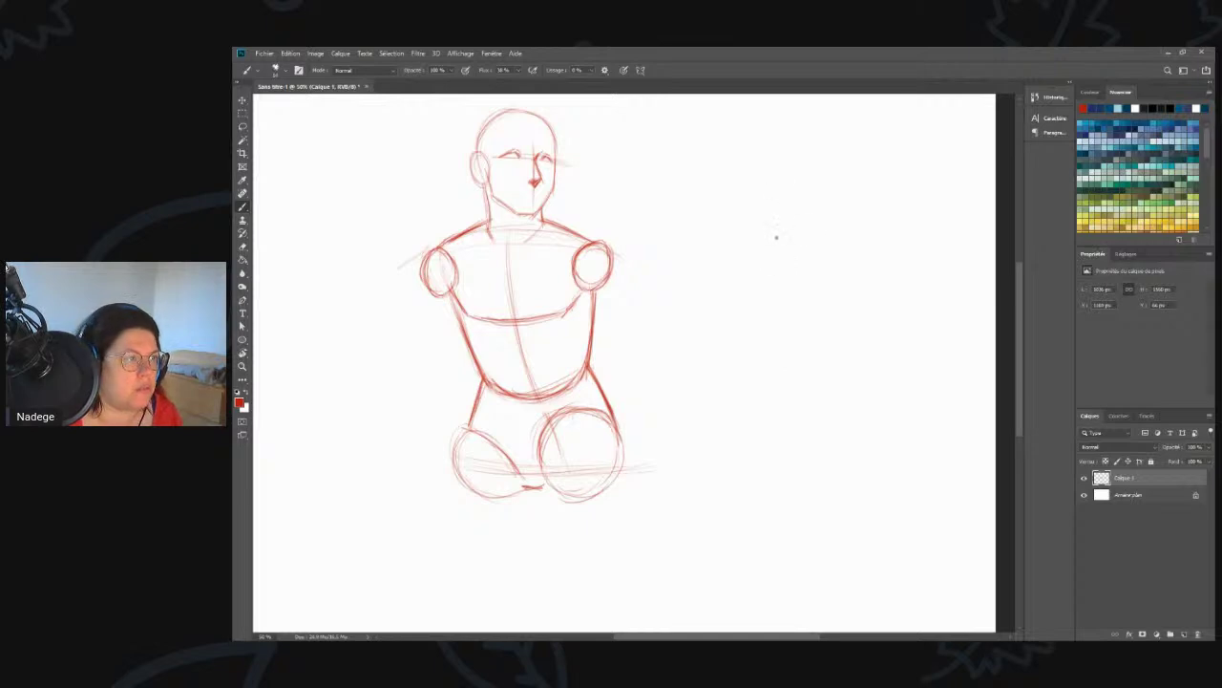
mouse_move(756, 178)
left_mouse_down()
mouse_move(774, 266)
mouse_move(765, 282)
mouse_move(772, 250)
mouse_move(760, 284)
mouse_move(760, 210)
left_mouse_up()
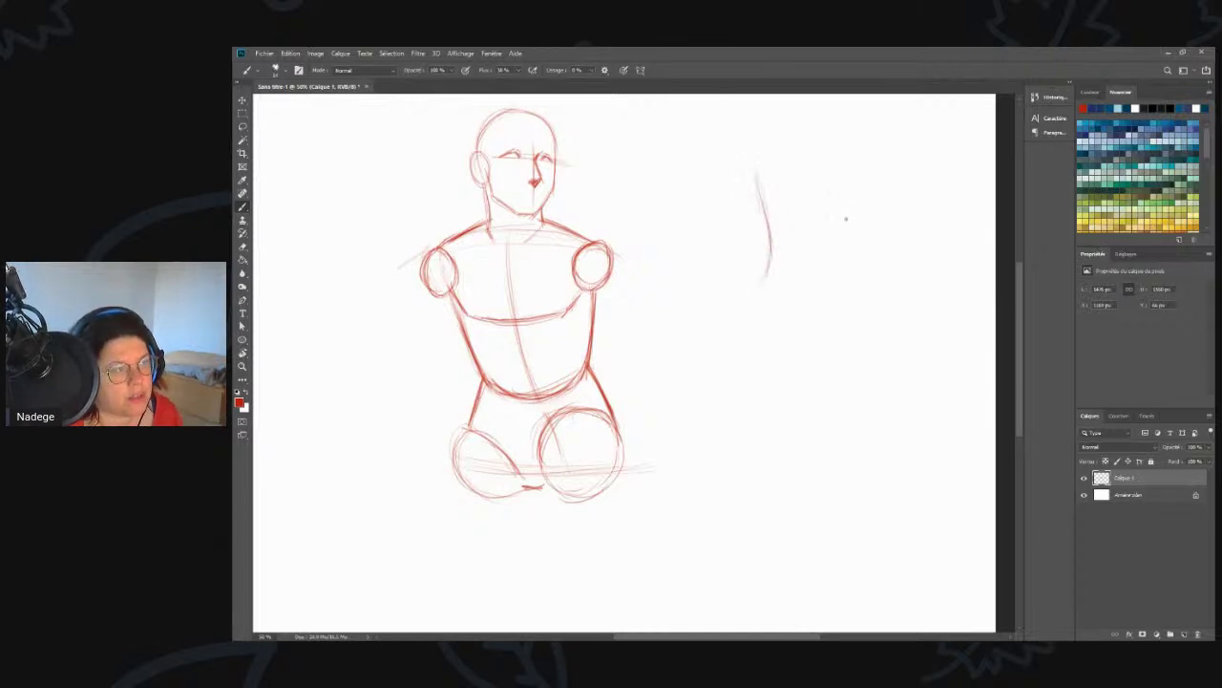
mouse_move(858, 212)
left_mouse_down()
mouse_move(839, 220)
mouse_move(792, 199)
mouse_move(787, 169)
mouse_move(804, 201)
left_mouse_up()
mouse_move(833, 160)
left_mouse_down()
mouse_move(852, 165)
mouse_move(856, 217)
mouse_move(829, 287)
left_mouse_up()
left_click_drag(844, 230, 825, 300)
left_click_drag(774, 248, 733, 292)
mouse_move(771, 256)
left_mouse_down()
mouse_move(823, 285)
mouse_move(727, 296)
left_mouse_up()
mouse_move(728, 296)
left_mouse_down()
mouse_move(771, 288)
mouse_move(790, 345)
left_mouse_up()
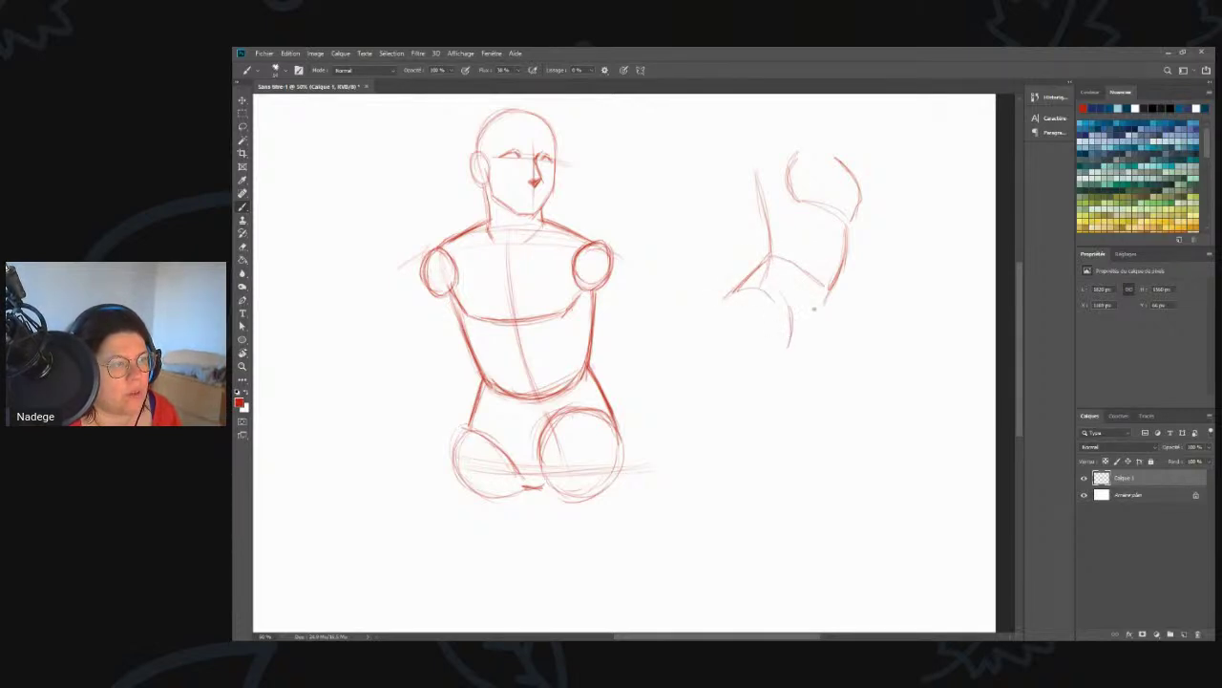
- Add a rounded hip to the side sketch with a tapering horizontal thigh that ends in a knee circle
left_click_drag(733, 301, 902, 299)
left_click_drag(737, 308, 886, 292)
mouse_move(741, 287)
left_mouse_down()
mouse_move(722, 330)
mouse_move(735, 358)
mouse_move(754, 361)
left_mouse_up()
left_click_drag(891, 329, 790, 359)
left_click_drag(890, 336, 864, 342)
mouse_move(902, 296)
left_mouse_down()
mouse_move(873, 316)
mouse_move(882, 302)
mouse_move(908, 330)
left_mouse_up()
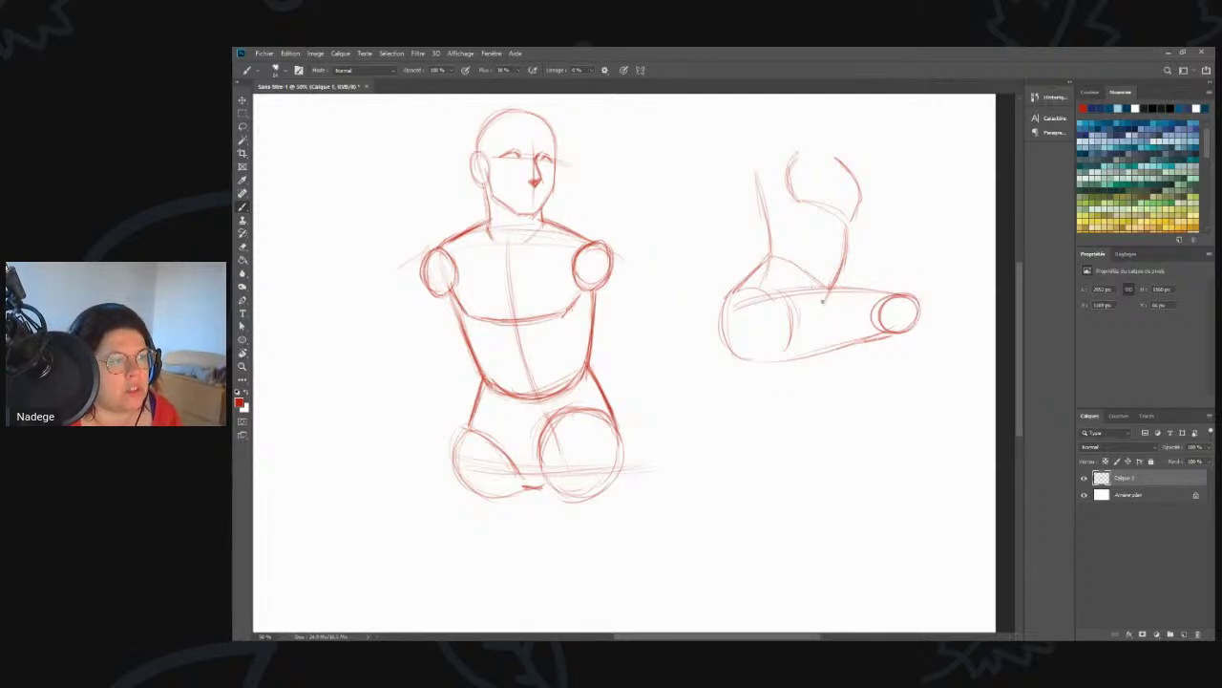
- Draw a second thigh pointing down from the side sketch's hip and close it with a knee circle
left_click_drag(819, 331, 861, 453)
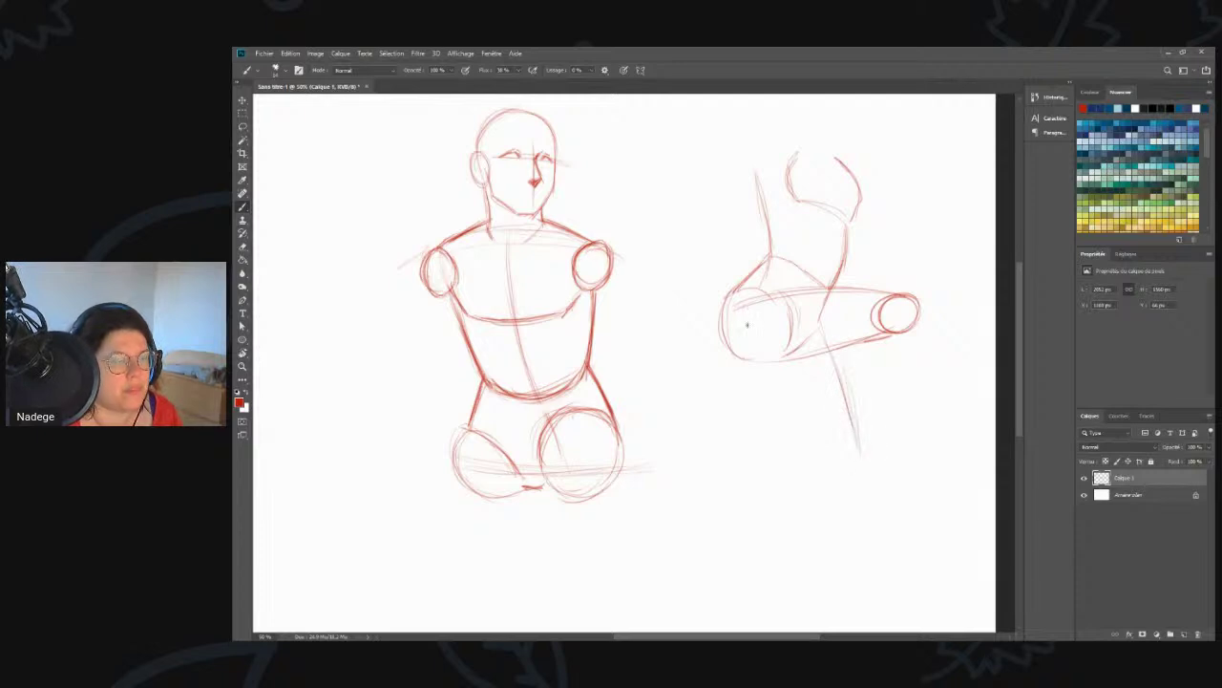
mouse_move(746, 296)
left_mouse_down()
mouse_move(744, 365)
mouse_move(756, 359)
mouse_move(808, 460)
left_mouse_up()
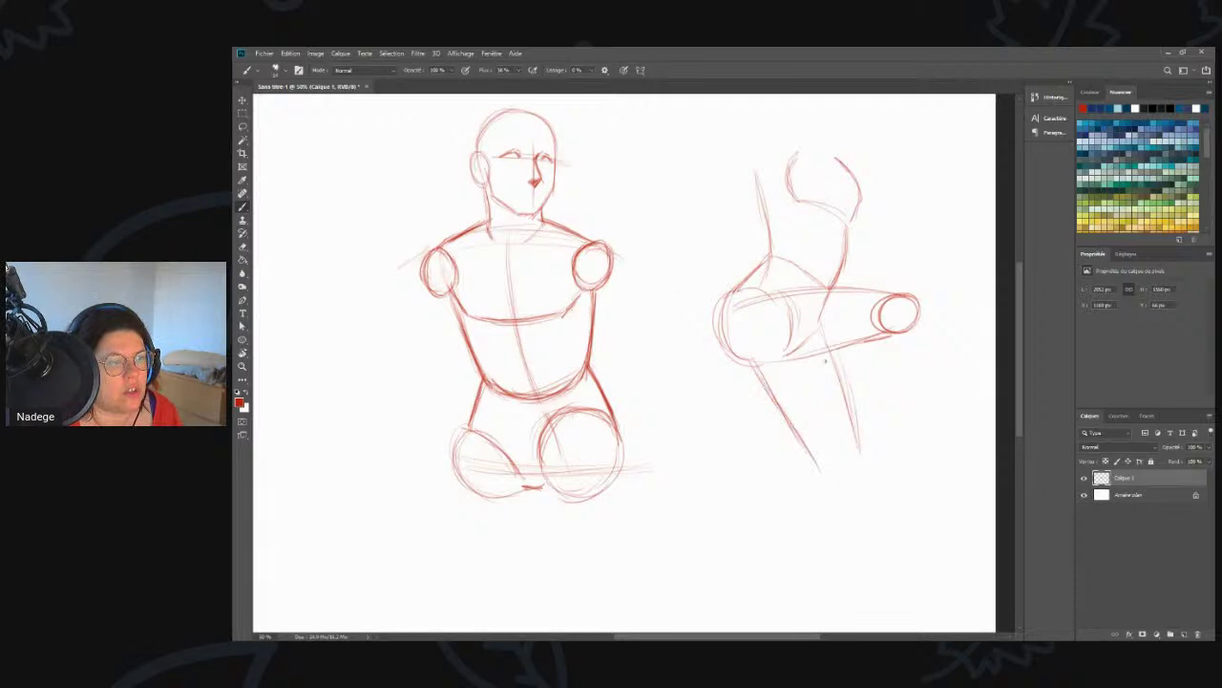
mouse_move(838, 384)
left_mouse_down()
mouse_move(866, 471)
mouse_move(865, 458)
mouse_move(843, 451)
left_mouse_up()
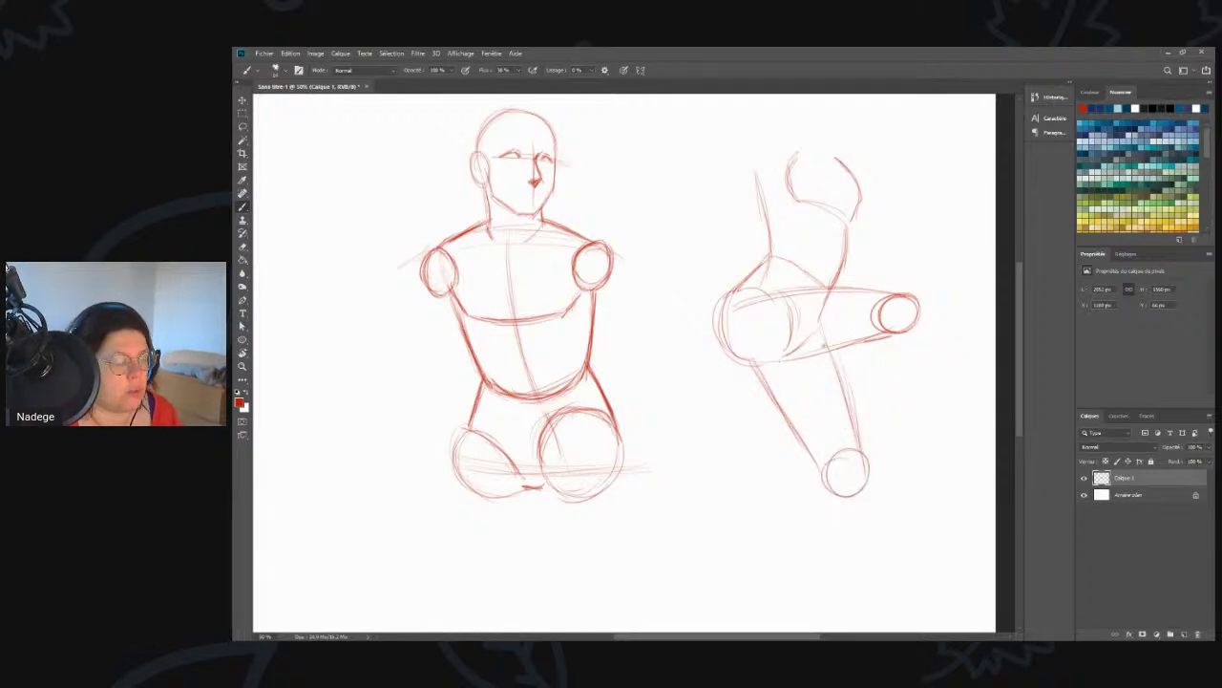
- Erase the downward thigh and its knee circle from the side sketch
key("e")
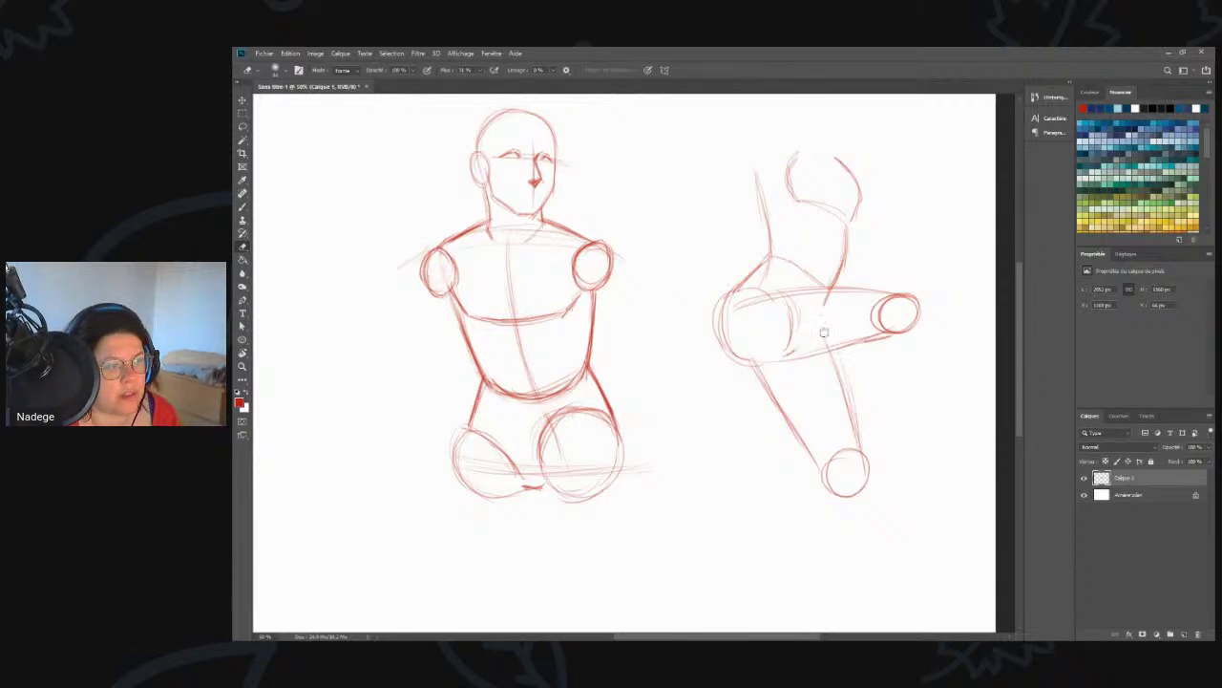
left_click_drag(865, 458, 855, 468)
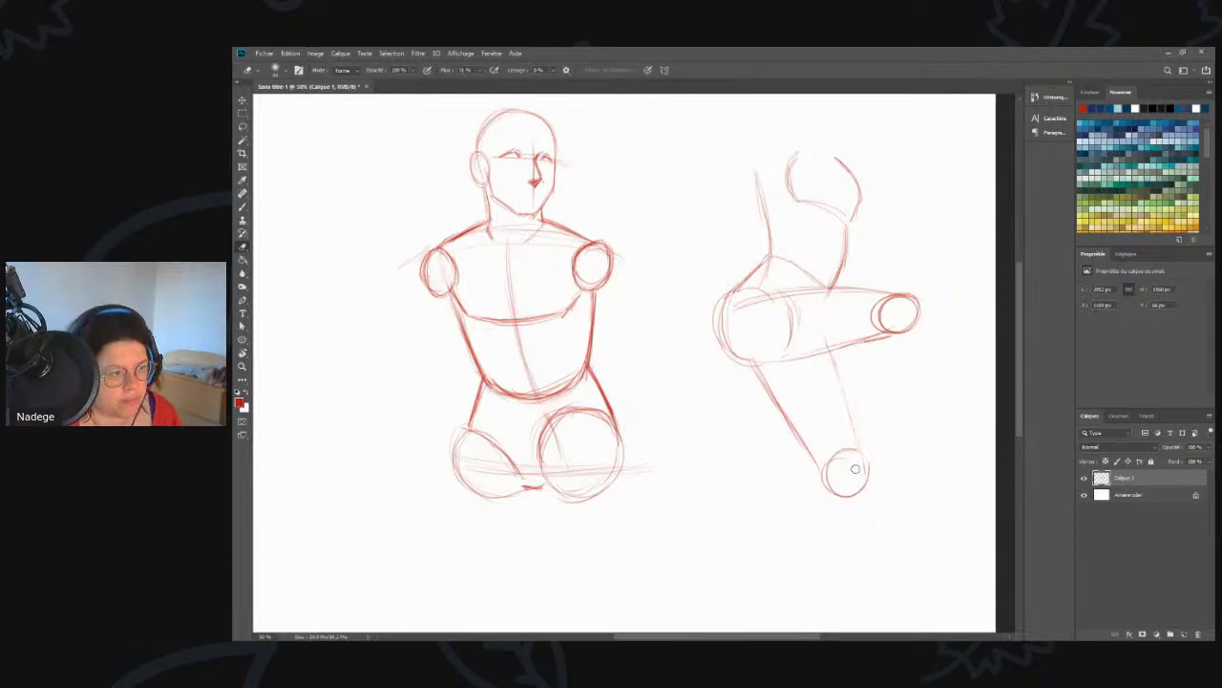
right_click(852, 380)
mouse_move(765, 388)
left_mouse_down()
mouse_move(830, 484)
mouse_move(863, 498)
mouse_move(799, 401)
mouse_move(758, 366)
mouse_move(799, 423)
left_mouse_up()
key("b")
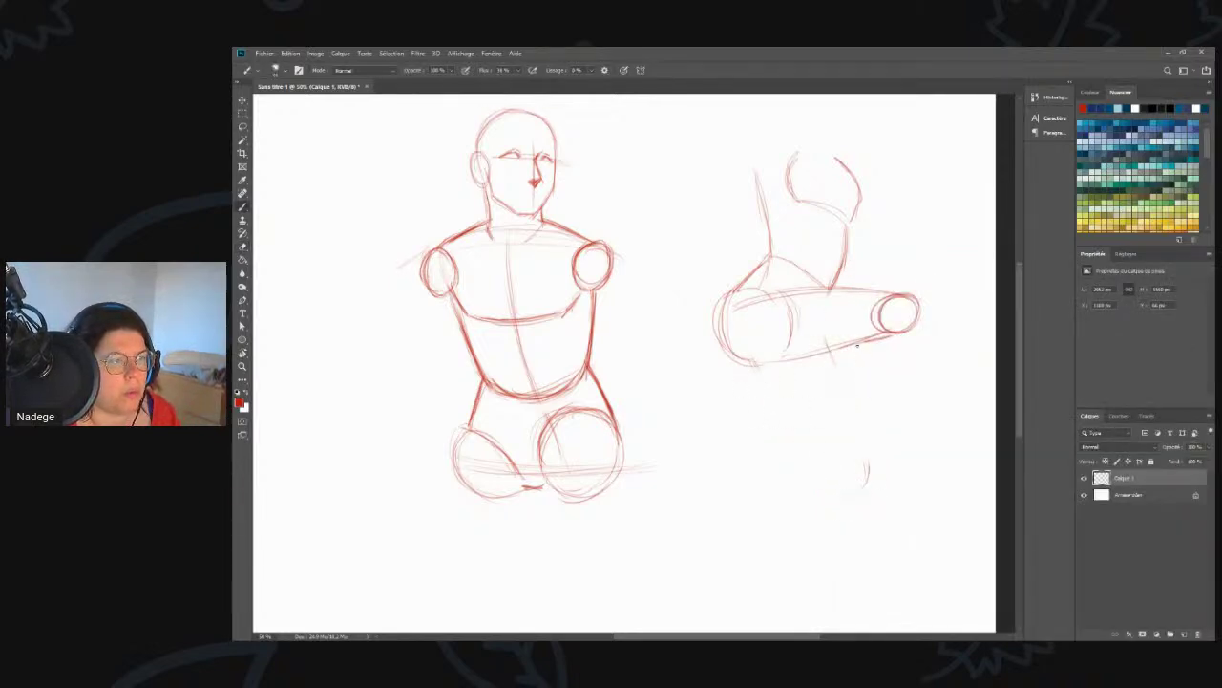
- Redraw the side sketch's second thigh as a tapering diagonal shape and strengthen the groin line above it
mouse_move(865, 340)
left_mouse_down()
mouse_move(917, 420)
mouse_move(885, 366)
left_mouse_up()
mouse_move(793, 363)
left_mouse_down()
mouse_move(915, 445)
mouse_move(869, 421)
left_mouse_up()
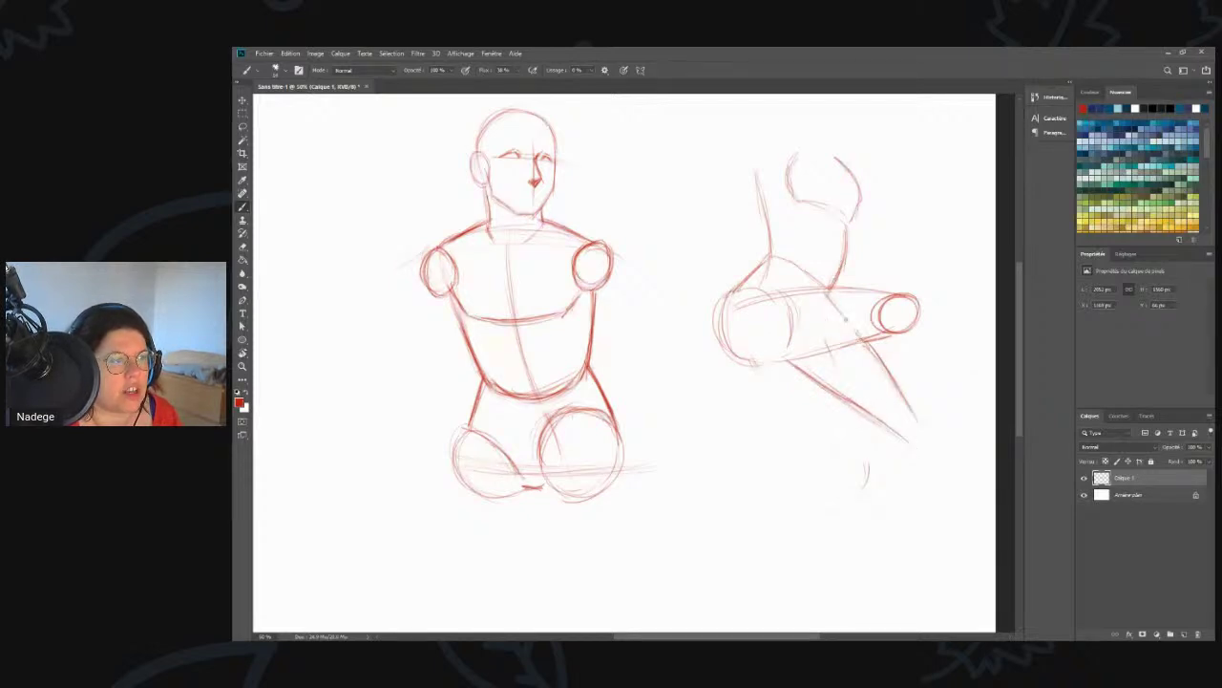
left_click_drag(829, 290, 801, 332)
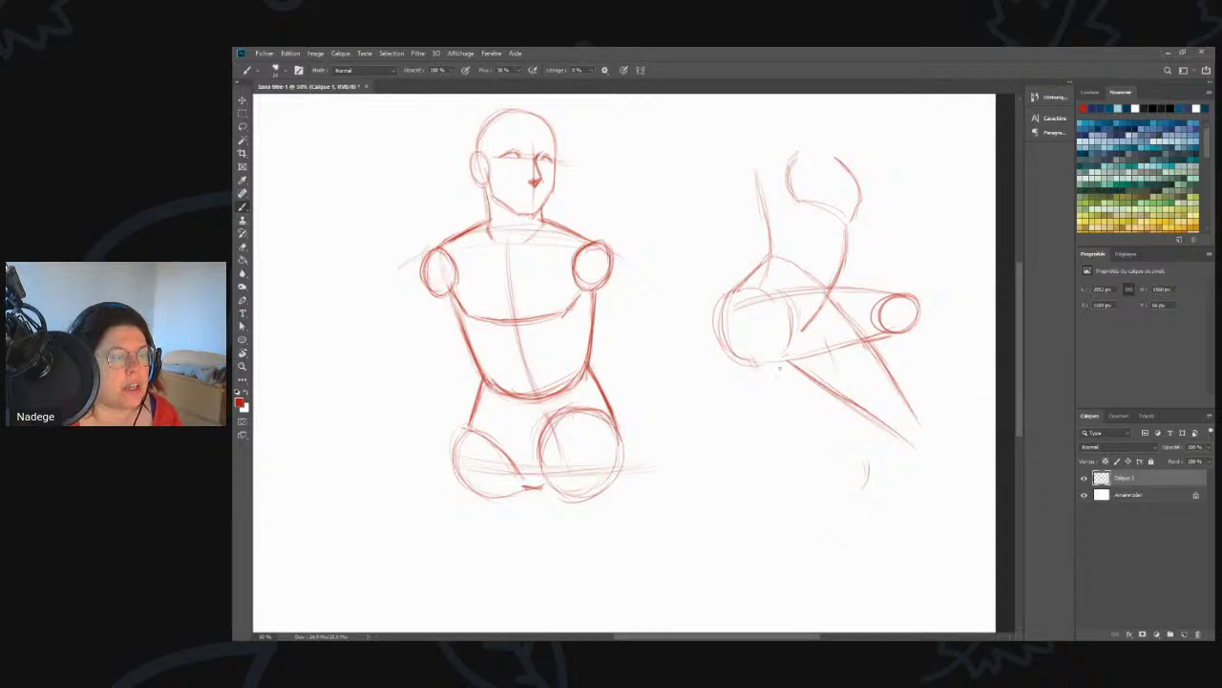
- Enlarge the eraser, wipe out the side sketch beside the figure, and return to the Brush tool
key("e")
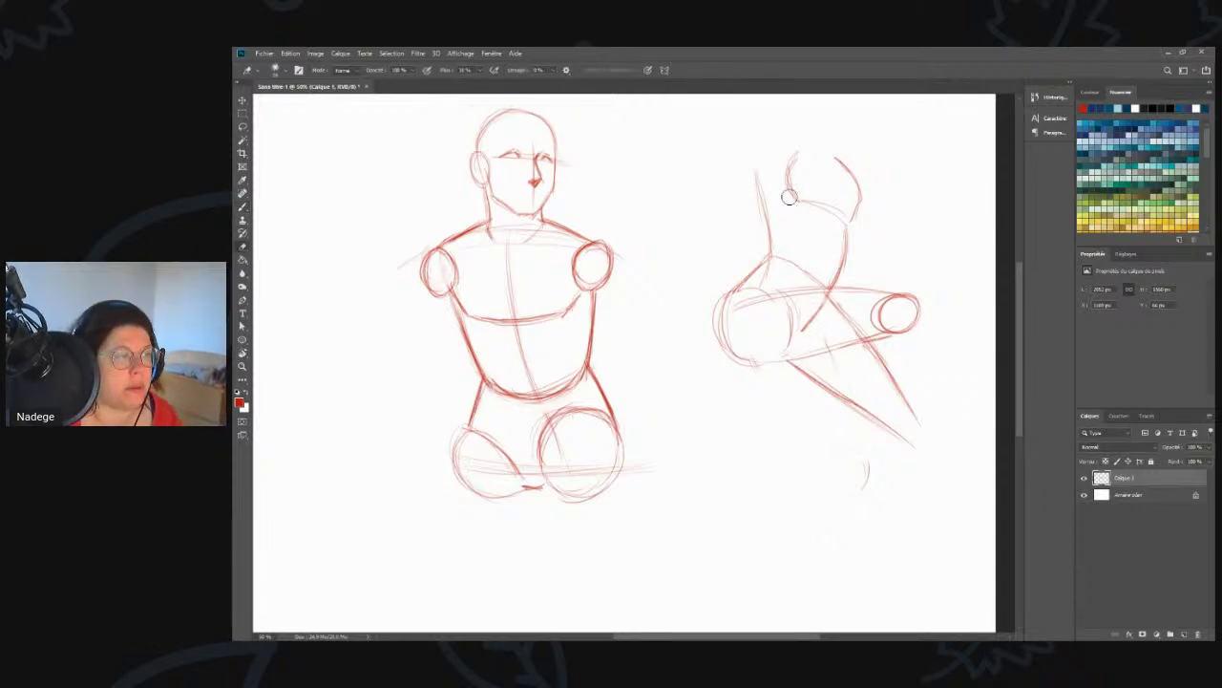
right_click(817, 227)
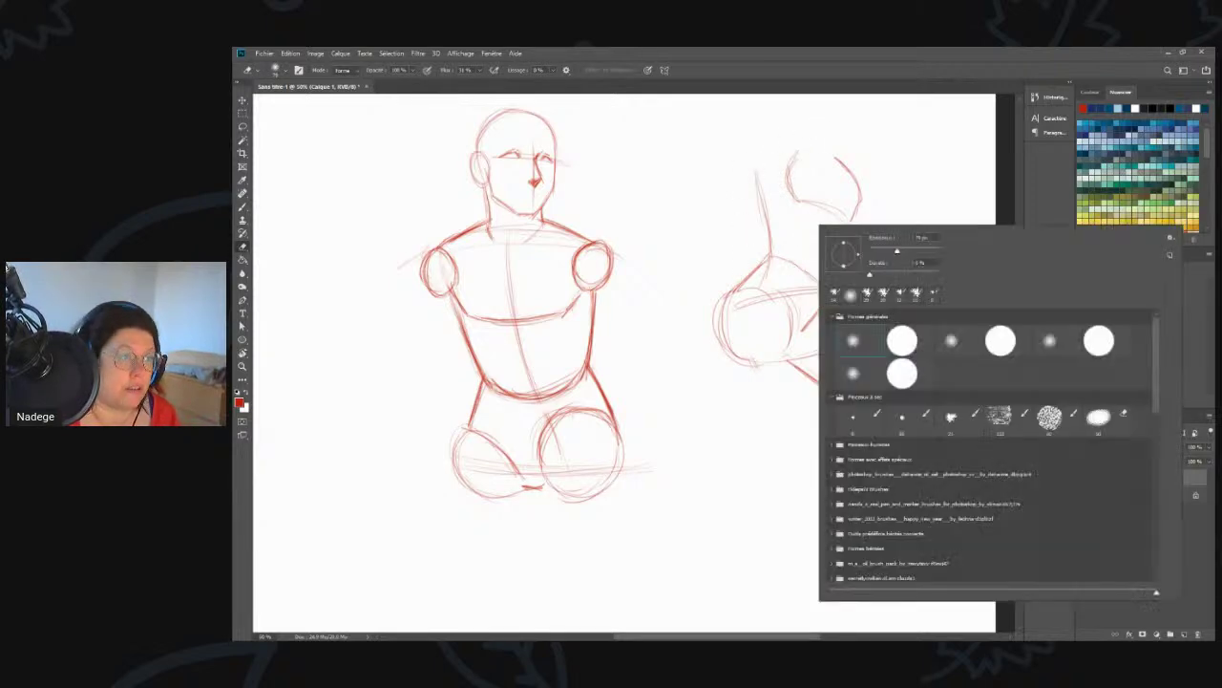
left_click_drag(797, 159, 749, 216)
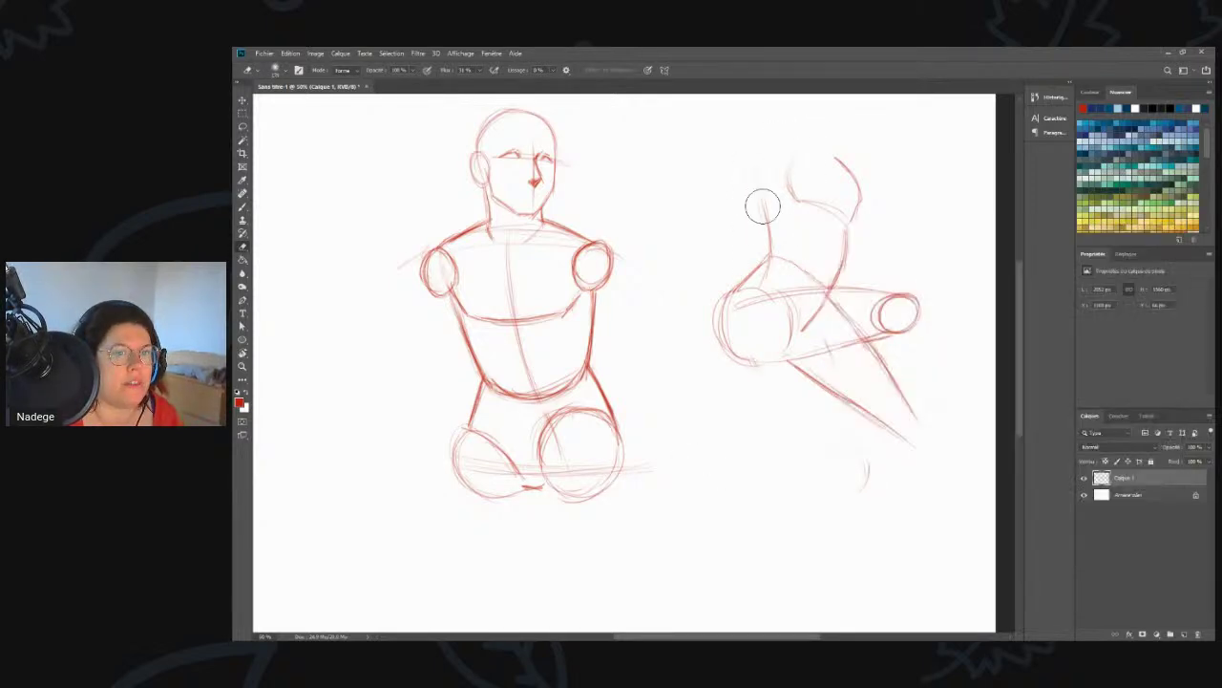
mouse_move(720, 297)
left_mouse_down()
mouse_move(743, 304)
mouse_move(820, 241)
mouse_move(807, 344)
mouse_move(862, 420)
mouse_move(919, 404)
mouse_move(868, 316)
mouse_move(769, 382)
mouse_move(777, 243)
mouse_move(748, 303)
mouse_move(726, 453)
left_mouse_up()
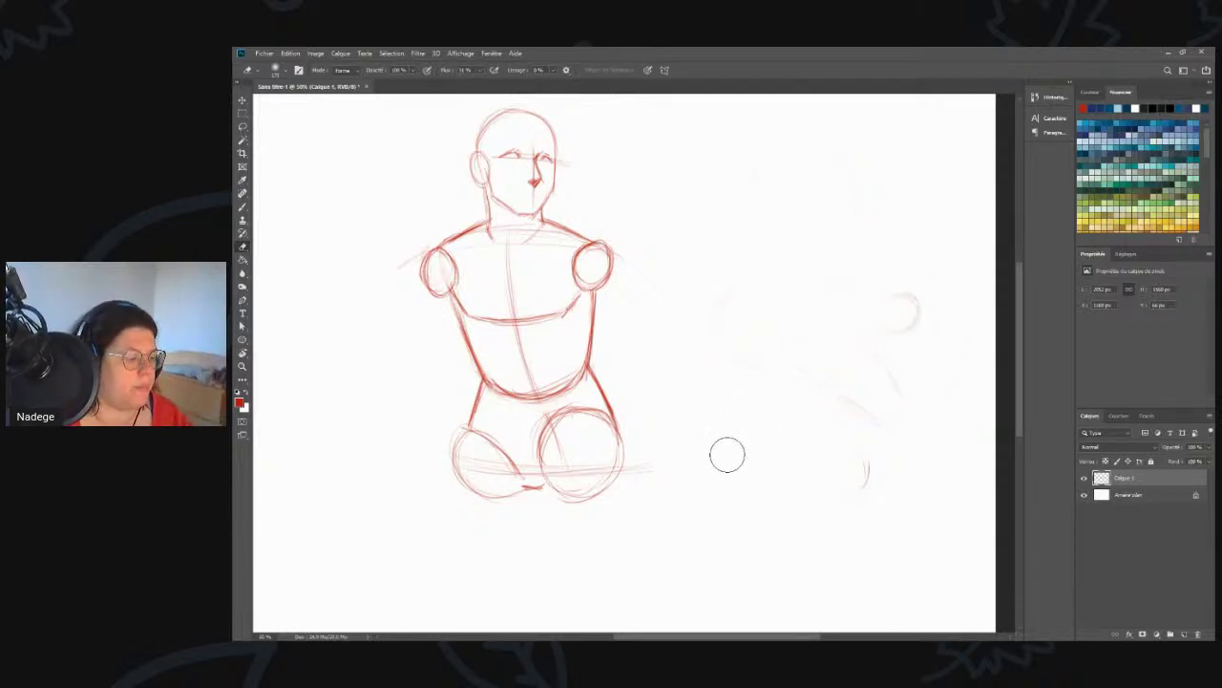
key("b")
left_click_drag(640, 404, 685, 401)
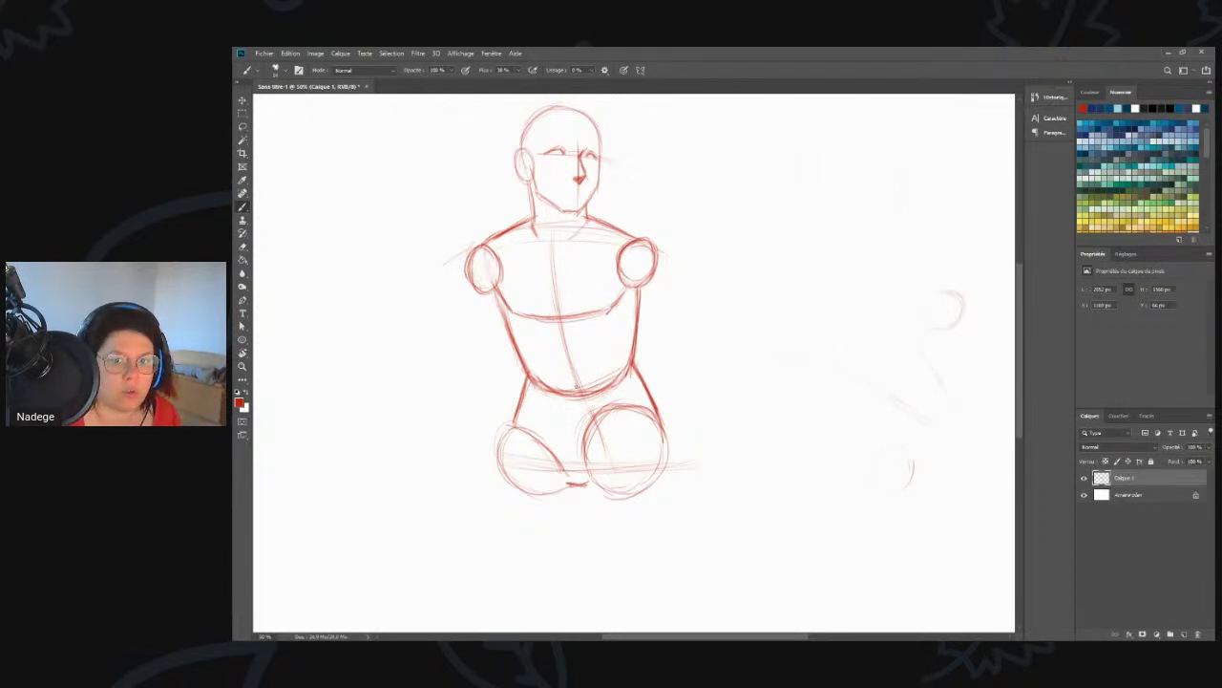
- Sketch the raised thigh slanting up from the right hip circle to a knee circle just below the chest line
mouse_move(611, 426)
left_mouse_down()
mouse_move(546, 328)
mouse_move(617, 425)
left_mouse_up()
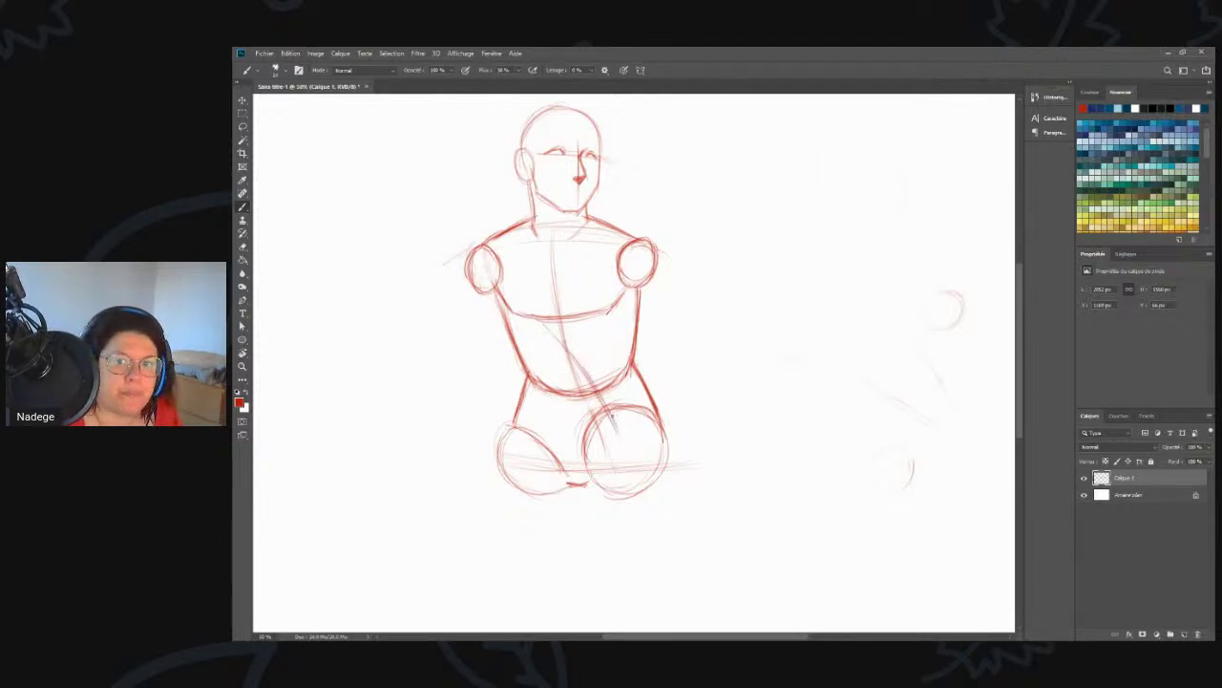
mouse_move(541, 357)
left_mouse_down()
mouse_move(554, 319)
mouse_move(562, 363)
mouse_move(575, 328)
mouse_move(657, 420)
mouse_move(573, 322)
mouse_move(652, 407)
left_mouse_up()
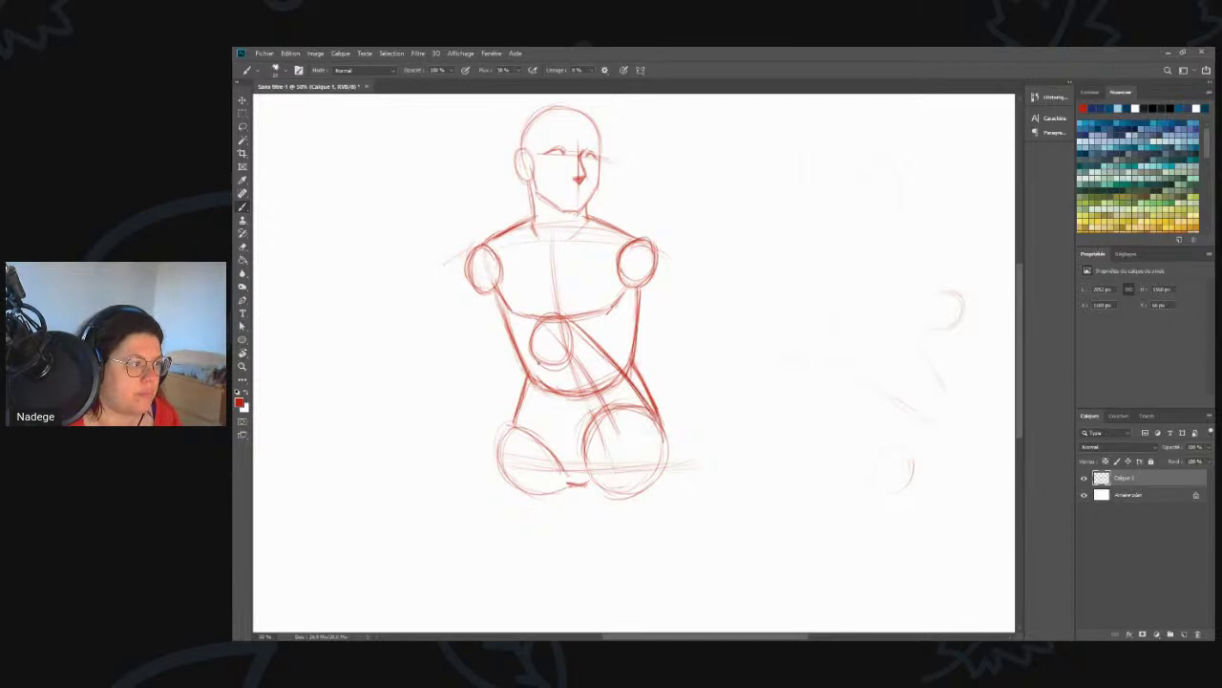
mouse_move(567, 412)
left_mouse_down()
mouse_move(594, 481)
mouse_move(579, 449)
left_mouse_up()
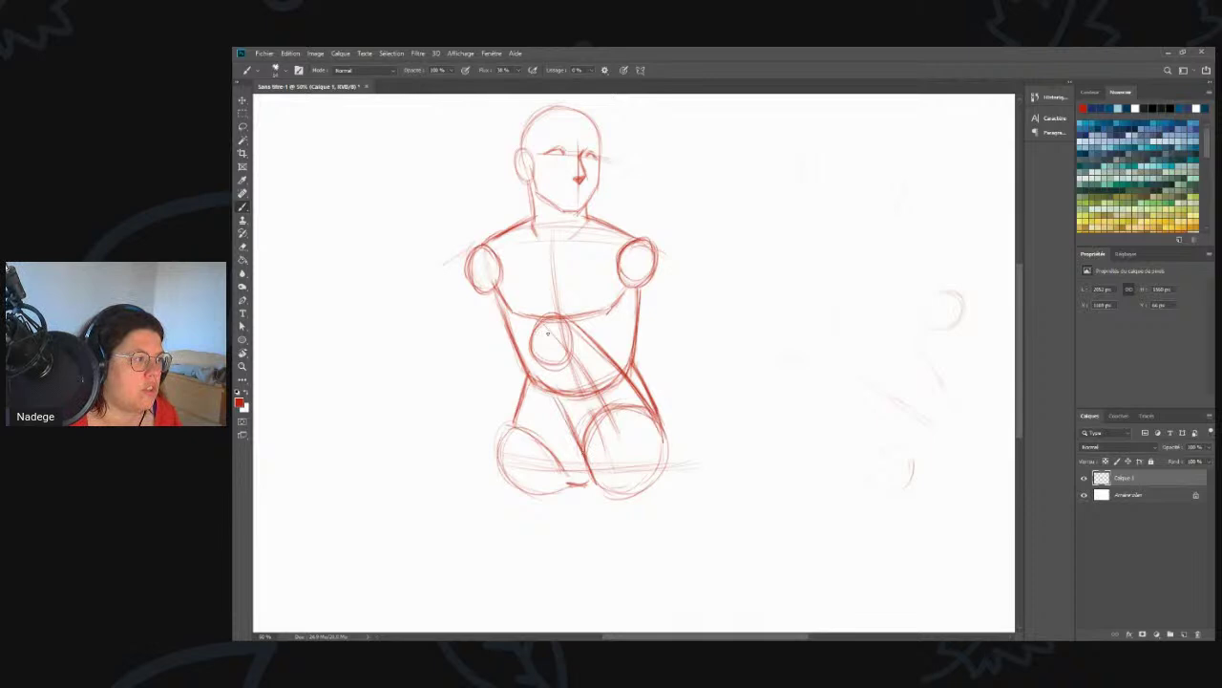
- Draw the raised leg's shin axis from the knee down past the left hip, add an ankle circle, and outline both sides
mouse_move(509, 373)
left_mouse_down()
mouse_move(564, 309)
mouse_move(485, 458)
left_mouse_up()
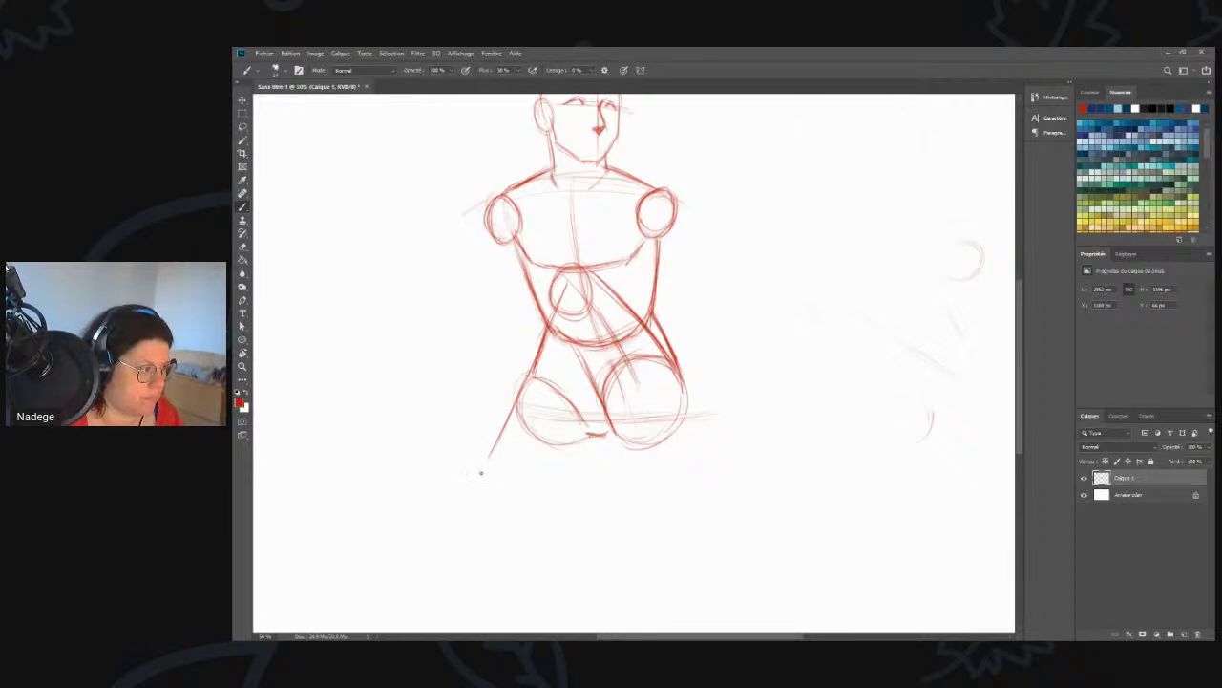
mouse_move(496, 474)
left_mouse_down()
mouse_move(487, 446)
mouse_move(474, 466)
mouse_move(501, 449)
left_mouse_up()
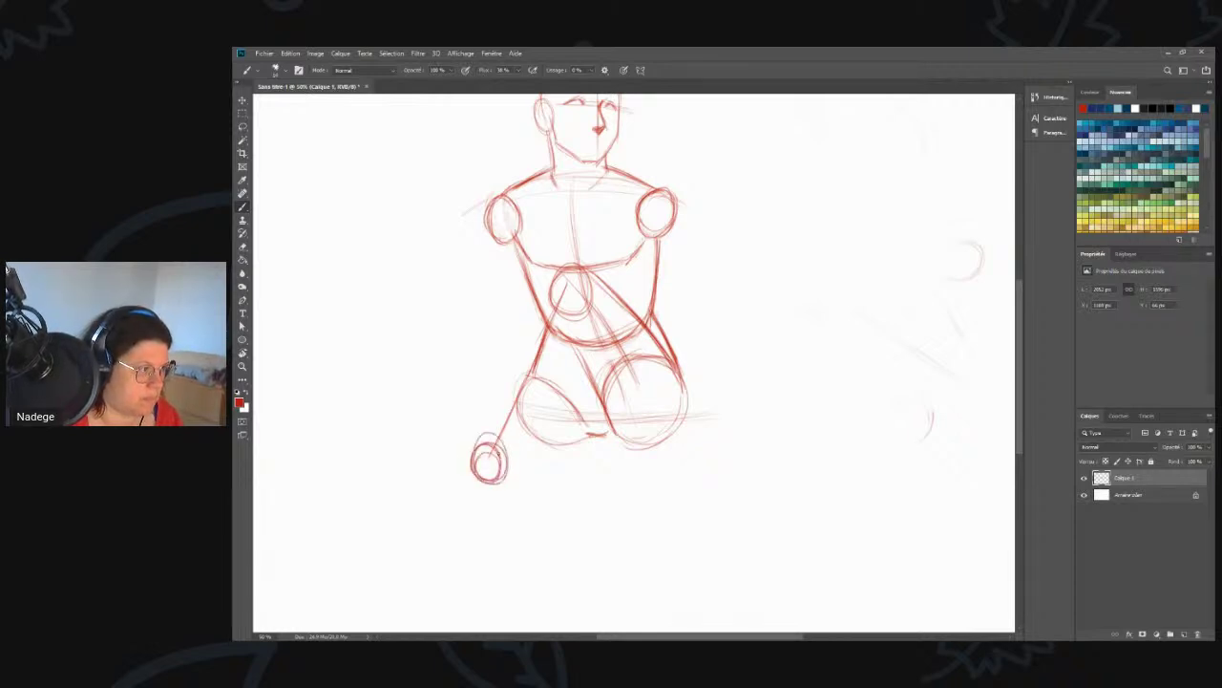
mouse_move(590, 298)
left_mouse_down()
mouse_move(592, 327)
mouse_move(512, 452)
left_mouse_up()
left_click_drag(556, 388, 506, 472)
left_click_drag(543, 409, 585, 346)
mouse_move(552, 277)
left_mouse_down()
mouse_move(516, 394)
mouse_move(487, 435)
mouse_move(552, 296)
left_mouse_up()
left_click_drag(524, 367, 508, 396)
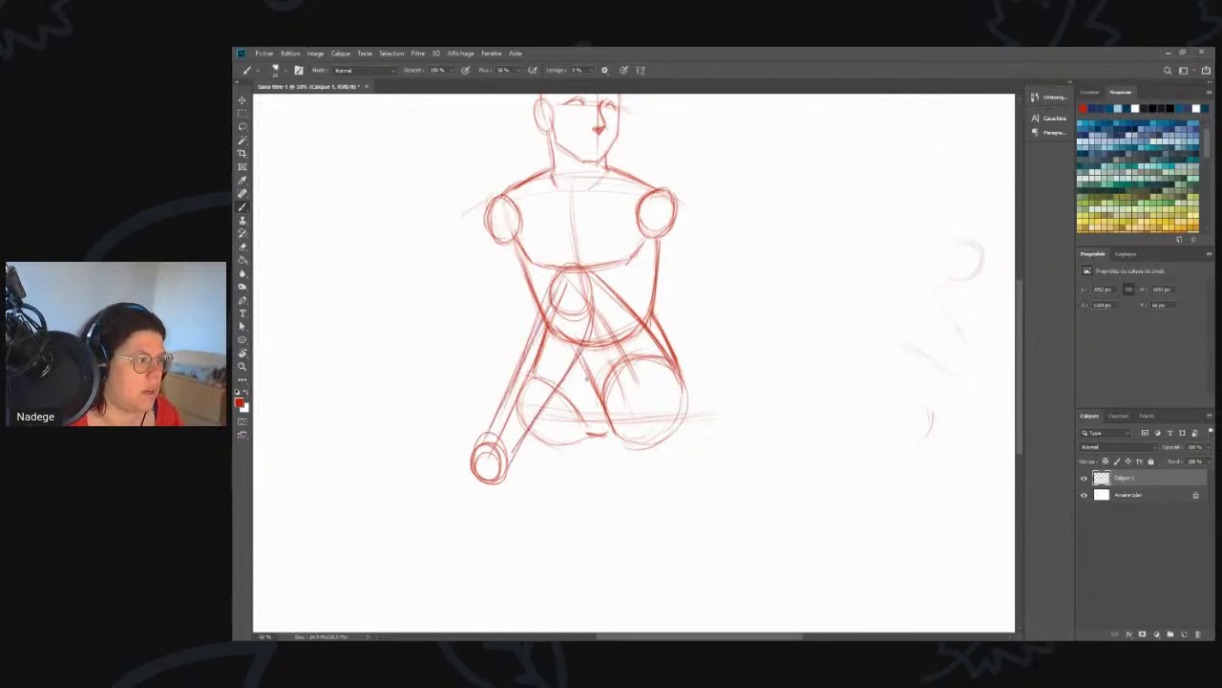
- Reinforce the raised thigh's underside, then use a small eraser to clear overlapping torso and hip lines inside the raised leg
left_click_drag(577, 358, 619, 436)
left_click_drag(604, 391, 611, 426)
key("e")
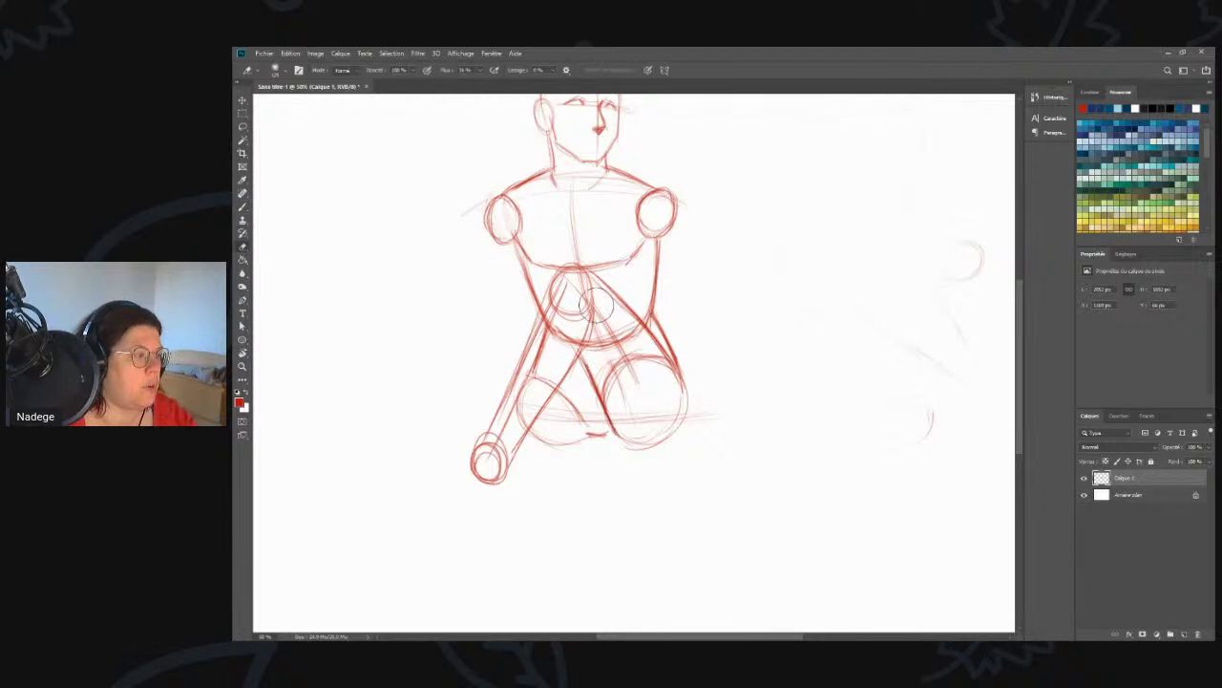
right_click(647, 315)
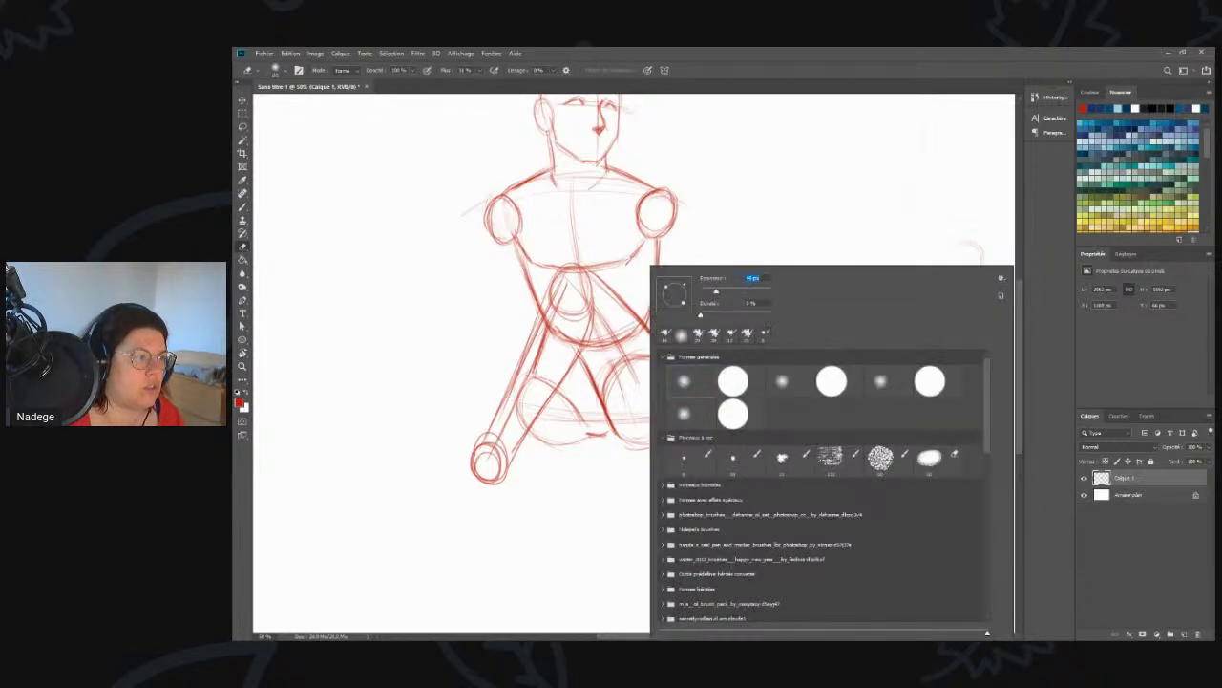
left_click_drag(571, 303, 531, 426)
mouse_move(568, 325)
left_mouse_down()
mouse_move(569, 305)
mouse_move(580, 322)
left_mouse_up()
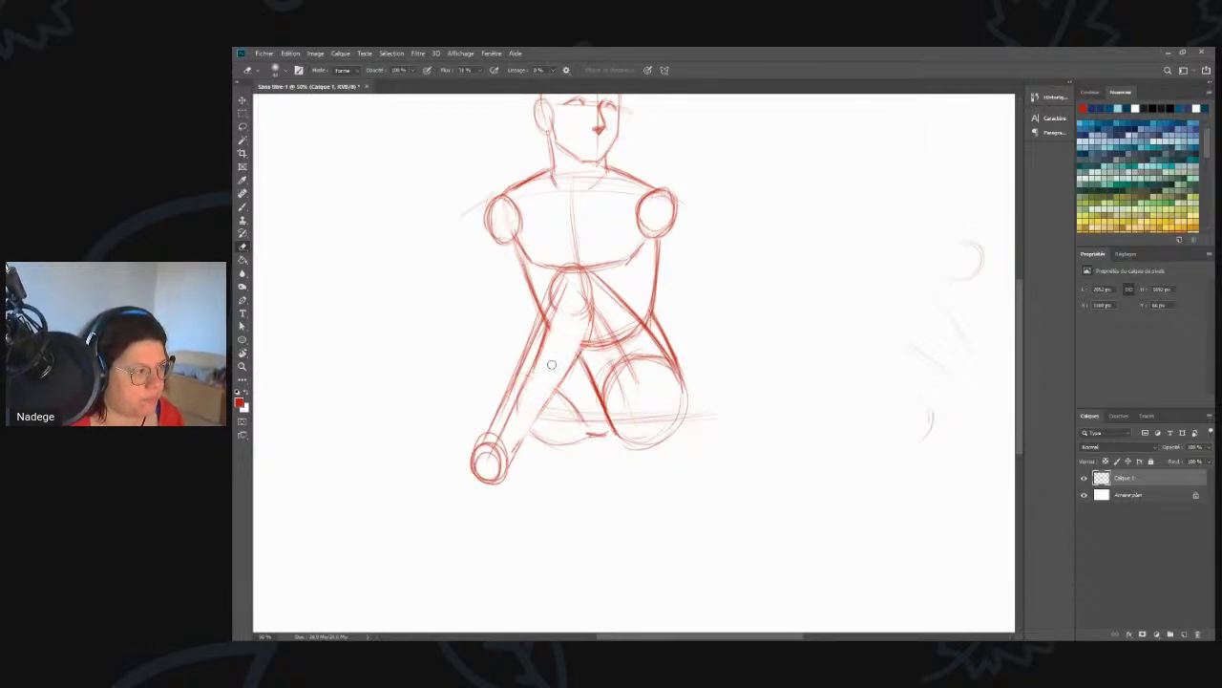
mouse_move(552, 351)
left_mouse_down()
mouse_move(544, 315)
mouse_move(537, 351)
mouse_move(554, 307)
mouse_move(600, 341)
mouse_move(616, 387)
mouse_move(665, 384)
mouse_move(665, 370)
mouse_move(638, 391)
mouse_move(621, 358)
left_mouse_up()
- Strengthen the raised leg's shin and knee contours, and replace the ankle circle with one placed slightly higher
key("b")
mouse_move(591, 317)
left_mouse_down()
mouse_move(544, 414)
mouse_move(511, 450)
left_mouse_up()
left_click_drag(563, 271, 506, 395)
left_click_drag(533, 330, 515, 367)
key("e")
mouse_move(482, 439)
left_mouse_down()
mouse_move(487, 473)
mouse_move(502, 444)
mouse_move(491, 488)
left_mouse_up()
mouse_move(492, 423)
left_mouse_down()
mouse_move(506, 439)
mouse_move(486, 447)
mouse_move(515, 430)
mouse_move(495, 455)
mouse_move(524, 435)
mouse_move(580, 443)
left_mouse_up()
key("b")
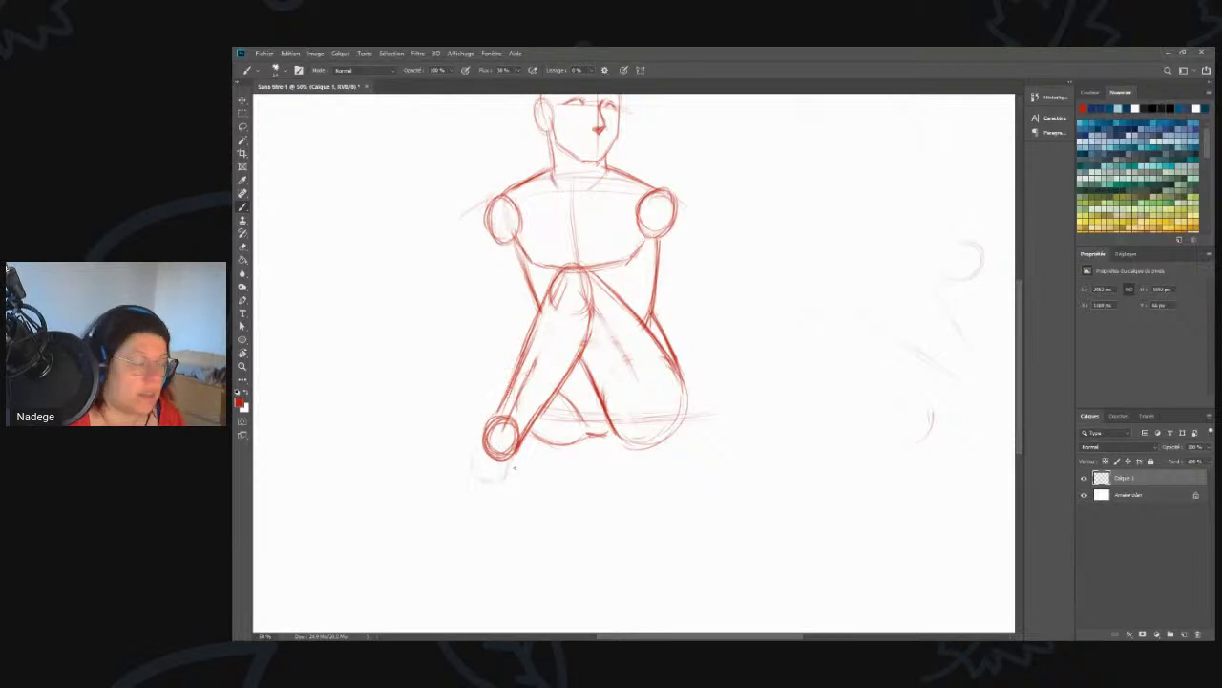
- Try a first foot outline below the ankle circle of the raised leg and erase it
left_click_drag(512, 452, 502, 500)
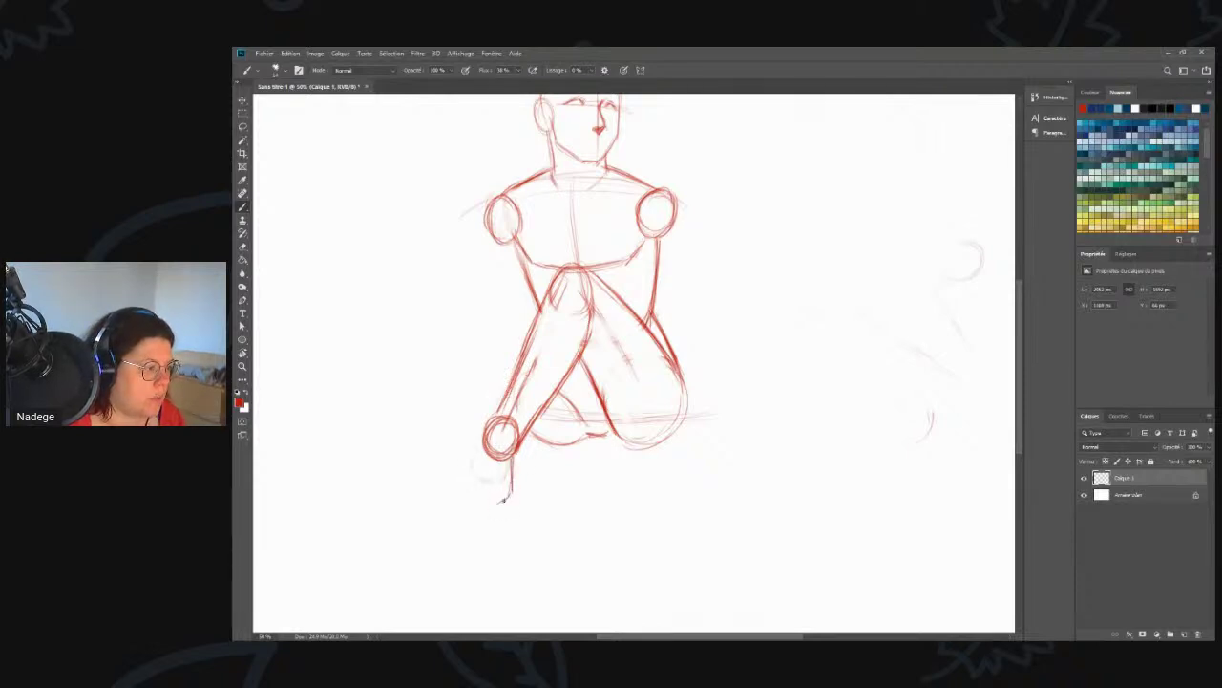
mouse_move(479, 444)
left_mouse_down()
mouse_move(460, 487)
mouse_move(426, 515)
mouse_move(456, 527)
left_mouse_up()
left_click_drag(491, 506, 461, 527)
mouse_move(508, 496)
left_mouse_down()
mouse_move(462, 525)
mouse_move(517, 493)
mouse_move(442, 499)
left_mouse_up()
key("e")
mouse_move(468, 457)
left_mouse_down()
mouse_move(428, 521)
mouse_move(470, 515)
mouse_move(516, 484)
mouse_move(473, 477)
mouse_move(440, 494)
mouse_move(429, 530)
left_mouse_up()
- Draw the raised leg's foot as a long pointed shape slanting down from the ankle, with heel, arched sole, instep and toes
key("b")
mouse_move(511, 457)
left_mouse_down()
mouse_move(517, 489)
mouse_move(484, 532)
left_mouse_up()
mouse_move(516, 483)
left_mouse_down()
mouse_move(483, 539)
mouse_move(455, 547)
left_mouse_up()
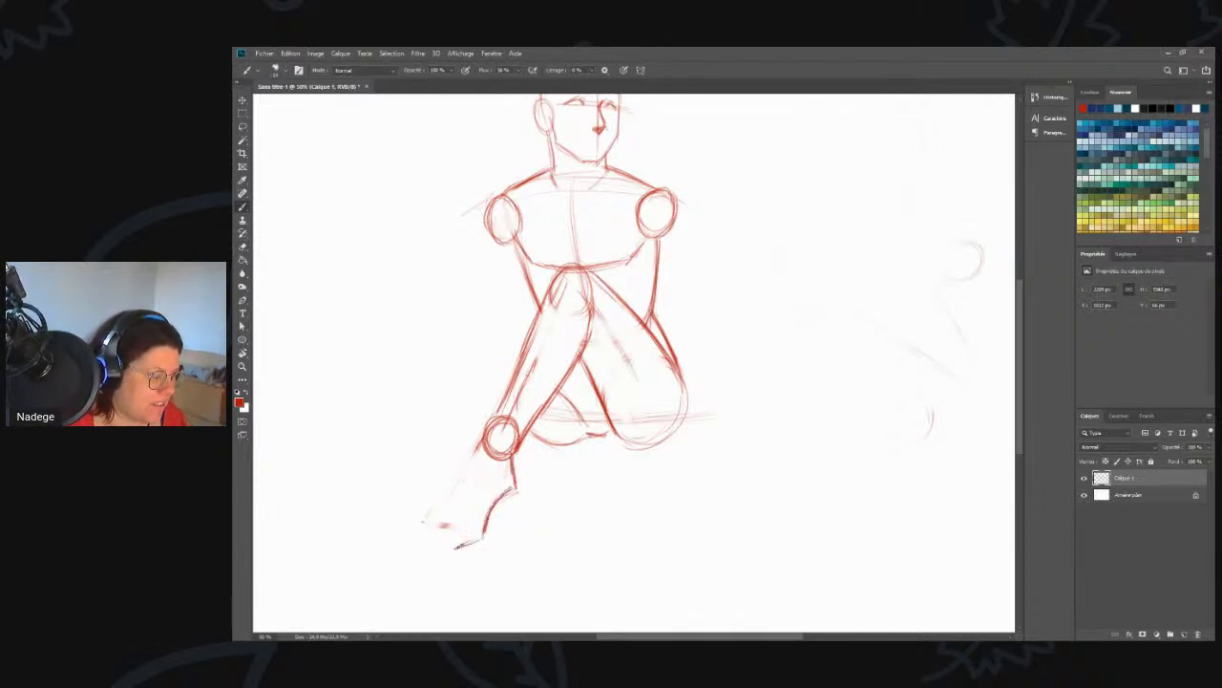
mouse_move(477, 441)
left_mouse_down()
mouse_move(432, 546)
mouse_move(459, 547)
left_mouse_up()
left_click_drag(457, 505, 446, 525)
left_click_drag(478, 445, 434, 542)
left_click_drag(434, 544, 487, 535)
mouse_move(511, 488)
left_mouse_down()
mouse_move(484, 535)
mouse_move(512, 452)
mouse_move(464, 498)
left_mouse_up()
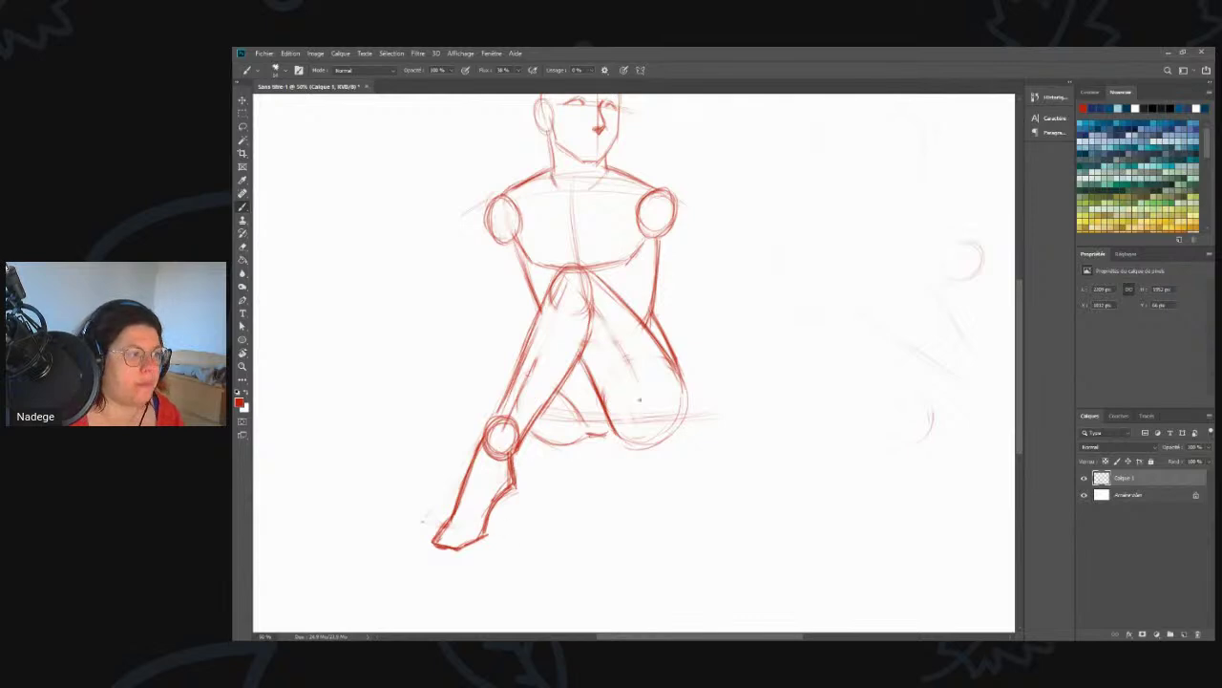
- Sketch the folded leg's guidelines to a knee circle left of the raised ankle and back to an ankle circle below the right hip
mouse_move(625, 438)
left_mouse_down()
mouse_move(653, 446)
mouse_move(682, 425)
left_mouse_up()
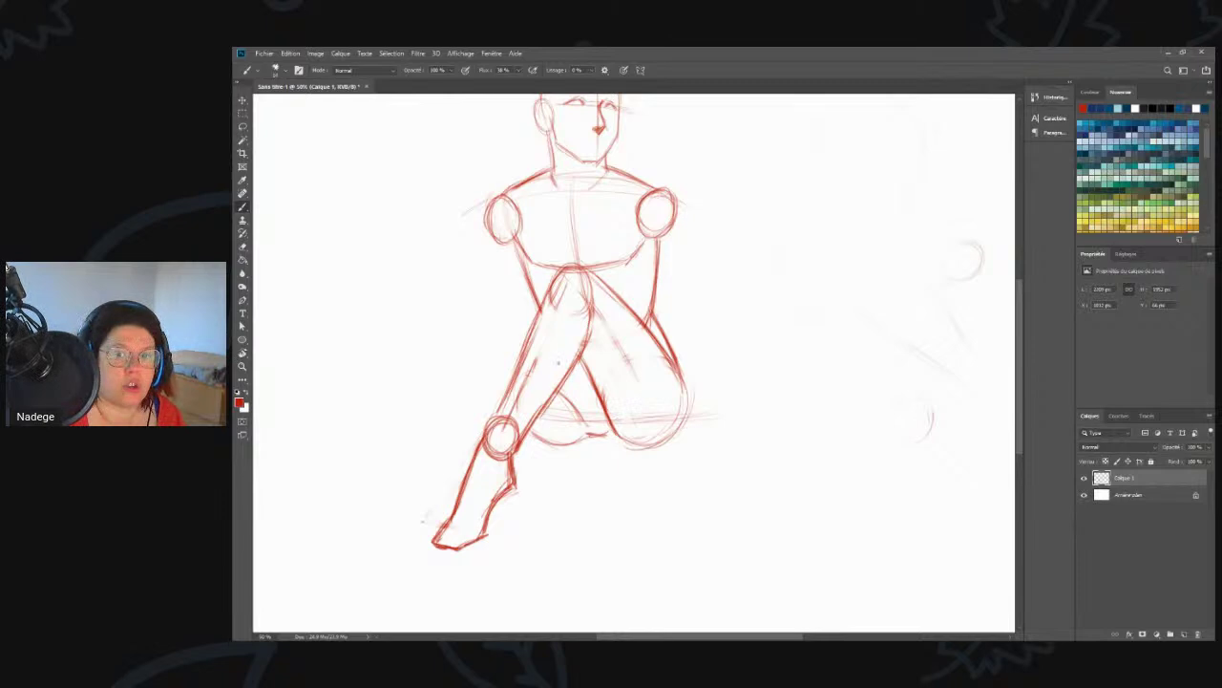
left_click_drag(550, 417, 514, 417)
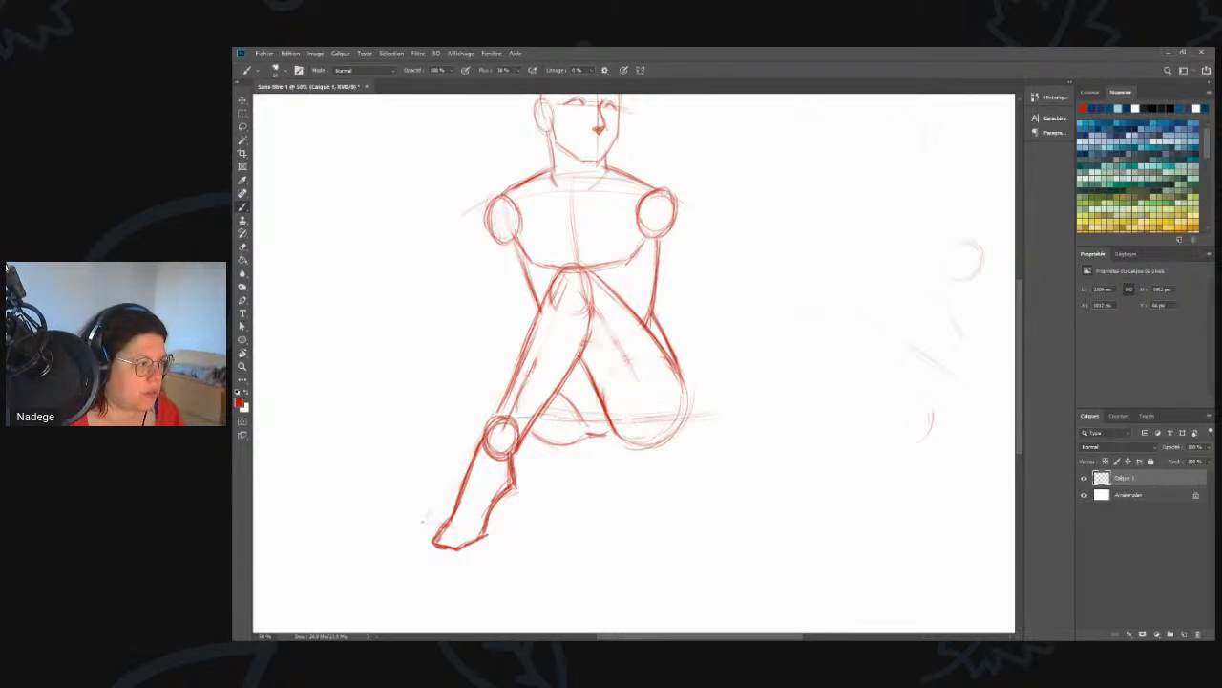
left_click_drag(437, 434, 458, 425)
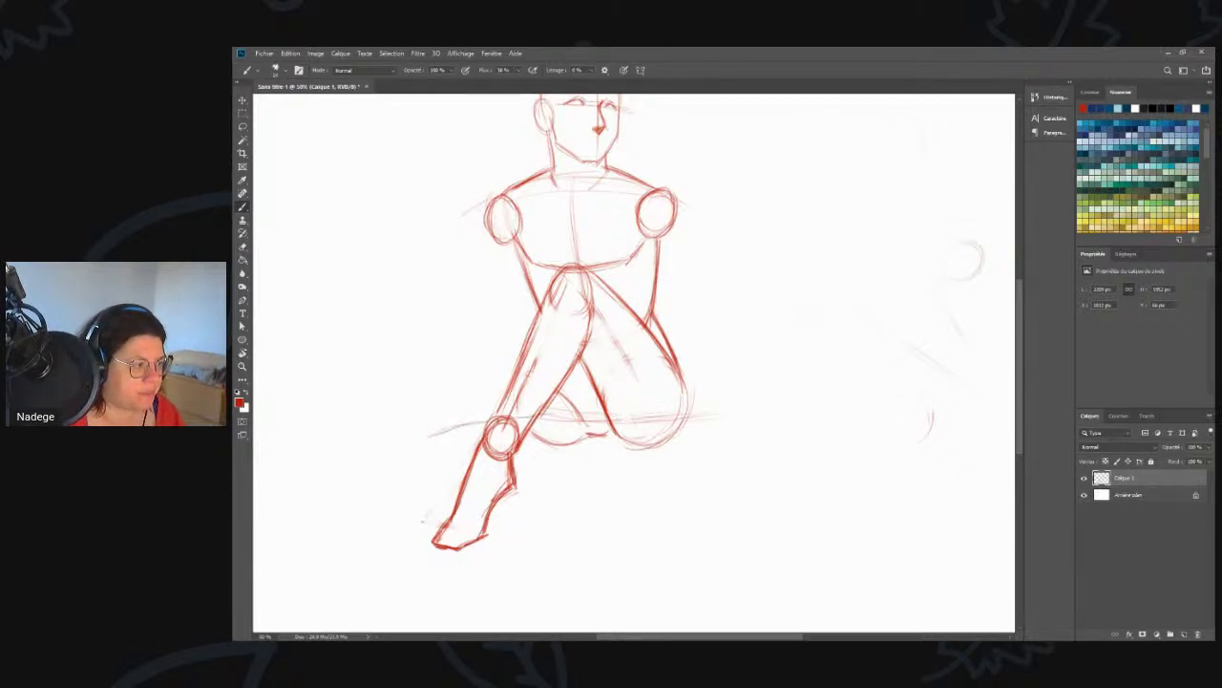
mouse_move(411, 437)
left_mouse_down()
mouse_move(409, 455)
mouse_move(442, 449)
mouse_move(420, 472)
mouse_move(433, 461)
left_mouse_up()
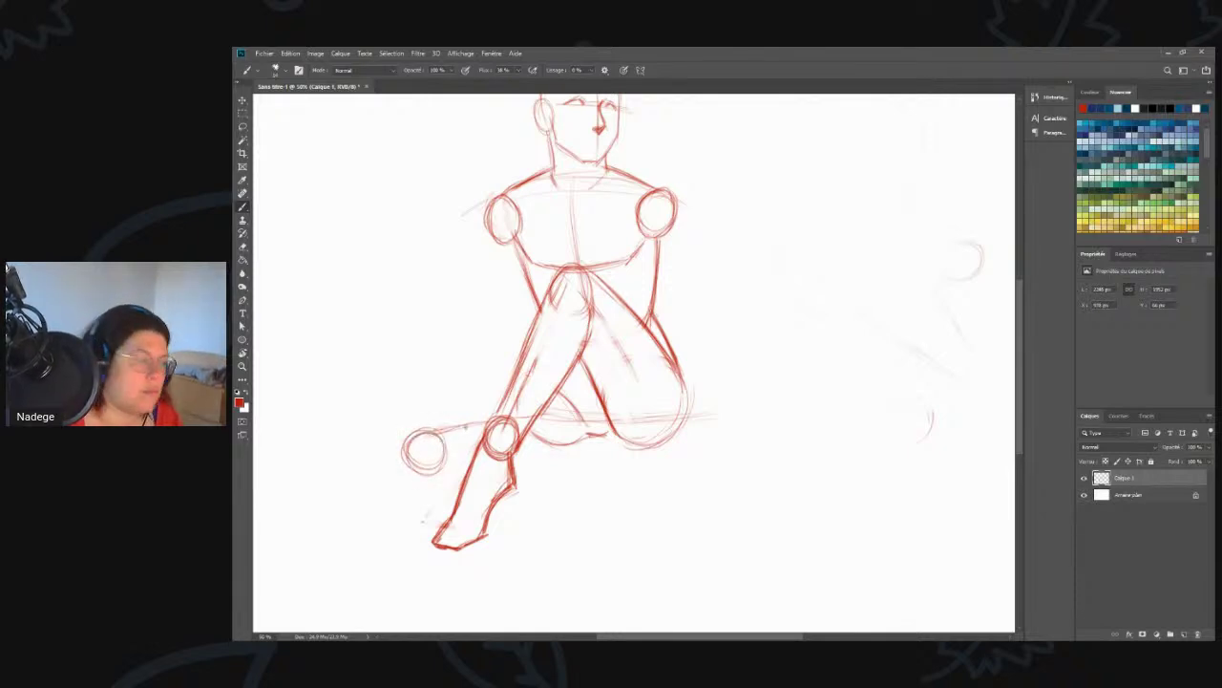
left_click_drag(520, 458, 657, 450)
mouse_move(517, 457)
left_mouse_down()
mouse_move(586, 451)
mouse_move(634, 466)
mouse_move(606, 461)
left_mouse_up()
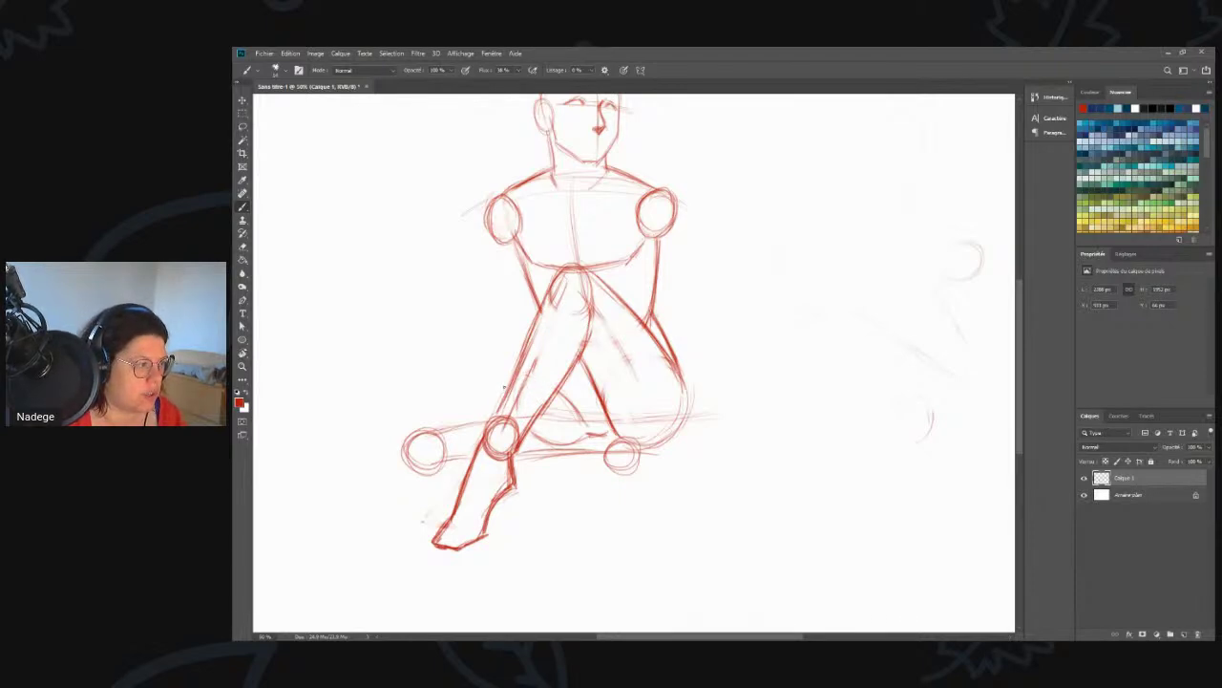
- Draw the folded thigh's upper contour curving from behind the raised shin down around the knee circle
mouse_move(507, 385)
left_mouse_down()
mouse_move(426, 414)
mouse_move(408, 467)
left_mouse_up()
left_click_drag(453, 403, 406, 464)
mouse_move(506, 382)
left_mouse_down()
mouse_move(437, 410)
mouse_move(413, 435)
mouse_move(407, 468)
mouse_move(408, 457)
left_mouse_up()
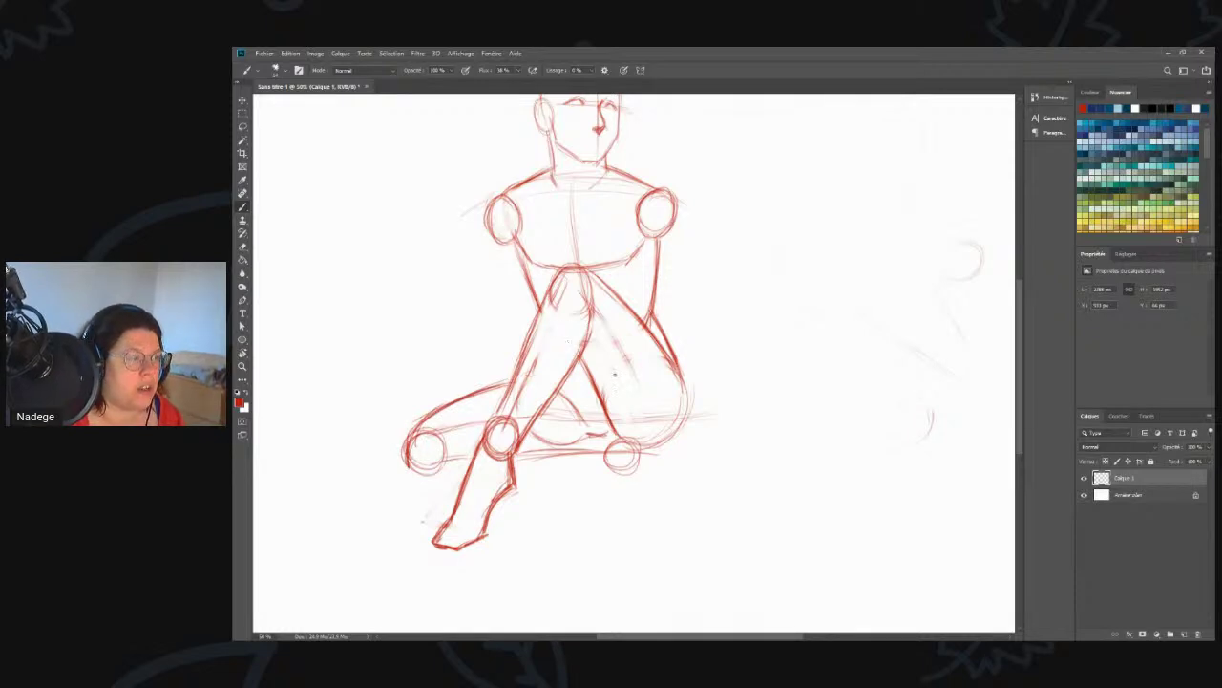
- Try a higher upper contour for the folded thigh and undo it
left_click_drag(429, 377, 519, 347)
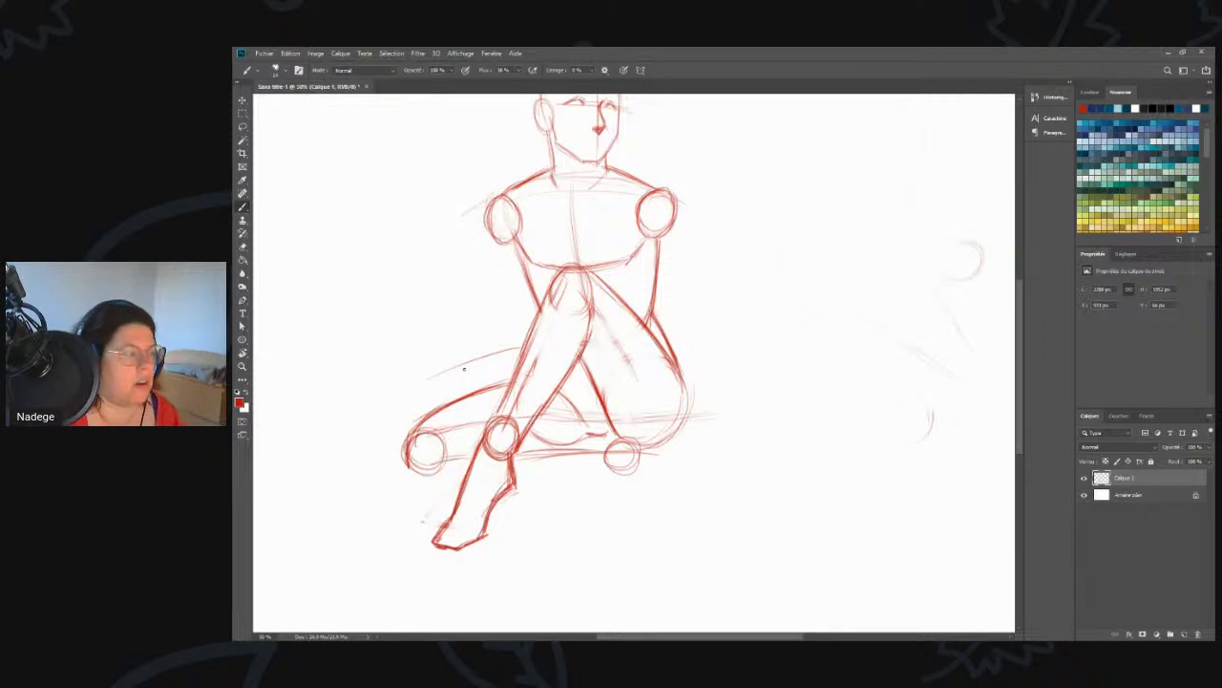
left_click_drag(520, 347, 413, 392)
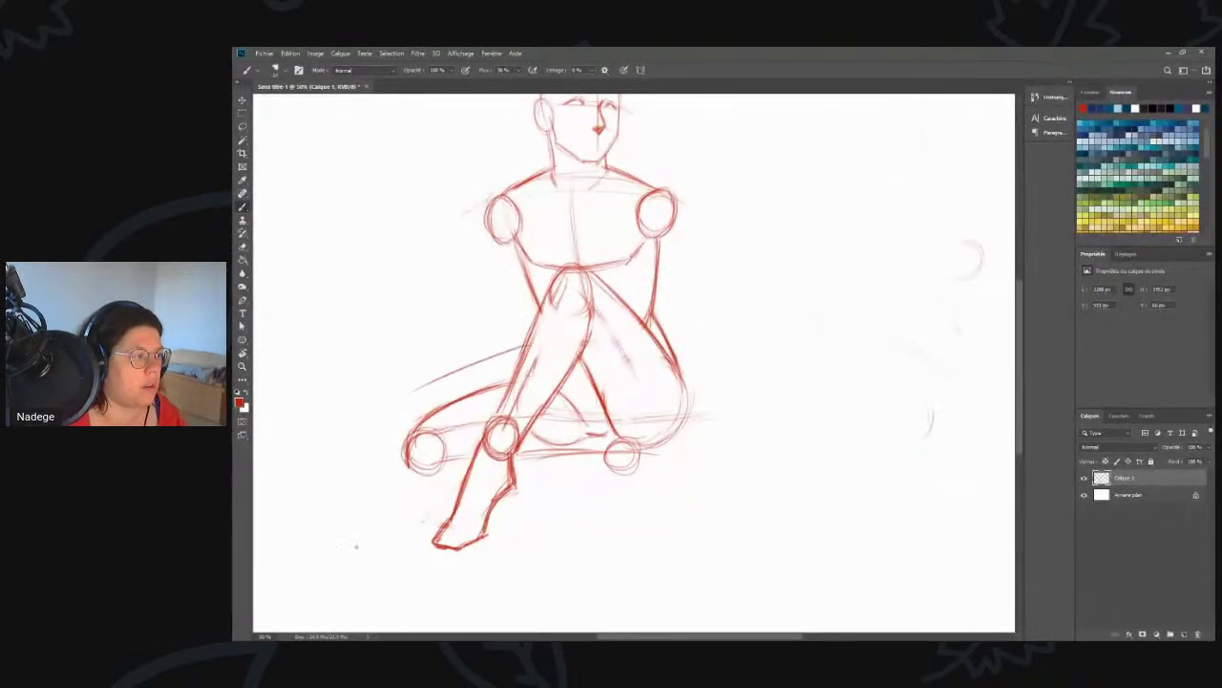
key("ctrl+z")
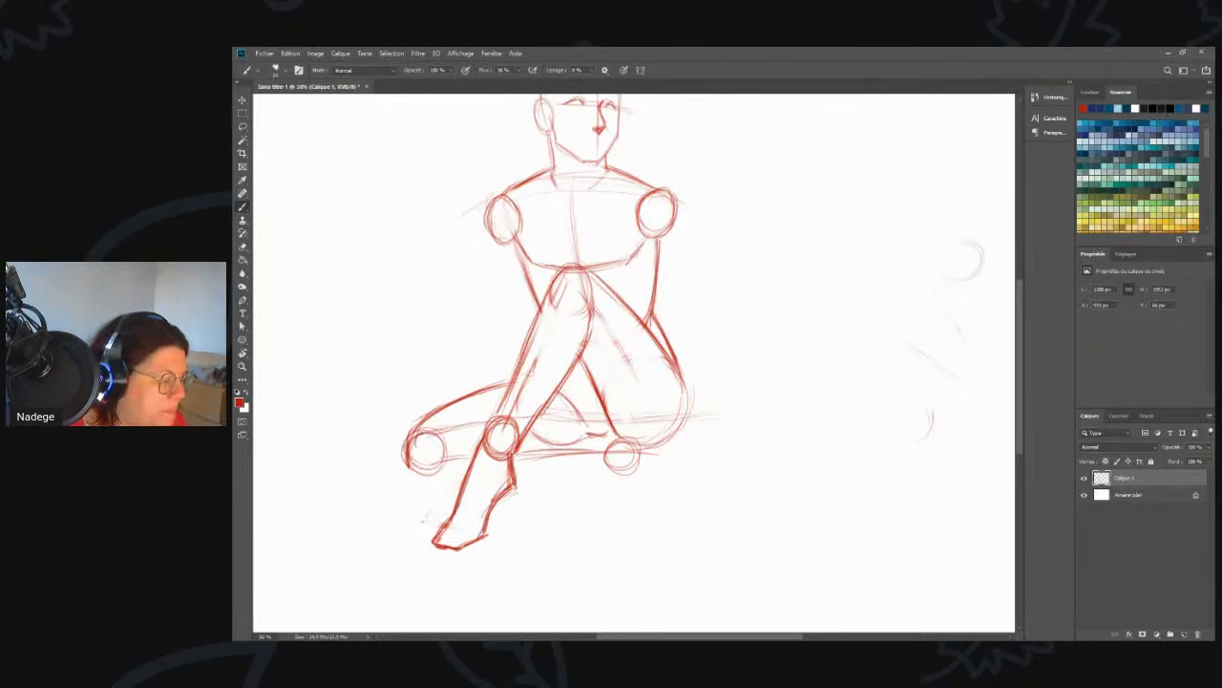
- Erase the folded leg's knee circle and outline the rounded knee and the shin's underside up to the ankle circle
key("e")
mouse_move(432, 441)
left_mouse_down()
mouse_move(402, 457)
mouse_move(453, 417)
mouse_move(422, 481)
mouse_move(456, 446)
mouse_move(459, 420)
mouse_move(438, 405)
mouse_move(406, 443)
mouse_move(456, 377)
mouse_move(416, 417)
mouse_move(413, 464)
left_mouse_up()
key("b")
mouse_move(410, 422)
left_mouse_down()
mouse_move(434, 471)
mouse_move(456, 479)
mouse_move(606, 467)
left_mouse_up()
left_click_drag(516, 477, 609, 464)
- Draw the upper edge of the folded shin to the ankle and strengthen the inner knee fold and lower knee contour
mouse_move(446, 429)
left_mouse_down()
mouse_move(452, 426)
mouse_move(627, 431)
left_mouse_up()
mouse_move(542, 437)
left_mouse_down()
mouse_move(617, 428)
mouse_move(586, 426)
left_mouse_up()
mouse_move(552, 431)
left_mouse_down()
mouse_move(568, 425)
mouse_move(550, 423)
left_mouse_up()
left_click_drag(449, 429, 485, 417)
left_click_drag(449, 423, 464, 417)
mouse_move(514, 474)
left_mouse_down()
mouse_move(611, 467)
mouse_move(513, 475)
mouse_move(527, 471)
left_mouse_up()
mouse_move(424, 469)
left_mouse_down()
mouse_move(468, 476)
mouse_move(414, 465)
left_mouse_up()
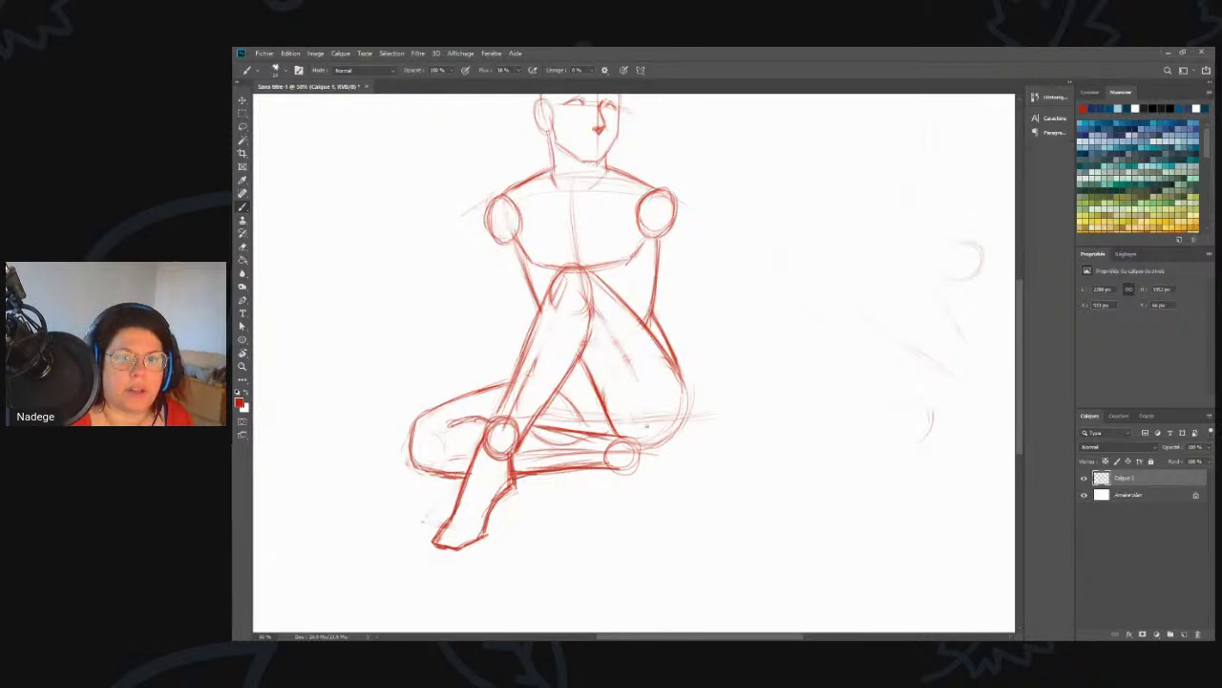
- Draw the folded leg's foot extending right from its ankle circle, and erase leftover construction lines inside the shin
mouse_move(611, 439)
left_mouse_down()
mouse_move(636, 421)
mouse_move(673, 449)
mouse_move(623, 422)
mouse_move(674, 449)
mouse_move(668, 475)
mouse_move(680, 478)
mouse_move(624, 468)
mouse_move(689, 478)
mouse_move(697, 455)
mouse_move(705, 475)
mouse_move(680, 478)
left_mouse_up()
mouse_move(680, 476)
left_mouse_down()
mouse_move(705, 475)
mouse_move(698, 452)
mouse_move(616, 437)
left_mouse_up()
key("e")
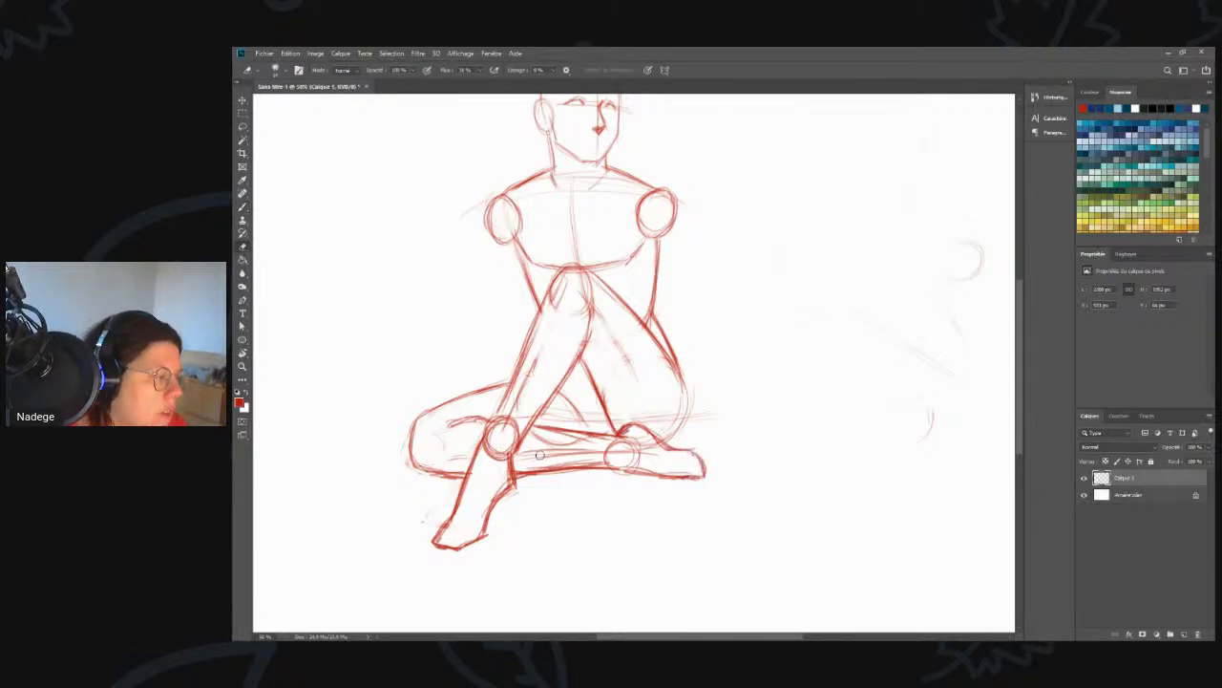
mouse_move(532, 439)
left_mouse_down()
mouse_move(659, 447)
mouse_move(588, 445)
left_mouse_up()
mouse_move(479, 421)
left_mouse_down()
mouse_move(448, 424)
mouse_move(500, 419)
left_mouse_up()
key("b")
mouse_move(613, 434)
left_mouse_down()
mouse_move(628, 442)
mouse_move(576, 430)
mouse_move(590, 435)
left_mouse_up()
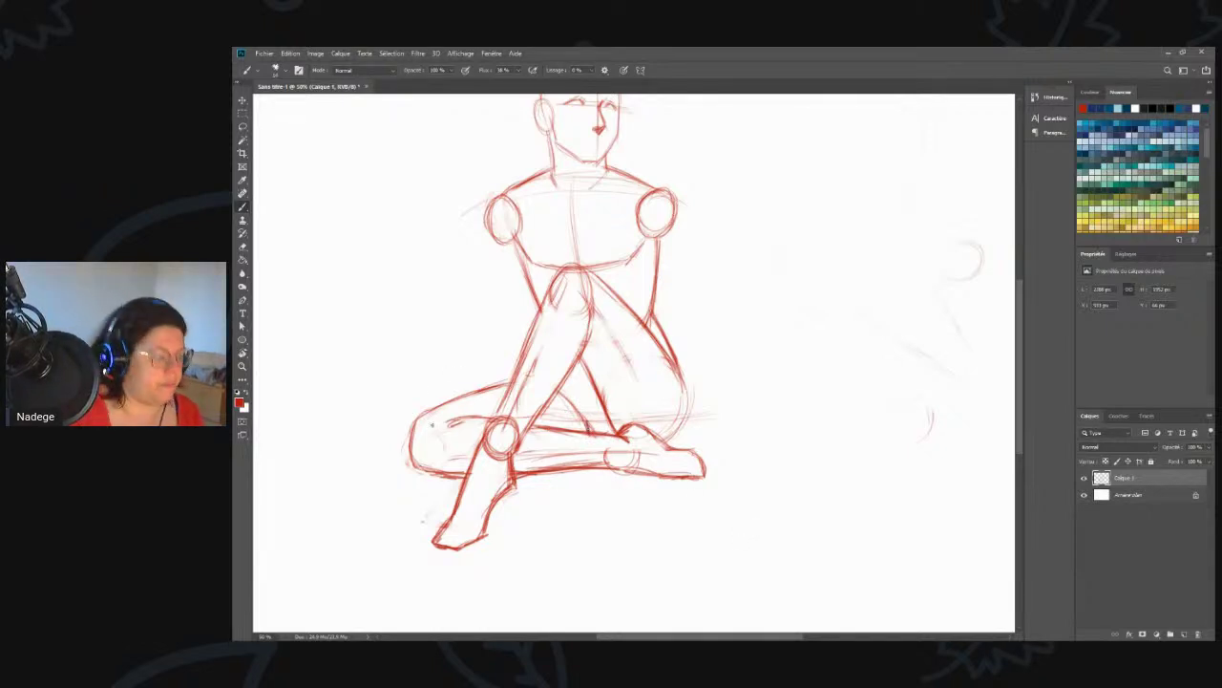
- Erase the folded leg's outer knee contour, redraw it slightly shorter and rounder, and reinforce the right hip curve
key("e")
mouse_move(410, 425)
left_mouse_down()
mouse_move(416, 466)
mouse_move(434, 463)
left_mouse_up()
key("b")
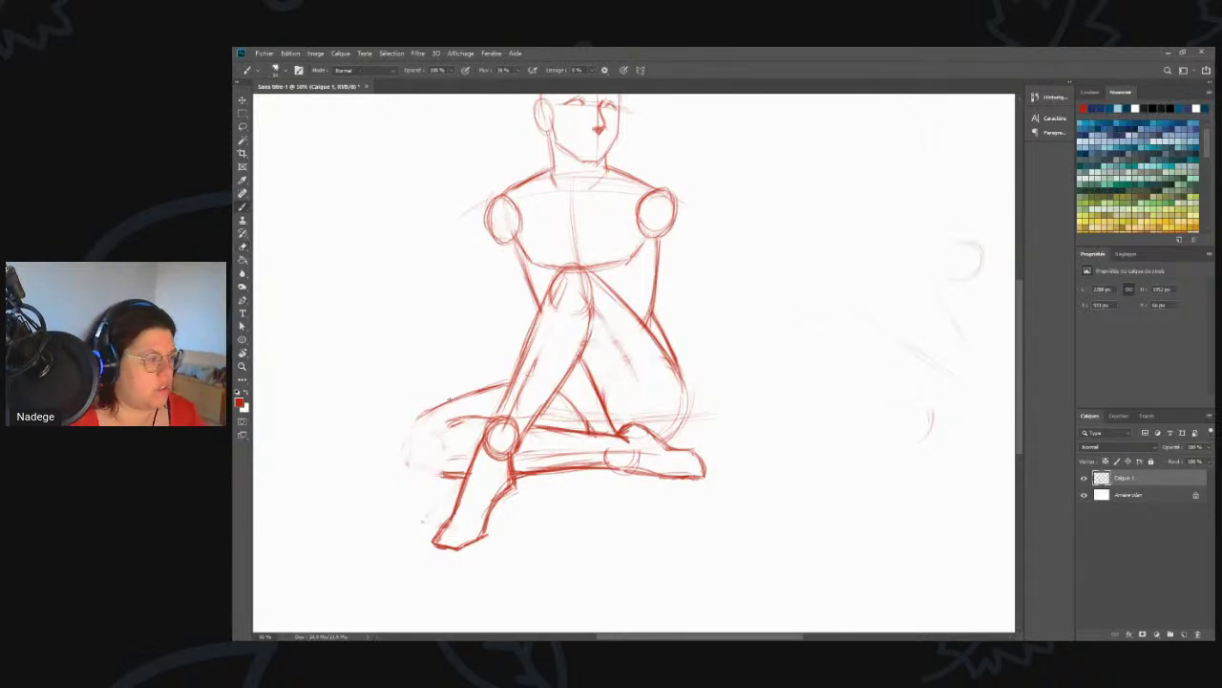
mouse_move(472, 390)
left_mouse_down()
mouse_move(418, 438)
mouse_move(421, 460)
mouse_move(466, 477)
left_mouse_up()
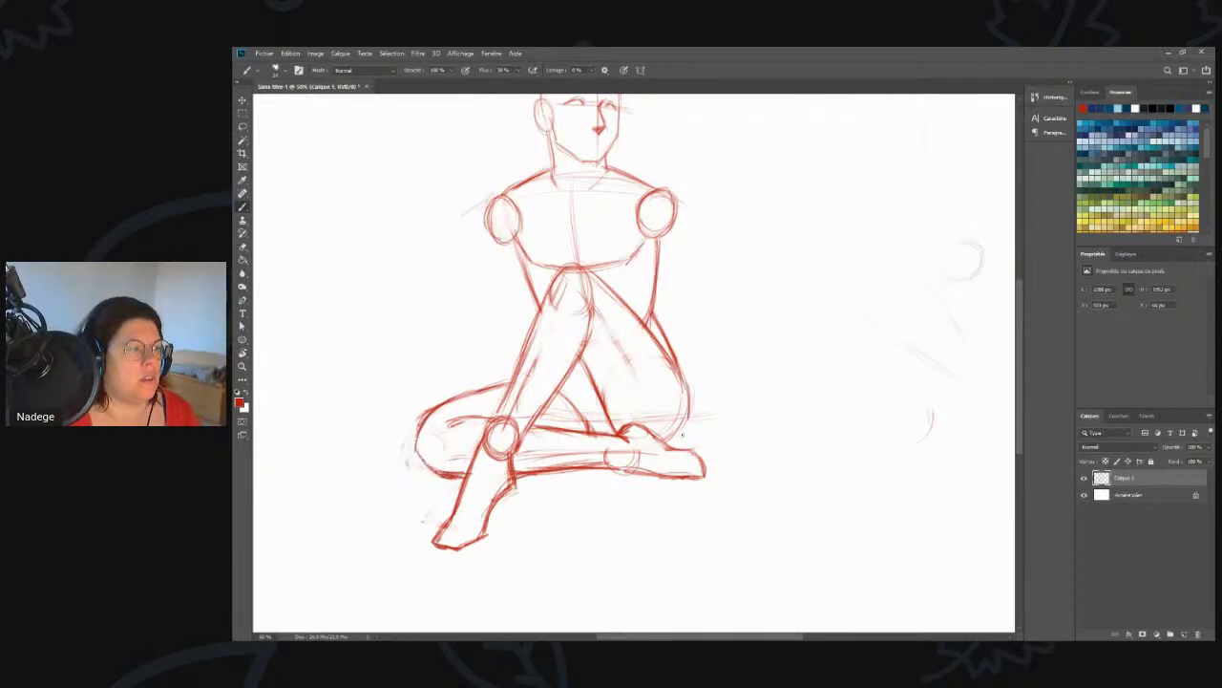
left_click_drag(703, 382, 686, 418)
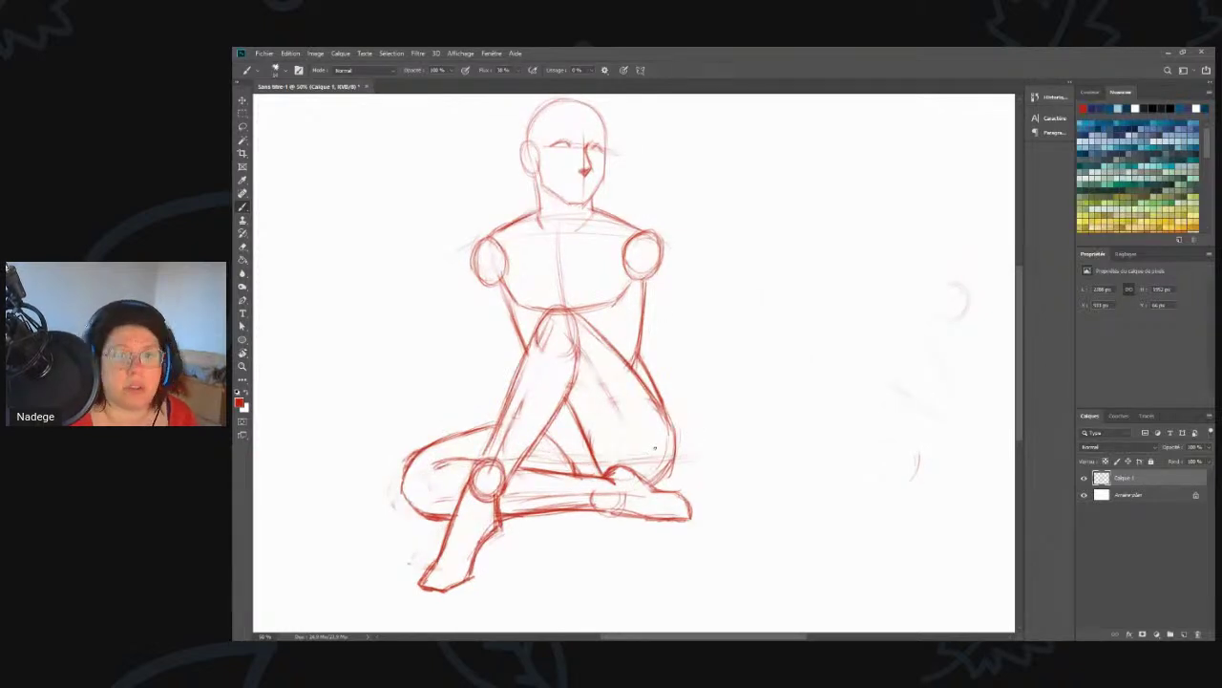
- Sketch the left arm's axis from the shoulder circle down past the raised ankle, and add a blocky hand with a wrist circle beside the raised shin
left_click_drag(476, 283, 521, 504)
left_click_drag(508, 432, 521, 511)
left_click_drag(481, 267, 521, 512)
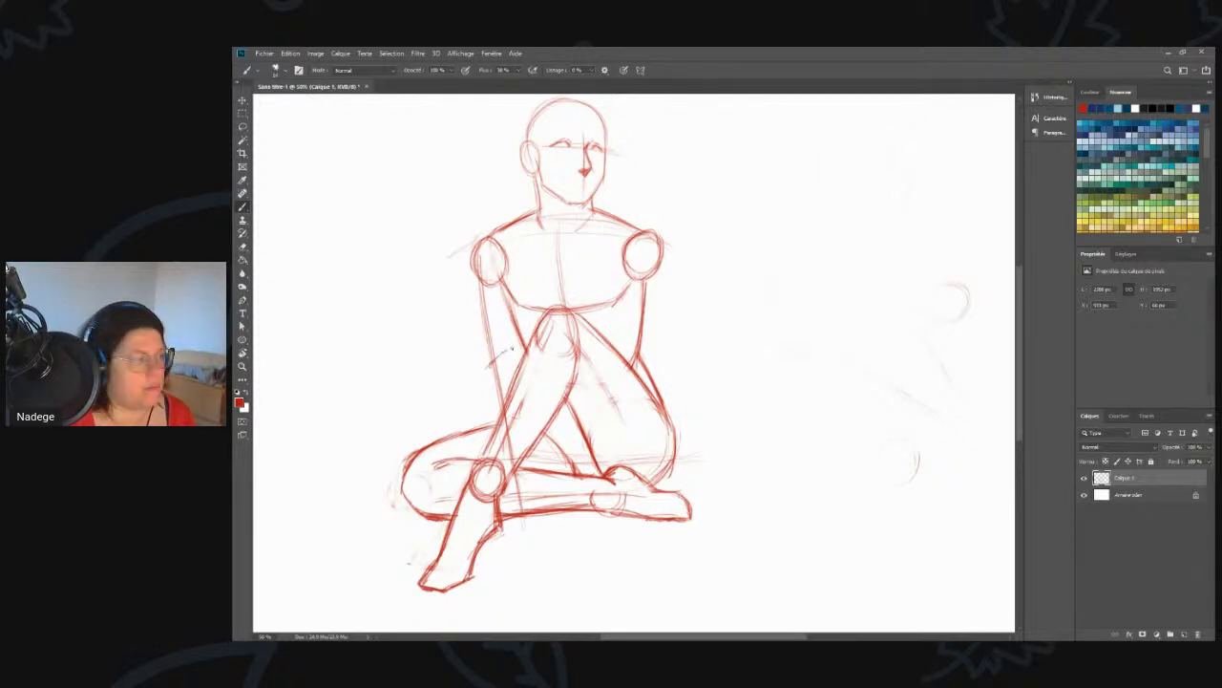
left_click_drag(479, 362, 506, 350)
mouse_move(479, 363)
left_mouse_down()
mouse_move(486, 394)
mouse_move(519, 373)
left_mouse_up()
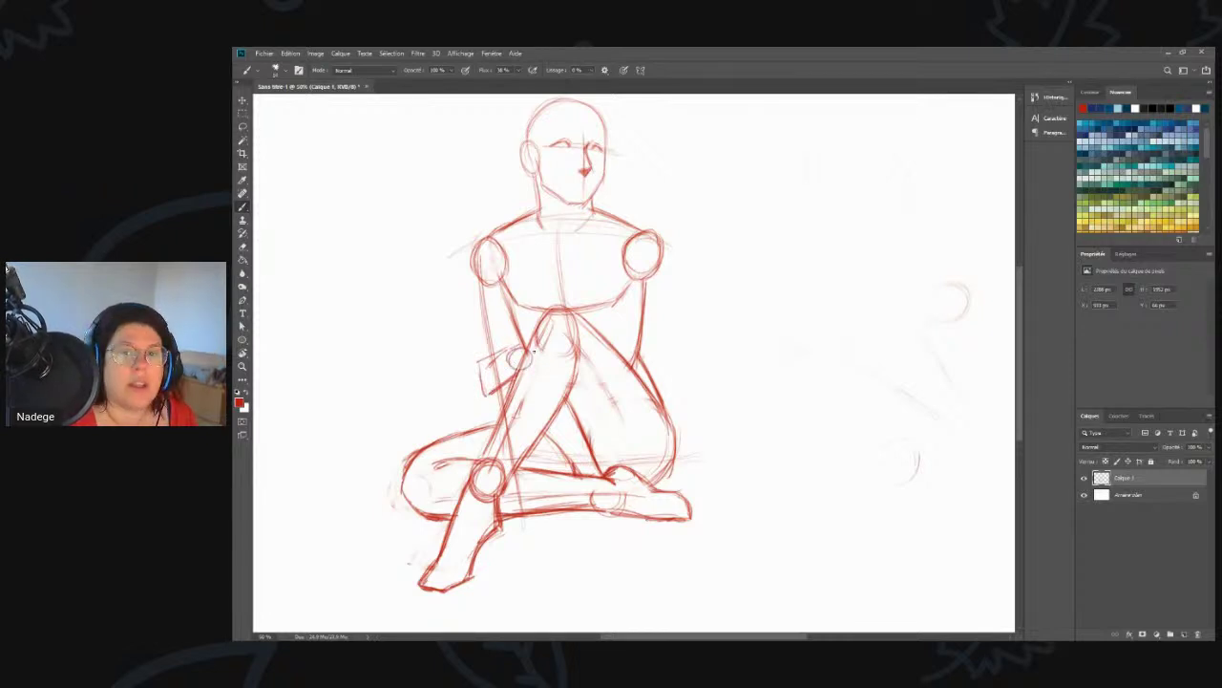
- Draw the folded arm's forearm line from the wrist circle across the thighs to the elbow, and outline the upper arm below the right shoulder
left_click_drag(522, 353, 638, 359)
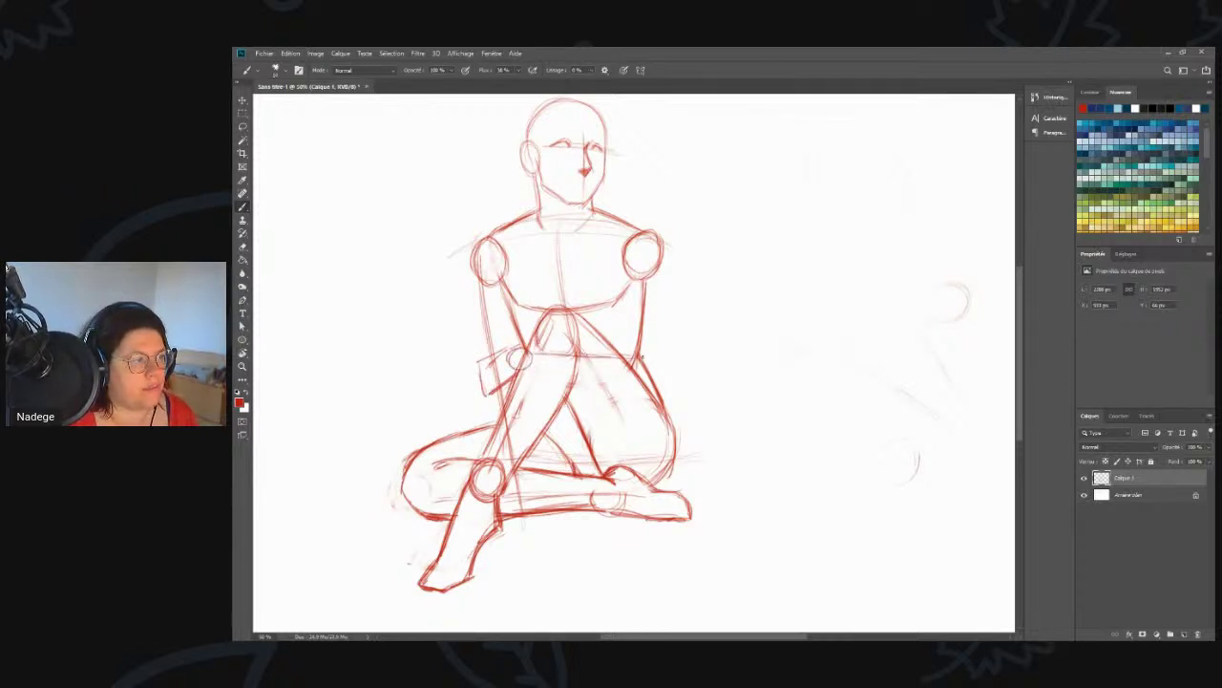
key("ctrl+z")
key("ctrl+z")
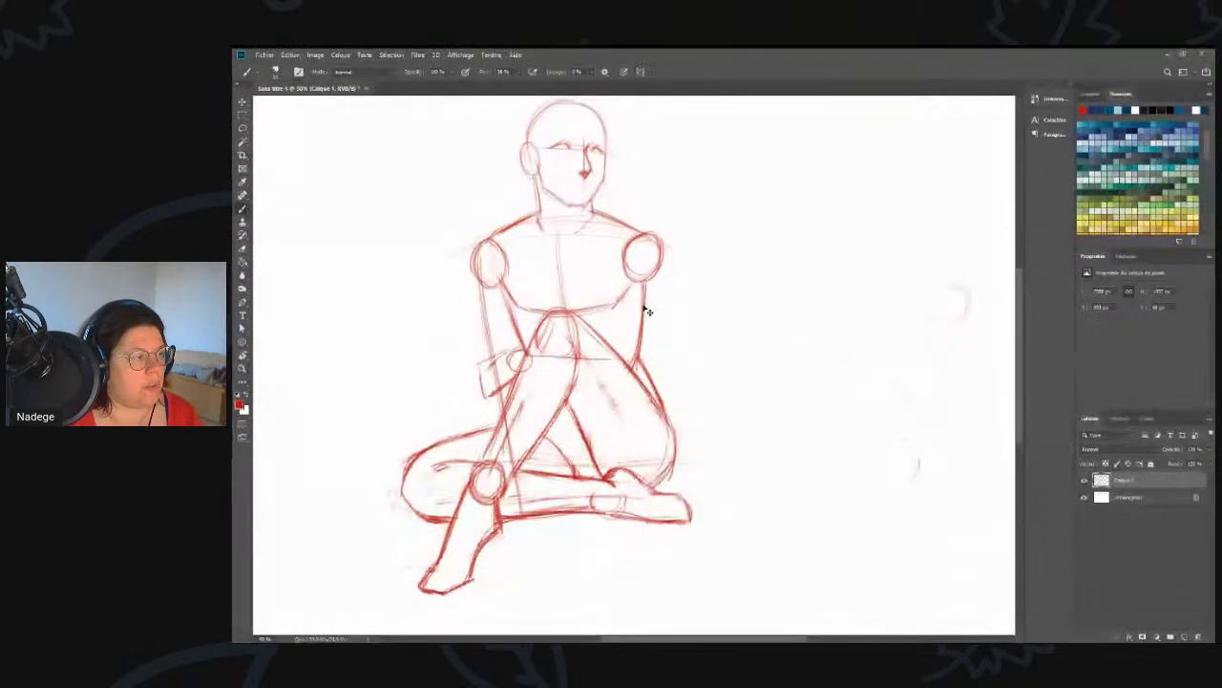
mouse_move(521, 359)
left_mouse_down()
mouse_move(637, 365)
mouse_move(621, 359)
mouse_move(657, 340)
mouse_move(658, 300)
mouse_move(661, 372)
left_mouse_up()
left_click_drag(659, 302, 663, 376)
left_click_drag(655, 269, 657, 378)
left_click_drag(655, 302, 654, 378)
left_click_drag(654, 326, 656, 374)
- Add the lower edge of the folded arm's forearm, running across the thighs to the elbow
left_click_drag(582, 372, 648, 371)
mouse_move(535, 368)
left_mouse_down()
mouse_move(590, 365)
mouse_move(577, 355)
left_mouse_up()
left_click_drag(573, 374, 673, 378)
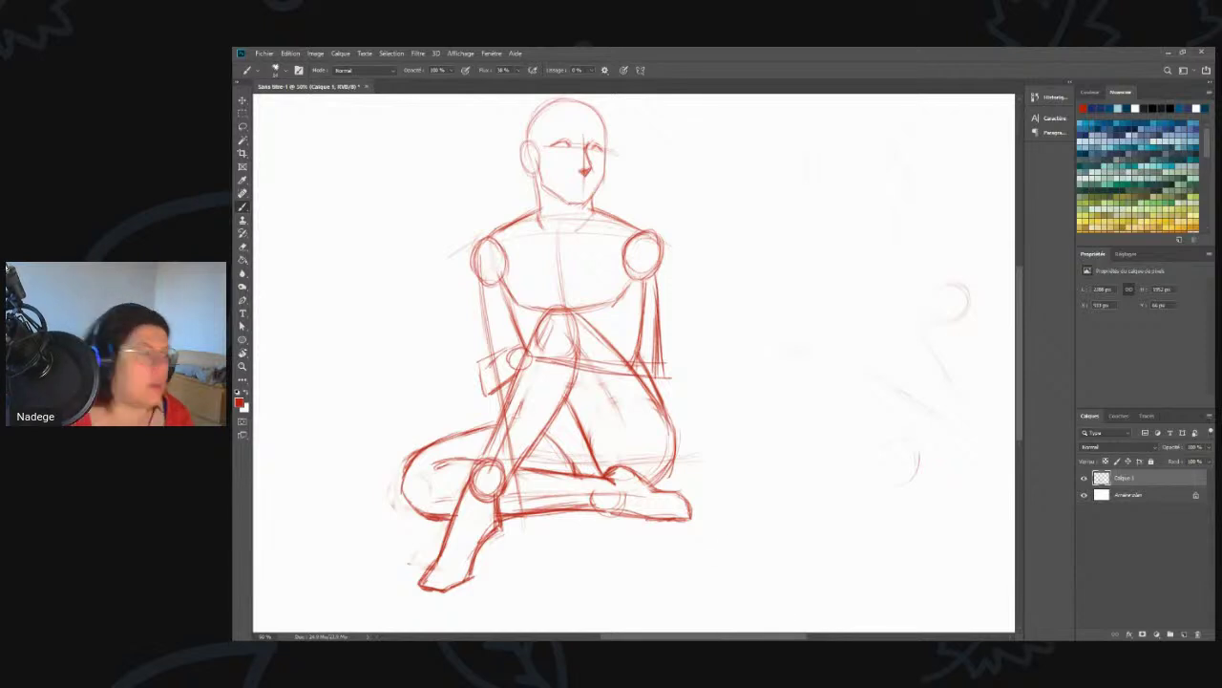
- Draw a small wrist circle at the end of the straight arm, just above the raised leg's ankle circle
mouse_move(514, 437)
left_mouse_down()
mouse_move(499, 456)
mouse_move(519, 462)
mouse_move(536, 494)
mouse_move(500, 498)
left_mouse_up()
mouse_move(506, 454)
left_mouse_down()
mouse_move(504, 489)
mouse_move(504, 468)
left_mouse_up()
left_click_drag(506, 497, 536, 497)
mouse_move(524, 450)
left_mouse_down()
mouse_move(533, 496)
mouse_move(496, 502)
left_mouse_up()
left_click_drag(500, 460, 500, 483)
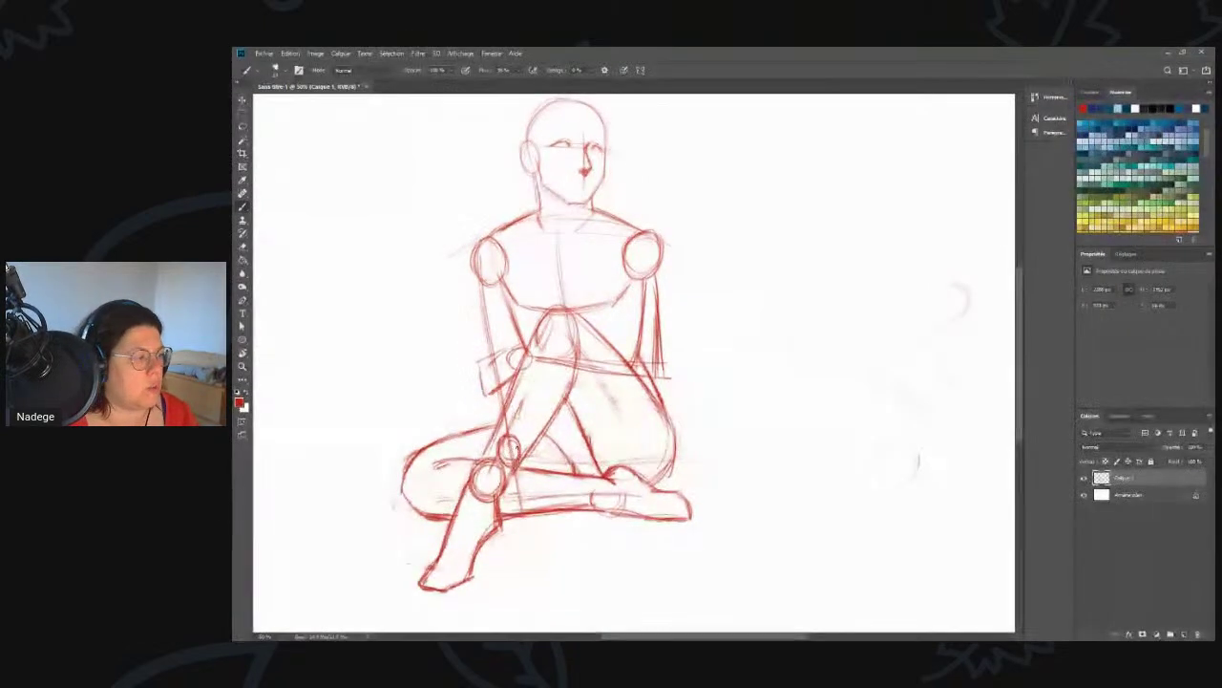
- Sketch the straight arm's hand hanging below its wrist circle over the folded shin, with the palm and finger outlines
mouse_move(523, 447)
left_mouse_down()
mouse_move(535, 495)
mouse_move(493, 495)
mouse_move(523, 533)
left_mouse_up()
mouse_move(530, 487)
left_mouse_down()
mouse_move(534, 536)
mouse_move(510, 532)
left_mouse_up()
mouse_move(519, 523)
left_mouse_down()
mouse_move(514, 535)
mouse_move(525, 520)
mouse_move(508, 489)
mouse_move(521, 468)
mouse_move(504, 487)
mouse_move(535, 495)
mouse_move(514, 459)
mouse_move(524, 462)
mouse_move(498, 492)
mouse_move(517, 531)
mouse_move(532, 516)
left_mouse_up()
key("e")
key("b")
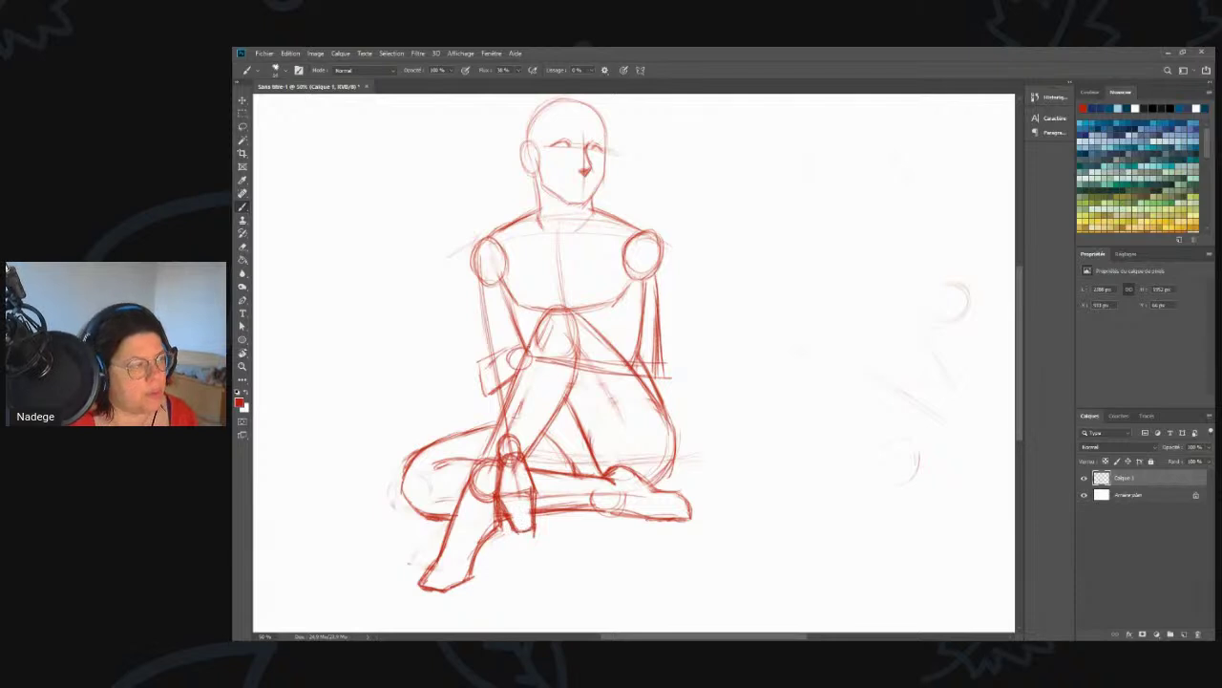
- Darken the outline of the folded arm's hand, and erase the thigh and inner upper-arm lines crossing the folded arm
mouse_move(516, 347)
left_mouse_down()
mouse_move(477, 357)
mouse_move(485, 399)
mouse_move(519, 374)
mouse_move(485, 357)
mouse_move(471, 374)
mouse_move(478, 400)
mouse_move(473, 381)
left_mouse_up()
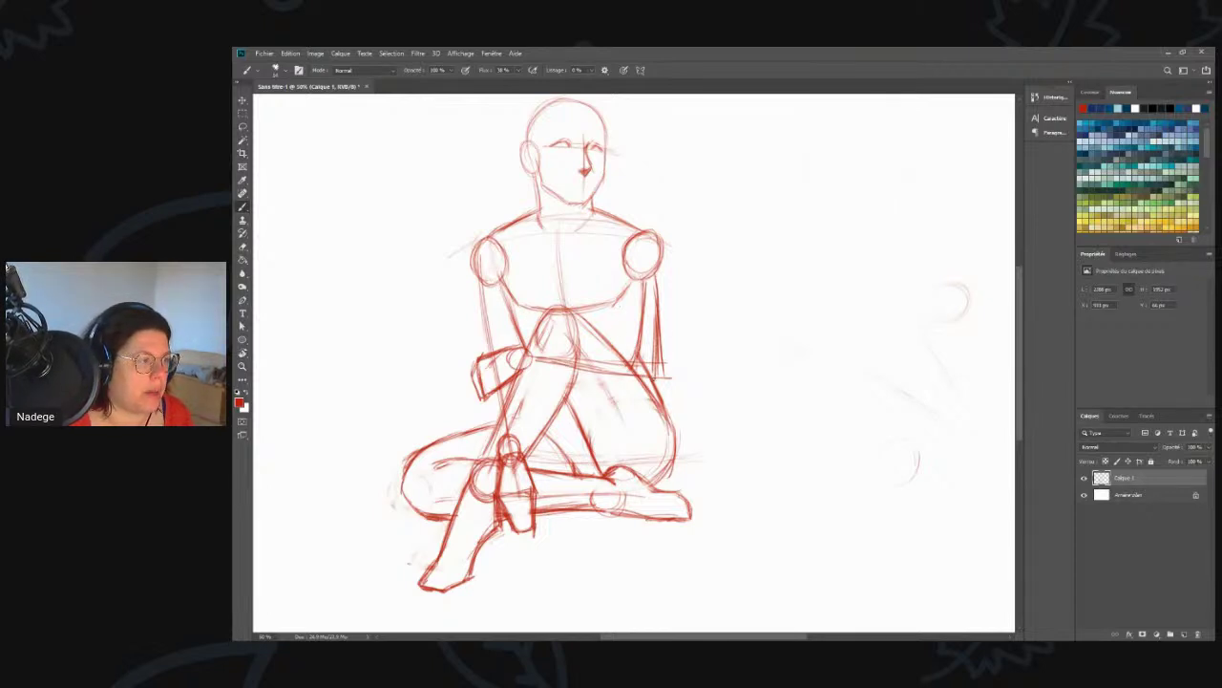
key("e")
mouse_move(647, 306)
left_mouse_down()
mouse_move(647, 354)
mouse_move(641, 296)
mouse_move(644, 371)
mouse_move(532, 347)
mouse_move(548, 353)
left_mouse_up()
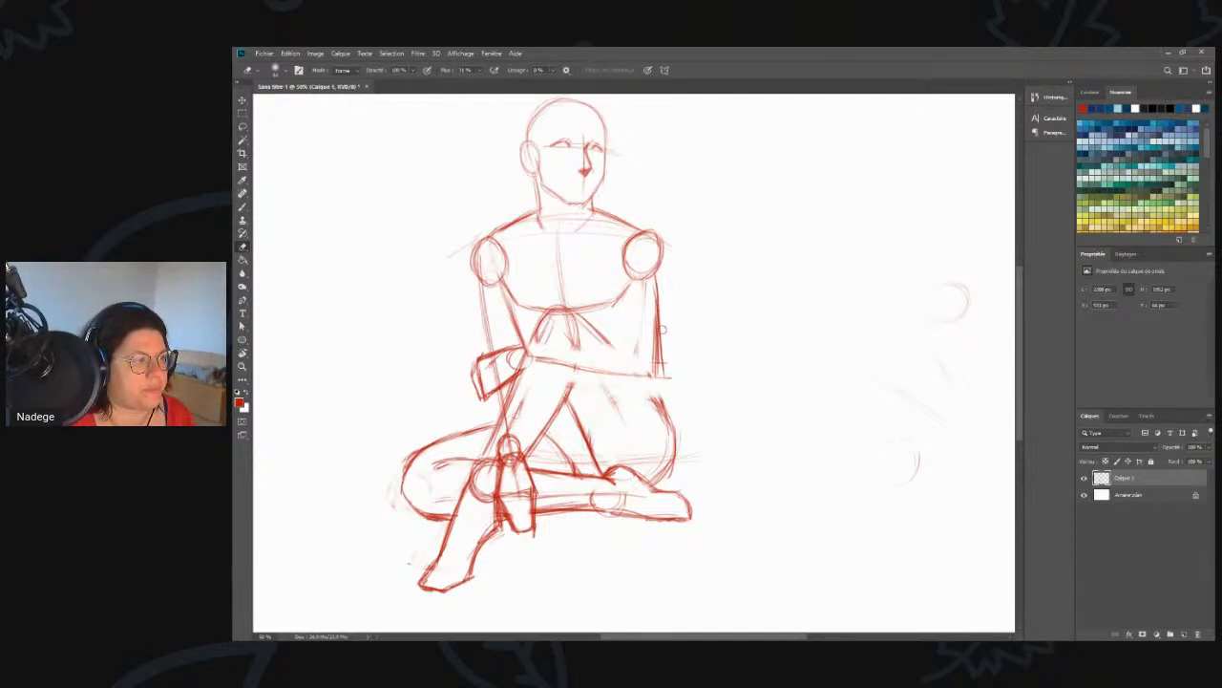
- Try a wider outline for the folded arm's upper arm, from the shoulder circle to the elbow, with the forearm's top edge
key("b")
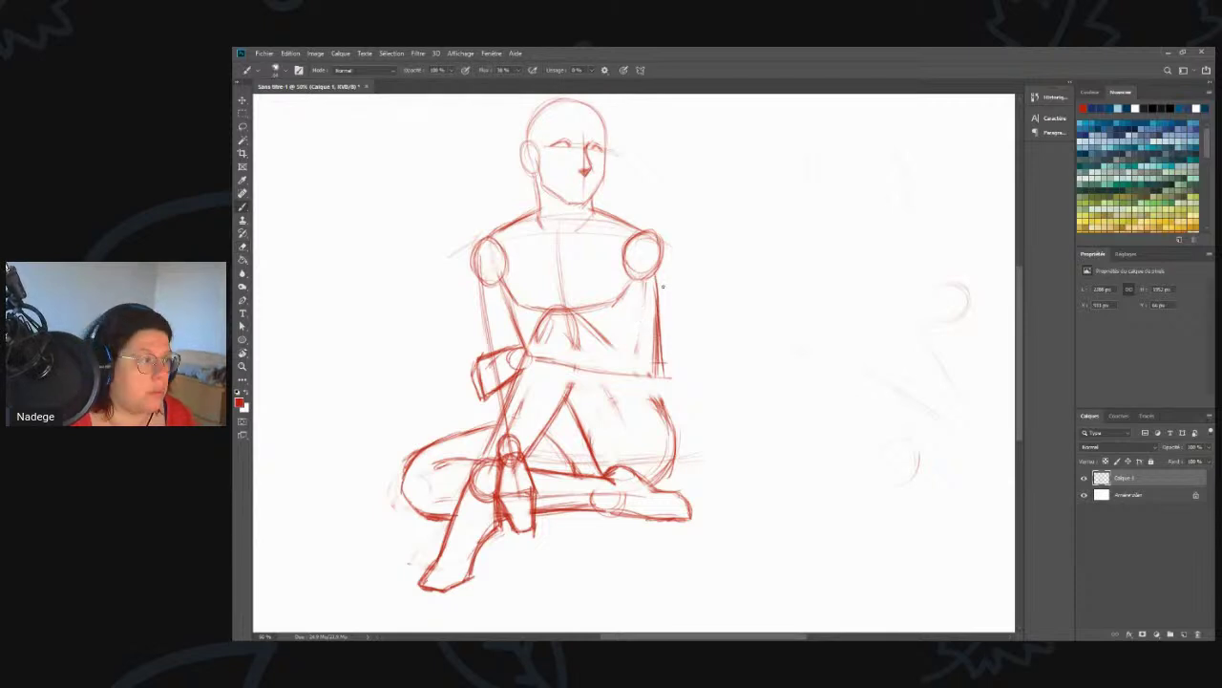
left_click_drag(662, 239, 676, 365)
left_click_drag(668, 281, 678, 370)
left_click_drag(662, 259, 673, 374)
left_click_drag(666, 298, 675, 376)
left_click_drag(627, 274, 639, 350)
mouse_move(631, 285)
left_mouse_down()
mouse_move(634, 324)
mouse_move(607, 343)
mouse_move(519, 350)
mouse_move(656, 347)
left_mouse_up()
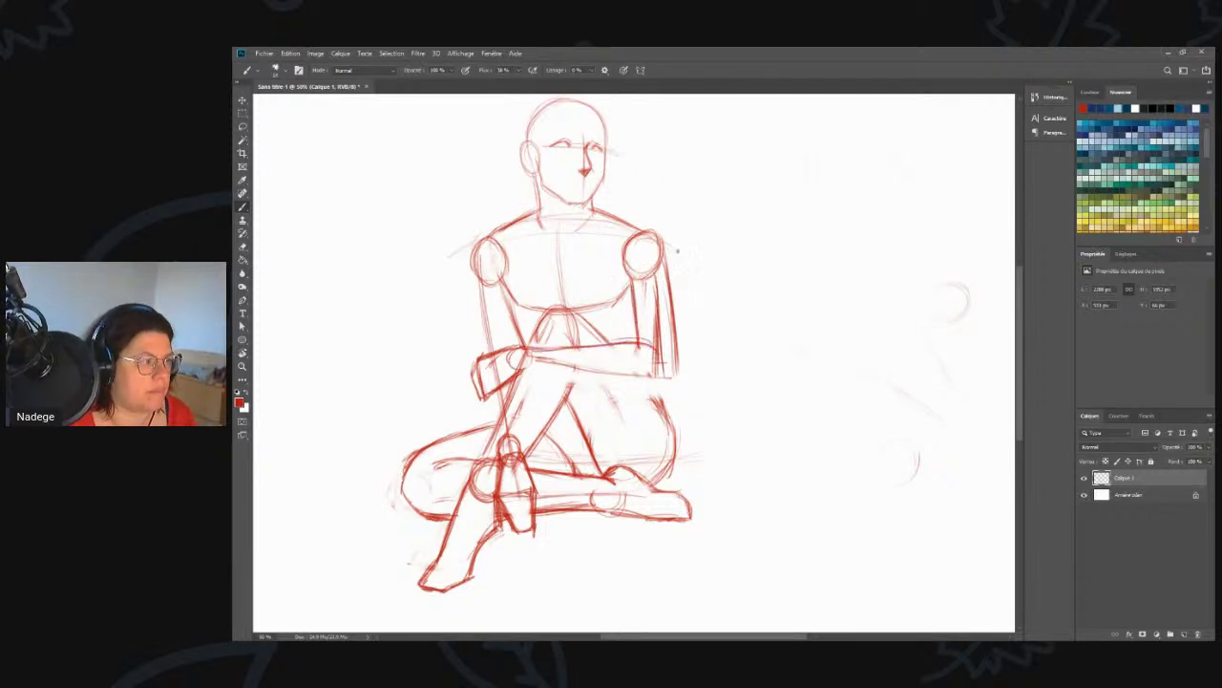
- Erase the folded arm's upper-arm outlines below the shoulder circle and lighten the top edge of its forearm
key("e")
mouse_move(669, 265)
left_mouse_down()
mouse_move(680, 382)
mouse_move(640, 299)
mouse_move(642, 355)
mouse_move(658, 311)
mouse_move(659, 374)
left_mouse_up()
mouse_move(636, 321)
left_mouse_down()
mouse_move(632, 356)
mouse_move(630, 342)
mouse_move(602, 359)
mouse_move(541, 352)
left_mouse_up()
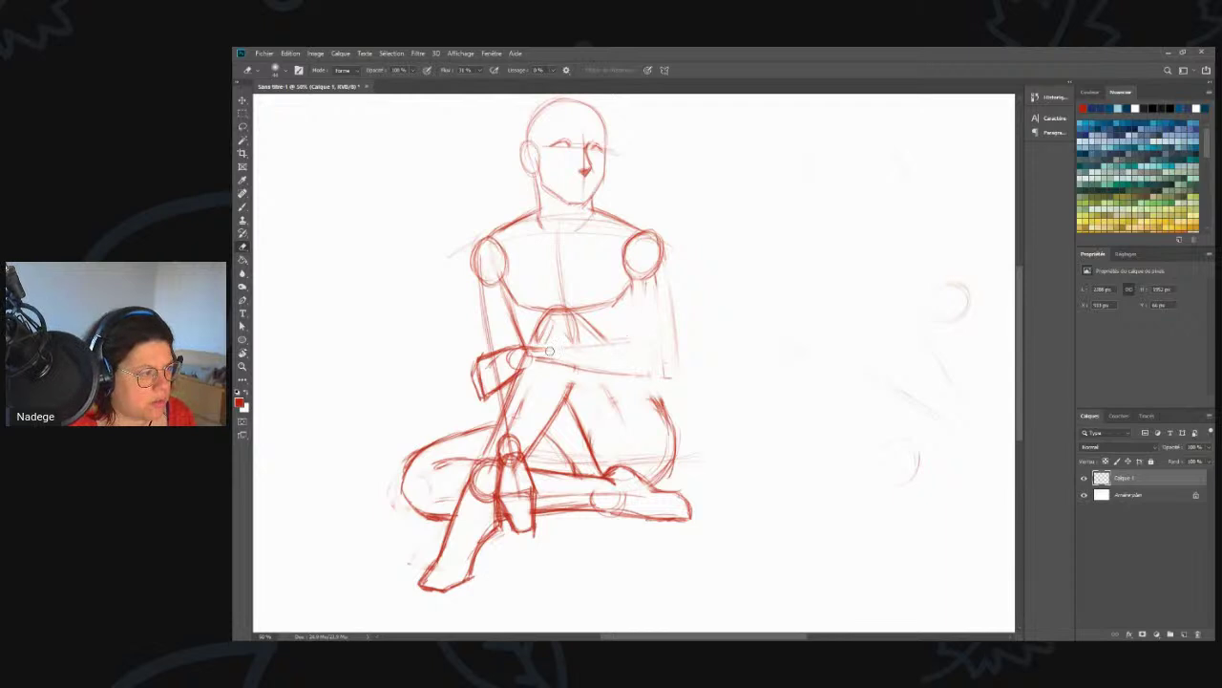
left_click_drag(673, 300, 675, 358)
- Redraw the folded arm's upper arm with two nearly vertical sides running from the shoulder circle down to the elbow
key("b")
left_click_drag(657, 269, 644, 380)
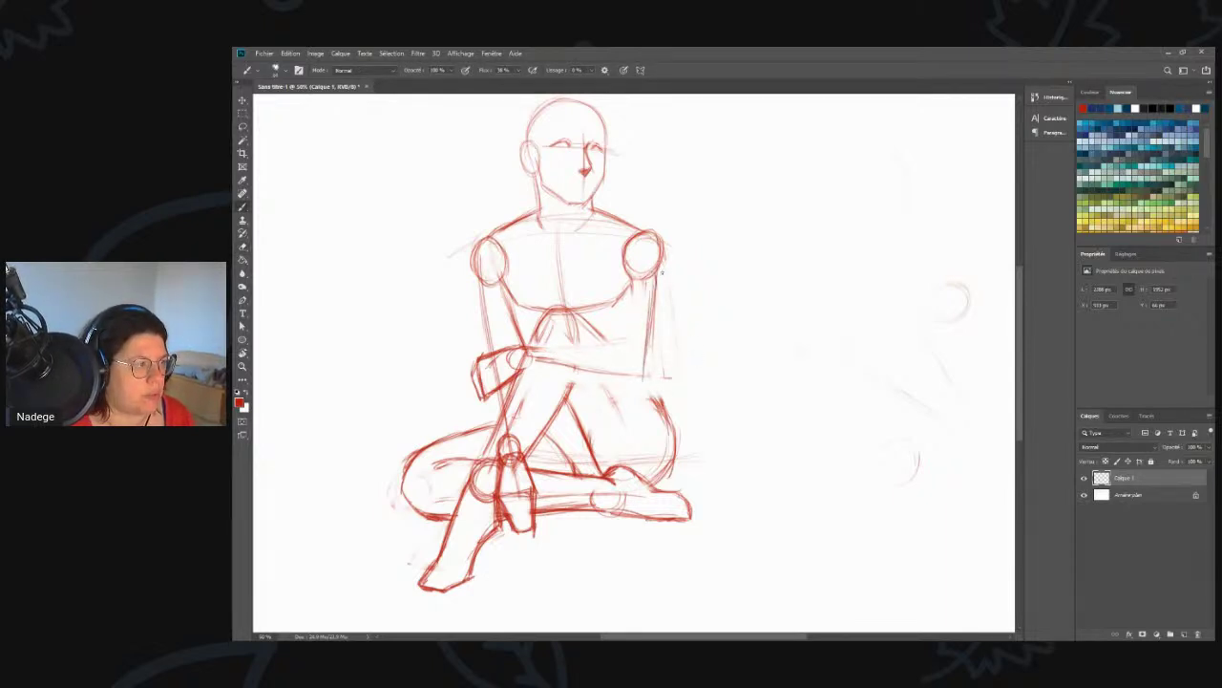
key("e")
left_click_drag(655, 286, 649, 363)
key("b")
left_click_drag(646, 281, 638, 377)
mouse_move(661, 252)
left_mouse_down()
mouse_move(656, 380)
mouse_move(657, 353)
left_mouse_up()
left_click_drag(630, 271, 624, 342)
mouse_move(628, 305)
left_mouse_down()
mouse_move(624, 328)
mouse_move(589, 344)
mouse_move(522, 348)
mouse_move(636, 340)
left_mouse_up()
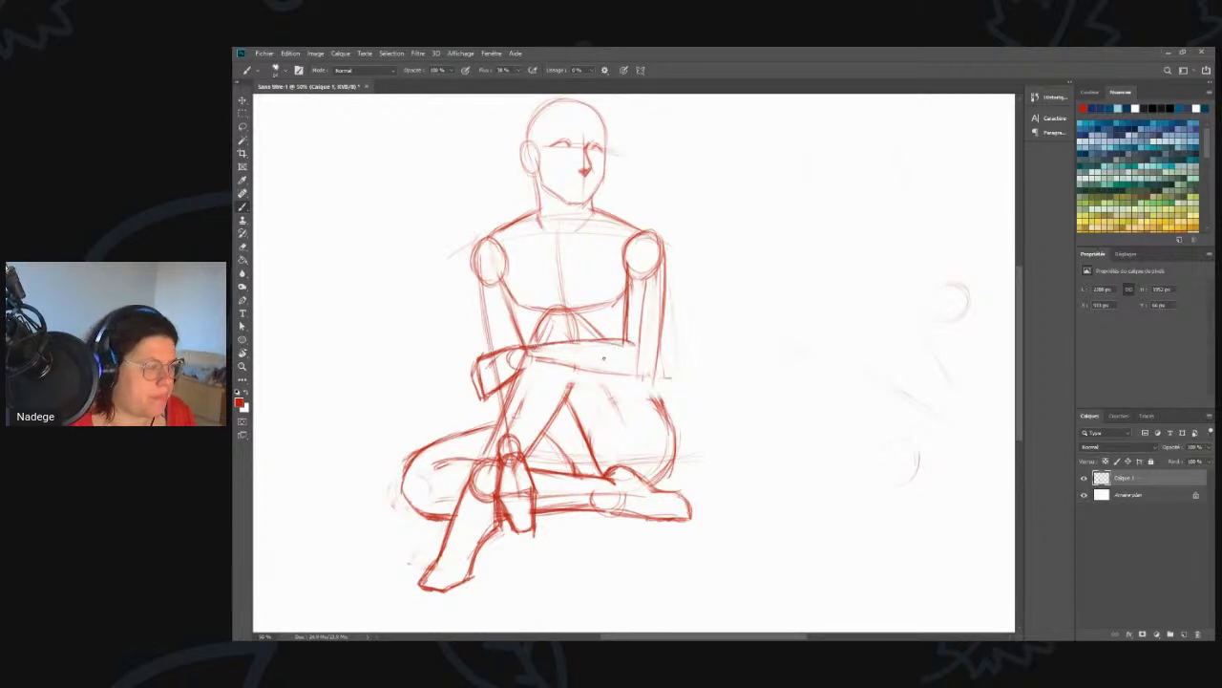
- Strengthen the folded forearm's upper and lower edges, close them at the elbow, and touch up the hand's outer edge
mouse_move(531, 369)
left_mouse_down()
mouse_move(618, 391)
mouse_move(657, 383)
left_mouse_up()
mouse_move(564, 342)
left_mouse_down()
mouse_move(634, 341)
mouse_move(640, 355)
left_mouse_up()
left_click_drag(663, 308, 657, 399)
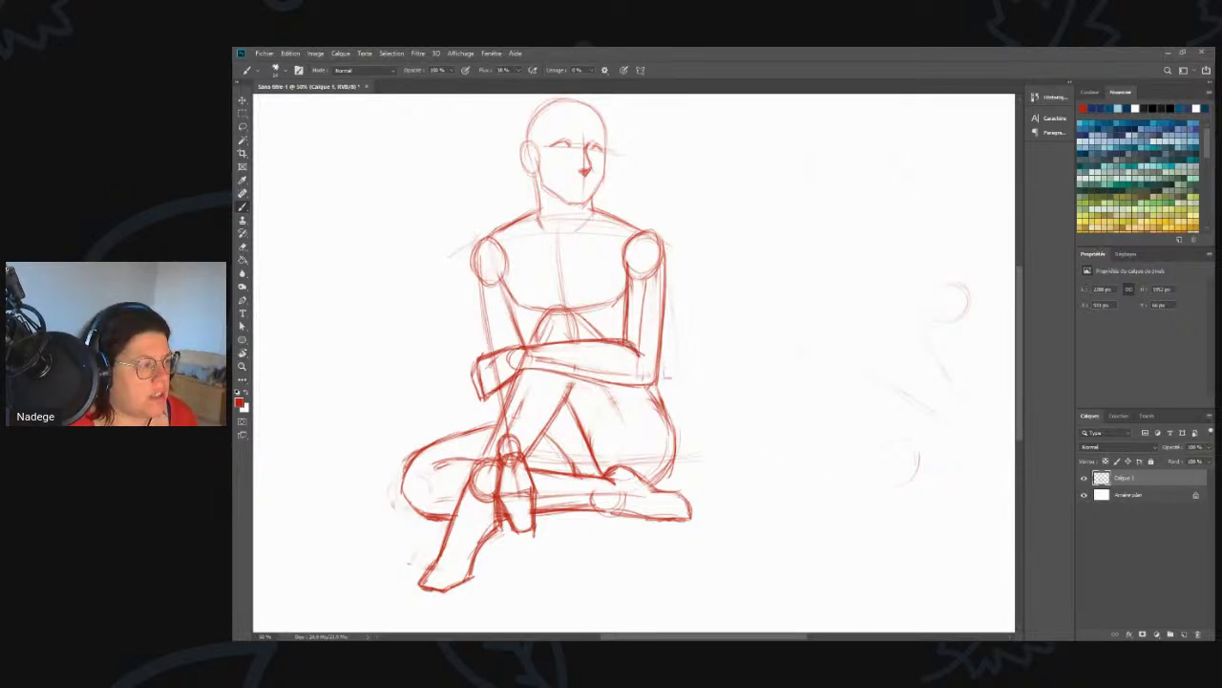
left_click_drag(474, 374, 478, 394)
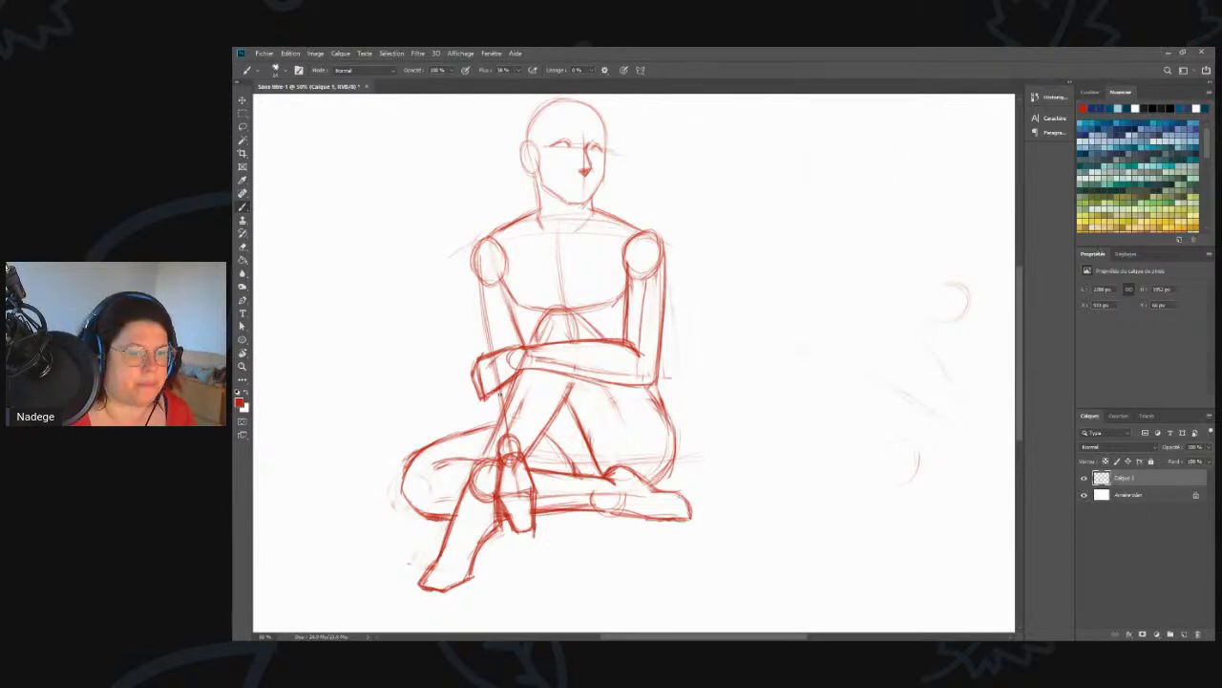
- Outline both sides of the straight arm from its shoulder circle to the wrist and erase the stray line inside the forearm
mouse_move(485, 238)
left_mouse_down()
mouse_move(480, 284)
mouse_move(505, 247)
left_mouse_up()
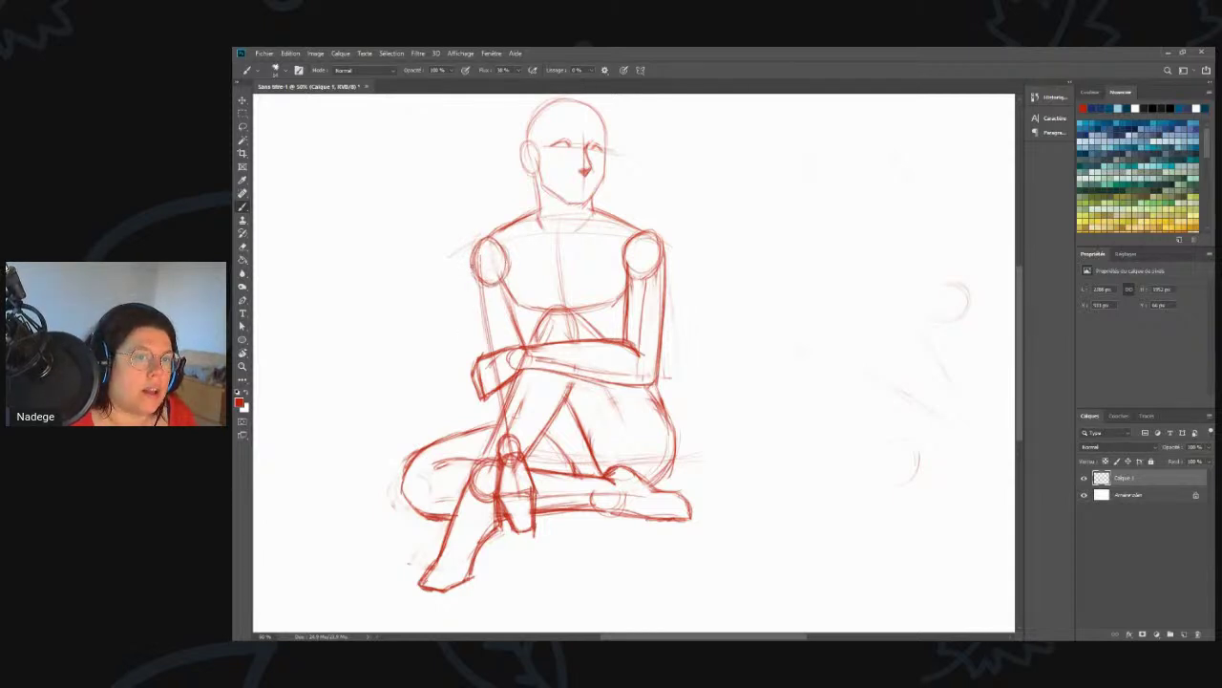
left_click_drag(471, 258, 480, 349)
left_click_drag(476, 287, 481, 356)
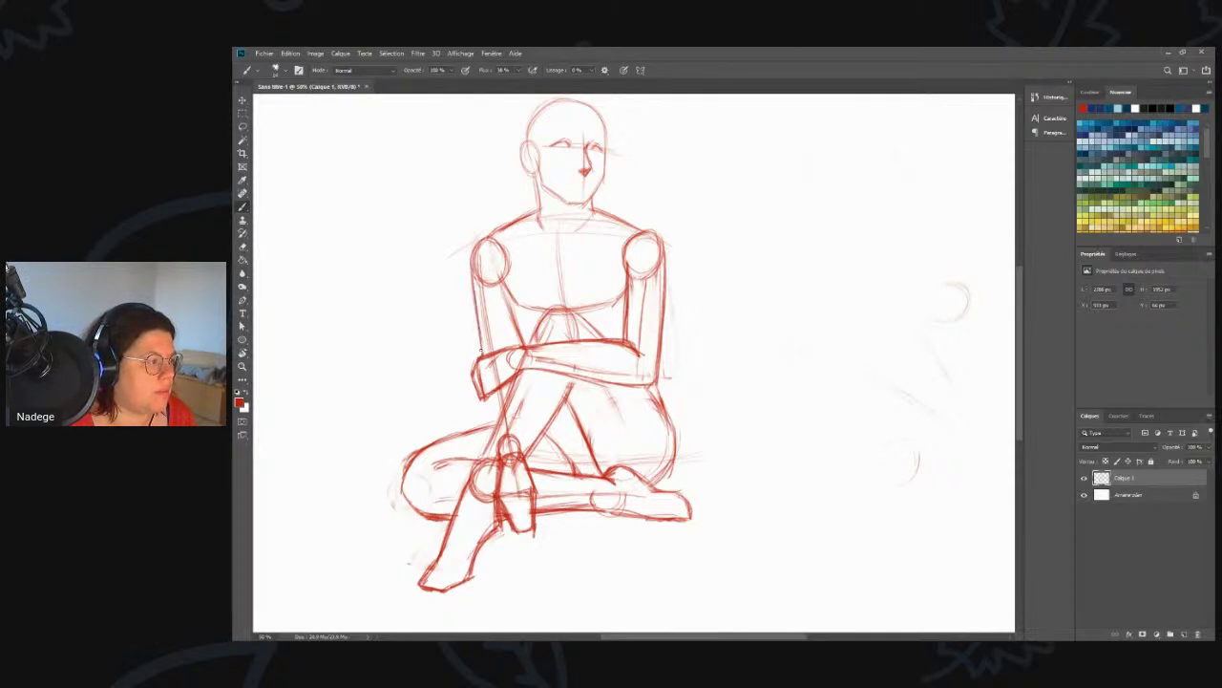
mouse_move(504, 275)
left_mouse_down()
mouse_move(509, 351)
mouse_move(512, 318)
left_mouse_up()
mouse_move(485, 398)
left_mouse_down()
mouse_move(500, 447)
mouse_move(494, 420)
left_mouse_up()
left_click_drag(513, 371, 521, 457)
key("e")
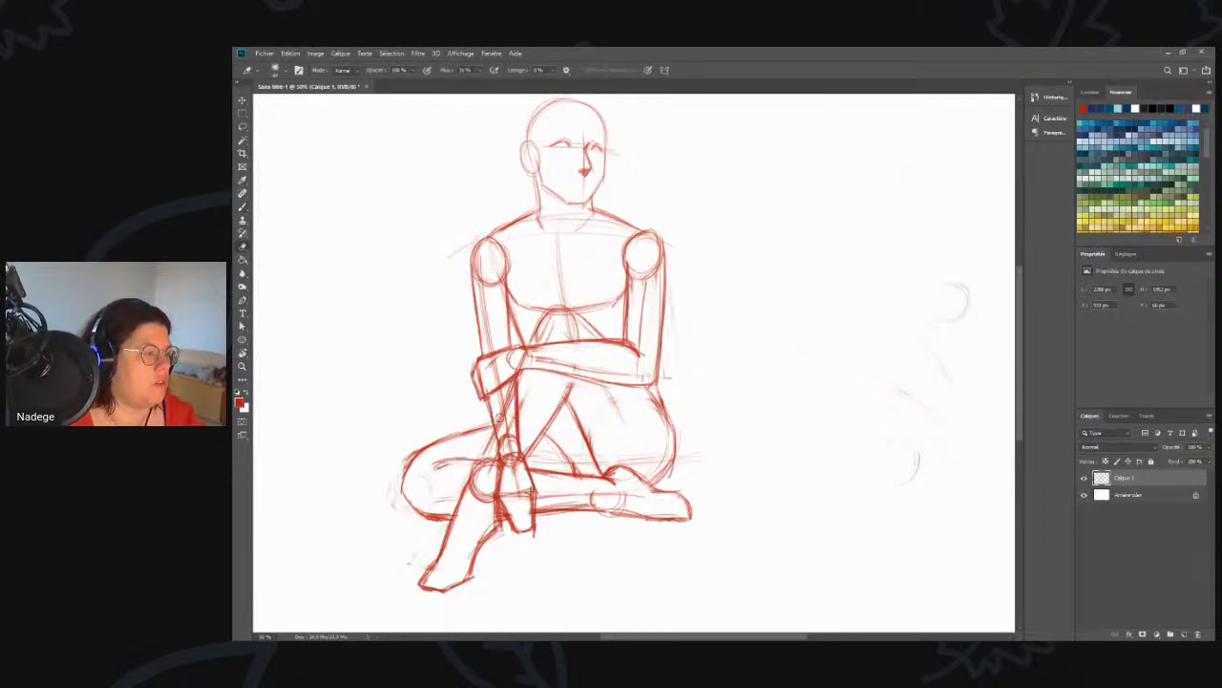
mouse_move(506, 389)
left_mouse_down()
mouse_move(513, 422)
mouse_move(502, 438)
mouse_move(499, 403)
left_mouse_up()
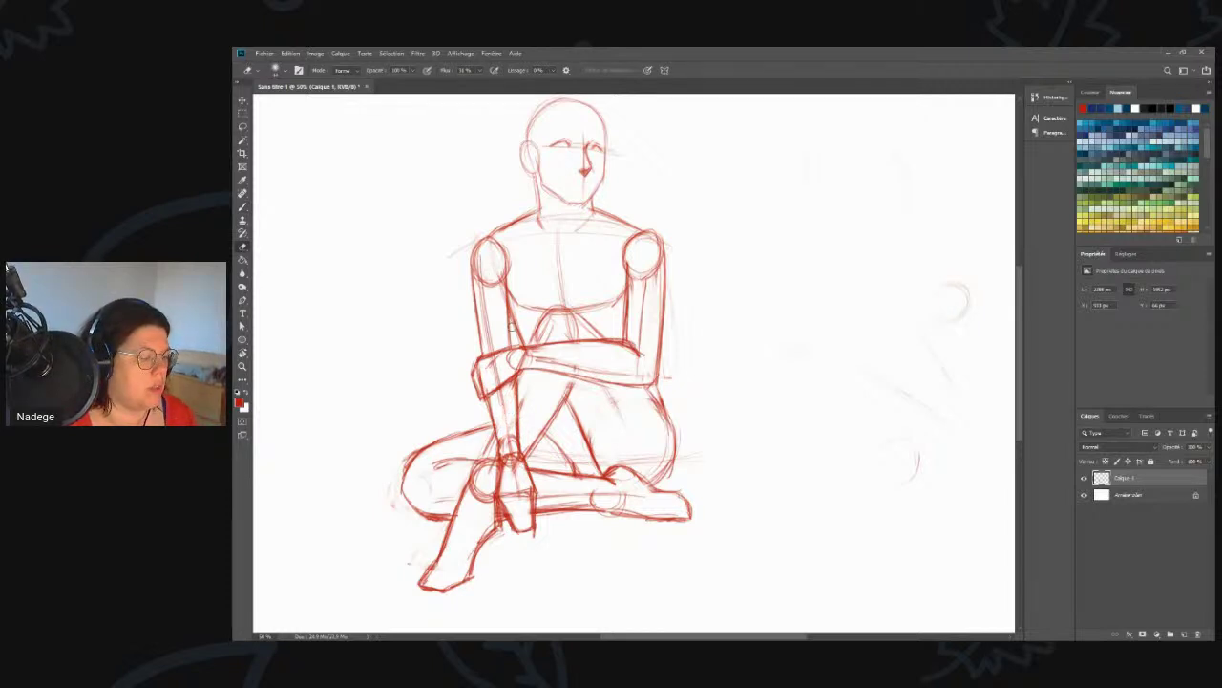
- Clean up the torso's side beside the straight arm, and redraw its contour with a lower chest line
mouse_move(513, 297)
left_mouse_down()
mouse_move(543, 310)
mouse_move(609, 302)
mouse_move(514, 319)
mouse_move(526, 331)
mouse_move(621, 316)
mouse_move(605, 326)
mouse_move(626, 308)
mouse_move(625, 286)
mouse_move(568, 292)
mouse_move(567, 277)
mouse_move(507, 275)
left_mouse_up()
key("b")
left_click_drag(511, 290, 506, 271)
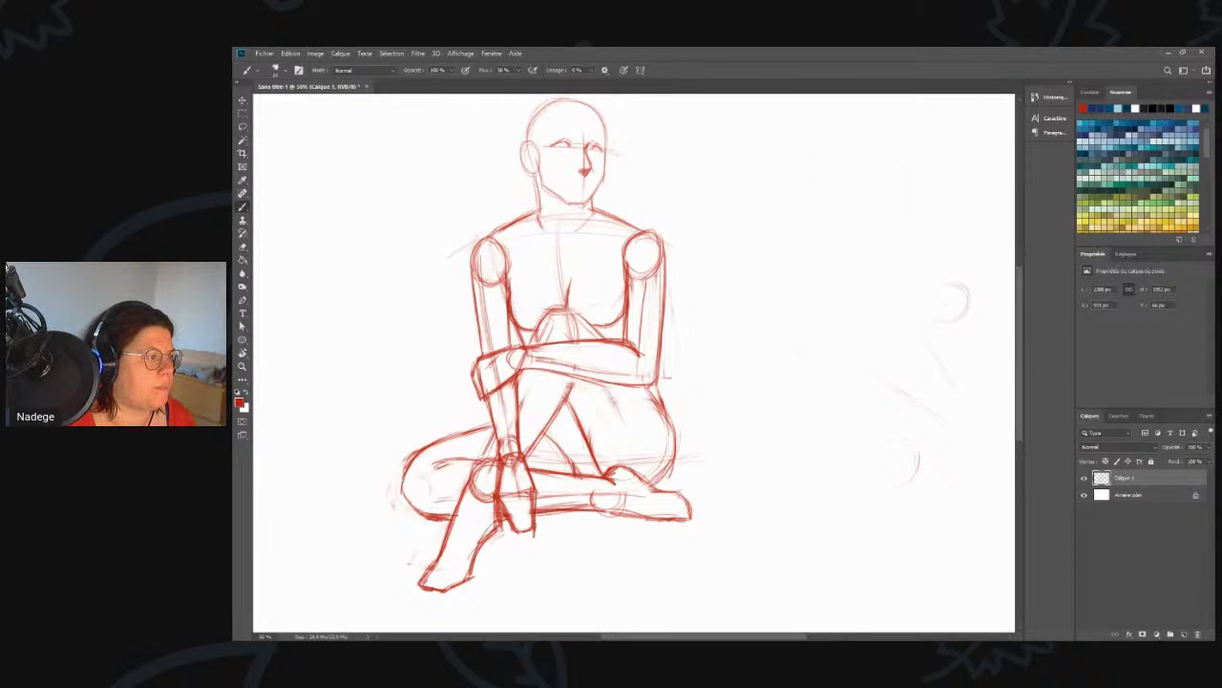
- Draw the two collarbones across the upper chest and add the neck muscle and darker neck sides
left_click_drag(616, 231, 552, 240)
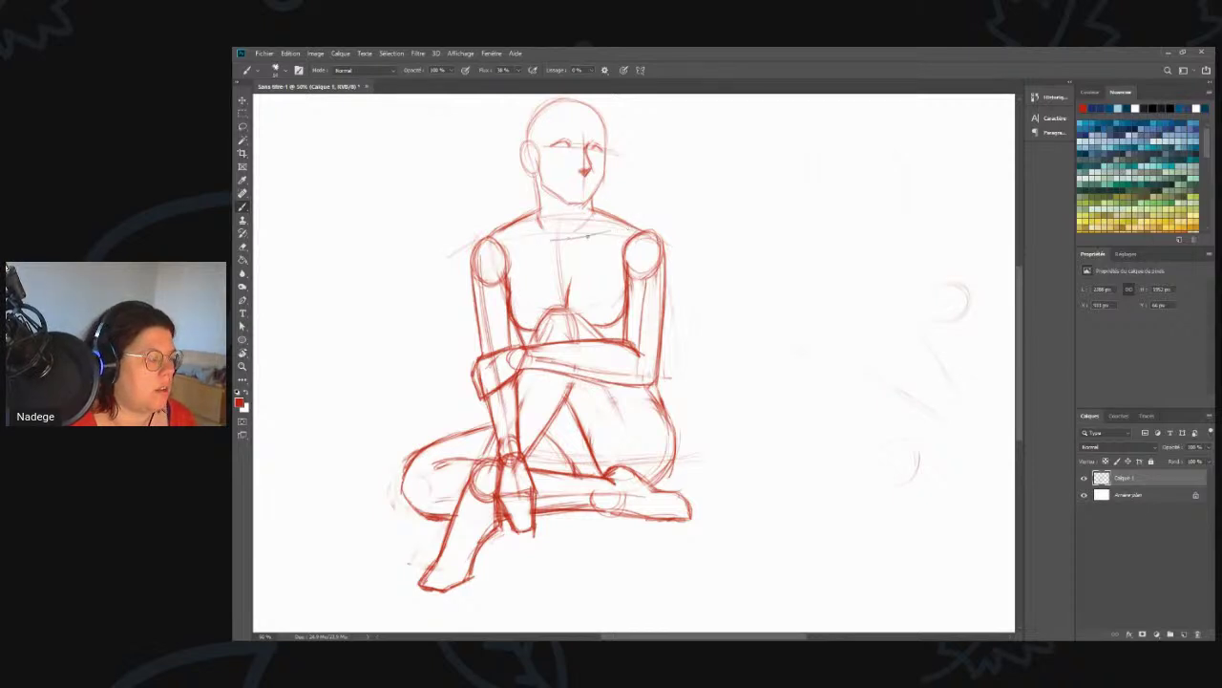
mouse_move(630, 230)
left_mouse_down()
mouse_move(571, 238)
mouse_move(567, 250)
mouse_move(509, 239)
left_mouse_up()
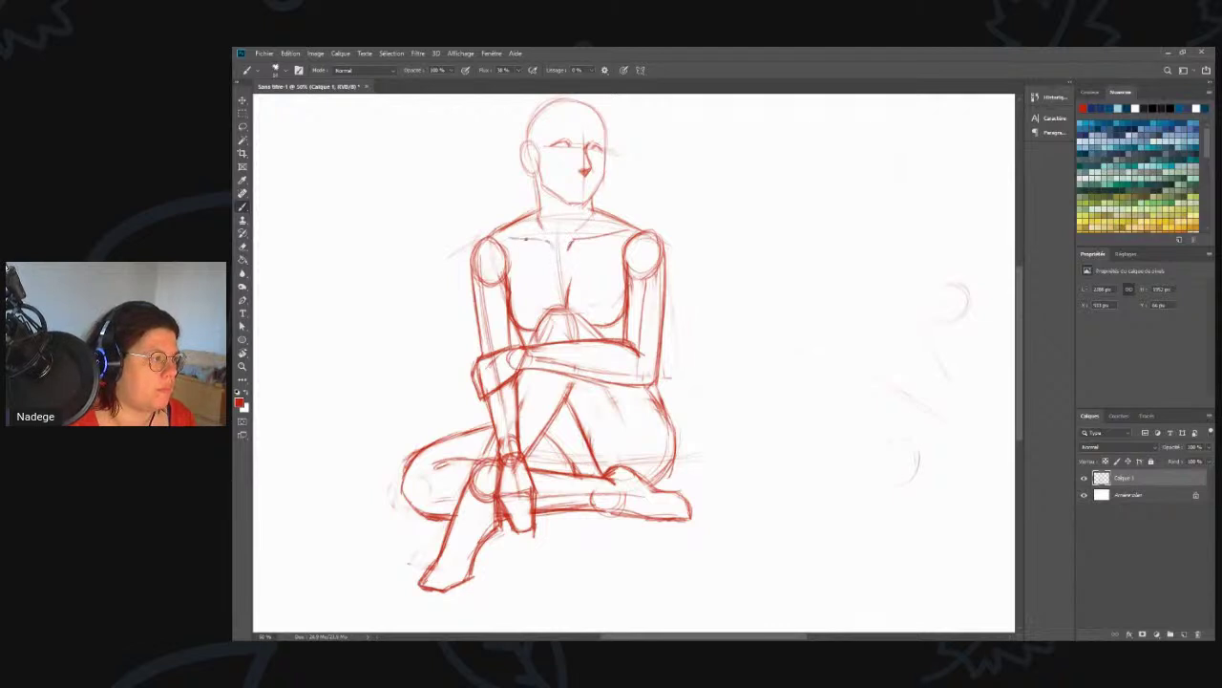
left_click_drag(575, 214, 570, 240)
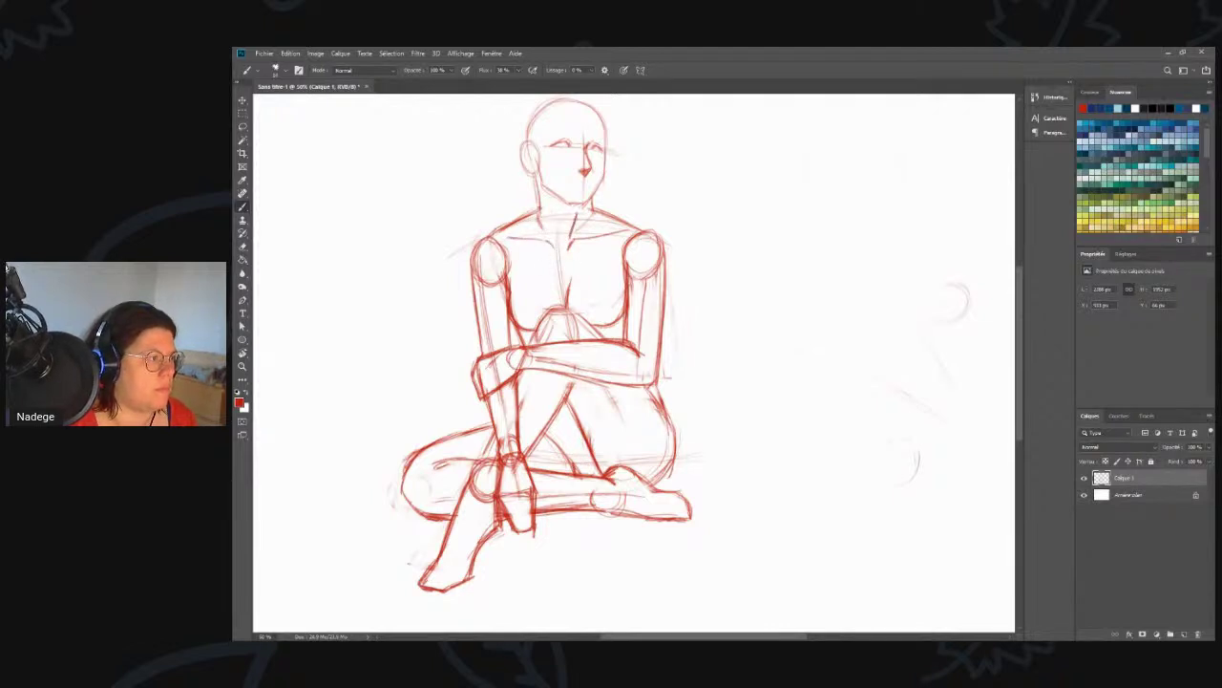
mouse_move(535, 172)
left_mouse_down()
mouse_move(542, 224)
mouse_move(592, 217)
mouse_move(541, 214)
left_mouse_up()
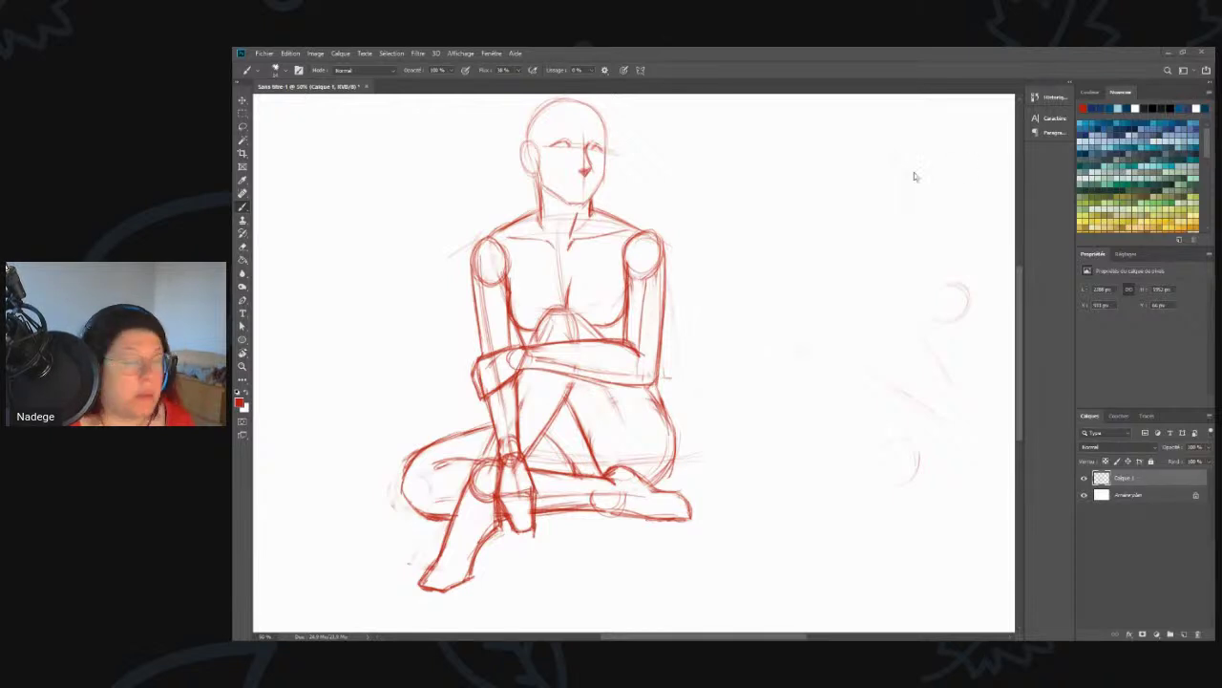
- Lower the opacity of the red construction layer and add a new empty layer above it
left_click(1206, 447)
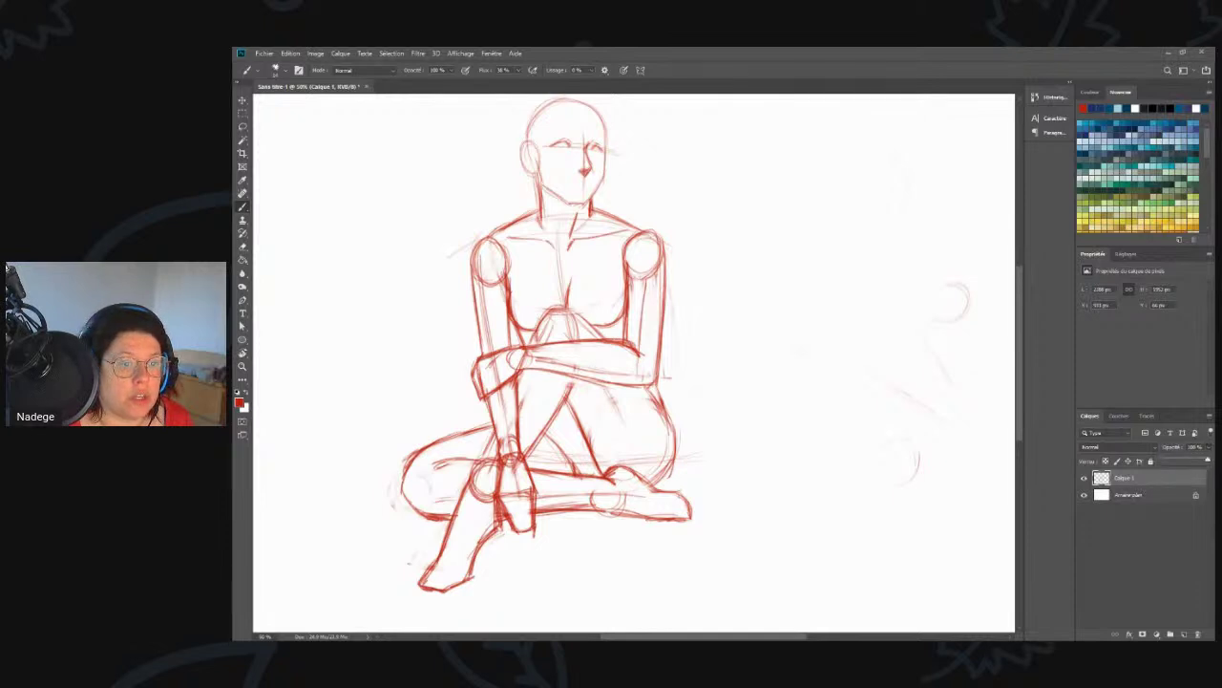
left_click_drag(1205, 460, 1080, 462)
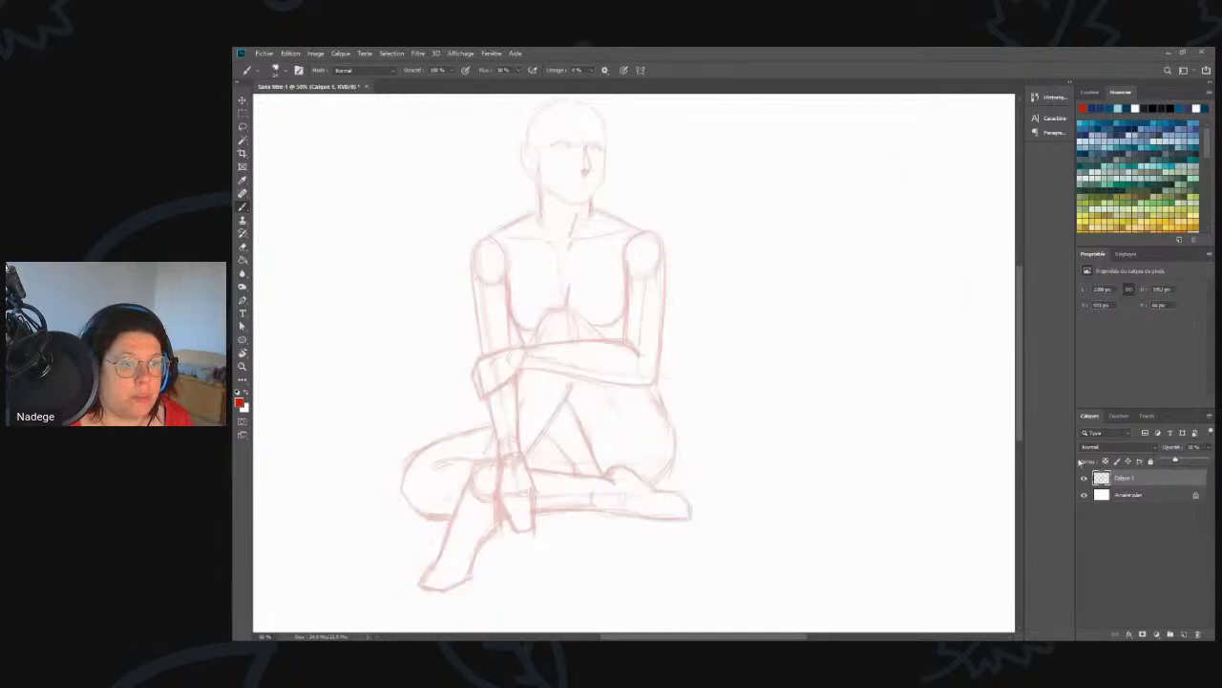
left_click(1184, 634)
- Set the drawing colour to dark blue and choose a smaller brush size for detailing the face
key("z")
mouse_move(485, 158)
left_mouse_down()
mouse_move(554, 150)
mouse_move(590, 275)
mouse_move(567, 214)
left_mouse_up()
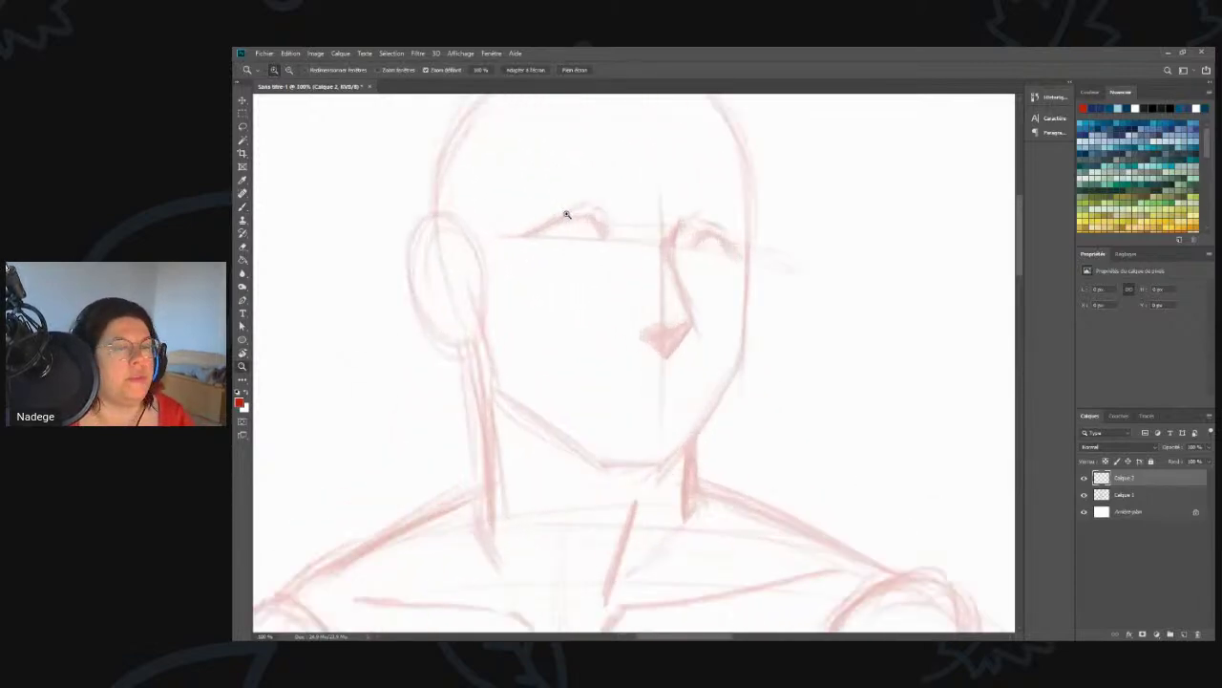
left_click(1094, 107)
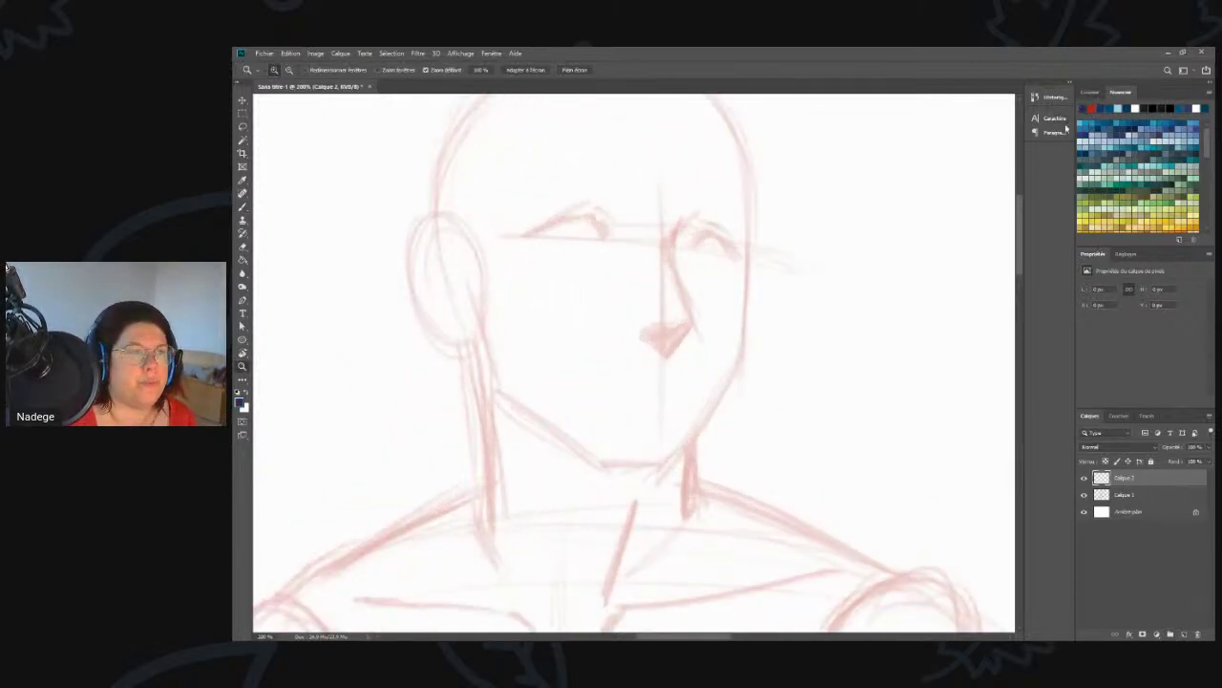
key("b")
left_click_drag(660, 234, 688, 273)
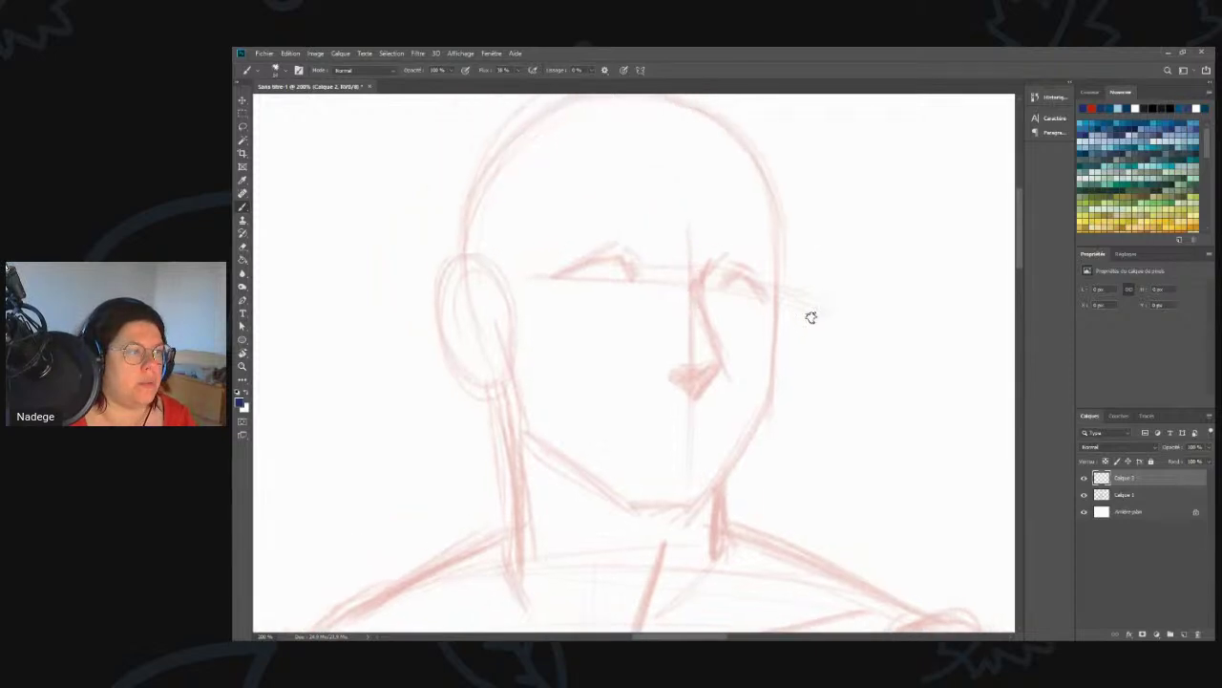
right_click(810, 318)
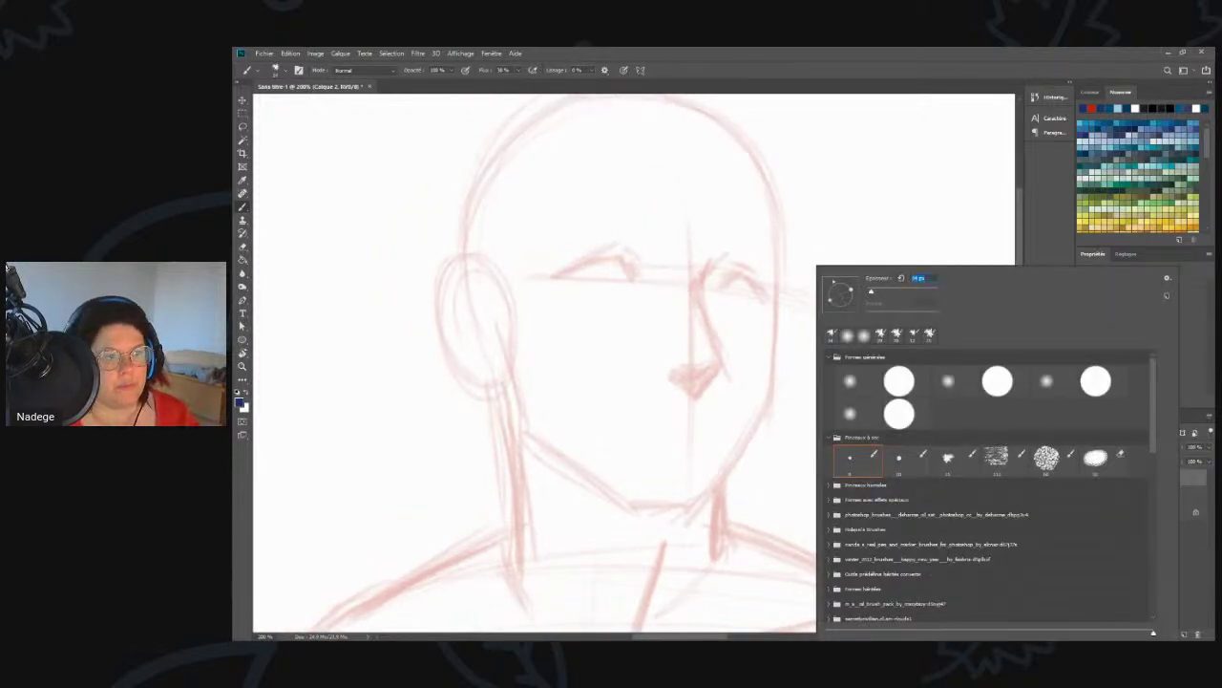
left_click_drag(871, 291, 869, 291)
left_click(849, 261)
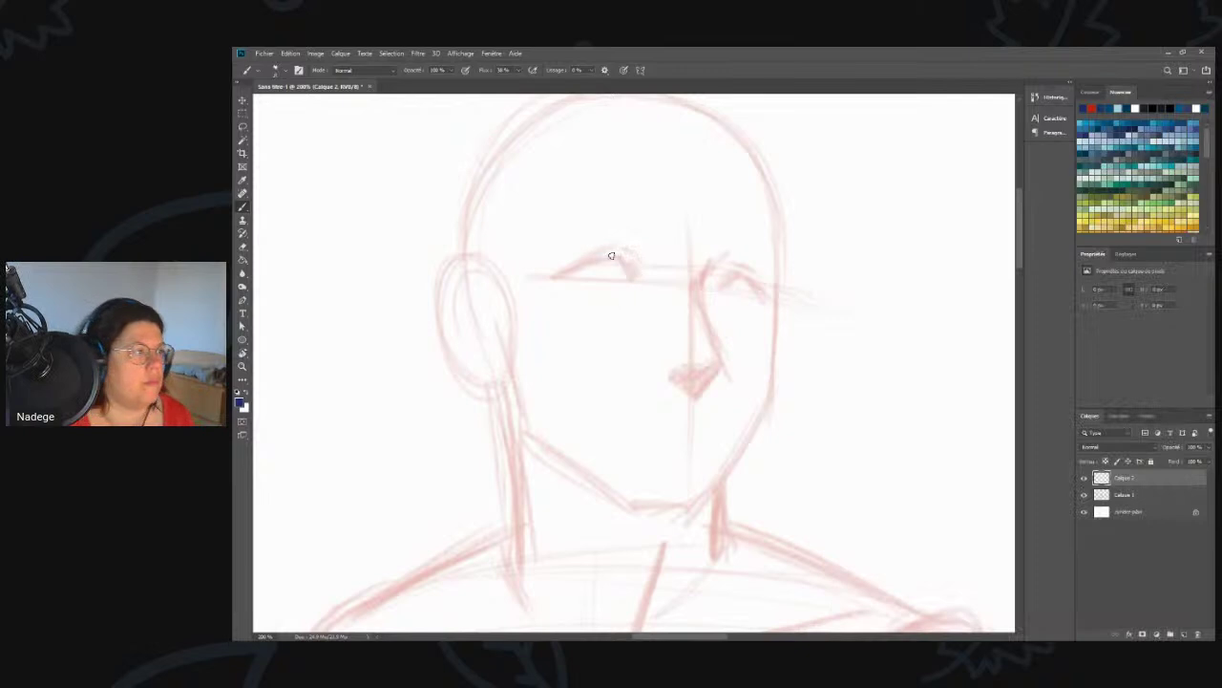
- Draw the upper lids and short lower-lid marks of both eyes, and add a curved eyebrow above each
mouse_move(626, 270)
left_mouse_down()
mouse_move(632, 279)
mouse_move(593, 262)
mouse_move(619, 261)
mouse_move(565, 269)
mouse_move(619, 260)
mouse_move(562, 271)
left_mouse_up()
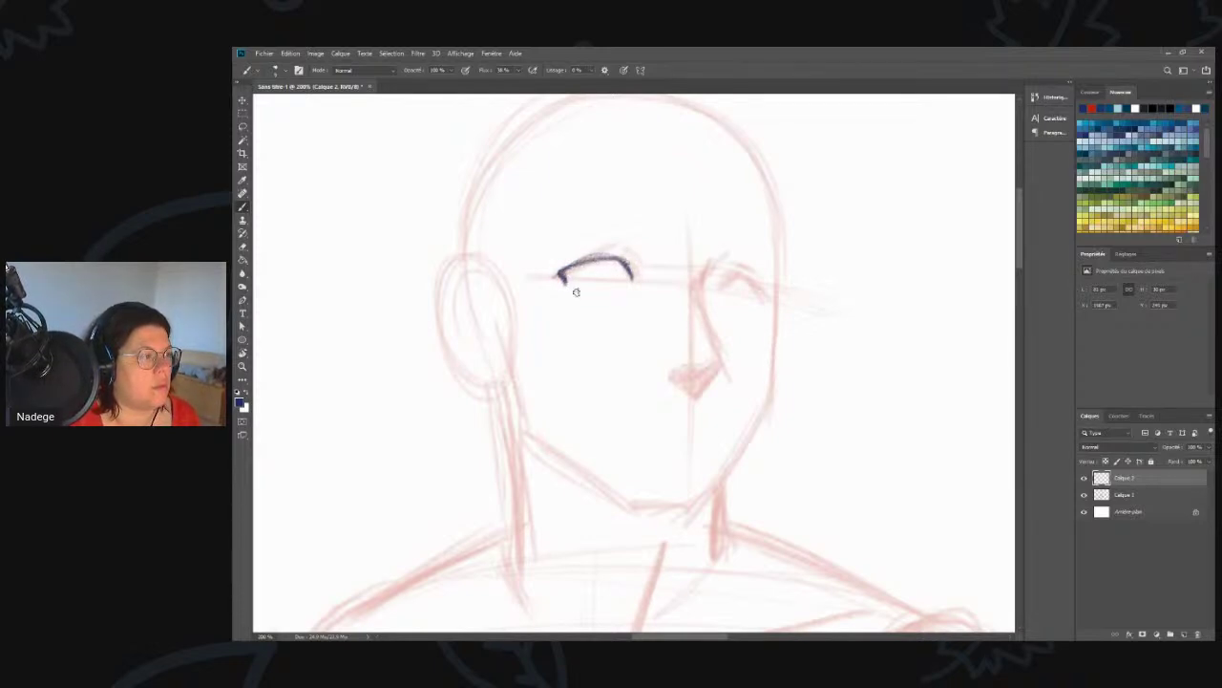
mouse_move(720, 284)
left_mouse_down()
mouse_move(765, 283)
mouse_move(724, 280)
mouse_move(760, 276)
mouse_move(769, 292)
mouse_move(757, 271)
mouse_move(728, 269)
left_mouse_up()
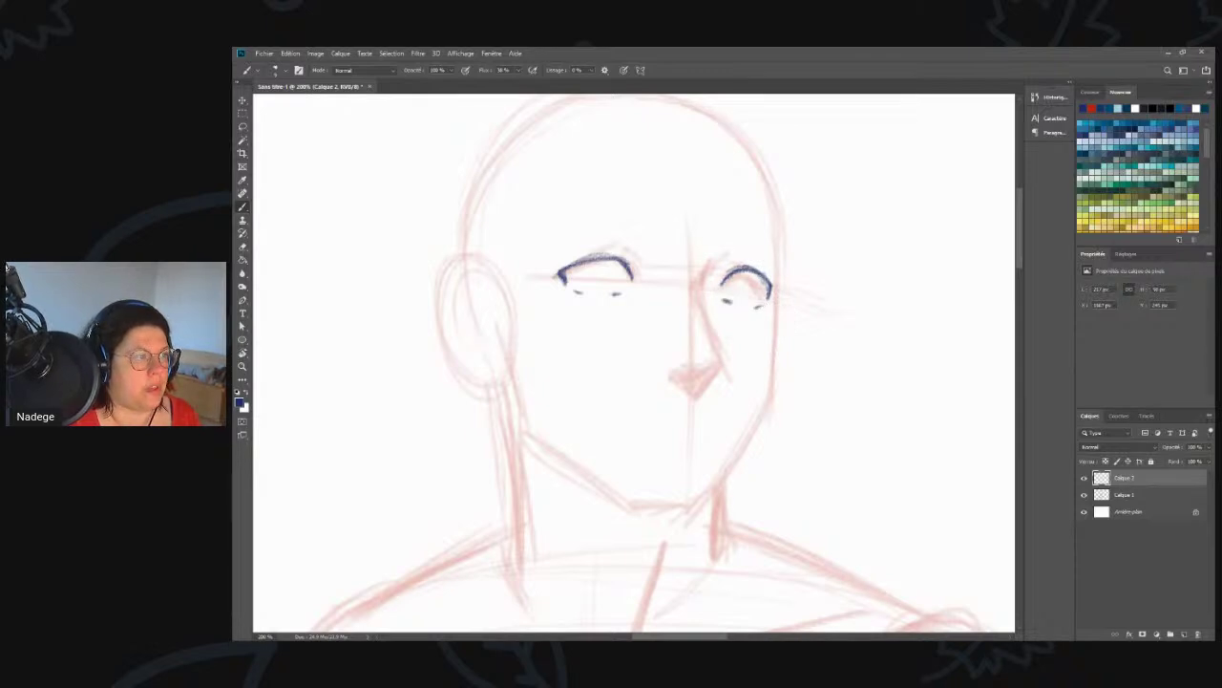
mouse_move(723, 278)
left_mouse_down()
mouse_move(756, 266)
mouse_move(772, 282)
left_mouse_up()
left_click_drag(630, 262, 570, 259)
mouse_move(637, 229)
left_mouse_down()
mouse_move(578, 227)
mouse_move(539, 245)
mouse_move(616, 224)
left_mouse_up()
mouse_move(734, 236)
left_mouse_down()
mouse_move(772, 244)
mouse_move(750, 233)
left_mouse_up()
- Draw the nose bridge, nose tip and nostril, and add the mouth line with a short lower-lip stroke
left_click_drag(702, 277, 693, 306)
mouse_move(704, 337)
left_mouse_down()
mouse_move(714, 365)
mouse_move(699, 380)
mouse_move(707, 341)
mouse_move(700, 380)
mouse_move(675, 373)
left_mouse_up()
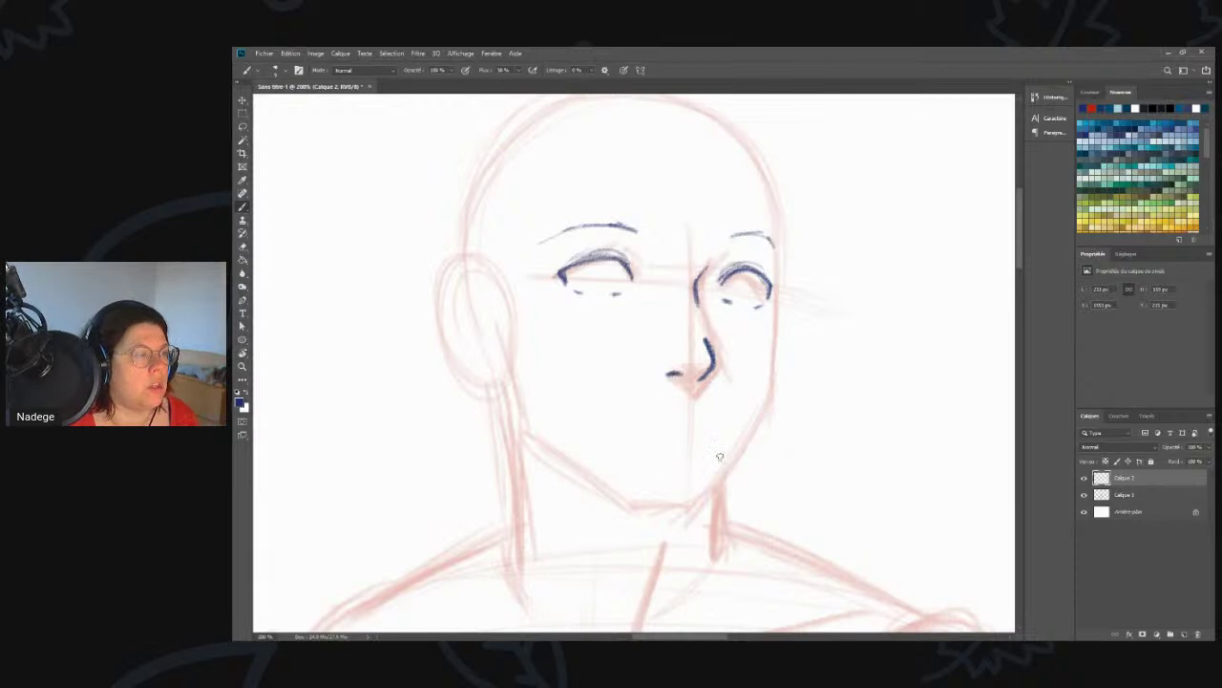
left_click_drag(709, 408, 630, 407)
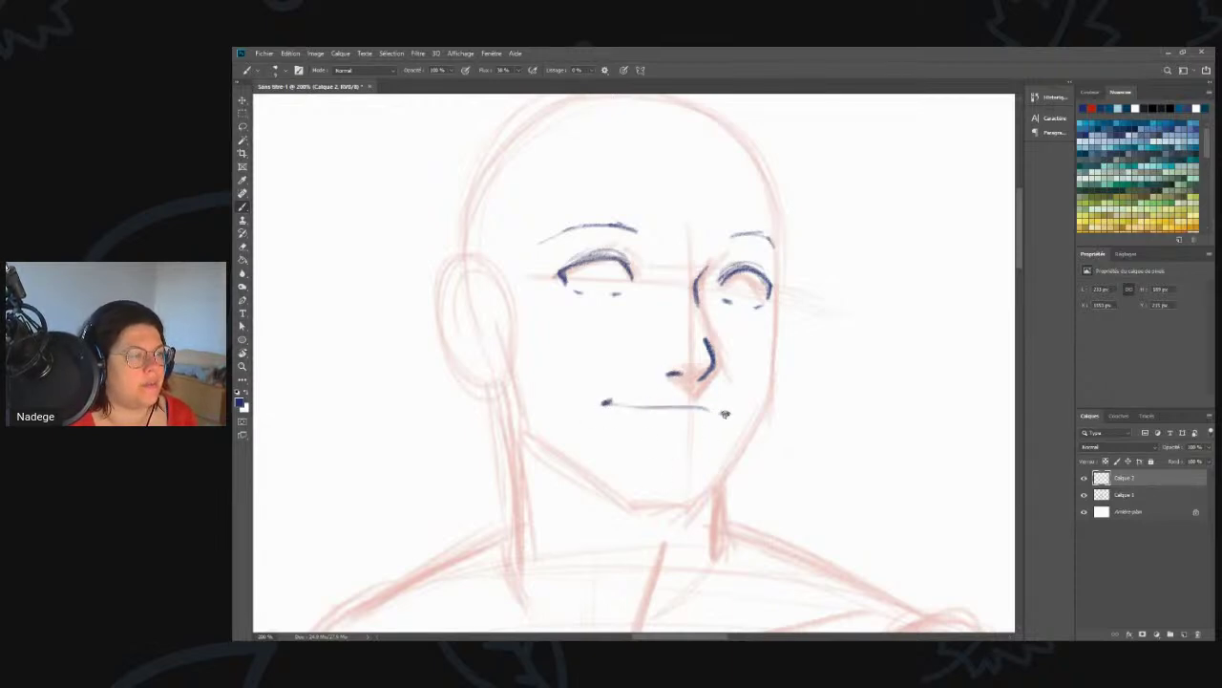
mouse_move(714, 410)
left_mouse_down()
mouse_move(673, 406)
mouse_move(695, 435)
mouse_move(663, 432)
left_mouse_up()
- Add eyelashes and round irises to both eyes, and hatch the shadow beneath the nose
mouse_move(618, 260)
left_mouse_down()
mouse_move(637, 280)
mouse_move(622, 260)
mouse_move(577, 262)
mouse_move(564, 282)
mouse_move(545, 272)
left_mouse_up()
left_click_drag(768, 279, 778, 275)
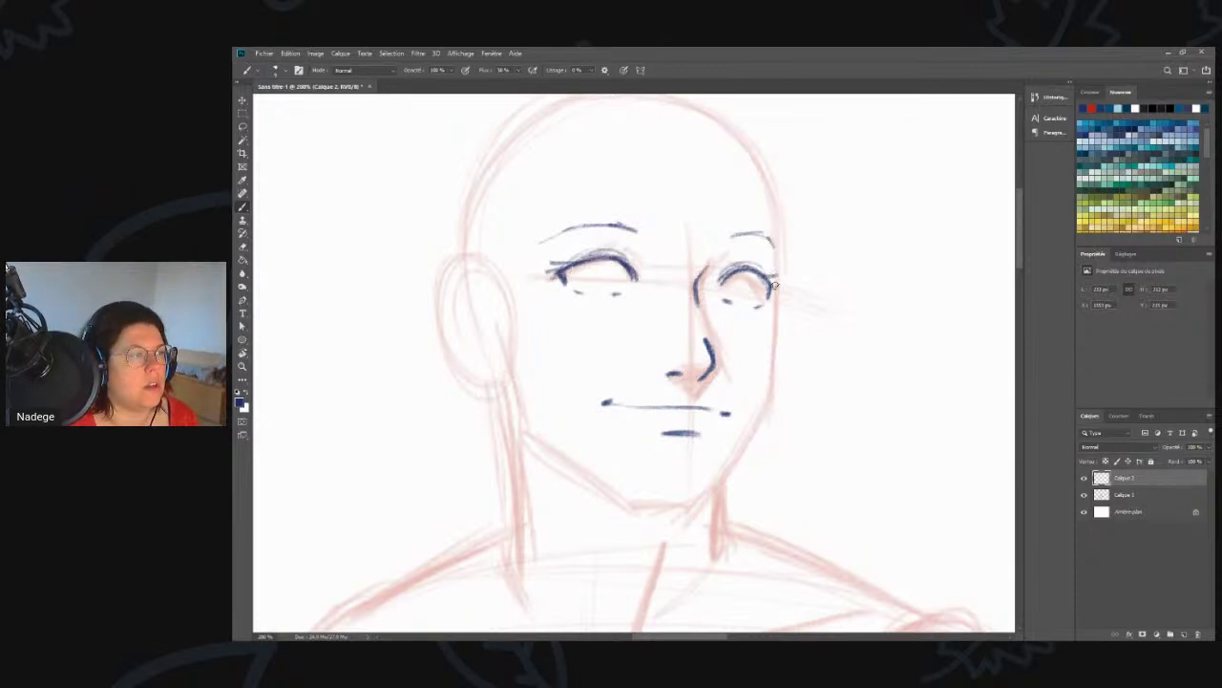
mouse_move(586, 263)
left_mouse_down()
mouse_move(610, 289)
mouse_move(613, 261)
mouse_move(586, 279)
mouse_move(606, 257)
left_mouse_up()
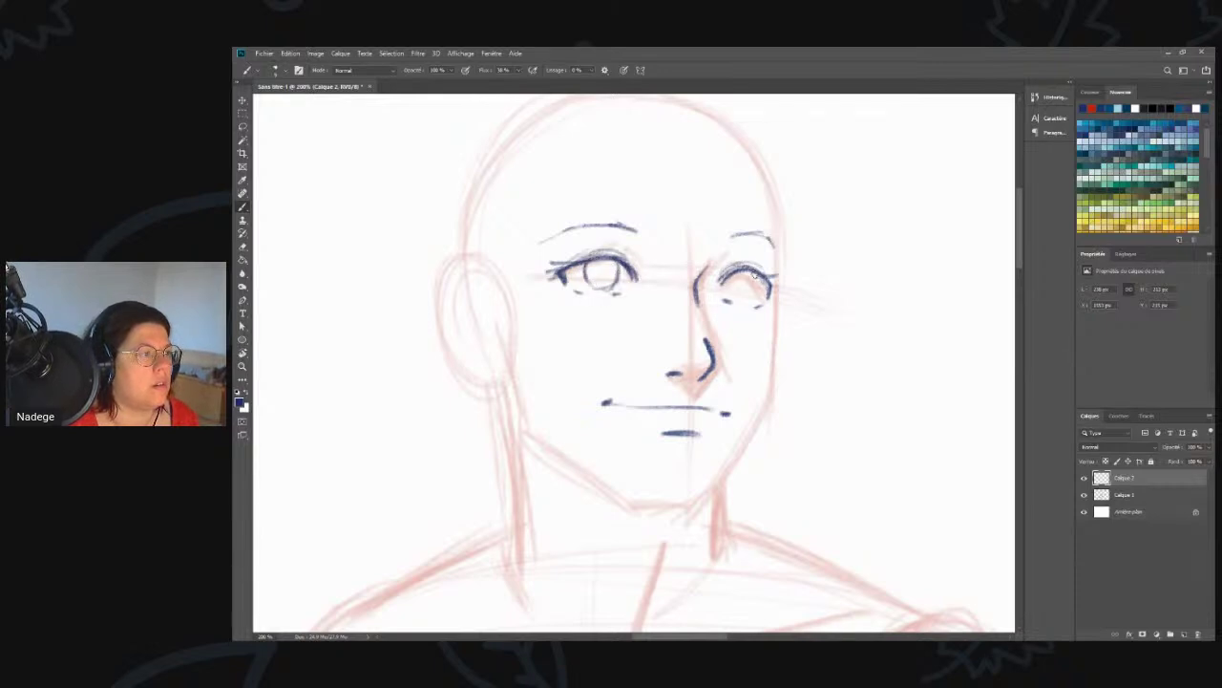
mouse_move(733, 269)
left_mouse_down()
mouse_move(751, 301)
mouse_move(761, 277)
mouse_move(757, 293)
left_mouse_up()
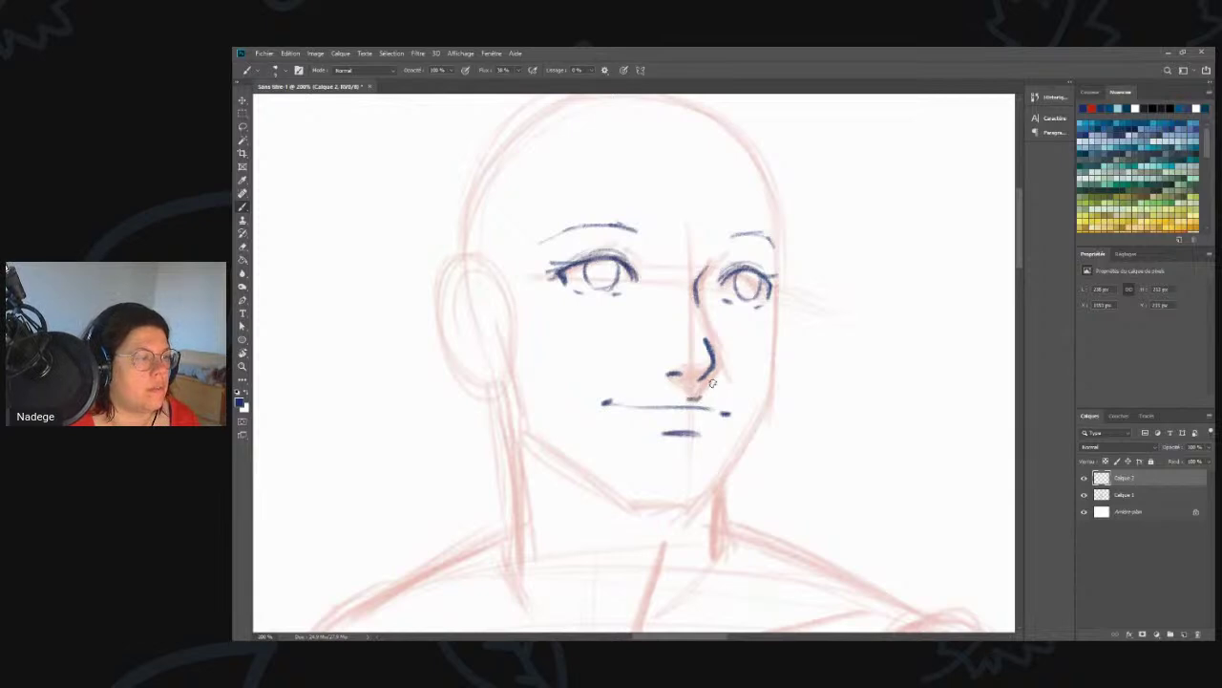
mouse_move(714, 367)
left_mouse_down()
mouse_move(669, 373)
mouse_move(715, 375)
mouse_move(707, 384)
left_mouse_up()
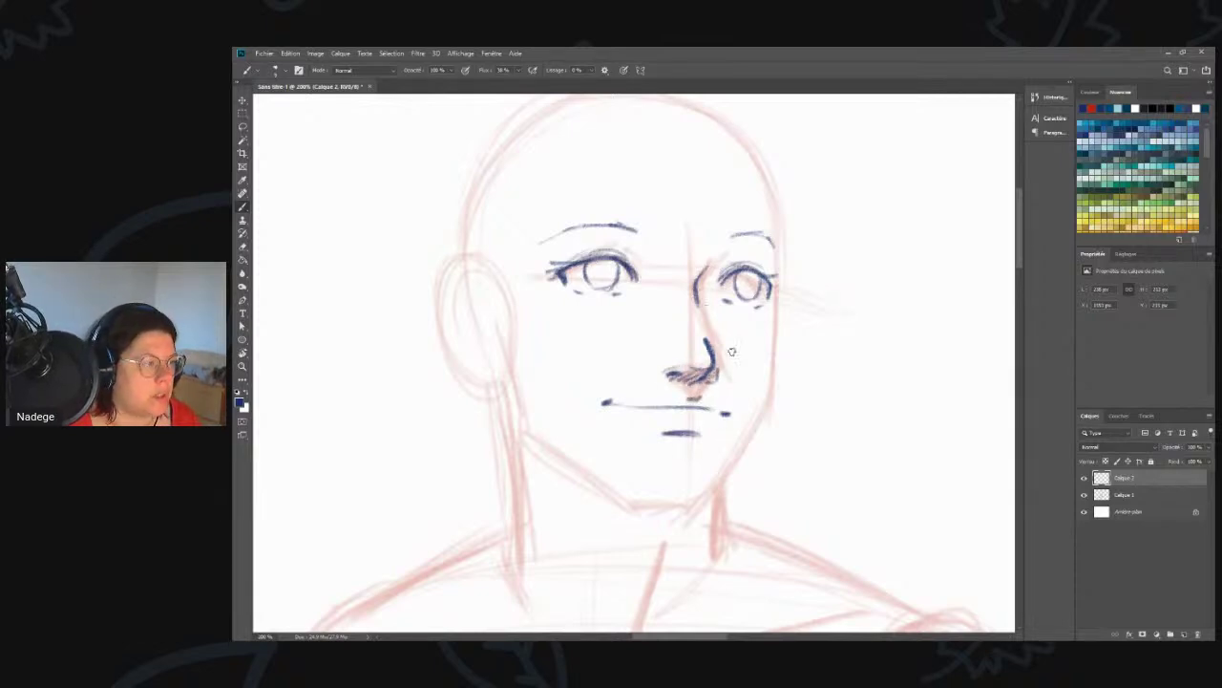
left_click_drag(695, 284, 699, 334)
- Outline the face from the far eye around the cheek and chin to the ear, and hatch a shadow under the jaw
left_click_drag(773, 289, 770, 390)
left_click_drag(772, 338, 760, 430)
left_click_drag(772, 372, 729, 467)
left_click_drag(760, 419, 688, 499)
mouse_move(735, 452)
left_mouse_down()
mouse_move(661, 502)
mouse_move(689, 487)
mouse_move(571, 460)
left_mouse_up()
mouse_move(628, 493)
left_mouse_down()
mouse_move(554, 445)
mouse_move(517, 386)
mouse_move(531, 420)
mouse_move(654, 499)
left_mouse_up()
mouse_move(530, 423)
left_mouse_down()
mouse_move(602, 512)
mouse_move(681, 514)
left_mouse_up()
mouse_move(555, 442)
left_mouse_down()
mouse_move(609, 508)
mouse_move(633, 513)
left_mouse_up()
mouse_move(584, 475)
left_mouse_down()
mouse_move(659, 512)
mouse_move(711, 494)
left_mouse_up()
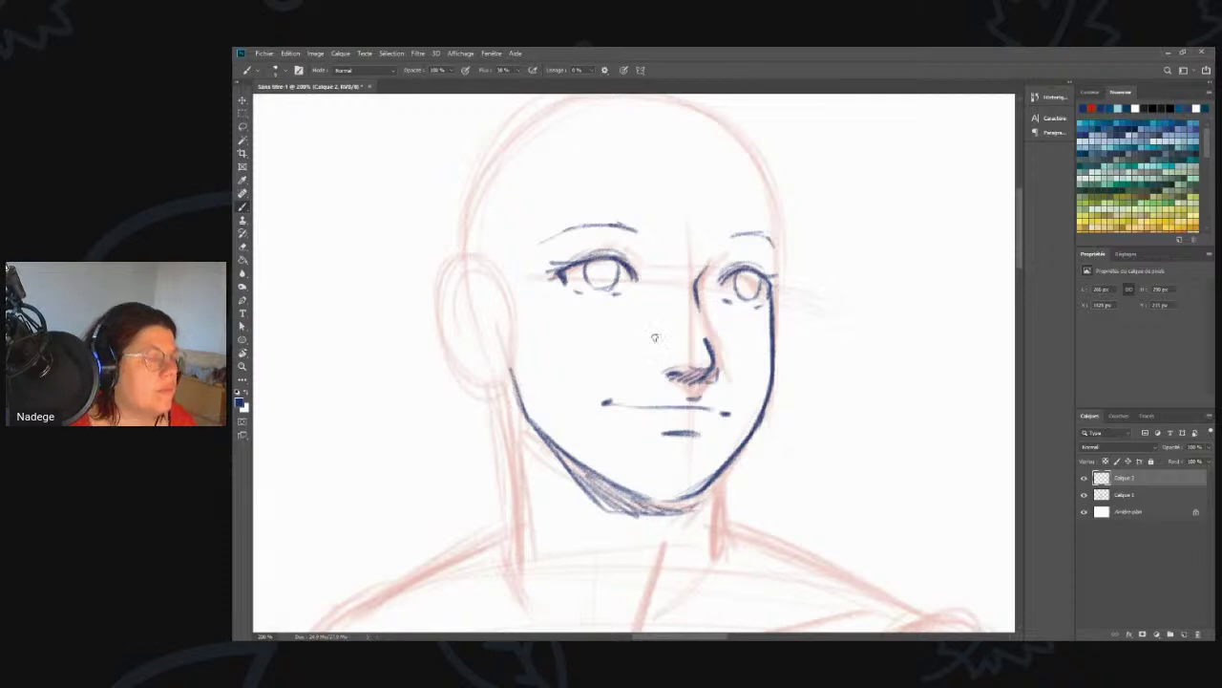
mouse_move(654, 245)
left_mouse_down()
mouse_move(662, 321)
mouse_move(661, 308)
left_mouse_up()
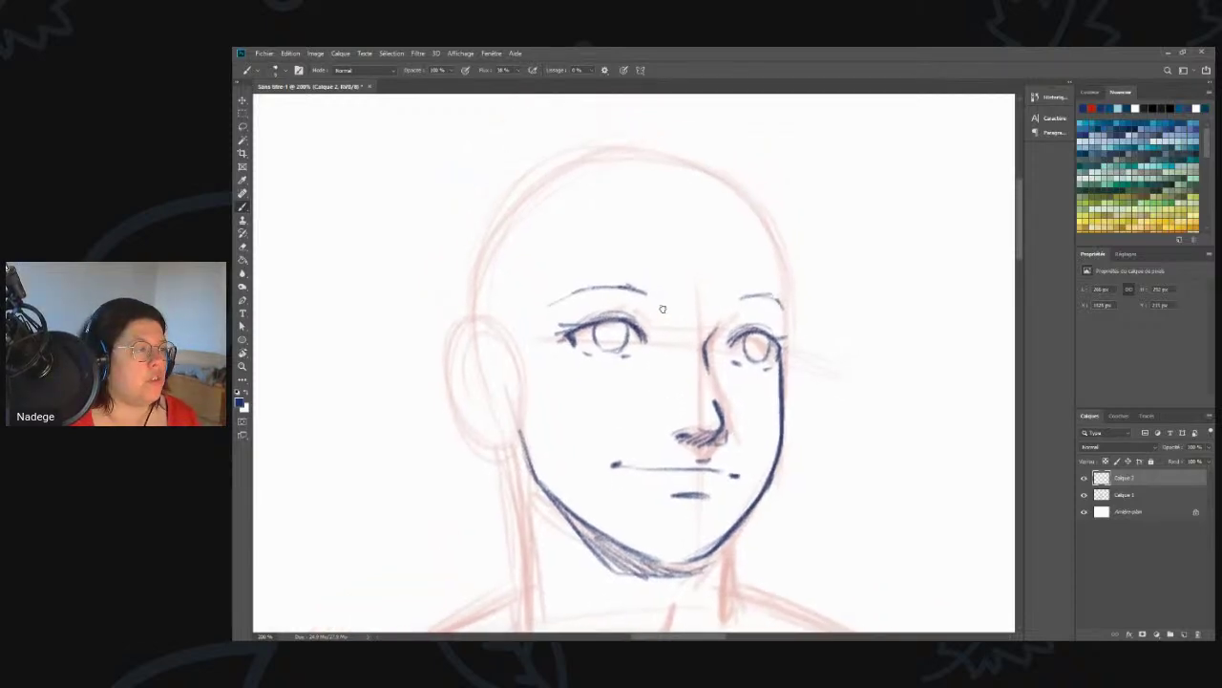
- Draw the near ear's inner fold, lobe and outer rim, and add a ring and a stud earring on the lobe
mouse_move(466, 412)
left_mouse_down()
mouse_move(492, 441)
mouse_move(516, 426)
mouse_move(487, 393)
mouse_move(499, 411)
mouse_move(496, 380)
left_mouse_up()
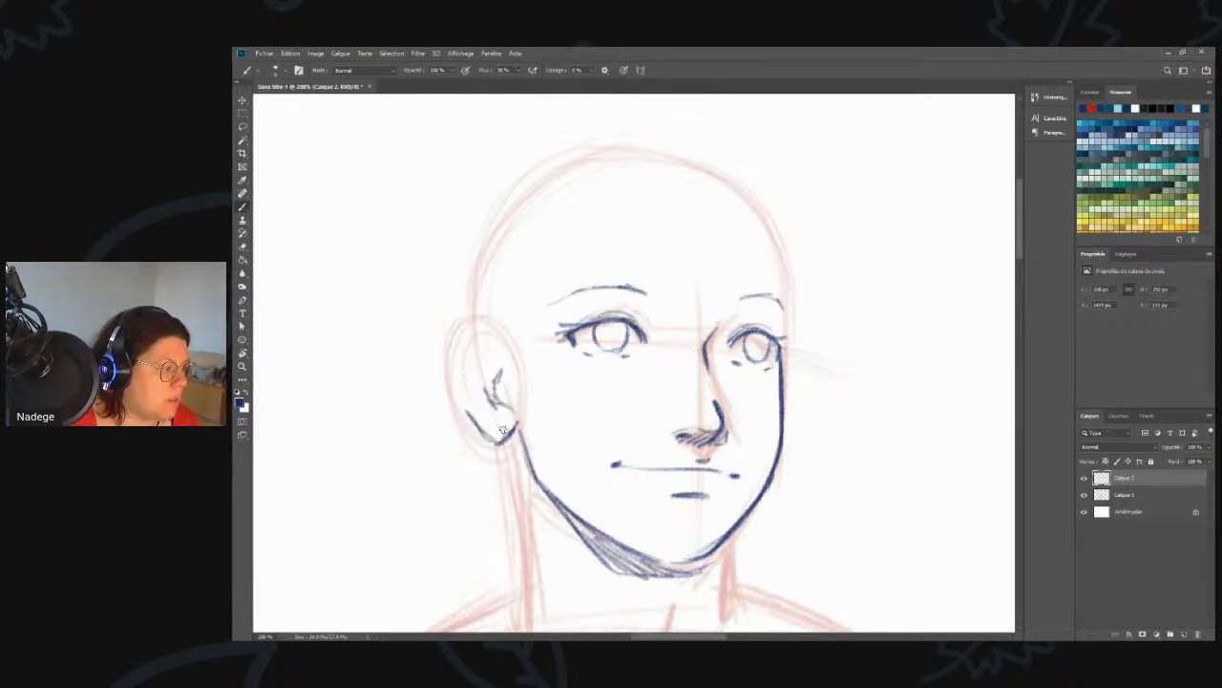
mouse_move(499, 421)
left_mouse_down()
mouse_move(472, 435)
mouse_move(487, 442)
mouse_move(481, 420)
mouse_move(485, 437)
mouse_move(466, 437)
mouse_move(460, 378)
mouse_move(463, 408)
left_mouse_up()
left_click_drag(736, 327, 720, 342)
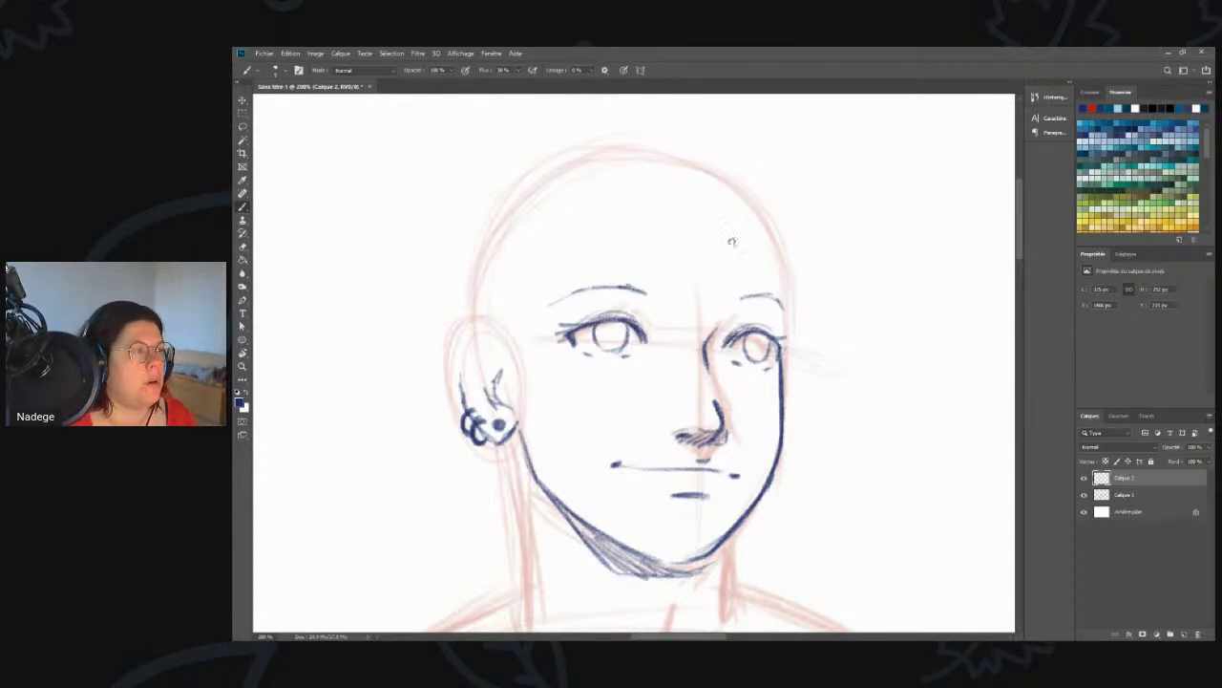
mouse_move(500, 345)
left_mouse_down()
mouse_move(457, 340)
mouse_move(462, 399)
left_mouse_up()
left_click_drag(494, 344, 461, 338)
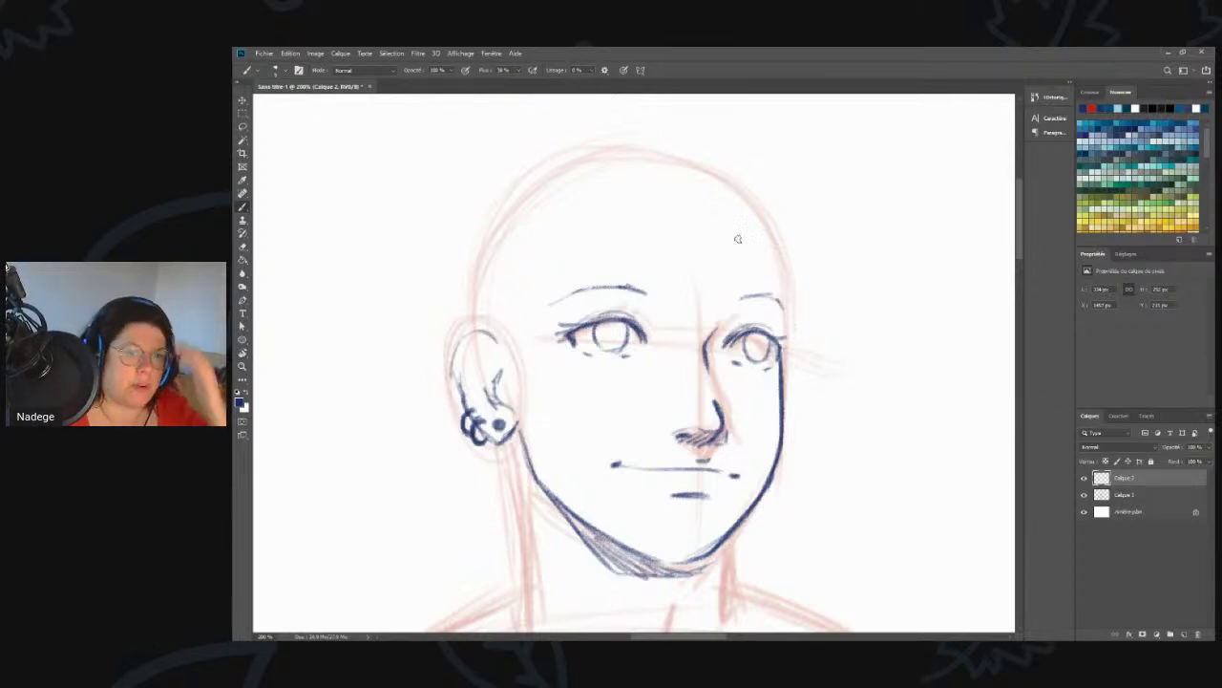
- Draw a curved hairline across the forehead and join it to the far eye with the temple contour
left_click_drag(778, 245, 717, 216)
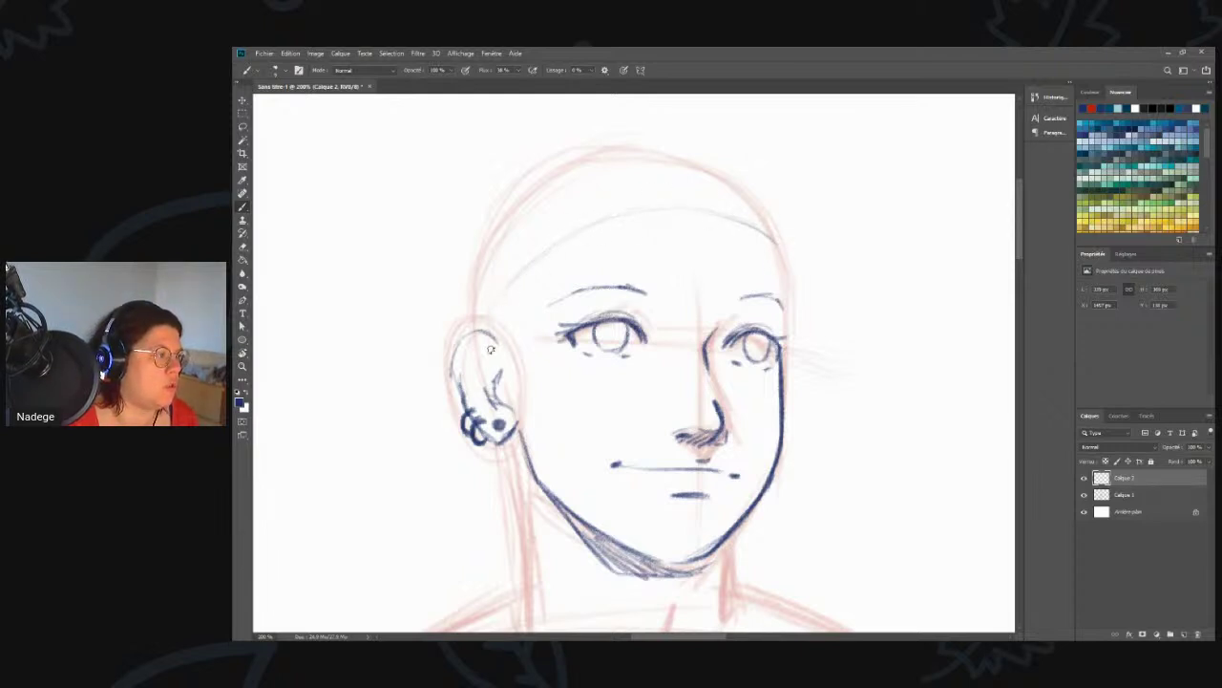
left_click_drag(784, 336, 775, 251)
left_click_drag(787, 307, 770, 243)
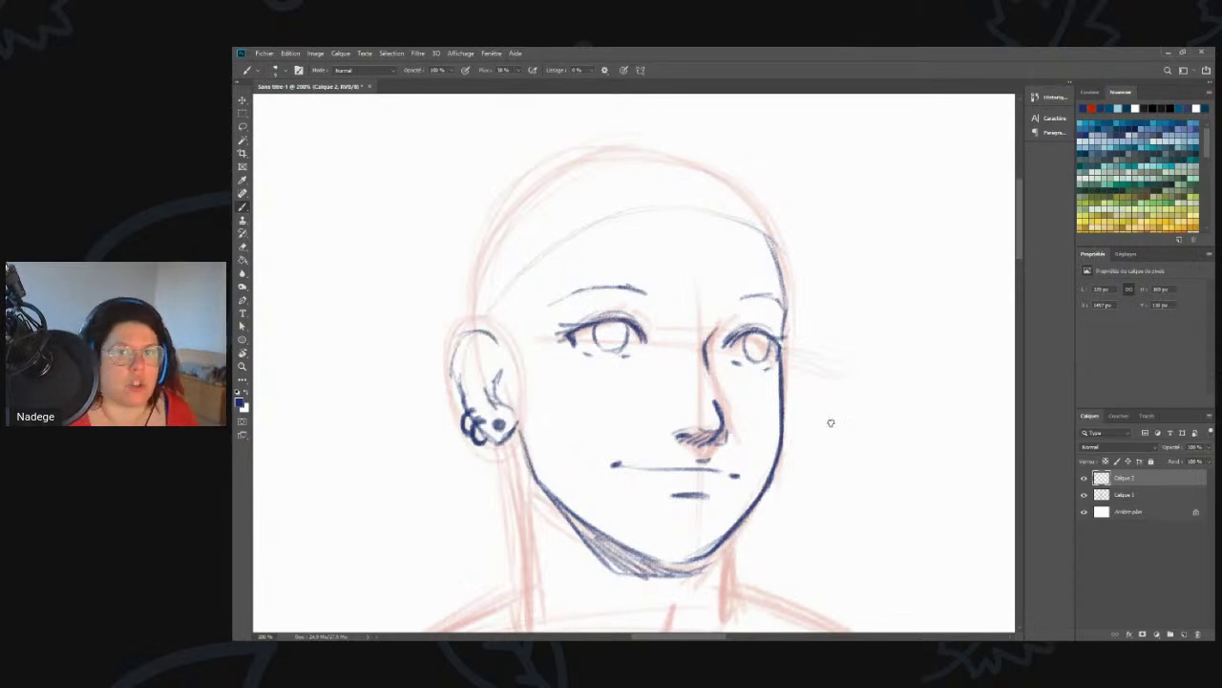
- Sketch an example cap with a low crown and a wide flat visor in the empty space beside the head
left_click_drag(828, 325, 609, 351)
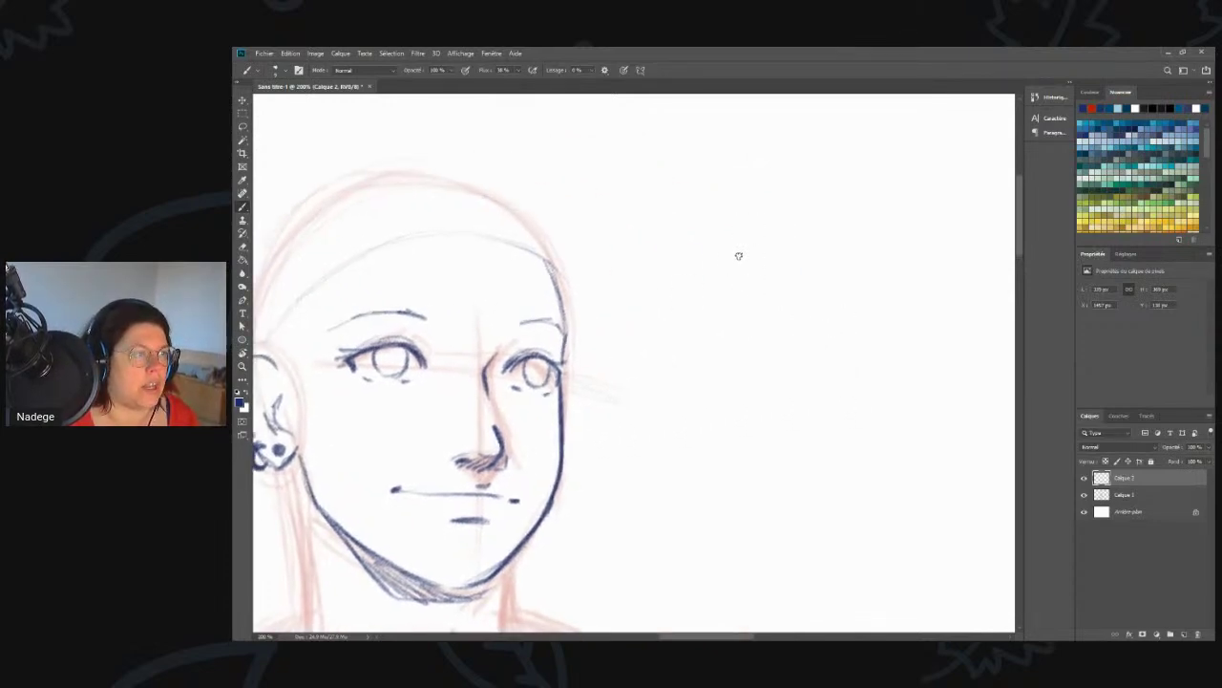
mouse_move(723, 264)
left_mouse_down()
mouse_move(758, 247)
mouse_move(854, 258)
mouse_move(789, 224)
mouse_move(884, 202)
mouse_move(936, 227)
mouse_move(928, 246)
mouse_move(883, 262)
left_mouse_up()
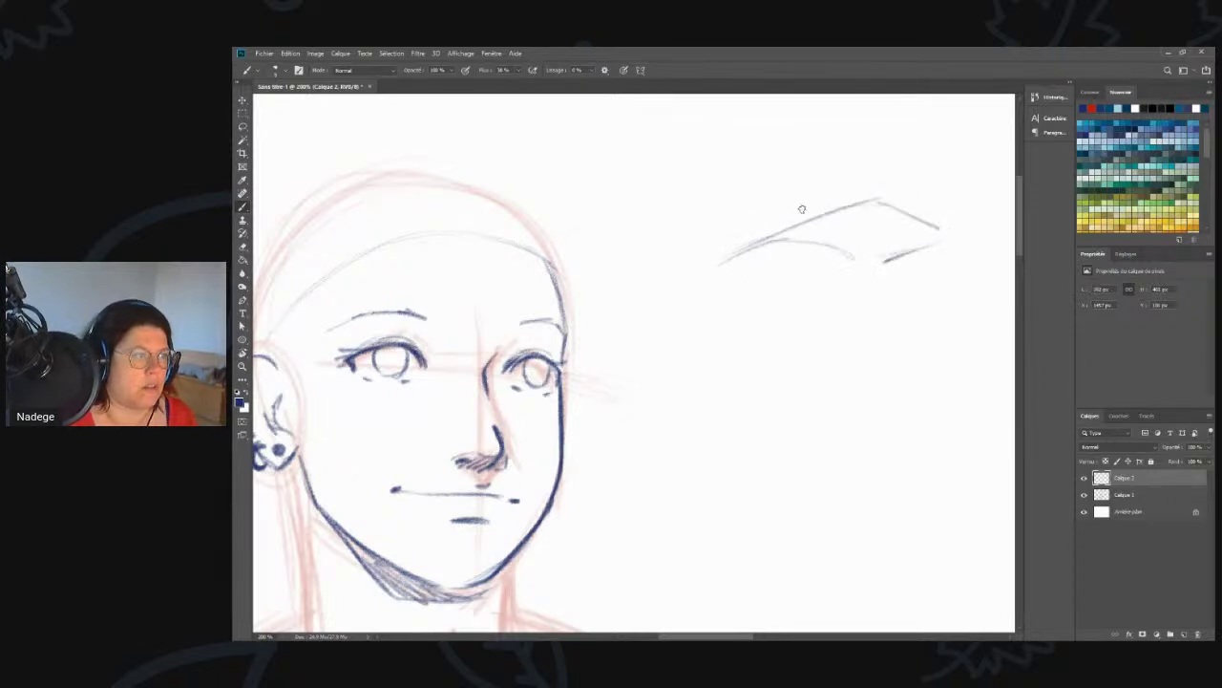
mouse_move(791, 216)
left_mouse_down()
mouse_move(716, 199)
mouse_move(655, 238)
mouse_move(647, 291)
left_mouse_up()
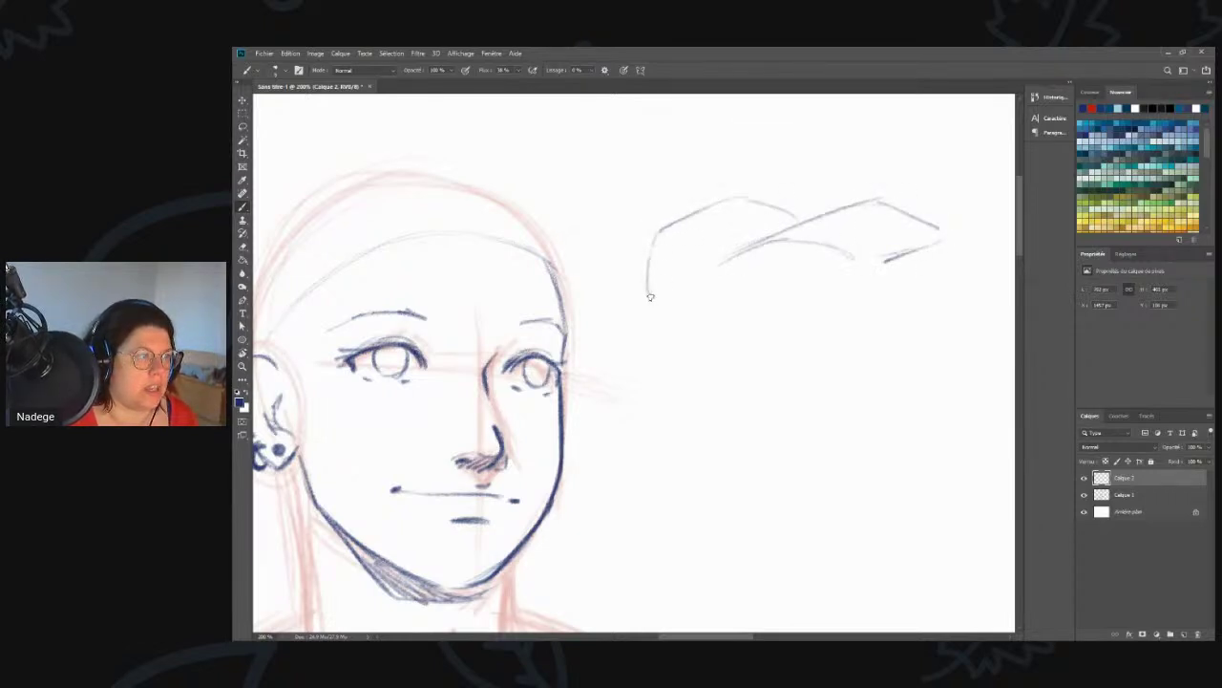
left_click_drag(733, 259, 665, 293)
mouse_move(865, 209)
left_mouse_down()
mouse_move(925, 243)
mouse_move(864, 264)
left_mouse_up()
mouse_move(787, 244)
left_mouse_down()
mouse_move(848, 258)
mouse_move(749, 311)
left_mouse_up()
mouse_move(810, 279)
left_mouse_down()
mouse_move(732, 313)
mouse_move(675, 297)
left_mouse_up()
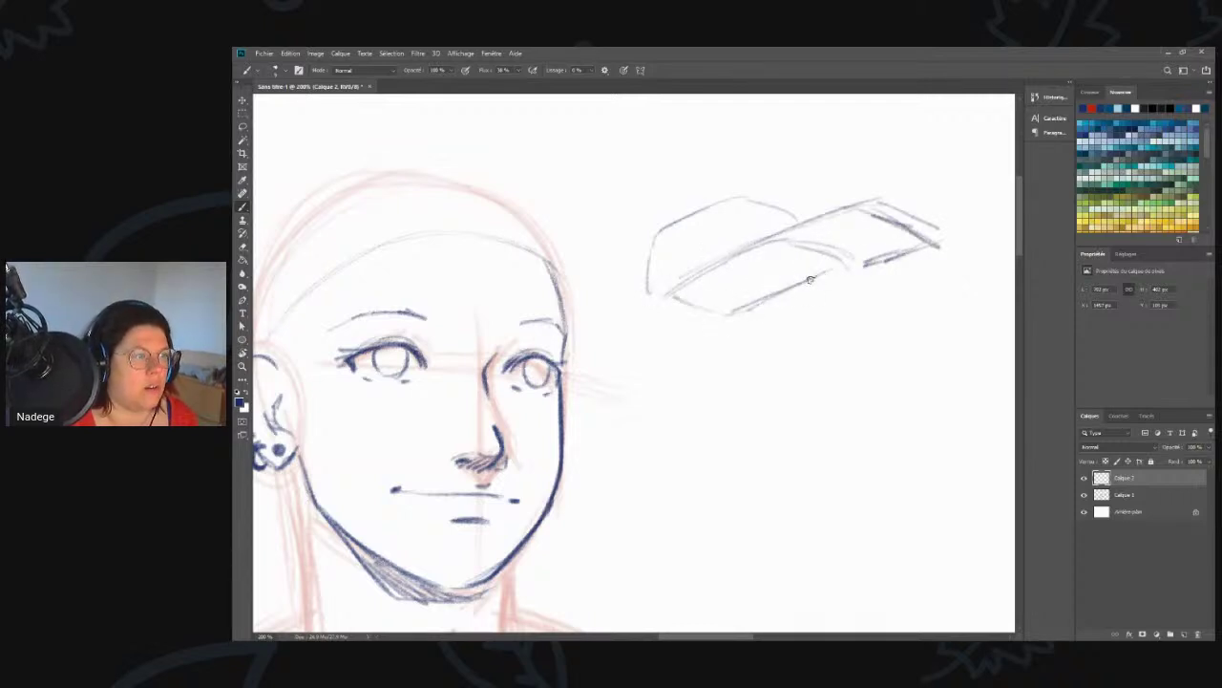
- Erase the cap sketch beside the head
key("z")
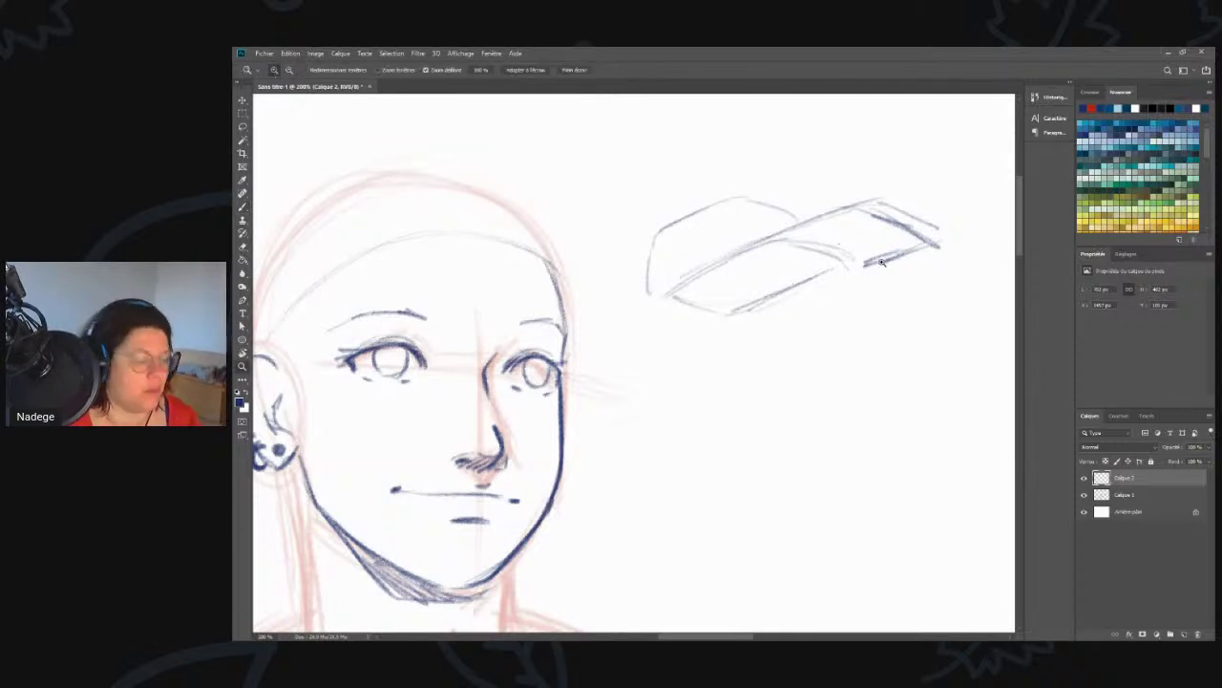
key("e")
mouse_move(891, 259)
left_mouse_down()
mouse_move(927, 233)
mouse_move(708, 296)
mouse_move(633, 303)
mouse_move(666, 238)
mouse_move(841, 255)
left_mouse_up()
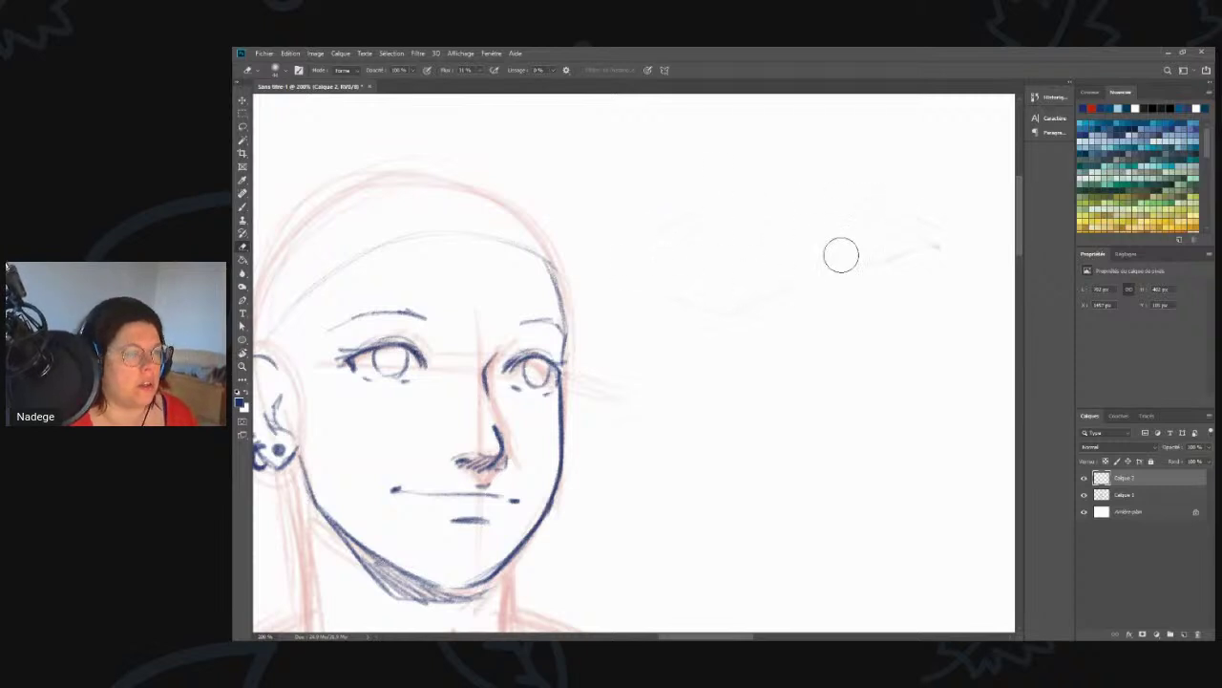
- Sketch a tilted top hat beside the head, with a tall crown, a band, a curved brim and the inner opening
key("b")
mouse_move(697, 270)
left_mouse_down()
mouse_move(718, 384)
mouse_move(717, 246)
mouse_move(803, 222)
mouse_move(842, 349)
left_mouse_up()
mouse_move(821, 212)
left_mouse_down()
mouse_move(693, 278)
mouse_move(730, 389)
left_mouse_up()
left_click_drag(711, 301, 720, 380)
mouse_move(722, 361)
left_mouse_down()
mouse_move(836, 319)
mouse_move(798, 323)
left_mouse_up()
left_click_drag(707, 403, 833, 342)
mouse_move(757, 363)
left_mouse_down()
mouse_move(884, 333)
mouse_move(907, 384)
mouse_move(802, 432)
mouse_move(829, 374)
mouse_move(860, 366)
left_mouse_up()
mouse_move(777, 412)
left_mouse_down()
mouse_move(845, 384)
mouse_move(825, 363)
left_mouse_up()
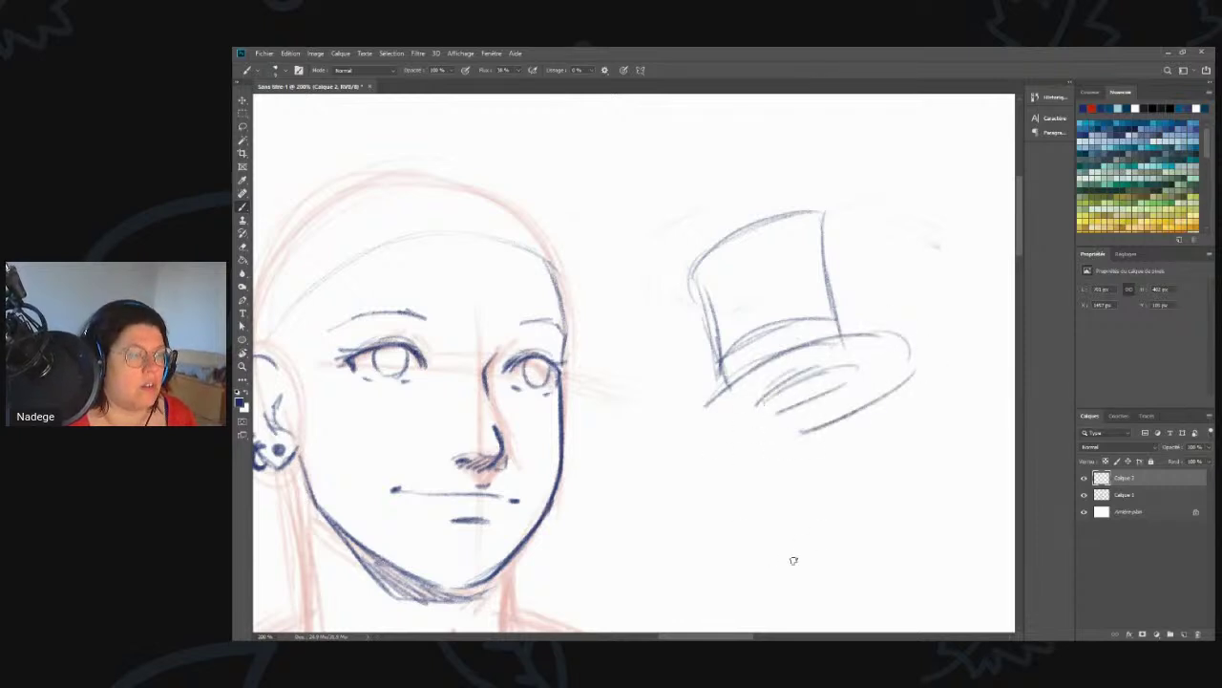
- Sketch a tilted bowler hat below the top hat, with a domed crown, a band and a narrow curled brim
left_click_drag(802, 449, 671, 311)
mouse_move(683, 473)
left_mouse_down()
mouse_move(745, 344)
mouse_move(865, 399)
left_mouse_up()
mouse_move(863, 393)
left_mouse_down()
mouse_move(711, 375)
mouse_move(677, 425)
mouse_move(680, 464)
mouse_move(841, 391)
mouse_move(896, 430)
mouse_move(714, 448)
left_mouse_up()
left_click_drag(805, 397, 682, 474)
mouse_move(735, 426)
left_mouse_down()
mouse_move(678, 507)
mouse_move(686, 518)
left_mouse_up()
mouse_move(737, 465)
left_mouse_down()
mouse_move(864, 425)
mouse_move(794, 483)
left_mouse_up()
left_click_drag(855, 423, 728, 471)
left_click_drag(843, 372, 704, 437)
left_click_drag(761, 389, 687, 449)
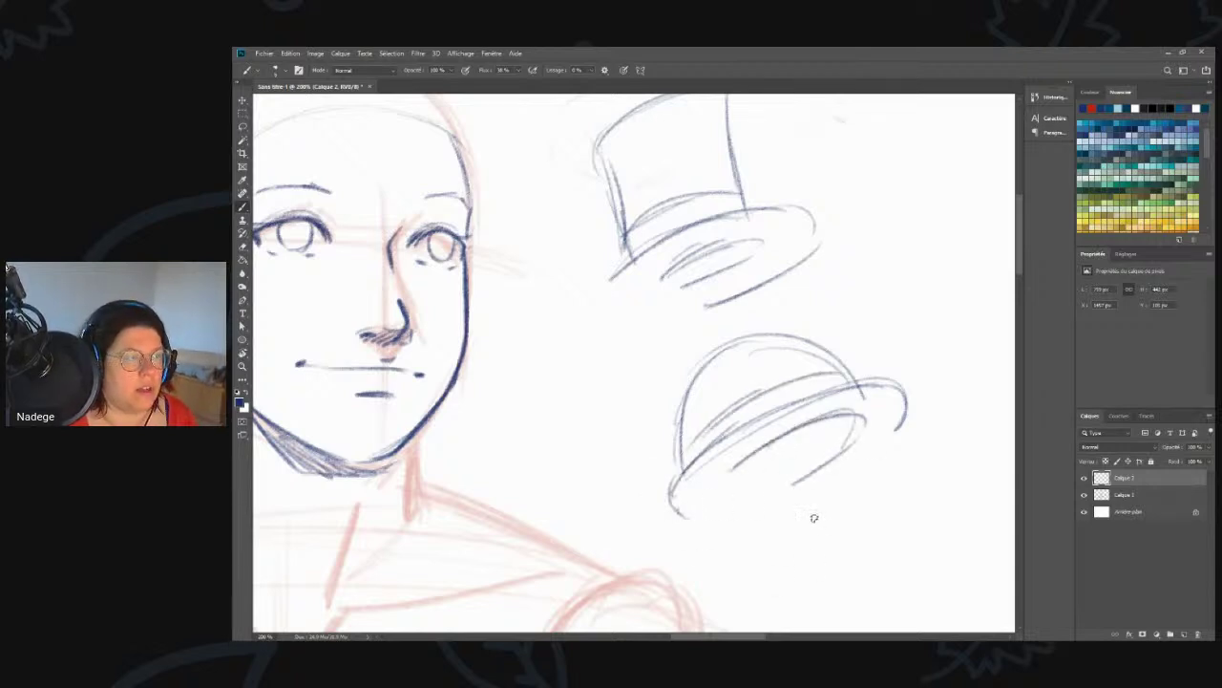
- Sketch a wide-brimmed hat beside the other hats, with a rounded crown, a large oval brim and an inner head opening
left_click_drag(863, 328, 720, 419)
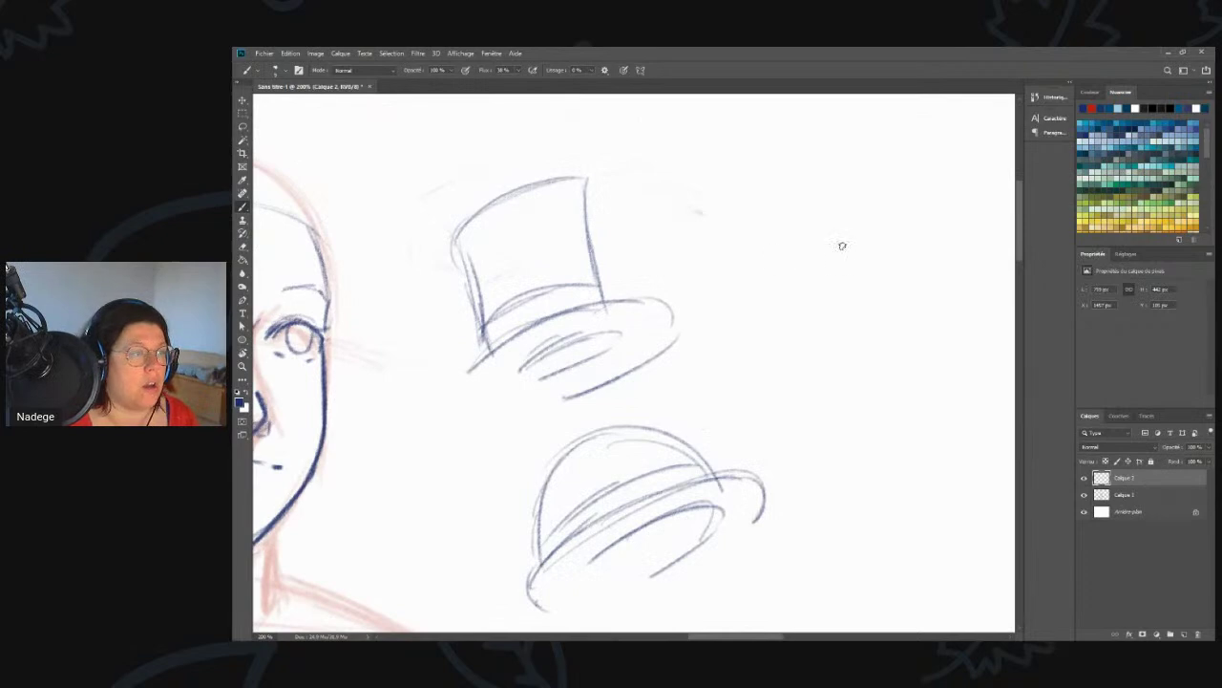
mouse_move(737, 304)
left_mouse_down()
mouse_move(745, 249)
mouse_move(791, 208)
mouse_move(915, 215)
left_mouse_up()
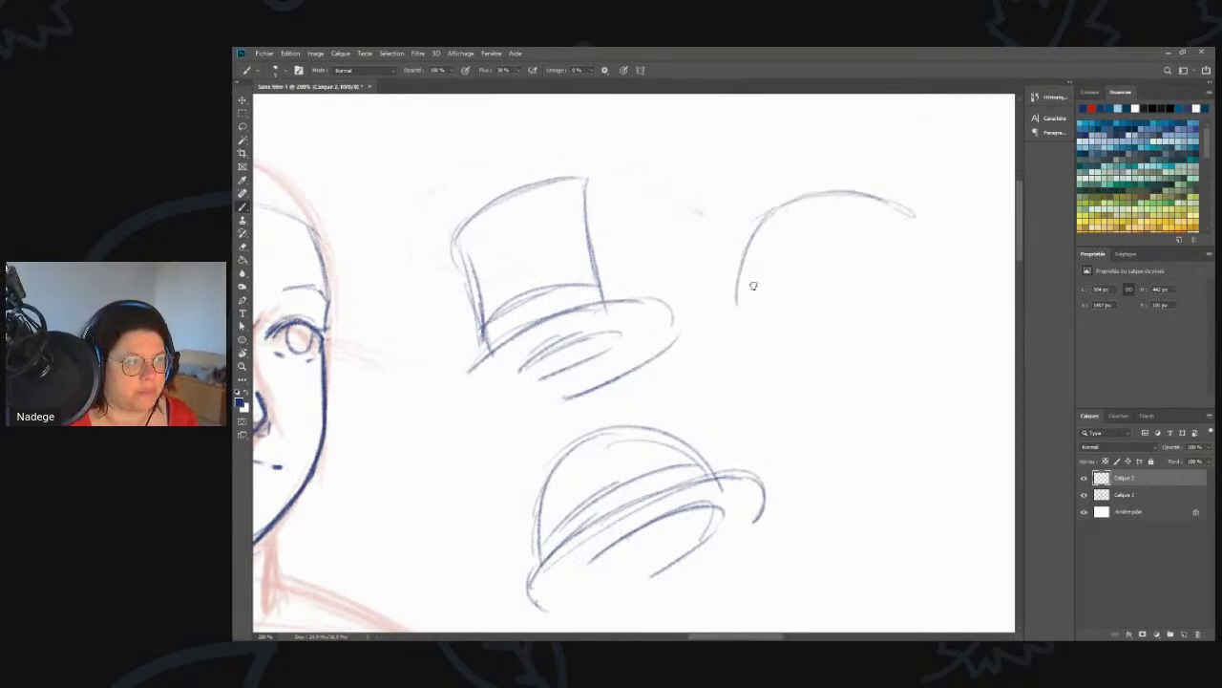
mouse_move(737, 302)
left_mouse_down()
mouse_move(917, 195)
mouse_move(989, 179)
left_mouse_up()
mouse_move(836, 269)
left_mouse_down()
mouse_move(733, 263)
mouse_move(877, 170)
mouse_move(979, 205)
mouse_move(693, 373)
left_mouse_up()
mouse_move(668, 240)
left_mouse_down()
mouse_move(608, 354)
mouse_move(649, 386)
left_mouse_up()
mouse_move(787, 241)
left_mouse_down()
mouse_move(698, 297)
mouse_move(764, 285)
mouse_move(758, 247)
mouse_move(683, 285)
left_mouse_up()
mouse_move(700, 365)
left_mouse_down()
mouse_move(957, 254)
mouse_move(871, 181)
left_mouse_up()
mouse_move(769, 198)
left_mouse_down()
mouse_move(600, 382)
mouse_move(626, 400)
left_mouse_up()
mouse_move(628, 386)
left_mouse_down()
mouse_move(714, 375)
mouse_move(867, 295)
left_mouse_up()
mouse_move(880, 288)
left_mouse_down()
mouse_move(714, 366)
mouse_move(602, 330)
left_mouse_up()
left_click_drag(630, 285, 974, 195)
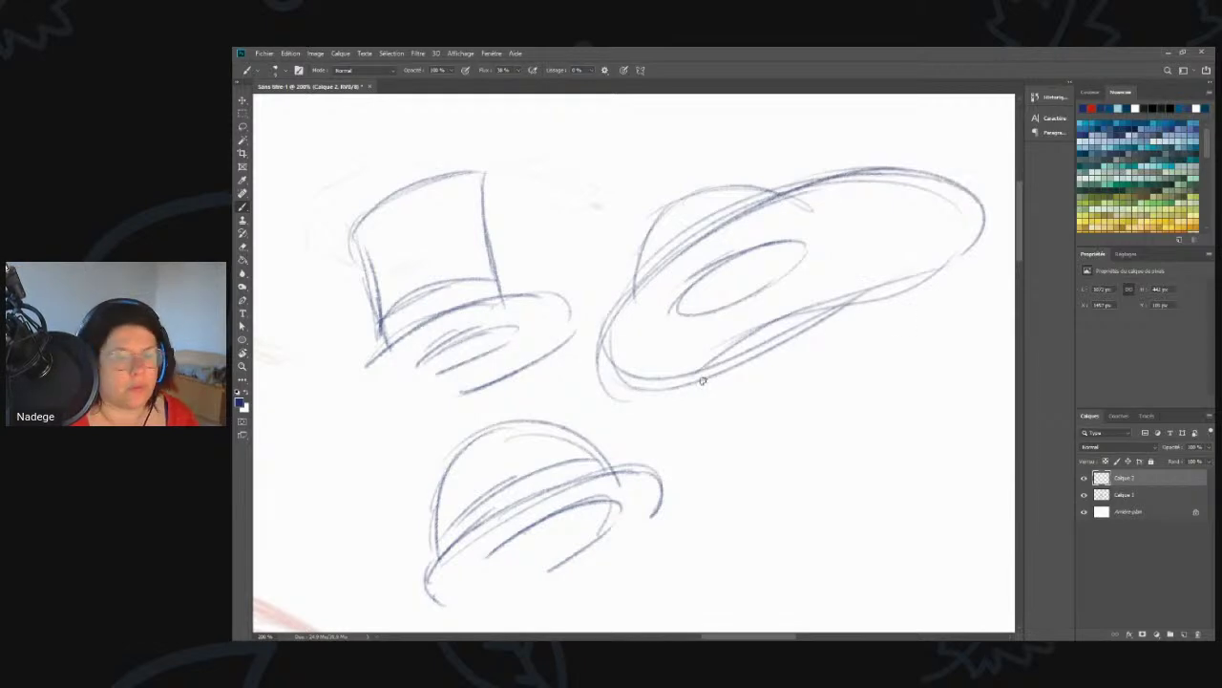
- Erase the three example hats with a large soft eraser
key("e")
right_click(759, 272)
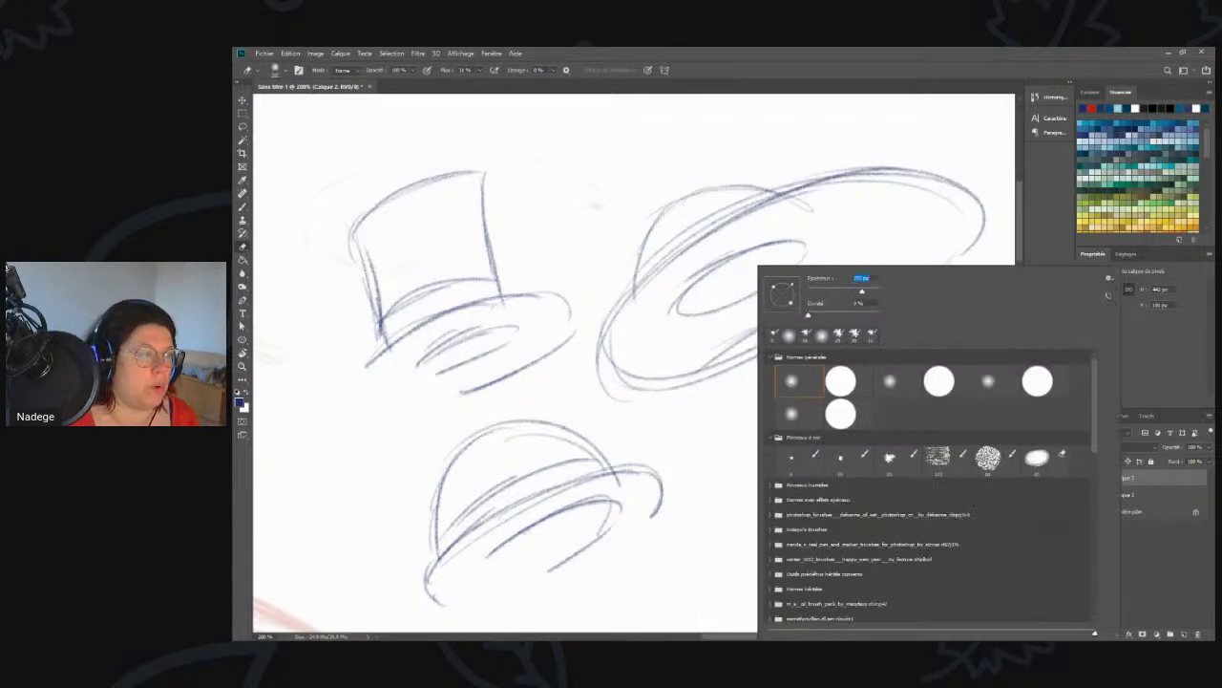
left_click_drag(486, 204, 385, 251)
mouse_move(685, 185)
left_mouse_down()
mouse_move(586, 423)
mouse_move(928, 259)
mouse_move(557, 475)
mouse_move(615, 399)
mouse_move(653, 379)
mouse_move(582, 363)
mouse_move(818, 309)
left_mouse_up()
- Extend the canvas upward with the Crop tool to make more room above the head
key("z")
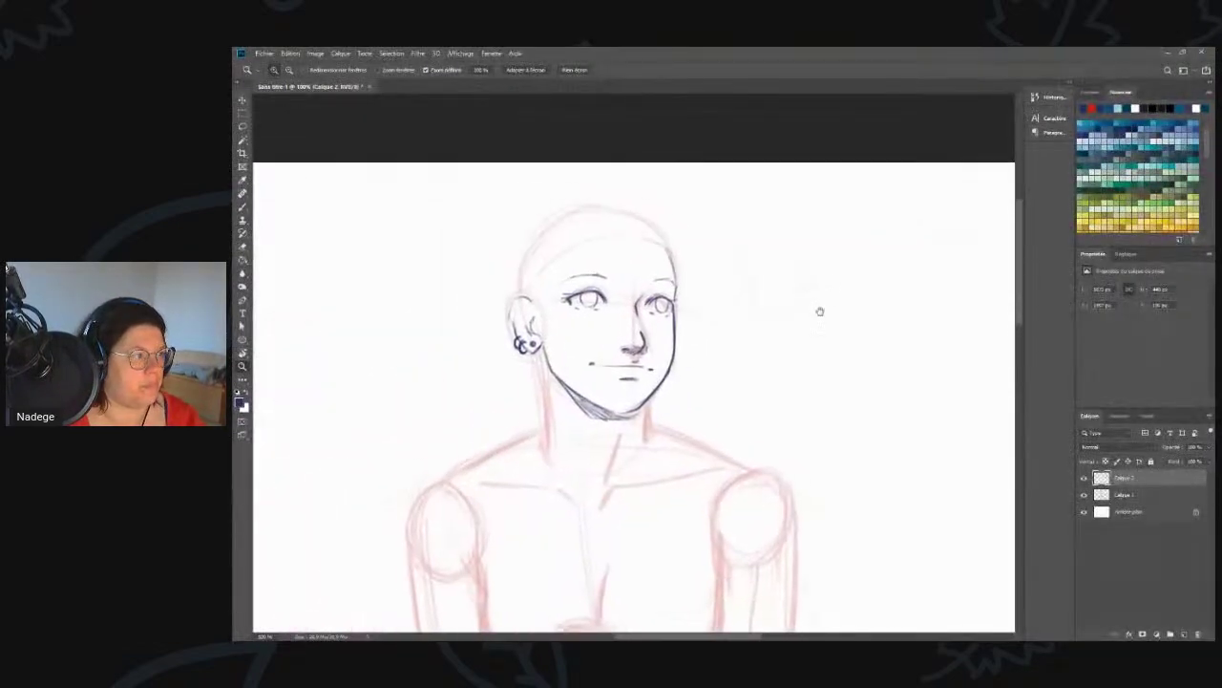
left_click(242, 153)
left_click_drag(655, 162, 655, 138)
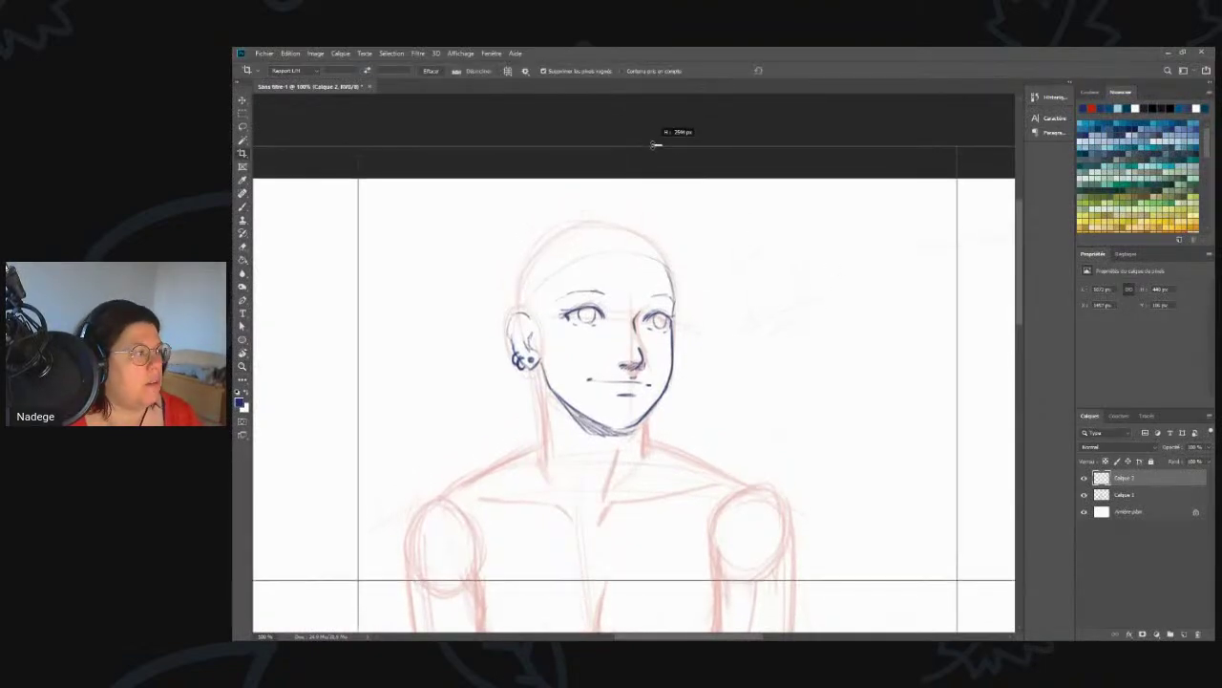
key("Return")
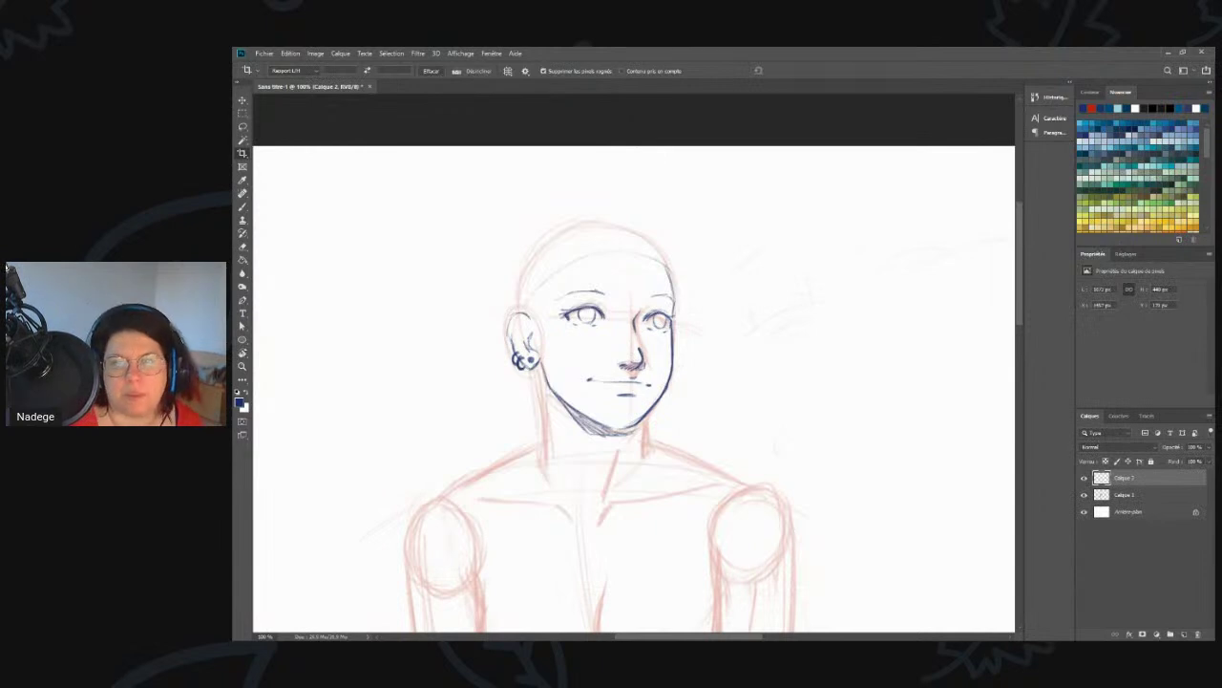
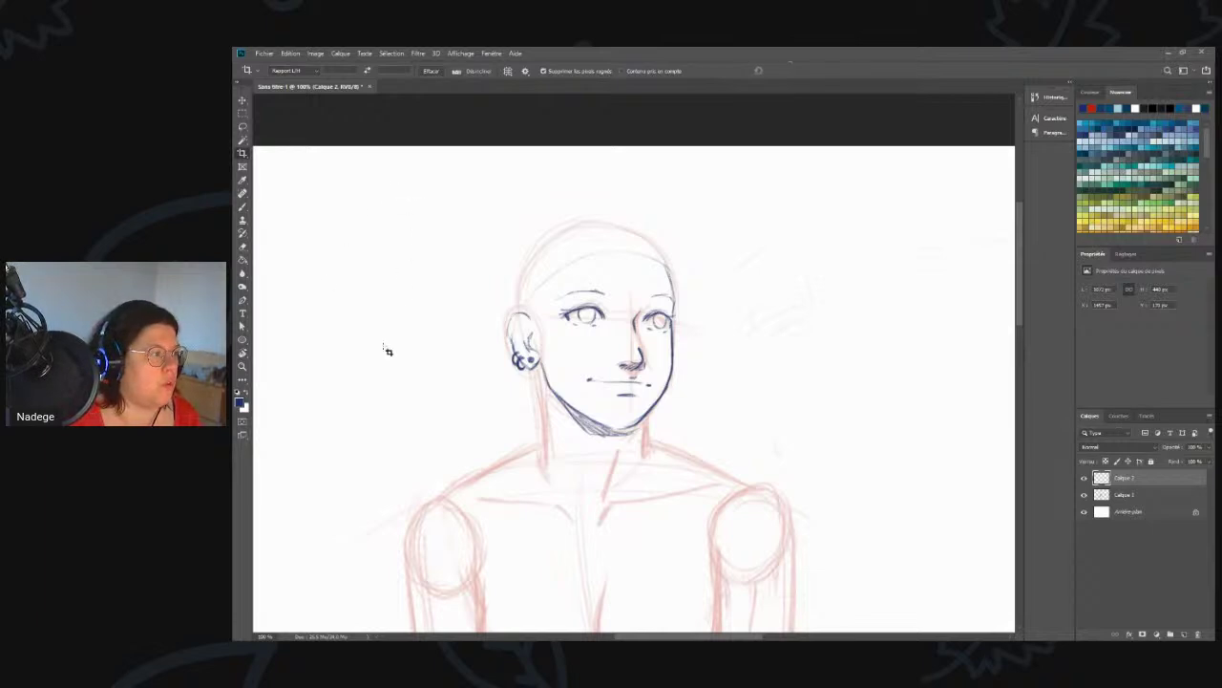
- Sketch a large tilted oval hat brim around the head, from below the ear over the skull to the far cheek
key("b")
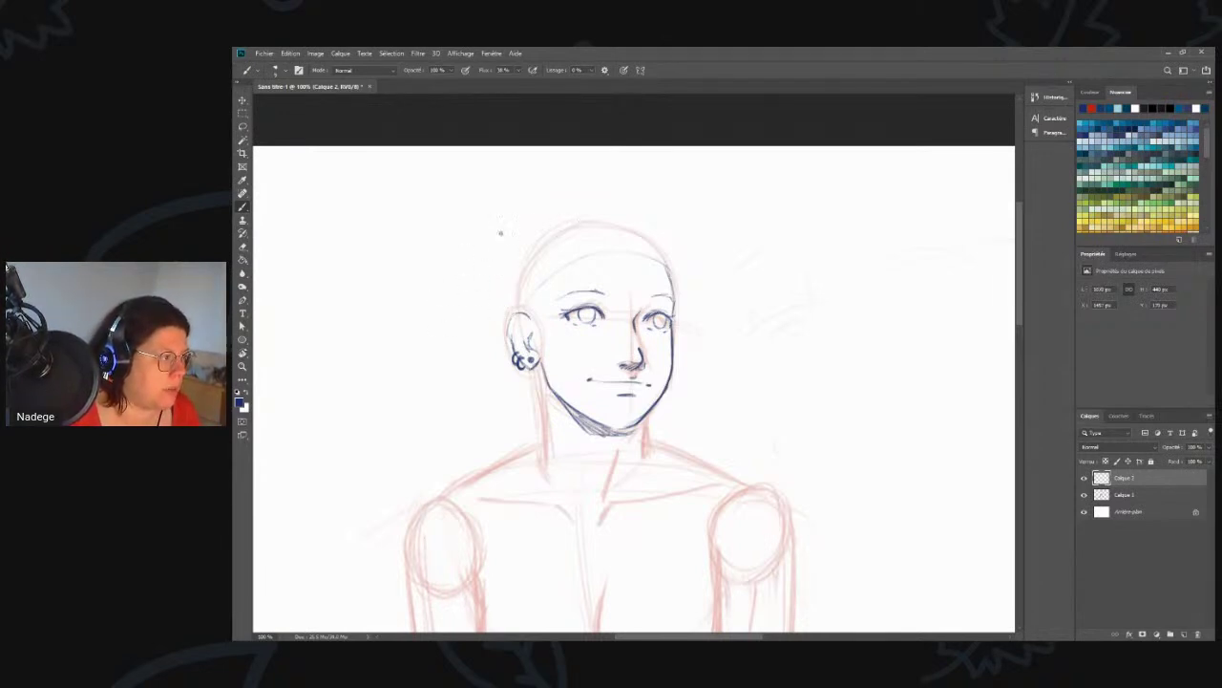
left_click_drag(576, 203, 616, 195)
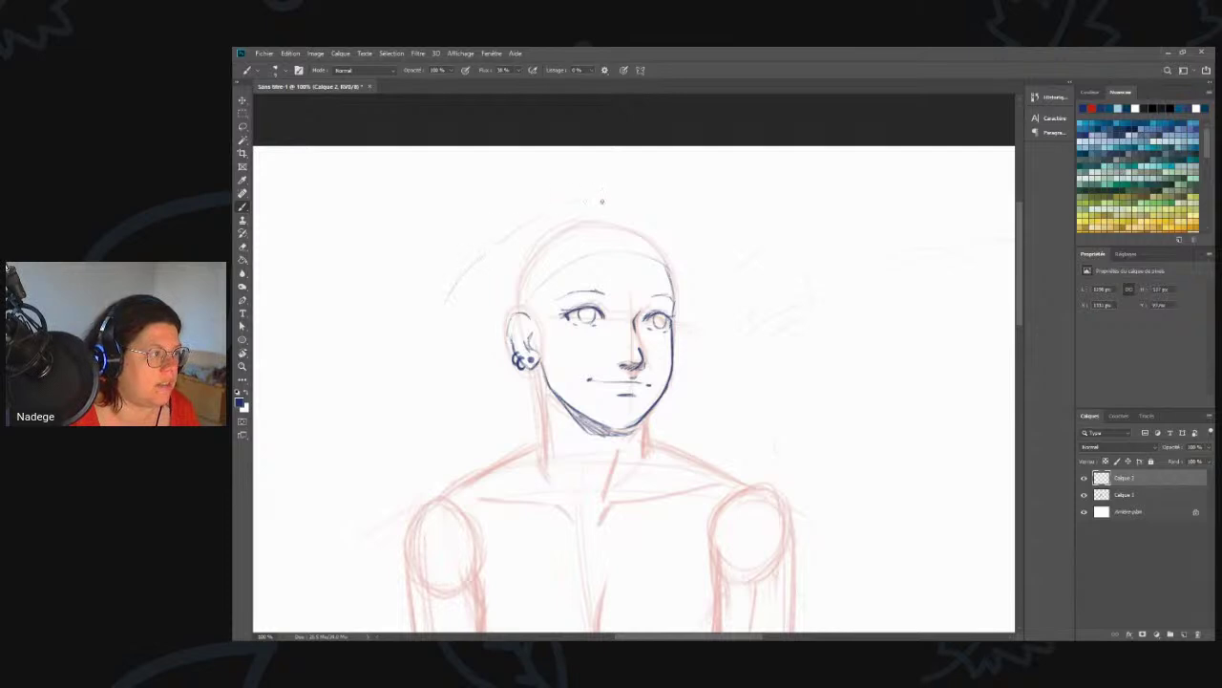
left_click_drag(444, 320, 485, 255)
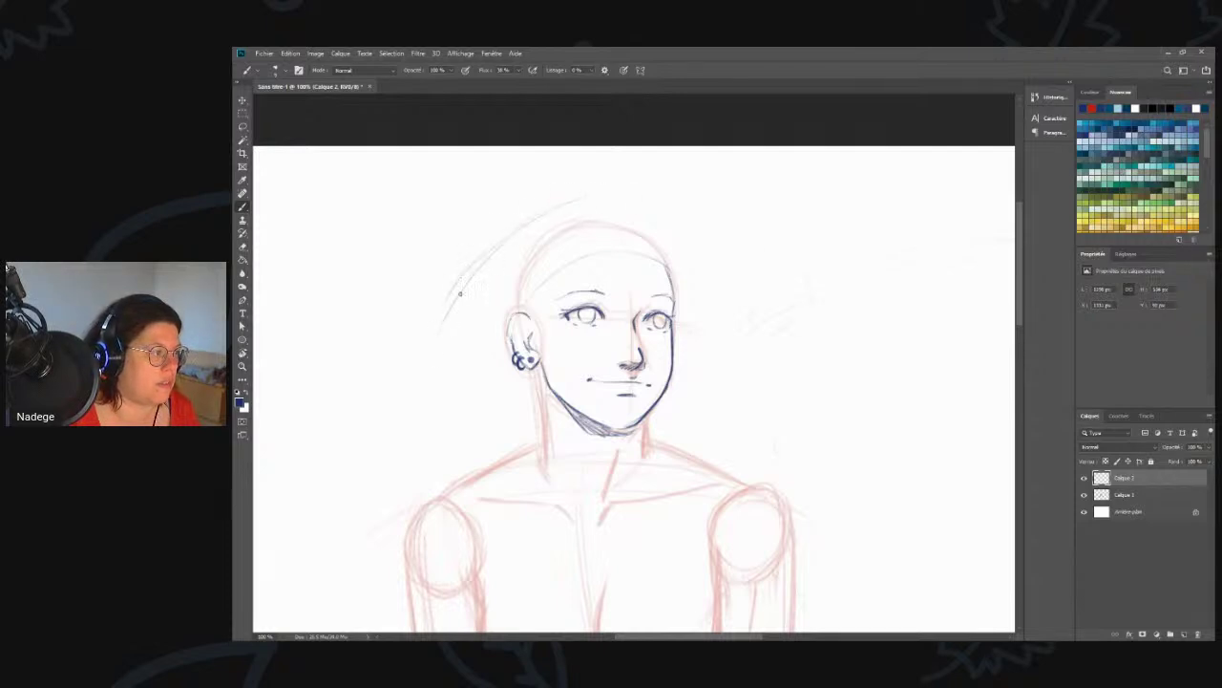
mouse_move(523, 398)
left_mouse_down()
mouse_move(454, 287)
mouse_move(440, 360)
mouse_move(569, 194)
mouse_move(517, 247)
mouse_move(607, 189)
left_mouse_up()
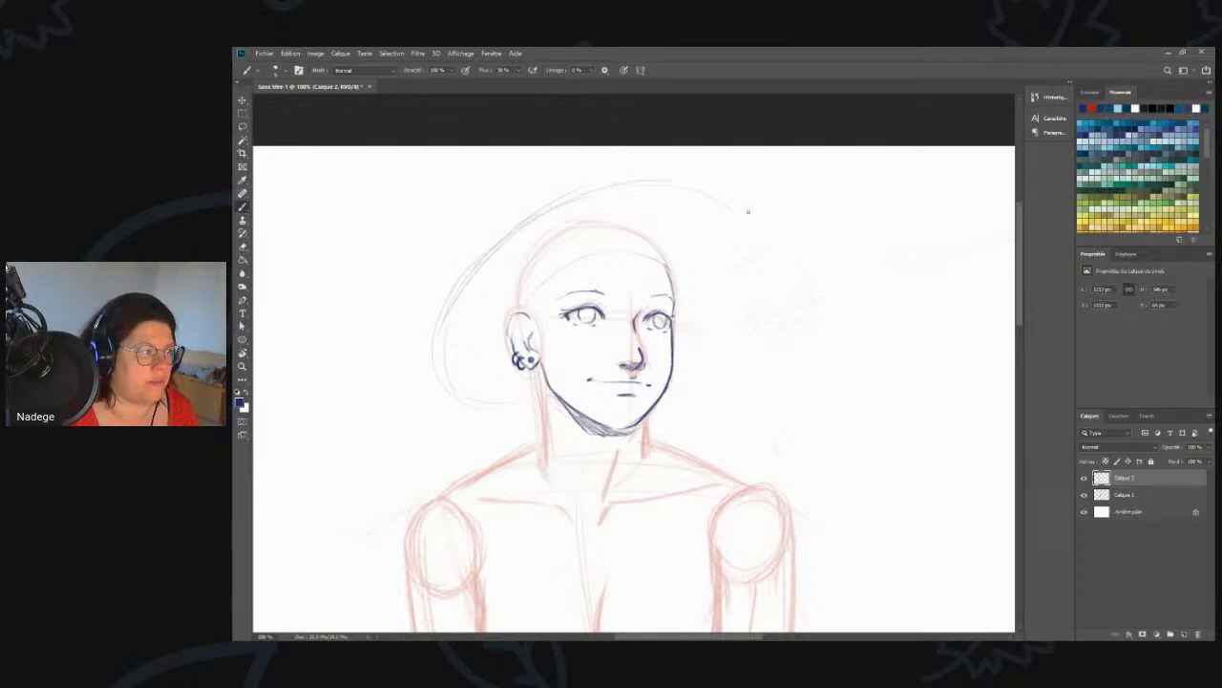
mouse_move(740, 208)
left_mouse_down()
mouse_move(750, 301)
mouse_move(698, 187)
left_mouse_up()
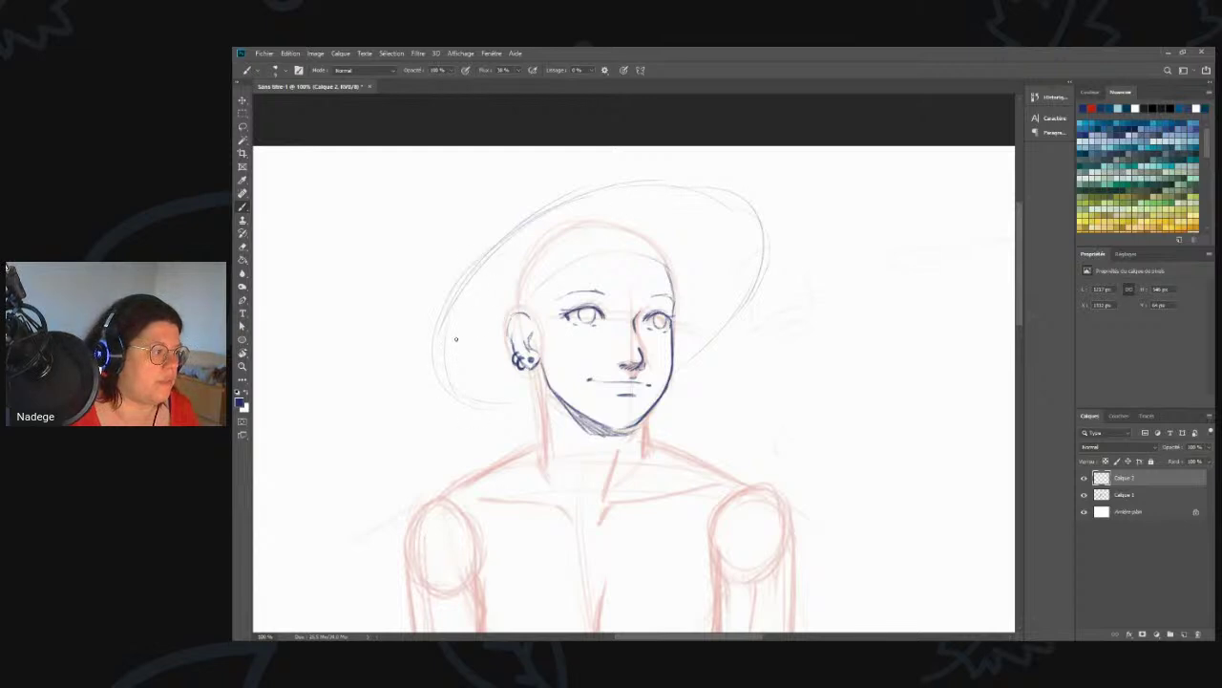
left_click_drag(445, 313, 449, 397)
left_click_drag(520, 429, 468, 424)
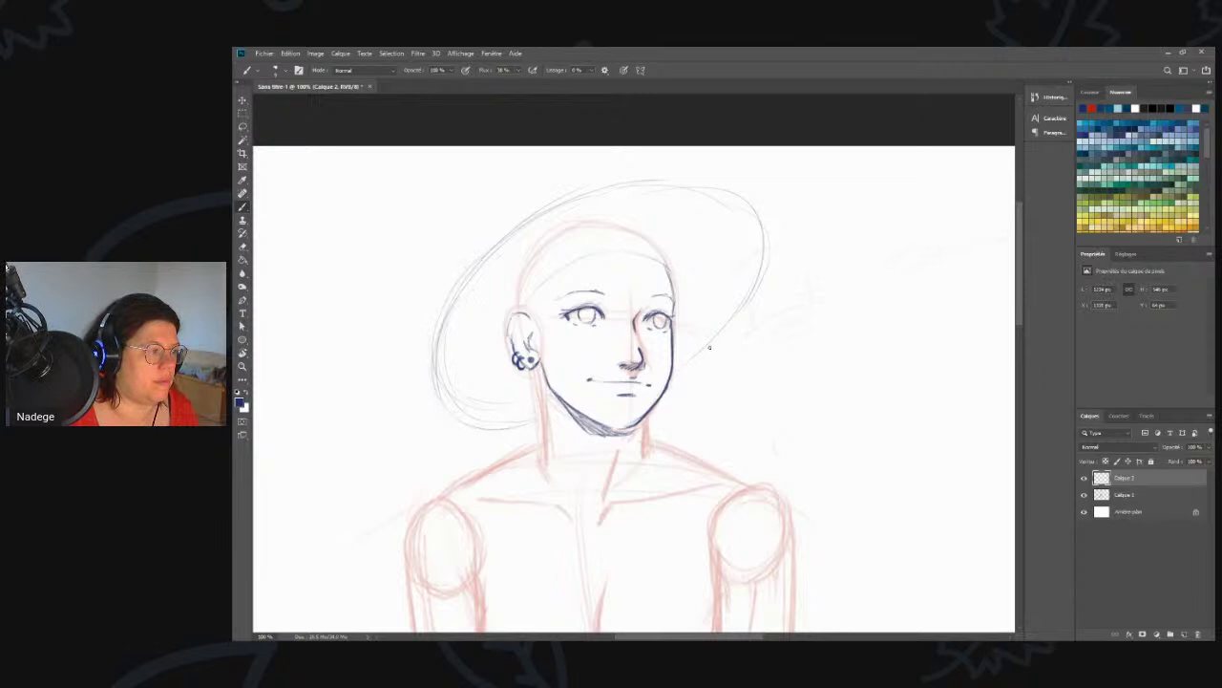
left_click_drag(744, 305, 687, 355)
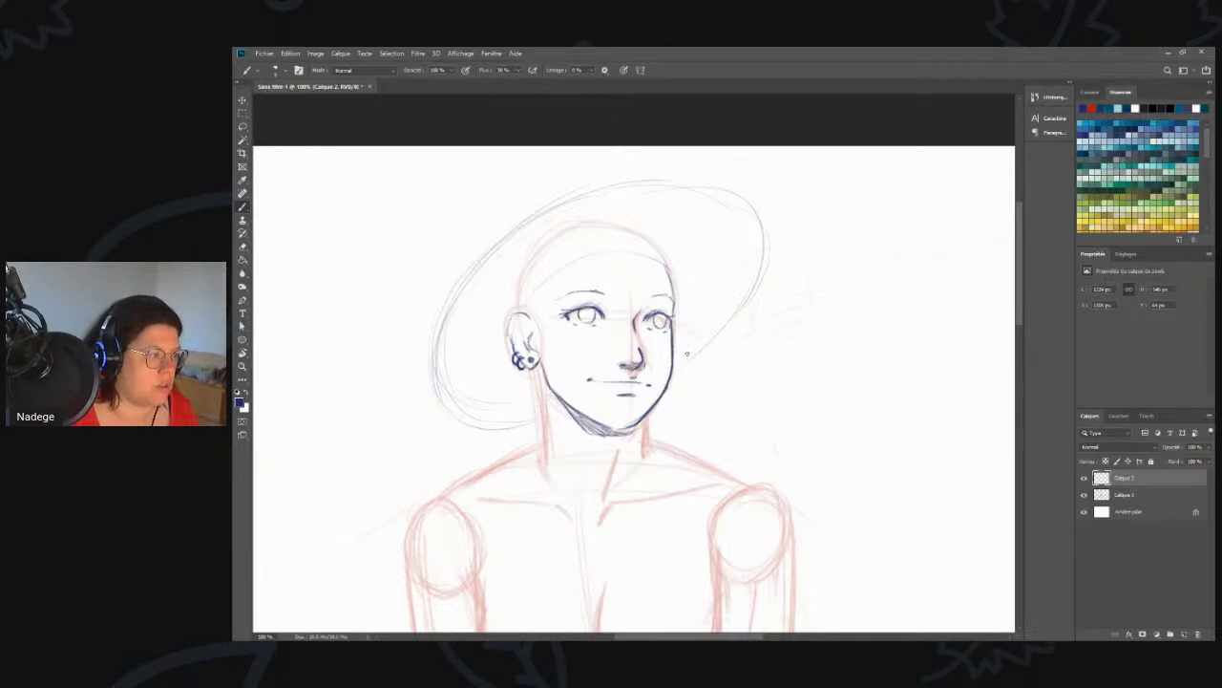
mouse_move(638, 398)
left_mouse_down()
mouse_move(533, 434)
mouse_move(473, 430)
left_mouse_up()
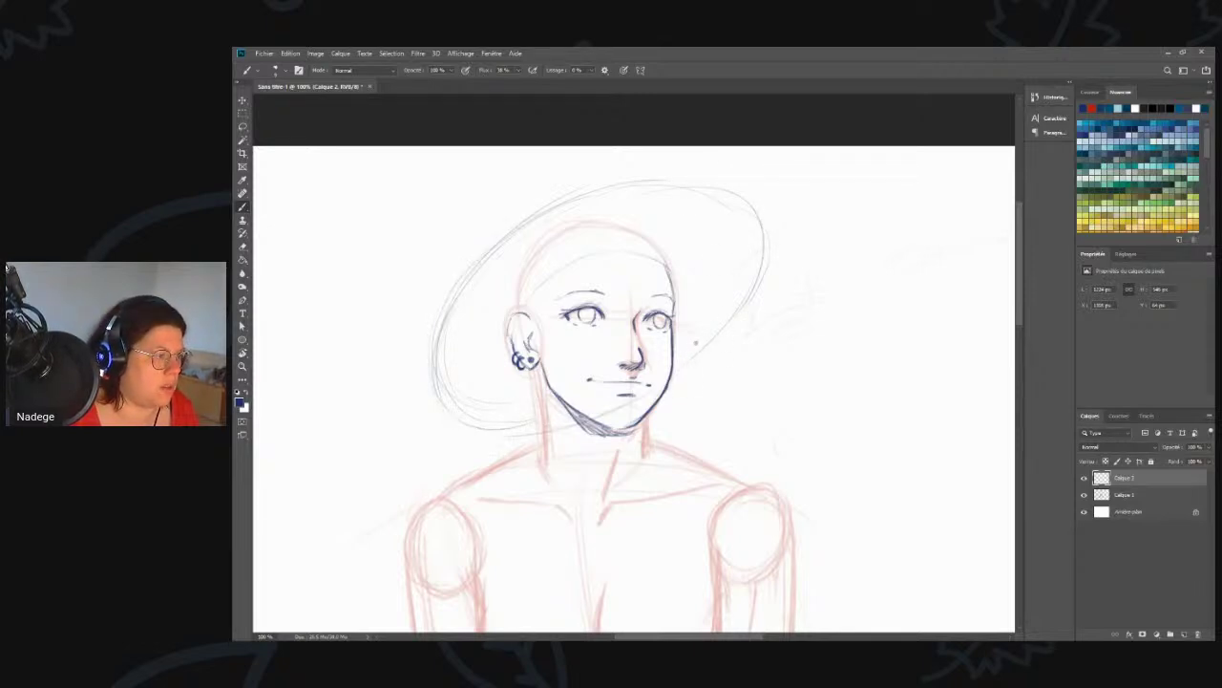
left_click_drag(669, 174, 527, 219)
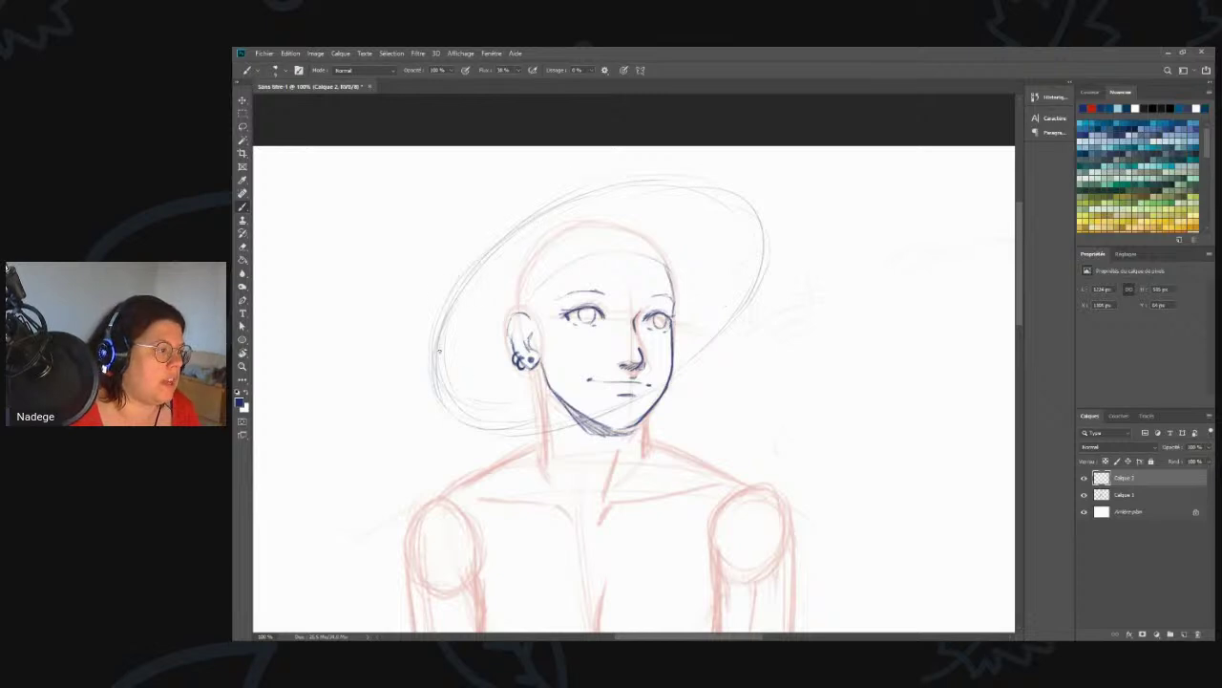
- Reduce the eraser size and erase the brim line that crosses the lower face
key("e")
right_click(791, 279)
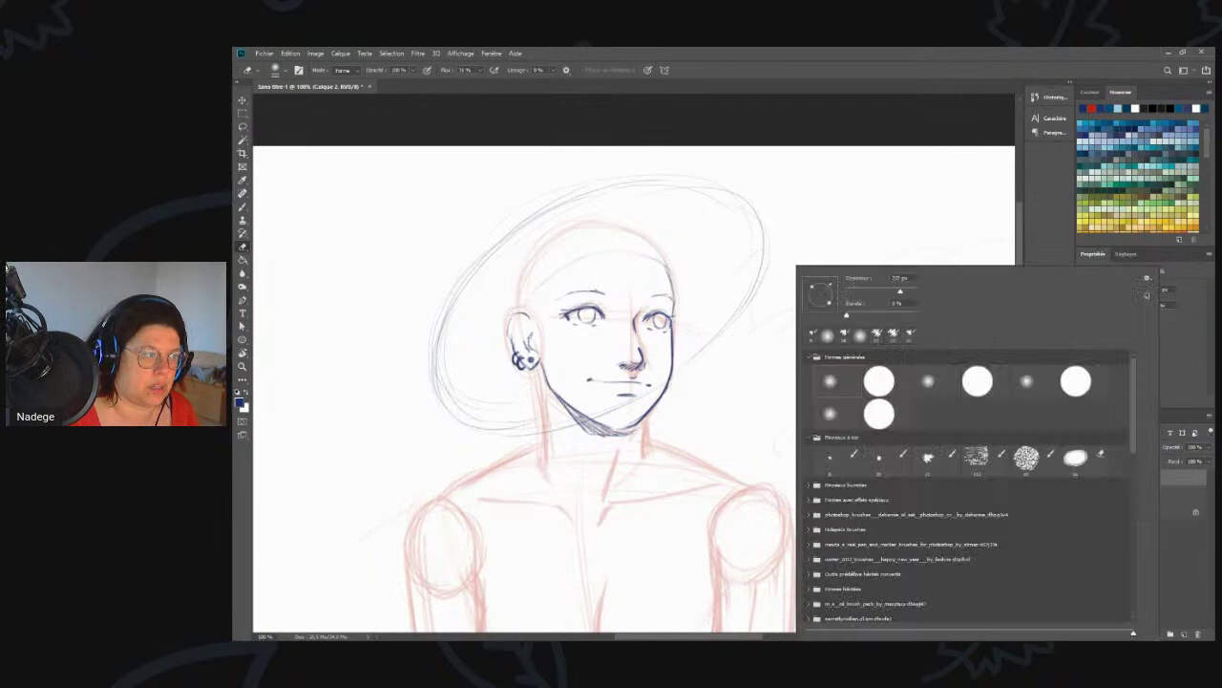
left_click_drag(901, 291, 860, 291)
left_click_drag(643, 393, 617, 407)
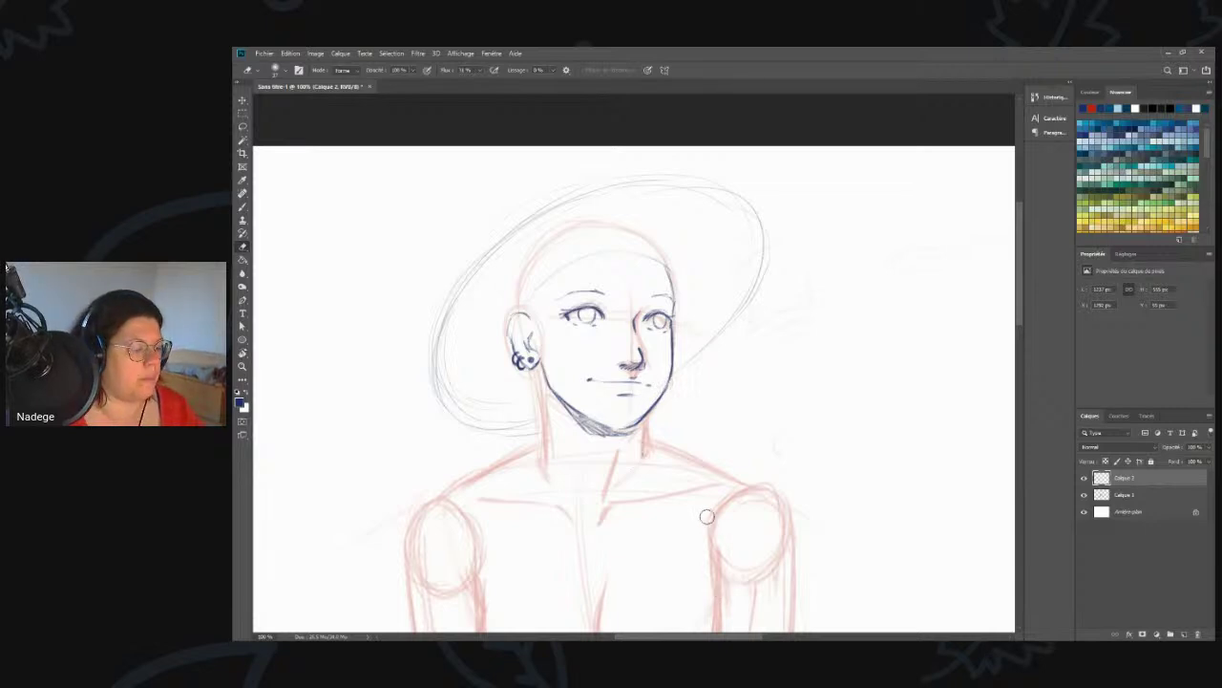
key("b")
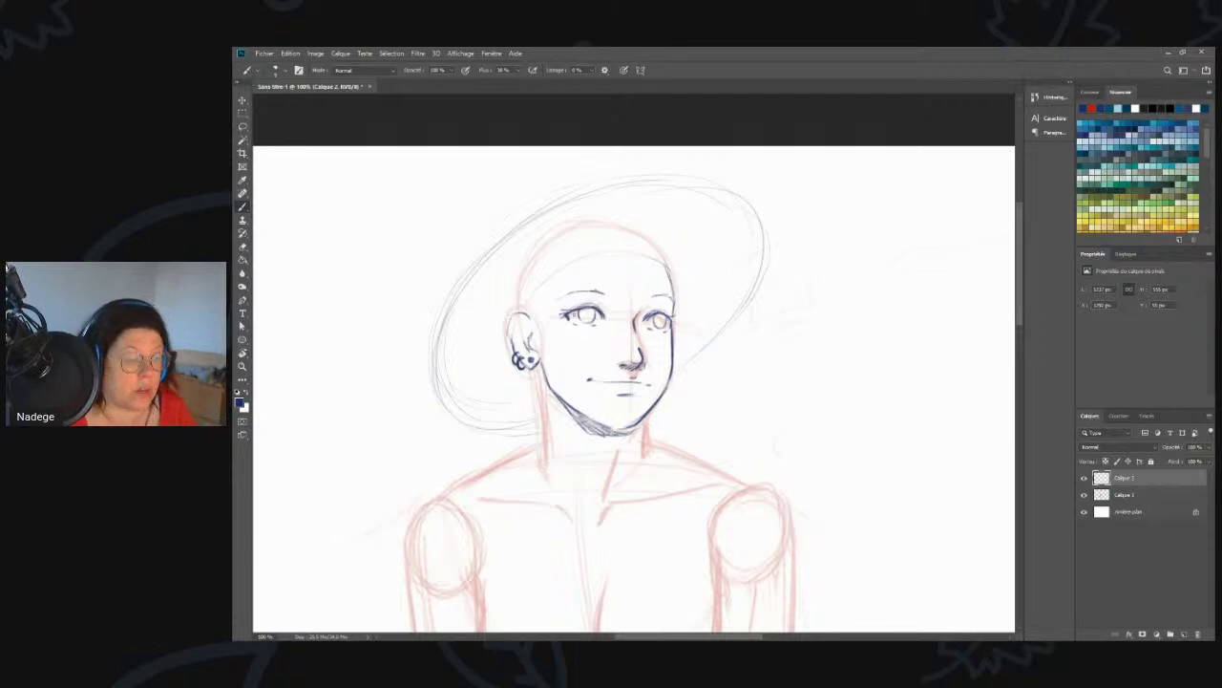
mouse_move(783, 461)
left_mouse_down()
mouse_move(770, 405)
mouse_move(753, 413)
left_mouse_up()
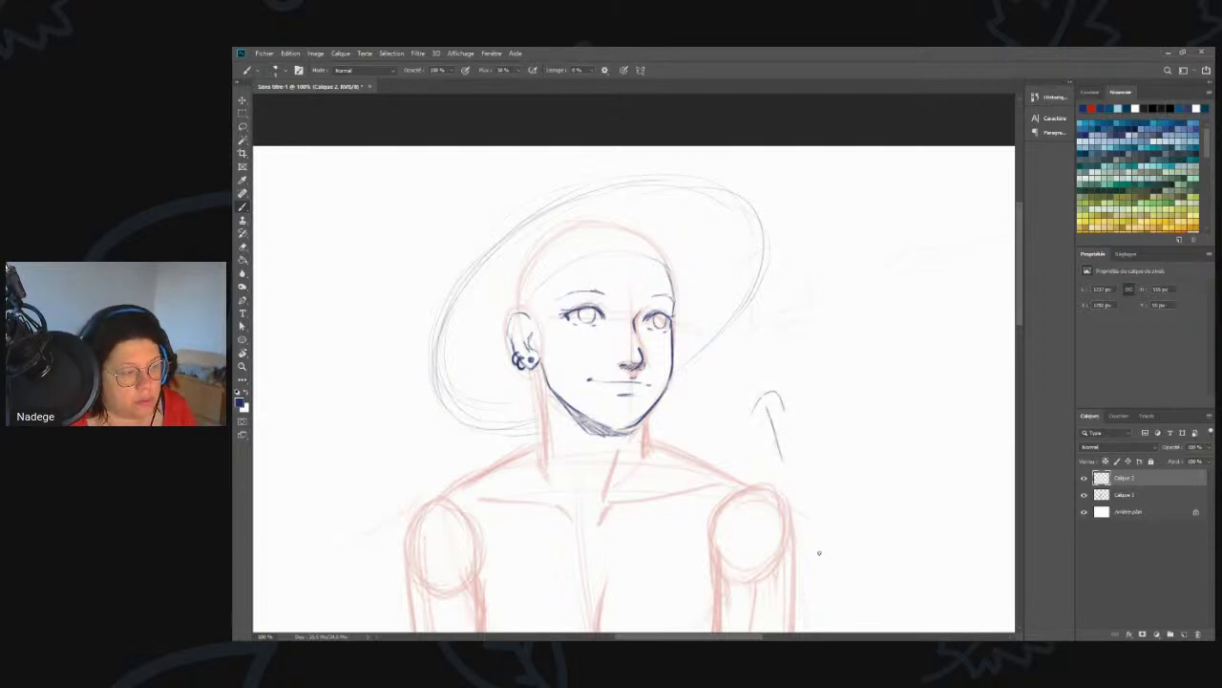
key("ctrl+z")
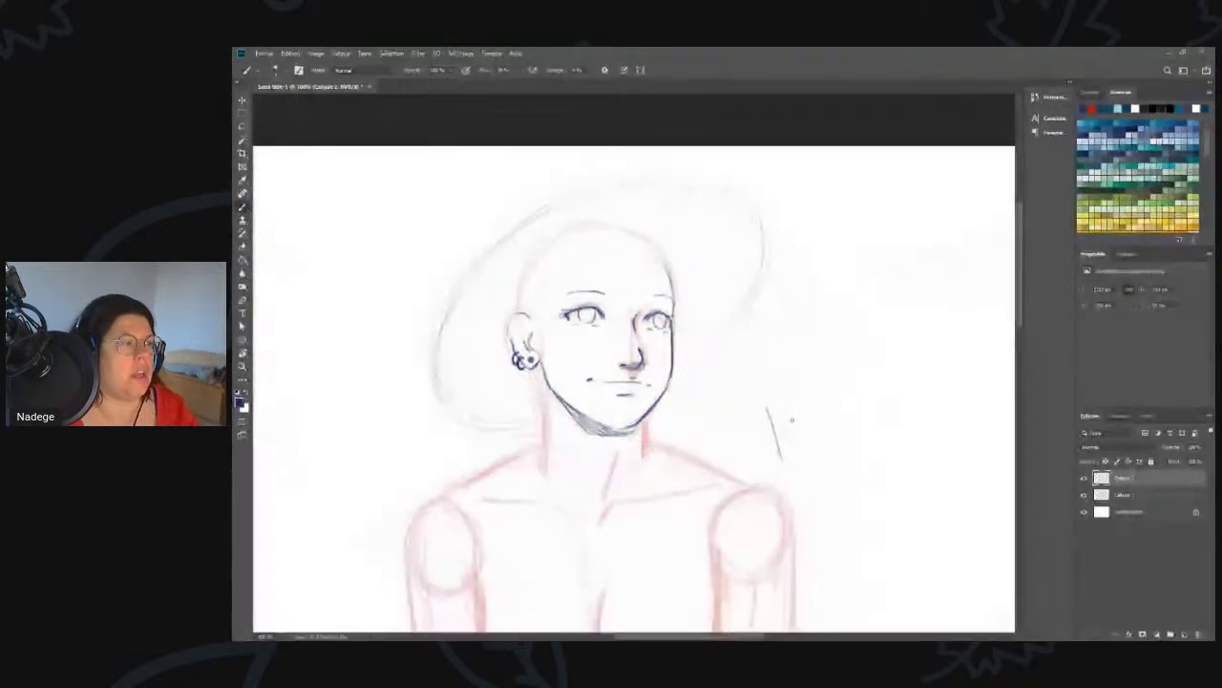
key("ctrl+z")
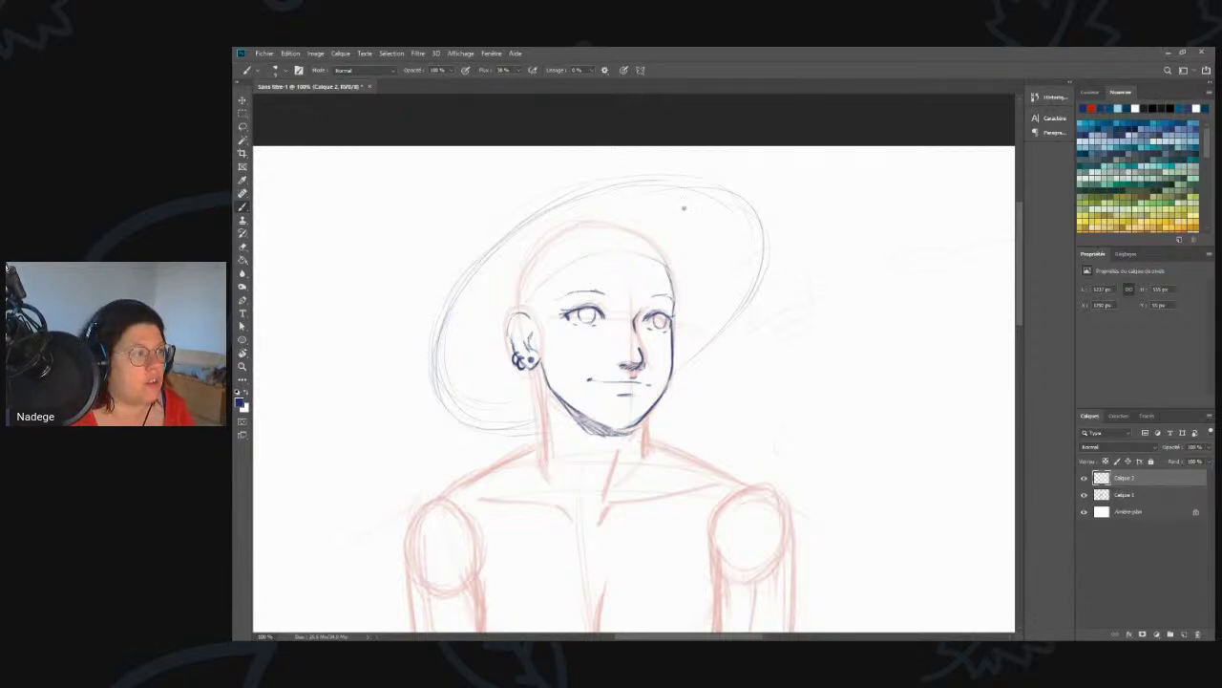
- Trace the hat brim in dark blue, from its raised far edge across the skull to below the ear and around to the far cheek
mouse_move(734, 194)
left_mouse_down()
mouse_move(707, 188)
mouse_move(744, 206)
mouse_move(672, 185)
mouse_move(726, 193)
mouse_move(660, 188)
mouse_move(631, 201)
mouse_move(656, 189)
mouse_move(461, 312)
mouse_move(435, 351)
mouse_move(451, 332)
mouse_move(436, 386)
mouse_move(439, 348)
mouse_move(554, 261)
mouse_move(685, 188)
mouse_move(600, 221)
mouse_move(704, 193)
mouse_move(657, 188)
mouse_move(509, 296)
left_mouse_up()
mouse_move(569, 250)
left_mouse_down()
mouse_move(437, 336)
mouse_move(429, 381)
mouse_move(438, 342)
mouse_move(445, 413)
mouse_move(475, 435)
left_mouse_up()
mouse_move(432, 369)
left_mouse_down()
mouse_move(451, 418)
mouse_move(495, 431)
mouse_move(534, 417)
left_mouse_up()
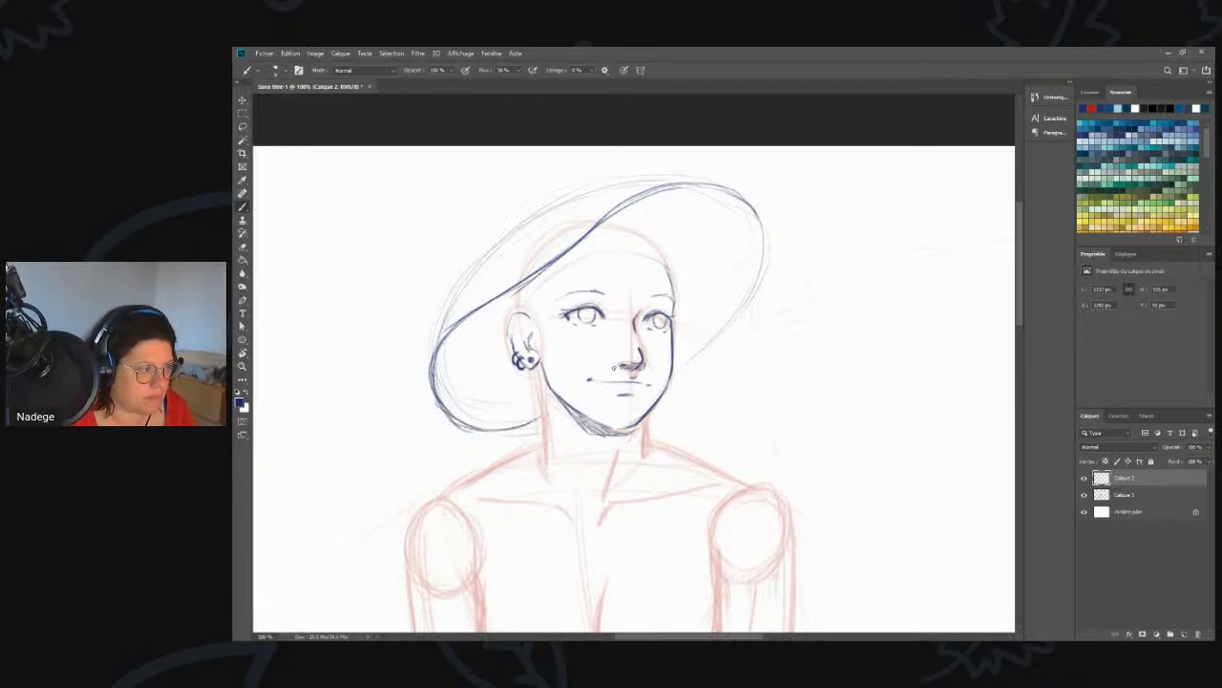
mouse_move(671, 336)
left_mouse_down()
mouse_move(755, 296)
mouse_move(725, 313)
mouse_move(764, 239)
mouse_move(700, 323)
mouse_move(719, 317)
mouse_move(667, 344)
left_mouse_up()
mouse_move(546, 418)
left_mouse_down()
mouse_move(489, 435)
mouse_move(447, 422)
left_mouse_up()
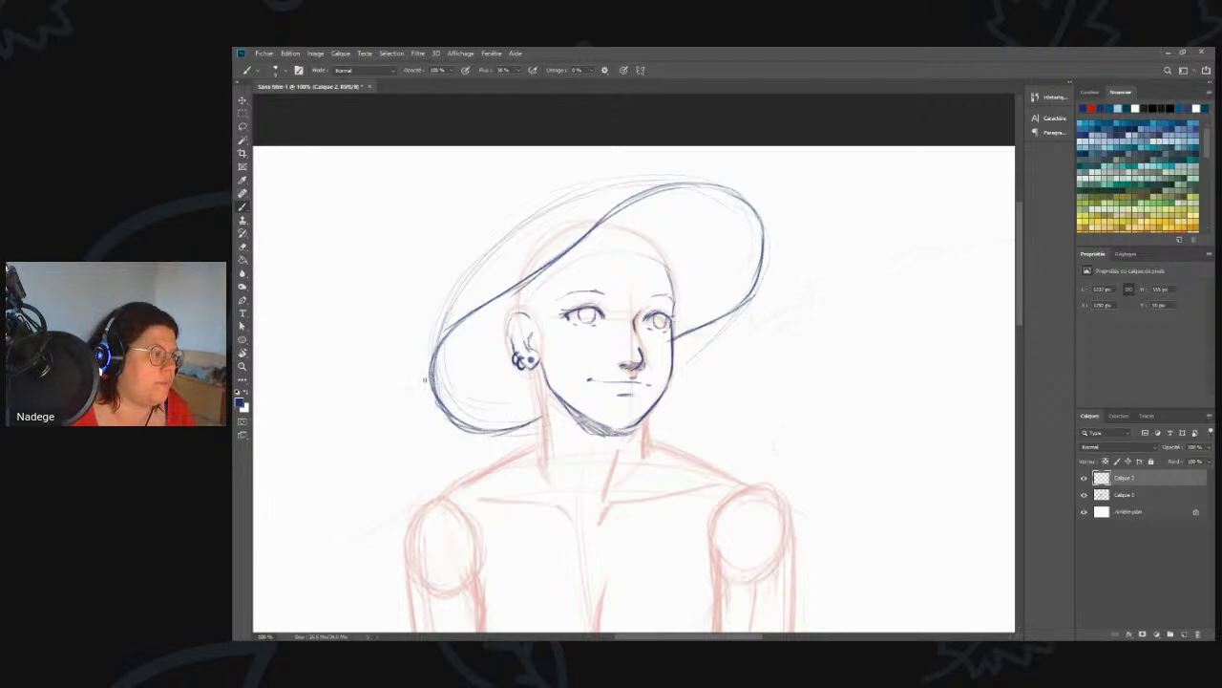
- Erase the leftover sketch lines outside the traced brim and reinforce its edge where it crosses the skull
key("e")
mouse_move(685, 176)
left_mouse_down()
mouse_move(533, 222)
mouse_move(575, 194)
mouse_move(400, 341)
mouse_move(628, 168)
mouse_move(422, 322)
mouse_move(597, 178)
left_mouse_up()
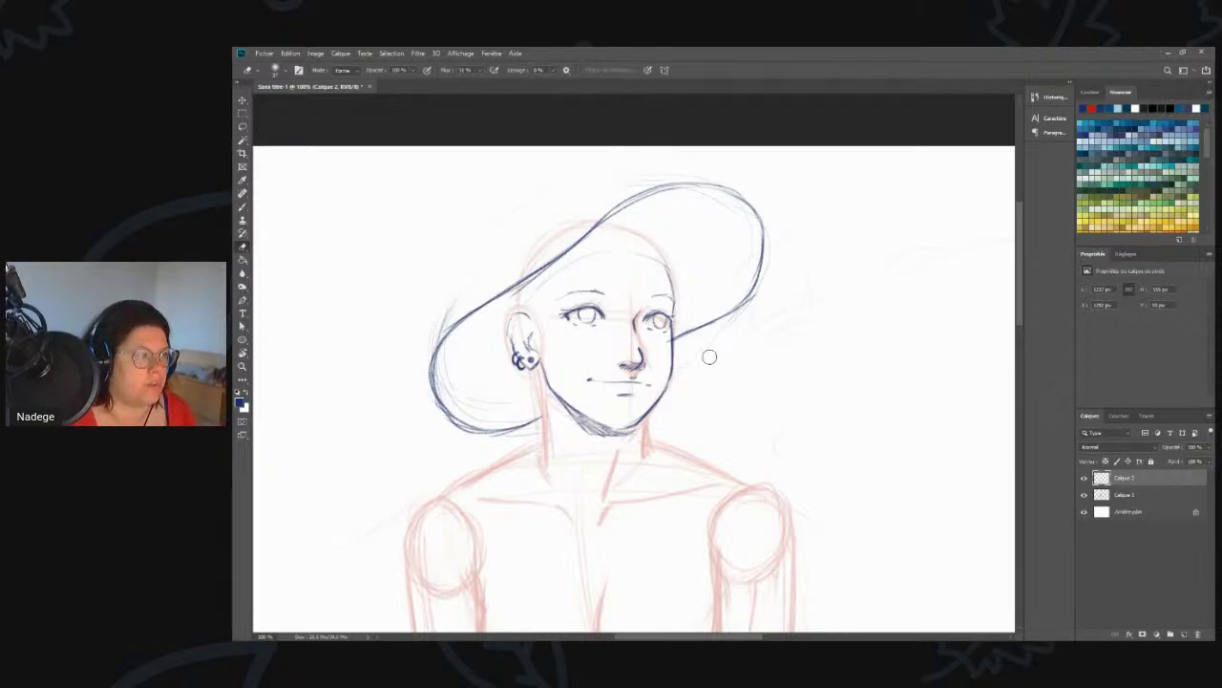
key("b")
left_click_drag(497, 294, 592, 229)
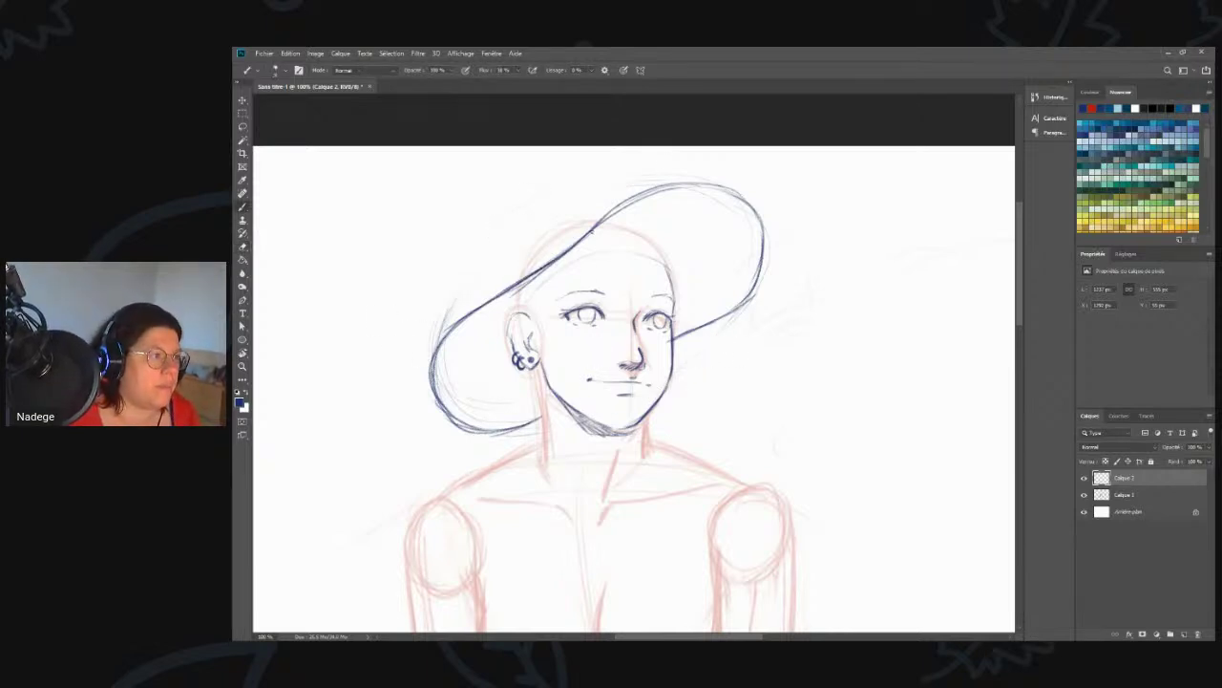
- Choose a thicker brush and thicken the brim's upper edge from the raised far end down to the near side
right_click(754, 267)
left_click_drag(814, 292, 819, 291)
left_click_drag(738, 198, 659, 186)
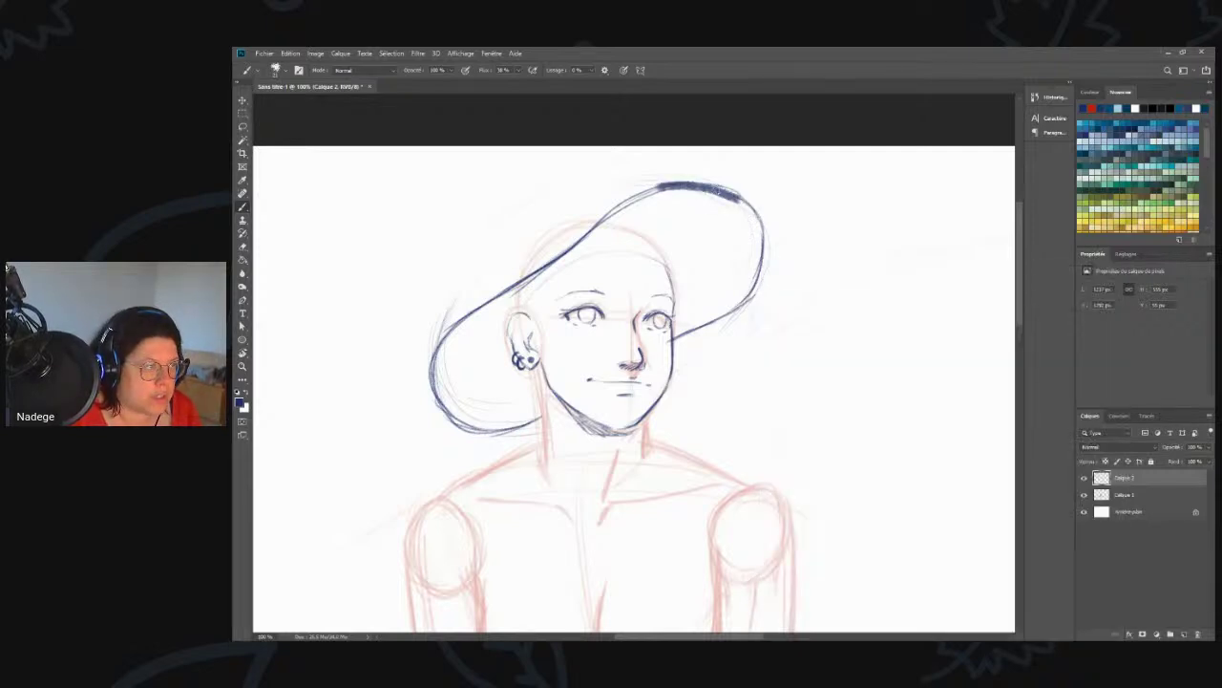
key("ctrl+z")
mouse_move(725, 189)
left_mouse_down()
mouse_move(669, 184)
mouse_move(629, 202)
mouse_move(640, 196)
mouse_move(506, 284)
left_mouse_up()
mouse_move(597, 227)
left_mouse_down()
mouse_move(467, 309)
mouse_move(438, 356)
mouse_move(443, 408)
mouse_move(466, 318)
mouse_move(456, 328)
mouse_move(627, 201)
mouse_move(554, 258)
mouse_move(608, 208)
left_mouse_up()
left_click_drag(746, 198, 762, 250)
mouse_move(613, 203)
left_mouse_down()
mouse_move(545, 269)
mouse_move(437, 334)
mouse_move(447, 328)
mouse_move(425, 362)
mouse_move(429, 393)
left_mouse_up()
mouse_move(432, 348)
left_mouse_down()
mouse_move(456, 426)
mouse_move(439, 406)
left_mouse_up()
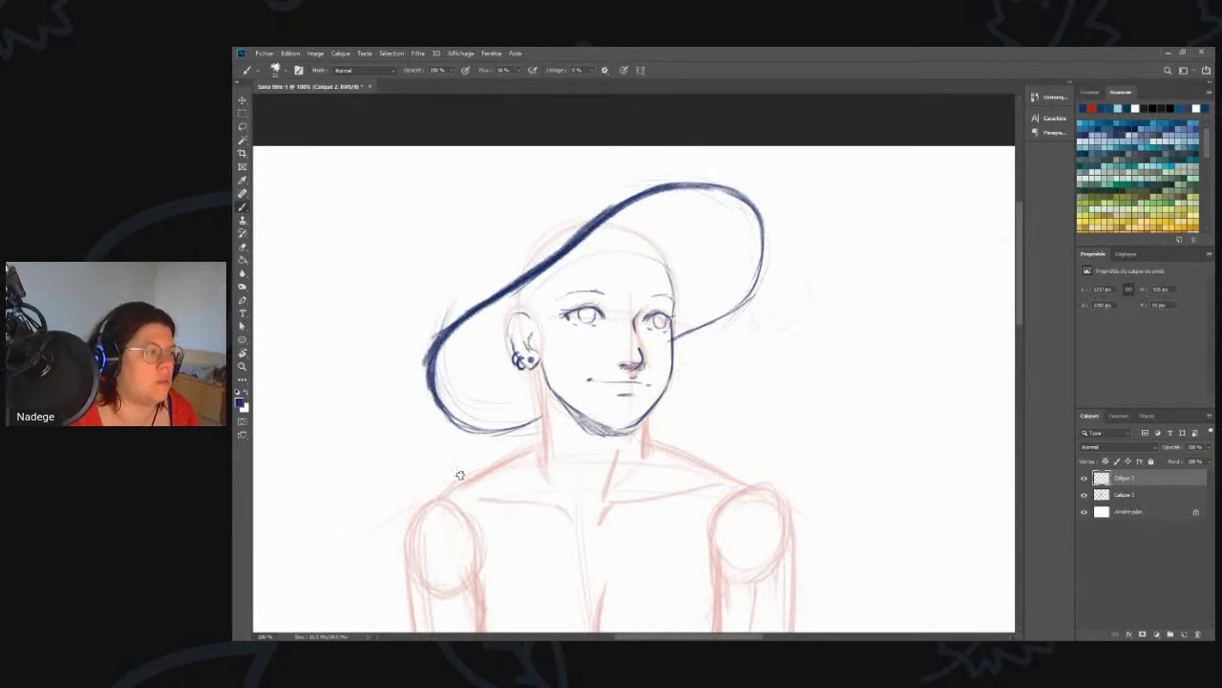
- Choose a thin brush, draw the hat's inner edge curving across the forehead, and start the hair at the near temple
right_click(702, 335)
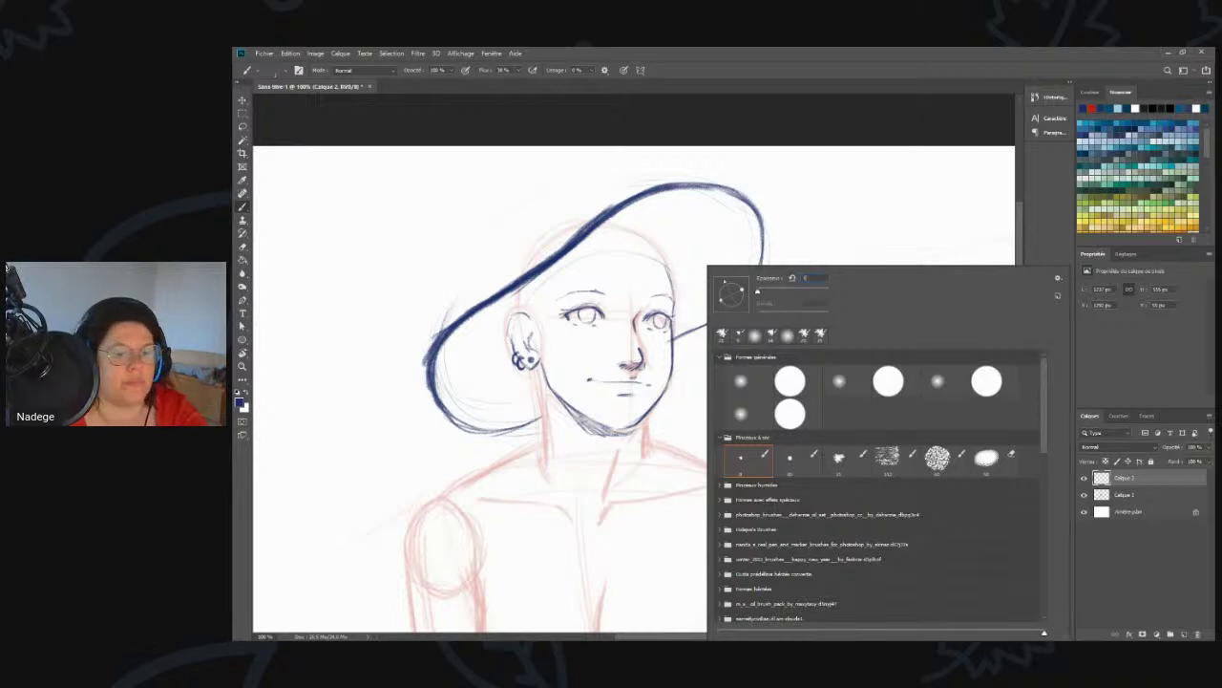
double_click(748, 460)
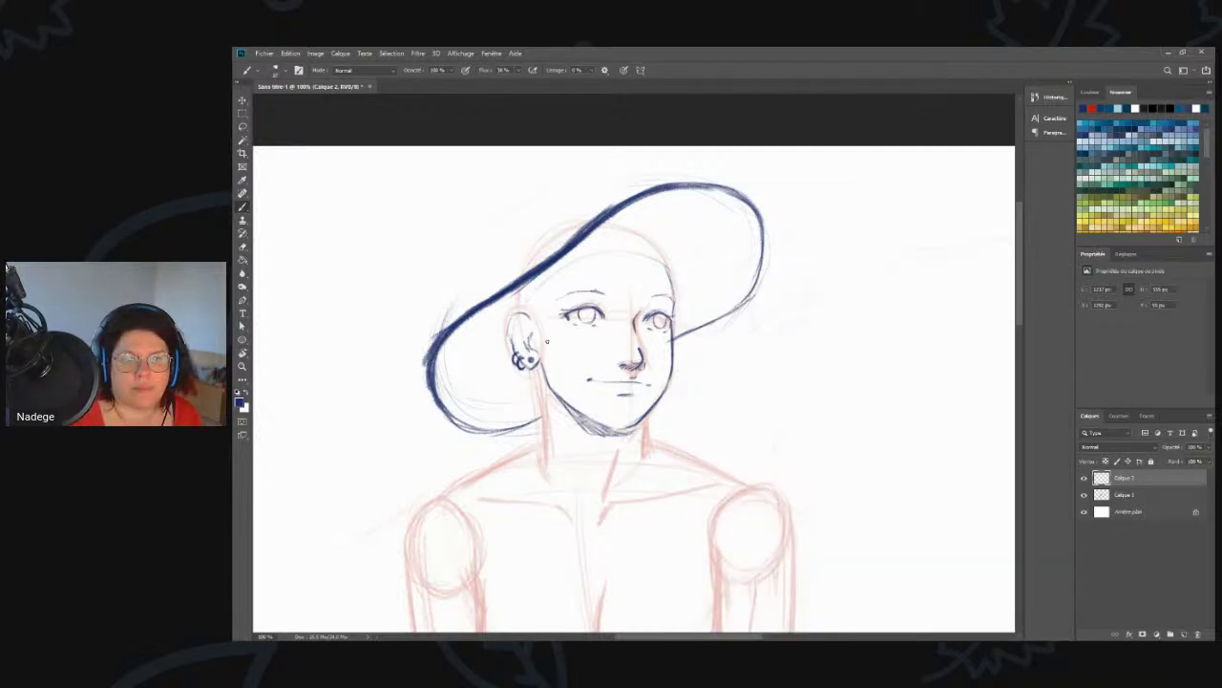
mouse_move(521, 313)
left_mouse_down()
mouse_move(549, 279)
mouse_move(612, 251)
mouse_move(666, 267)
left_mouse_up()
left_click_drag(578, 261, 522, 309)
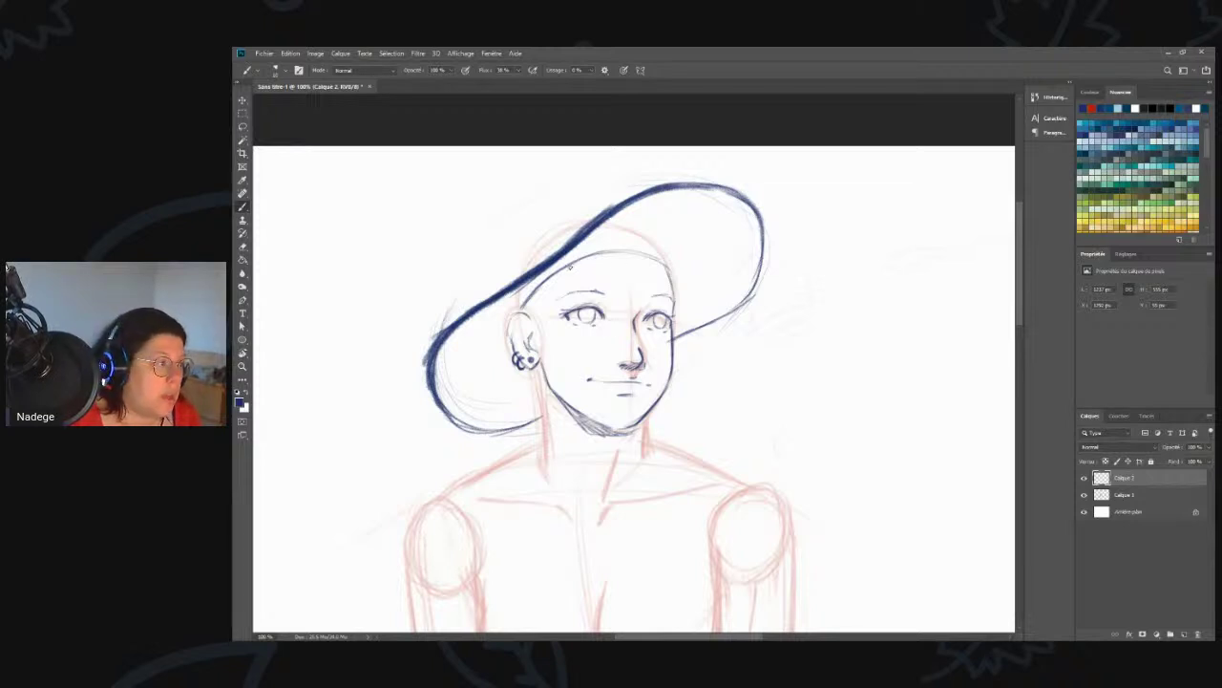
left_click_drag(564, 272, 557, 300)
- Erase the dark blue ear and earrings
key("e")
mouse_move(508, 337)
left_mouse_down()
mouse_move(533, 313)
mouse_move(525, 365)
mouse_move(538, 342)
left_mouse_up()
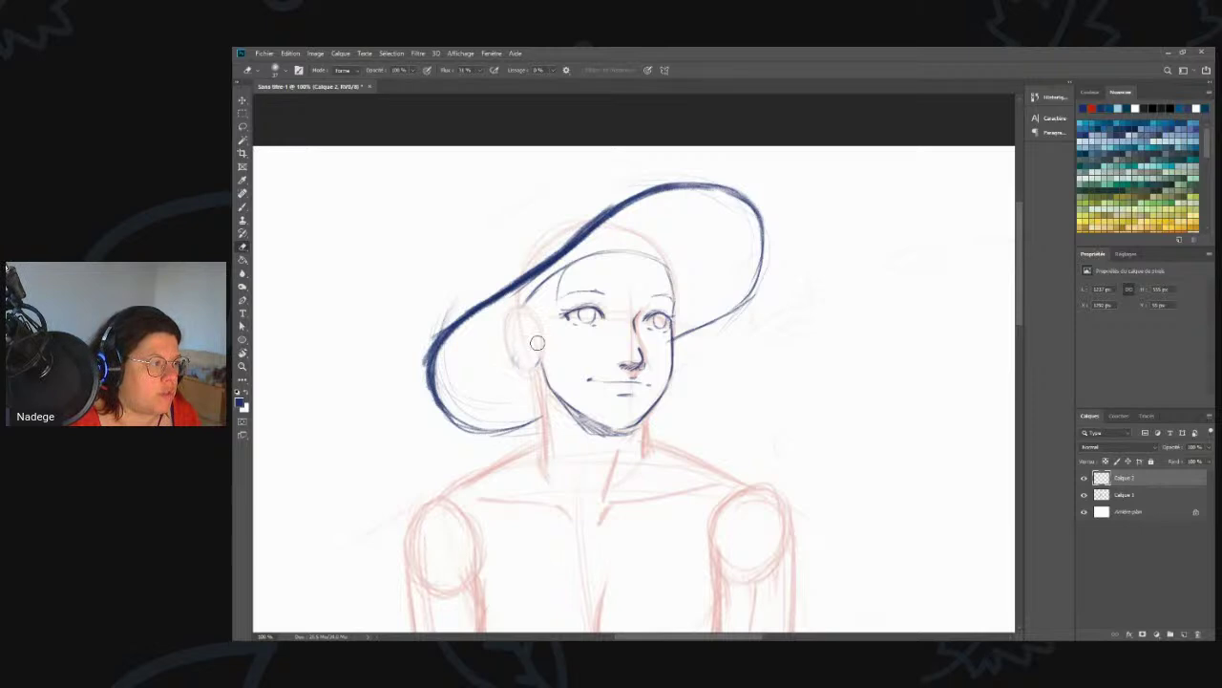
- Draw long hair strands from the near temple down beside the cheek to the shoulder, and begin the outer hair contour over the ear
key("b")
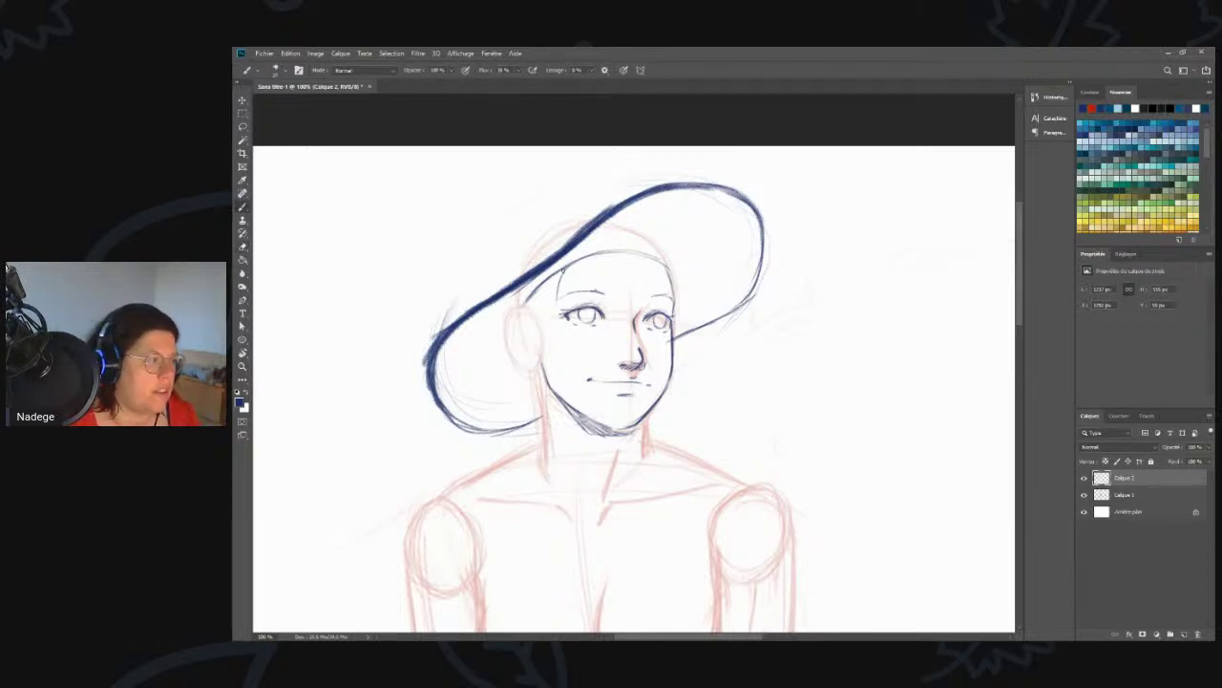
left_click_drag(563, 271, 545, 416)
mouse_move(550, 362)
left_mouse_down()
mouse_move(540, 432)
mouse_move(524, 450)
mouse_move(537, 445)
left_mouse_up()
left_click_drag(558, 291, 544, 412)
mouse_move(548, 369)
left_mouse_down()
mouse_move(532, 450)
mouse_move(536, 414)
mouse_move(521, 432)
left_mouse_up()
key("e")
key("b")
left_click_drag(551, 275, 514, 456)
left_click_drag(537, 334, 529, 414)
left_click_drag(541, 310, 533, 388)
mouse_move(546, 287)
left_mouse_down()
mouse_move(519, 453)
mouse_move(527, 301)
mouse_move(510, 332)
mouse_move(510, 376)
left_mouse_up()
left_click_drag(519, 318, 512, 330)
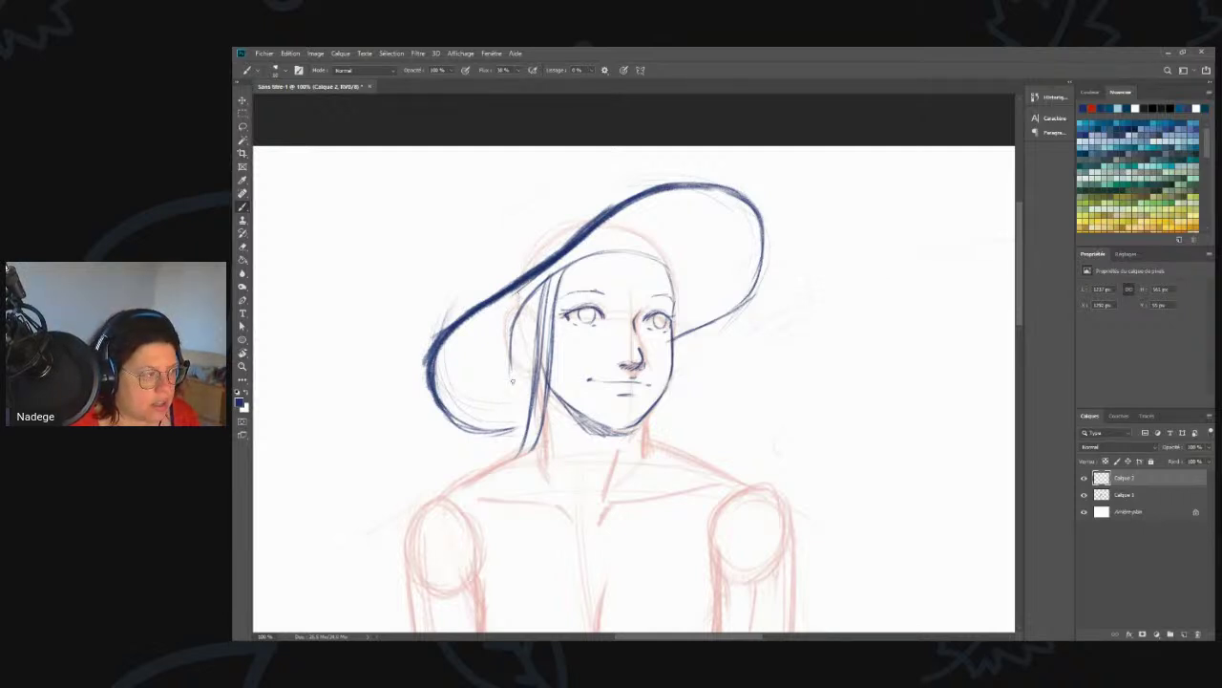
- Fill the near-side hair with long strands down to the shoulder and shade the hair over the forehead beside the temple
left_click_drag(518, 313, 510, 403)
mouse_move(511, 351)
left_mouse_down()
mouse_move(507, 435)
mouse_move(489, 470)
left_mouse_up()
mouse_move(511, 351)
left_mouse_down()
mouse_move(501, 441)
mouse_move(505, 409)
left_mouse_up()
left_click_drag(523, 308, 510, 435)
left_click_drag(515, 392, 495, 466)
left_click_drag(521, 335, 497, 464)
left_click_drag(533, 296, 521, 426)
left_click_drag(523, 338, 505, 464)
left_click_drag(540, 292, 521, 312)
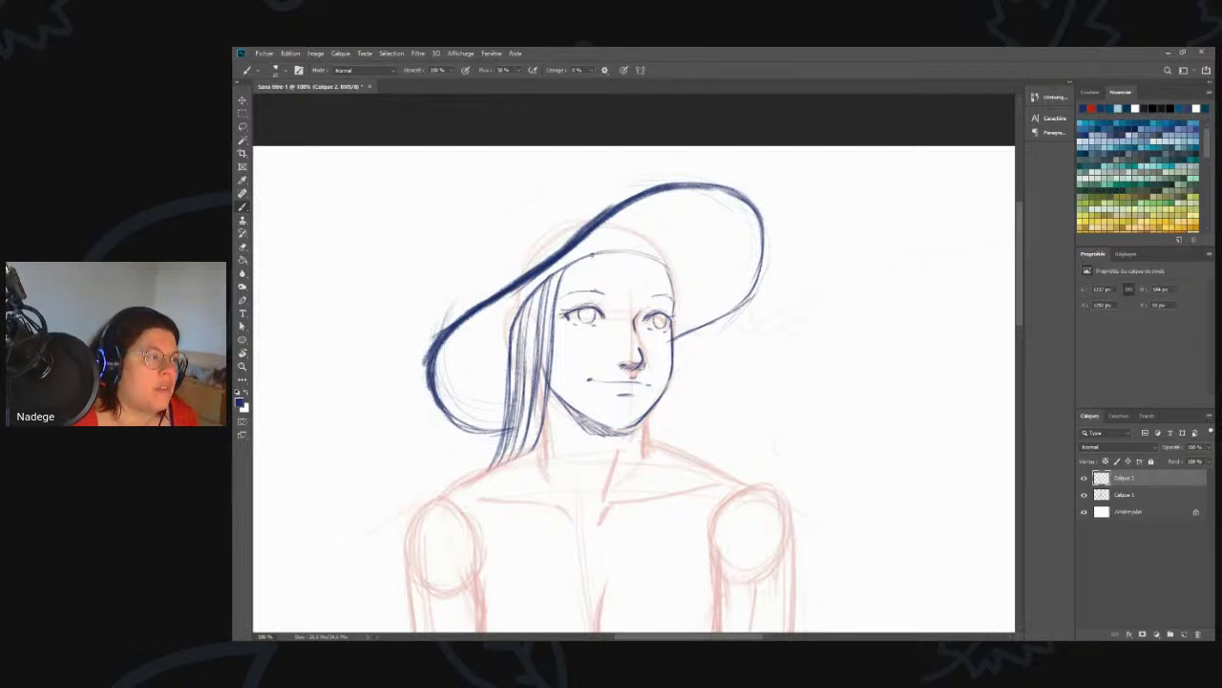
mouse_move(579, 262)
left_mouse_down()
mouse_move(560, 292)
mouse_move(571, 277)
left_mouse_up()
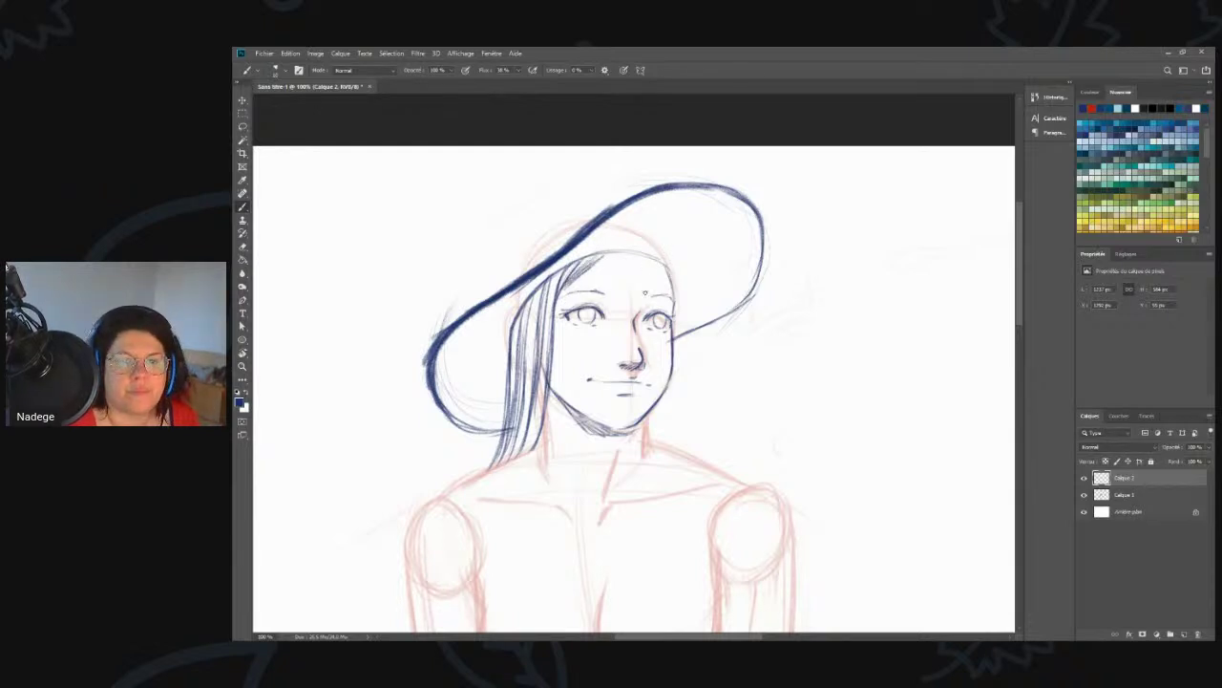
- Draw the far-side hair with long strands from the forehead past the cheek down to the far shoulder
left_click_drag(660, 260, 683, 321)
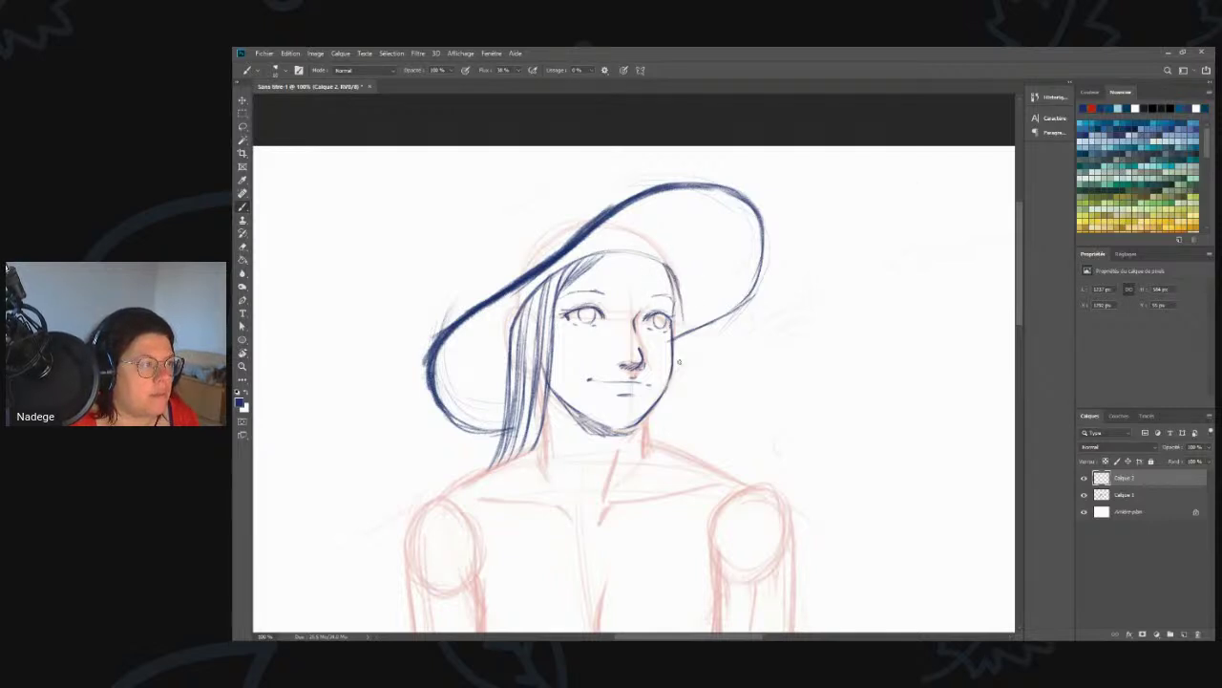
mouse_move(649, 259)
left_mouse_down()
mouse_move(676, 312)
mouse_move(652, 254)
mouse_move(676, 352)
mouse_move(685, 322)
mouse_move(684, 354)
left_mouse_up()
left_click_drag(676, 275, 690, 372)
mouse_move(684, 315)
left_mouse_down()
mouse_move(693, 391)
mouse_move(726, 478)
mouse_move(701, 418)
left_mouse_up()
left_click_drag(678, 293, 724, 466)
left_click_drag(679, 293, 689, 380)
left_click_drag(682, 327, 712, 445)
left_click_drag(676, 350, 707, 444)
left_click_drag(686, 399, 710, 461)
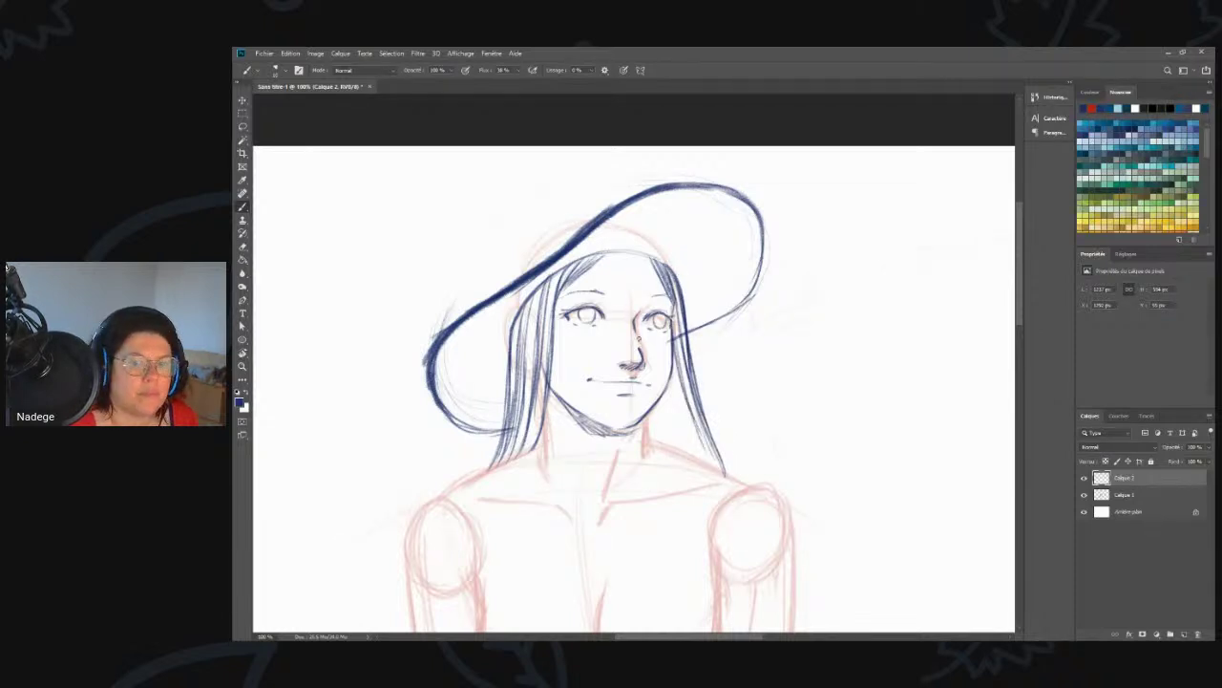
- Extend the far-side lock over the shoulder, curving it inward to a pointed tip on the chest
left_click_drag(708, 415, 724, 527)
left_click_drag(724, 476, 710, 565)
left_click_drag(722, 520, 692, 590)
left_click_drag(713, 486, 703, 556)
left_click_drag(714, 443, 706, 565)
left_click_drag(715, 503, 703, 581)
left_click_drag(714, 422, 692, 590)
mouse_move(712, 502)
left_mouse_down()
mouse_move(685, 378)
mouse_move(718, 527)
left_mouse_up()
left_click_drag(691, 399, 720, 548)
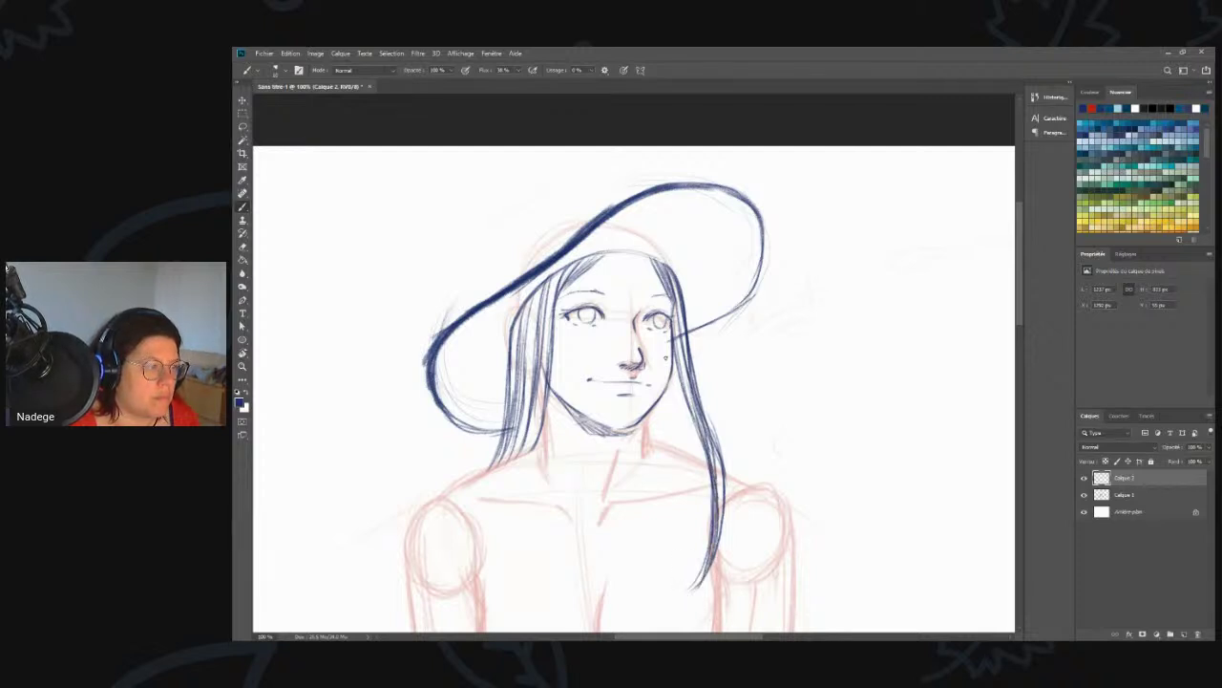
- Hatch the hair behind the far side of the neck and add loose strands around the far lock
mouse_move(674, 369)
left_mouse_down()
mouse_move(686, 454)
mouse_move(676, 449)
left_mouse_up()
left_click_drag(666, 399, 668, 448)
left_click_drag(676, 361, 690, 441)
left_click_drag(682, 390, 689, 461)
mouse_move(691, 353)
left_mouse_down()
mouse_move(699, 586)
mouse_move(680, 401)
mouse_move(695, 573)
left_mouse_up()
- Add loose hair strands on the near side, curving down over the neck and collarbone
left_click_drag(523, 320, 508, 428)
mouse_move(551, 310)
left_mouse_down()
mouse_move(544, 426)
mouse_move(516, 483)
left_mouse_up()
left_click_drag(548, 308, 556, 487)
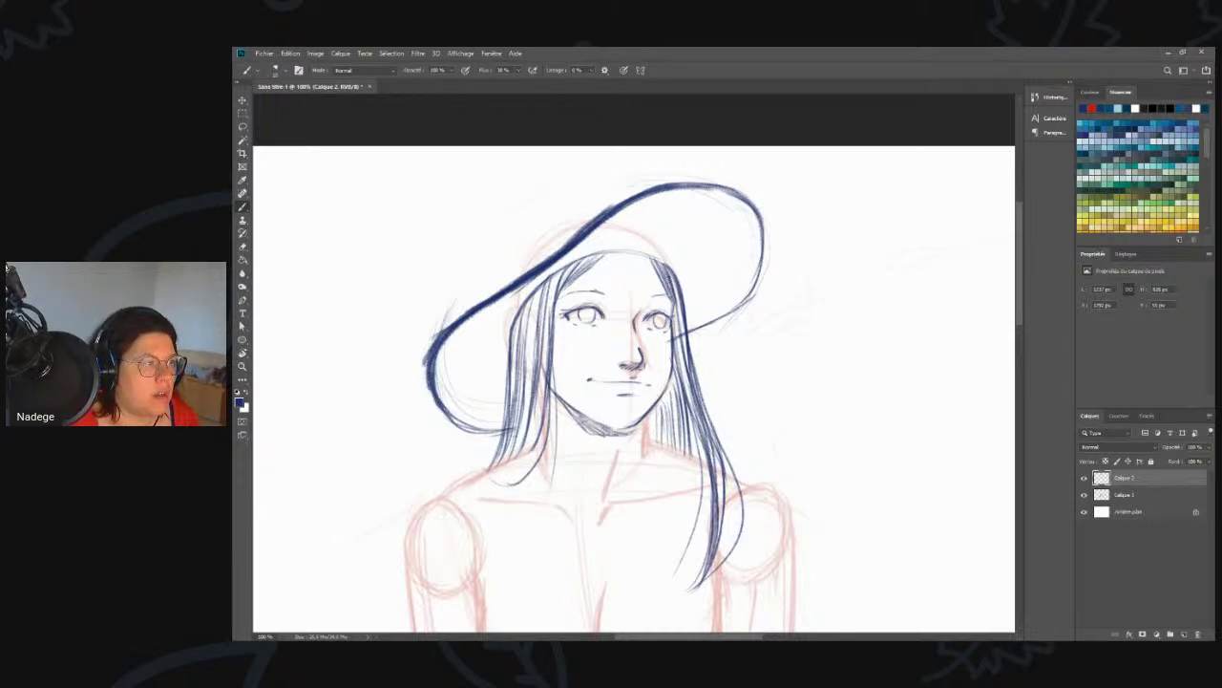
- Darken the hat's inner edge across the forehead, the hair at the far temple and the near-side hair's outer contour
mouse_move(655, 258)
left_mouse_down()
mouse_move(572, 264)
mouse_move(535, 288)
left_mouse_up()
left_click_drag(666, 268, 687, 330)
left_click_drag(521, 311, 507, 395)
left_click_drag(511, 346, 505, 420)
left_click_drag(509, 351, 503, 428)
left_click_drag(509, 346, 502, 371)
left_click_drag(540, 290, 508, 336)
mouse_move(543, 284)
left_mouse_down()
mouse_move(510, 326)
mouse_move(635, 252)
mouse_move(689, 279)
mouse_move(551, 274)
mouse_move(517, 313)
left_mouse_up()
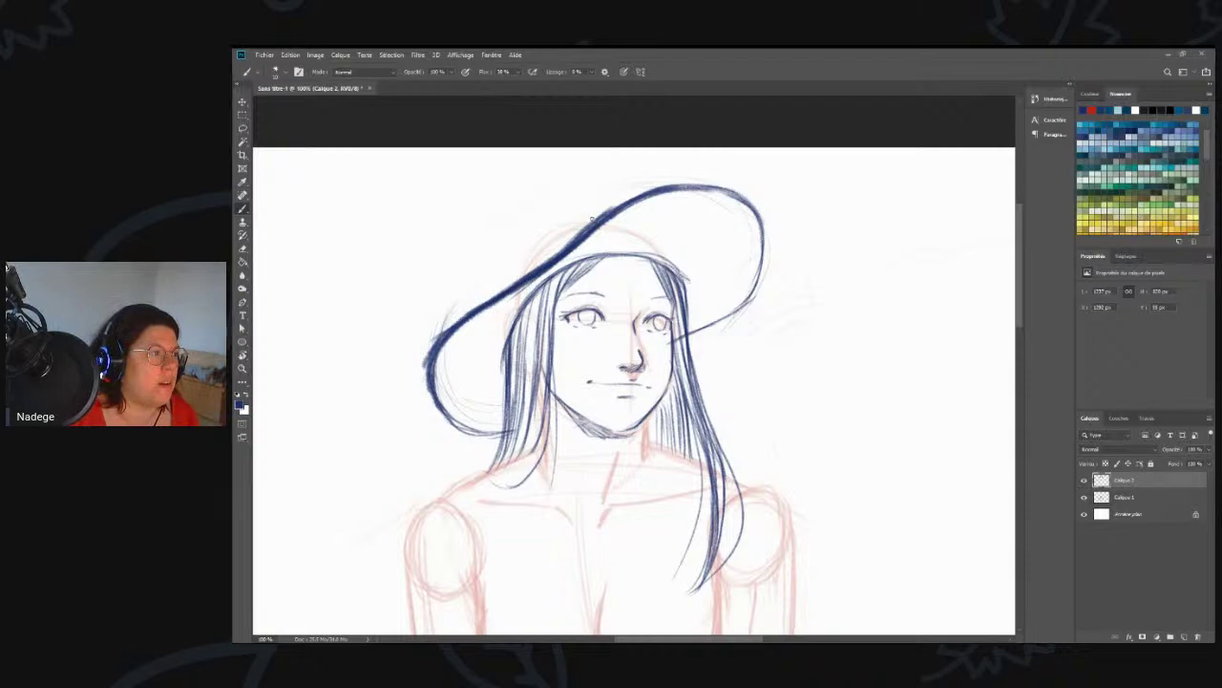
- Outline a curved hat band rising behind the brim above the near side of the head and fill it with dark hatching
left_click_drag(604, 216, 541, 244)
mouse_move(602, 216)
left_mouse_down()
mouse_move(533, 252)
mouse_move(510, 288)
mouse_move(594, 216)
mouse_move(527, 256)
mouse_move(513, 280)
left_mouse_up()
mouse_move(558, 233)
left_mouse_down()
mouse_move(525, 276)
mouse_move(542, 265)
left_mouse_up()
left_click_drag(586, 220, 506, 284)
left_click_drag(558, 239, 528, 275)
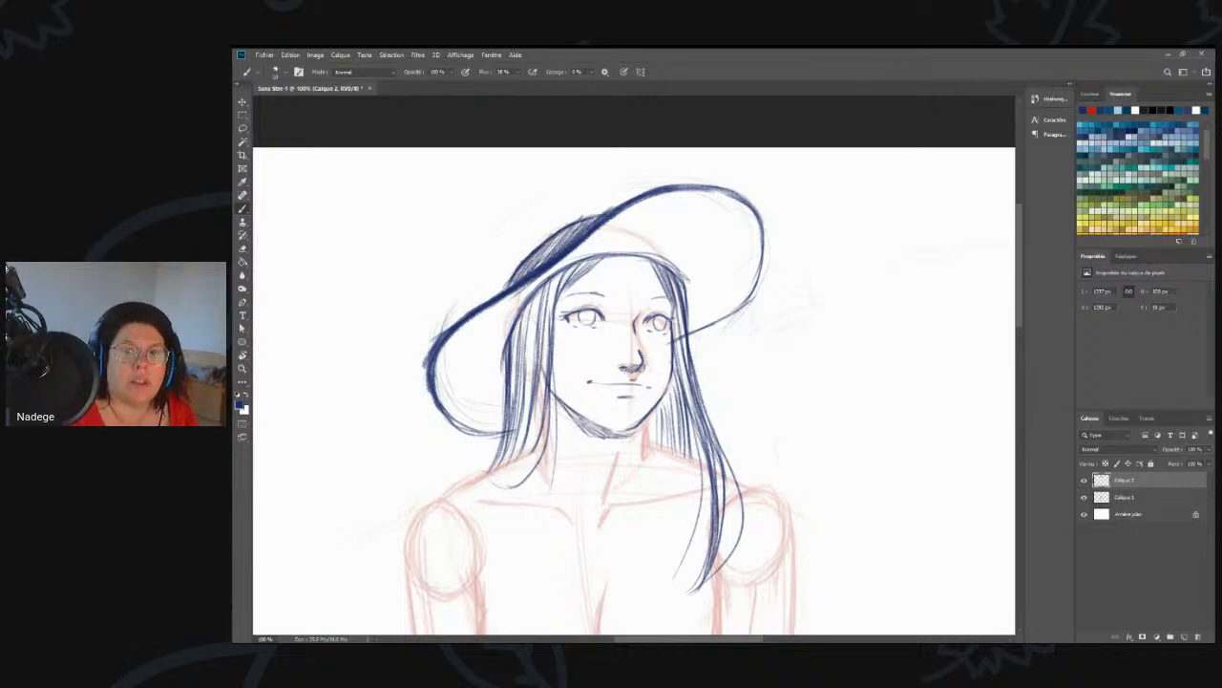
mouse_move(609, 215)
left_mouse_down()
mouse_move(571, 204)
mouse_move(520, 222)
left_mouse_up()
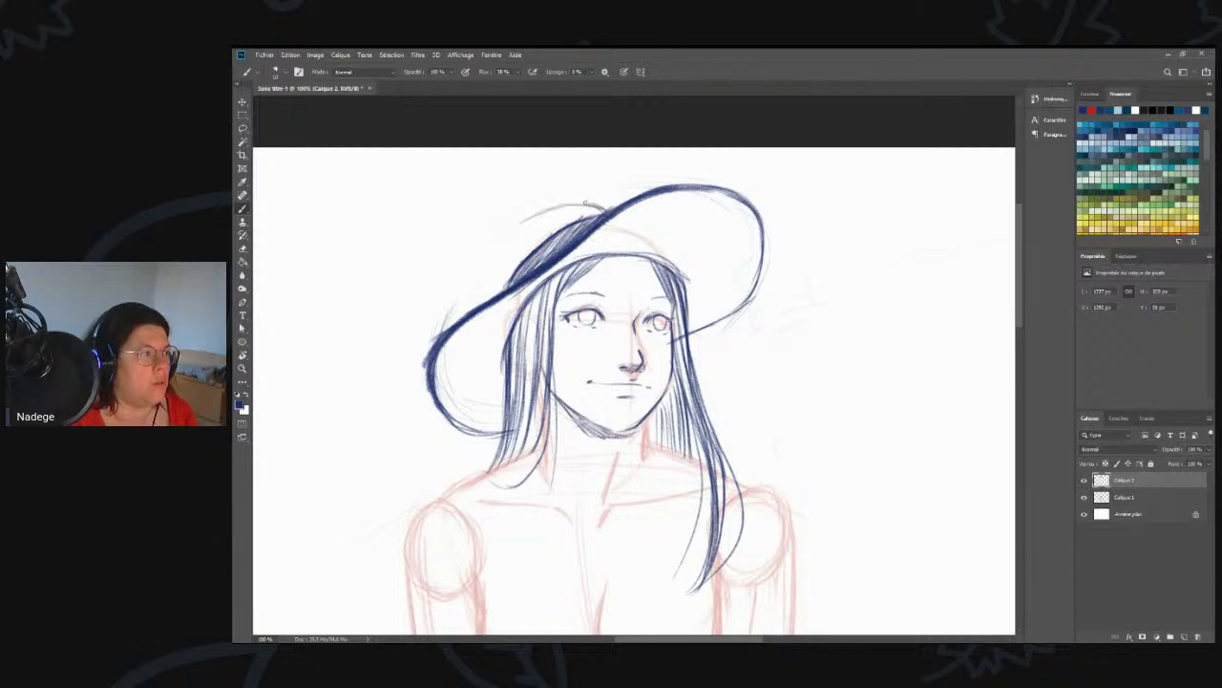
key("e")
left_click_drag(609, 208, 532, 217)
key("b")
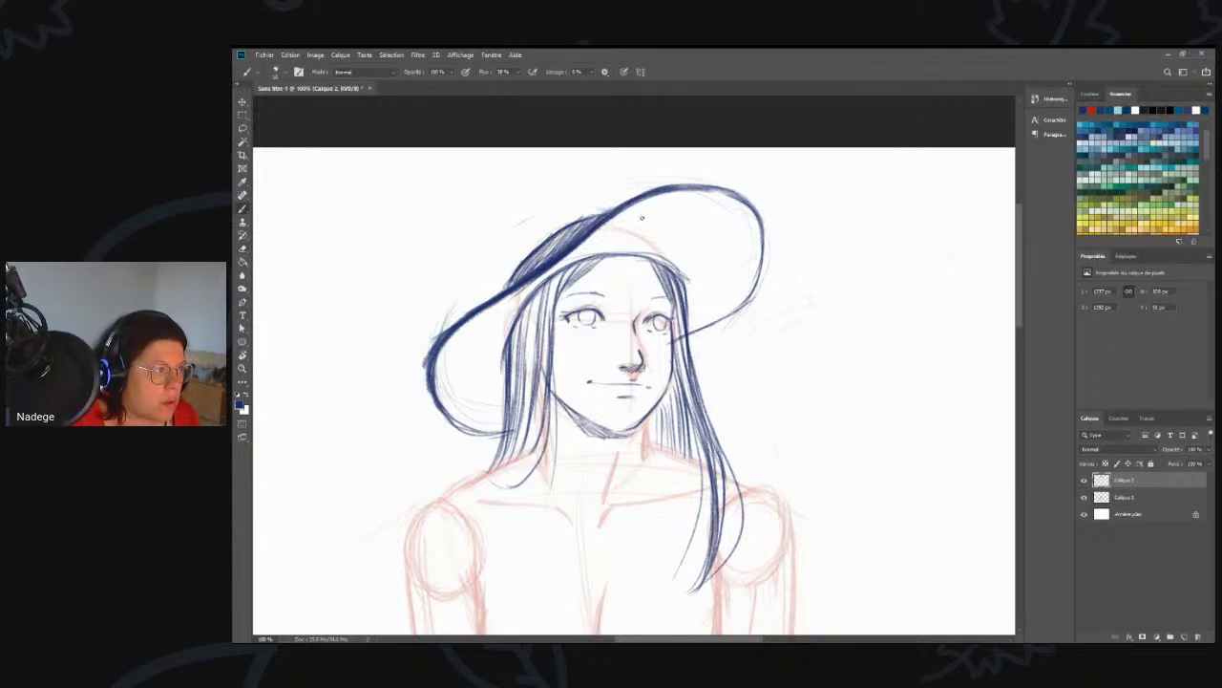
- Draw the hat's rounded crown behind the brim, from the raised brim edge down to the near side, reinforcing its outline and undoing stray strokes
mouse_move(620, 205)
left_mouse_down()
mouse_move(554, 201)
mouse_move(506, 240)
left_mouse_up()
key("ctrl+z")
key("ctrl+z")
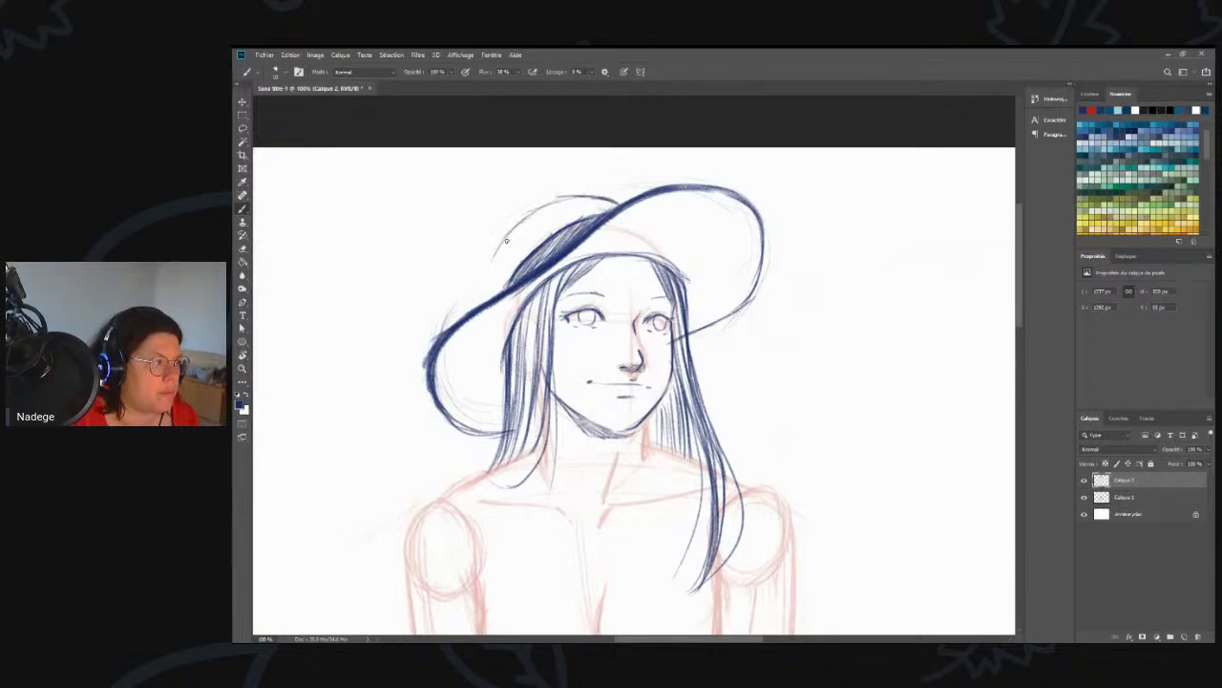
mouse_move(614, 202)
left_mouse_down()
mouse_move(515, 230)
mouse_move(499, 286)
left_mouse_up()
mouse_move(495, 280)
left_mouse_down()
mouse_move(552, 205)
mouse_move(525, 218)
mouse_move(593, 199)
left_mouse_up()
mouse_move(510, 230)
left_mouse_down()
mouse_move(495, 294)
mouse_move(512, 241)
mouse_move(547, 205)
mouse_move(621, 203)
mouse_move(518, 254)
mouse_move(591, 214)
mouse_move(529, 219)
mouse_move(487, 325)
mouse_move(511, 304)
left_mouse_up()
key("ctrl+z")
key("ctrl+z")
key("ctrl+z")
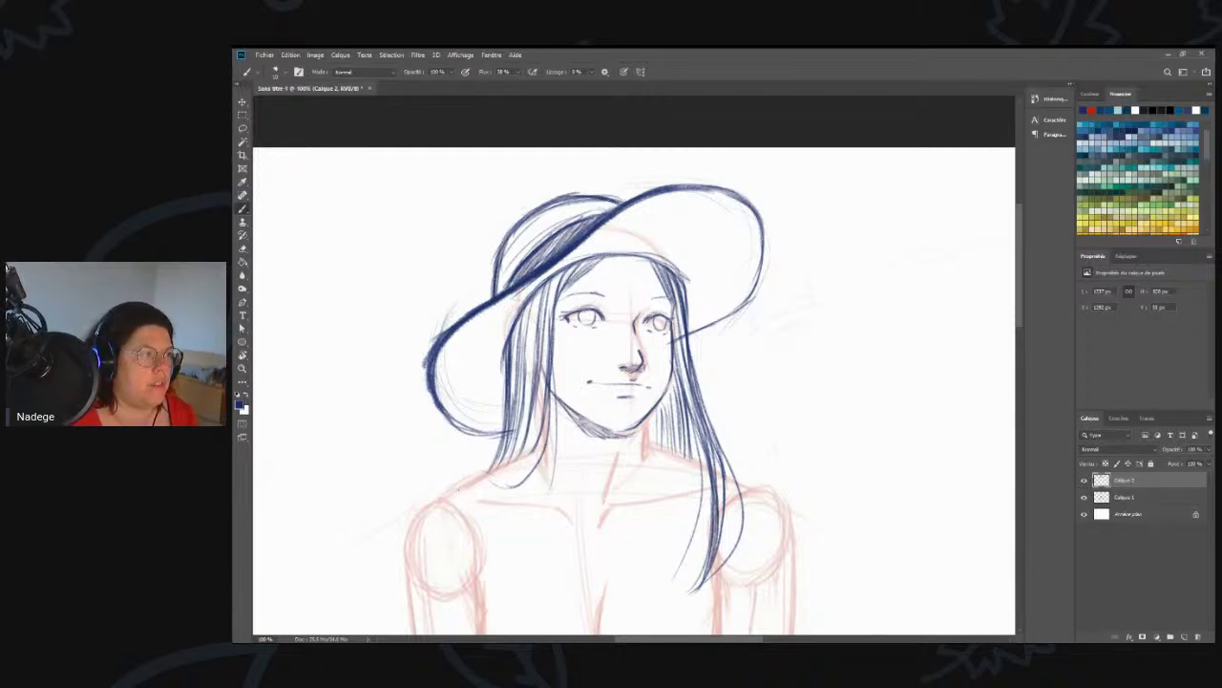
mouse_move(630, 233)
left_mouse_down()
mouse_move(637, 215)
mouse_move(646, 227)
left_mouse_up()
key("ctrl+z")
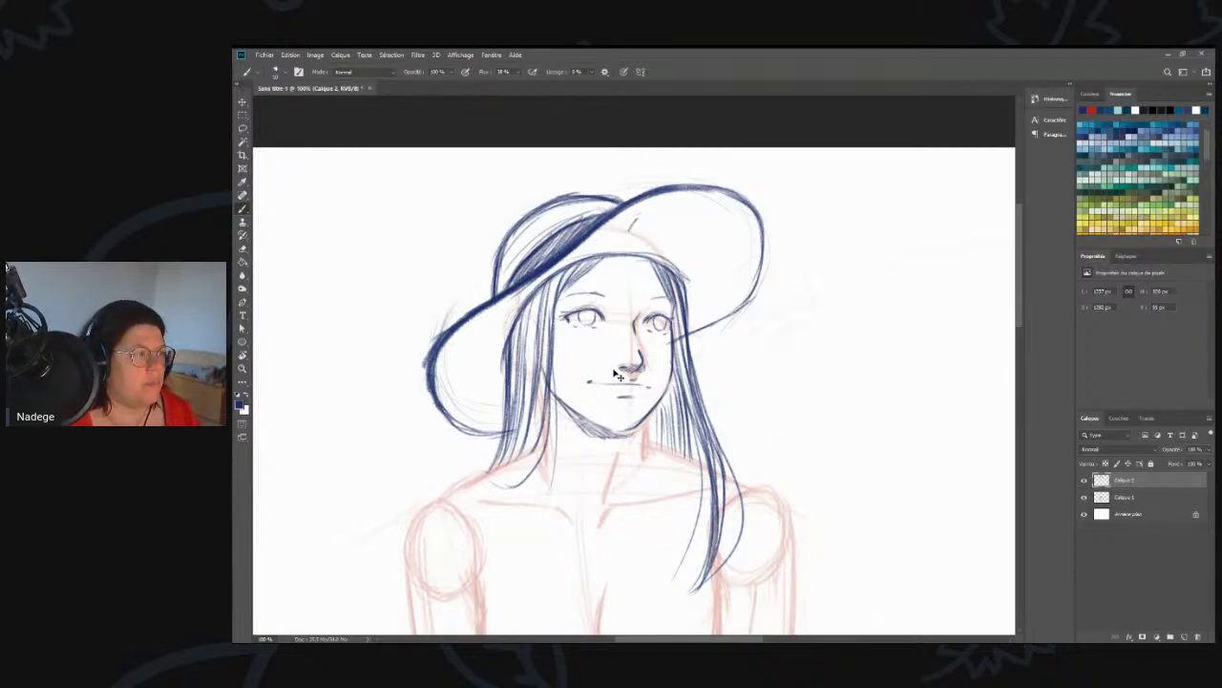
left_click_drag(625, 206, 575, 195)
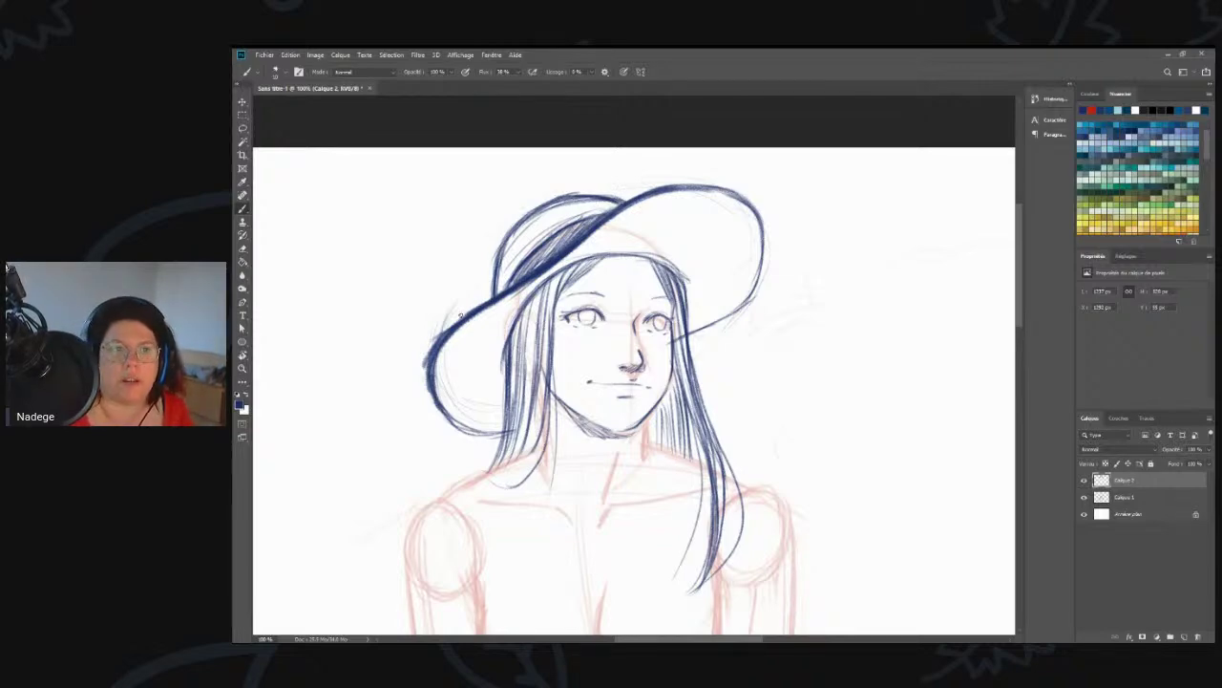
- Sketch a small front-view example head with a wide-brimmed hat beside the figure and erase it
mouse_move(854, 322)
left_mouse_down()
mouse_move(855, 353)
mouse_move(877, 381)
mouse_move(912, 367)
mouse_move(924, 318)
left_mouse_up()
left_click_drag(925, 323, 903, 380)
left_click_drag(886, 321, 888, 381)
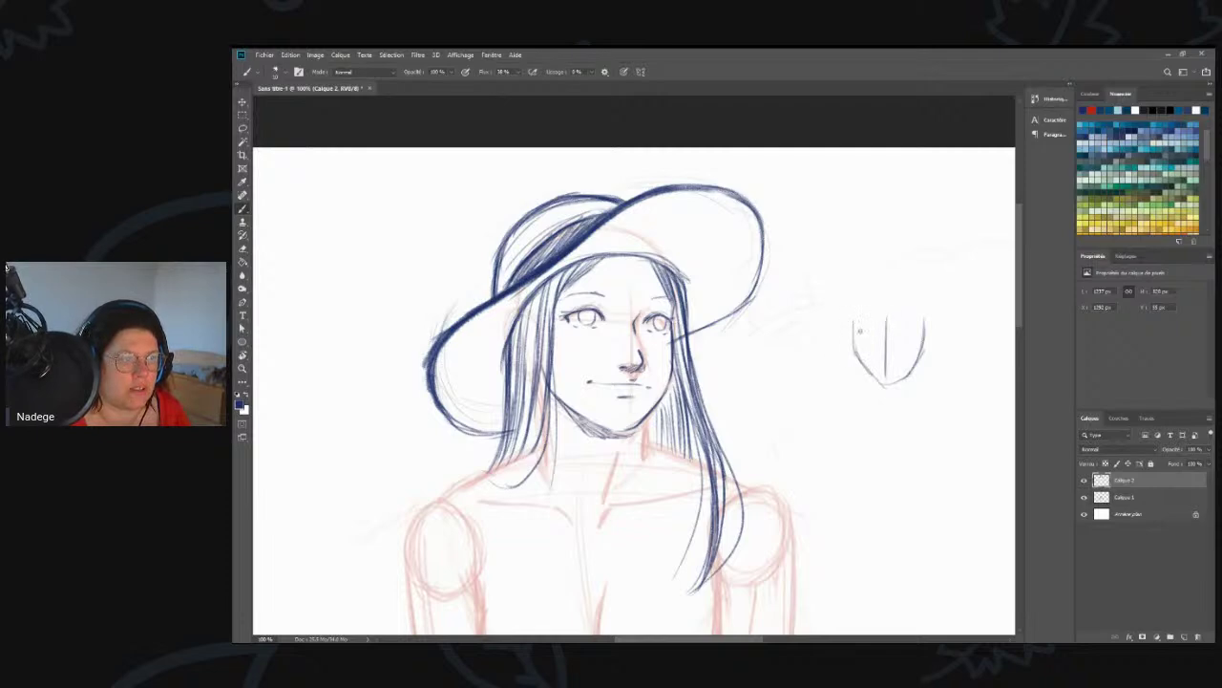
mouse_move(854, 327)
left_mouse_down()
mouse_move(921, 303)
mouse_move(877, 297)
mouse_move(904, 280)
mouse_move(826, 286)
mouse_move(848, 280)
mouse_move(836, 328)
mouse_move(816, 329)
mouse_move(950, 281)
mouse_move(909, 274)
mouse_move(958, 298)
mouse_move(937, 331)
left_mouse_up()
mouse_move(863, 277)
left_mouse_down()
mouse_move(881, 258)
mouse_move(917, 277)
mouse_move(869, 258)
mouse_move(863, 275)
left_mouse_up()
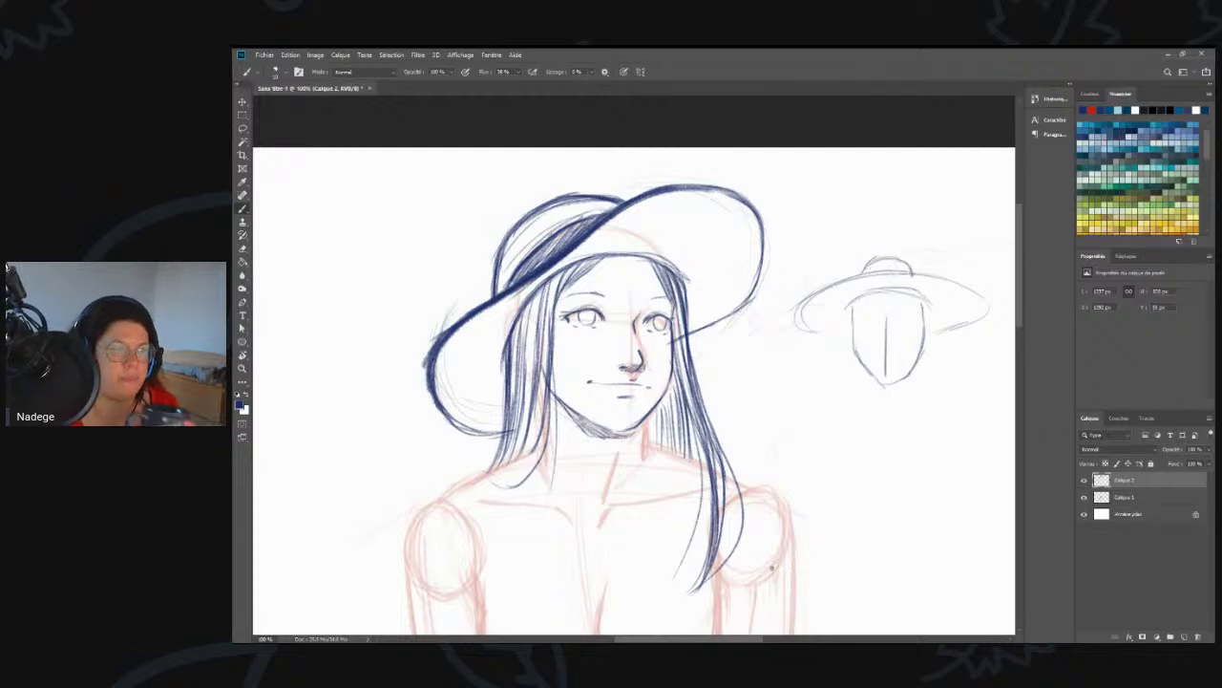
mouse_move(852, 317)
left_mouse_down()
mouse_move(884, 269)
mouse_move(906, 276)
mouse_move(924, 325)
left_mouse_up()
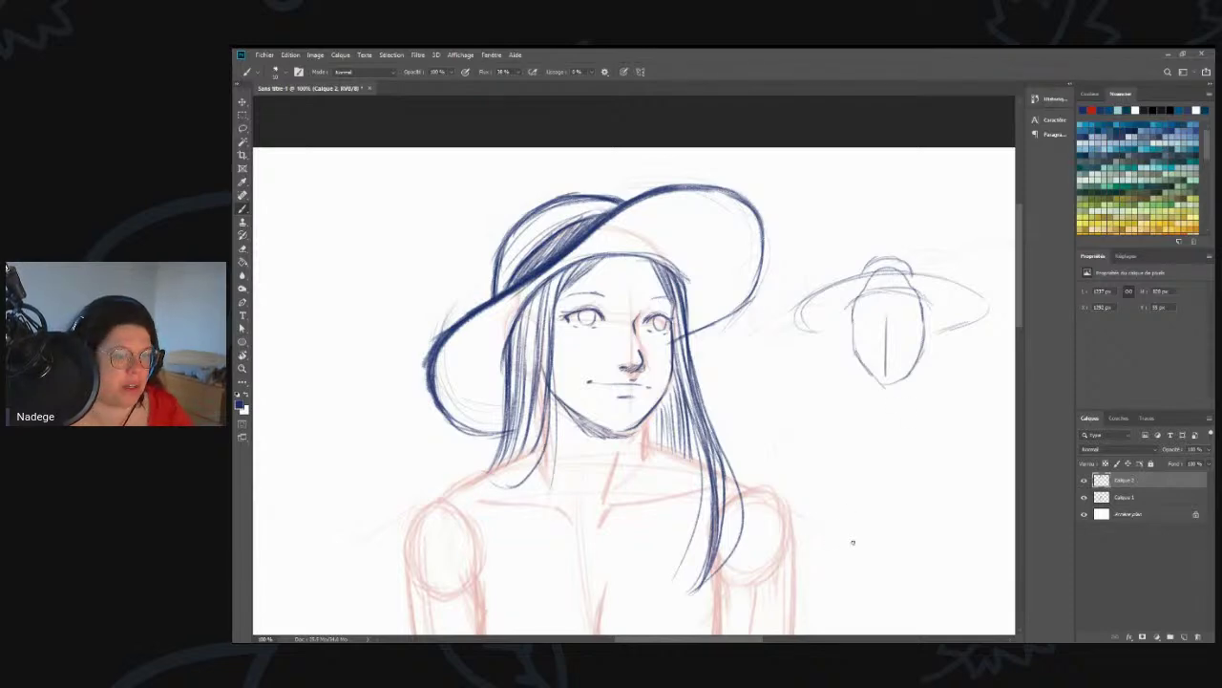
key("e")
mouse_move(904, 257)
left_mouse_down()
mouse_move(827, 294)
mouse_move(919, 256)
mouse_move(871, 291)
mouse_move(960, 258)
mouse_move(958, 285)
mouse_move(876, 346)
mouse_move(947, 318)
mouse_move(884, 364)
left_mouse_up()
- Thicken the far edge of the hat brim with the brush
key("b")
mouse_move(746, 212)
left_mouse_down()
mouse_move(759, 283)
mouse_move(733, 307)
left_mouse_up()
- Trace both sides of the neck and the diagonal neck muscle running down toward the collarbones
scroll(614, 354, "down", 5)
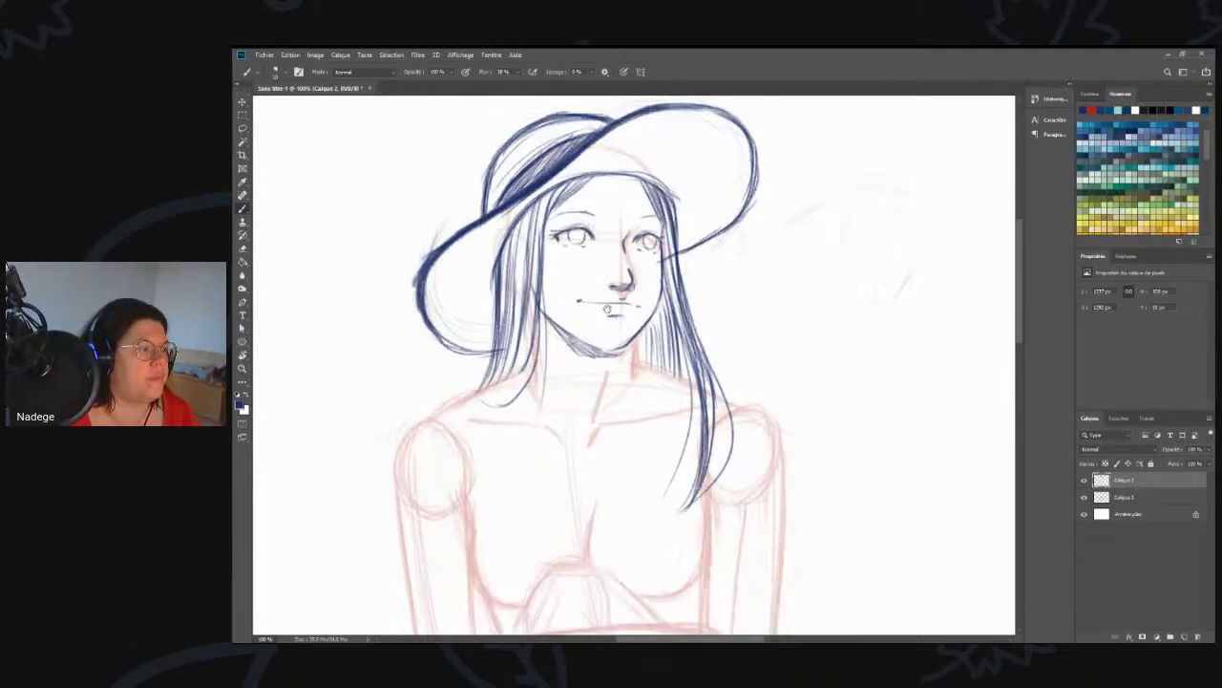
mouse_move(634, 321)
left_mouse_down()
mouse_move(629, 365)
mouse_move(632, 338)
left_mouse_up()
left_click_drag(530, 311, 541, 387)
mouse_move(636, 323)
left_mouse_down()
mouse_move(634, 363)
mouse_move(603, 367)
mouse_move(594, 402)
left_mouse_up()
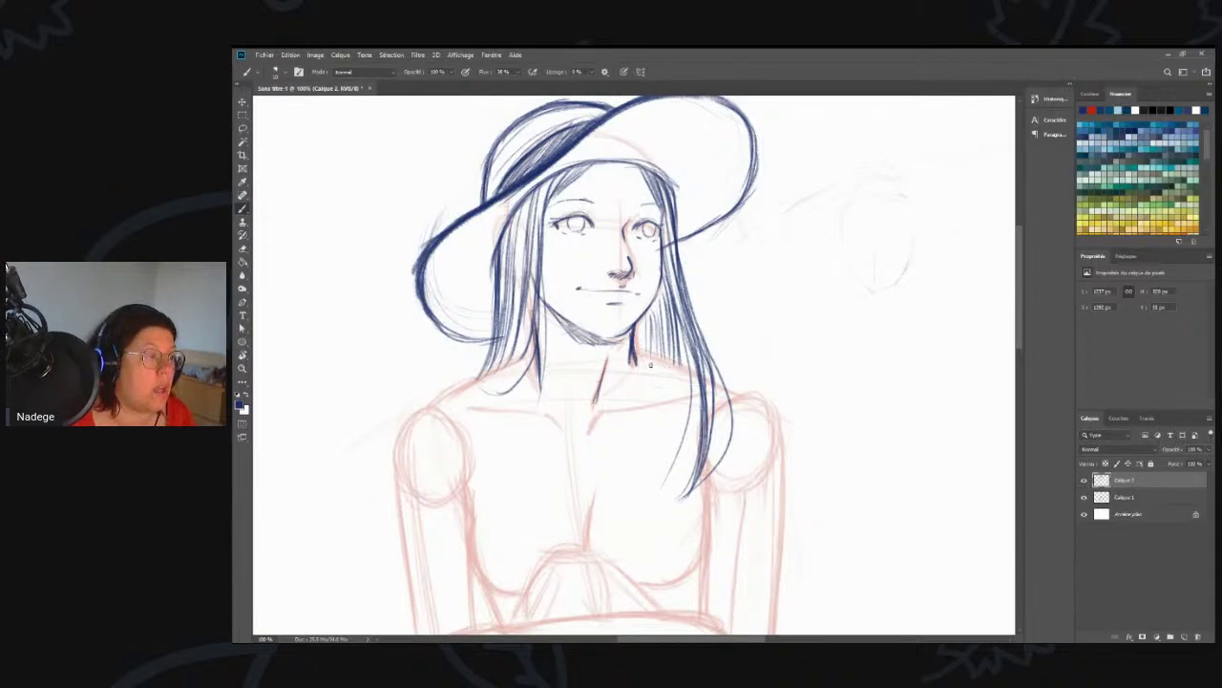
- Draw the shirt's rounded neckline from one side of the neck to the other, undoing and redrawing the strokes near the figure's right side
mouse_move(645, 350)
left_mouse_down()
mouse_move(633, 357)
mouse_move(651, 406)
mouse_move(583, 457)
mouse_move(560, 465)
mouse_move(512, 416)
left_mouse_up()
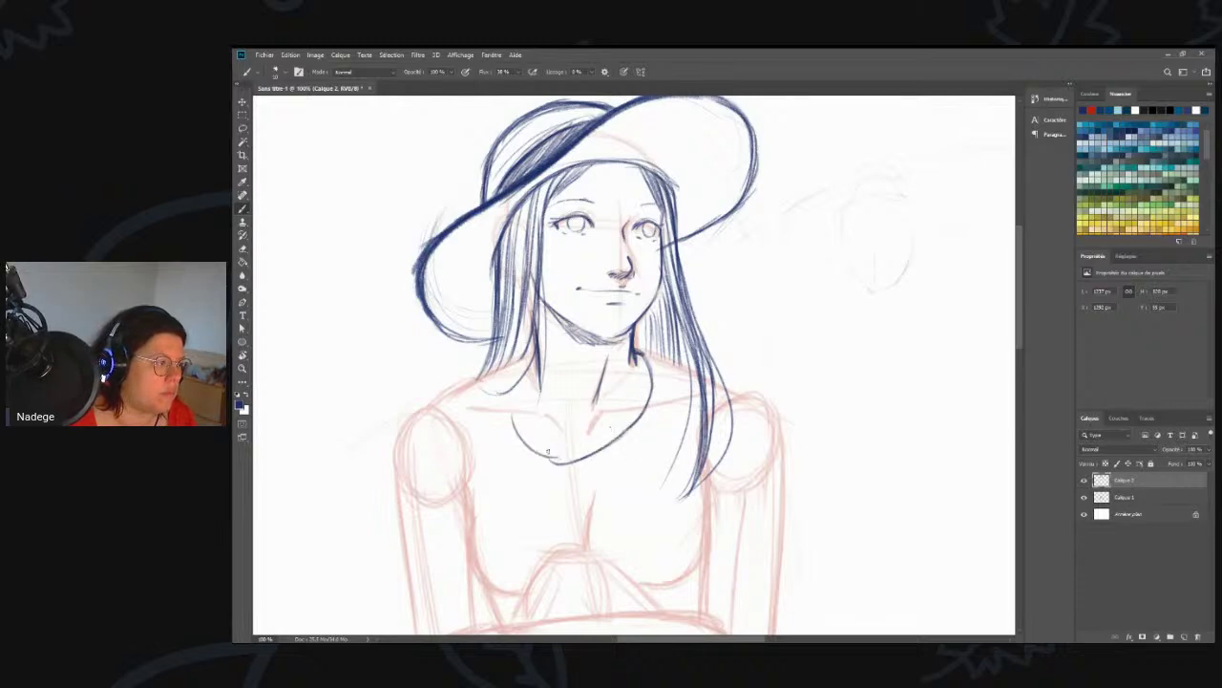
mouse_move(562, 464)
left_mouse_down()
mouse_move(512, 420)
mouse_move(531, 347)
mouse_move(554, 464)
mouse_move(588, 456)
mouse_move(515, 393)
mouse_move(530, 350)
mouse_move(528, 418)
left_mouse_up()
key("ctrl+z")
key("ctrl+z")
key("ctrl+z")
key("ctrl+z")
key("ctrl+z")
key("ctrl+z")
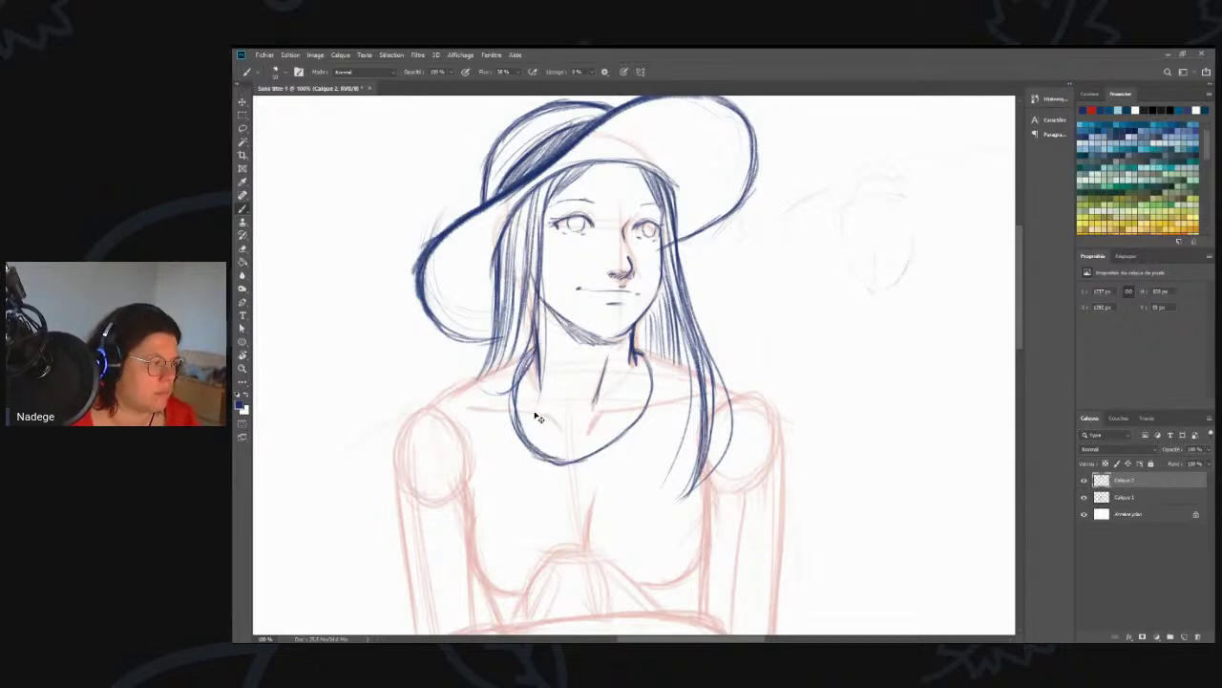
key("ctrl+z")
key("ctrl+z")
key("ctrl+z")
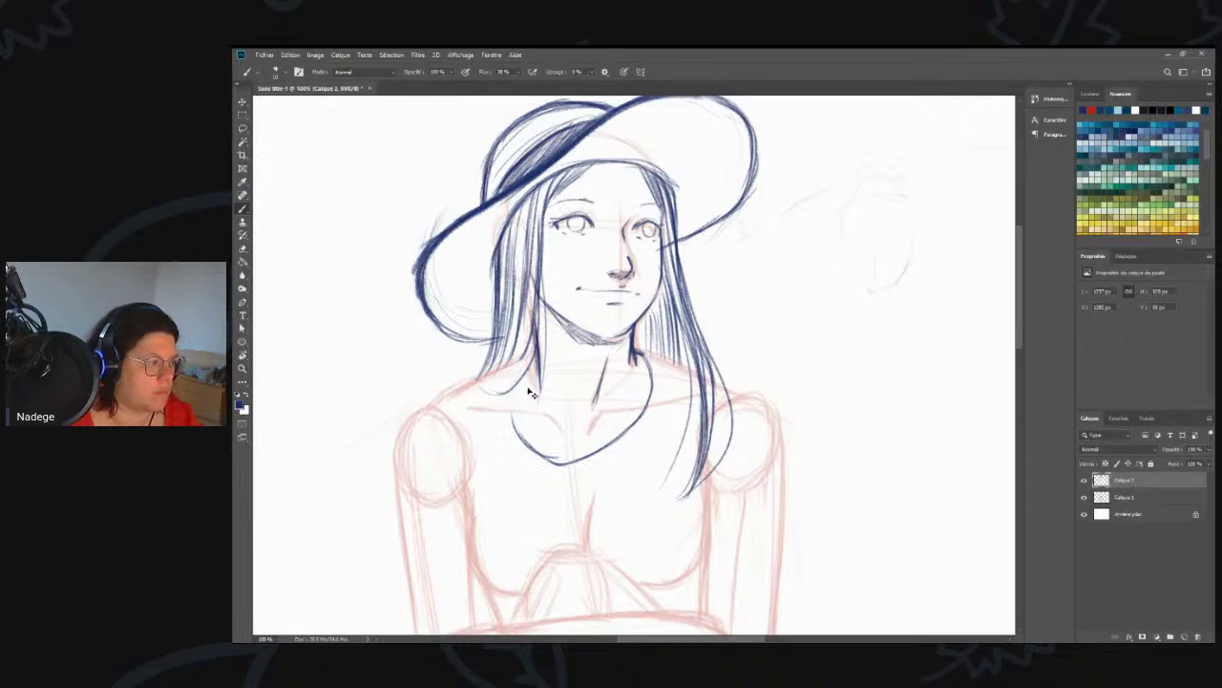
mouse_move(537, 349)
left_mouse_down()
mouse_move(519, 431)
mouse_move(559, 461)
left_mouse_up()
left_click_drag(521, 374, 556, 459)
mouse_move(521, 418)
left_mouse_down()
mouse_move(529, 365)
mouse_move(516, 412)
mouse_move(541, 453)
mouse_move(579, 460)
mouse_move(649, 411)
mouse_move(636, 350)
mouse_move(699, 373)
left_mouse_up()
- Trace both shoulder slopes from the base of the neck out toward the tops of the arms
mouse_move(636, 345)
left_mouse_down()
mouse_move(694, 370)
mouse_move(661, 362)
left_mouse_up()
left_click_drag(535, 347, 439, 405)
mouse_move(508, 365)
left_mouse_down()
mouse_move(429, 410)
mouse_move(489, 372)
left_mouse_up()
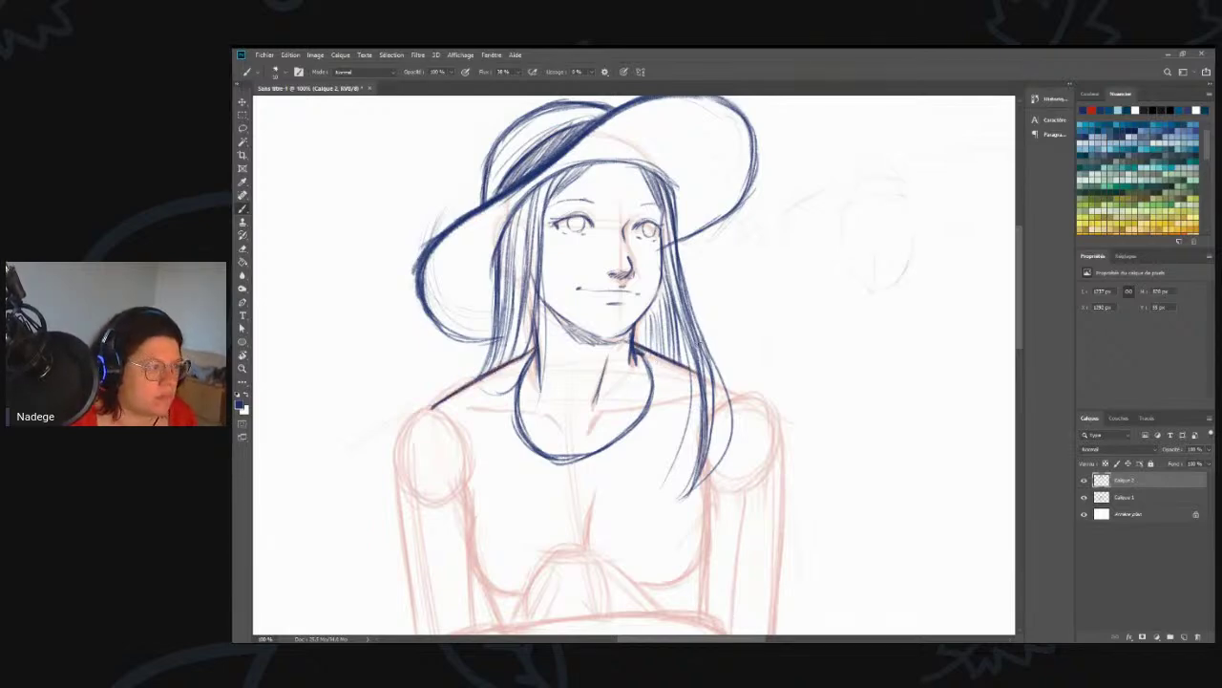
left_click_drag(710, 380, 767, 416)
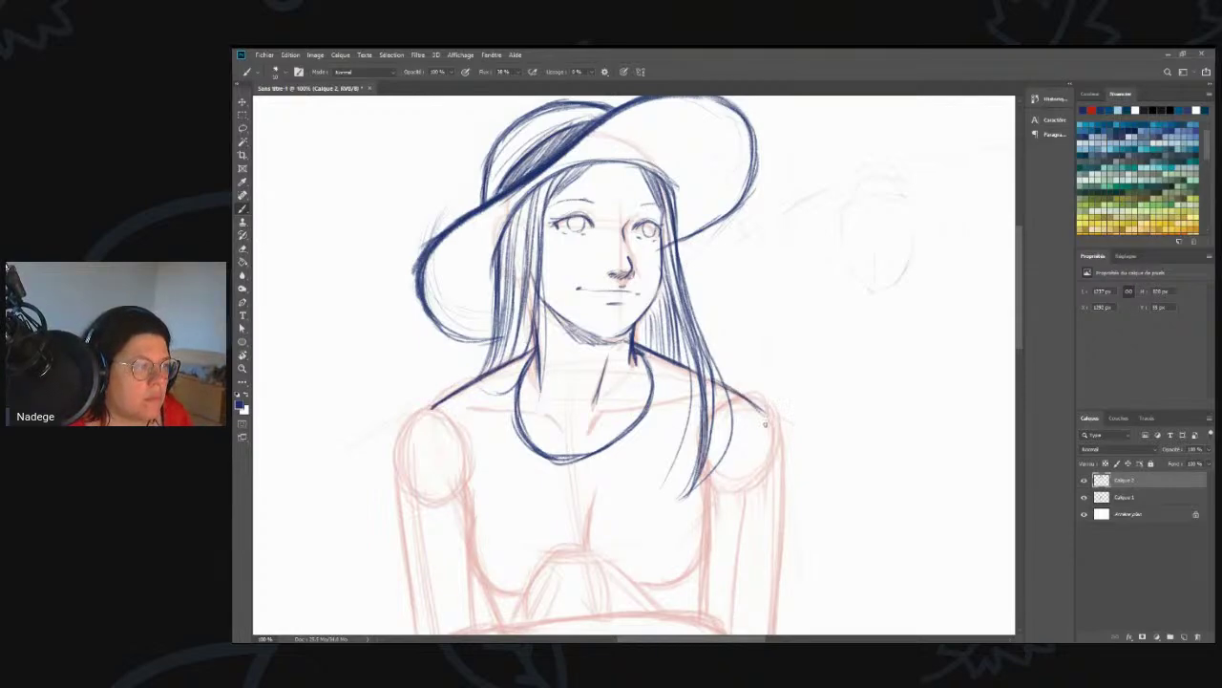
- Draw the short sleeve on the figure's right shoulder with its curved hem, erasing the line that overshoots down the arm
scroll(485, 426, "down", 3)
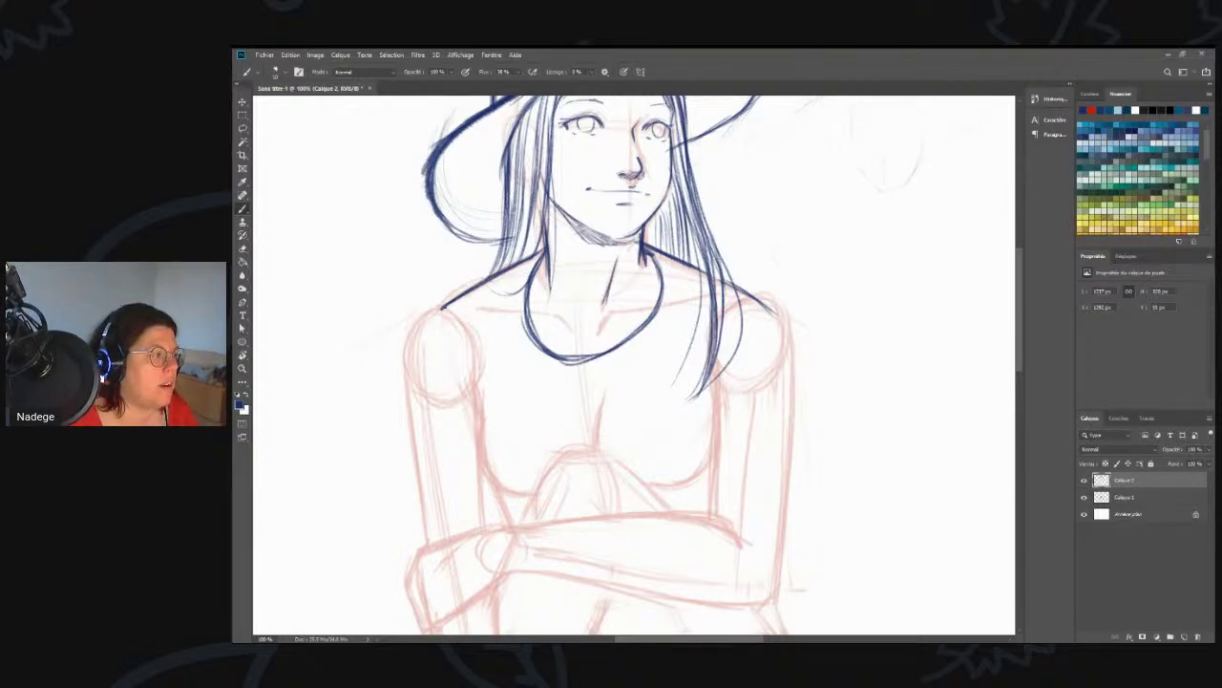
mouse_move(441, 309)
left_mouse_down()
mouse_move(411, 345)
mouse_move(402, 426)
left_mouse_up()
left_click_drag(407, 358, 400, 396)
key("e")
mouse_move(401, 392)
left_mouse_down()
mouse_move(398, 423)
mouse_move(400, 361)
left_mouse_up()
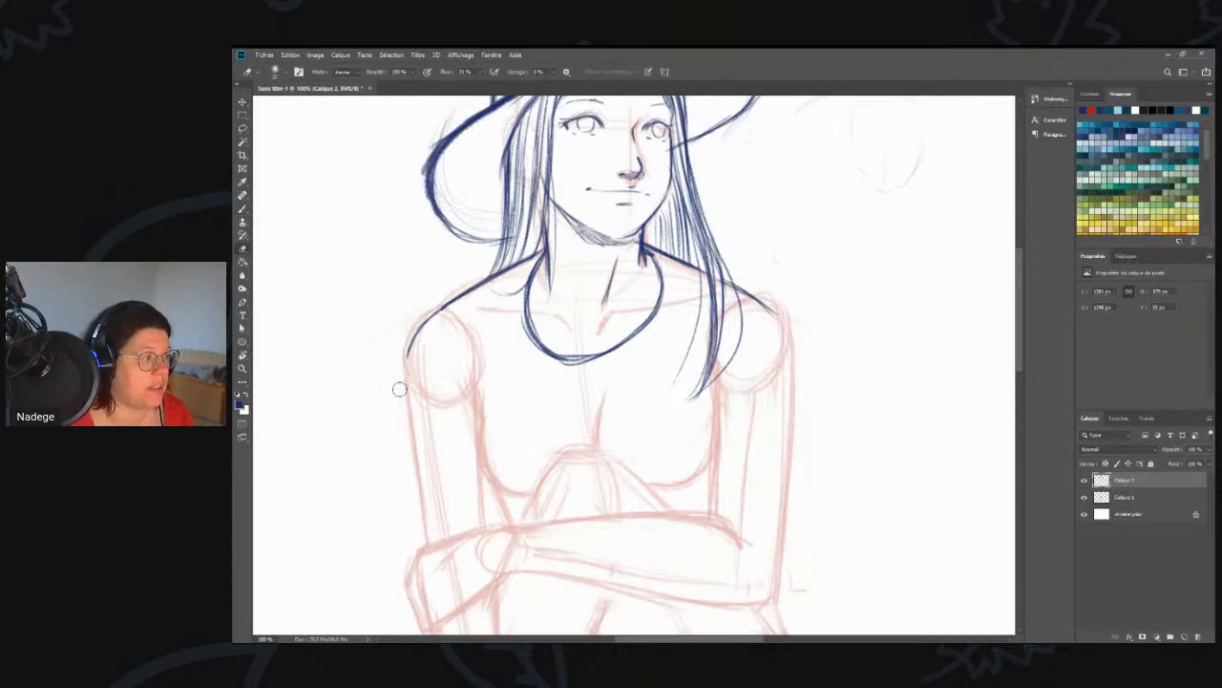
key("b")
mouse_move(438, 310)
left_mouse_down()
mouse_move(402, 367)
mouse_move(456, 386)
mouse_move(483, 413)
left_mouse_up()
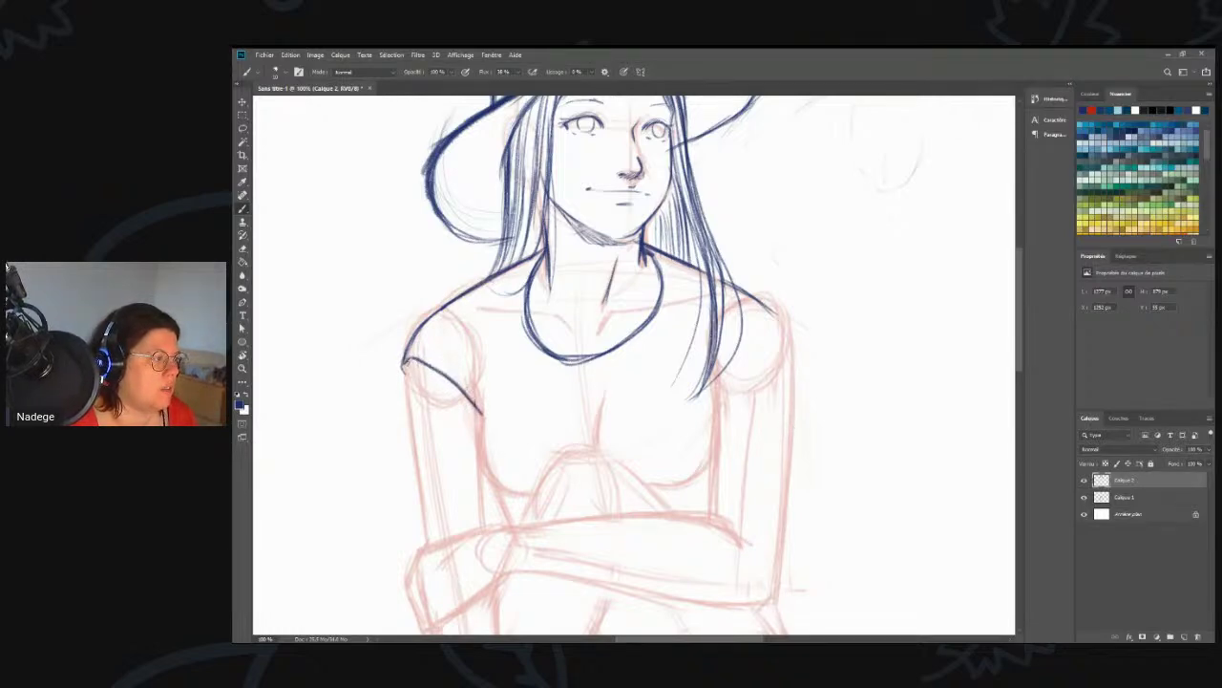
- Draw the short sleeve on the figure's left shoulder, with an arched hem running down to the armpit
left_click_drag(773, 318, 799, 373)
mouse_move(764, 336)
left_mouse_down()
mouse_move(724, 367)
mouse_move(707, 409)
mouse_move(712, 388)
left_mouse_up()
left_click_drag(760, 336, 712, 384)
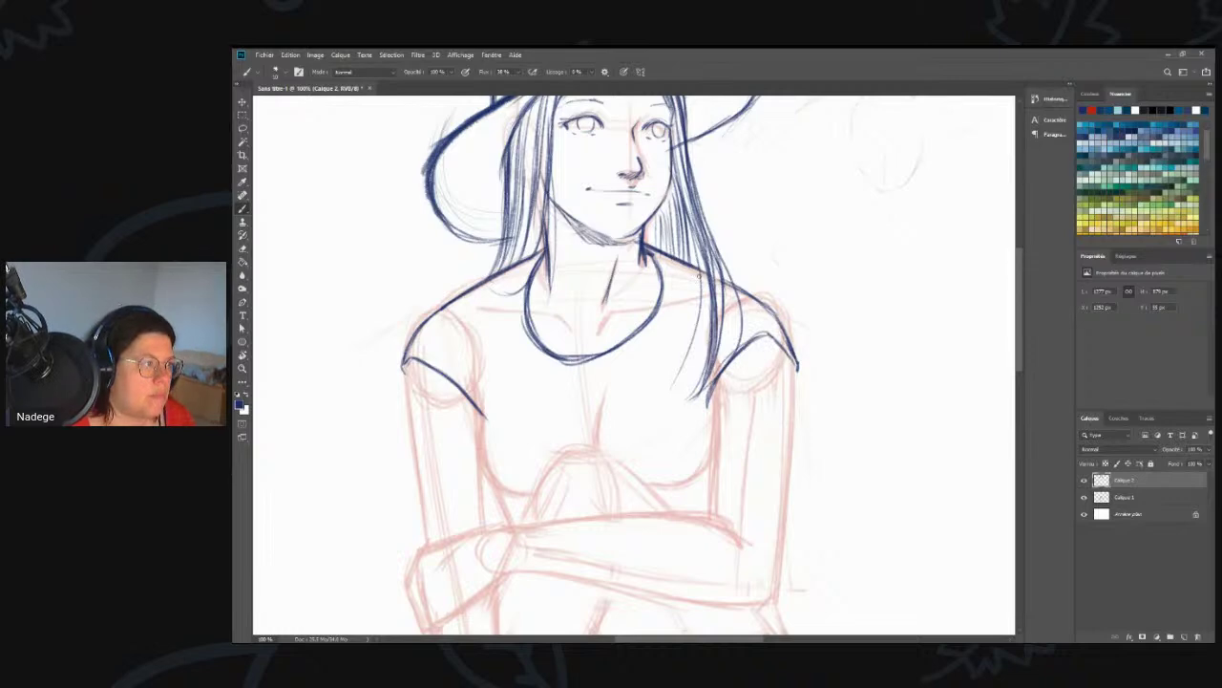
- Add small fold strokes on both sleeves and reinforce the ends of the sleeve hems
left_click_drag(665, 255, 754, 324)
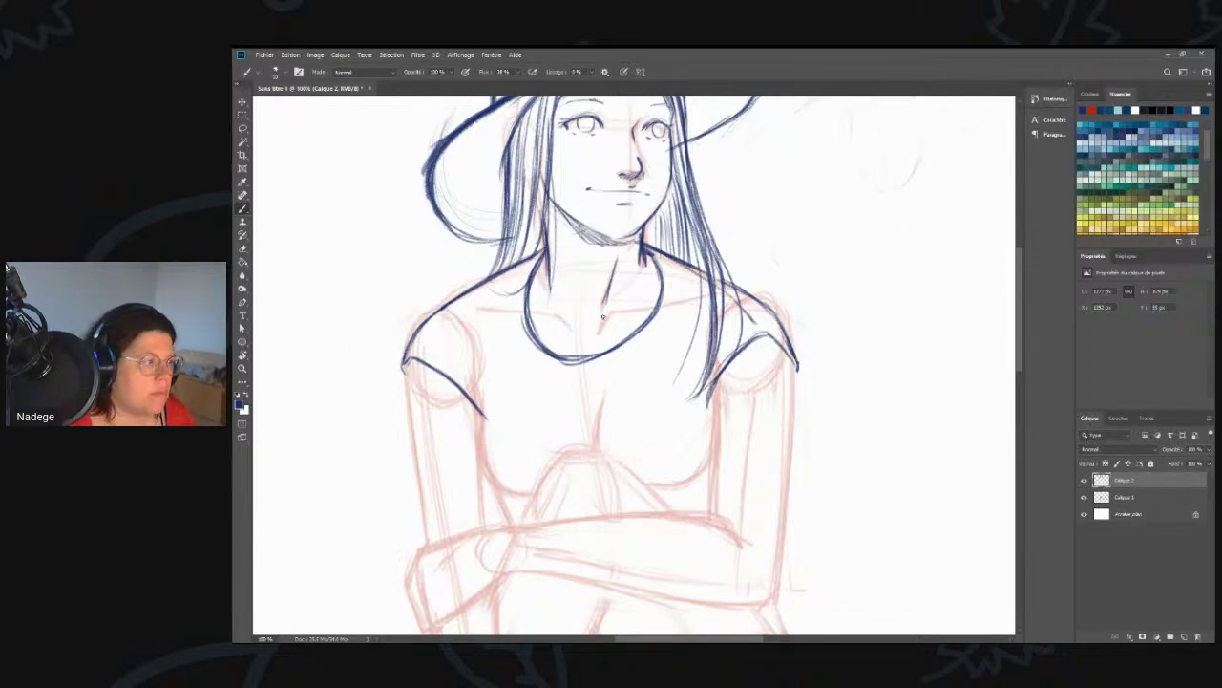
left_click_drag(535, 261, 445, 317)
left_click_drag(446, 320, 422, 357)
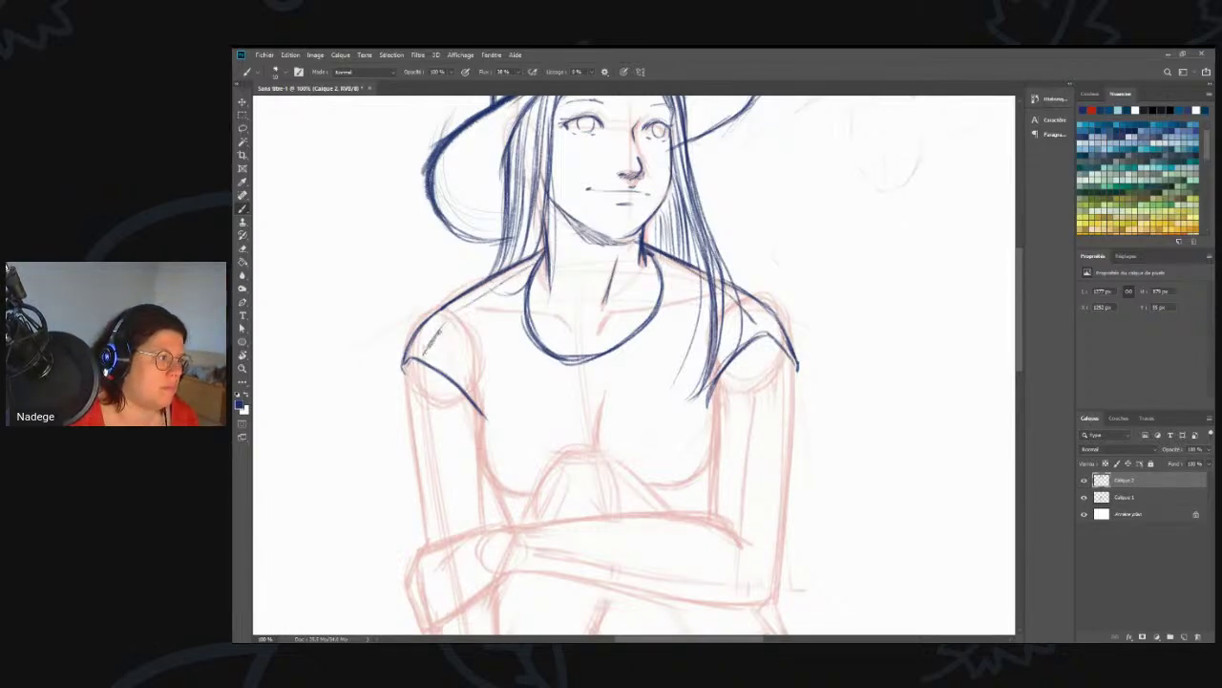
left_click_drag(473, 405, 485, 417)
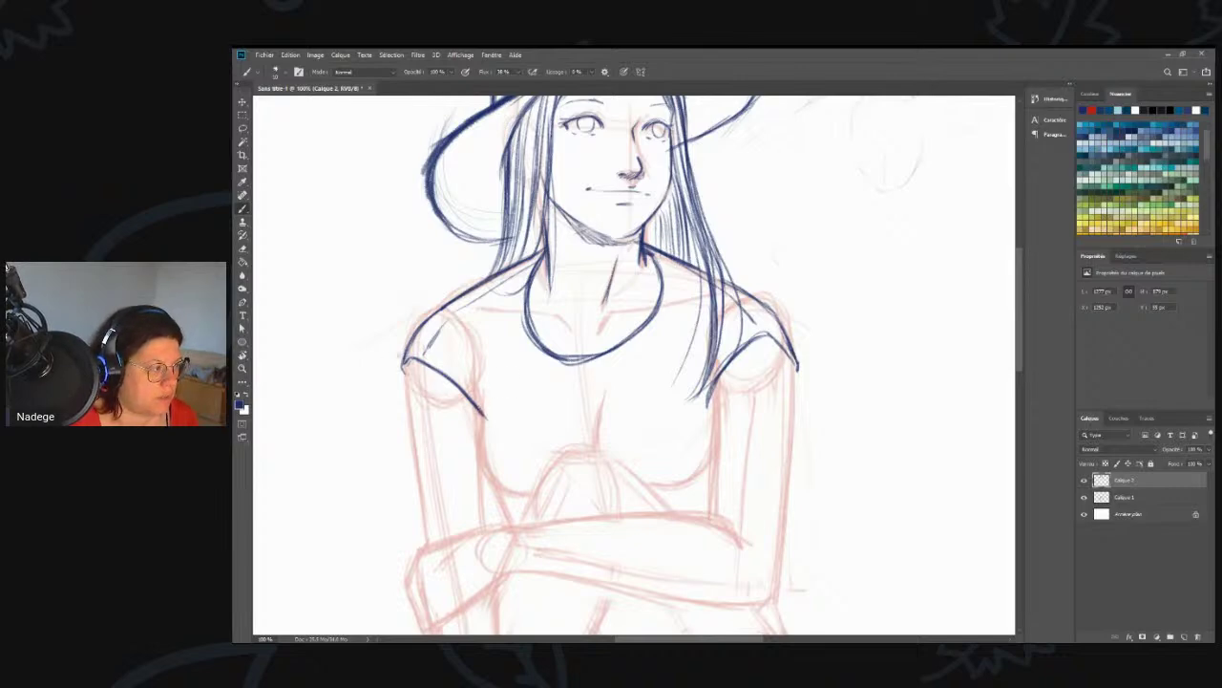
left_click_drag(793, 349, 802, 375)
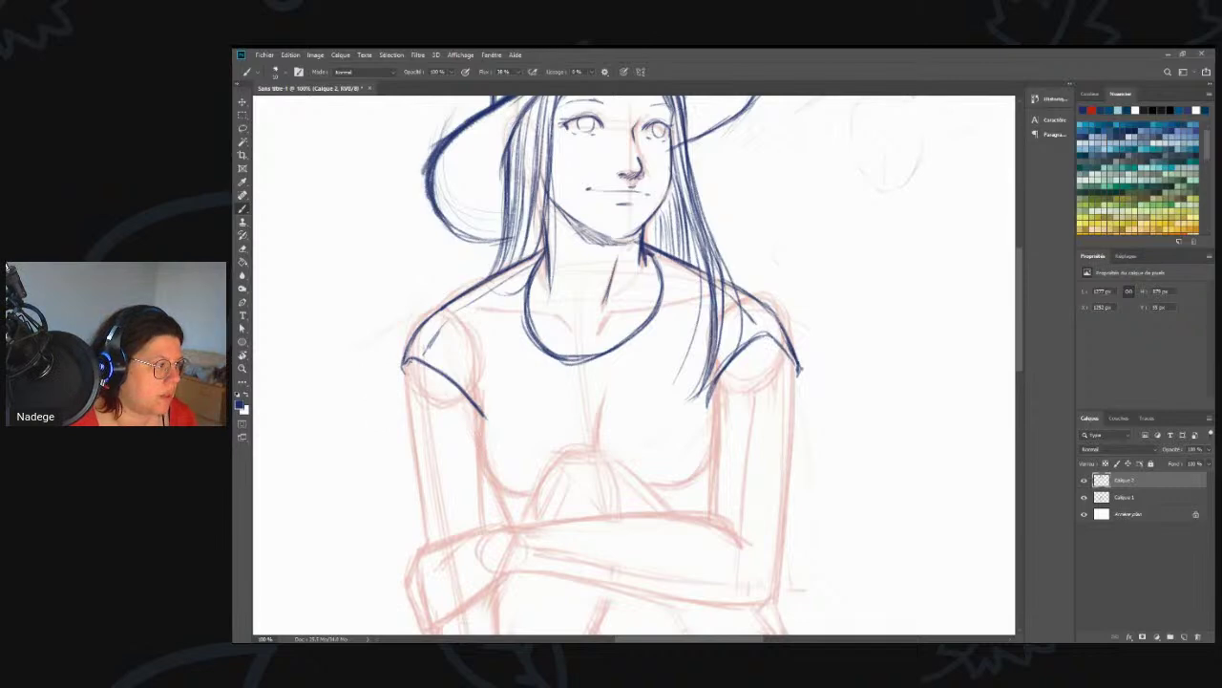
- Trace the outer contour of the figure's left upper arm from the sleeve down around the elbow
scroll(567, 430, "down", 5)
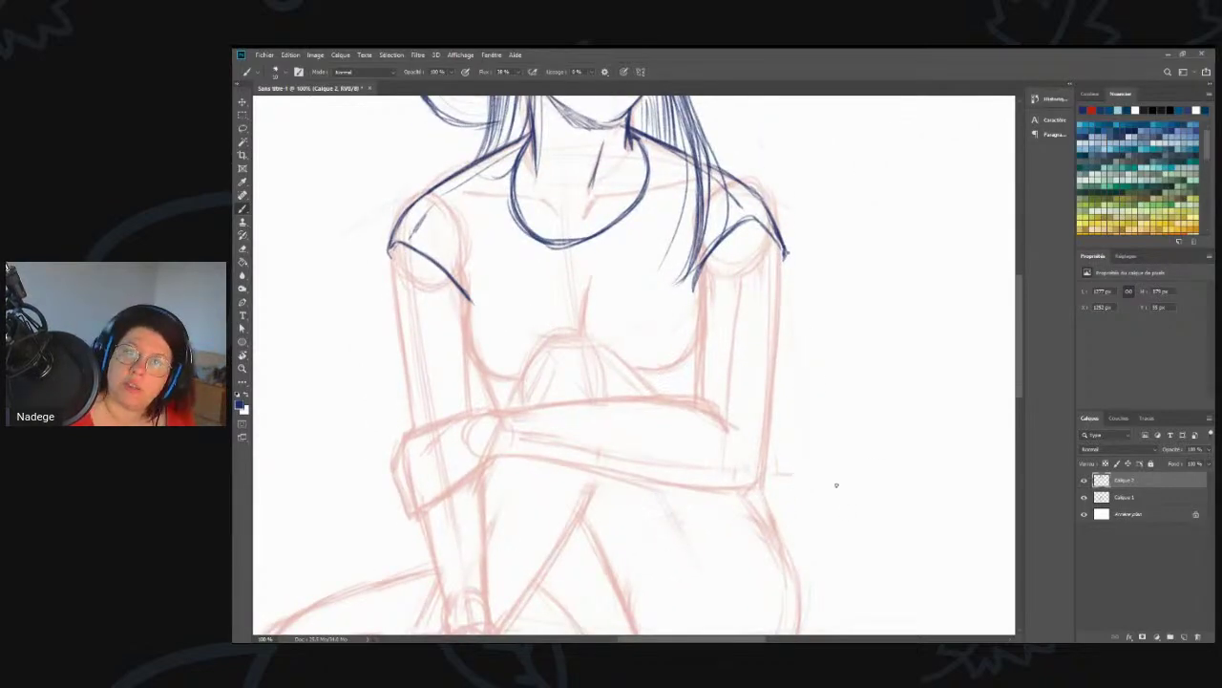
left_click_drag(780, 246, 773, 372)
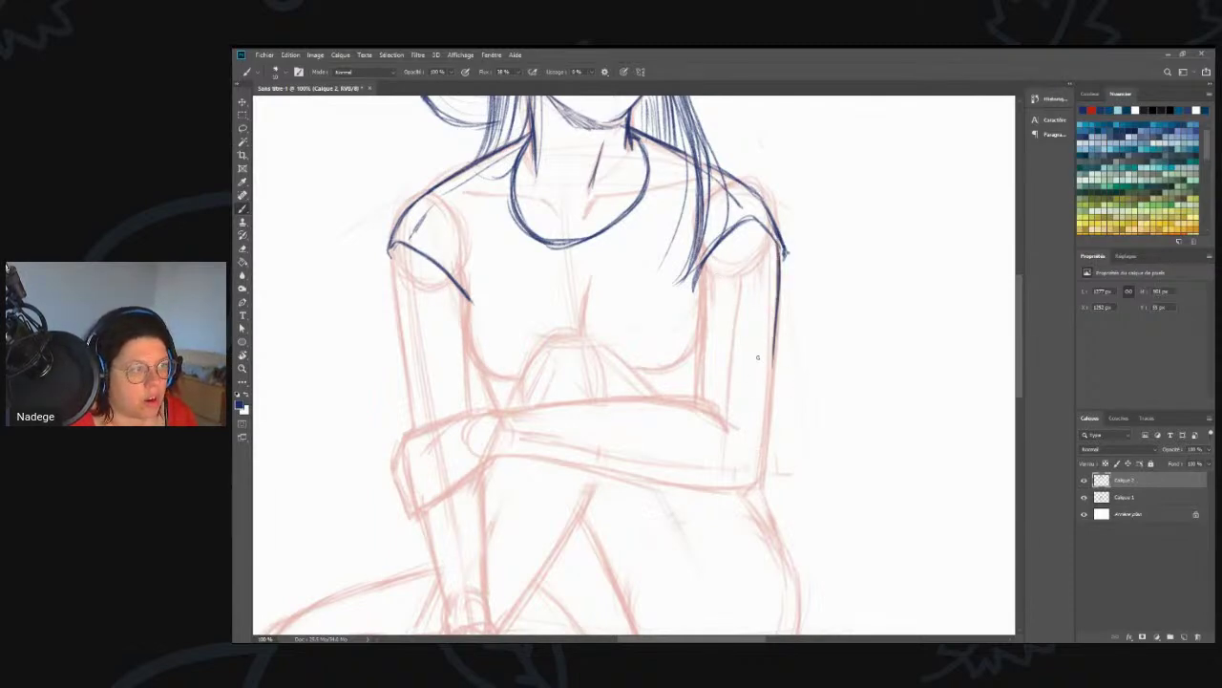
mouse_move(780, 296)
left_mouse_down()
mouse_move(756, 478)
mouse_move(773, 361)
left_mouse_up()
left_click_drag(768, 426, 779, 277)
mouse_move(765, 456)
left_mouse_down()
mouse_move(755, 487)
mouse_move(744, 488)
mouse_move(763, 457)
mouse_move(730, 492)
left_mouse_up()
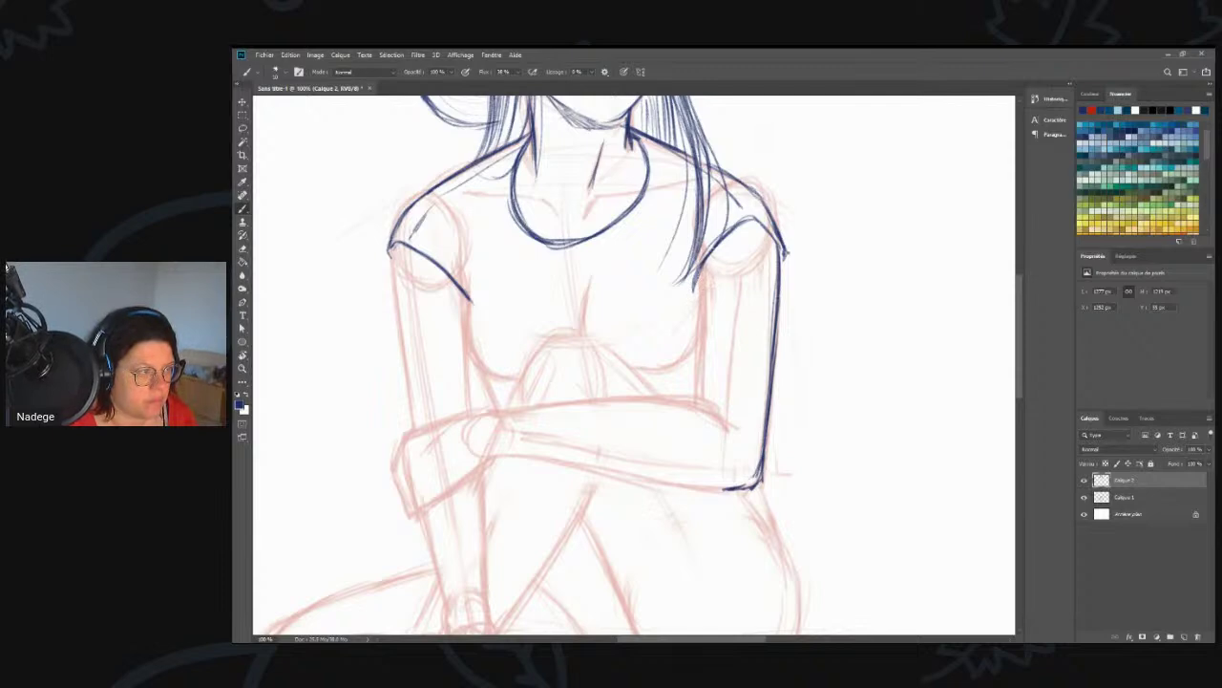
- Trace the inner contour of the figure's left upper arm down to the forearm and darken it at the armpit
left_click_drag(698, 277, 697, 412)
left_click_drag(703, 298, 701, 369)
left_click_drag(699, 386, 697, 412)
left_click_drag(707, 279, 702, 323)
left_click_drag(709, 271, 702, 306)
left_click_drag(713, 250, 696, 304)
mouse_move(712, 243)
left_mouse_down()
mouse_move(696, 307)
mouse_move(698, 292)
left_mouse_up()
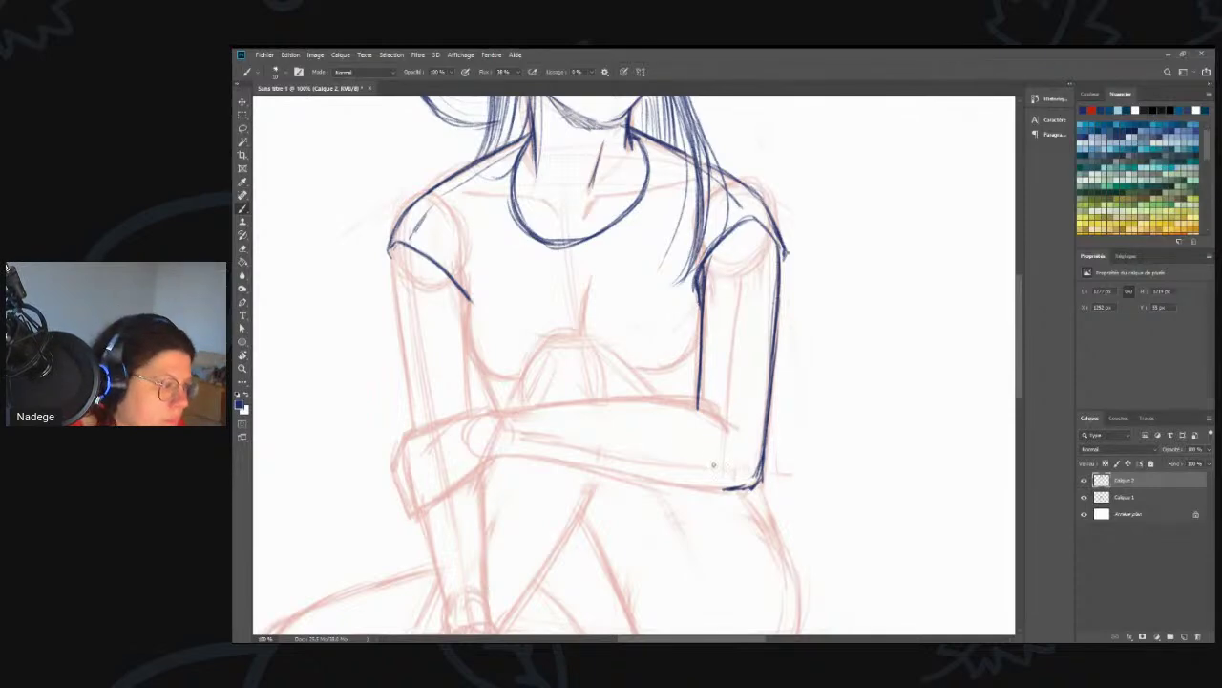
- Clean up the line under the left elbow and trace the forearm's lower edge between the elbow and the wrist
key("e")
left_click_drag(726, 488, 743, 487)
key("b")
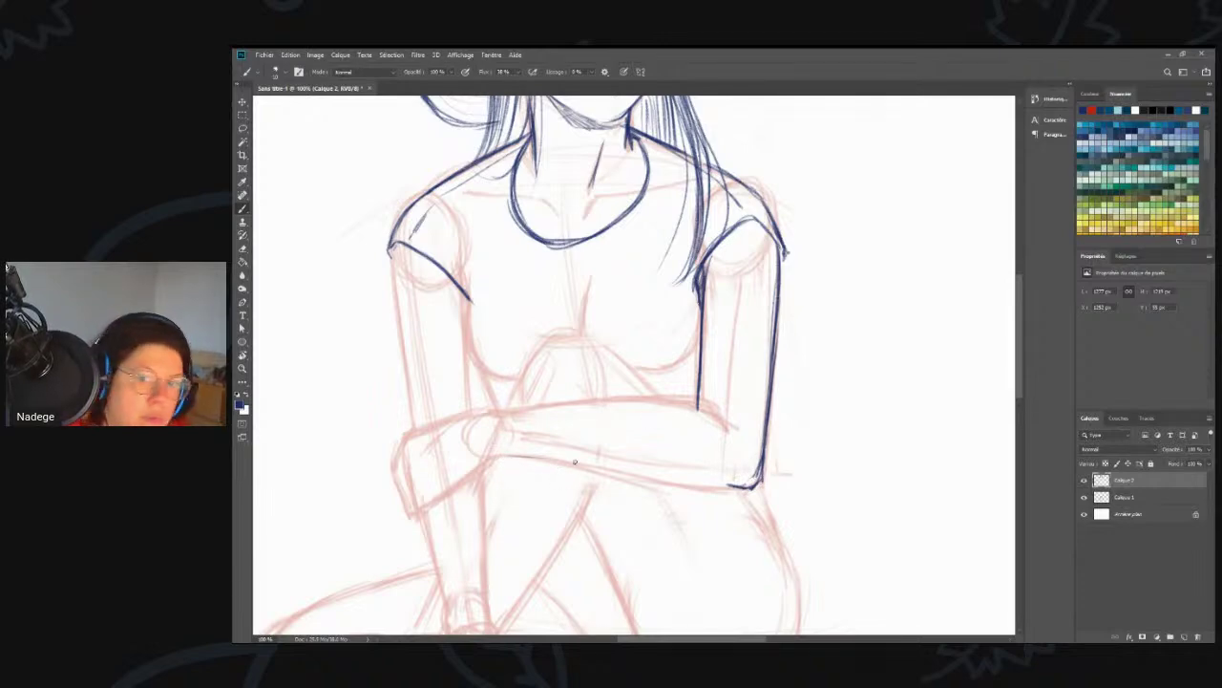
mouse_move(506, 456)
left_mouse_down()
mouse_move(727, 488)
mouse_move(552, 471)
left_mouse_up()
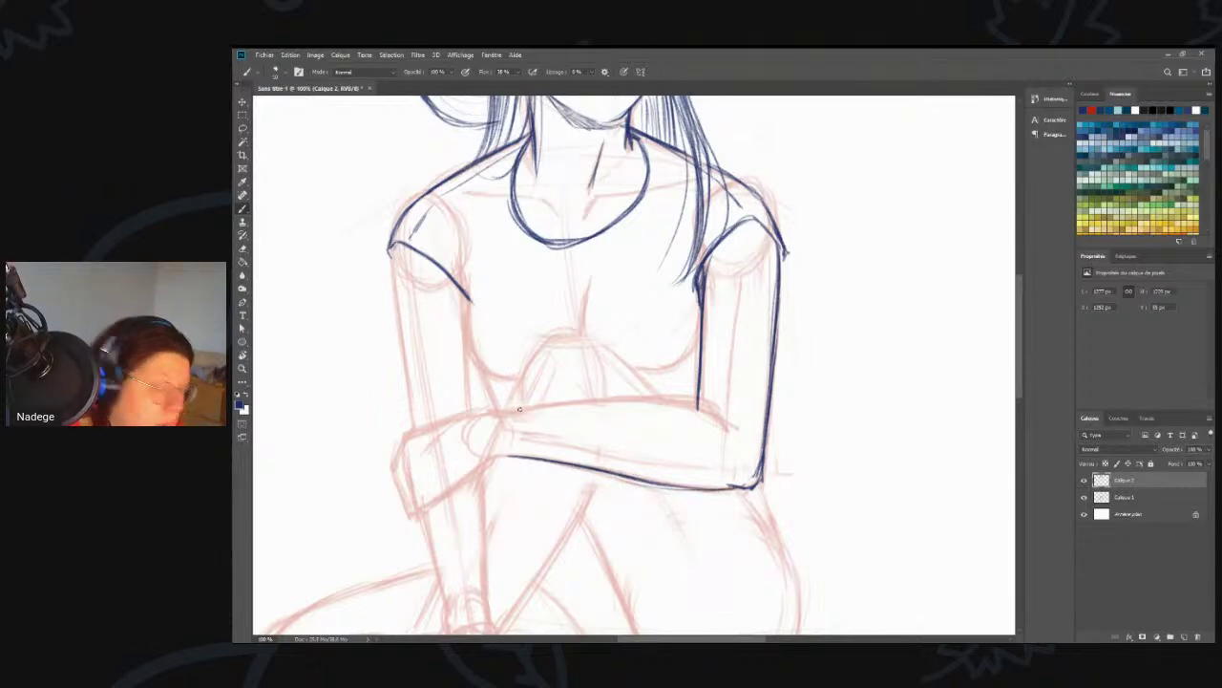
- Trace the upper edge of the folded left forearm from the wrist to the curved crease inside the elbow
mouse_move(481, 405)
left_mouse_down()
mouse_move(671, 401)
mouse_move(734, 445)
left_mouse_up()
left_click_drag(671, 402, 722, 427)
mouse_move(642, 401)
left_mouse_down()
mouse_move(695, 408)
mouse_move(684, 404)
left_mouse_up()
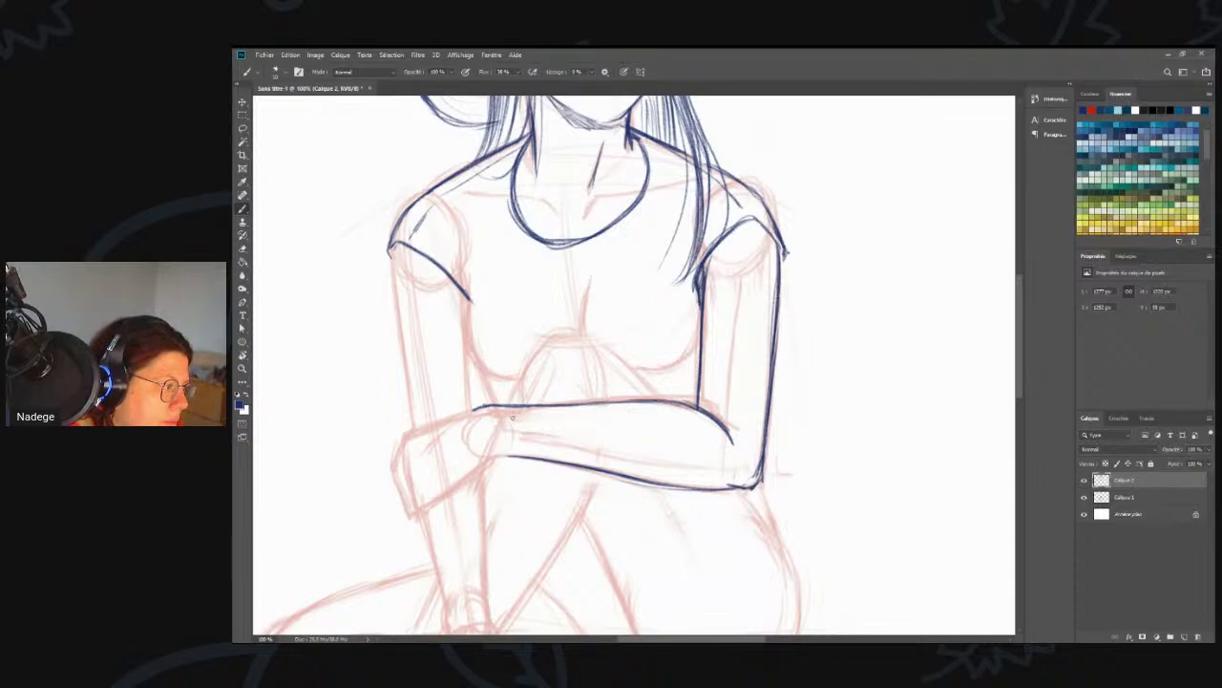
left_click_drag(569, 404, 504, 404)
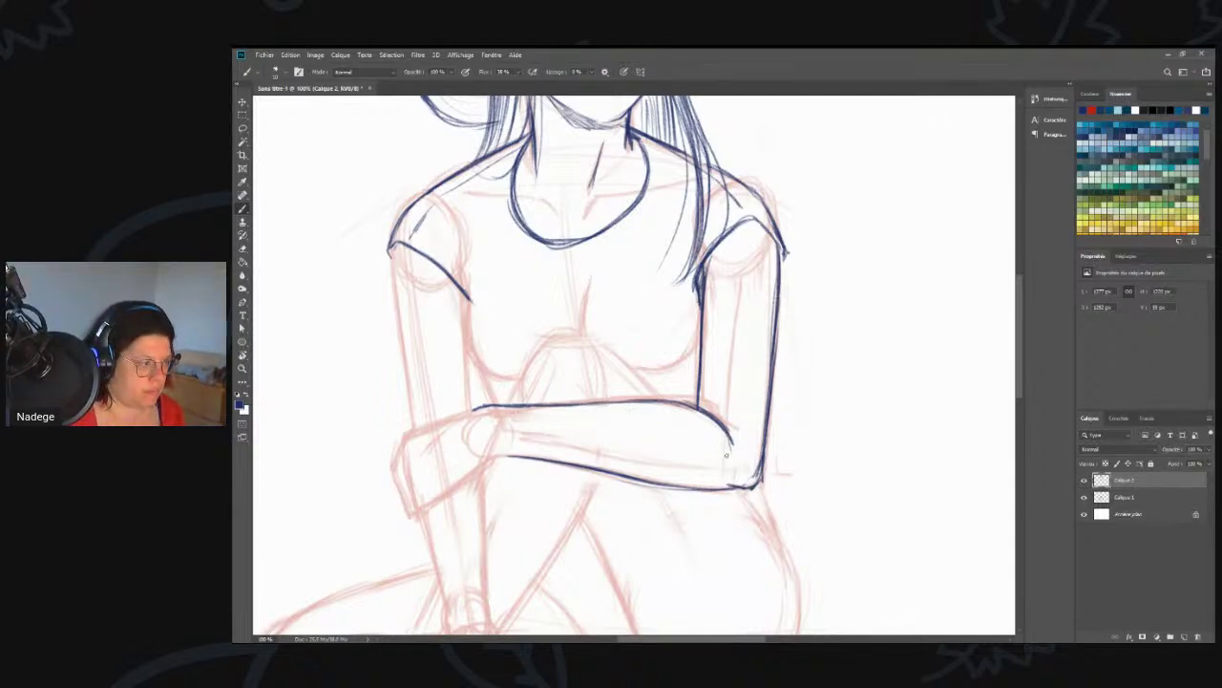
- Outline the wrist and the hand of the folded left arm, including the knuckles and curled fingertips
mouse_move(497, 416)
left_mouse_down()
mouse_move(530, 362)
mouse_move(513, 379)
mouse_move(533, 379)
mouse_move(498, 389)
left_mouse_up()
left_click_drag(545, 432, 523, 436)
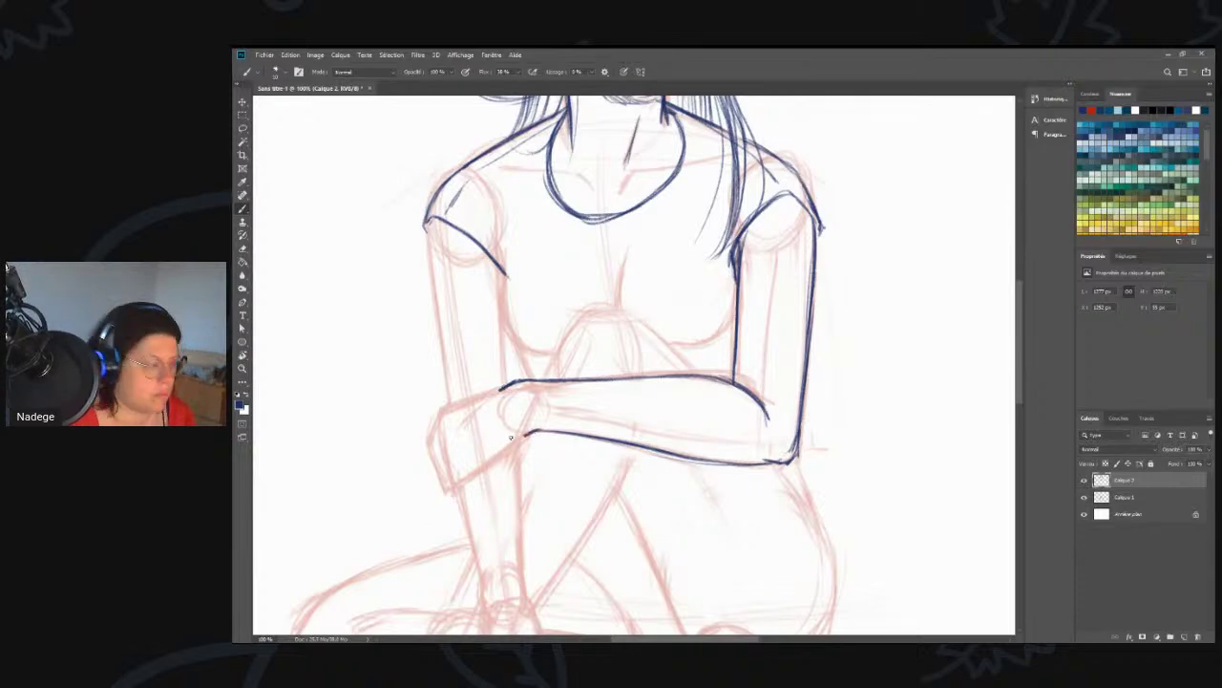
left_click_drag(529, 429, 545, 424)
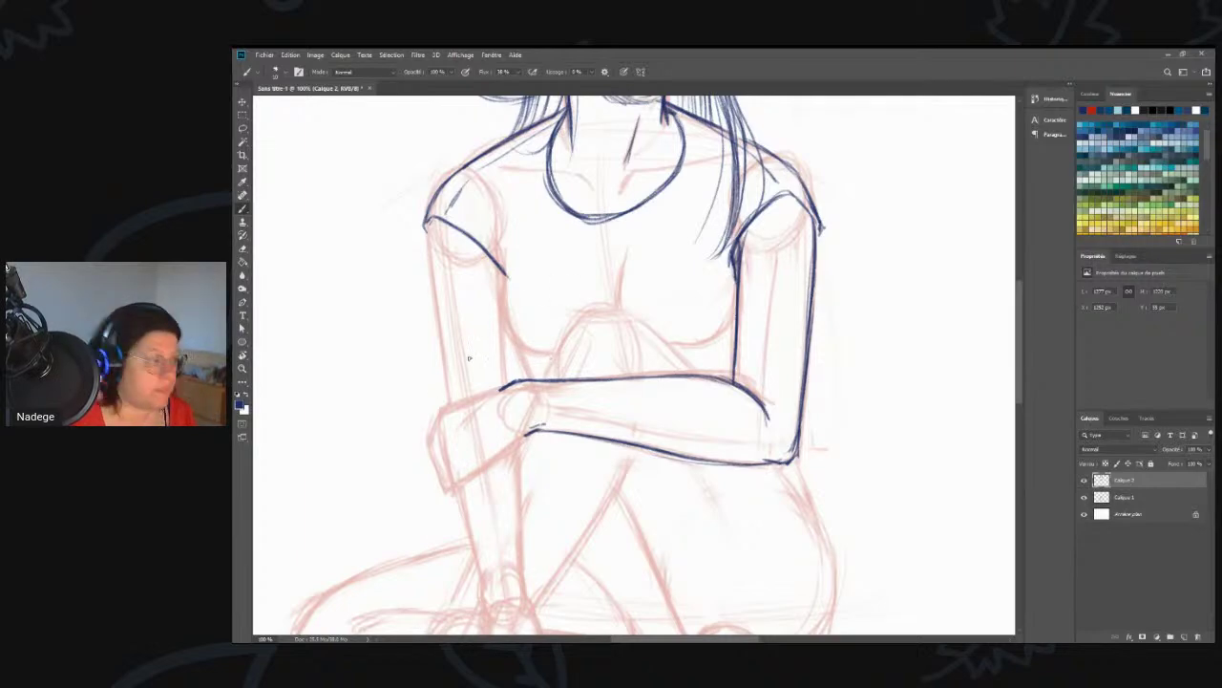
mouse_move(509, 383)
left_mouse_down()
mouse_move(441, 413)
mouse_move(487, 390)
left_mouse_up()
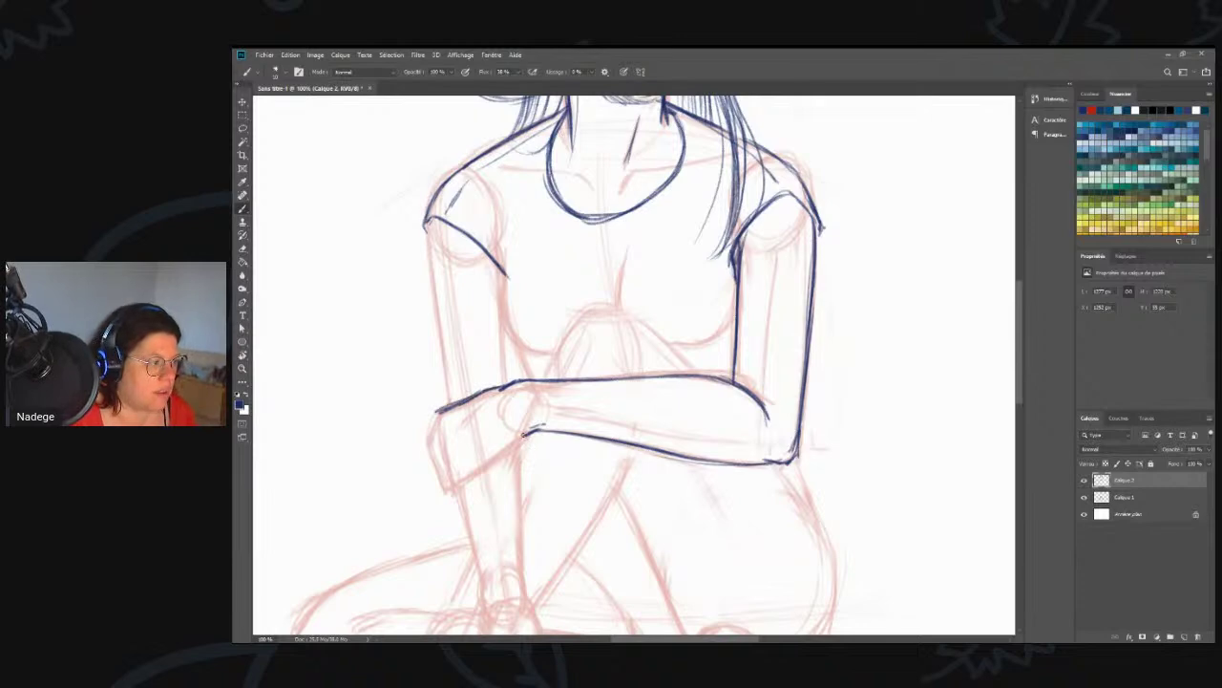
left_click_drag(525, 435, 460, 479)
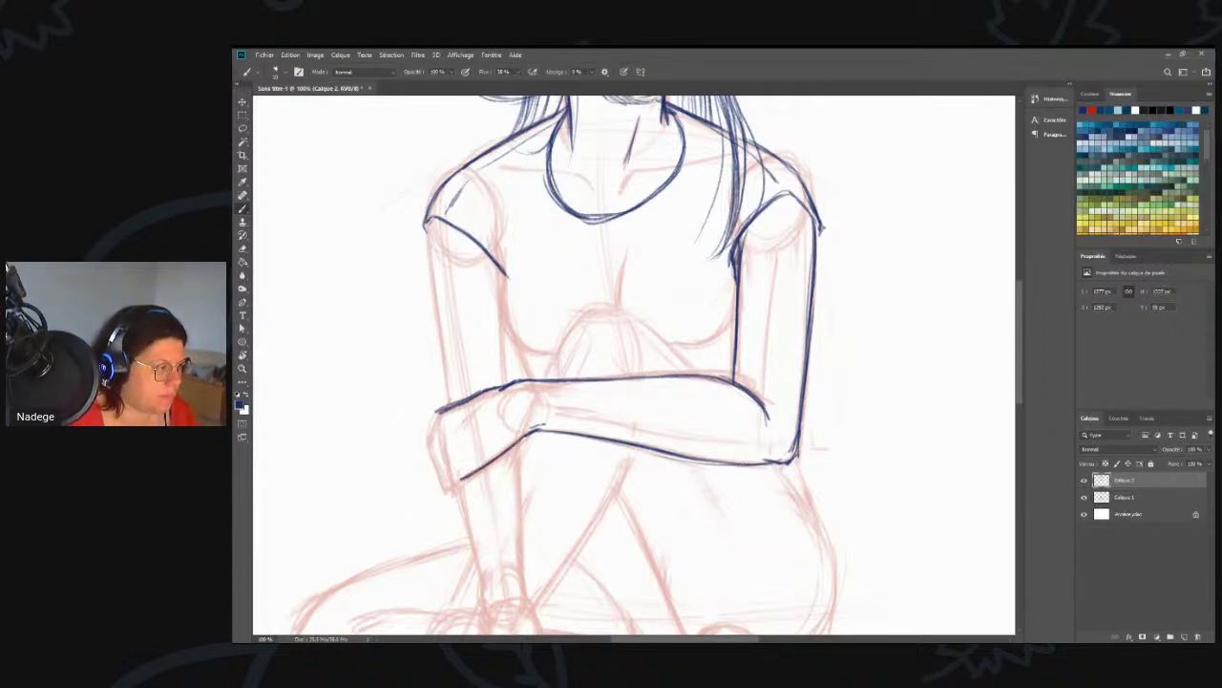
mouse_move(462, 479)
left_mouse_down()
mouse_move(443, 492)
mouse_move(448, 464)
left_mouse_up()
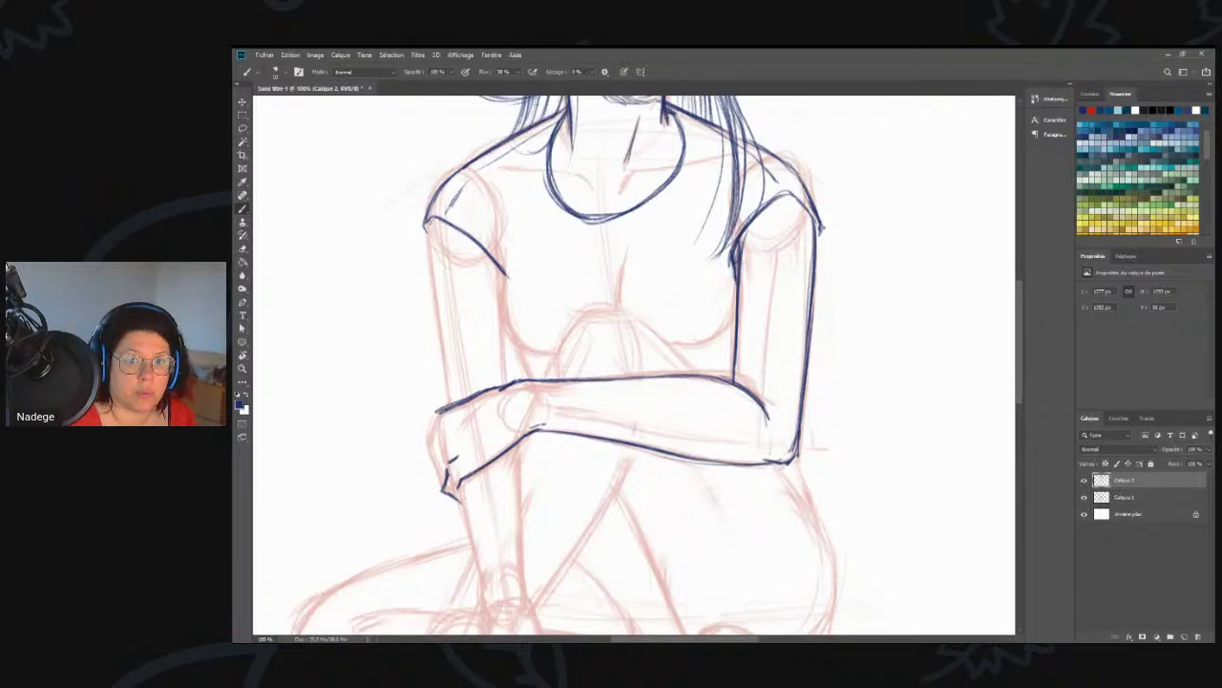
mouse_move(445, 484)
left_mouse_down()
mouse_move(436, 410)
mouse_move(449, 487)
left_mouse_up()
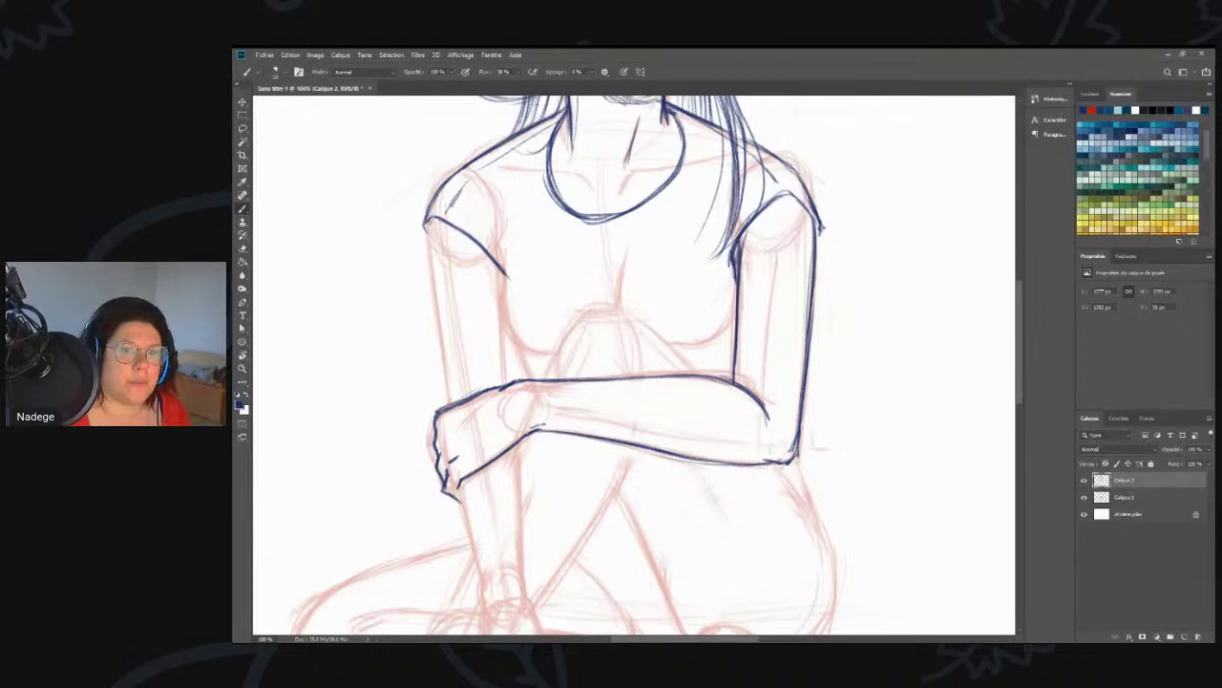
- Trace both contours of the figure's right upper arm from the sleeve hem down to the folded hand and forearm
key("z")
left_click(712, 446, "alt")
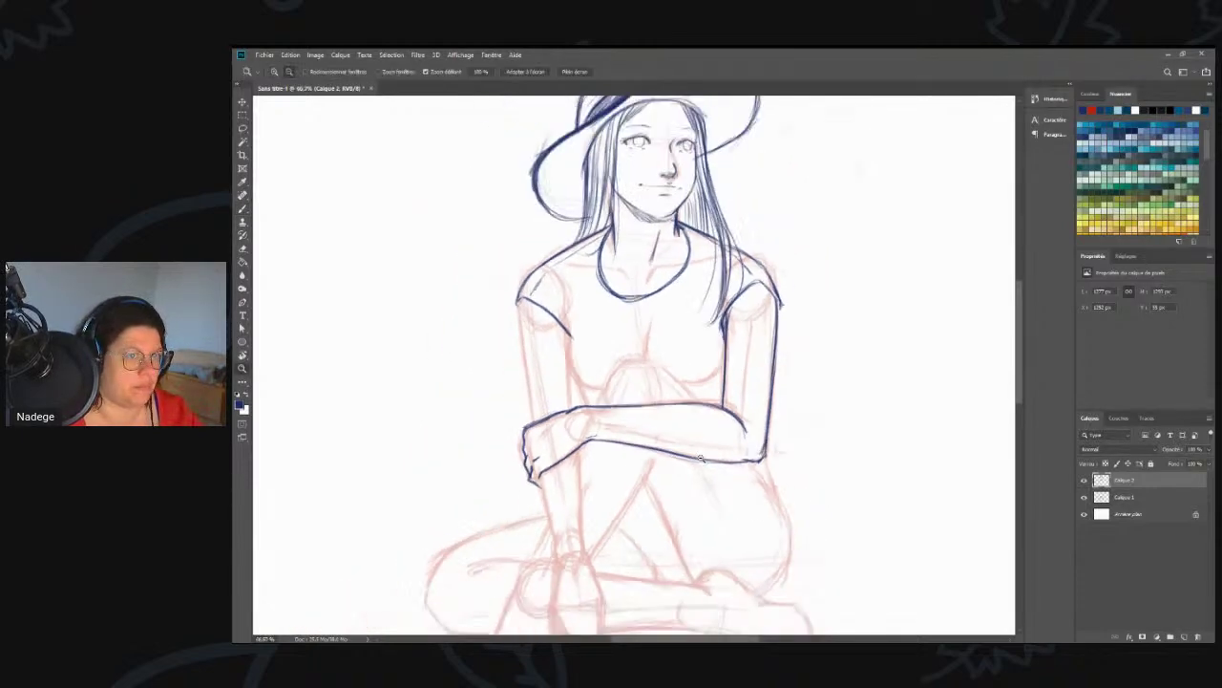
left_click_drag(685, 413, 641, 418)
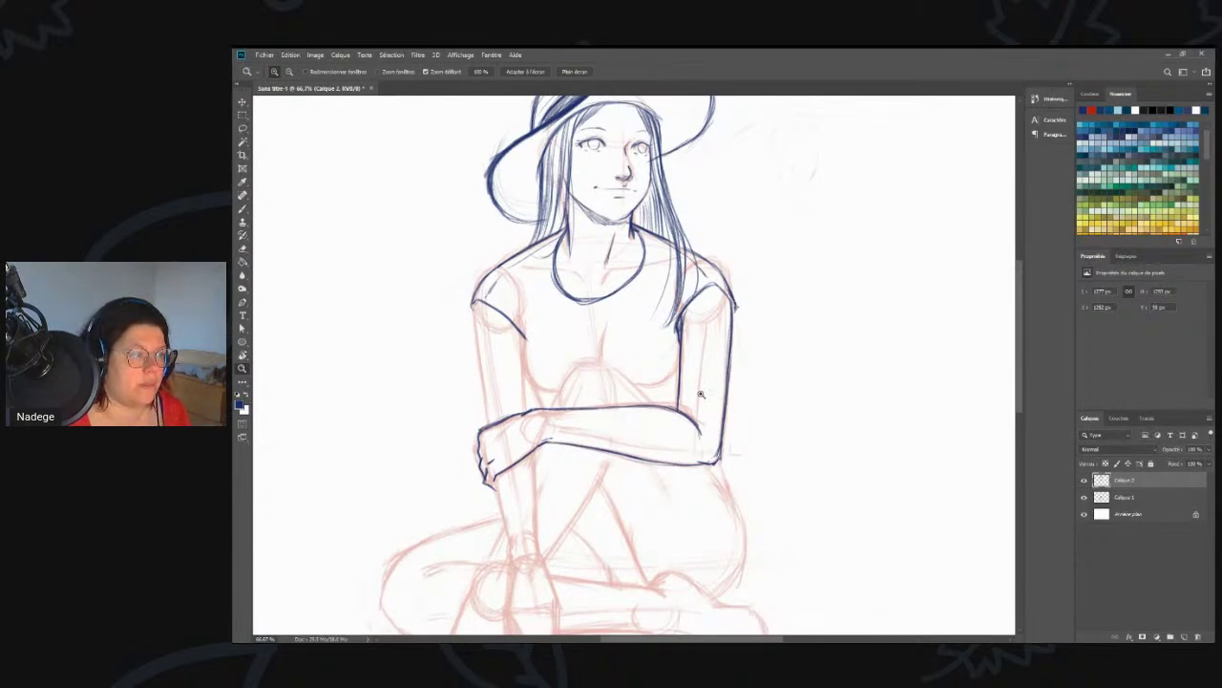
key("b")
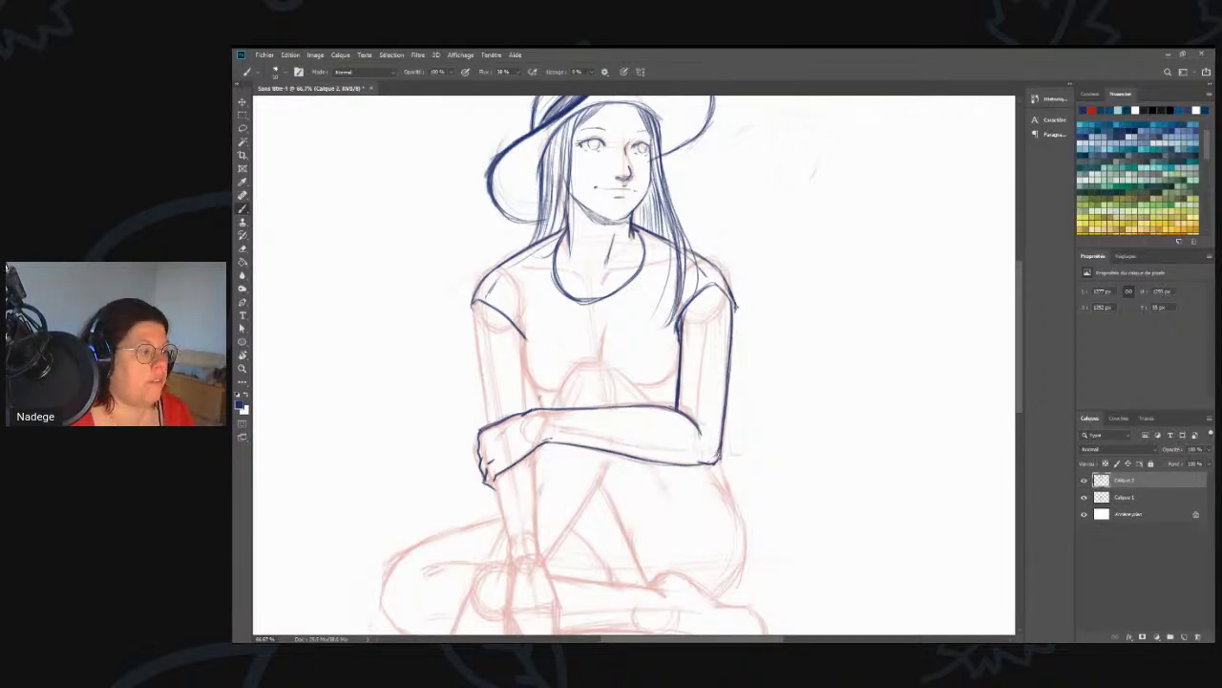
left_click_drag(482, 411, 464, 352)
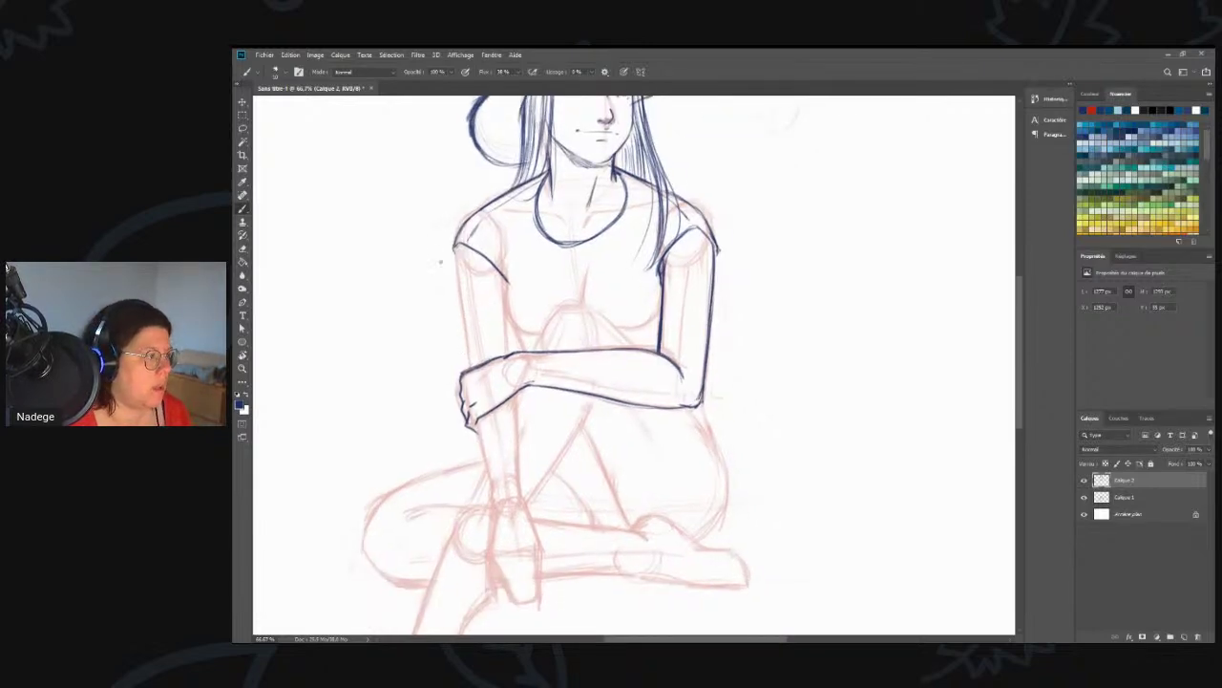
left_click_drag(456, 245, 471, 369)
left_click_drag(461, 294, 468, 351)
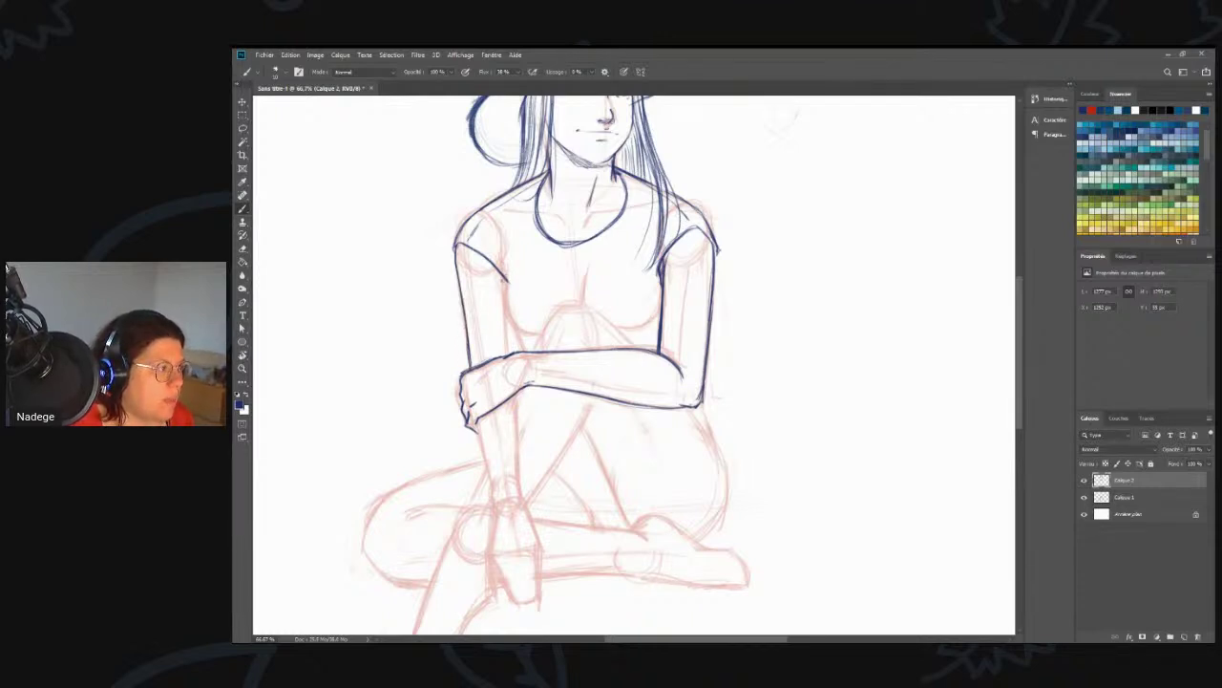
left_click_drag(506, 286, 513, 359)
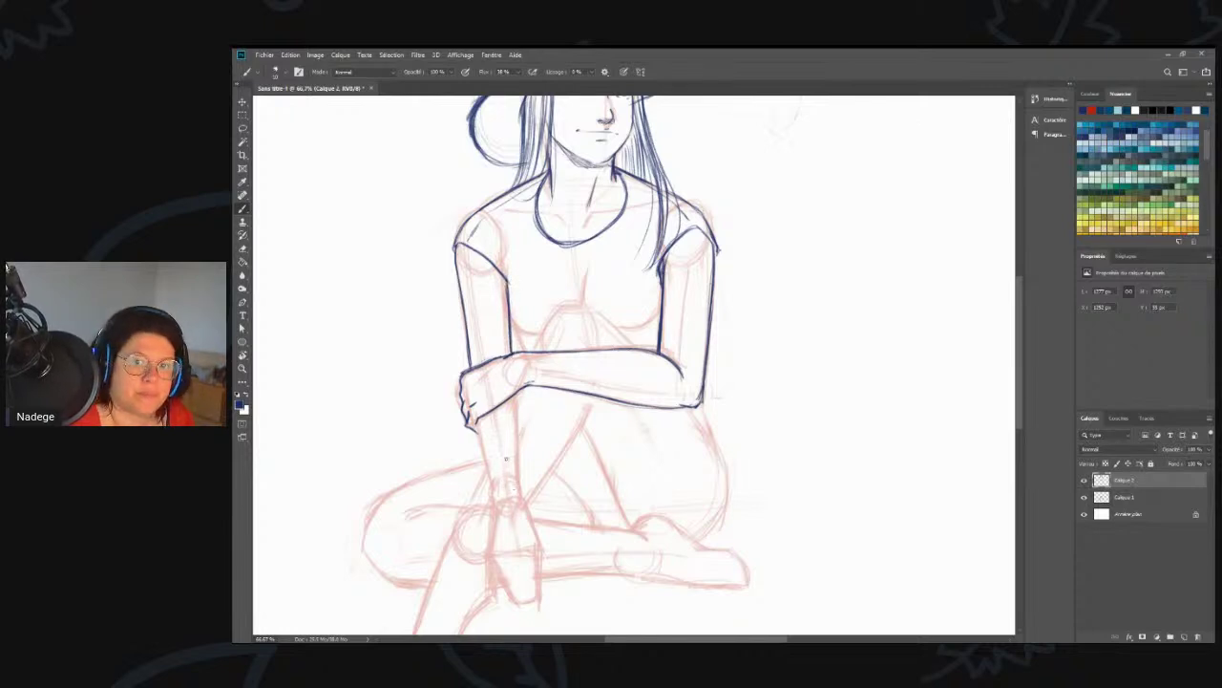
- Trace the inner edge of the figure's right forearm from below the folded arm down to the wrist
left_click_drag(515, 394, 521, 497)
left_click_drag(516, 415, 523, 502)
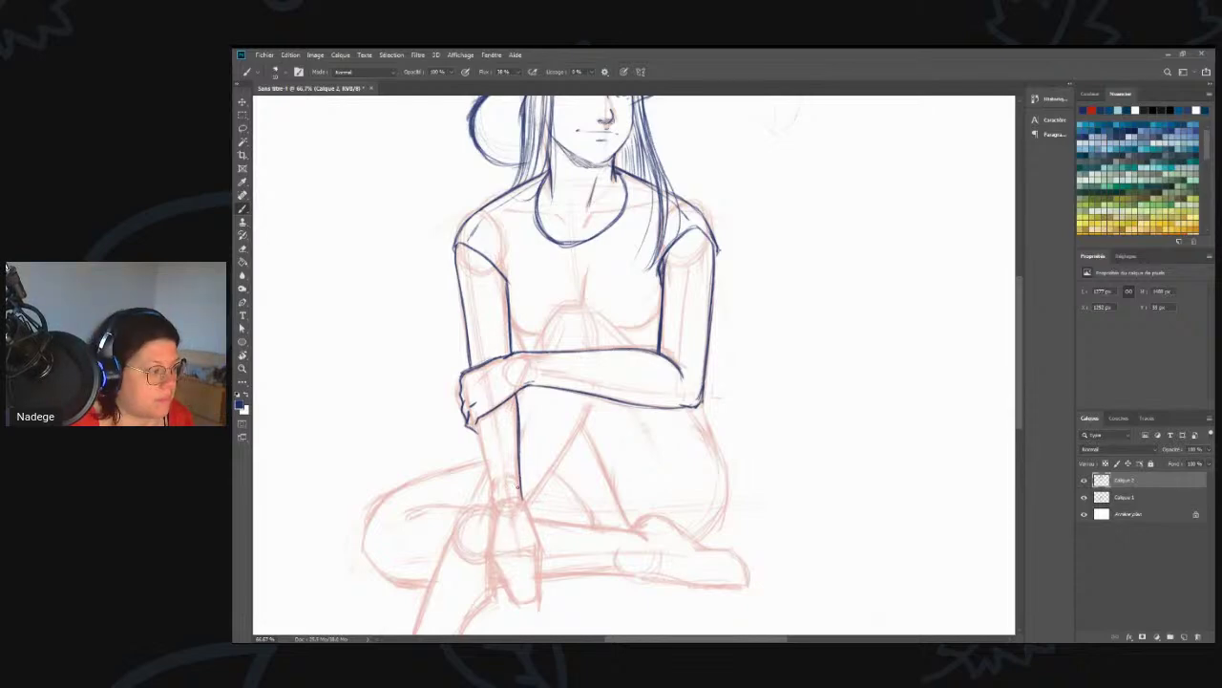
left_click_drag(520, 485, 524, 510)
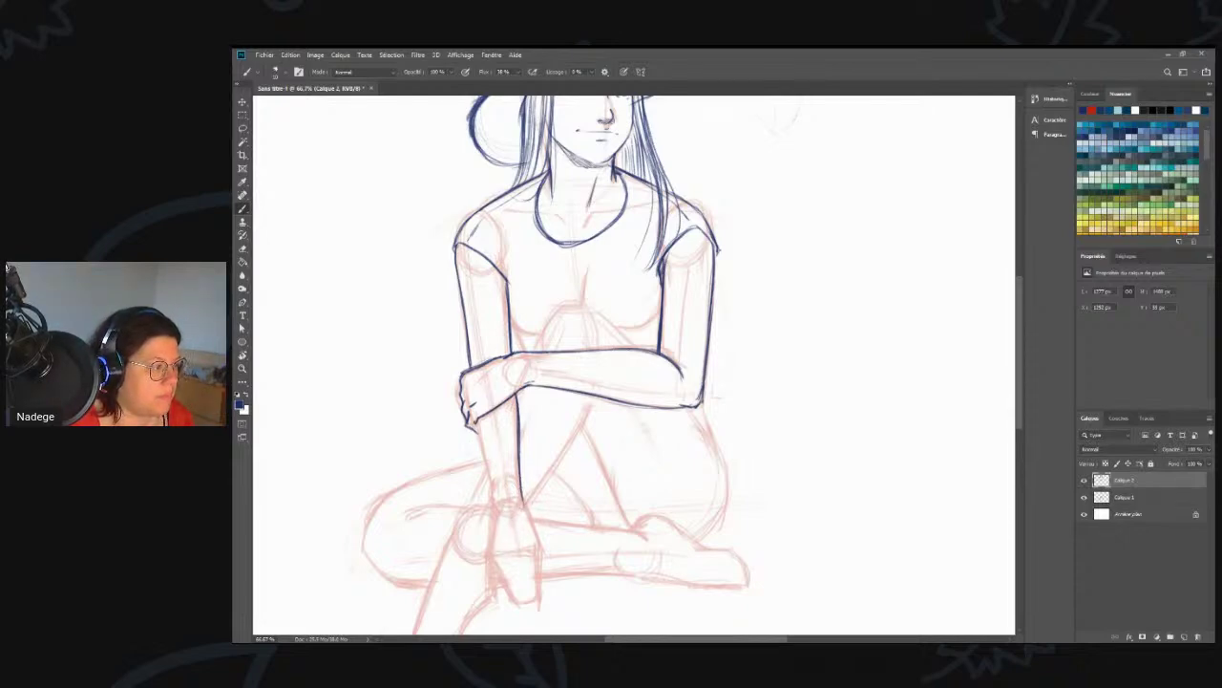
- Trace the outer edge of the figure's right forearm from below the folded hand down to the wrist
left_click_drag(474, 421, 496, 518)
left_click_drag(482, 449, 494, 504)
left_click_drag(474, 420, 484, 458)
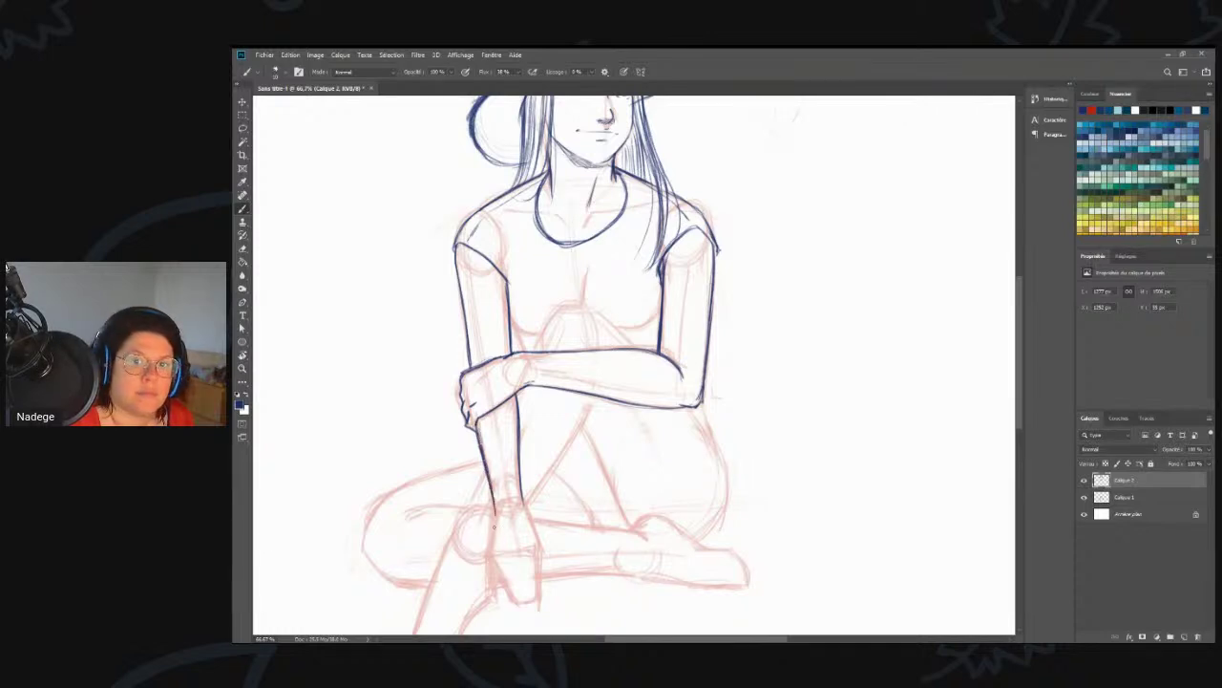
left_click_drag(493, 505, 498, 519)
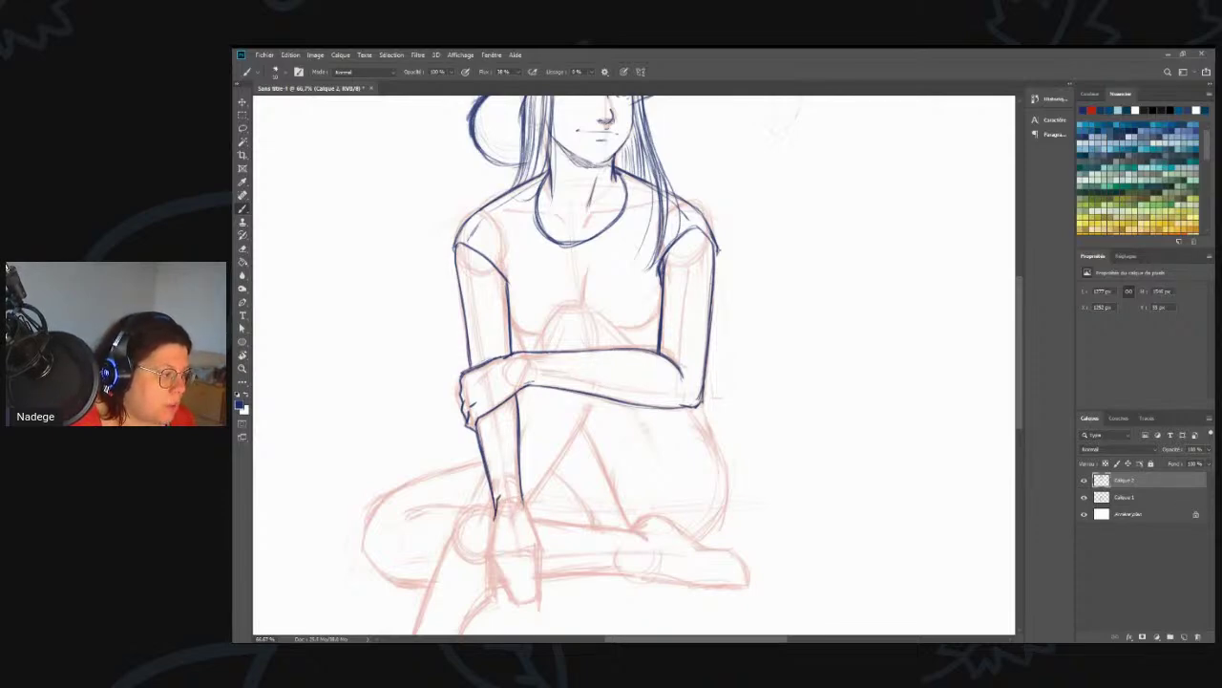
- Draw a bracelet of two parallel curved bands around the right wrist, erasing the stray overlap at its inner end
left_click_drag(522, 497, 493, 502)
key("z")
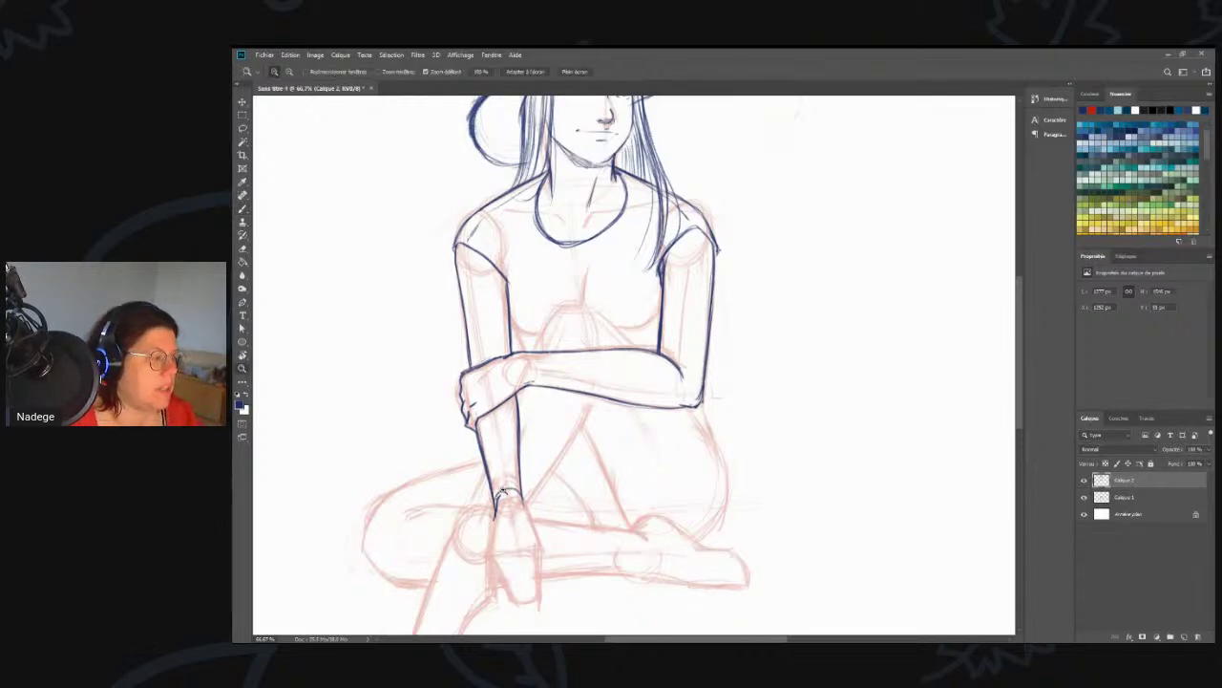
left_click(506, 495)
left_click(504, 512)
key("b")
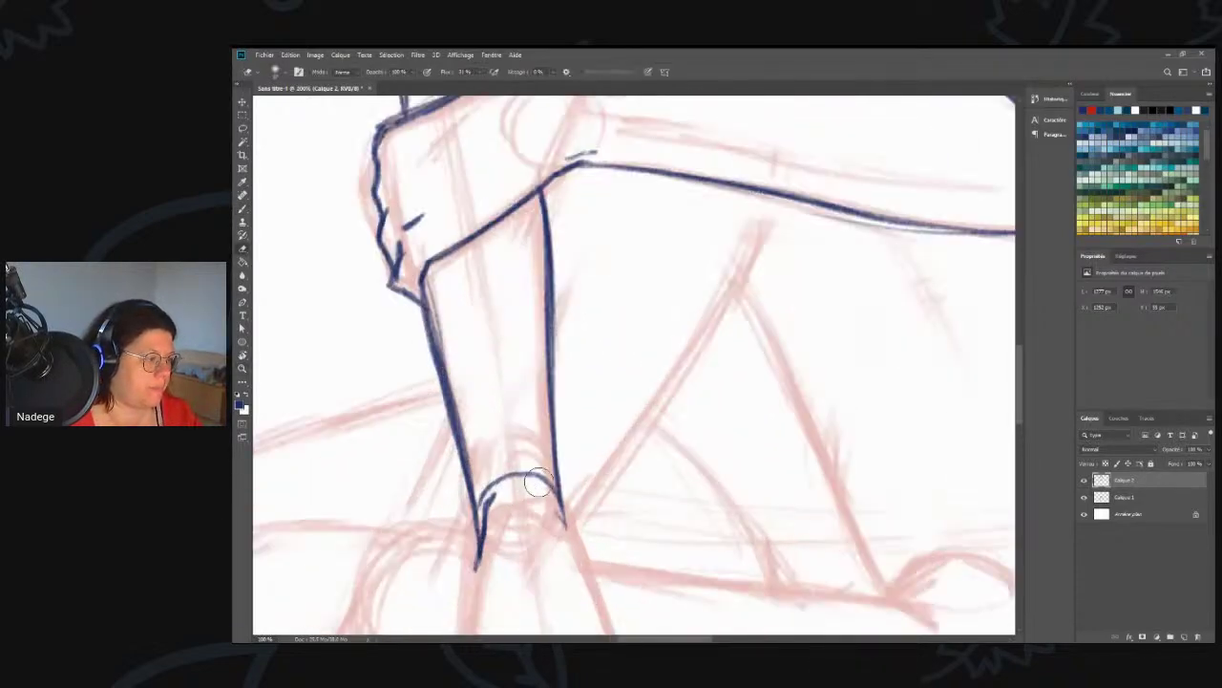
mouse_move(552, 490)
left_mouse_down()
mouse_move(502, 470)
mouse_move(471, 504)
mouse_move(567, 494)
mouse_move(469, 483)
mouse_move(503, 469)
mouse_move(505, 504)
mouse_move(519, 471)
mouse_move(545, 482)
mouse_move(494, 485)
mouse_move(471, 516)
mouse_move(508, 474)
mouse_move(540, 477)
mouse_move(562, 502)
mouse_move(556, 488)
mouse_move(492, 487)
mouse_move(545, 456)
mouse_move(563, 495)
left_mouse_up()
key("b")
left_click_drag(484, 472, 473, 505)
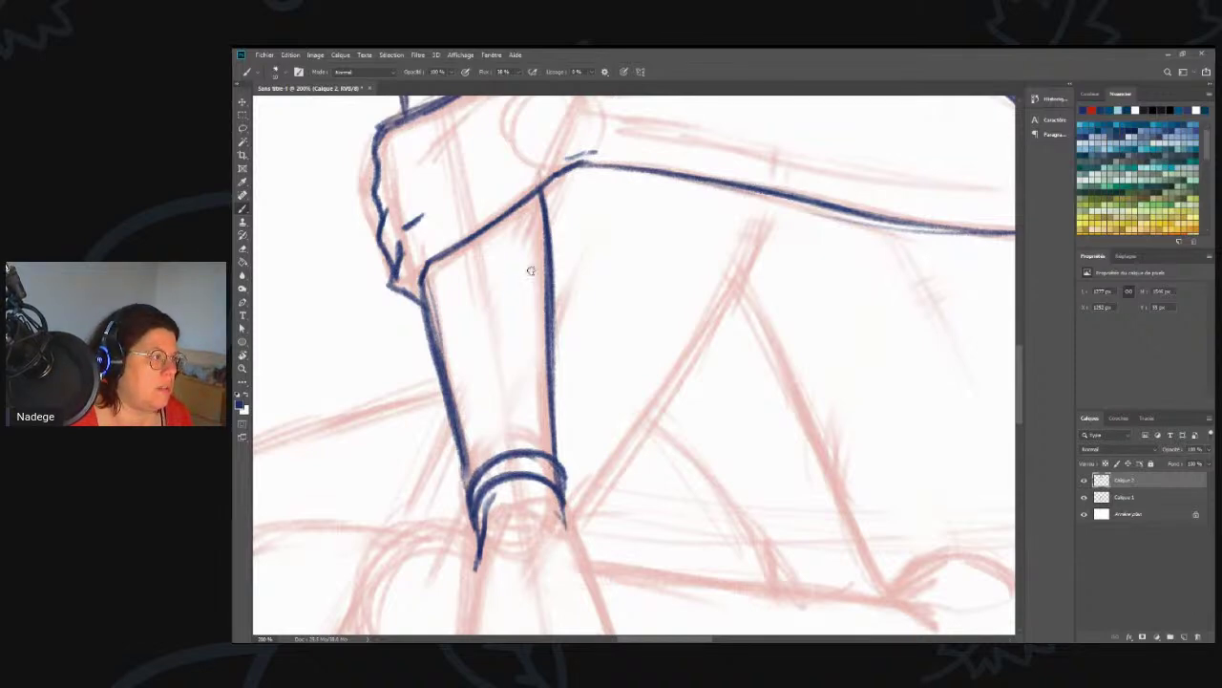
- Hatch a shadow on the right forearm's inner edge beneath the folded arm and thicken both ends of the bracelet
mouse_move(544, 331)
left_mouse_down()
mouse_move(531, 239)
mouse_move(536, 252)
left_mouse_up()
left_click_drag(542, 304, 523, 220)
left_click_drag(530, 270, 522, 231)
mouse_move(541, 313)
left_mouse_down()
mouse_move(537, 265)
mouse_move(550, 399)
left_mouse_up()
left_click_drag(561, 470, 563, 510)
left_click_drag(473, 498, 472, 531)
left_click_drag(485, 464, 471, 522)
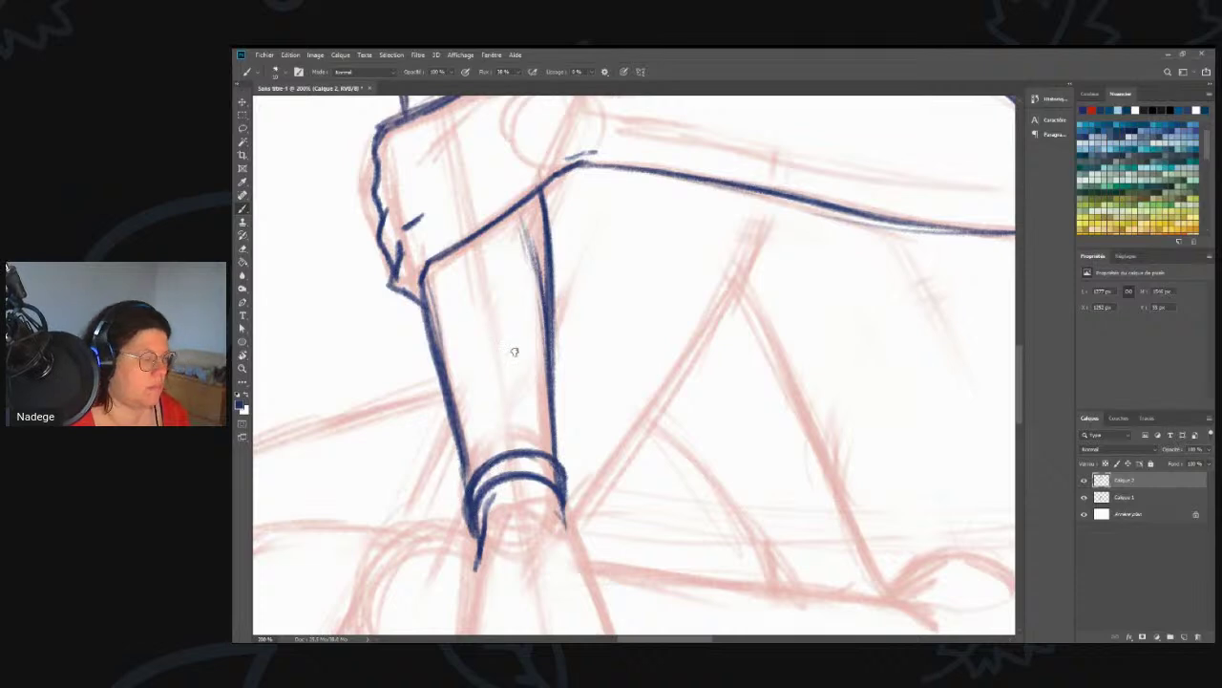
mouse_move(538, 231)
left_mouse_down()
mouse_move(542, 244)
mouse_move(521, 208)
mouse_move(537, 197)
left_mouse_up()
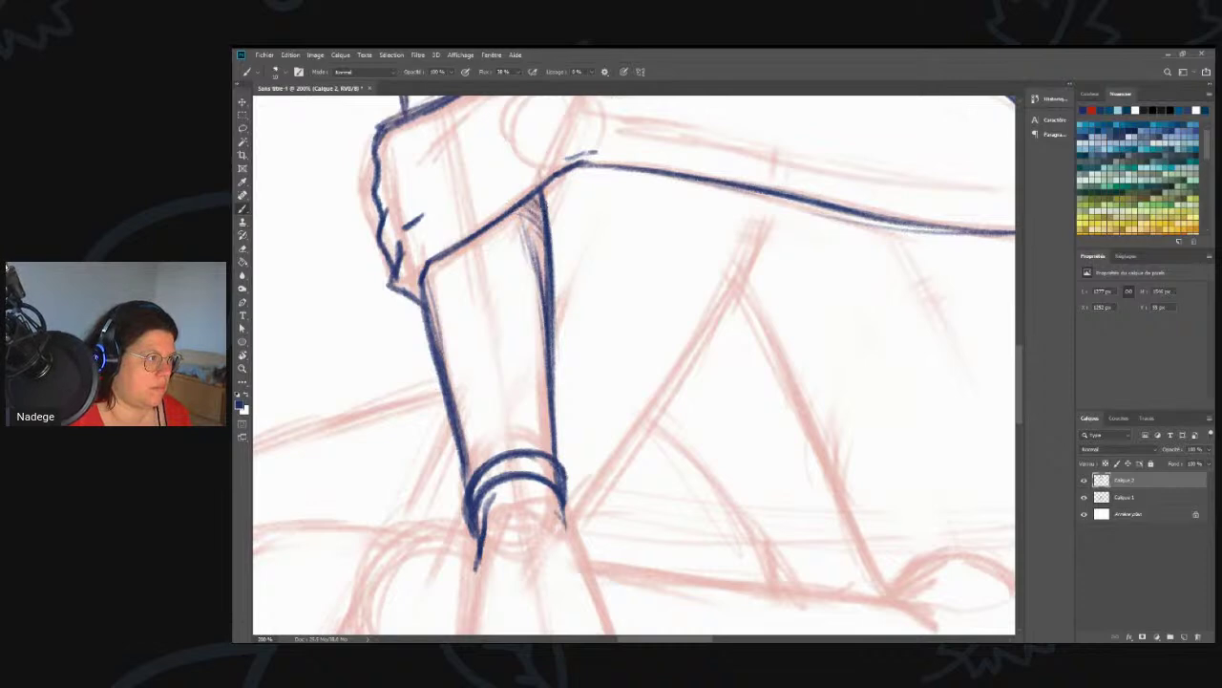
- Outline both sides of the hanging right hand below the bracelet, including the little finger
key("z")
left_click(535, 357, "alt")
left_click(535, 357, "alt")
left_click_drag(529, 335, 517, 449)
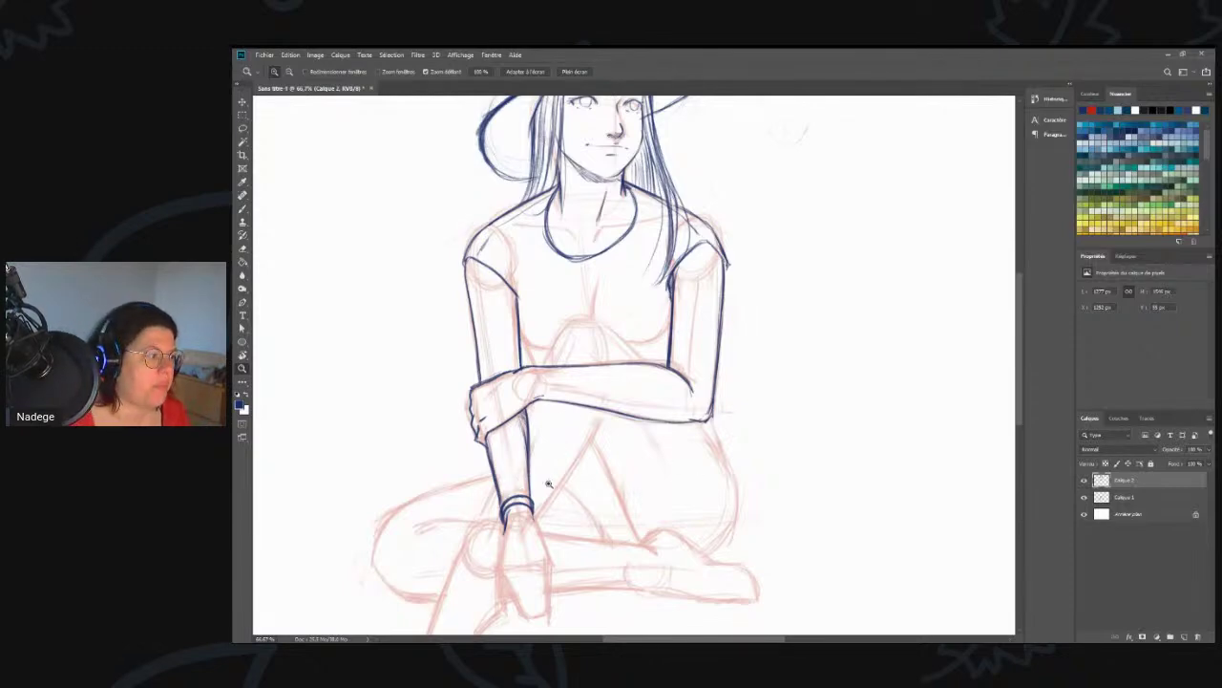
left_click(537, 515)
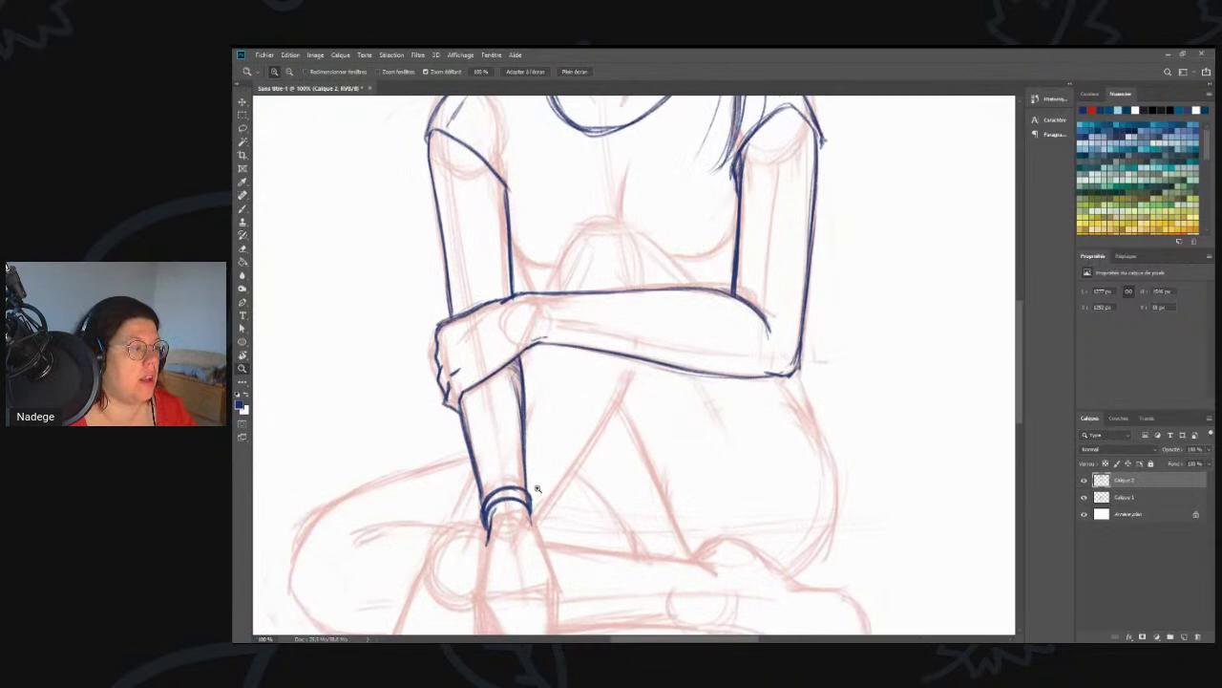
scroll(535, 485, "down", 4)
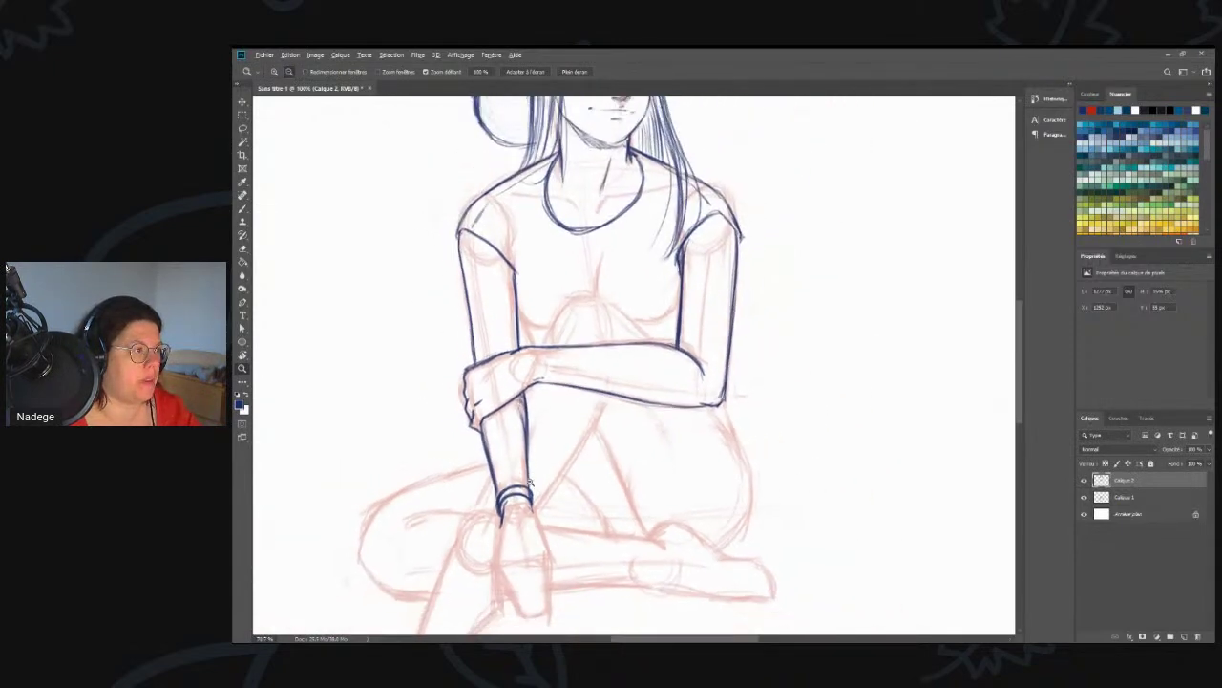
left_click_drag(533, 488, 526, 458)
key("b")
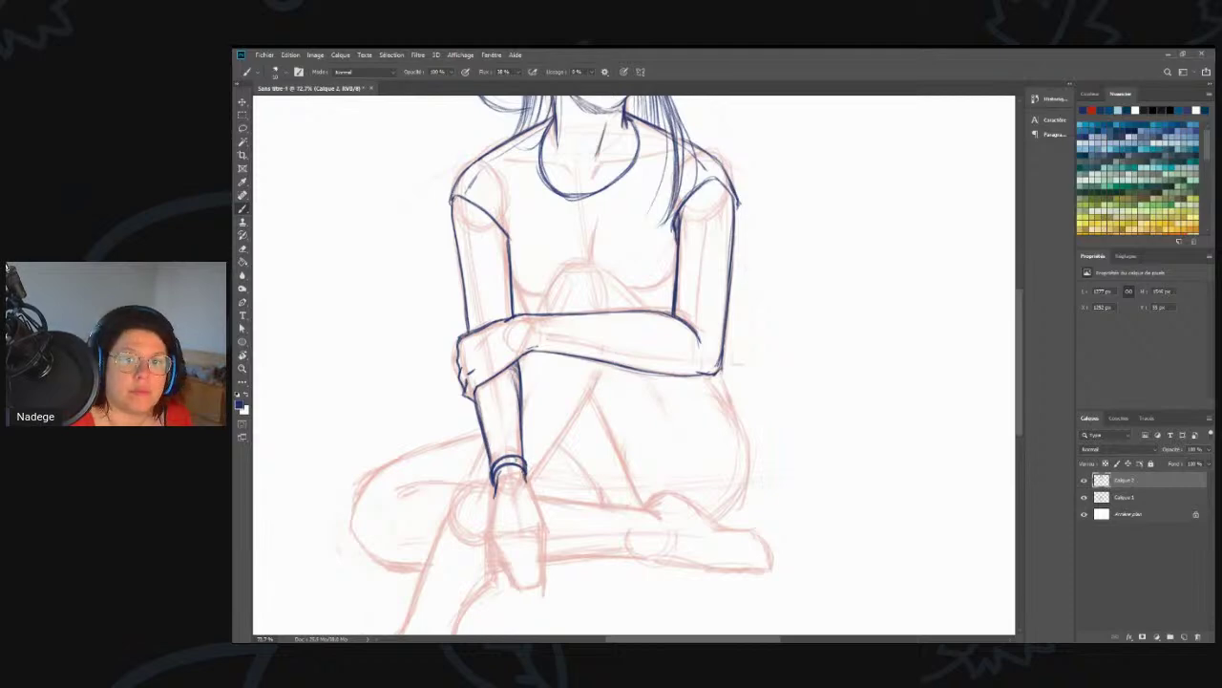
mouse_move(523, 478)
left_mouse_down()
mouse_move(552, 533)
mouse_move(543, 556)
mouse_move(537, 495)
left_mouse_up()
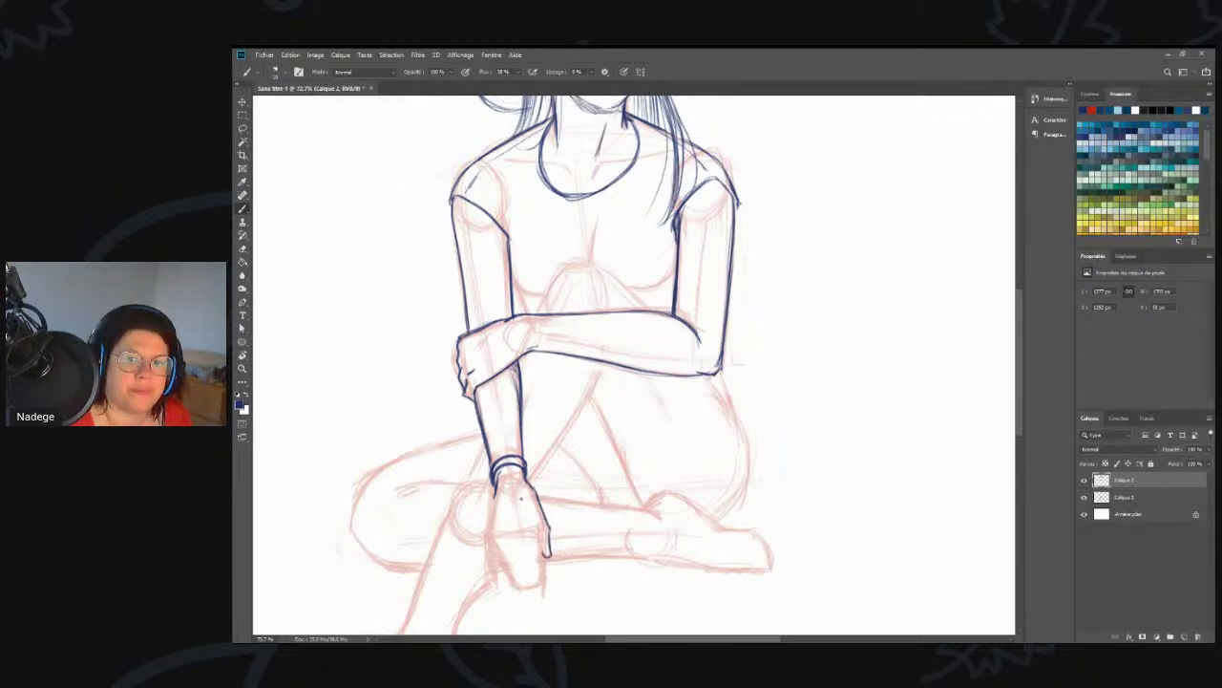
mouse_move(540, 520)
left_mouse_down()
mouse_move(544, 542)
mouse_move(542, 524)
left_mouse_up()
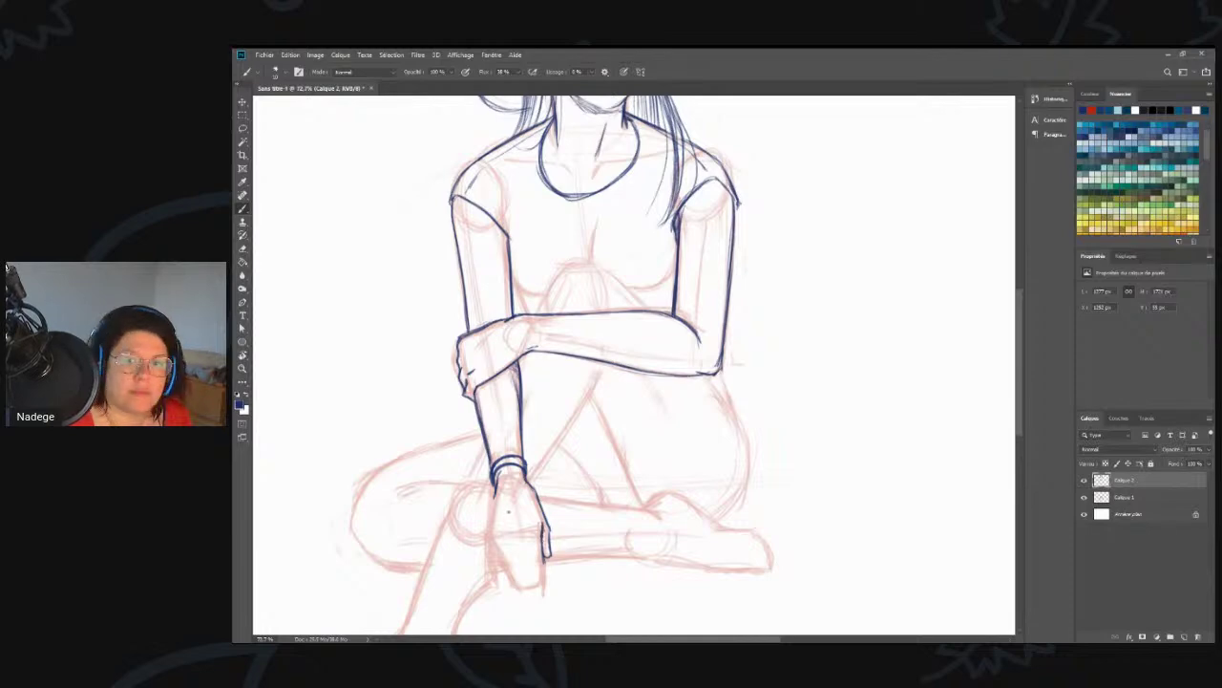
left_click_drag(496, 483, 493, 547)
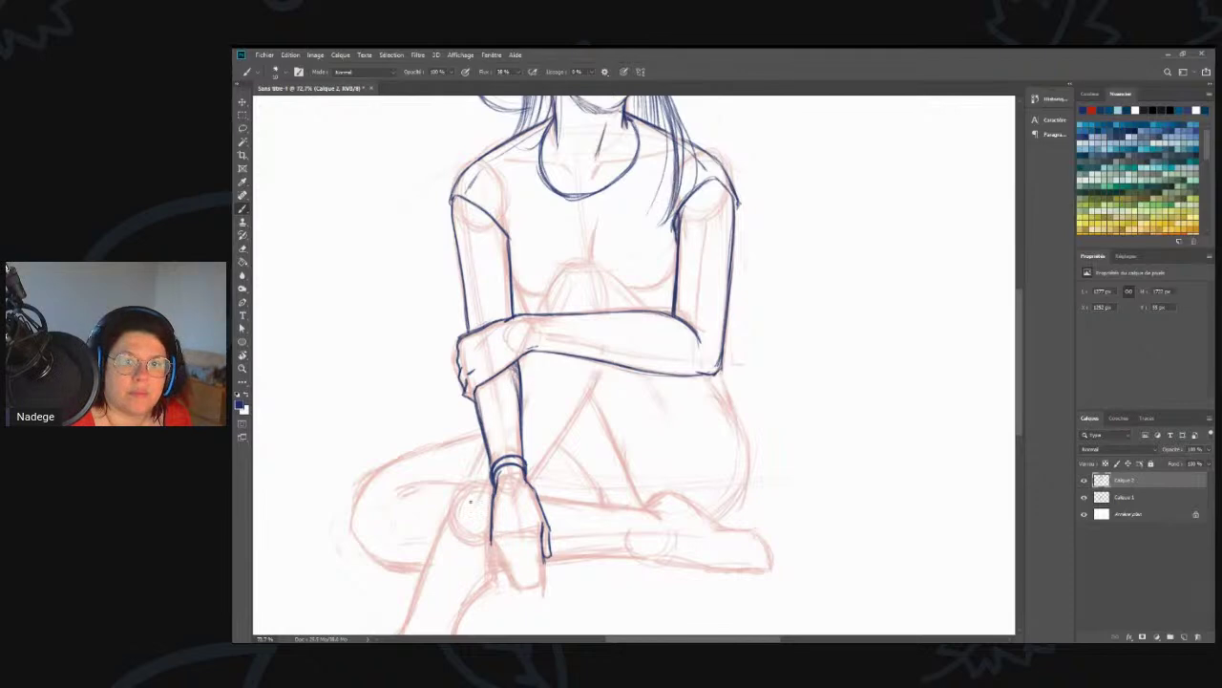
- Draw the ring and middle fingers of the hanging hand, undoing the misplaced strokes and redrawing the finger contour
left_click_drag(538, 552, 533, 579)
left_click_drag(530, 538, 530, 562)
left_click_drag(531, 527, 532, 566)
left_click_drag(532, 560, 539, 584)
left_click_drag(518, 531, 533, 593)
key("ctrl+z")
key("ctrl+z")
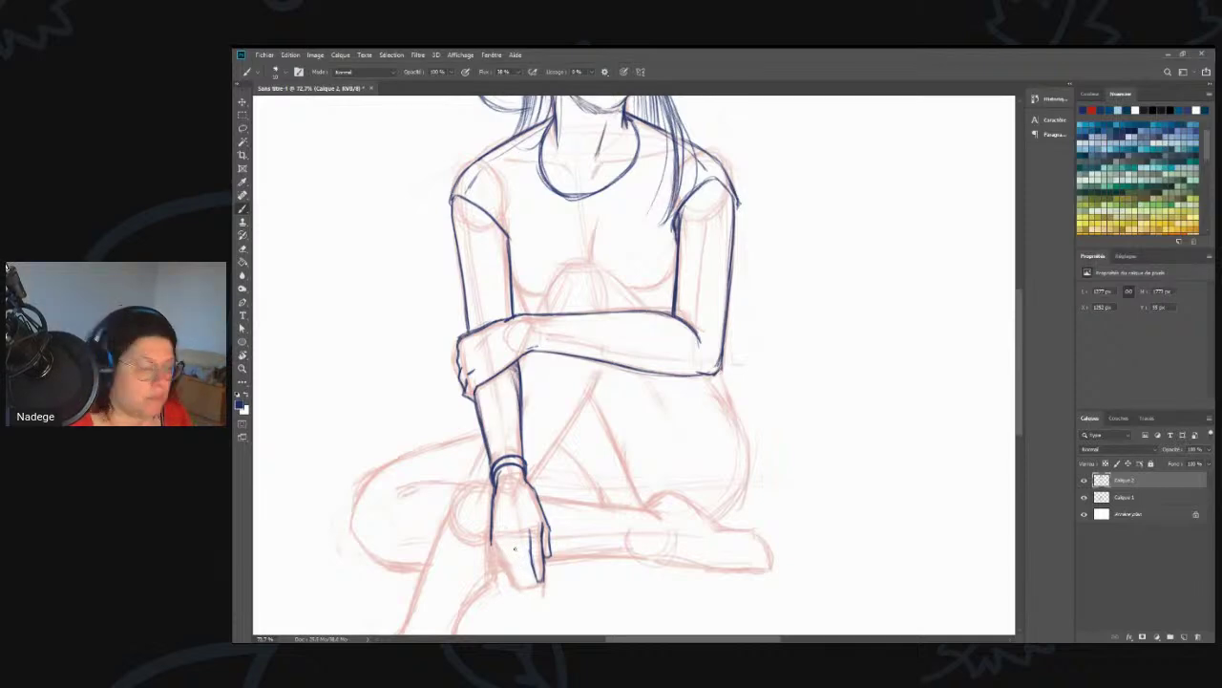
mouse_move(517, 538)
left_mouse_down()
mouse_move(534, 593)
mouse_move(539, 582)
left_mouse_up()
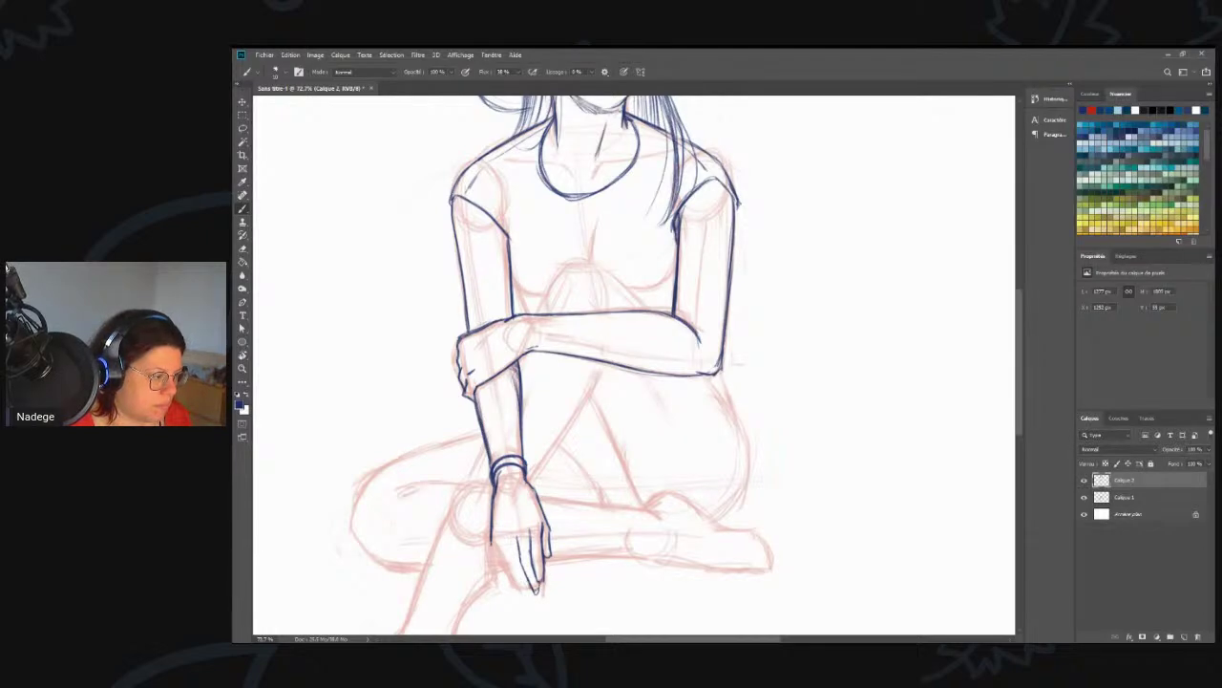
left_click_drag(525, 528, 533, 551)
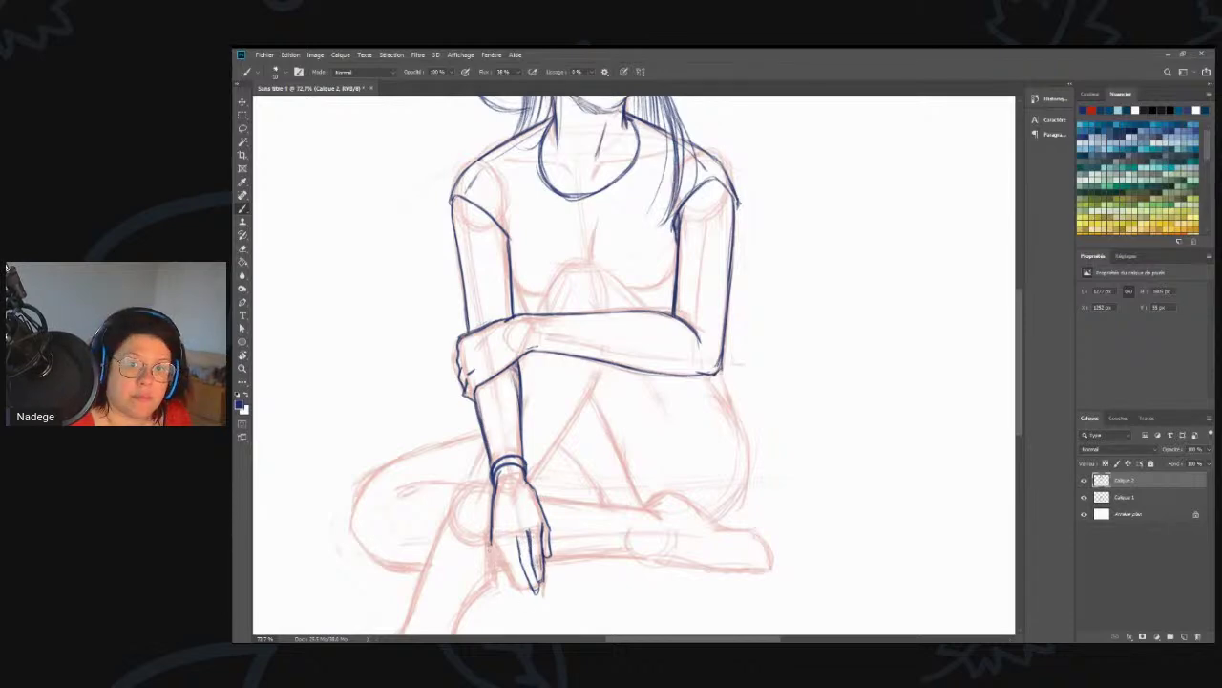
- Draw the remaining fingers of the hanging hand and mark the knuckles with short strokes
mouse_move(507, 548)
left_mouse_down()
mouse_move(525, 586)
mouse_move(497, 571)
mouse_move(502, 582)
left_mouse_up()
left_click_drag(494, 565, 507, 579)
left_click_drag(502, 558, 501, 577)
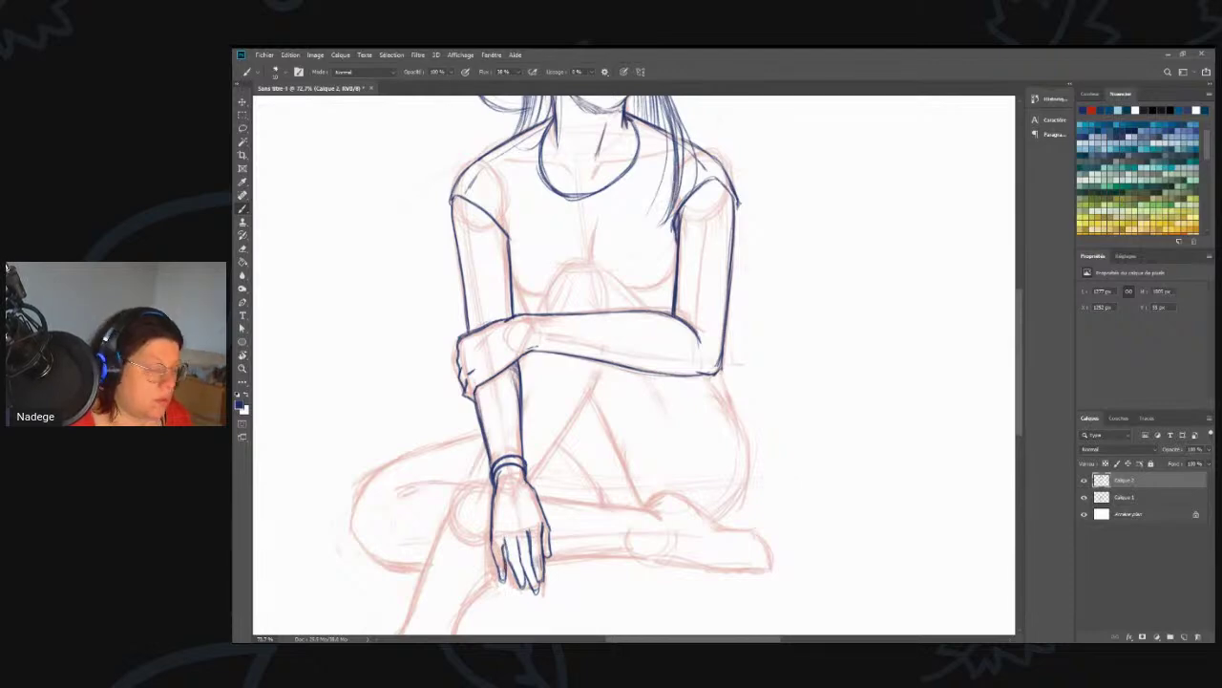
mouse_move(504, 529)
left_mouse_down()
mouse_move(506, 540)
mouse_move(520, 535)
left_mouse_up()
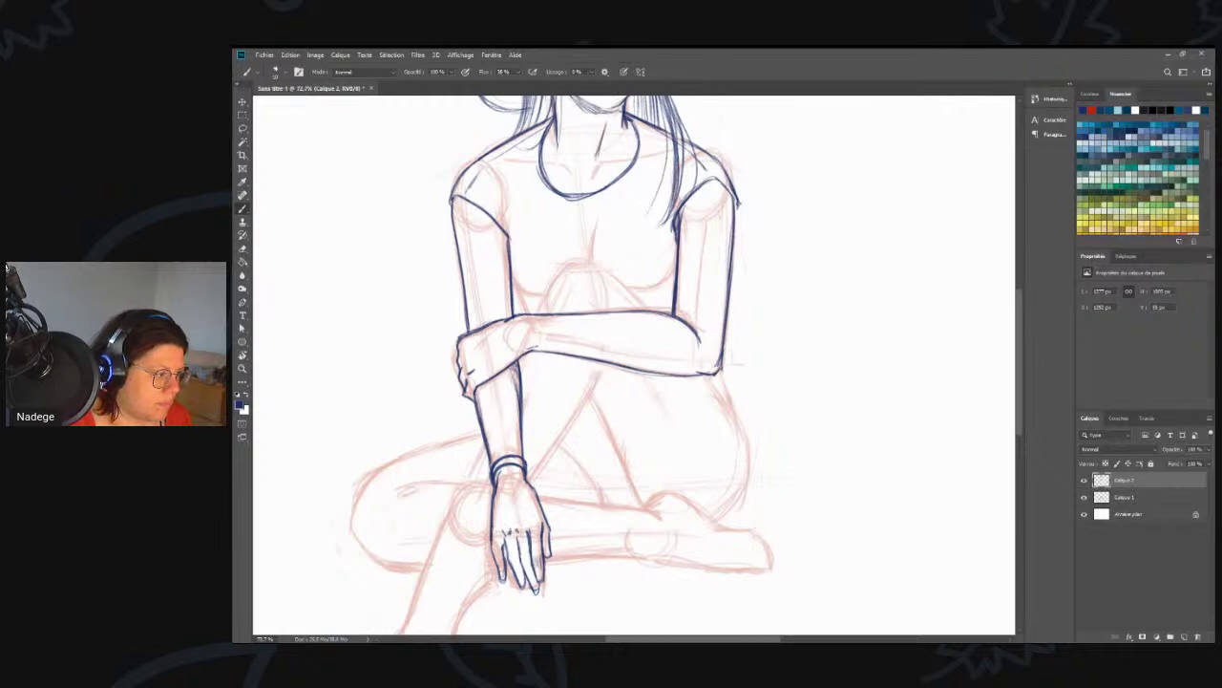
left_click_drag(511, 561, 521, 574)
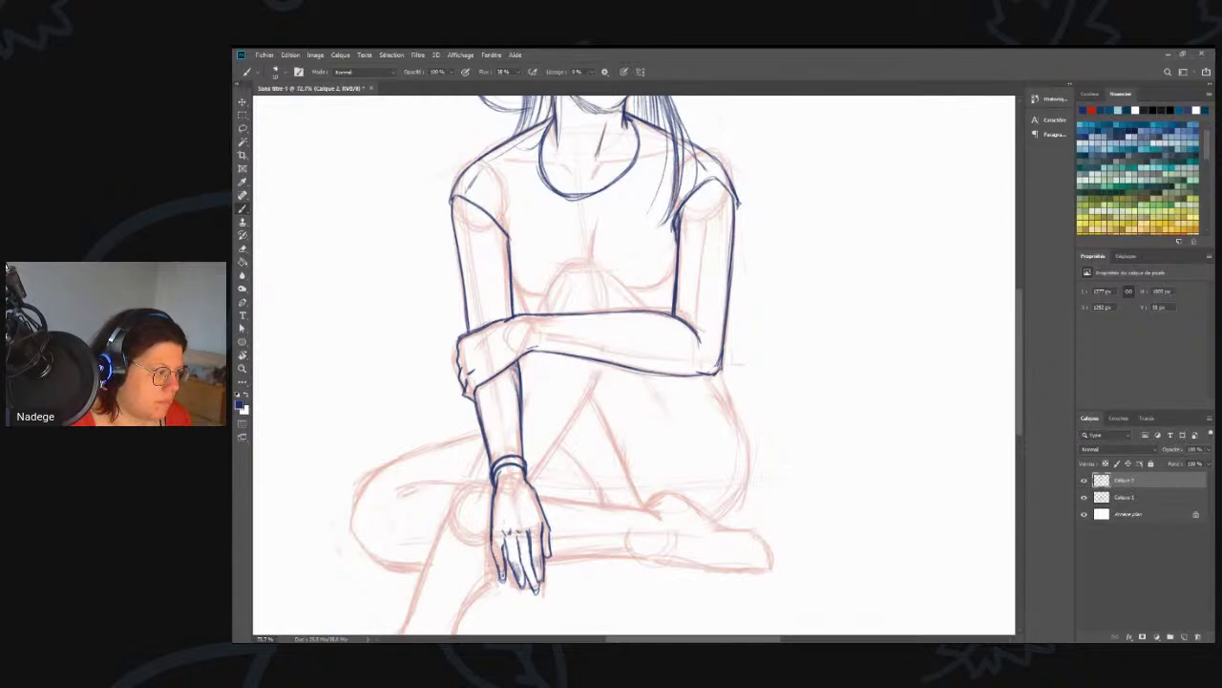
- Reinforce the hand's contour just below the bracelet and thicken the right forearm's inner edge
left_click_drag(523, 478, 529, 487)
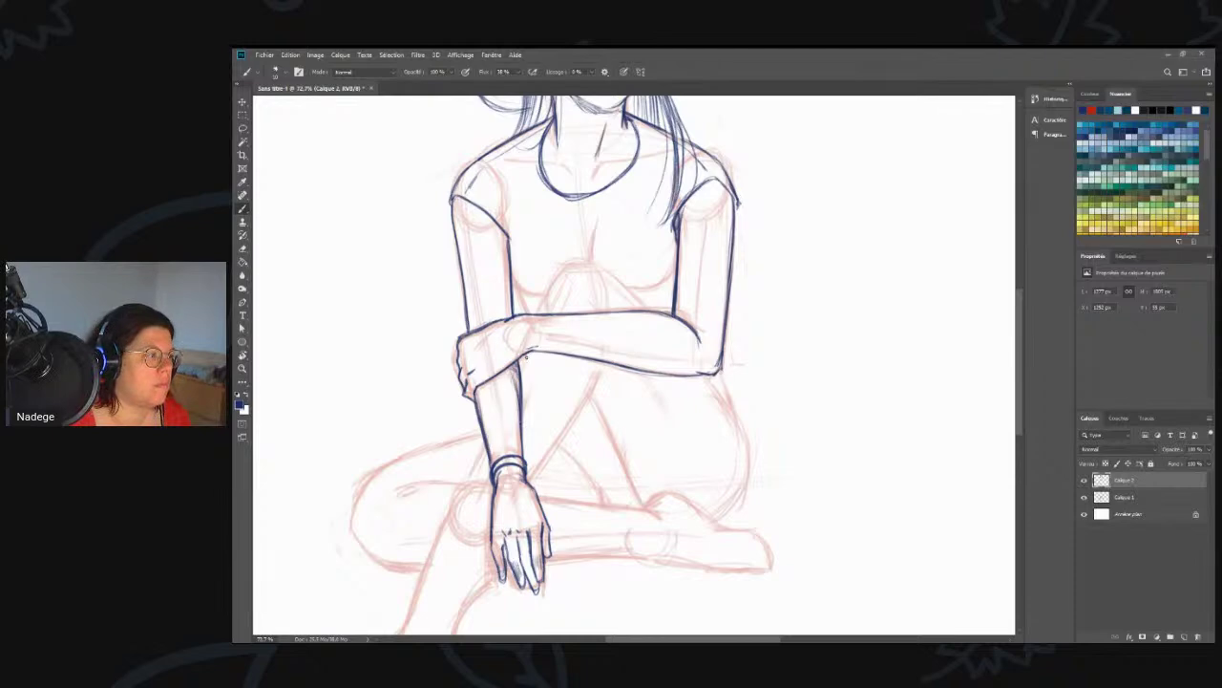
left_click_drag(520, 369, 524, 454)
left_click_drag(522, 394, 524, 456)
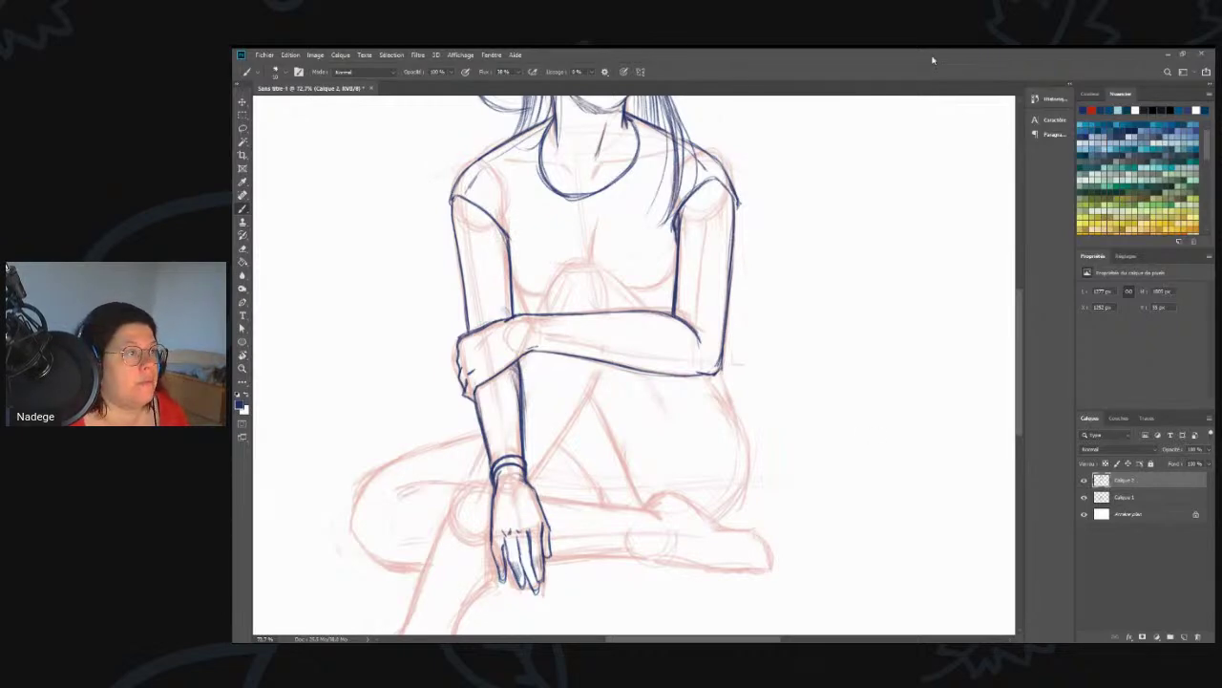
- Draw the two collarbone lines inside the T-shirt neckline
mouse_move(517, 400)
left_mouse_down()
mouse_move(516, 479)
mouse_move(507, 464)
left_mouse_up()
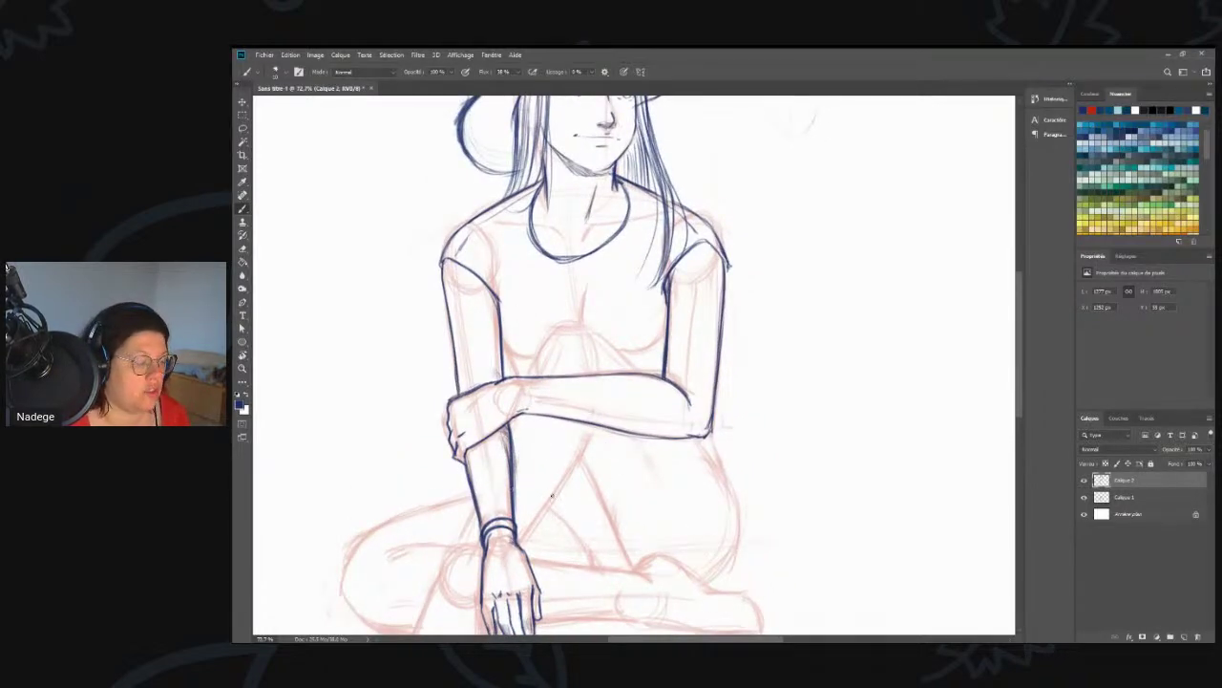
mouse_move(671, 497)
left_mouse_down()
mouse_move(668, 423)
mouse_move(658, 441)
left_mouse_up()
mouse_move(577, 191)
left_mouse_down()
mouse_move(619, 175)
mouse_move(530, 178)
left_mouse_up()
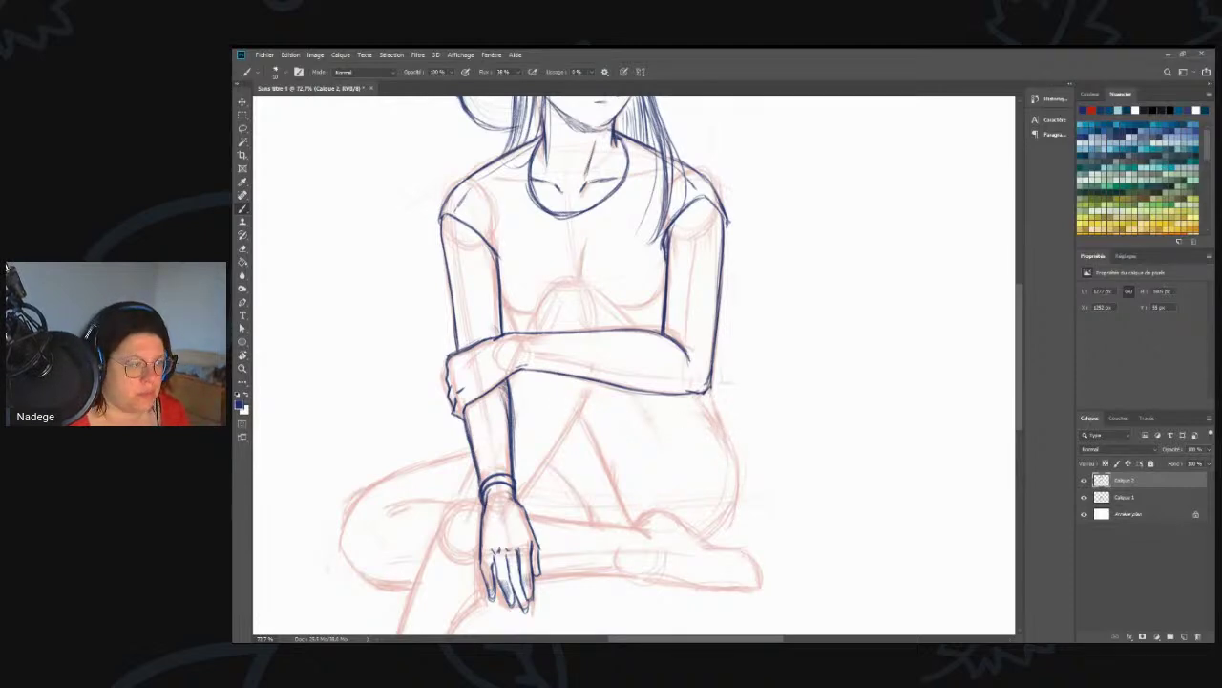
- Trace the outer hip contour from the left elbow down to the foot, with small fabric folds along the edge
mouse_move(713, 382)
left_mouse_down()
mouse_move(734, 445)
mouse_move(705, 397)
mouse_move(740, 487)
mouse_move(737, 511)
mouse_move(703, 540)
left_mouse_up()
left_click_drag(741, 492, 709, 538)
key("e")
key("b")
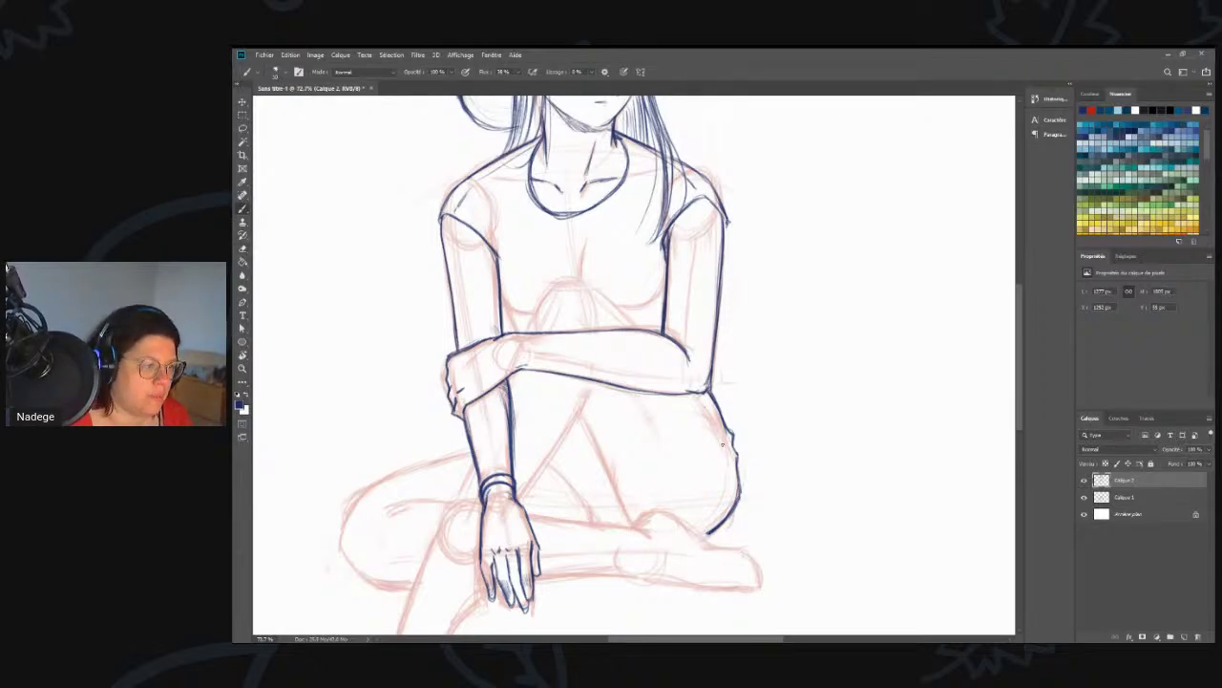
mouse_move(727, 438)
left_mouse_down()
mouse_move(703, 404)
mouse_move(725, 431)
left_mouse_up()
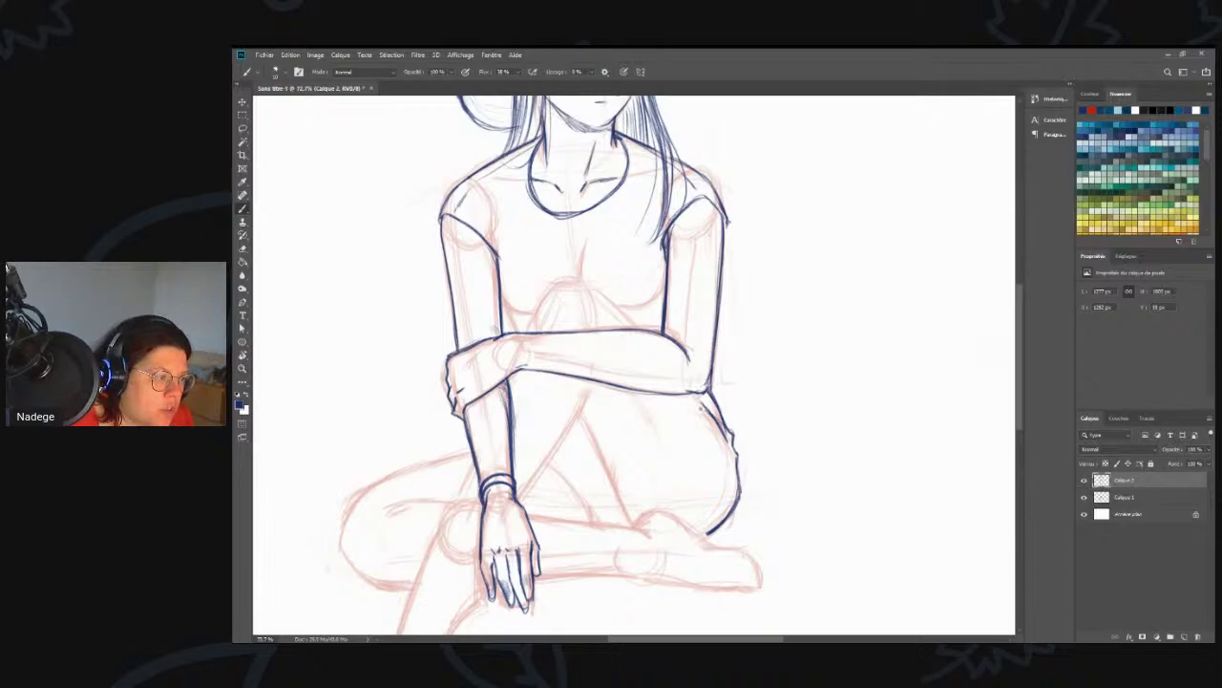
- Draw a curved garment hem across the thigh below the folded forearm, erase the stray guide lines and darken the curve
mouse_move(701, 429)
left_mouse_down()
mouse_move(654, 485)
mouse_move(673, 482)
mouse_move(611, 473)
left_mouse_up()
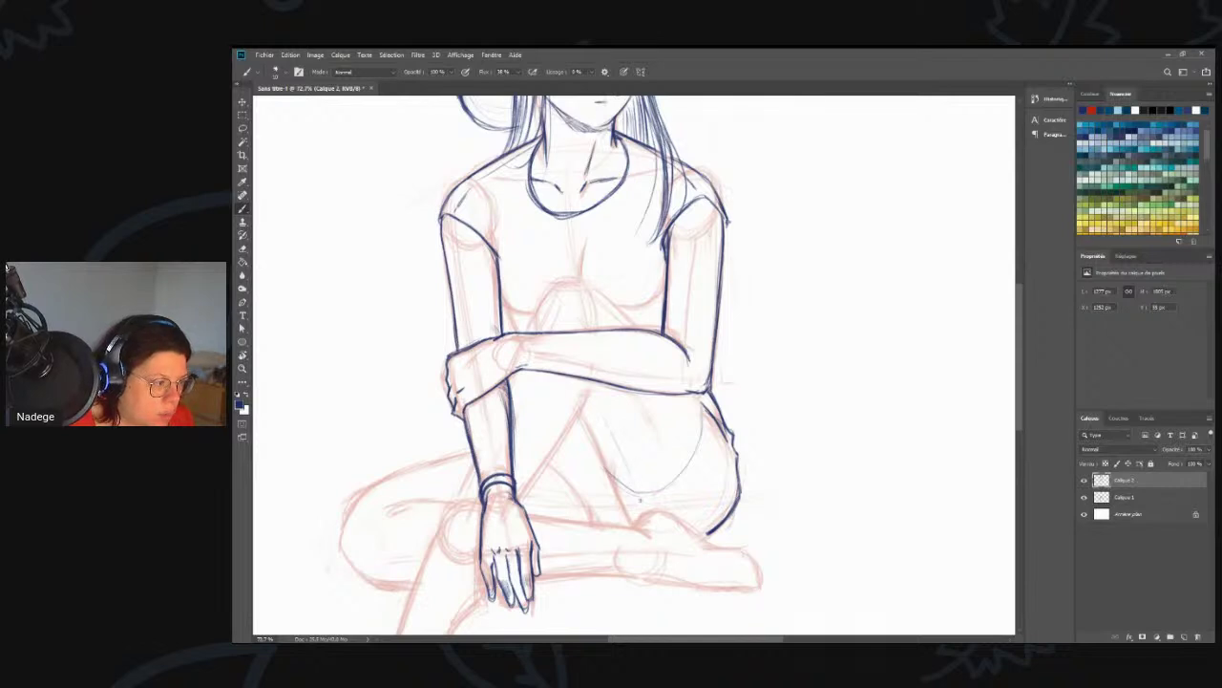
left_click_drag(592, 415, 646, 506)
key("e")
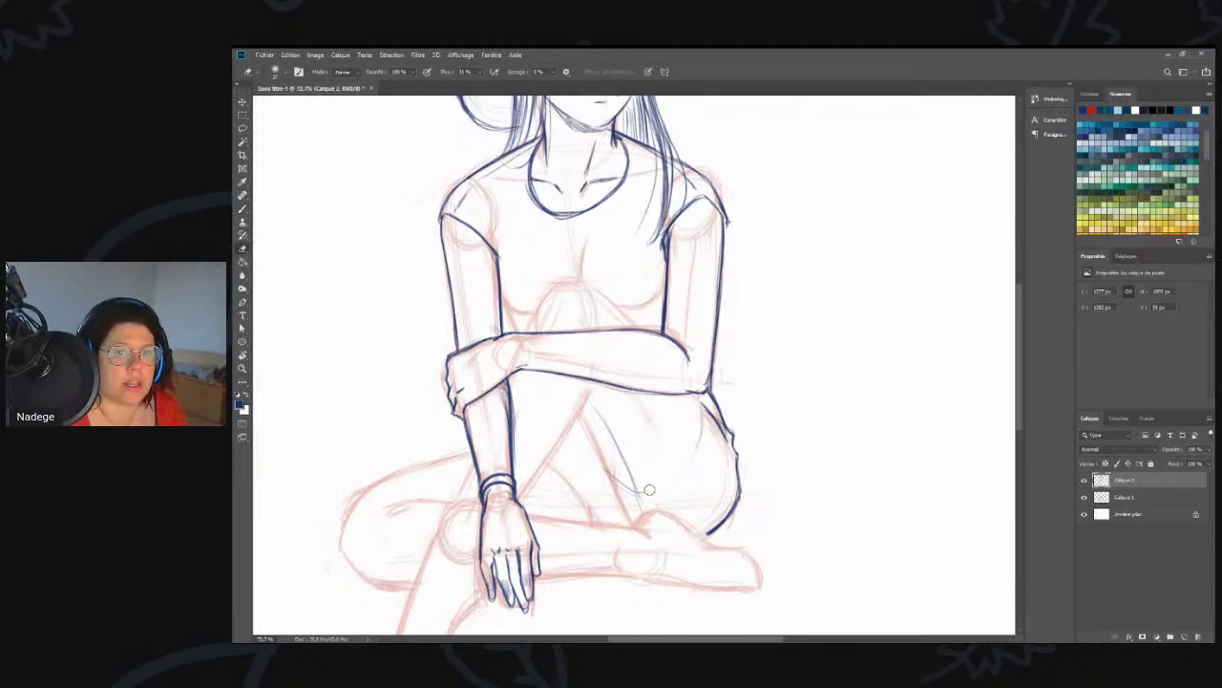
key("b")
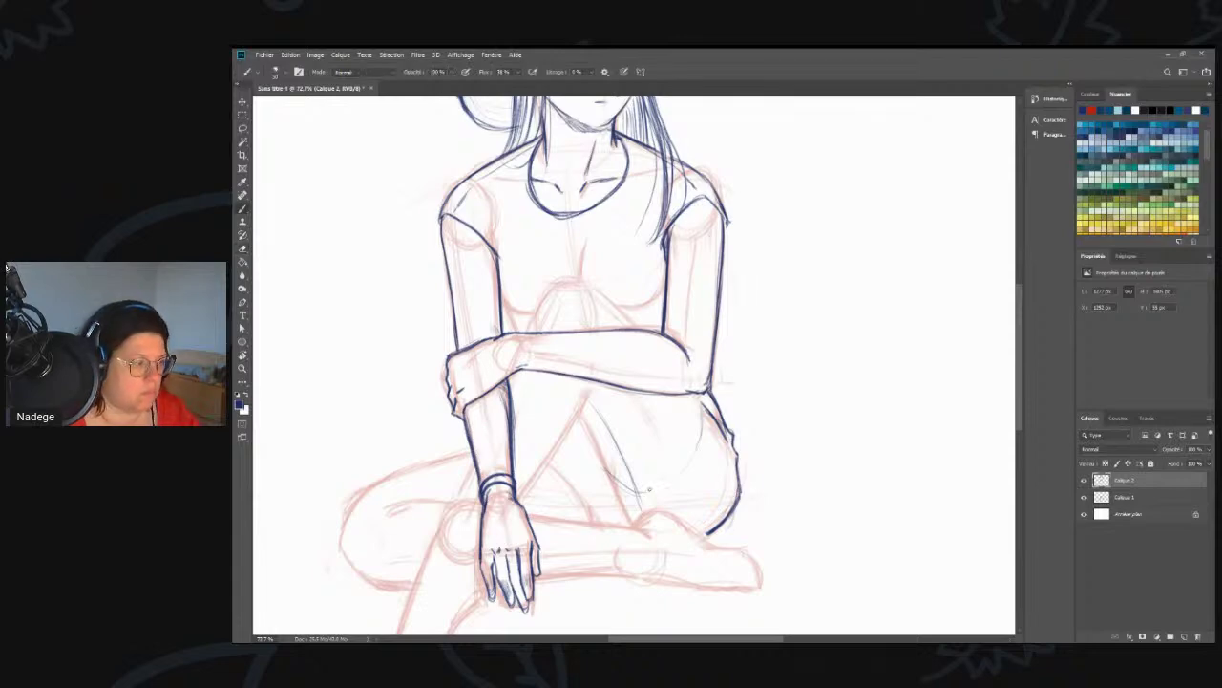
left_click_drag(606, 427, 638, 500)
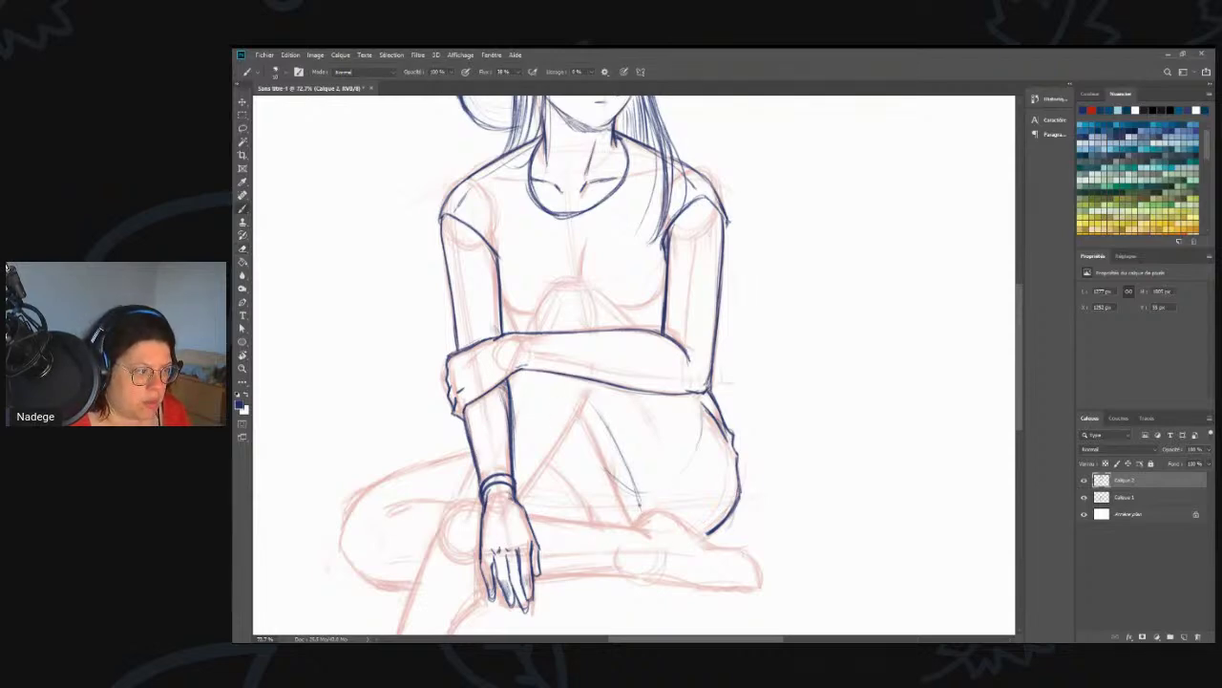
mouse_move(701, 399)
left_mouse_down()
mouse_move(682, 474)
mouse_move(647, 493)
mouse_move(694, 453)
mouse_move(675, 473)
mouse_move(616, 480)
mouse_move(603, 463)
mouse_move(639, 495)
left_mouse_up()
key("e")
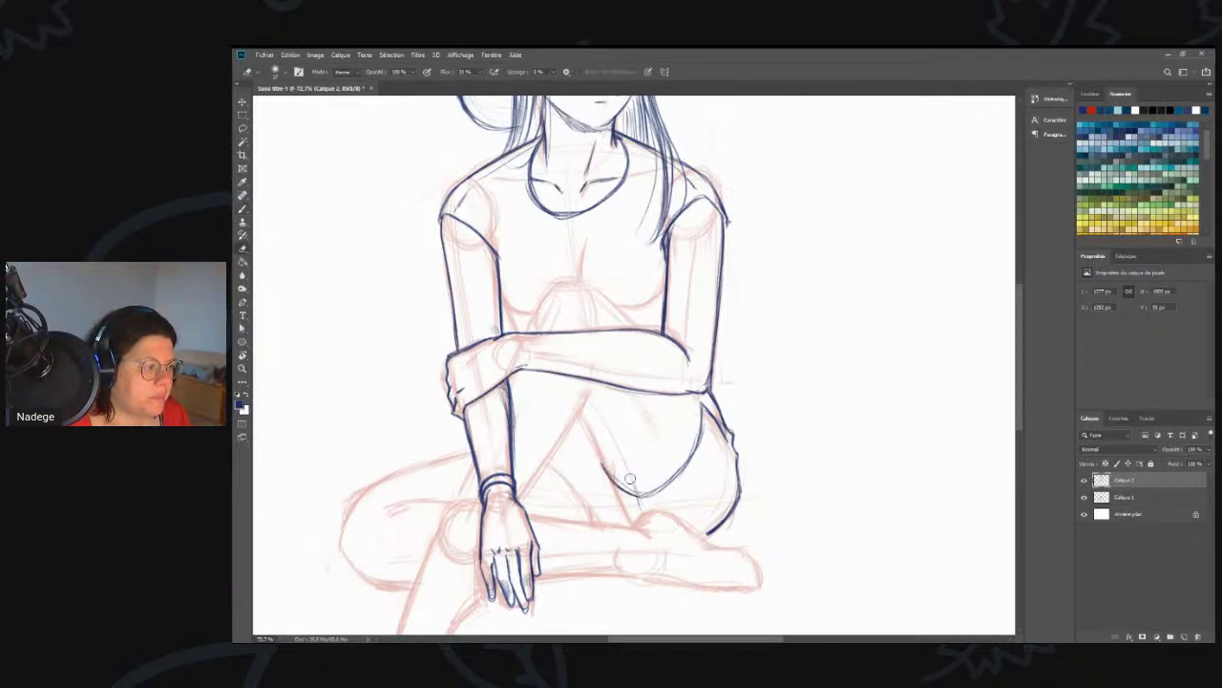
key("b")
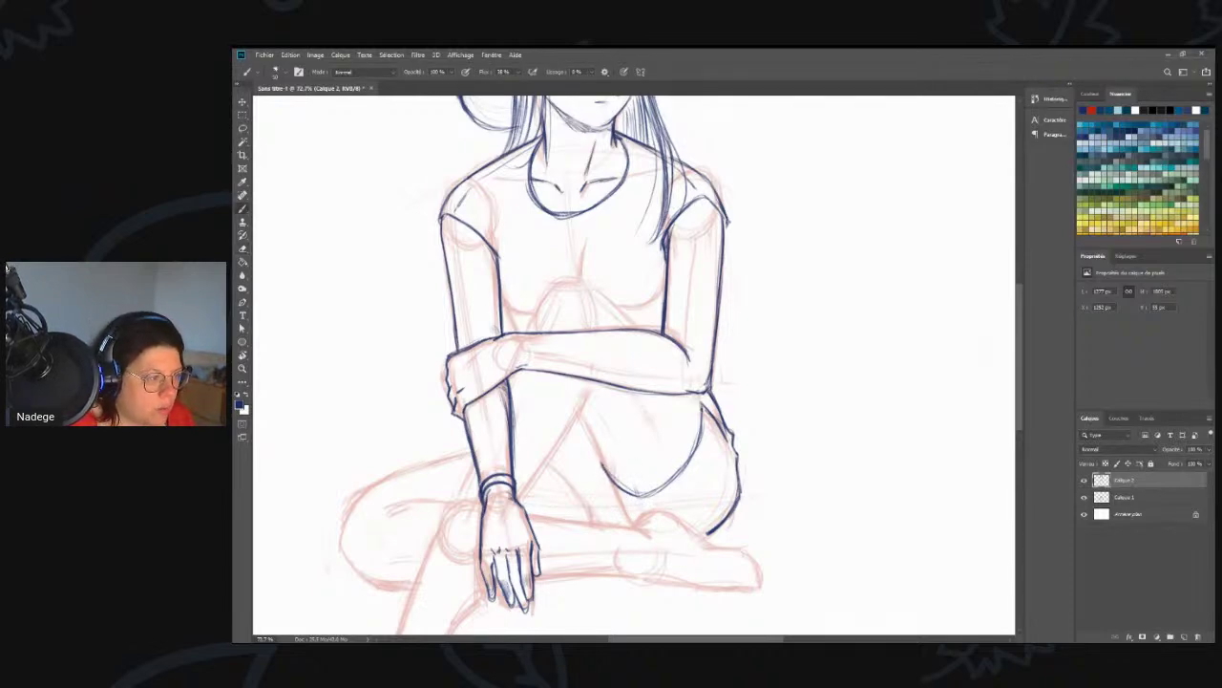
mouse_move(708, 399)
left_mouse_down()
mouse_move(680, 474)
mouse_move(649, 493)
left_mouse_up()
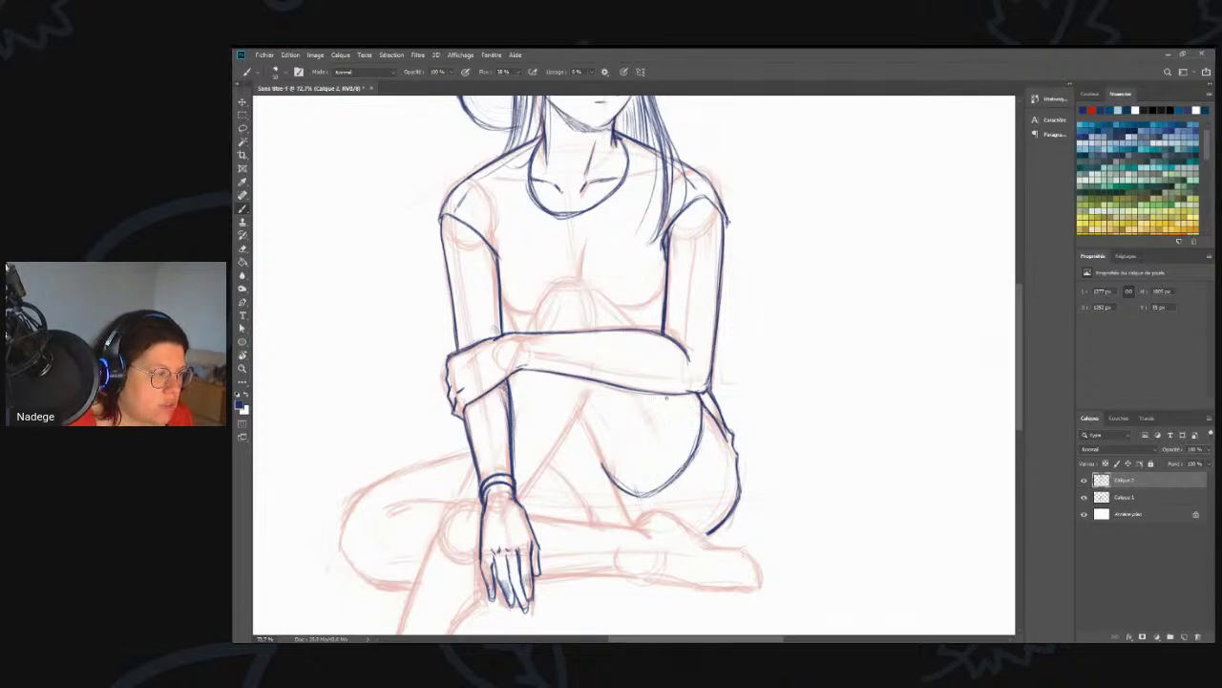
- Add a second curve parallel to the hem, just above it, and join the two at their inner end
mouse_move(686, 393)
left_mouse_down()
mouse_move(681, 425)
mouse_move(639, 469)
left_mouse_up()
mouse_move(648, 462)
left_mouse_down()
mouse_move(591, 439)
mouse_move(630, 465)
mouse_move(591, 437)
mouse_move(614, 481)
mouse_move(667, 485)
left_mouse_up()
left_click_drag(697, 445, 691, 459)
left_click_drag(688, 399, 678, 439)
mouse_move(685, 418)
left_mouse_down()
mouse_move(638, 476)
mouse_move(609, 483)
mouse_move(625, 494)
left_mouse_up()
- Clean up the hip area, add inner contour strokes along the outer hip, and trace the thigh's lower edge below the hem
key("e")
mouse_move(699, 393)
left_mouse_down()
mouse_move(702, 431)
mouse_move(726, 445)
mouse_move(730, 500)
mouse_move(712, 520)
left_mouse_up()
key("b")
left_click_drag(730, 451, 723, 504)
left_click_drag(705, 402, 719, 416)
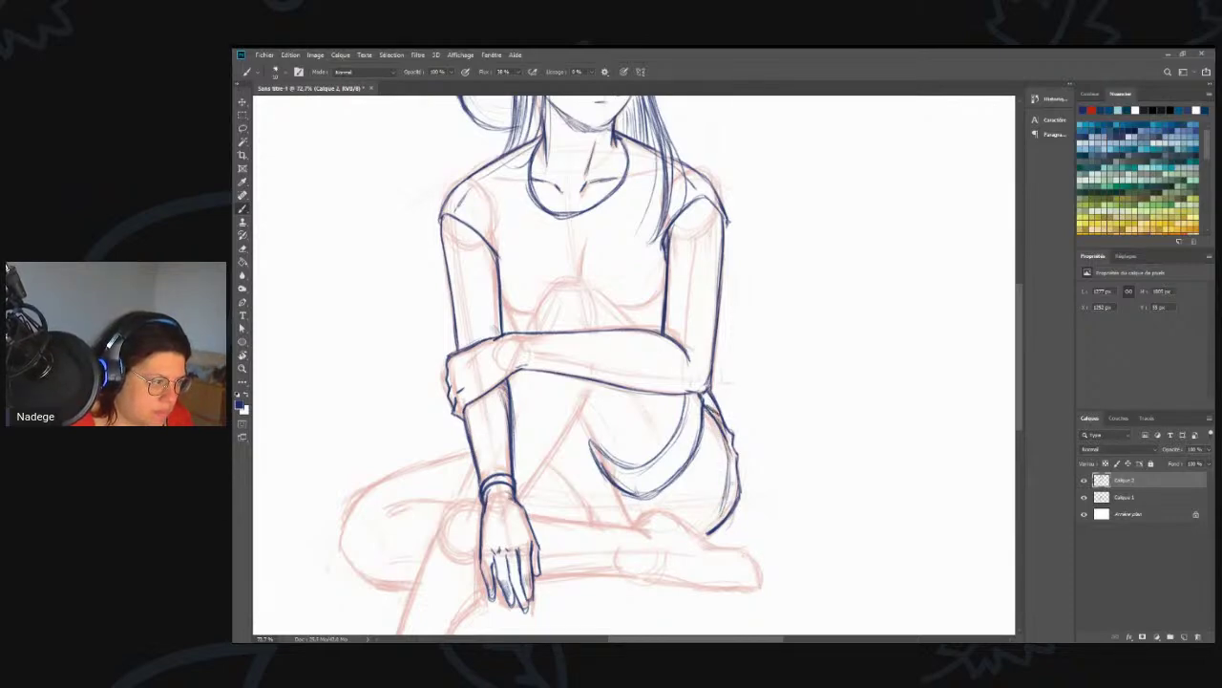
mouse_move(601, 473)
left_mouse_down()
mouse_move(630, 528)
mouse_move(618, 513)
mouse_move(660, 499)
left_mouse_up()
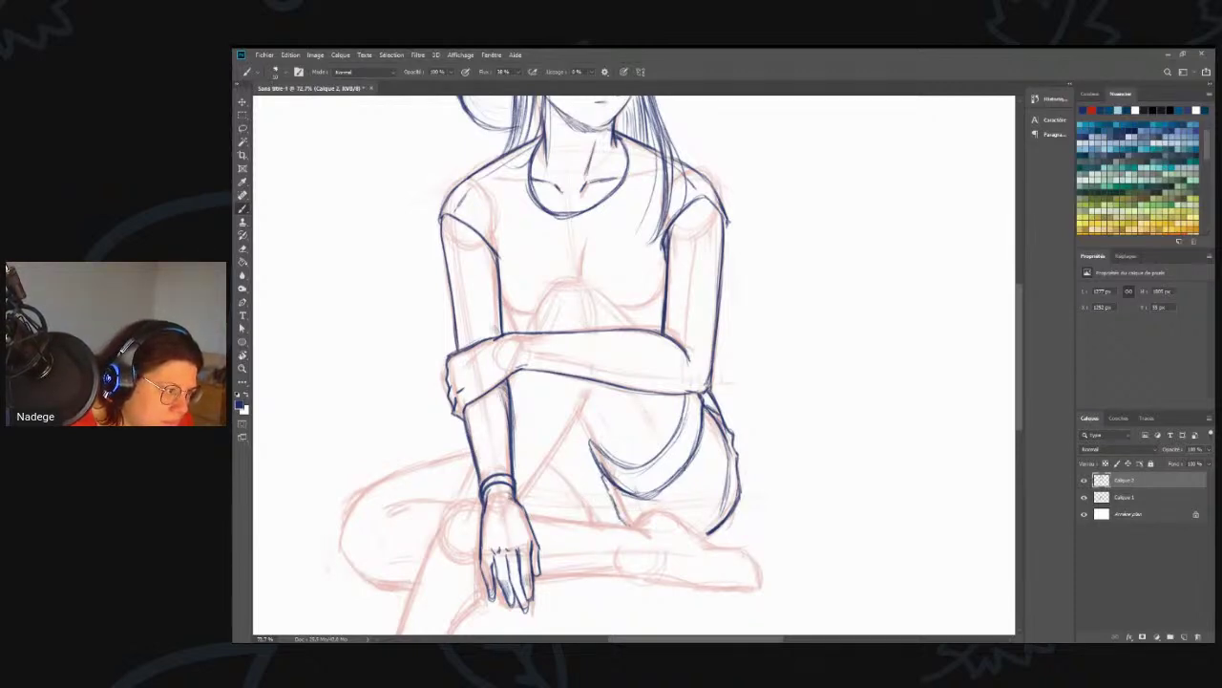
- Add fabric fold strokes along the garment hem on the outer thigh and extend the thigh's lower edge up toward the forearm
left_click_drag(705, 417, 680, 502)
left_click_drag(701, 449, 659, 495)
mouse_move(579, 414)
left_mouse_down()
mouse_move(598, 447)
mouse_move(592, 437)
left_mouse_up()
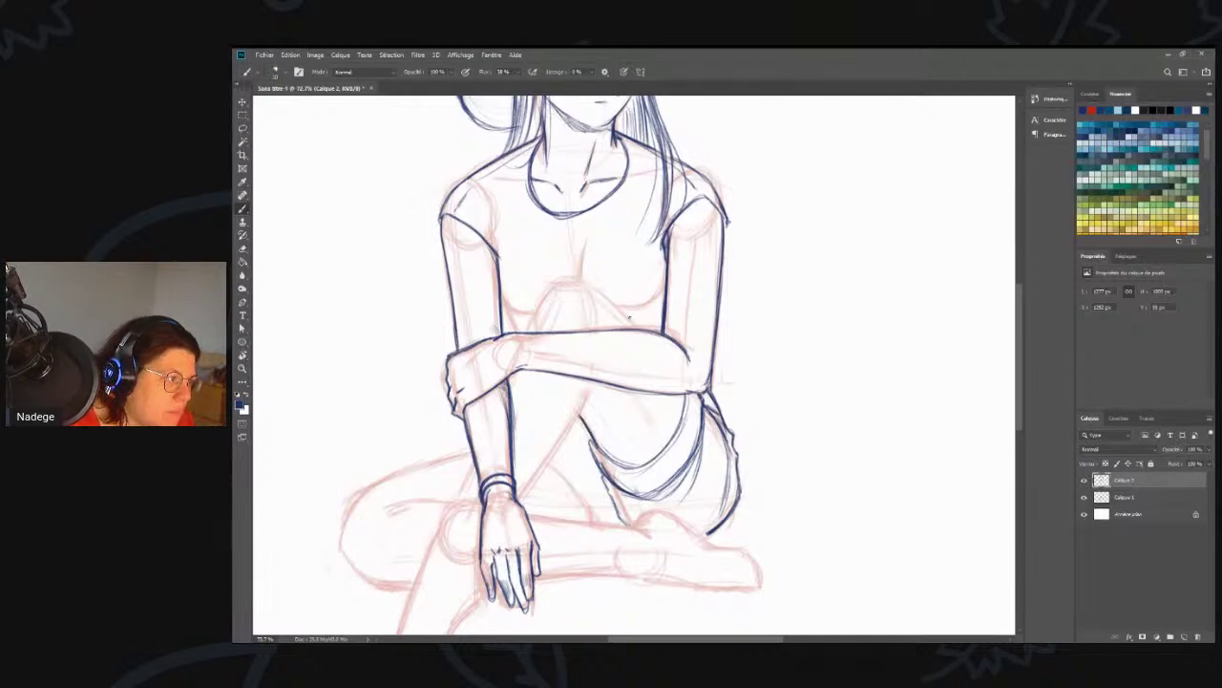
- Trace the raised knee above the folded forearm and add short kneecap detail strokes inside it
mouse_move(594, 289)
left_mouse_down()
mouse_move(640, 330)
mouse_move(575, 280)
mouse_move(552, 287)
mouse_move(527, 335)
mouse_move(545, 302)
left_mouse_up()
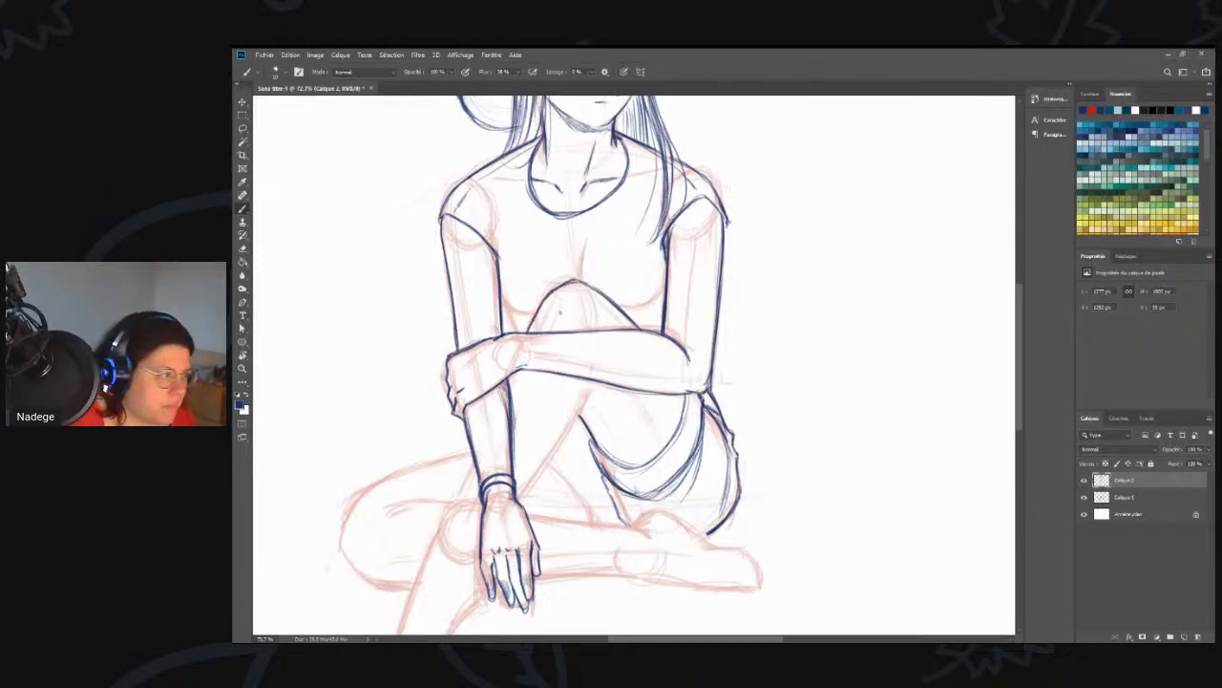
mouse_move(536, 325)
left_mouse_down()
mouse_move(556, 322)
mouse_move(540, 322)
left_mouse_up()
mouse_move(587, 302)
left_mouse_down()
mouse_move(573, 316)
mouse_move(541, 303)
mouse_move(533, 321)
left_mouse_up()
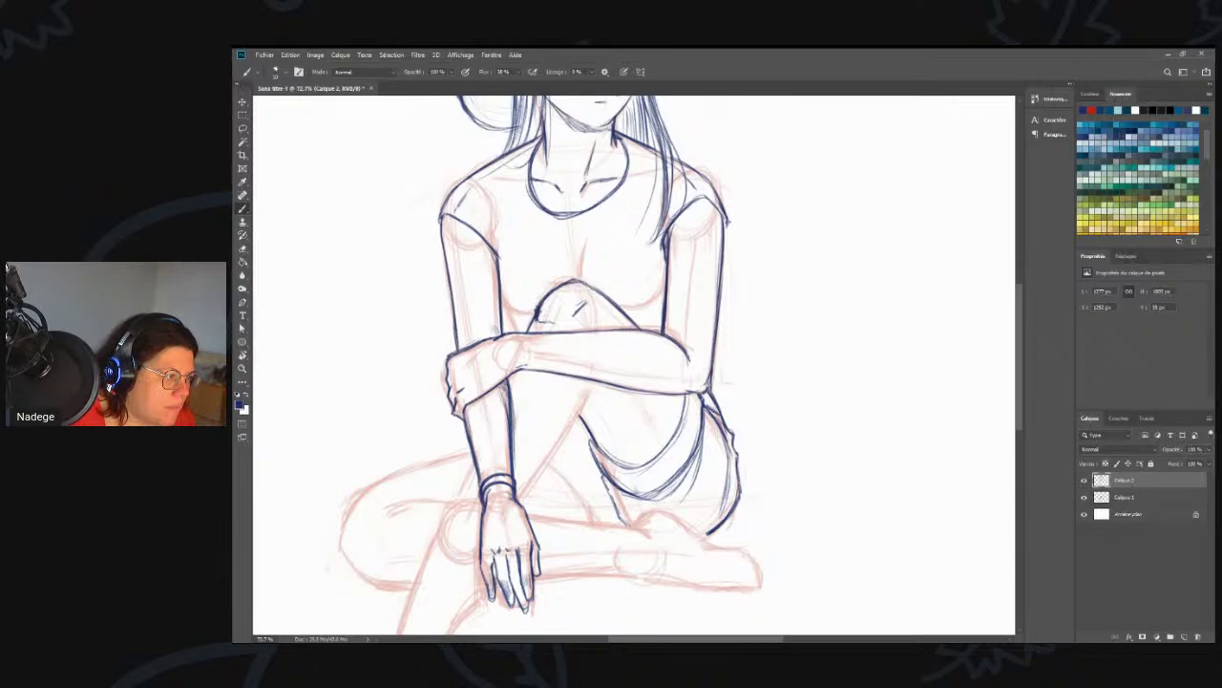
- Trace the back of the raised leg's calf from the folded forearm down to the wrist and darken the thigh's lower edge
left_click_drag(592, 380, 521, 495)
left_click_drag(579, 414, 527, 496)
mouse_move(591, 390)
left_mouse_down()
mouse_move(554, 451)
mouse_move(575, 416)
left_mouse_up()
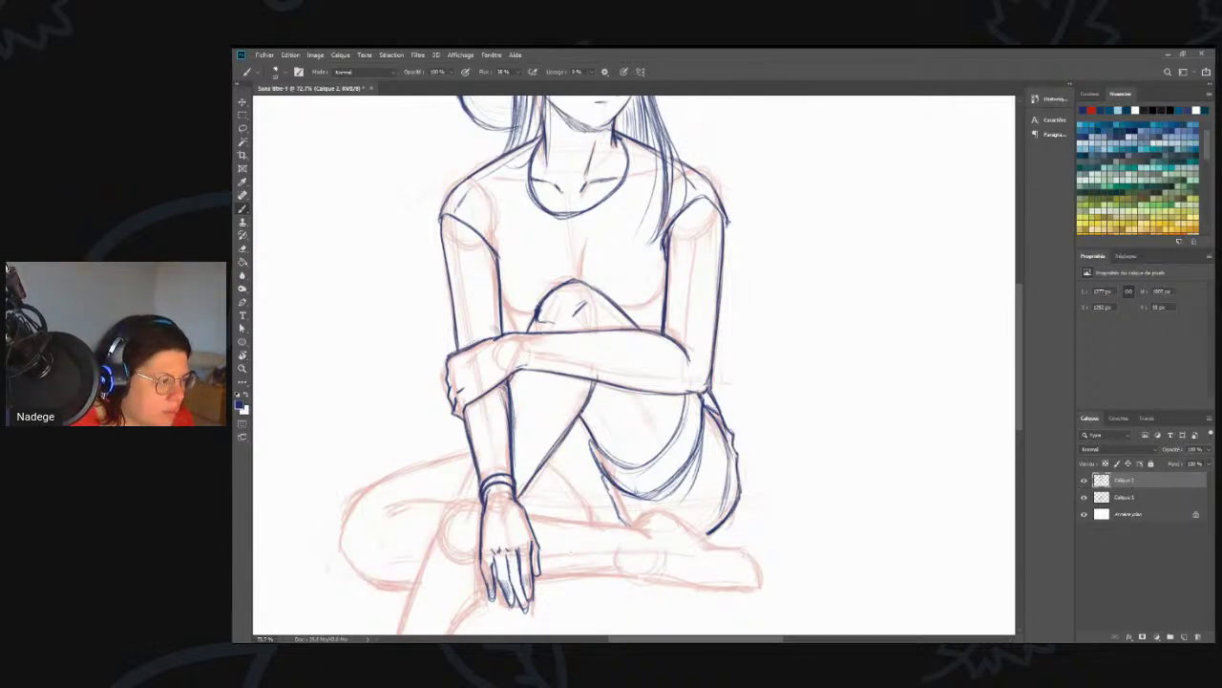
left_click_drag(583, 414, 599, 442)
- Trace the raised leg's shin from behind the hanging forearm down to the ankle
mouse_move(578, 498)
left_mouse_down()
mouse_move(596, 407)
mouse_move(606, 410)
left_mouse_up()
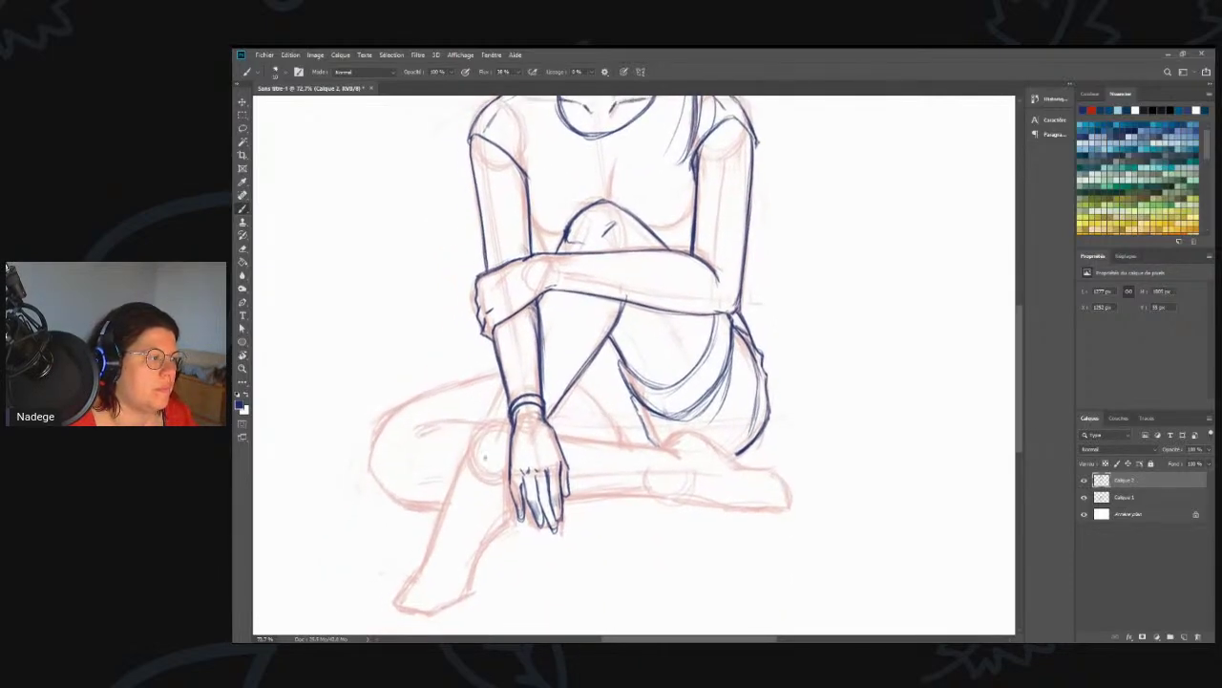
left_click_drag(503, 383, 470, 451)
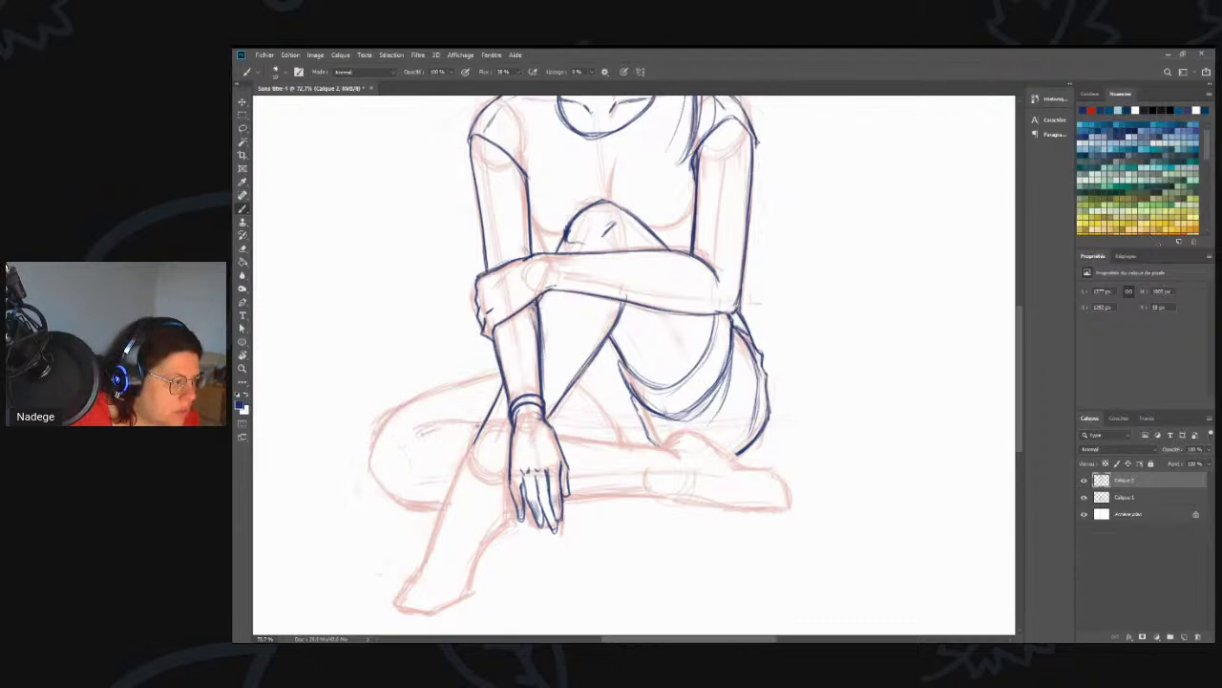
left_click_drag(475, 440, 444, 506)
mouse_move(473, 452)
left_mouse_down()
mouse_move(453, 487)
mouse_move(458, 473)
left_mouse_up()
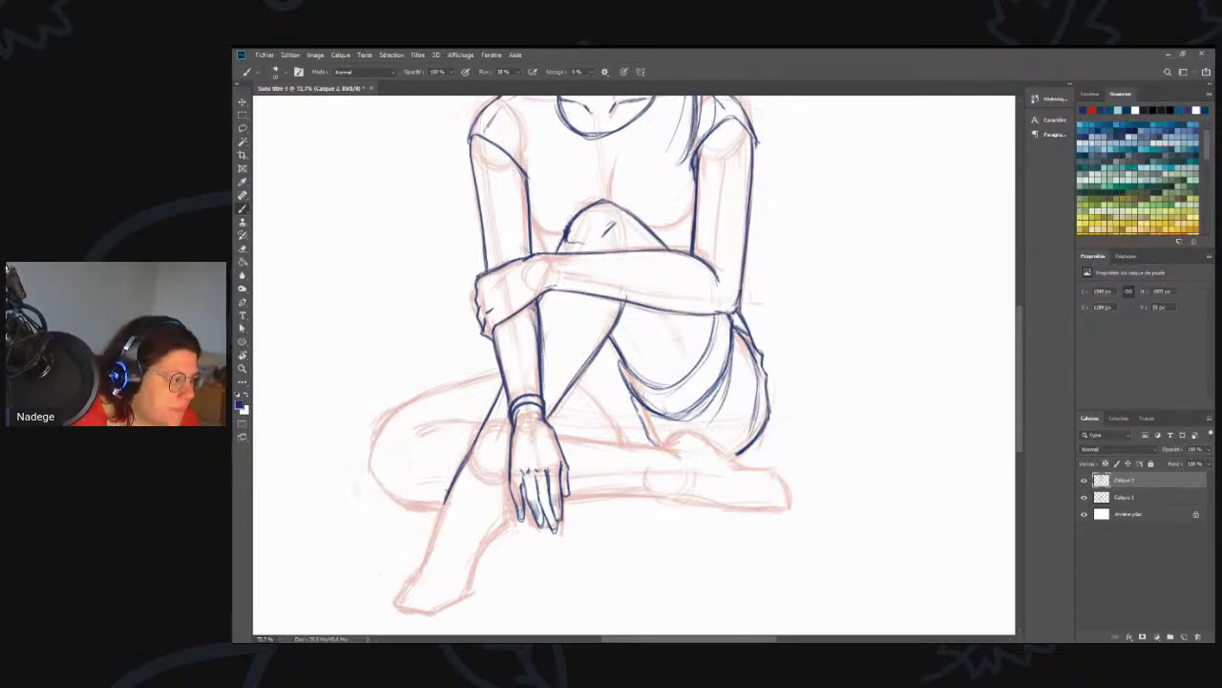
- Draw the shoe's upper on the front foot, with a curved ankle opening, a thick band across the instep and both side edges
mouse_move(439, 503)
left_mouse_down()
mouse_move(494, 531)
mouse_move(458, 505)
mouse_move(429, 528)
mouse_move(417, 563)
left_mouse_up()
mouse_move(441, 495)
left_mouse_down()
mouse_move(419, 559)
mouse_move(459, 570)
left_mouse_up()
left_click_drag(420, 554, 464, 575)
left_click_drag(424, 554, 463, 565)
left_click_drag(455, 567, 468, 577)
mouse_move(491, 527)
left_mouse_down()
mouse_move(466, 582)
mouse_move(431, 610)
left_mouse_up()
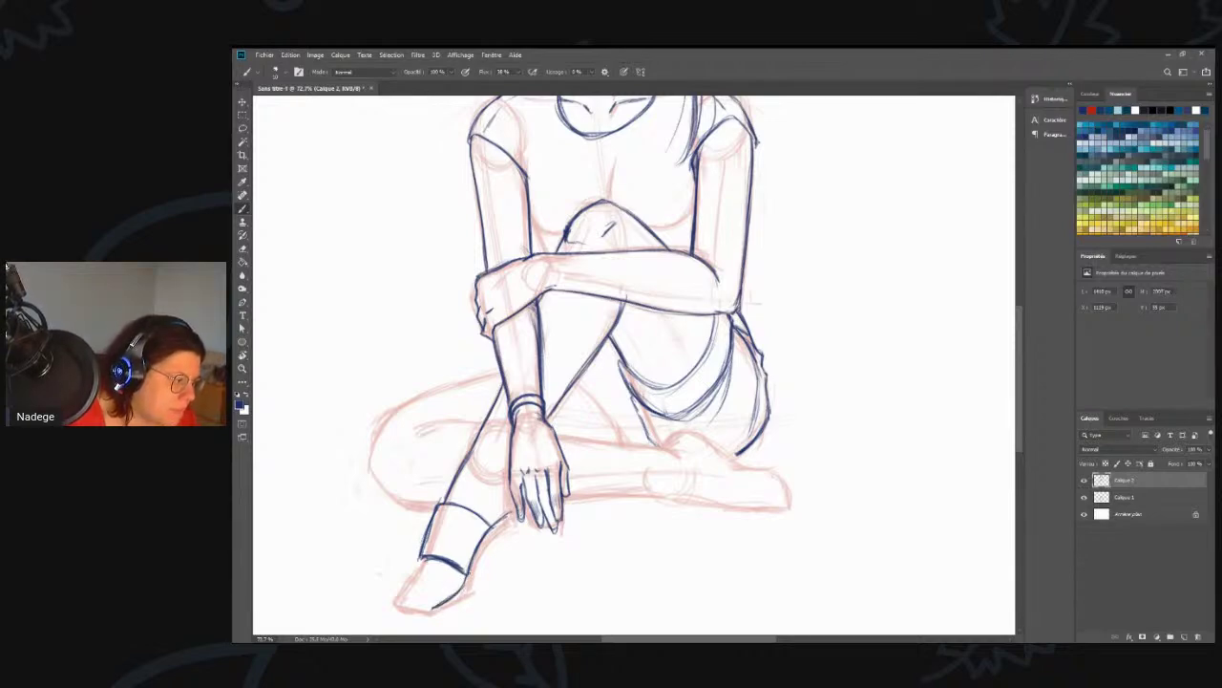
- Outline the shoe's toe beyond the instep band and draw the front of a thick sole beneath it
left_click_drag(424, 560, 405, 586)
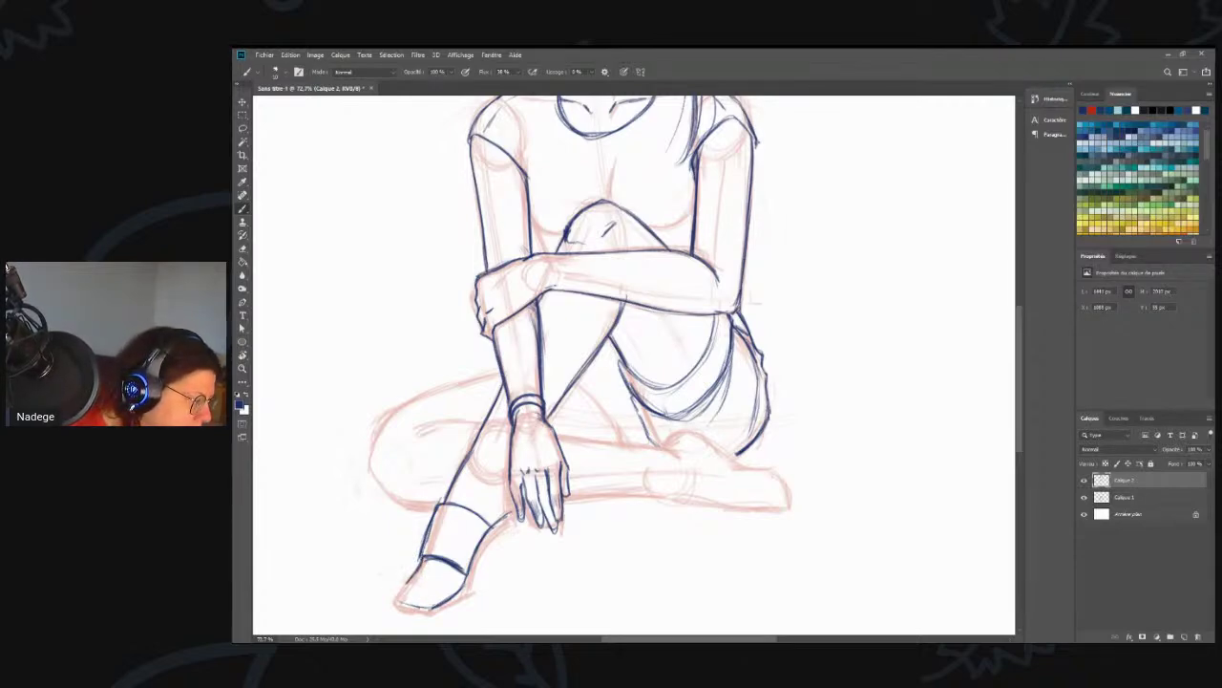
left_click_drag(435, 602, 399, 607)
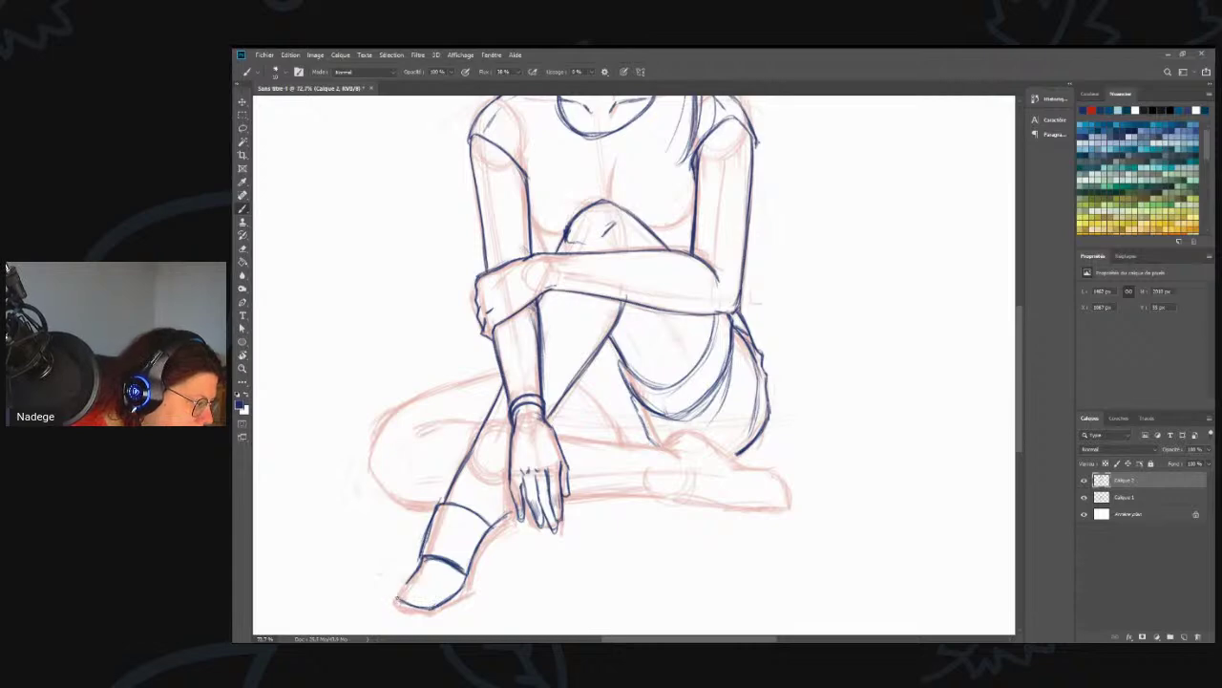
left_click_drag(396, 593, 395, 609)
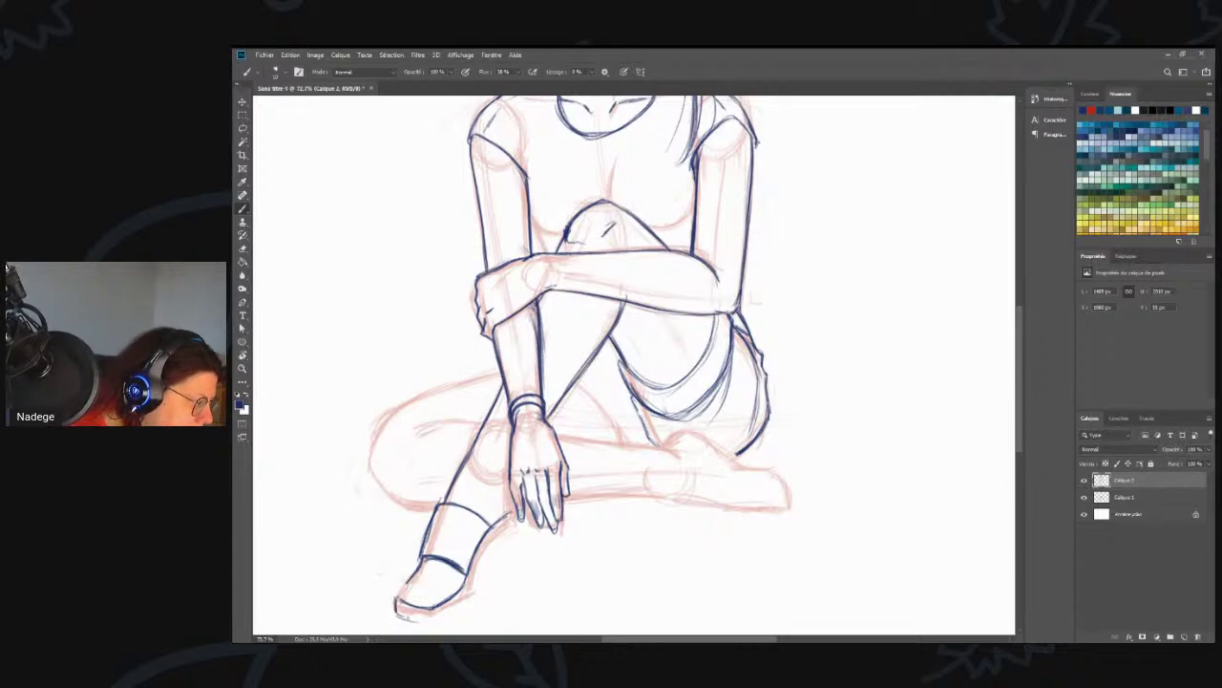
left_click_drag(395, 611, 432, 622)
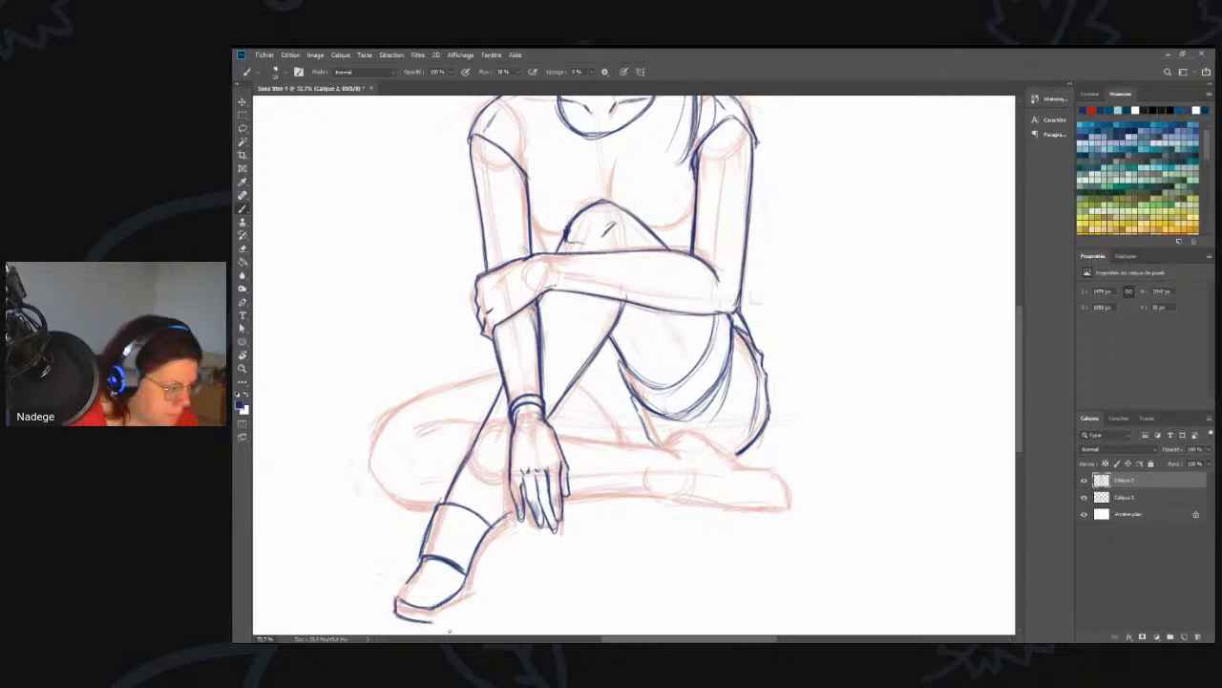
left_click_drag(399, 617, 471, 597)
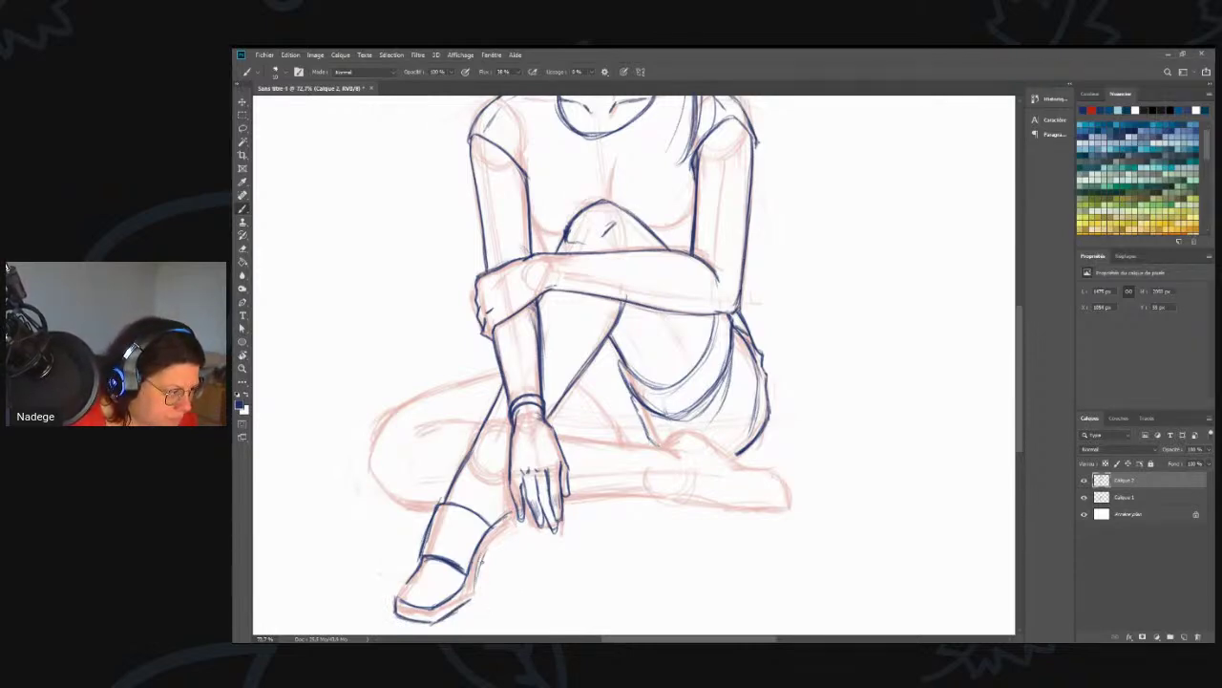
- Continue the shoe's sole along the inner side to the heel, darken it, and trace the heel and ankle beside the hanging hand
left_click_drag(472, 596, 512, 522)
left_click_drag(478, 559, 475, 585)
left_click_drag(476, 584, 464, 602)
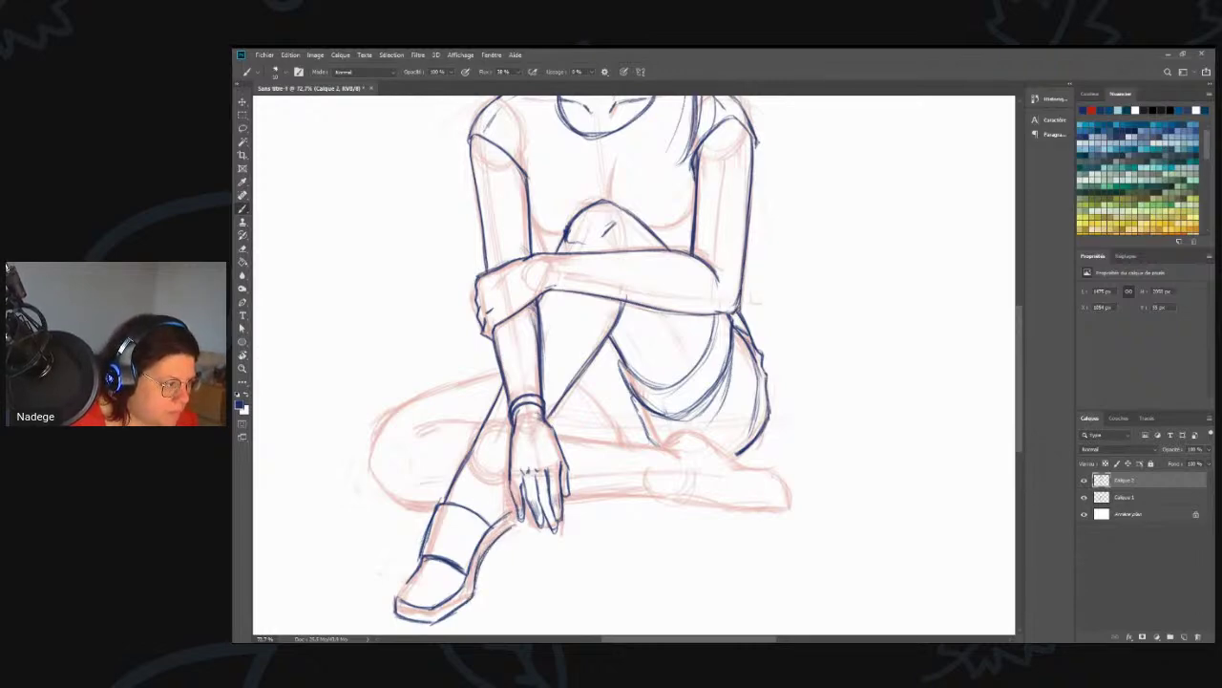
left_click_drag(508, 506, 518, 525)
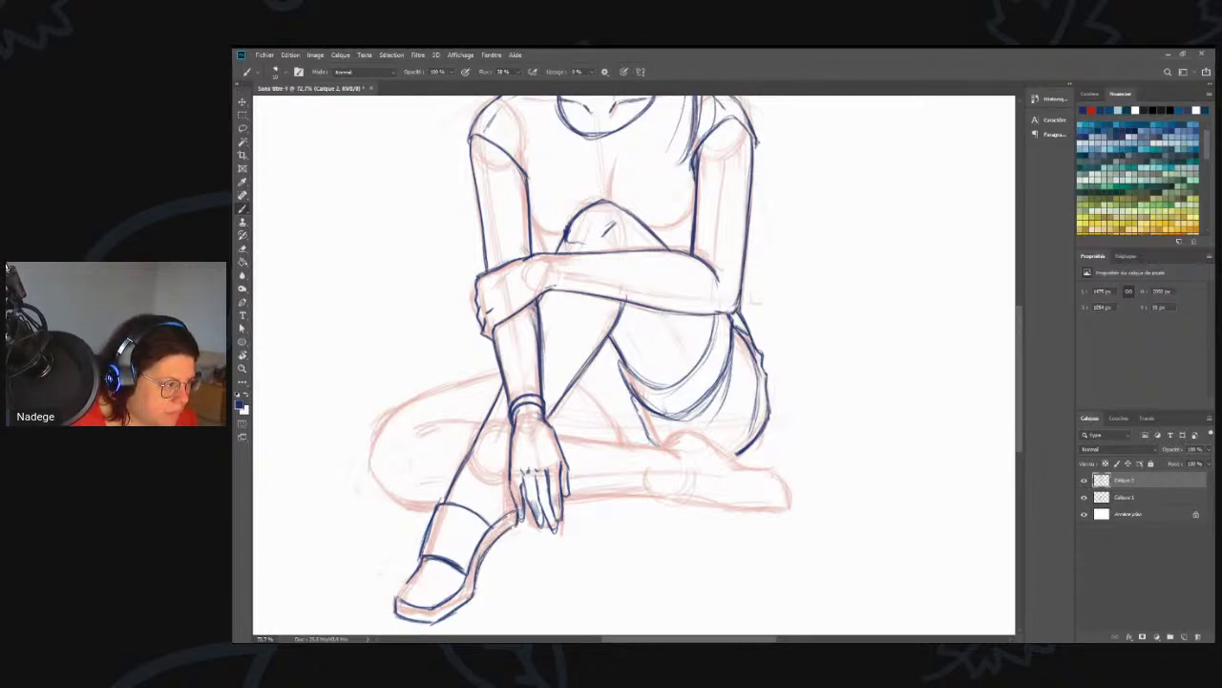
left_click_drag(514, 506, 490, 526)
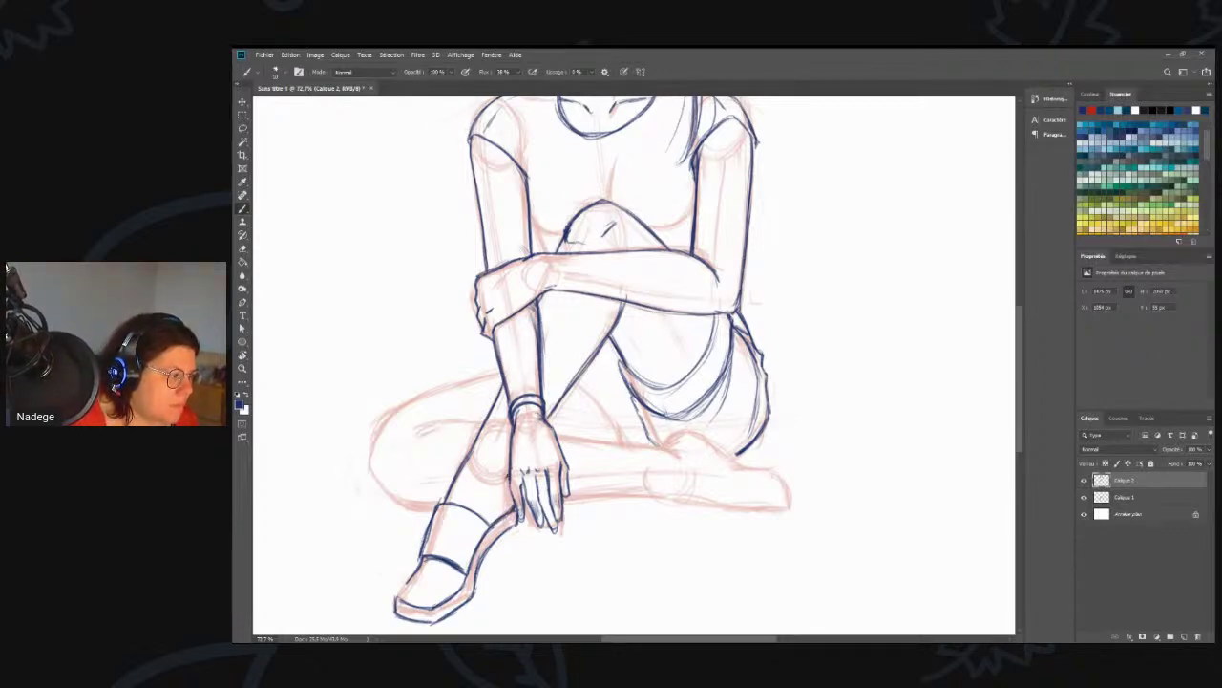
left_click_drag(506, 466, 500, 495)
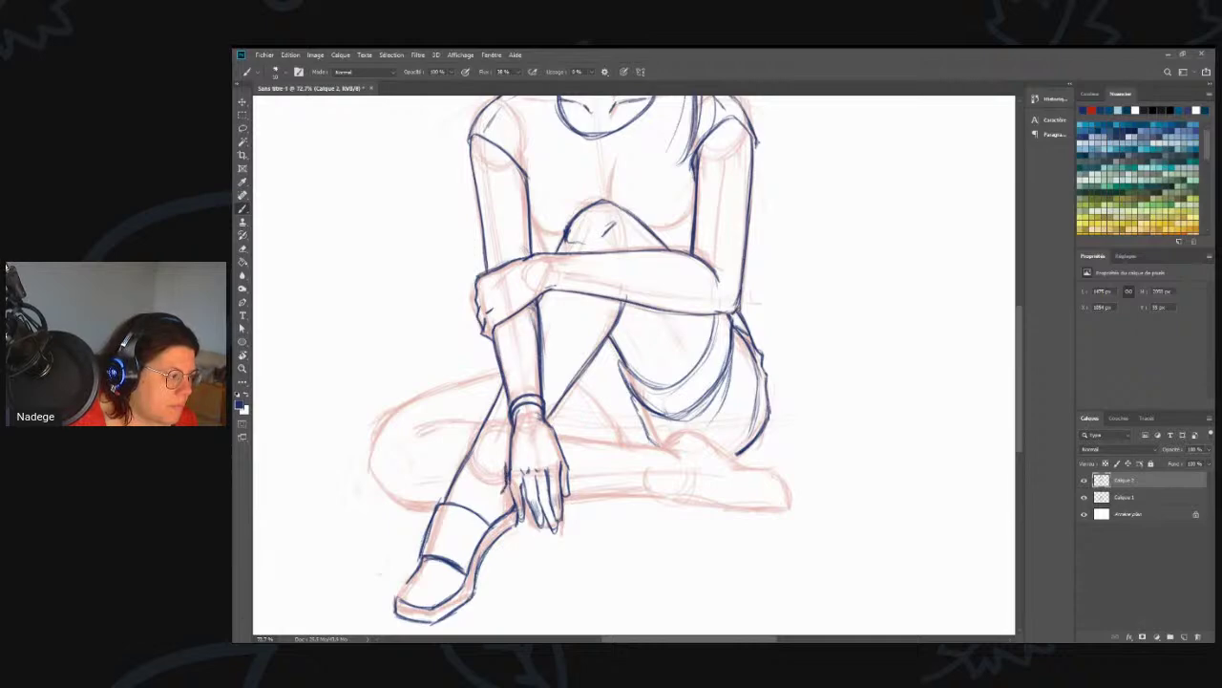
- Sketch the toes and front edge of the extended foot inside the open sandal
left_click_drag(464, 575, 445, 600)
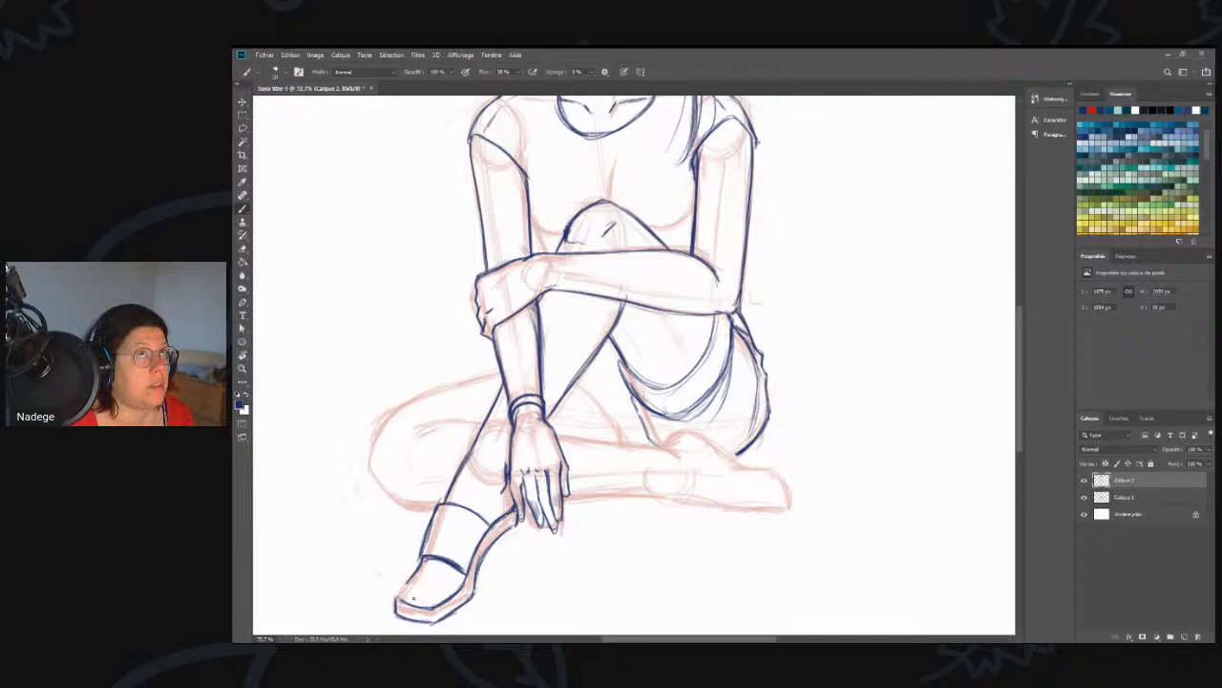
left_click_drag(437, 607, 432, 592)
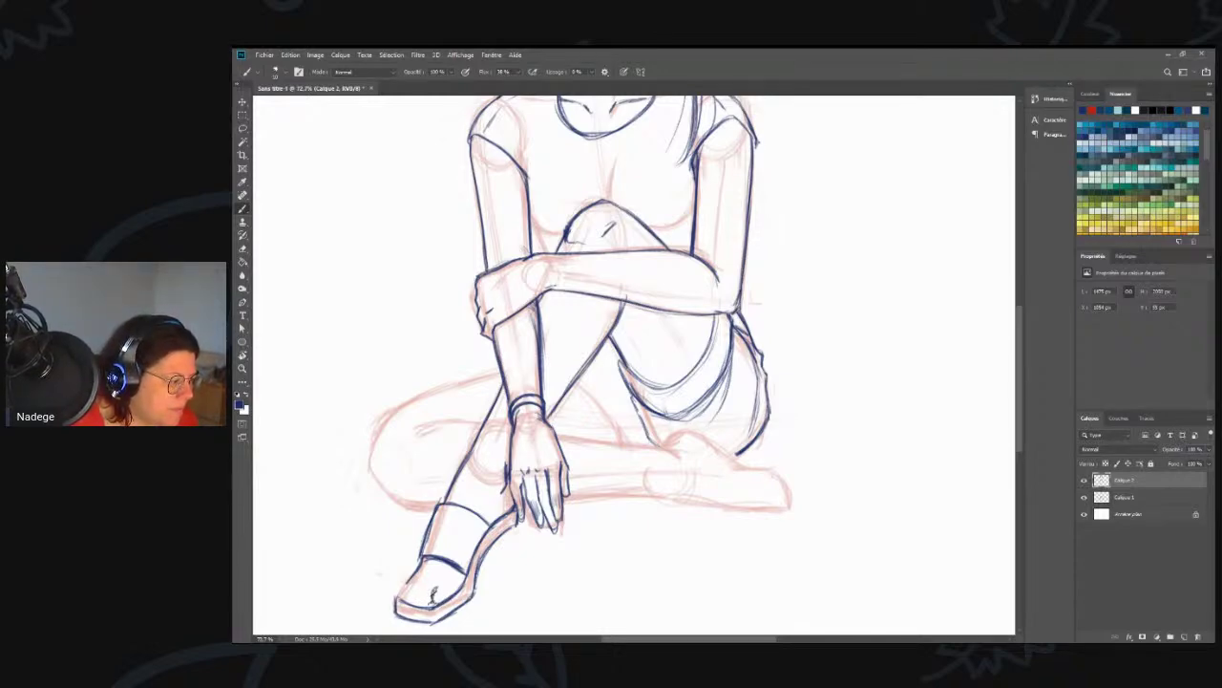
left_click_drag(426, 585, 422, 601)
left_click_drag(418, 589, 412, 603)
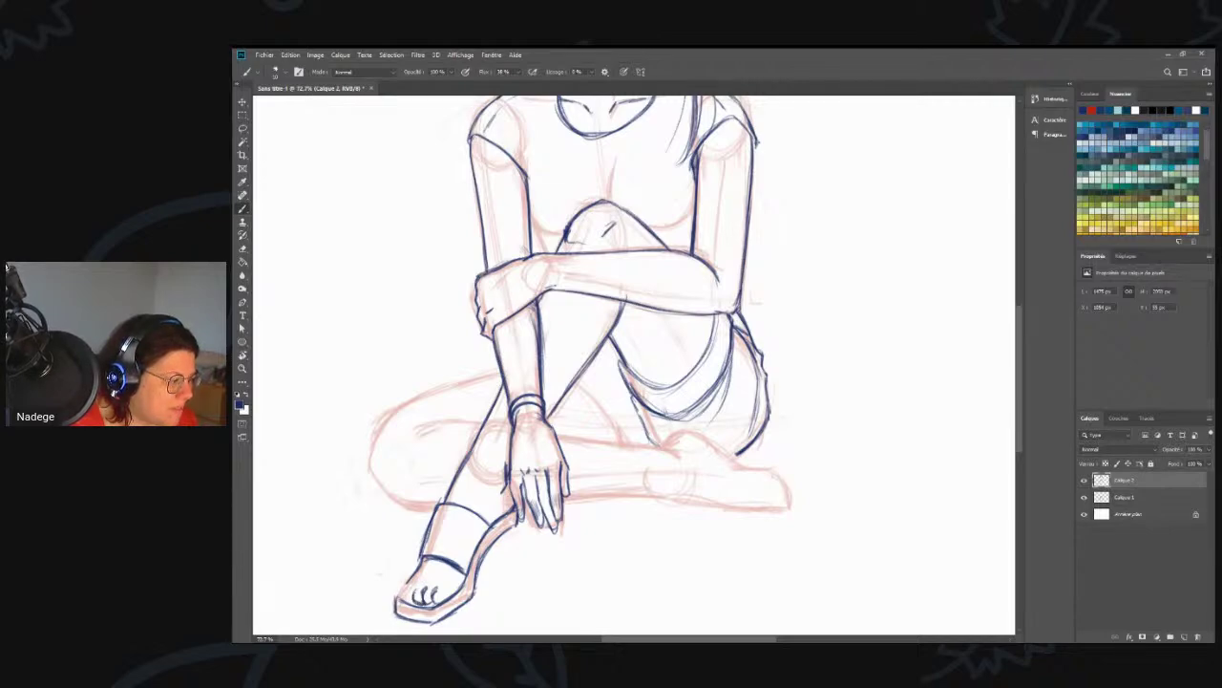
left_click_drag(410, 587, 408, 602)
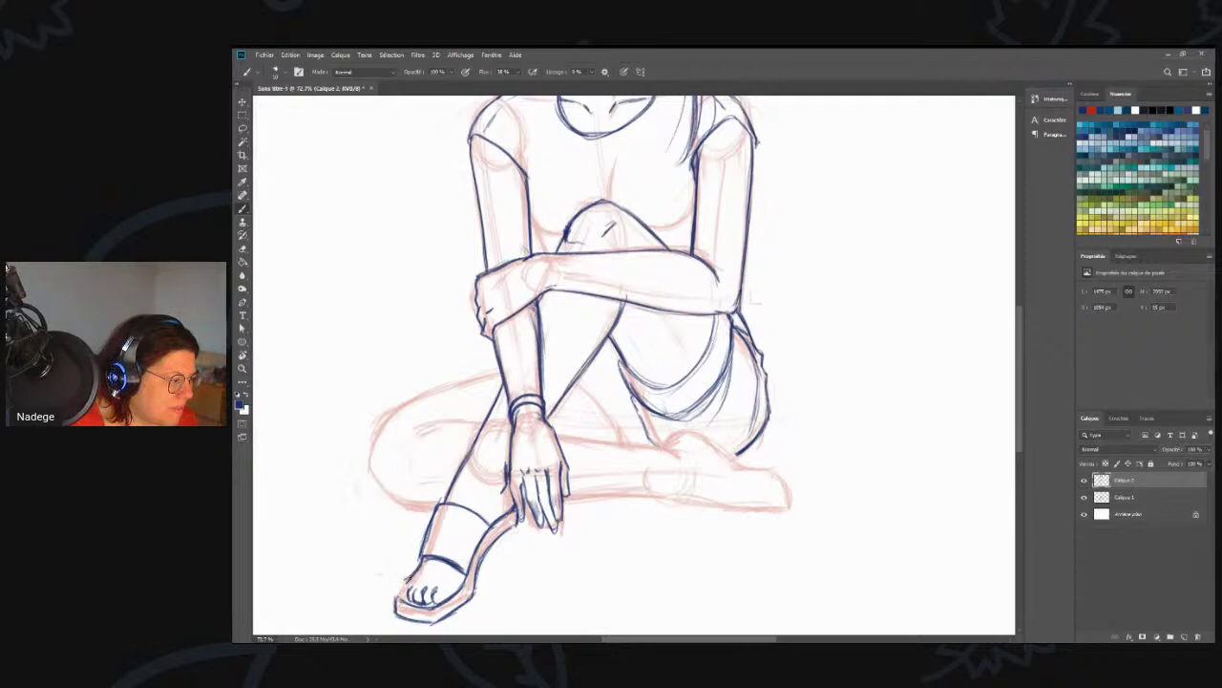
left_click_drag(405, 579, 400, 598)
left_click_drag(411, 573, 401, 590)
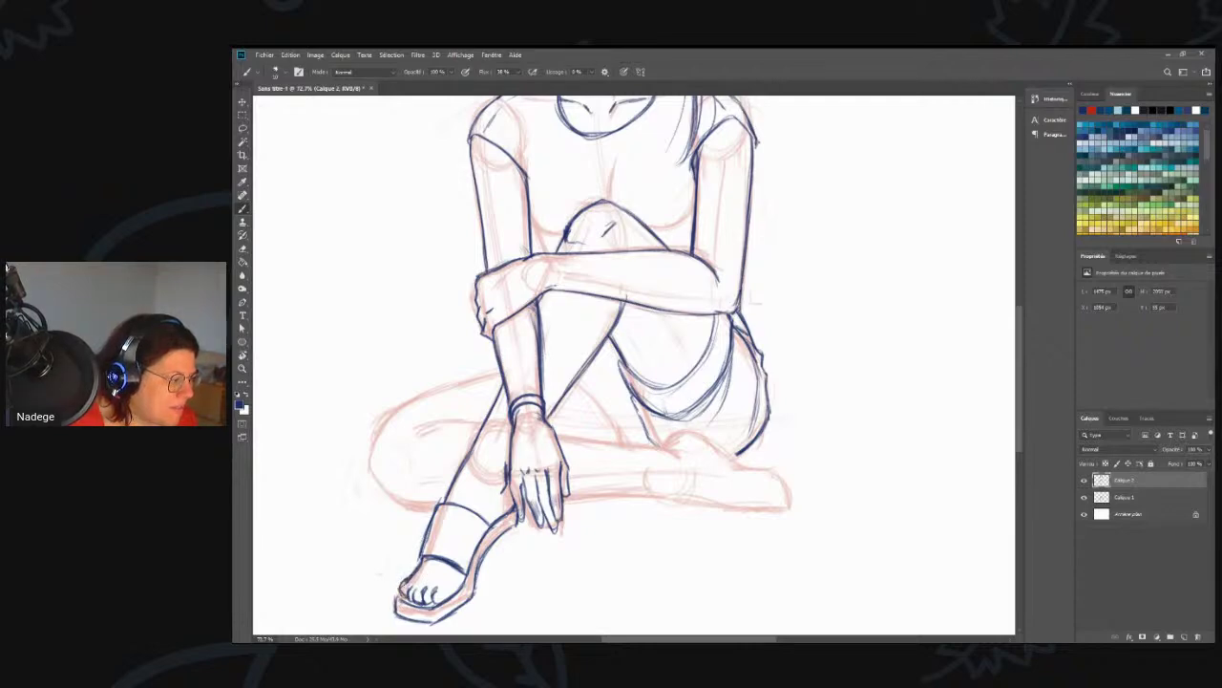
left_click_drag(395, 592, 403, 609)
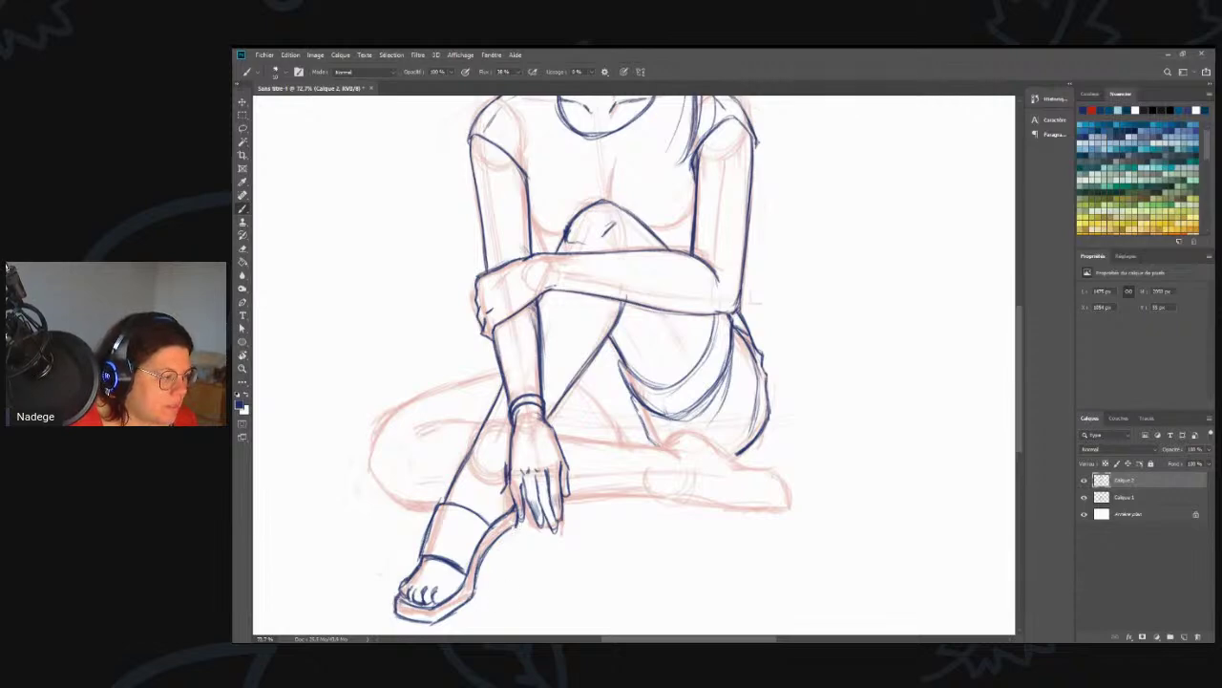
- Draw the block heel of the front sandal, hatch its inner face dark and reinforce the strap and sole lines
left_click_drag(515, 521, 500, 575)
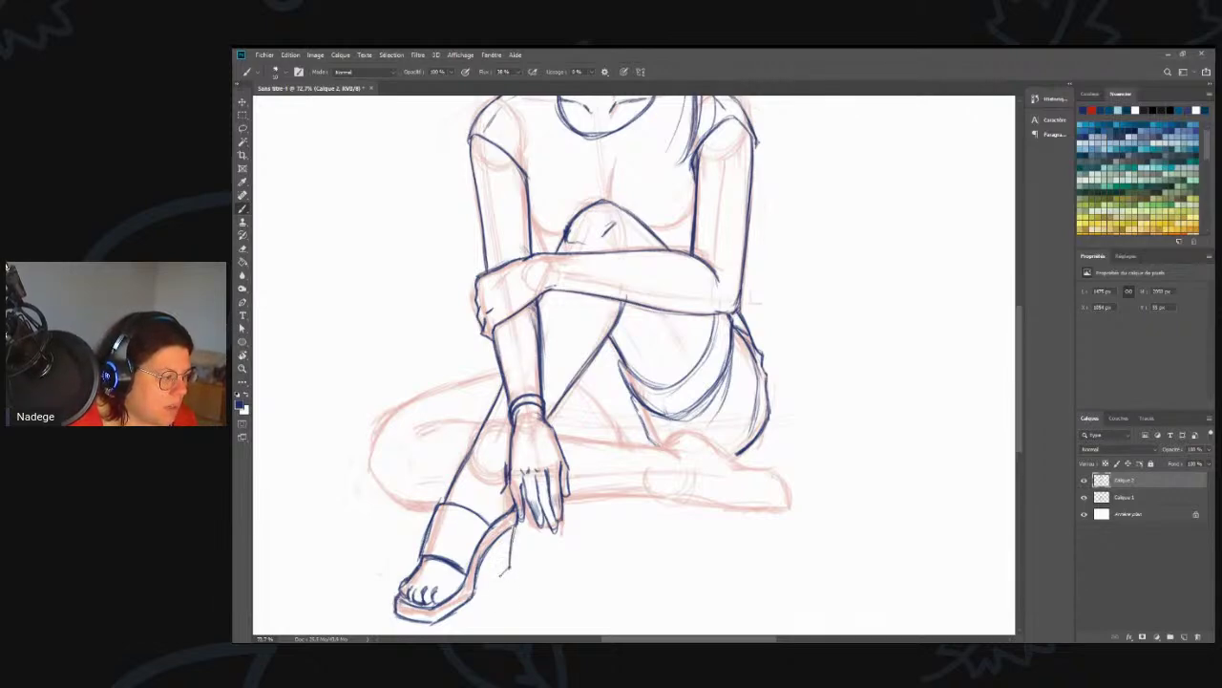
left_click_drag(497, 544, 493, 581)
left_click_drag(496, 575, 476, 579)
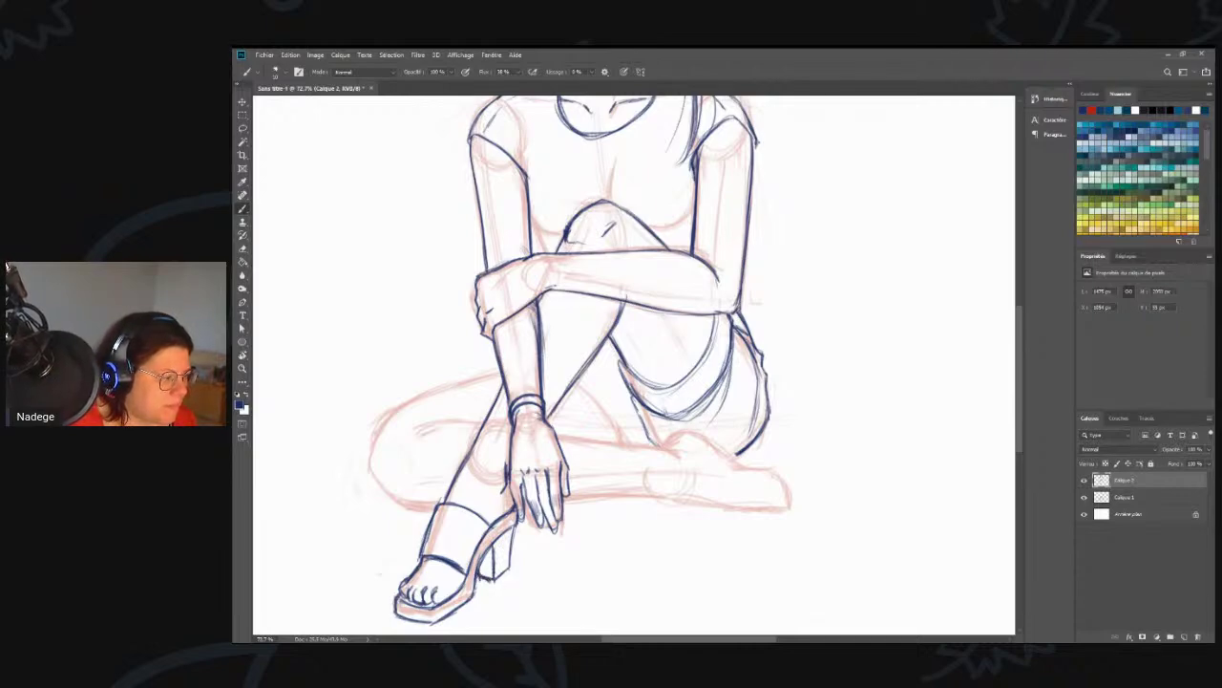
left_click_drag(495, 556, 487, 585)
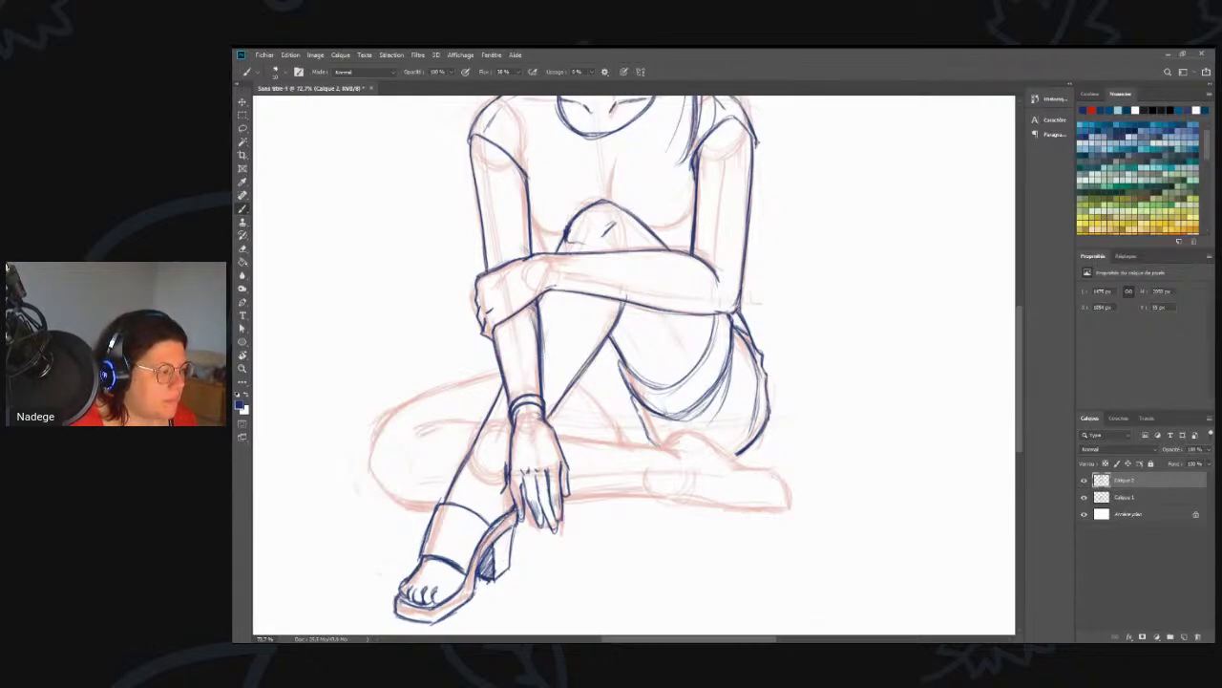
left_click_drag(482, 546, 459, 587)
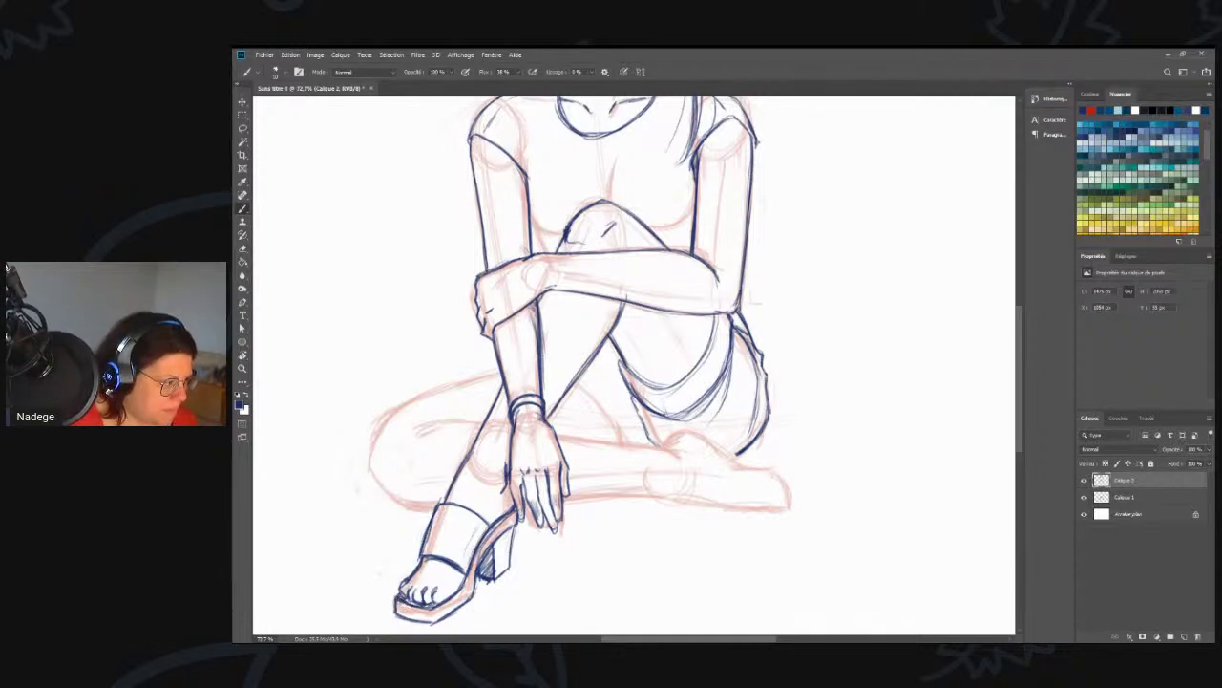
left_click_drag(400, 599, 417, 606)
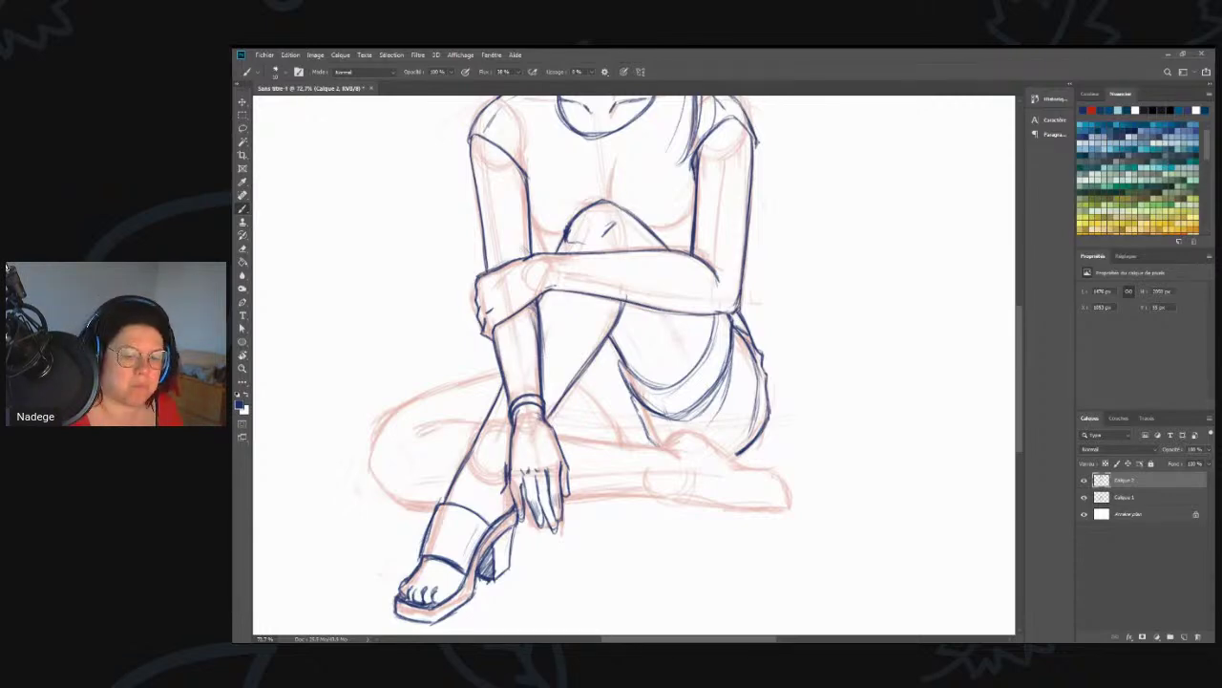
- Erase the toes of the front foot and redraw them with curved outlines up to the sandal strap
key("e")
mouse_move(437, 580)
left_mouse_down()
mouse_move(412, 573)
mouse_move(405, 582)
mouse_move(451, 585)
mouse_move(433, 581)
mouse_move(466, 497)
left_mouse_up()
key("z")
left_click(420, 575)
key("b")
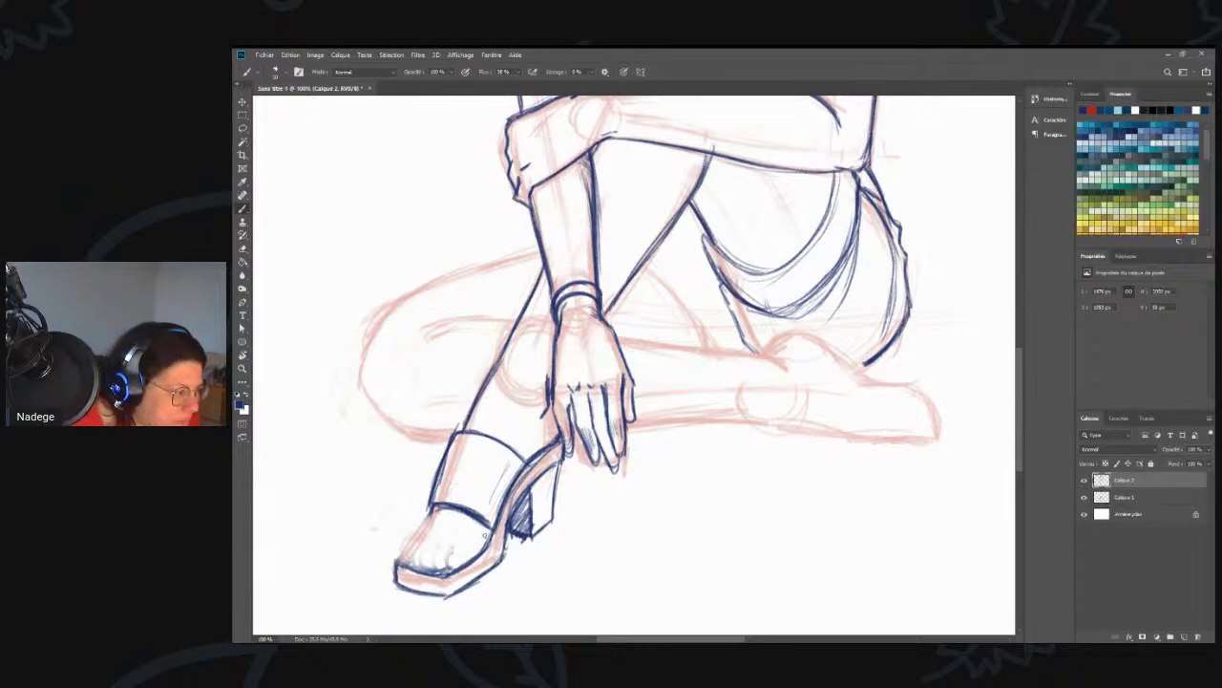
left_click_drag(490, 536, 447, 568)
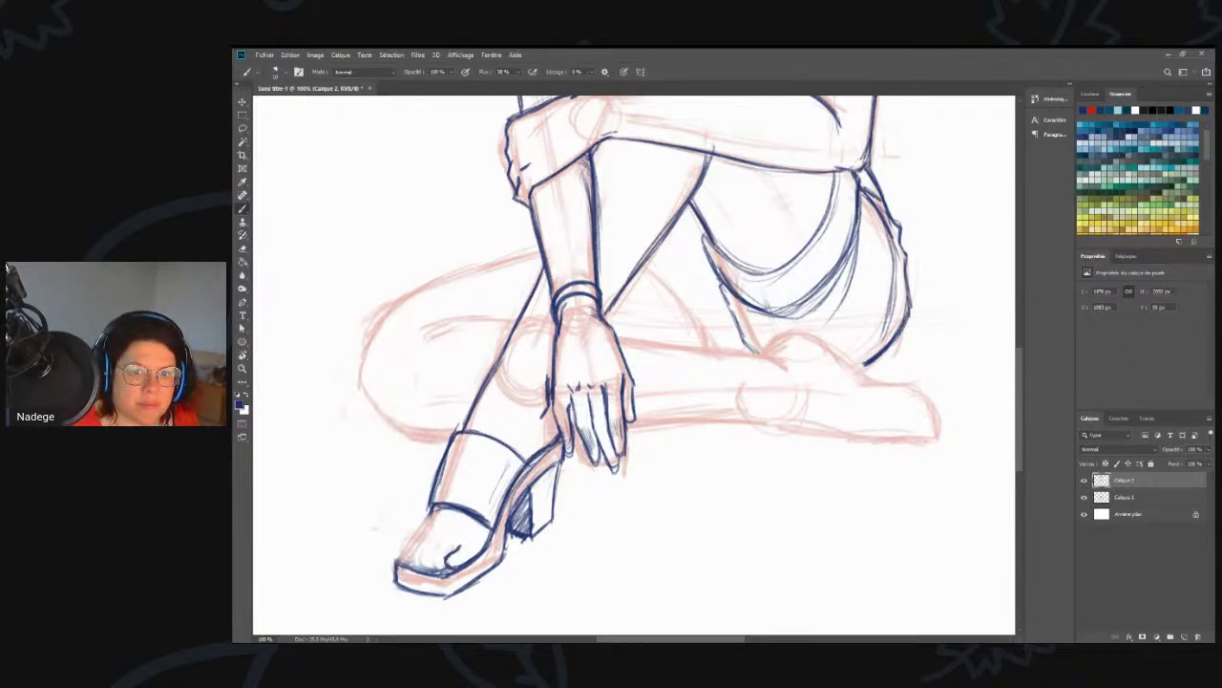
left_click_drag(447, 568, 431, 560)
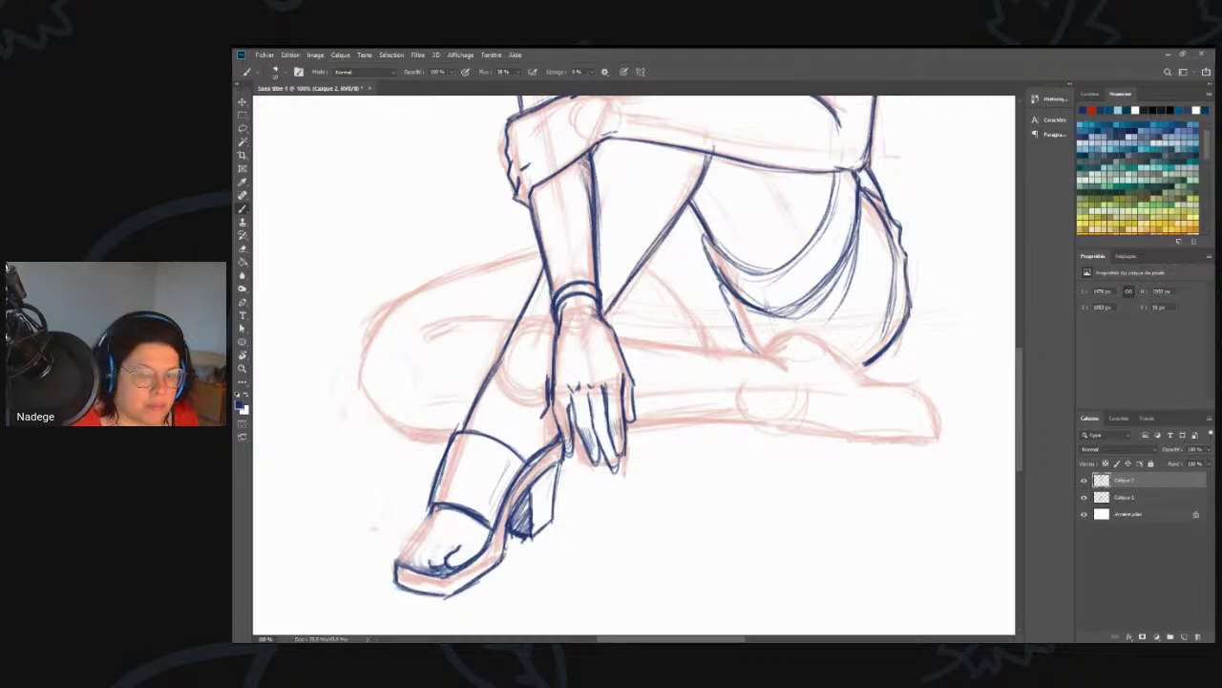
mouse_move(430, 563)
left_mouse_down()
mouse_move(450, 541)
mouse_move(430, 566)
mouse_move(416, 550)
mouse_move(414, 571)
left_mouse_up()
mouse_move(416, 558)
left_mouse_down()
mouse_move(409, 565)
mouse_move(417, 546)
mouse_move(408, 564)
left_mouse_up()
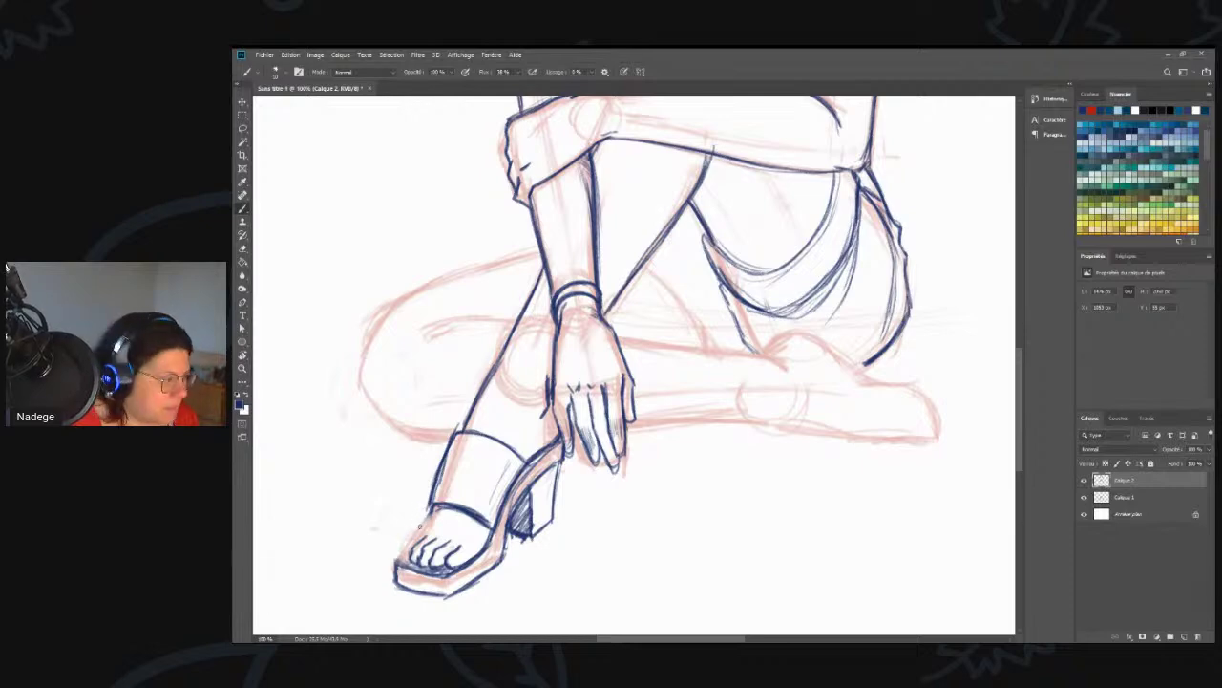
mouse_move(430, 508)
left_mouse_down()
mouse_move(400, 555)
mouse_move(434, 506)
left_mouse_up()
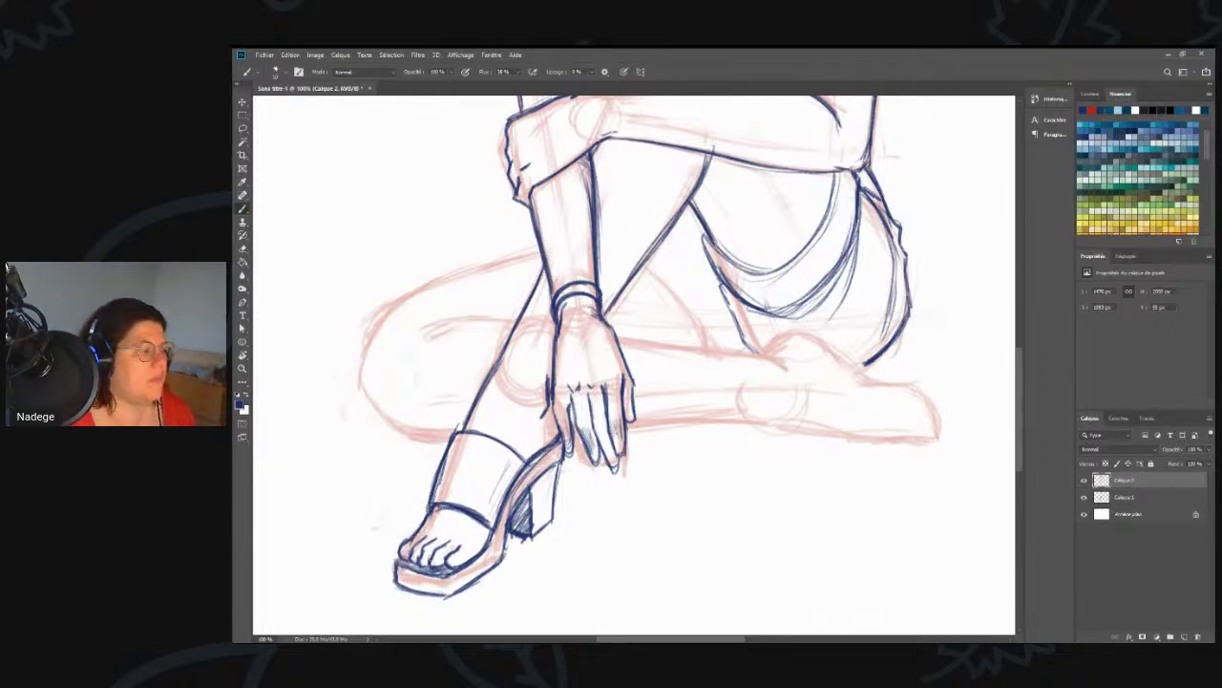
- Ink the shorts hem behind the wrist and the folded leg's thigh and knee contour, with short crease lines on the knee
left_click_drag(614, 458, 560, 478)
key("alt+space")
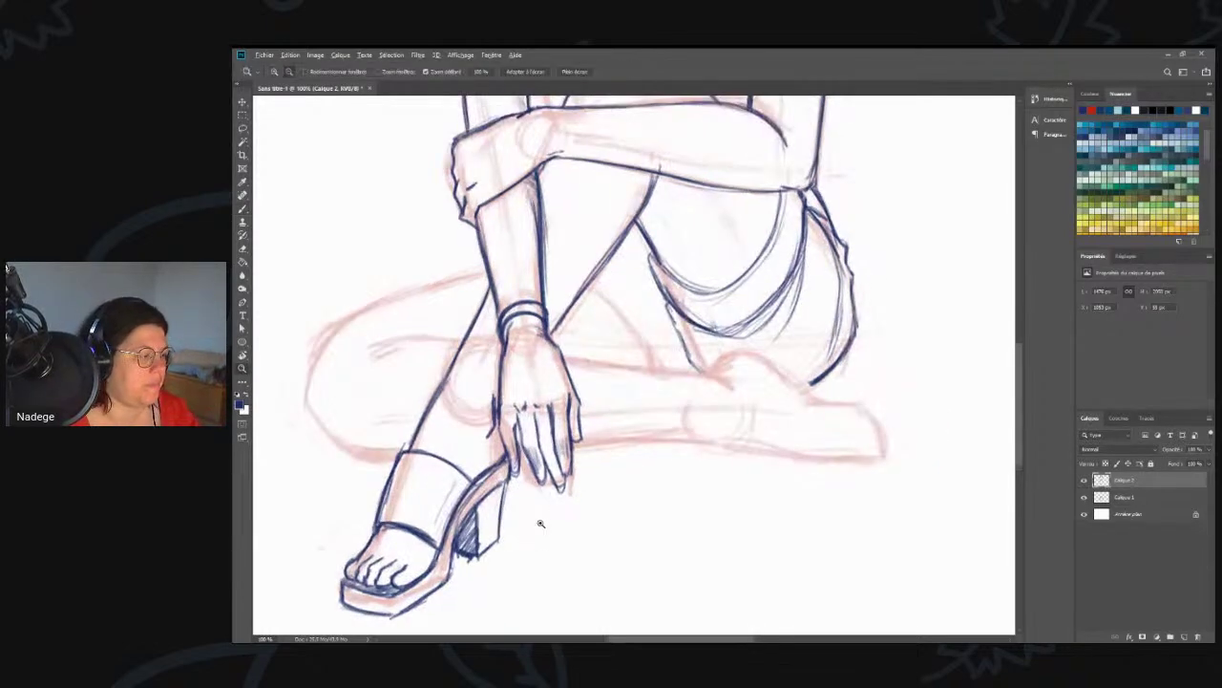
left_click(540, 523, "alt")
scroll(540, 523, "up", 2)
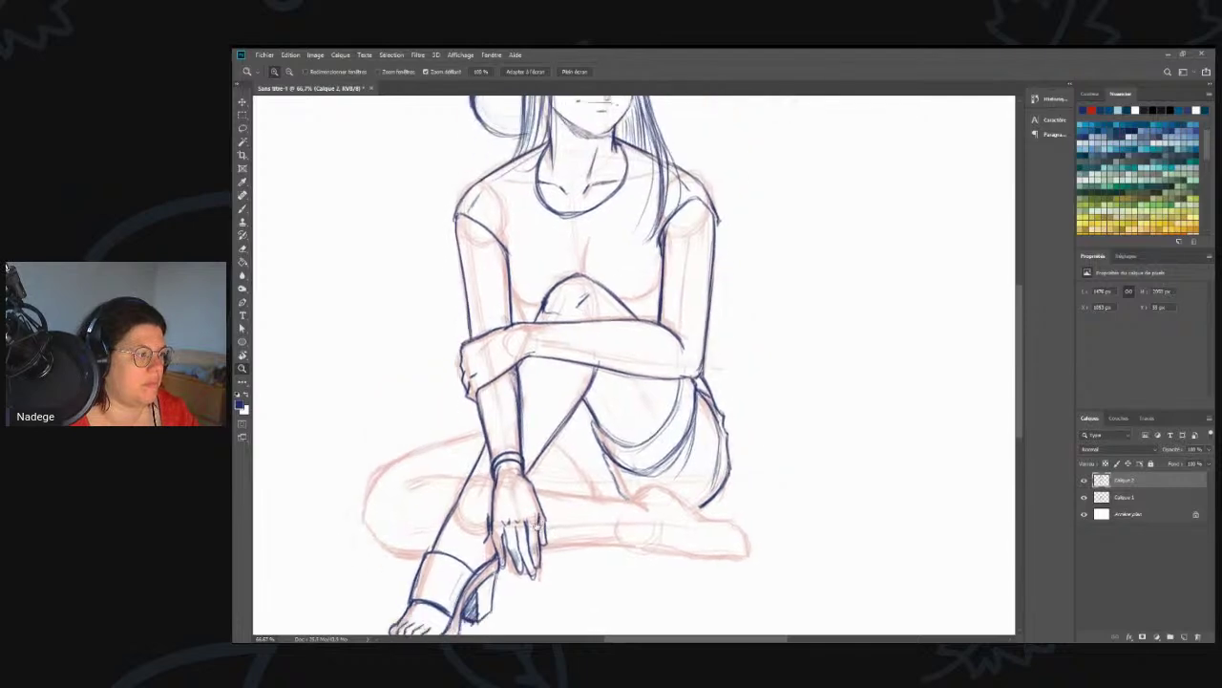
left_click(536, 526, "alt")
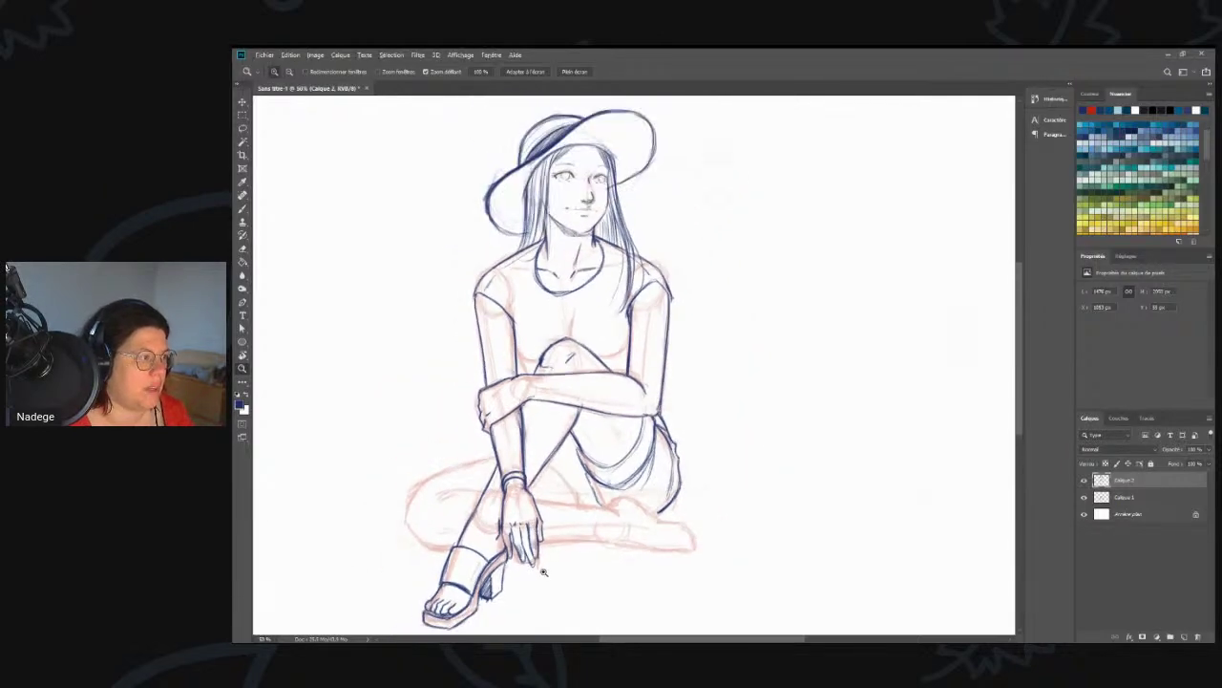
key("b")
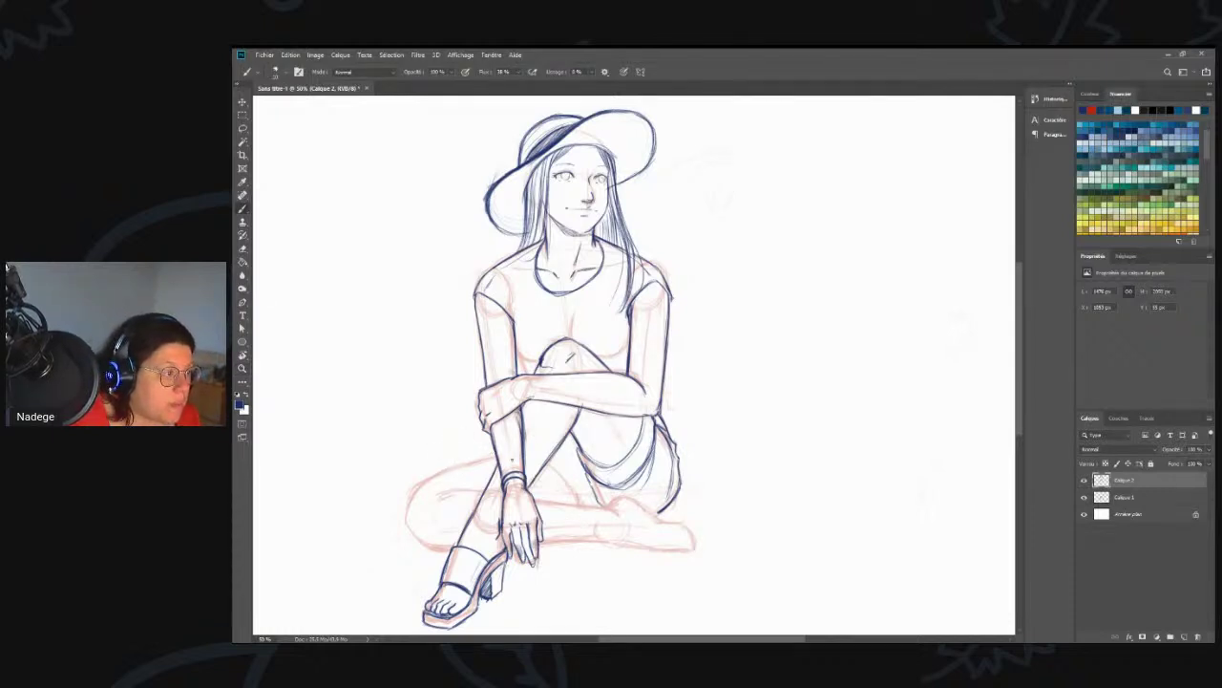
mouse_move(495, 452)
left_mouse_down()
mouse_move(472, 468)
mouse_move(492, 479)
left_mouse_up()
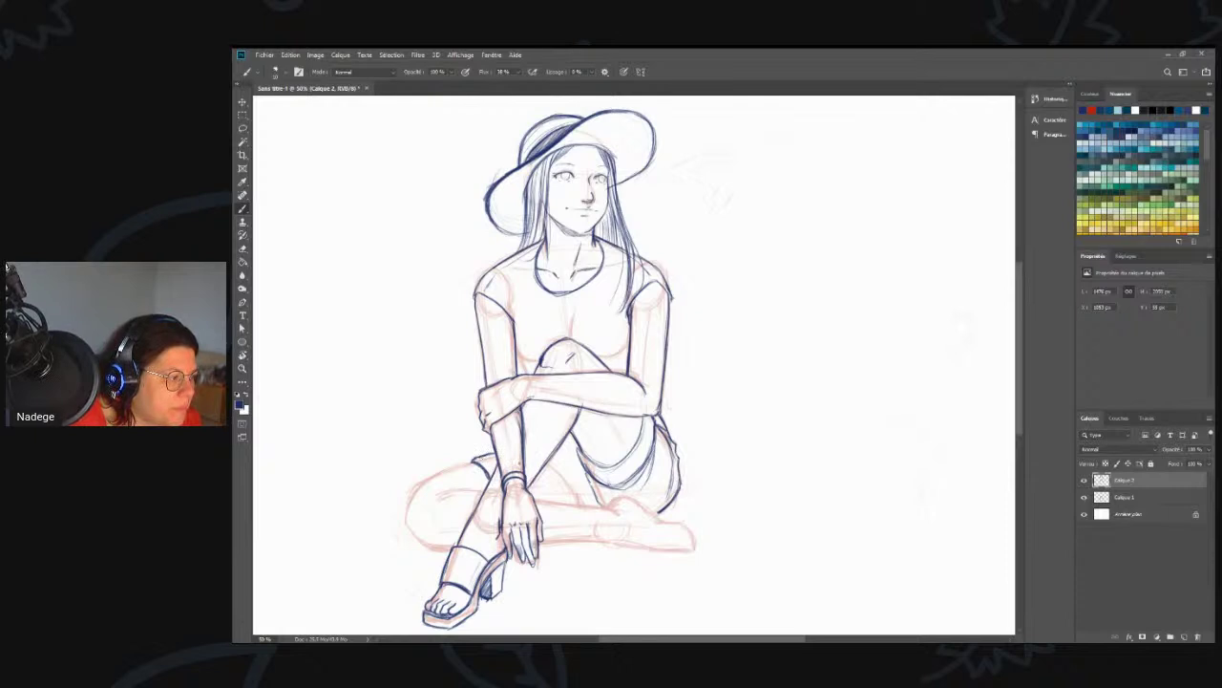
left_click_drag(530, 484, 539, 502)
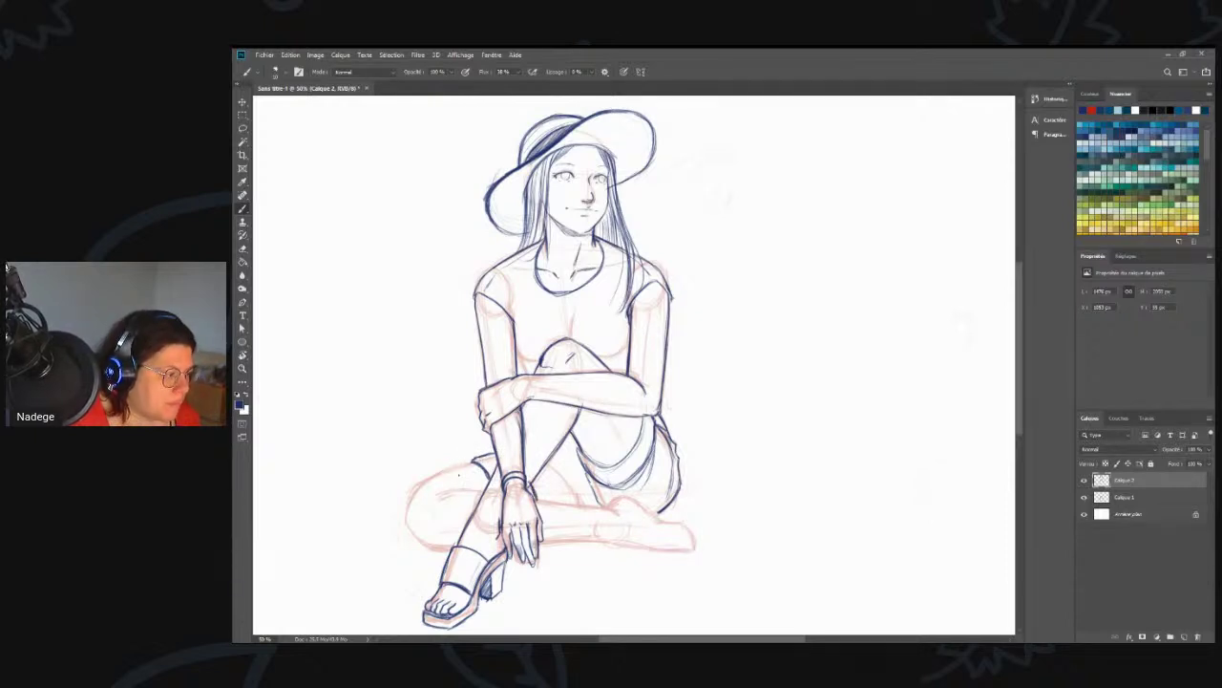
mouse_move(472, 460)
left_mouse_down()
mouse_move(422, 486)
mouse_move(409, 510)
mouse_move(418, 542)
mouse_move(455, 551)
left_mouse_up()
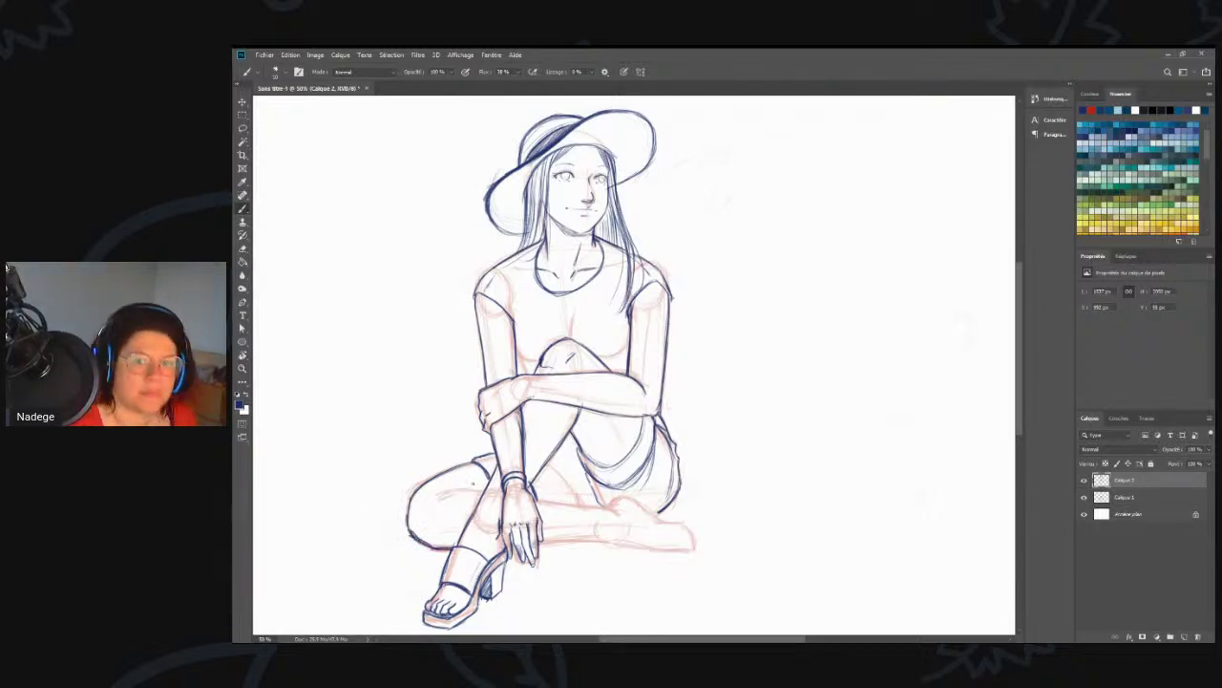
mouse_move(434, 496)
left_mouse_down()
mouse_move(483, 491)
mouse_move(441, 493)
left_mouse_up()
left_click_drag(426, 513, 441, 522)
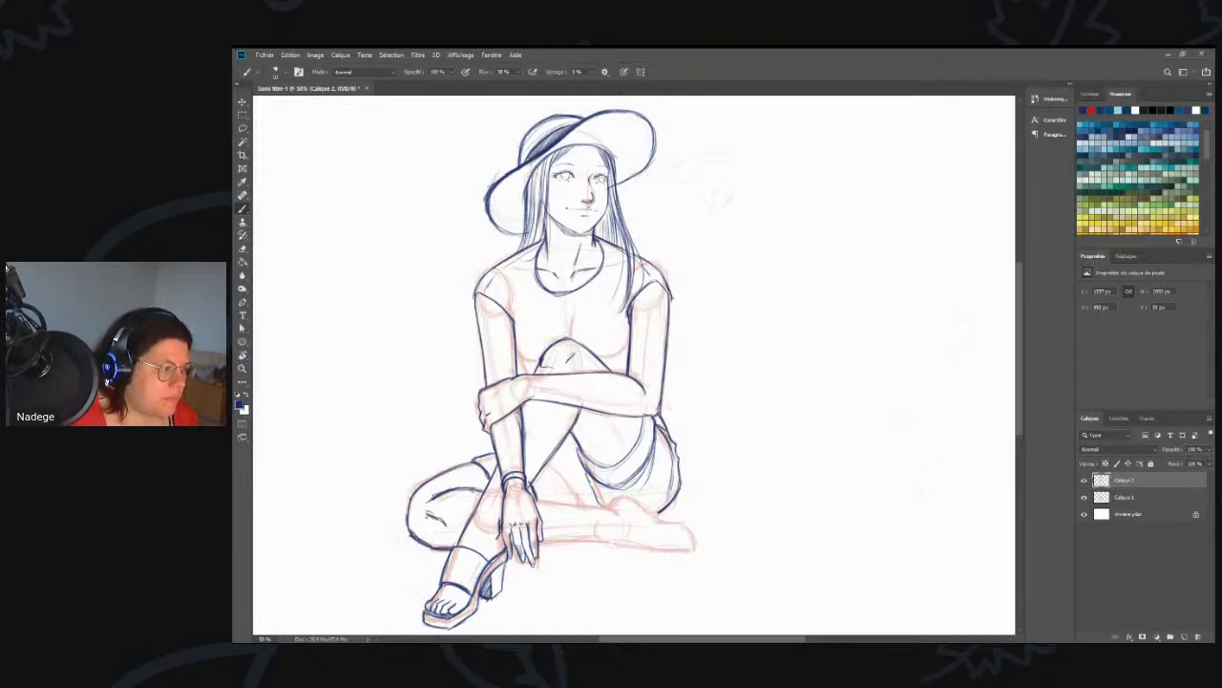
- Outline the folded leg's shin and draw its foot with the sandal strap, toes and dark sole edge
mouse_move(478, 464)
left_mouse_down()
mouse_move(548, 503)
mouse_move(618, 515)
left_mouse_up()
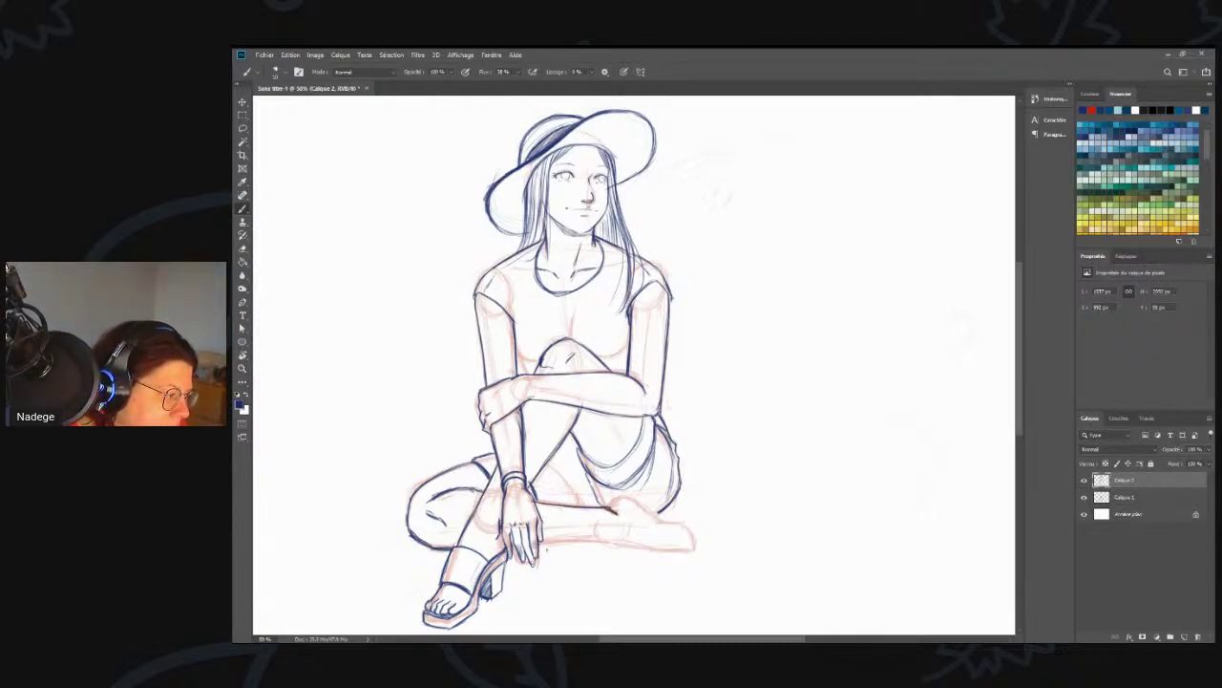
left_click_drag(542, 541, 645, 548)
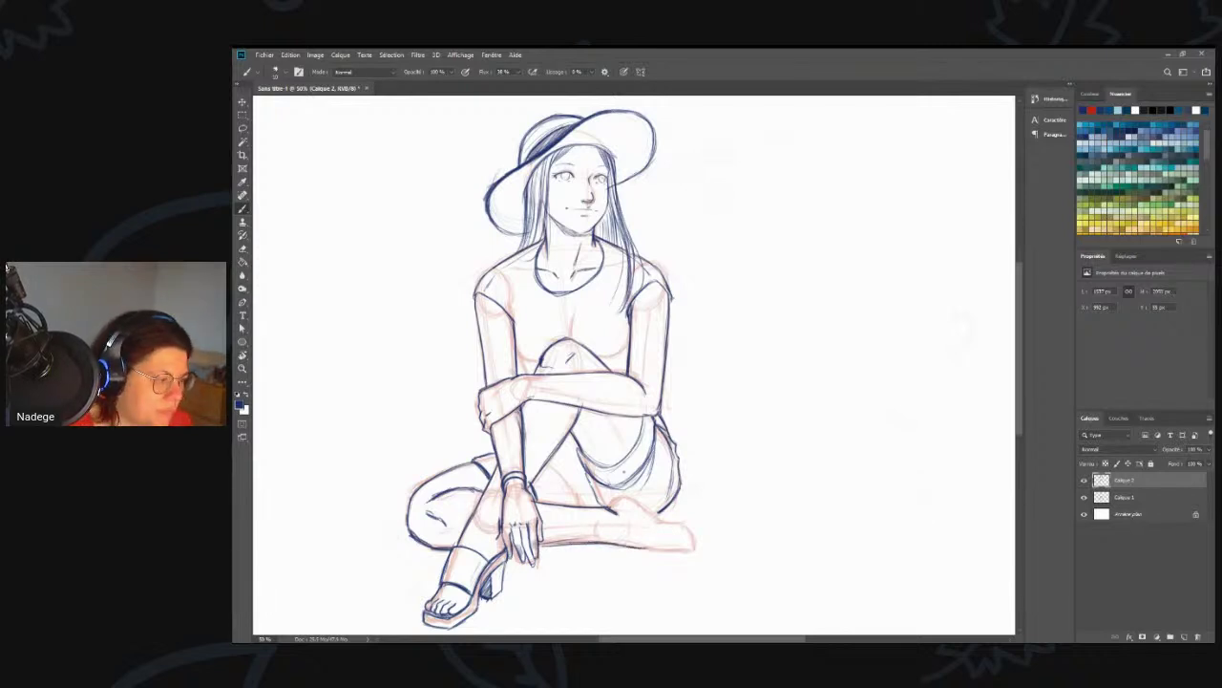
mouse_move(607, 511)
left_mouse_down()
mouse_move(626, 497)
mouse_move(628, 554)
mouse_move(655, 554)
left_mouse_up()
mouse_move(663, 524)
left_mouse_down()
mouse_move(654, 557)
mouse_move(643, 508)
mouse_move(624, 498)
mouse_move(683, 527)
mouse_move(693, 548)
left_mouse_up()
mouse_move(692, 537)
left_mouse_down()
mouse_move(695, 555)
mouse_move(694, 537)
mouse_move(696, 549)
mouse_move(624, 495)
mouse_move(673, 520)
mouse_move(635, 499)
mouse_move(657, 512)
left_mouse_up()
left_click_drag(672, 554, 653, 551)
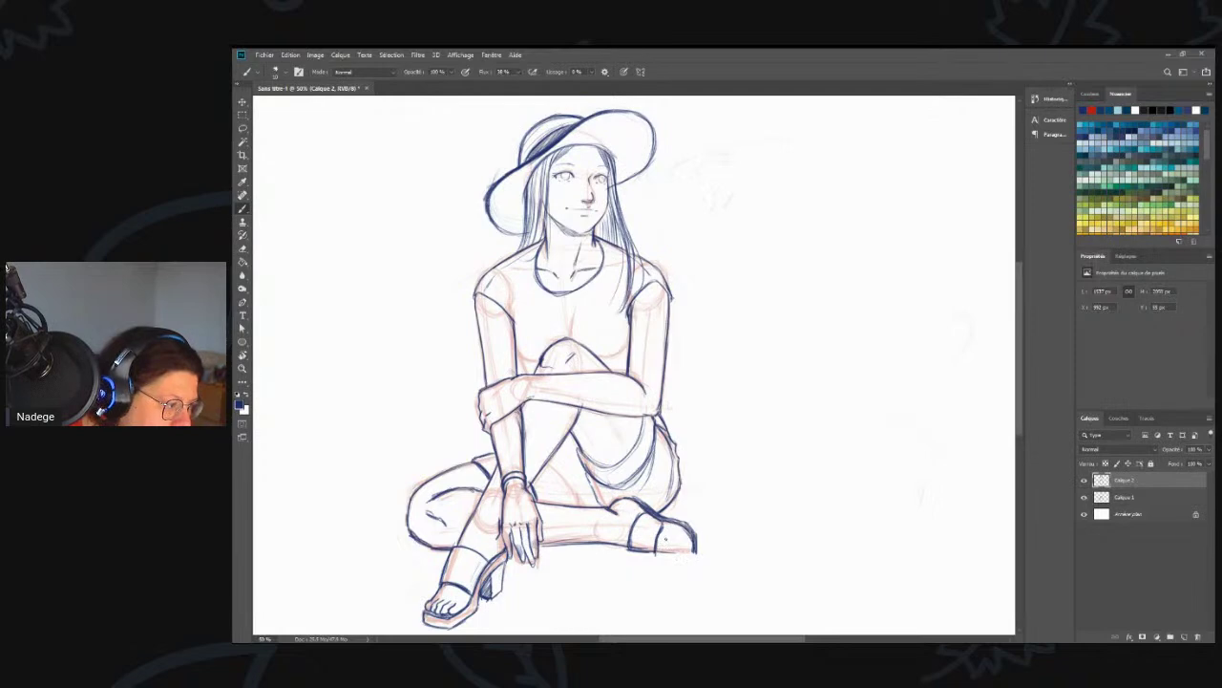
left_click_drag(676, 534, 684, 538)
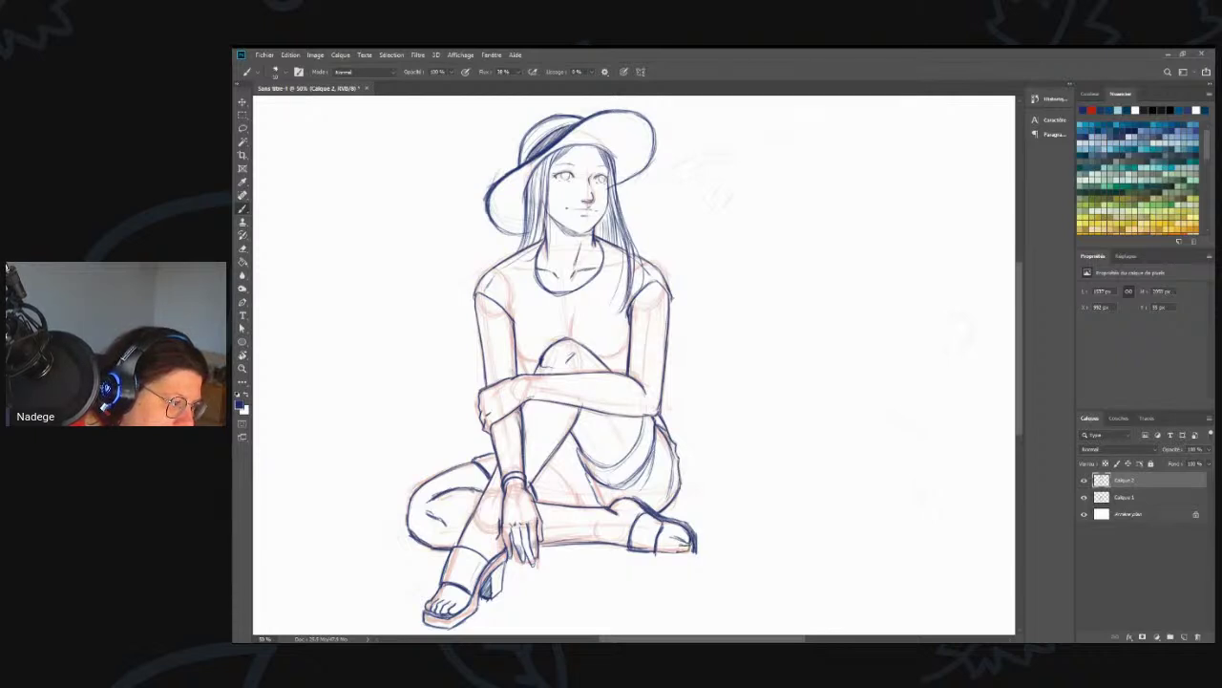
left_click_drag(688, 554, 664, 555)
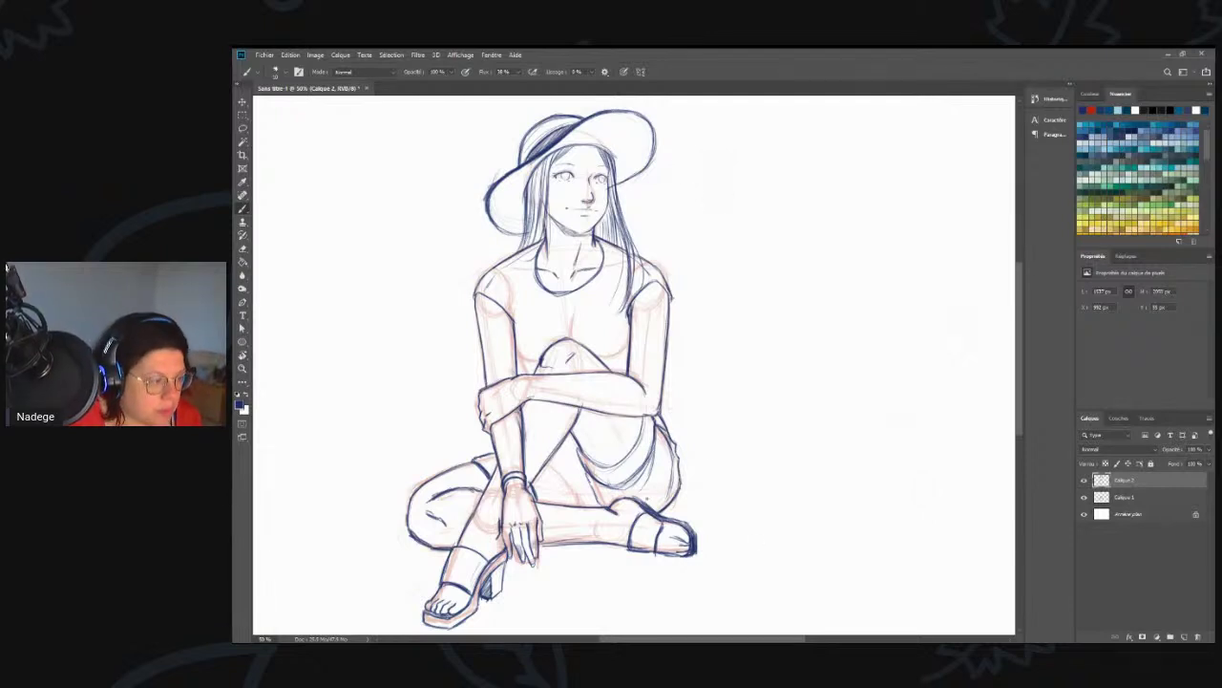
- Draw the heel of the folded leg's sandal, erasing and reworking the hip outline just above it
key("z")
left_click(668, 504)
key("b")
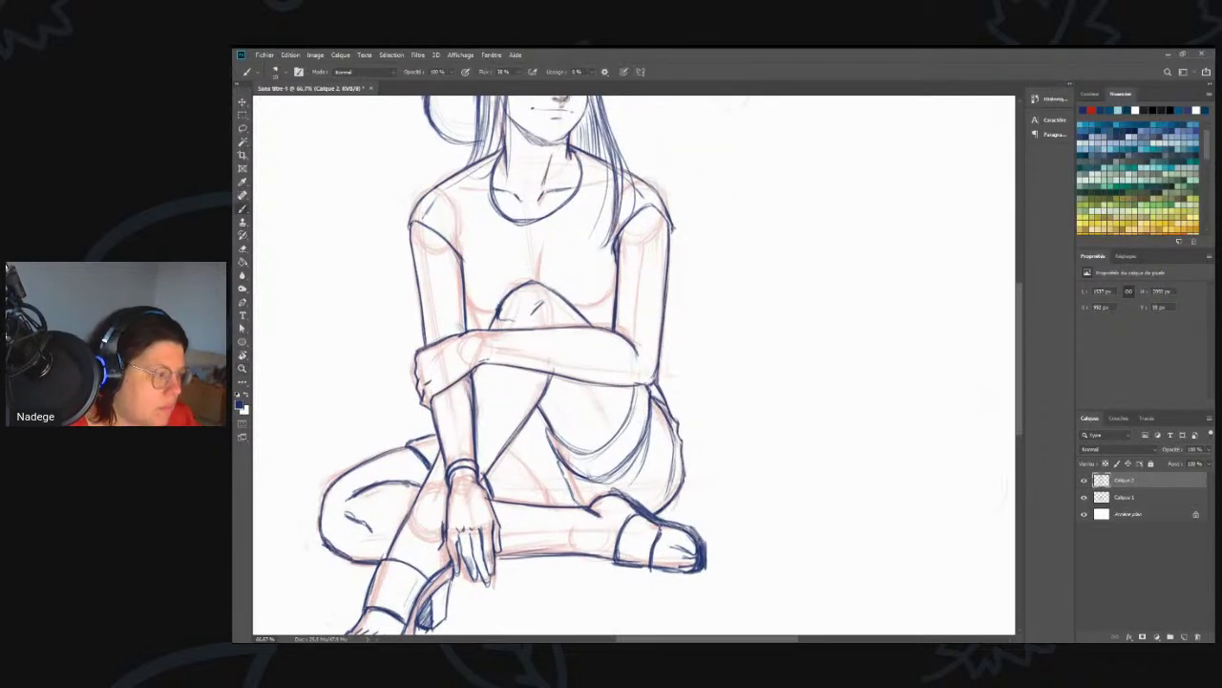
left_click_drag(636, 503, 616, 493)
key("e")
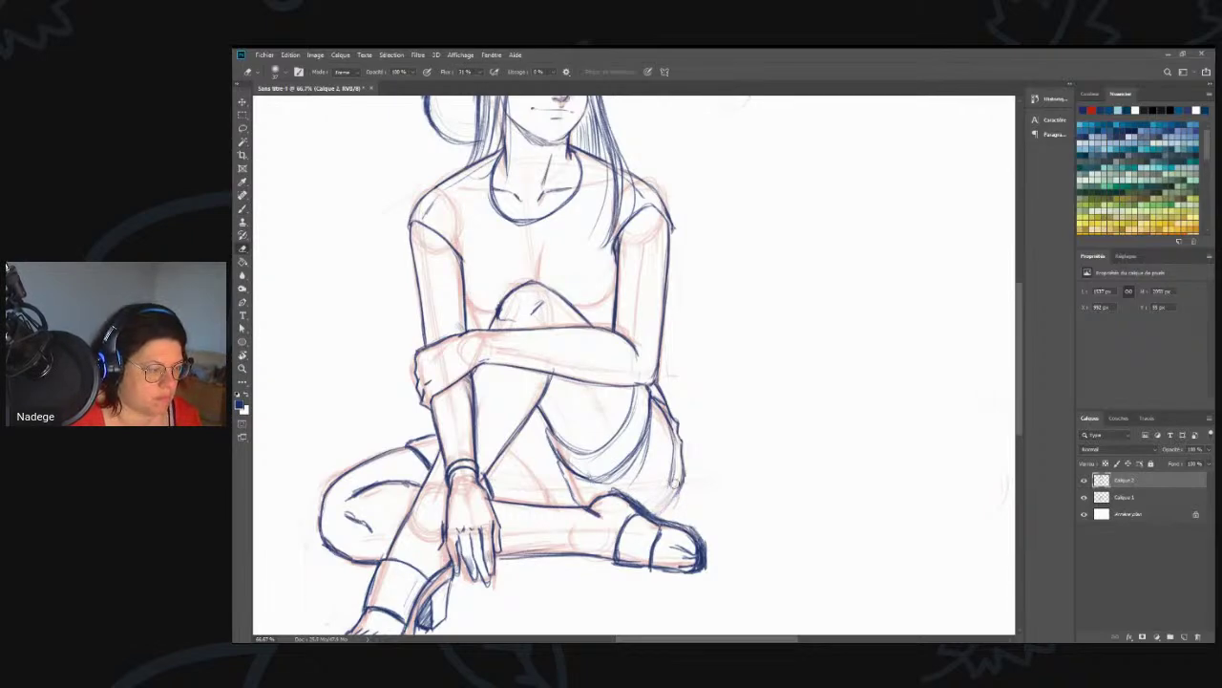
key("b")
left_click_drag(616, 494, 651, 488)
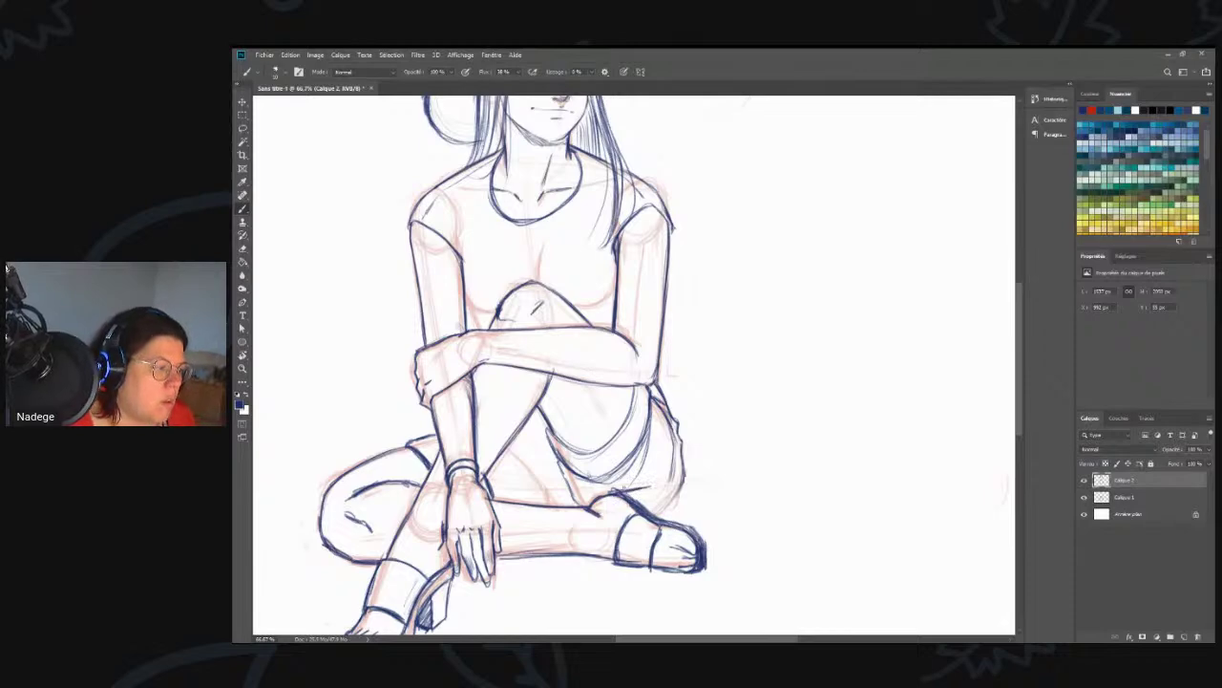
mouse_move(645, 495)
left_mouse_down()
mouse_move(656, 485)
mouse_move(653, 499)
mouse_move(705, 539)
left_mouse_up()
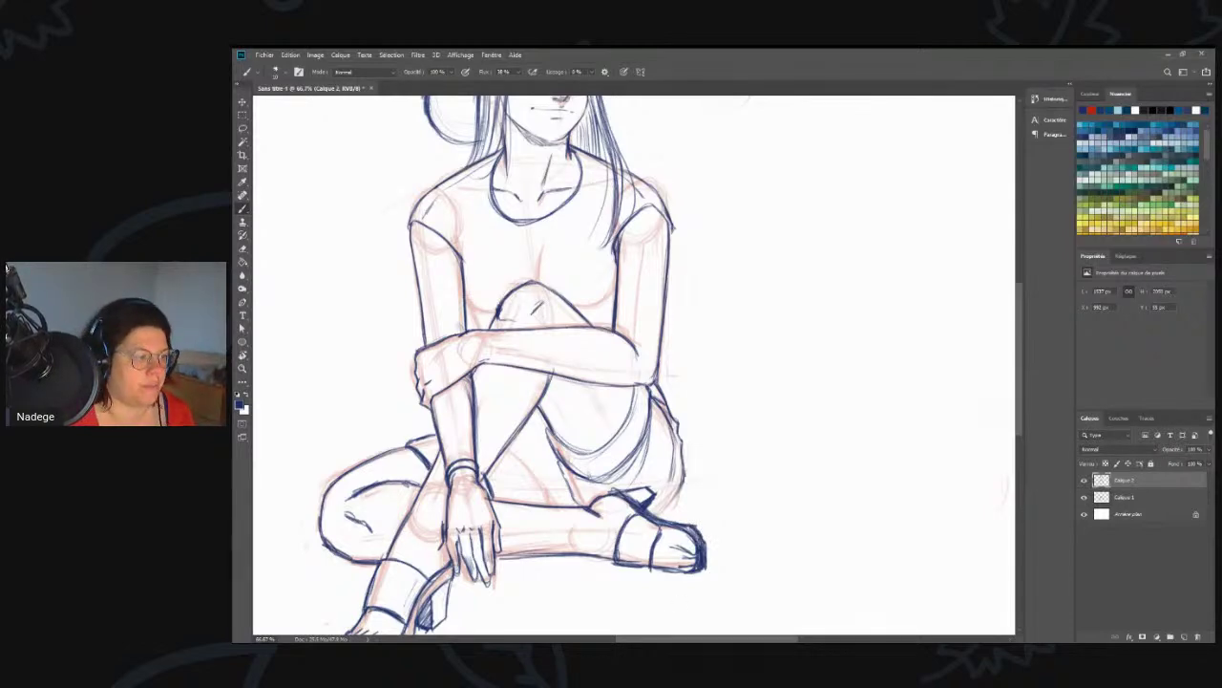
mouse_move(626, 490)
left_mouse_down()
mouse_move(649, 488)
mouse_move(610, 491)
mouse_move(619, 534)
mouse_move(645, 432)
mouse_move(667, 467)
left_mouse_up()
left_click_drag(682, 426, 668, 468)
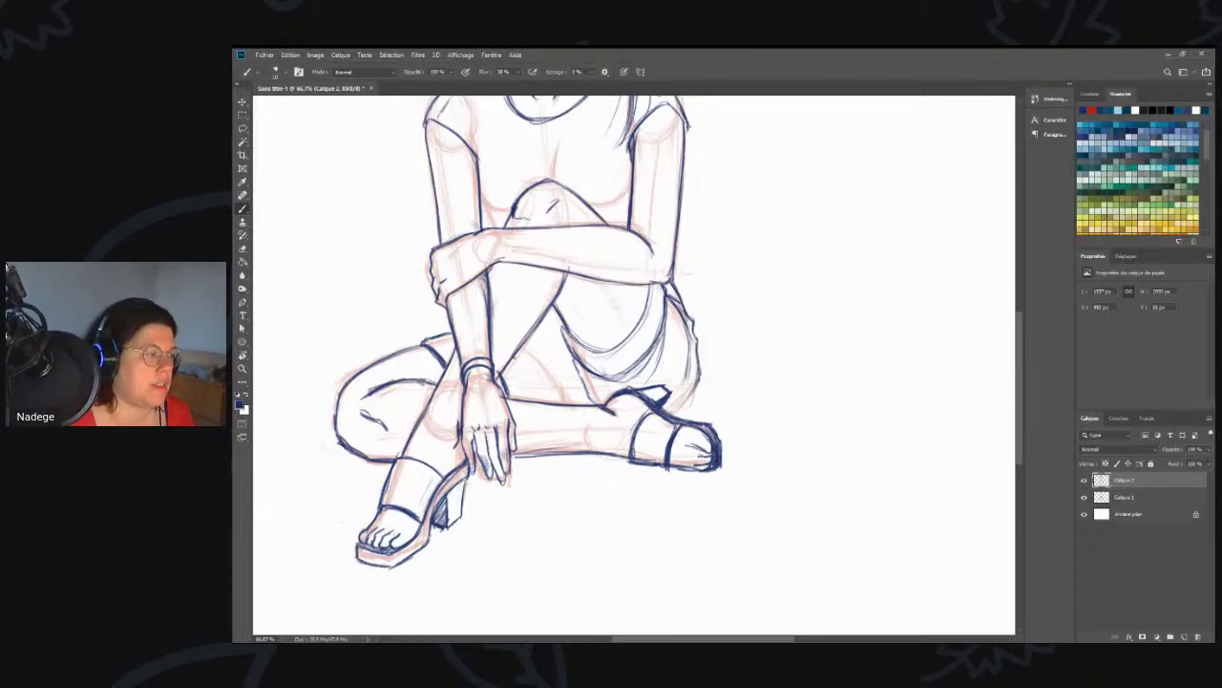
- Sketch the hem and fabric folds of the shorts in the gap between the raised and folded legs
mouse_move(539, 353)
left_mouse_down()
mouse_move(563, 403)
mouse_move(527, 349)
left_mouse_up()
mouse_move(560, 397)
left_mouse_down()
mouse_move(531, 339)
mouse_move(551, 363)
mouse_move(547, 347)
mouse_move(565, 342)
mouse_move(532, 335)
mouse_move(601, 356)
mouse_move(573, 388)
left_mouse_up()
mouse_move(552, 365)
left_mouse_down()
mouse_move(586, 396)
mouse_move(578, 377)
mouse_move(559, 394)
mouse_move(556, 352)
left_mouse_up()
mouse_move(573, 395)
left_mouse_down()
mouse_move(561, 378)
mouse_move(567, 388)
left_mouse_up()
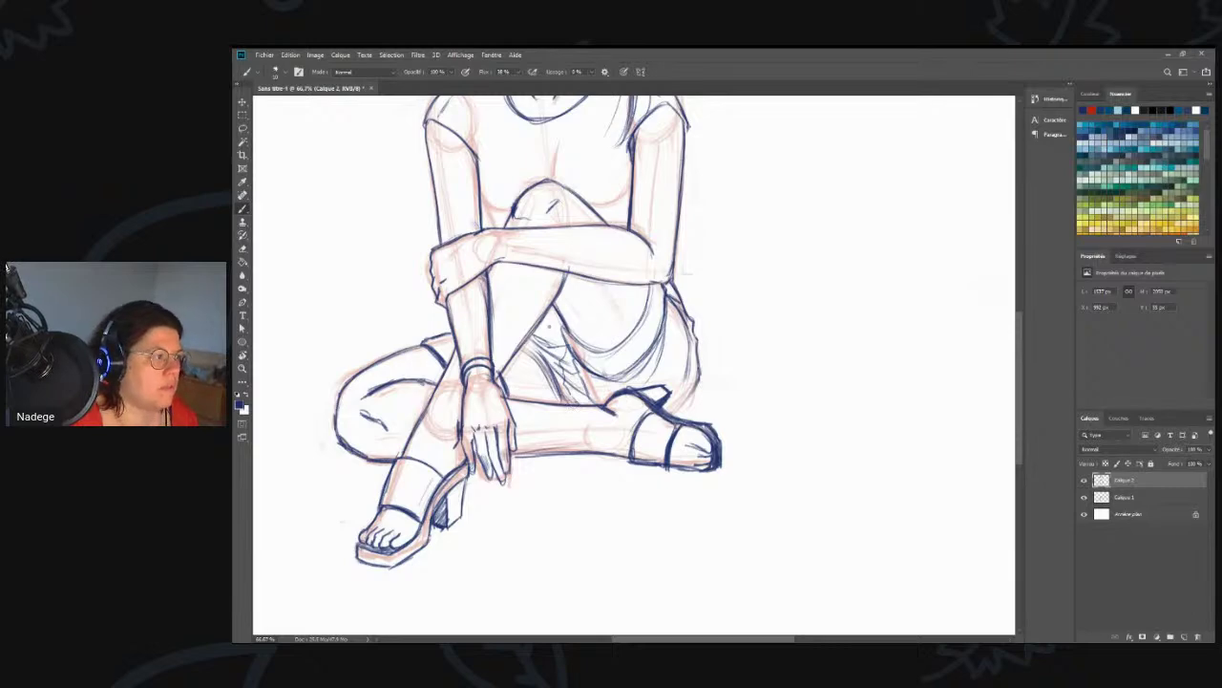
- Ink the shirt's side lines and underarm creases, and its lower edge under the bust on both sides of the raised knee
mouse_move(544, 328)
left_mouse_down()
mouse_move(563, 333)
mouse_move(539, 329)
mouse_move(545, 314)
left_mouse_up()
left_click_drag(513, 272, 499, 408)
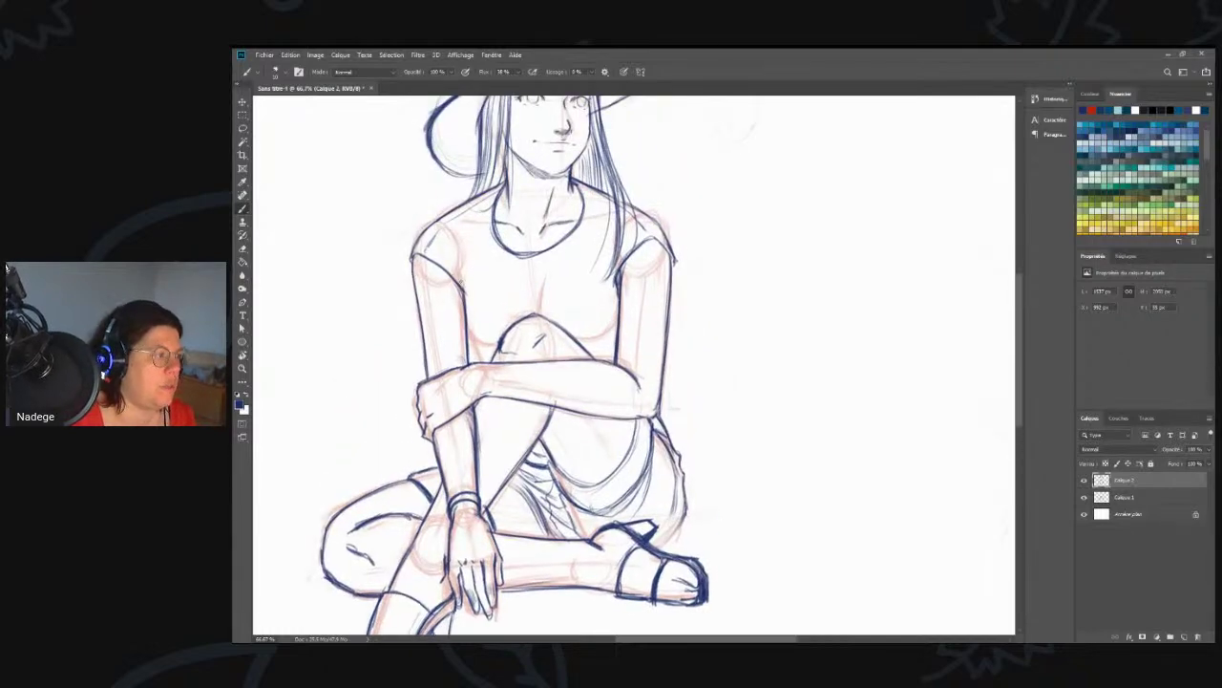
mouse_move(472, 295)
left_mouse_down()
mouse_move(456, 250)
mouse_move(465, 275)
mouse_move(467, 229)
mouse_move(471, 289)
left_mouse_up()
left_click_drag(607, 275, 602, 212)
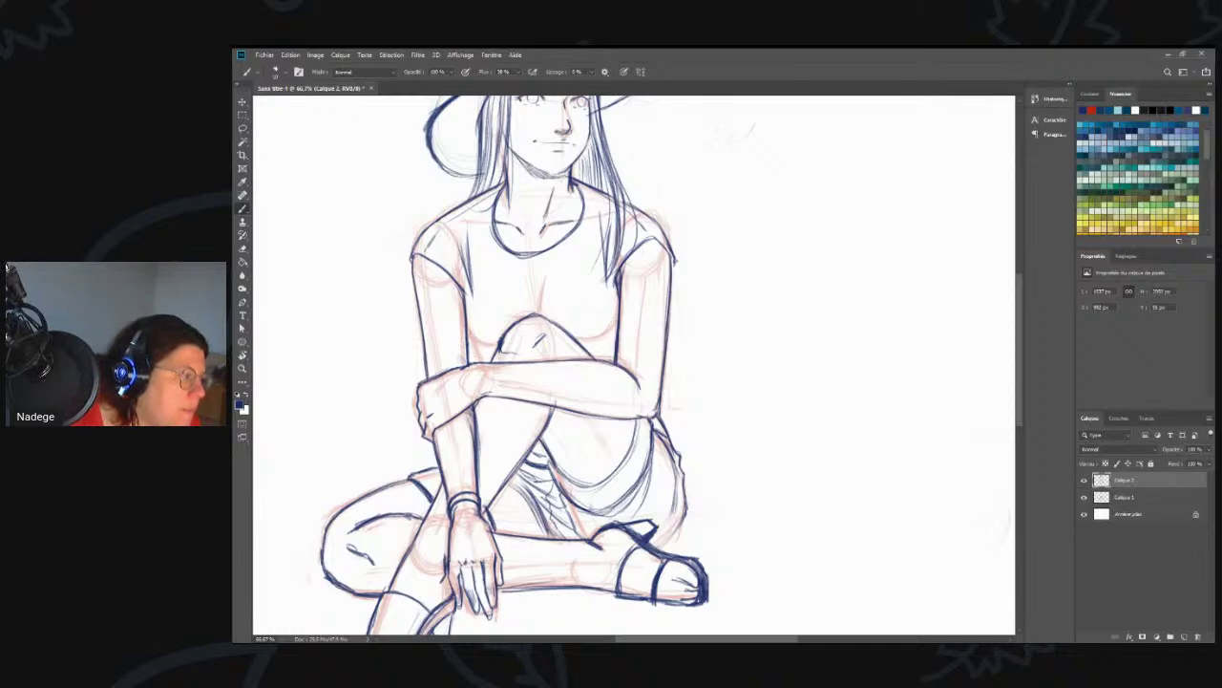
mouse_move(468, 338)
left_mouse_down()
mouse_move(488, 357)
mouse_move(470, 324)
left_mouse_up()
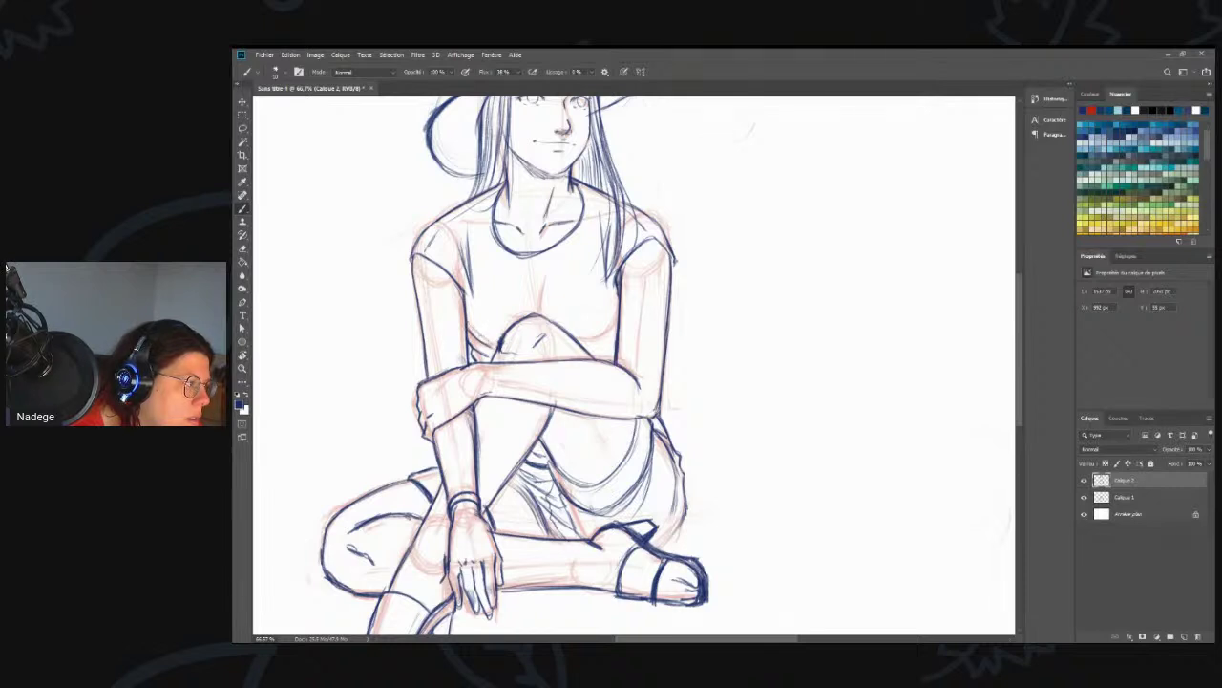
left_click_drag(617, 323, 576, 343)
mouse_move(618, 320)
left_mouse_down()
mouse_move(583, 344)
mouse_move(609, 359)
left_mouse_up()
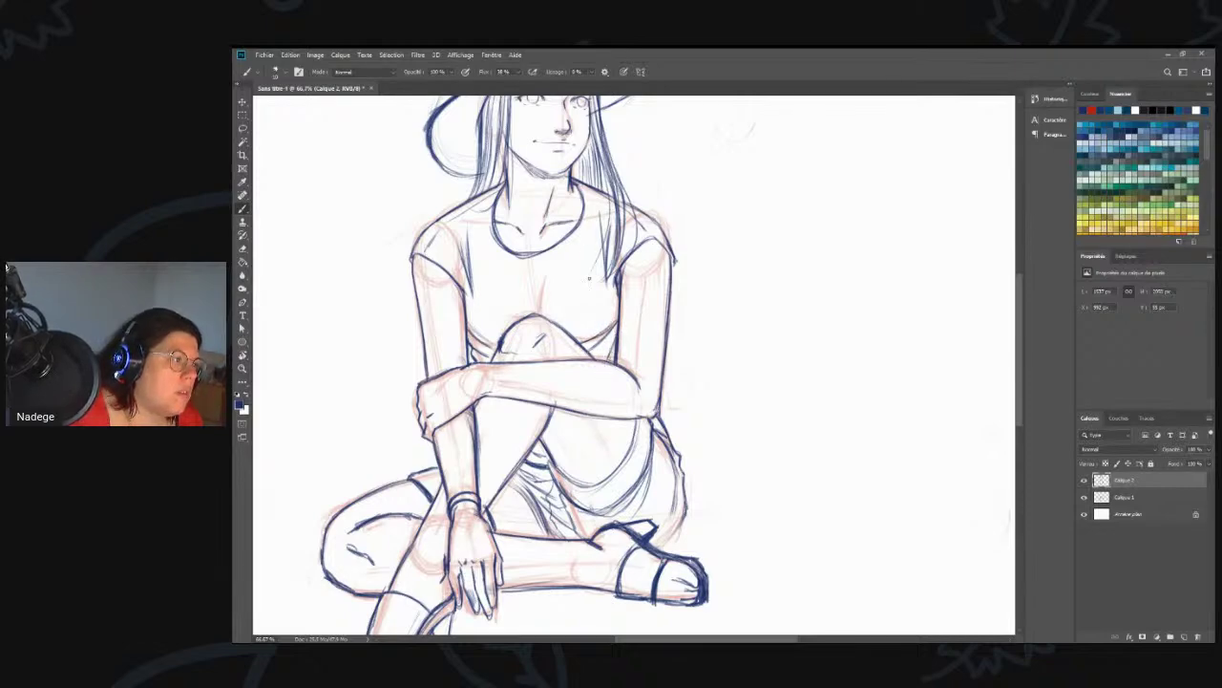
- Add fabric folds across the shirt's chest, neckline and sleeves, plus a short line where the elbow meets the hip
mouse_move(617, 298)
left_mouse_down()
mouse_move(590, 238)
mouse_move(589, 262)
mouse_move(582, 247)
left_mouse_up()
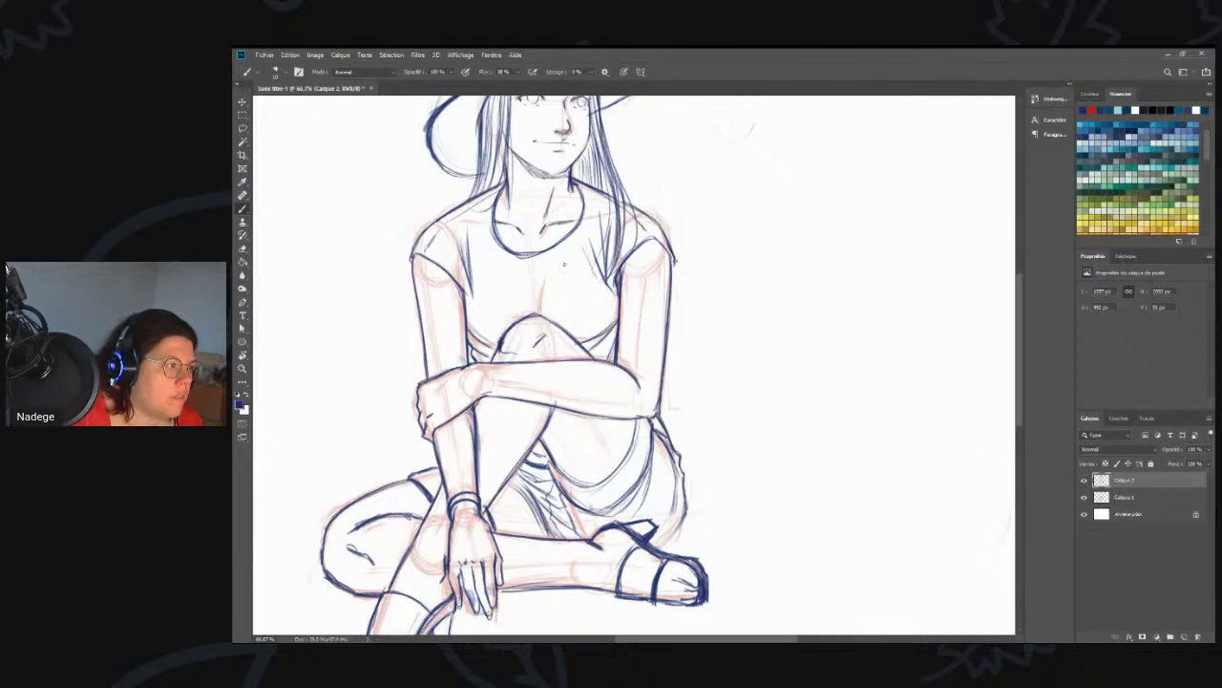
mouse_move(536, 302)
left_mouse_down()
mouse_move(562, 265)
mouse_move(534, 292)
mouse_move(559, 269)
mouse_move(544, 306)
left_mouse_up()
left_click_drag(583, 210, 538, 263)
mouse_move(490, 202)
left_mouse_down()
mouse_move(498, 260)
mouse_move(468, 313)
left_mouse_up()
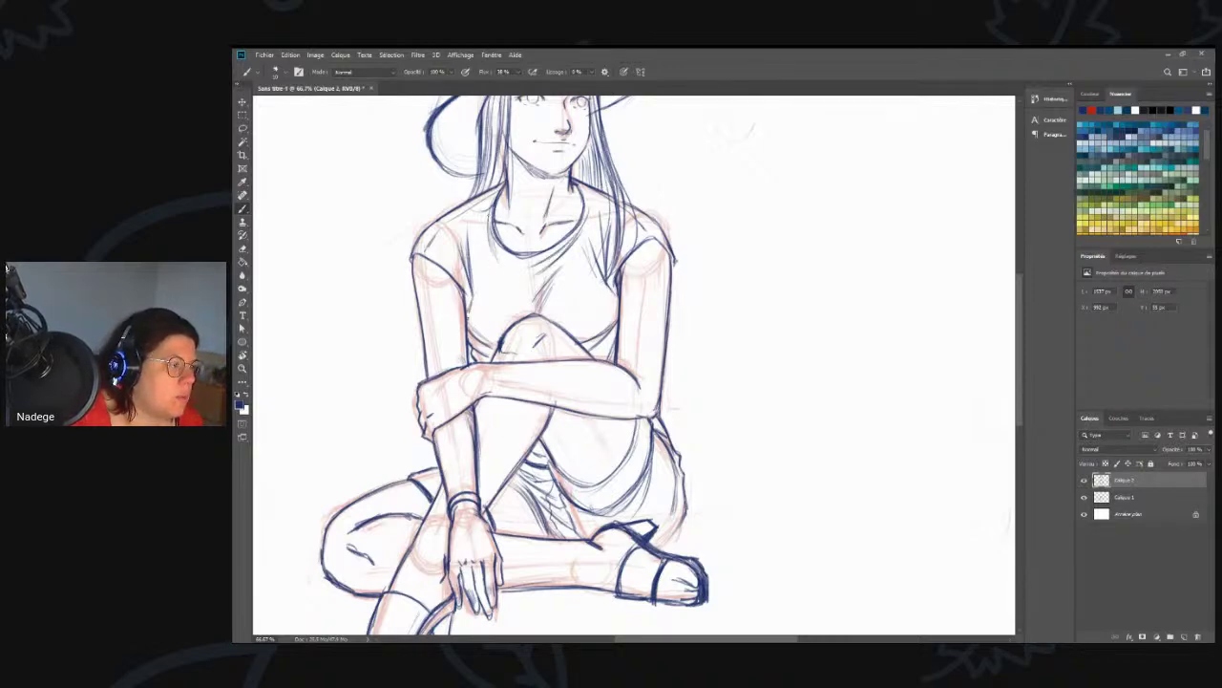
left_click_drag(658, 412, 667, 427)
key("z")
left_click(648, 377, "alt")
left_click(657, 381, "alt")
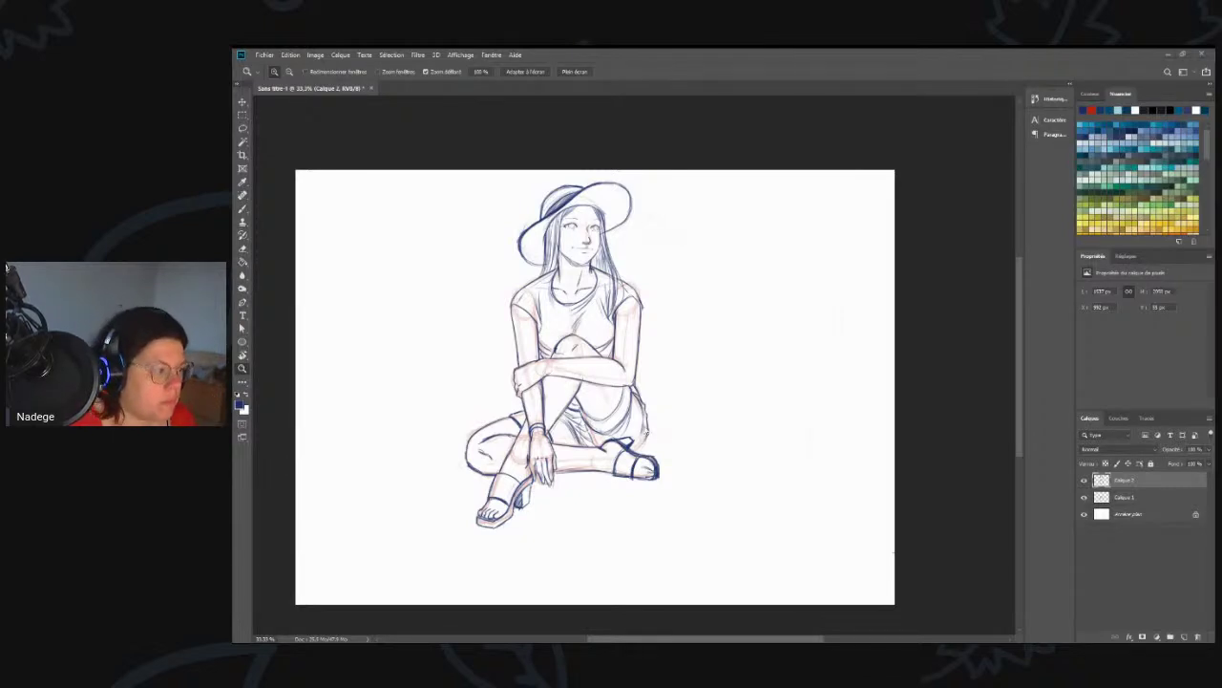
left_click(649, 430)
key("b")
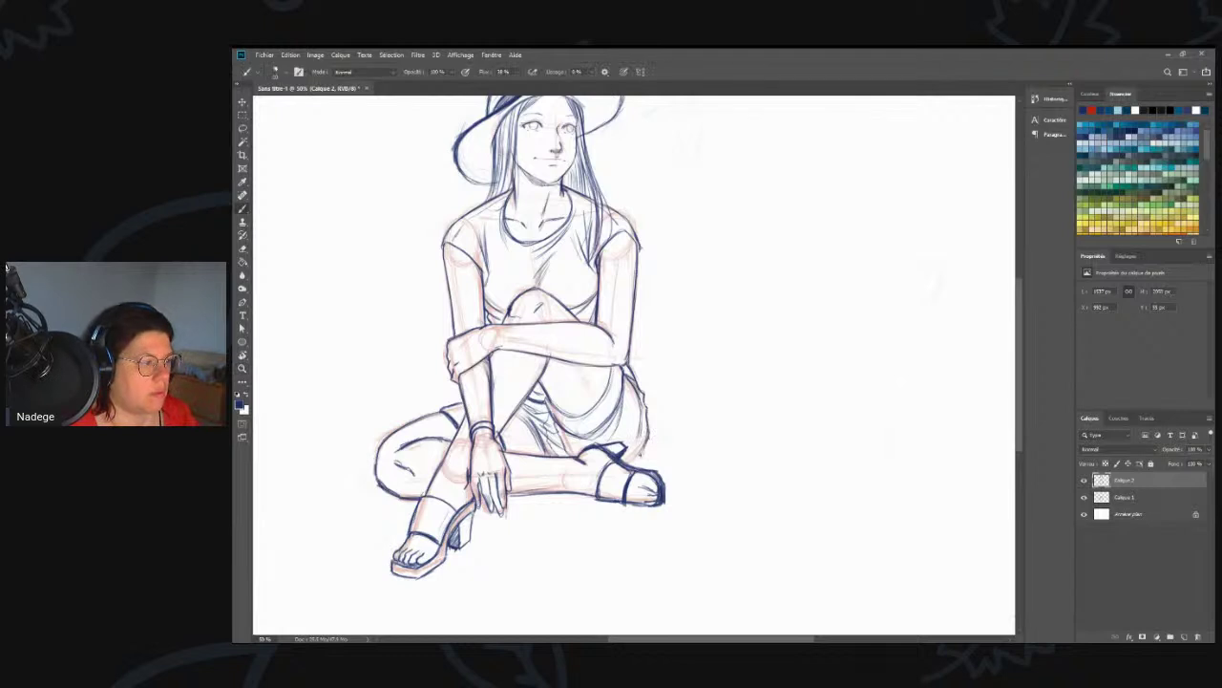
key("z")
left_click(635, 443, "alt")
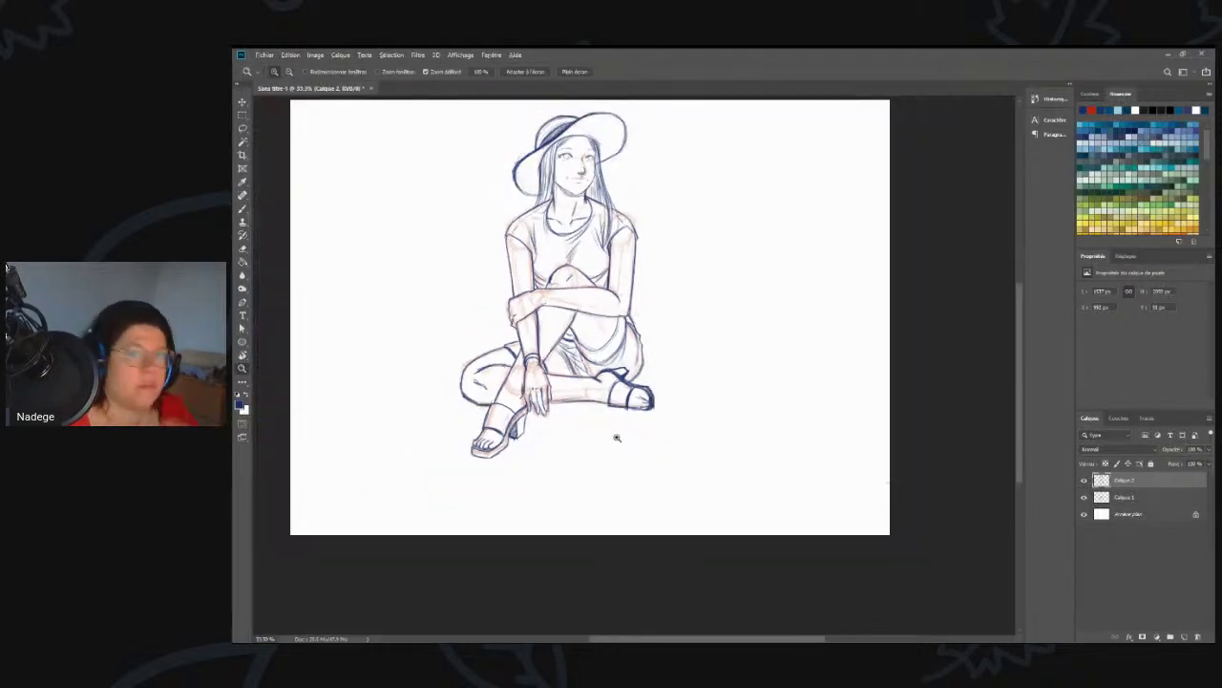
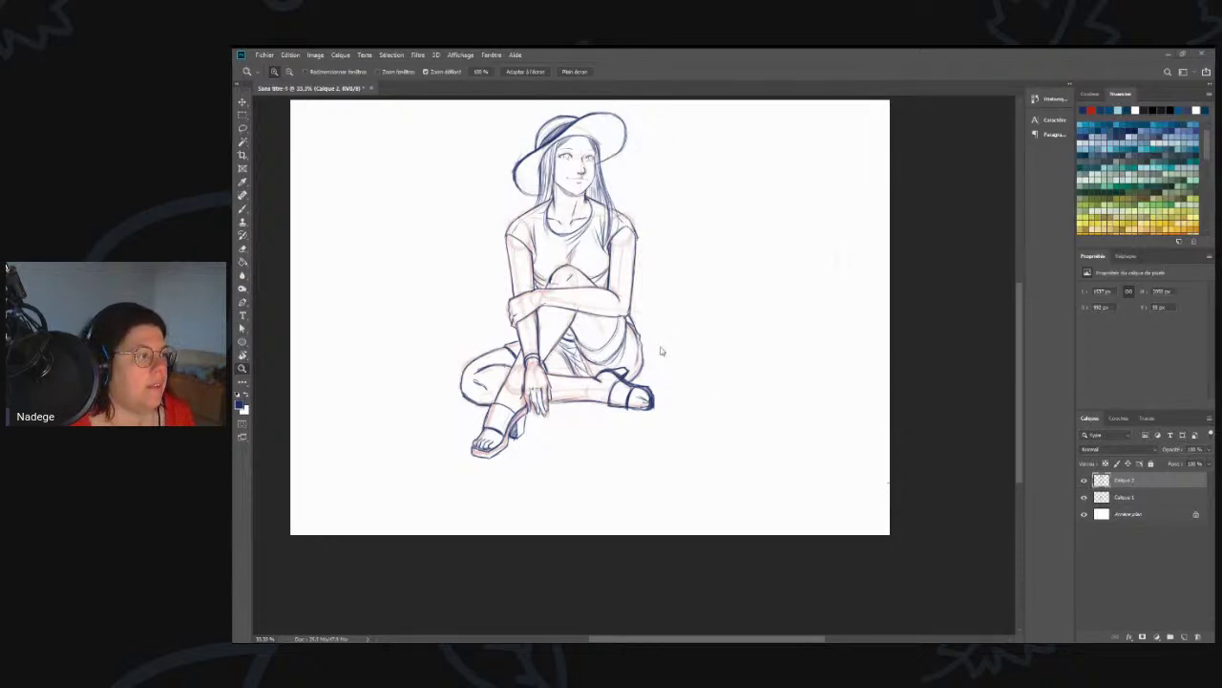
- Group the two sketch layers and toggle the group's visibility off and on again
left_click(1136, 495, "shift")
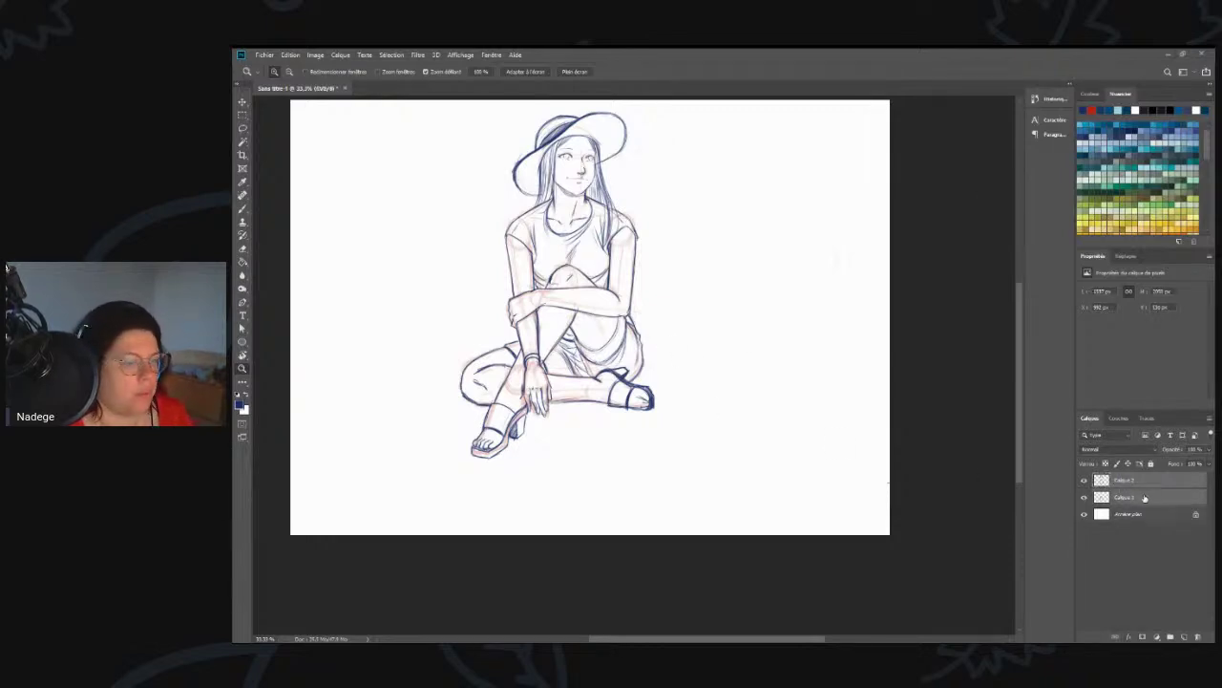
key("ctrl+g")
left_click(1084, 477)
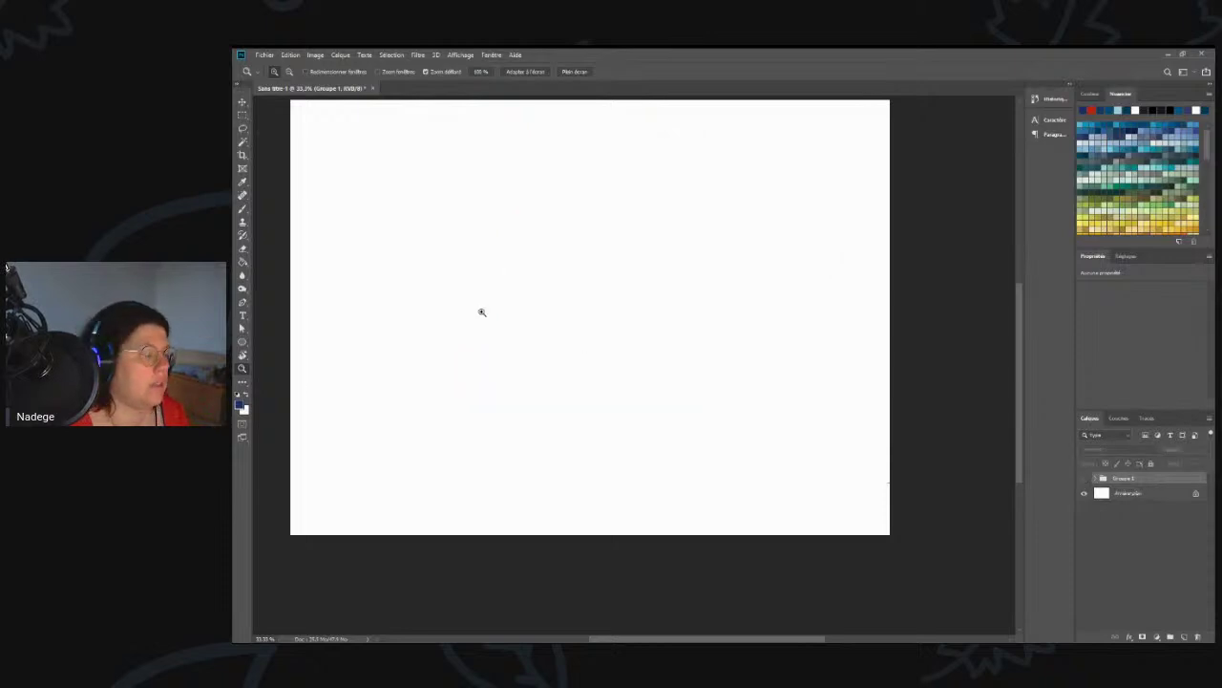
left_click(1083, 478)
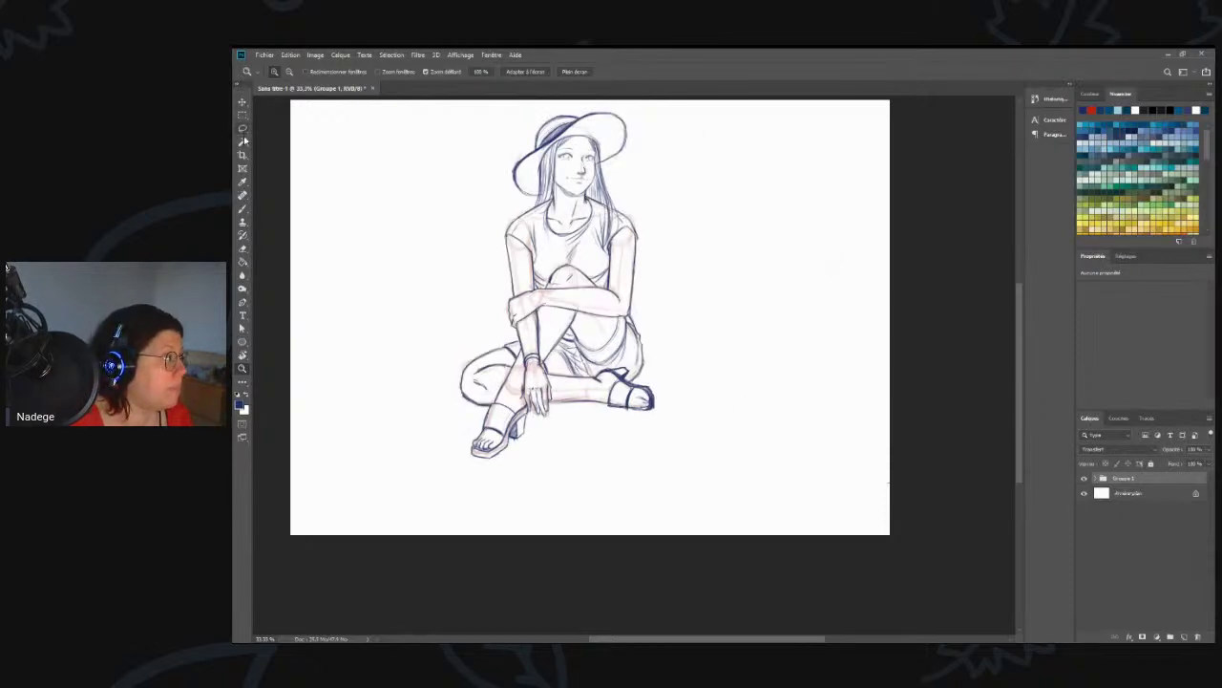
- Move the whole group so the seated woman sits near the page's left edge, and hide the group
left_click(242, 103)
left_click_drag(630, 259, 535, 311)
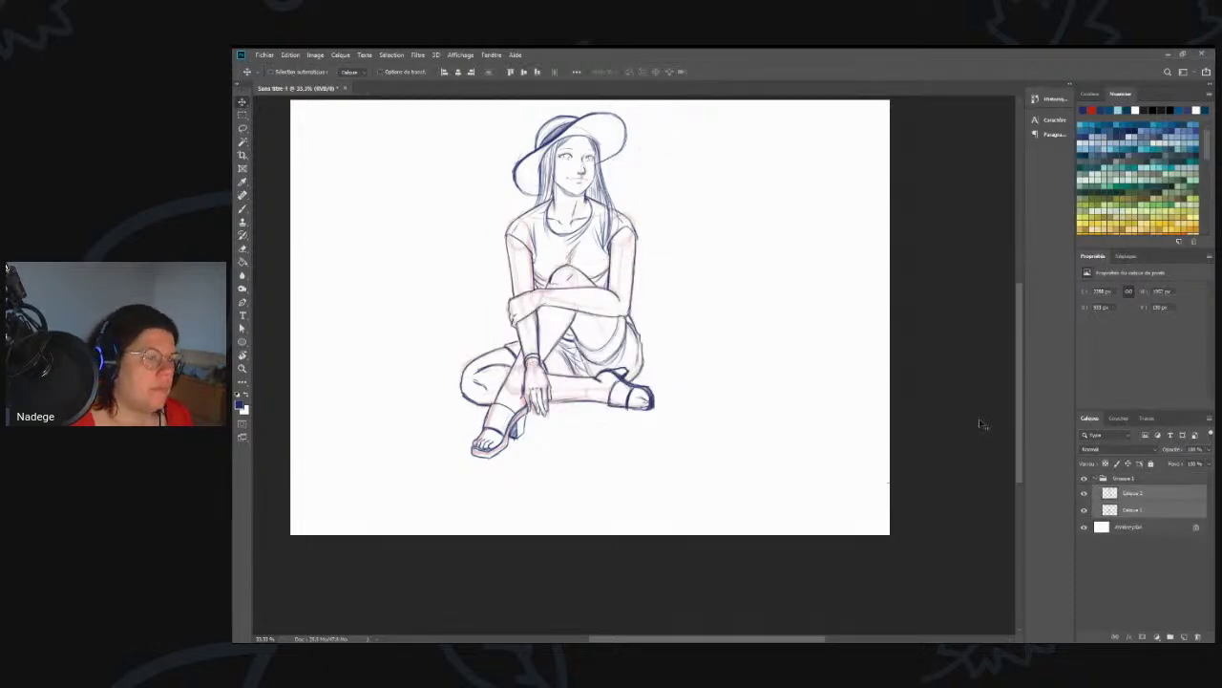
left_click(1127, 478)
mouse_move(628, 359)
left_mouse_down()
mouse_move(585, 375)
mouse_move(480, 375)
left_mouse_up()
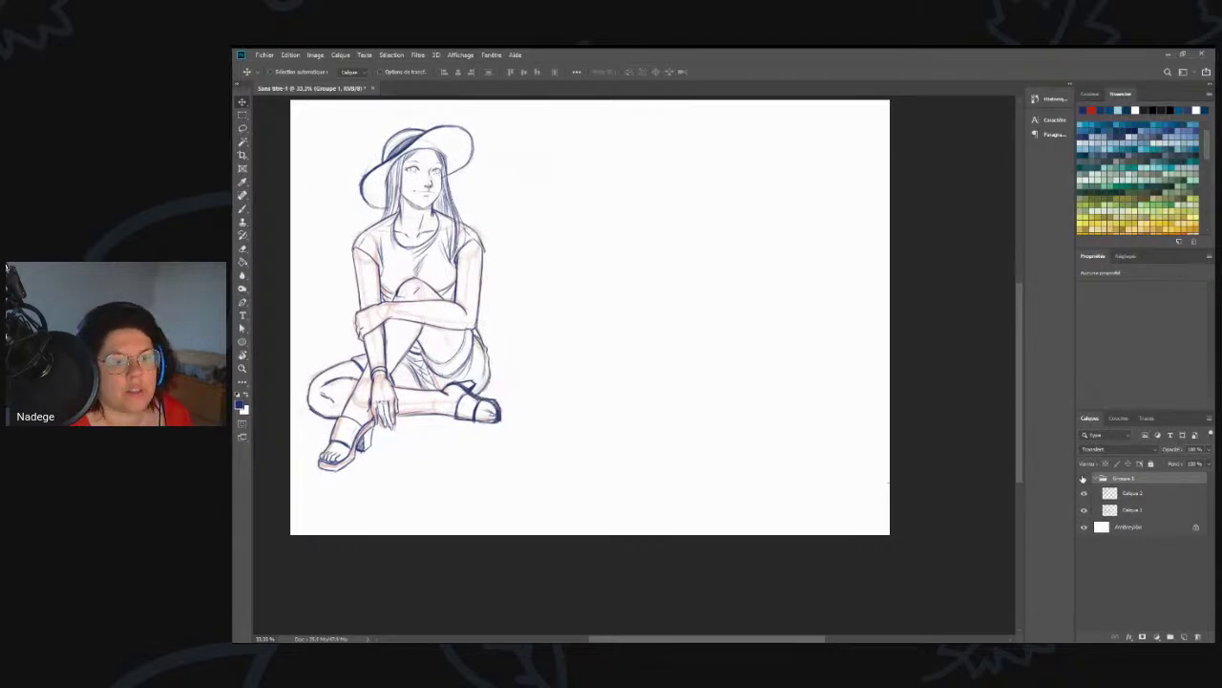
left_click(1084, 478)
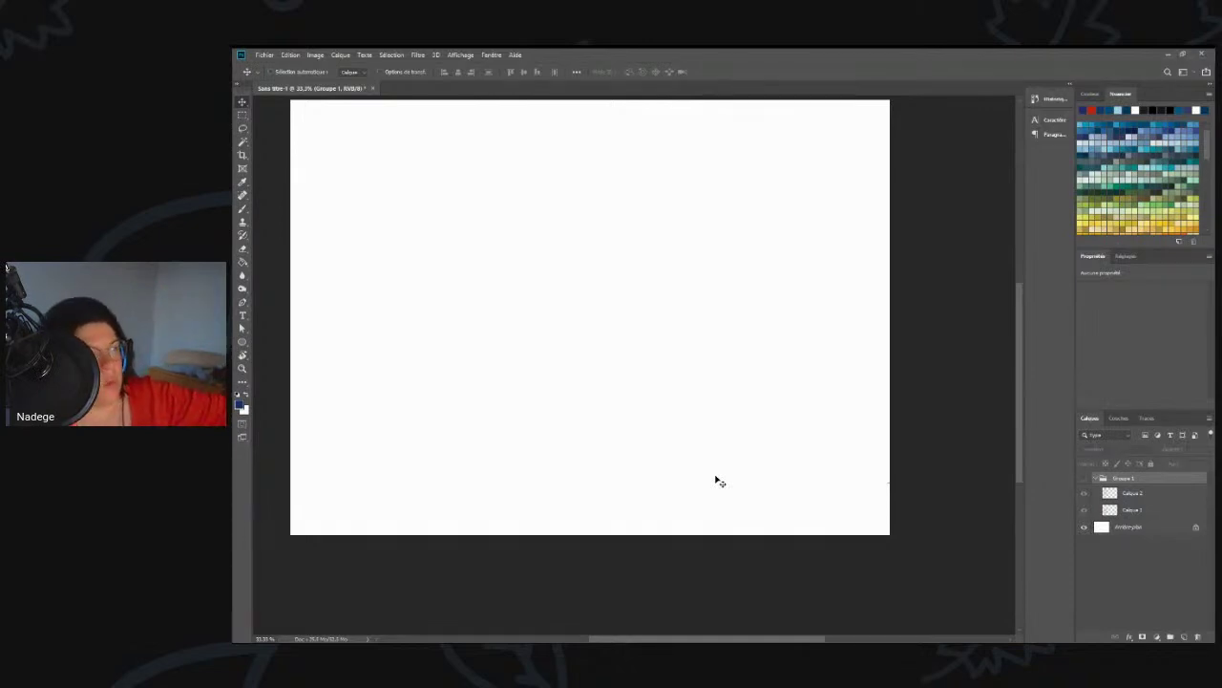
- Set red as the drawing colour and create a new layer, placing it outside and above the hidden group for the brush
key("z")
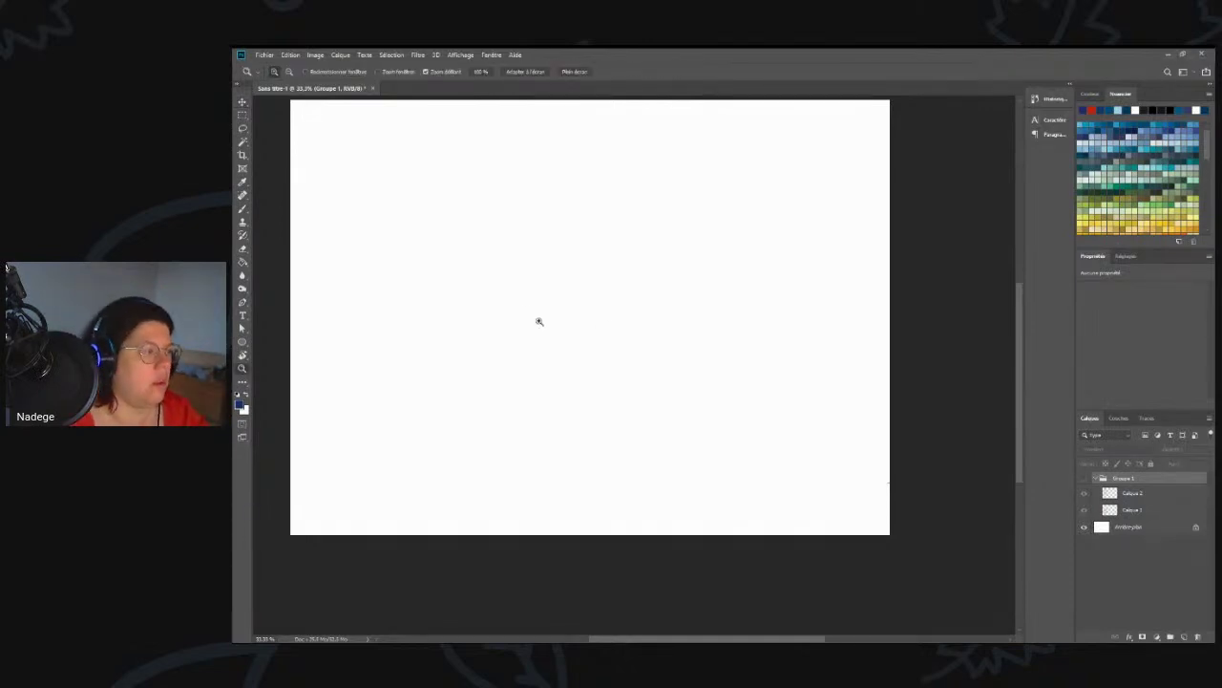
left_click(540, 321)
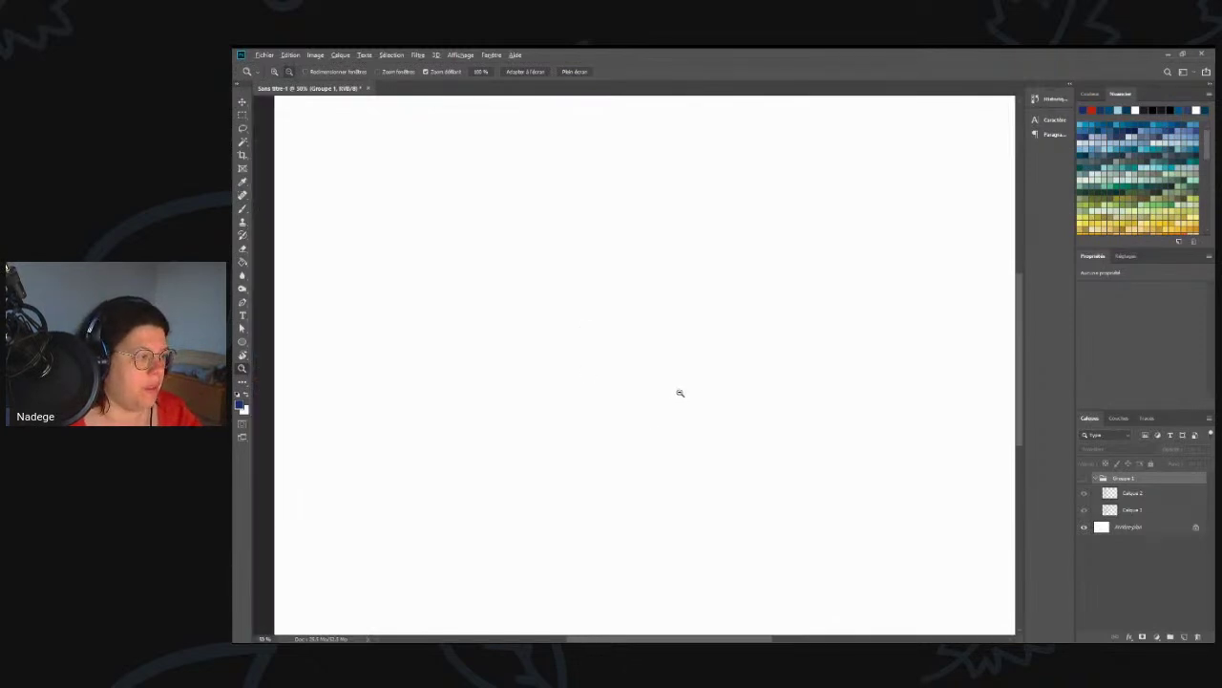
left_click(680, 393, "alt")
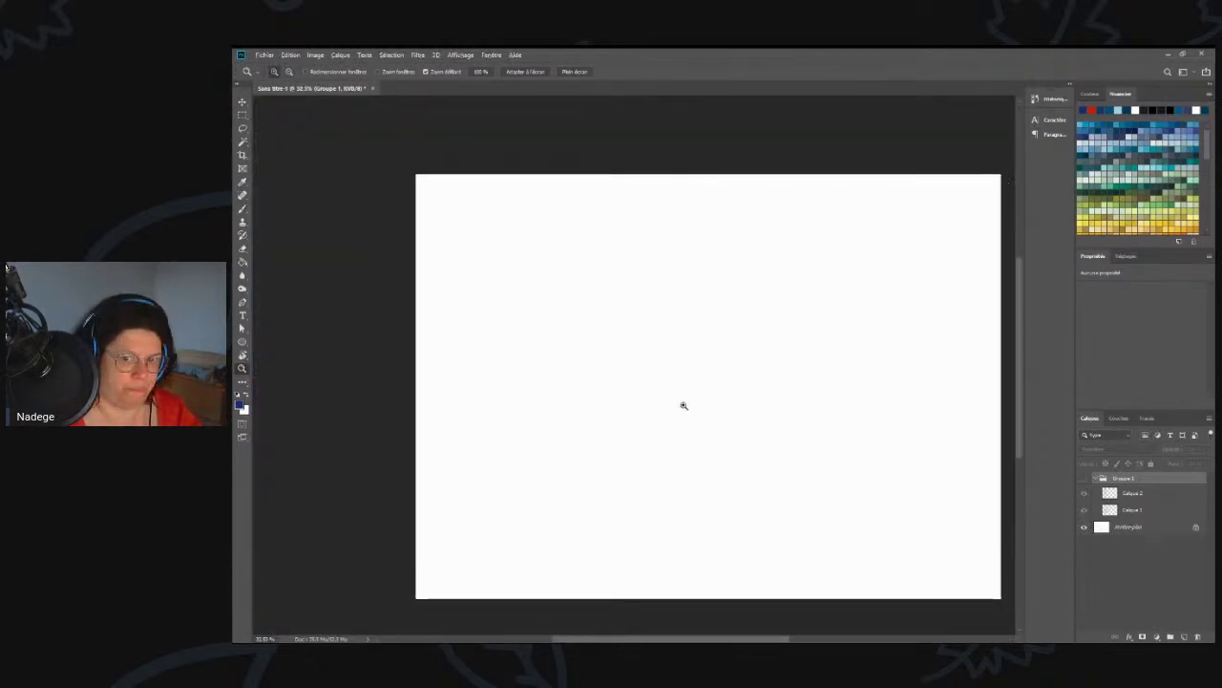
left_click(654, 395)
left_click_drag(665, 401, 643, 402)
left_click(1084, 110)
left_click(1184, 636)
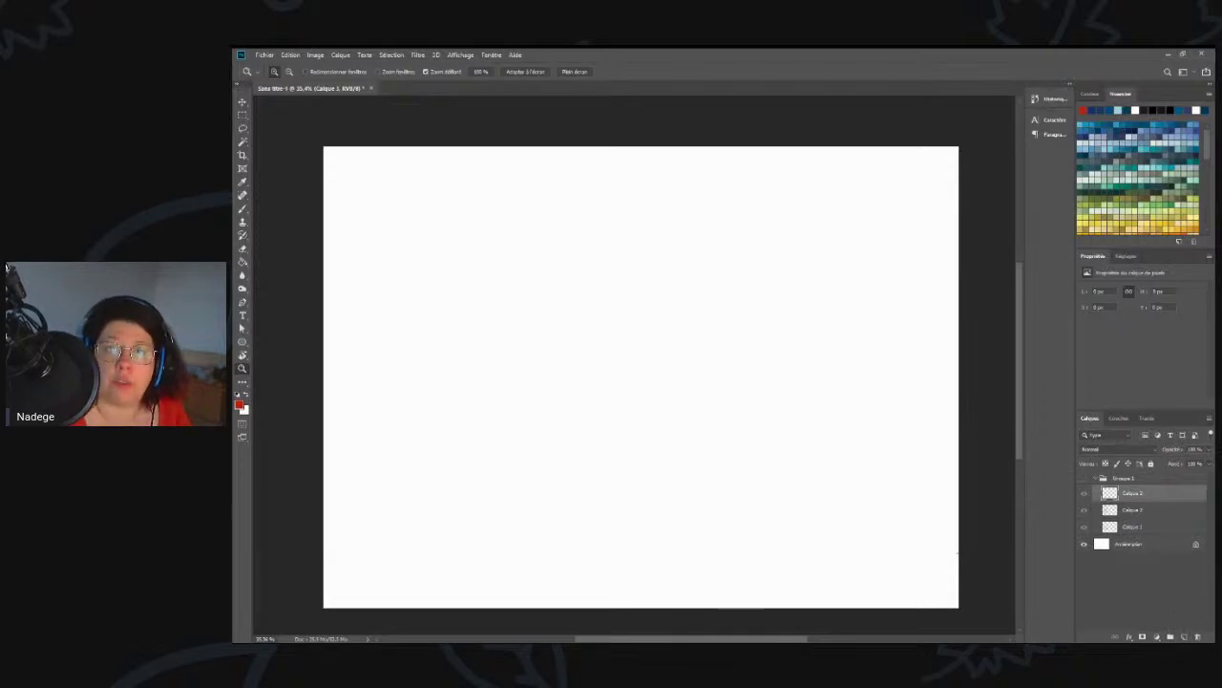
key("b")
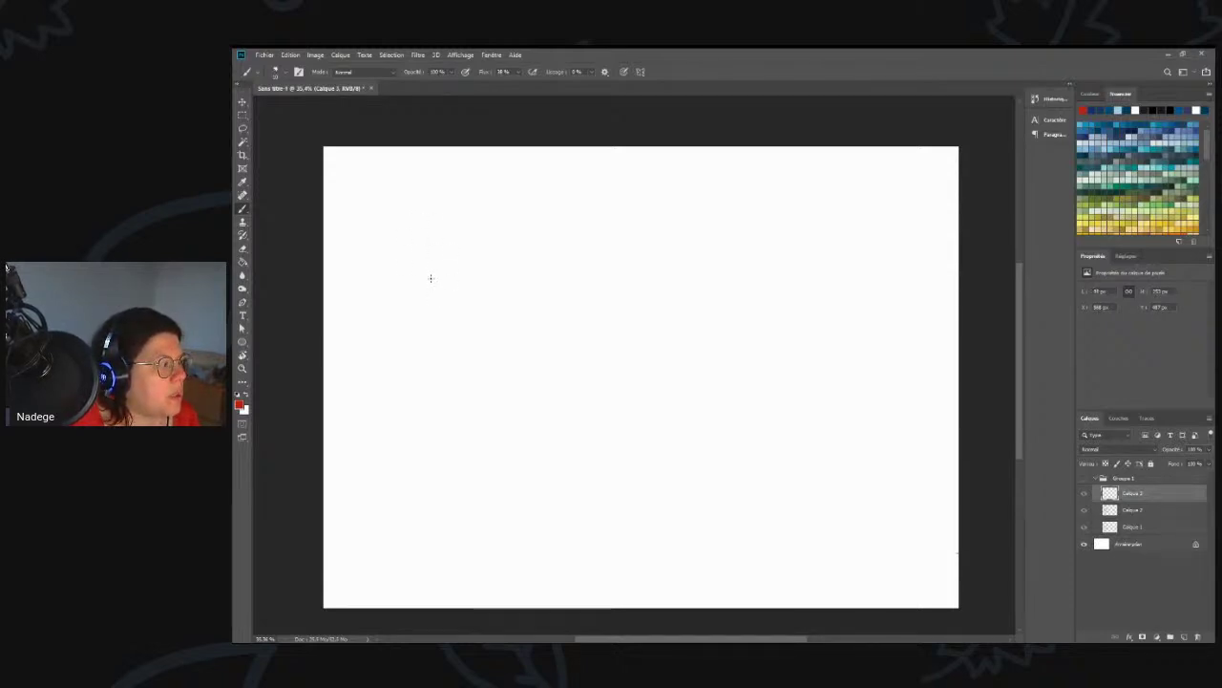
left_click_drag(1160, 494, 1161, 471)
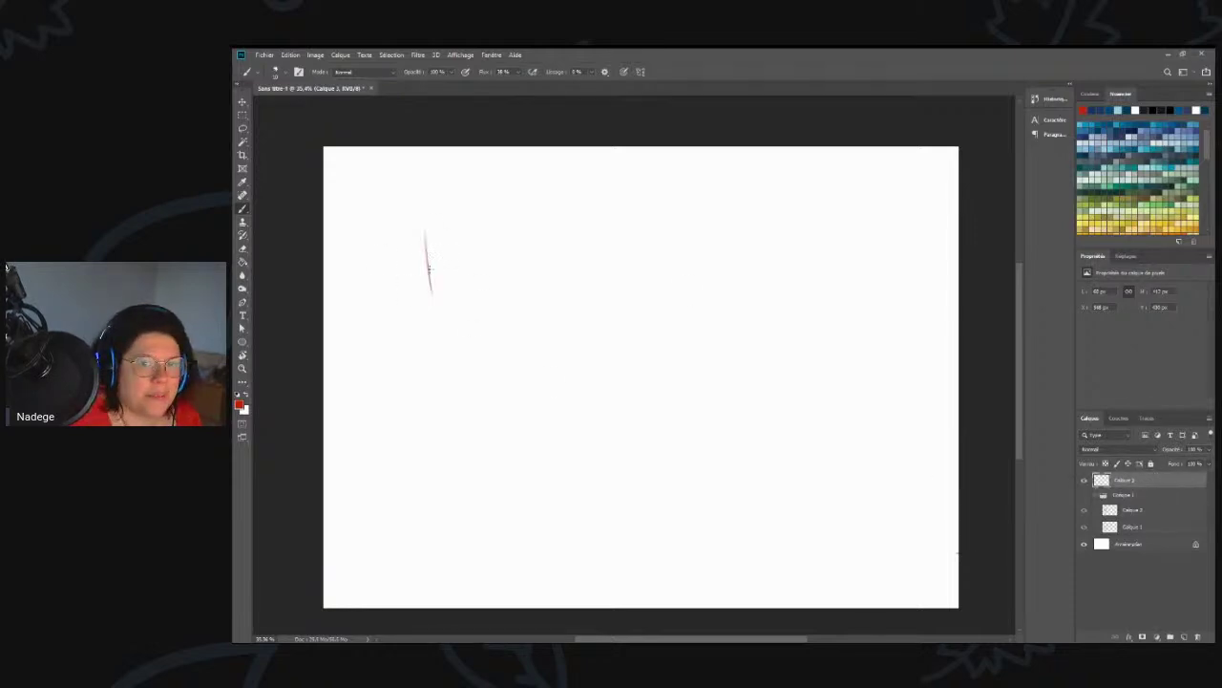
- Draw the red cross guides of a new face in the page's upper left and shift them slightly right and down
left_click_drag(406, 253, 457, 247)
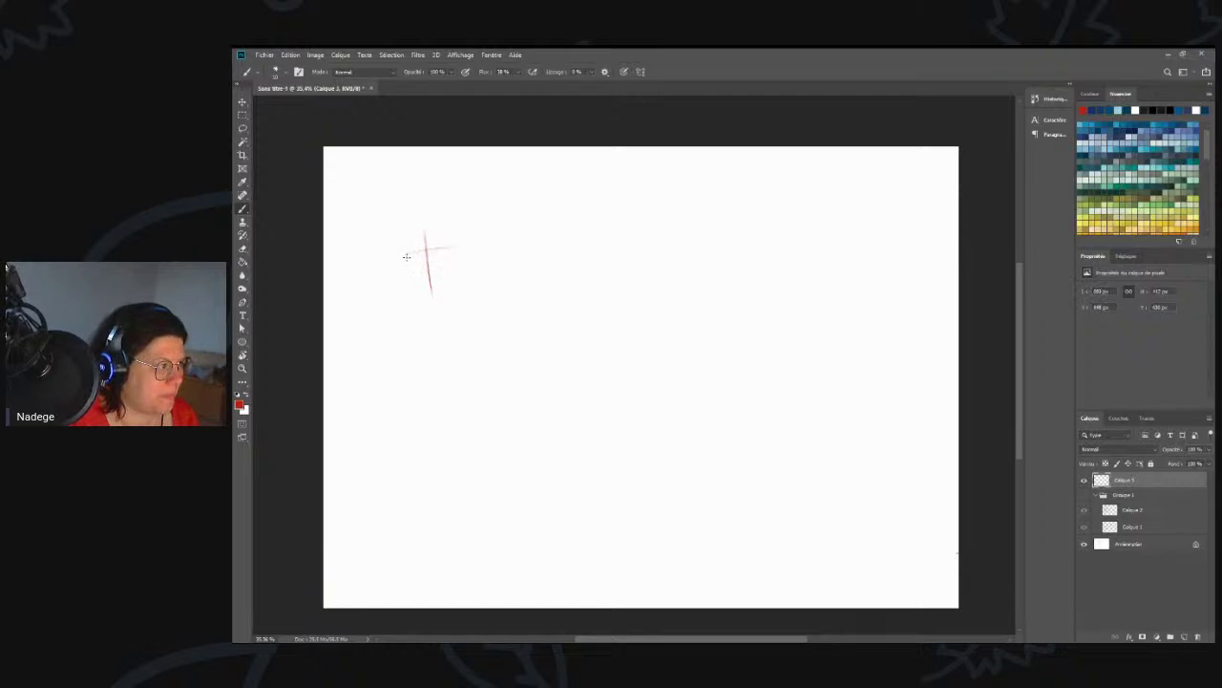
left_click(241, 101)
left_click_drag(436, 252, 439, 257)
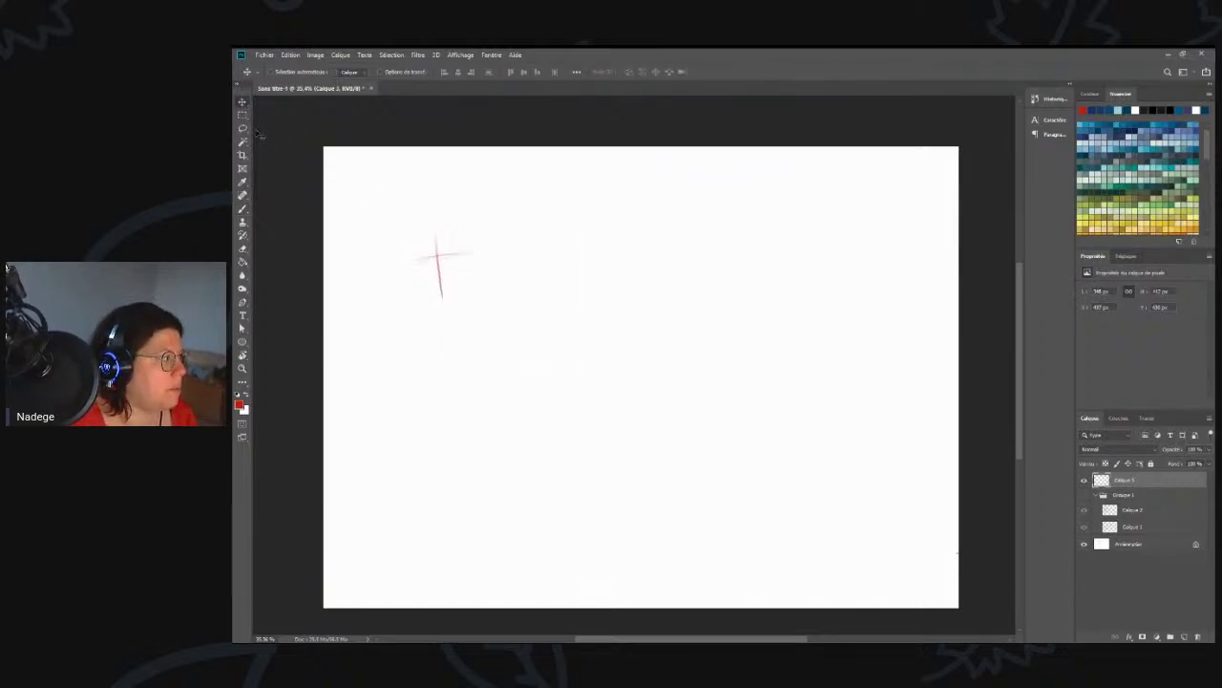
left_click(242, 209)
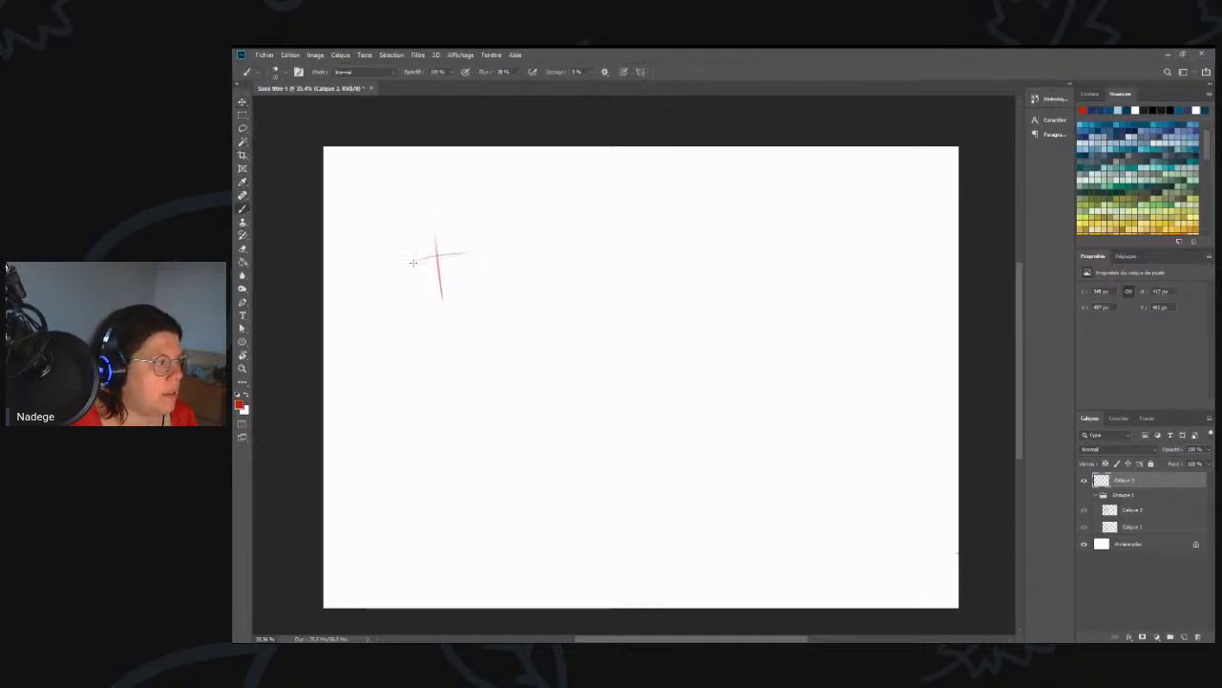
- Sketch the head around the cross guides with skull, jaw and ear, adding the curve under the jaw
mouse_move(413, 256)
left_mouse_down()
mouse_move(420, 293)
mouse_move(449, 308)
mouse_move(474, 264)
mouse_move(476, 278)
mouse_move(456, 304)
mouse_move(482, 250)
left_mouse_up()
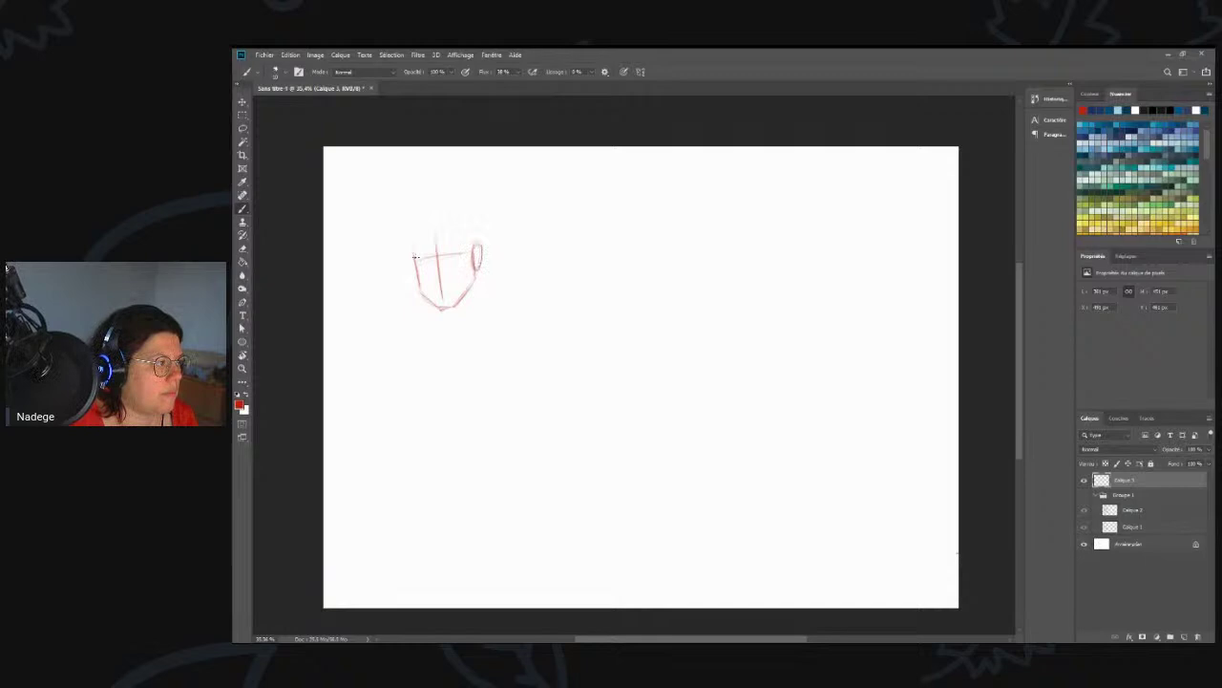
mouse_move(417, 270)
left_mouse_down()
mouse_move(443, 208)
mouse_move(416, 232)
mouse_move(450, 220)
mouse_move(481, 243)
mouse_move(422, 224)
mouse_move(410, 248)
mouse_move(440, 225)
mouse_move(478, 241)
mouse_move(412, 242)
mouse_move(414, 268)
mouse_move(443, 310)
mouse_move(472, 286)
left_mouse_up()
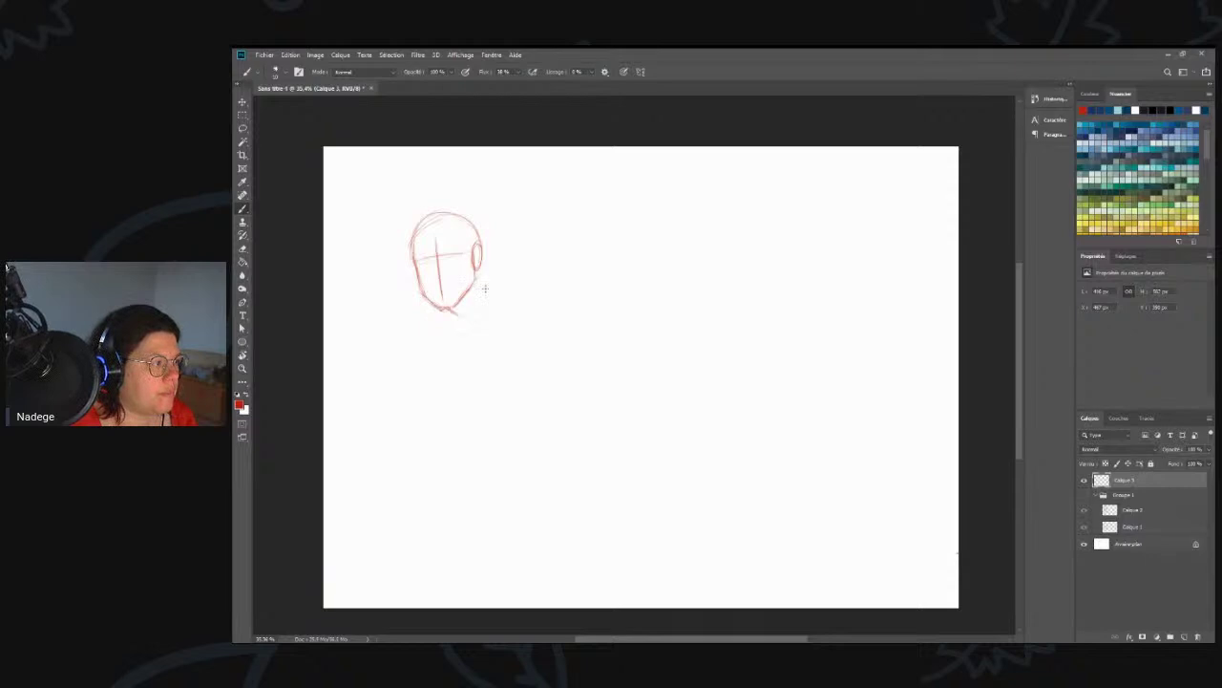
mouse_move(480, 261)
left_mouse_down()
mouse_move(472, 307)
mouse_move(480, 291)
mouse_move(452, 314)
mouse_move(477, 305)
mouse_move(484, 267)
left_mouse_up()
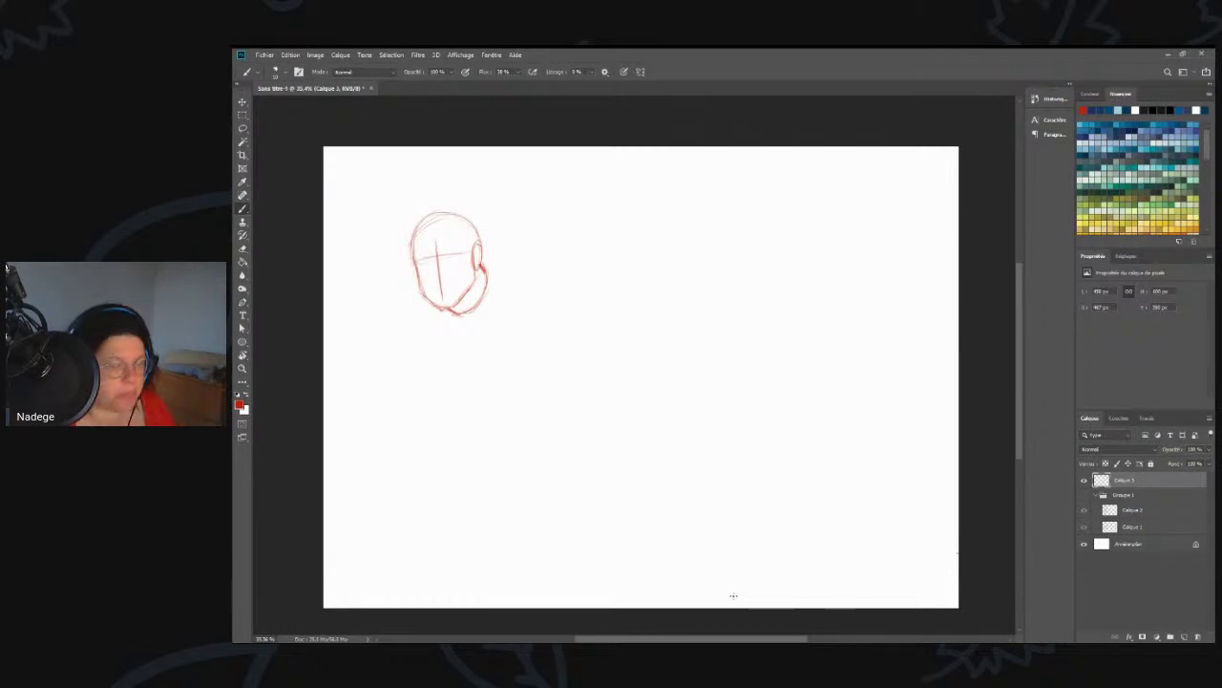
- Lightly sketch a reclining body from the head with a shoulder line, curved torso and hip lines, and a bent leg
left_click_drag(409, 285, 551, 285)
left_click_drag(465, 280, 548, 284)
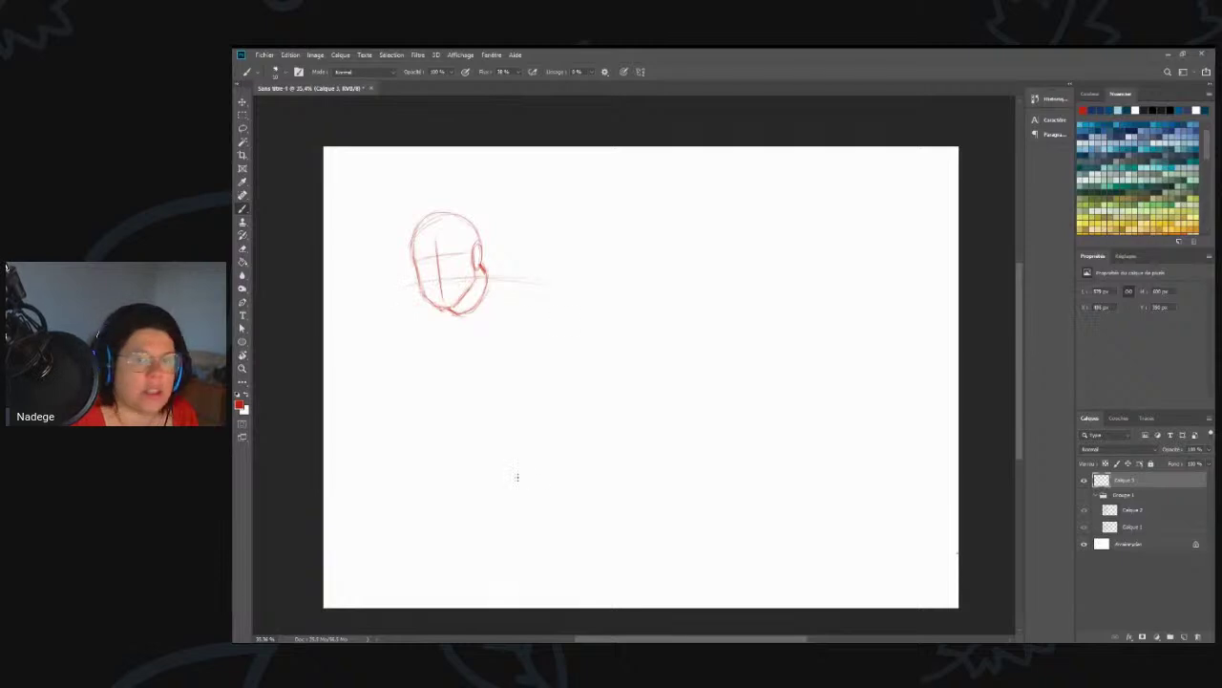
mouse_move(466, 319)
left_mouse_down()
mouse_move(496, 379)
mouse_move(551, 402)
left_mouse_up()
mouse_move(465, 322)
left_mouse_down()
mouse_move(561, 389)
mouse_move(504, 383)
mouse_move(581, 386)
mouse_move(513, 393)
mouse_move(577, 384)
left_mouse_up()
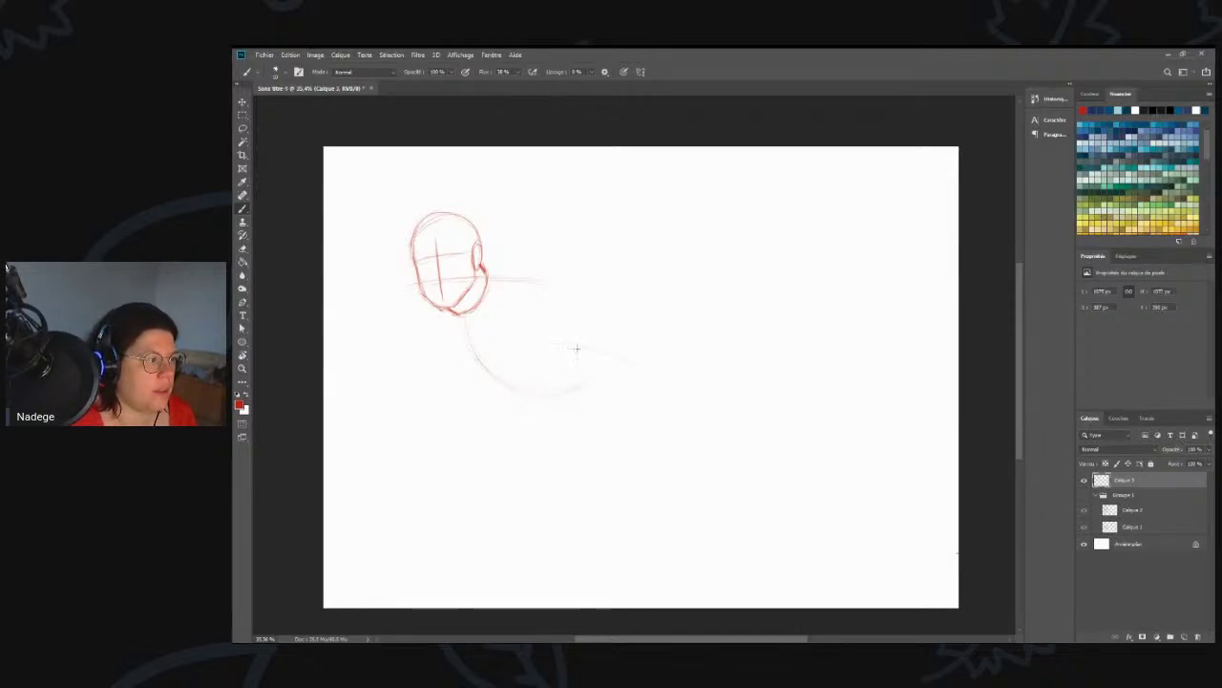
mouse_move(538, 344)
left_mouse_down()
mouse_move(730, 373)
mouse_move(688, 260)
left_mouse_up()
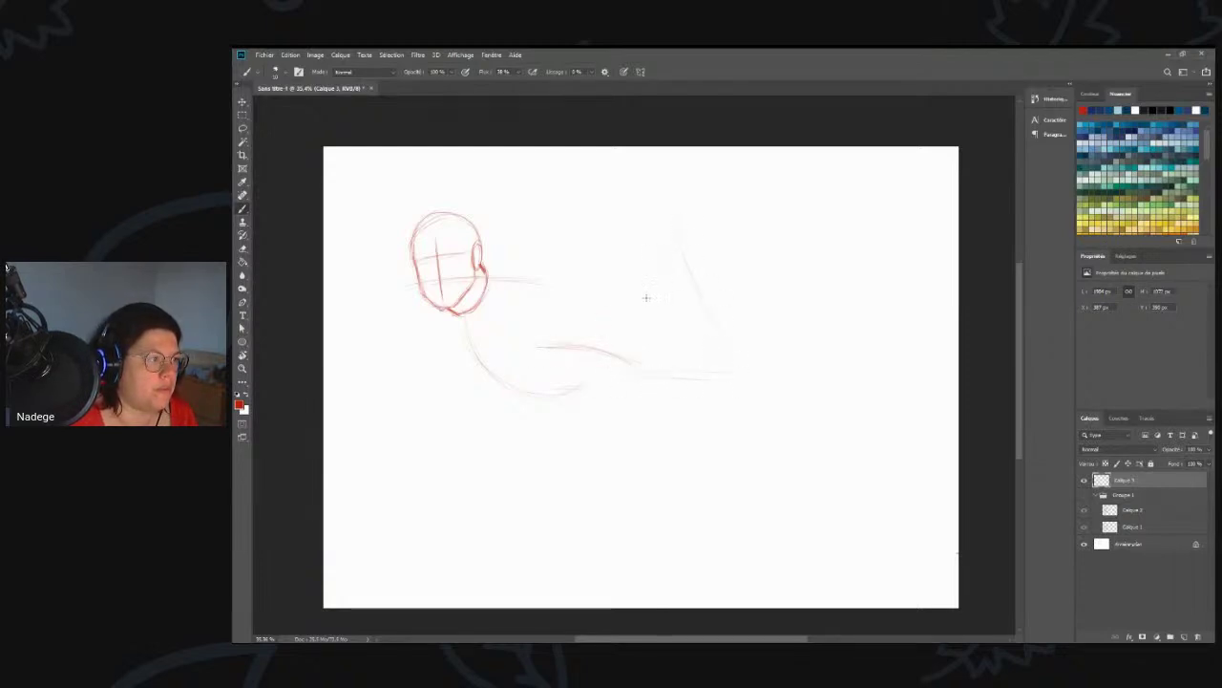
left_click_drag(683, 243, 598, 336)
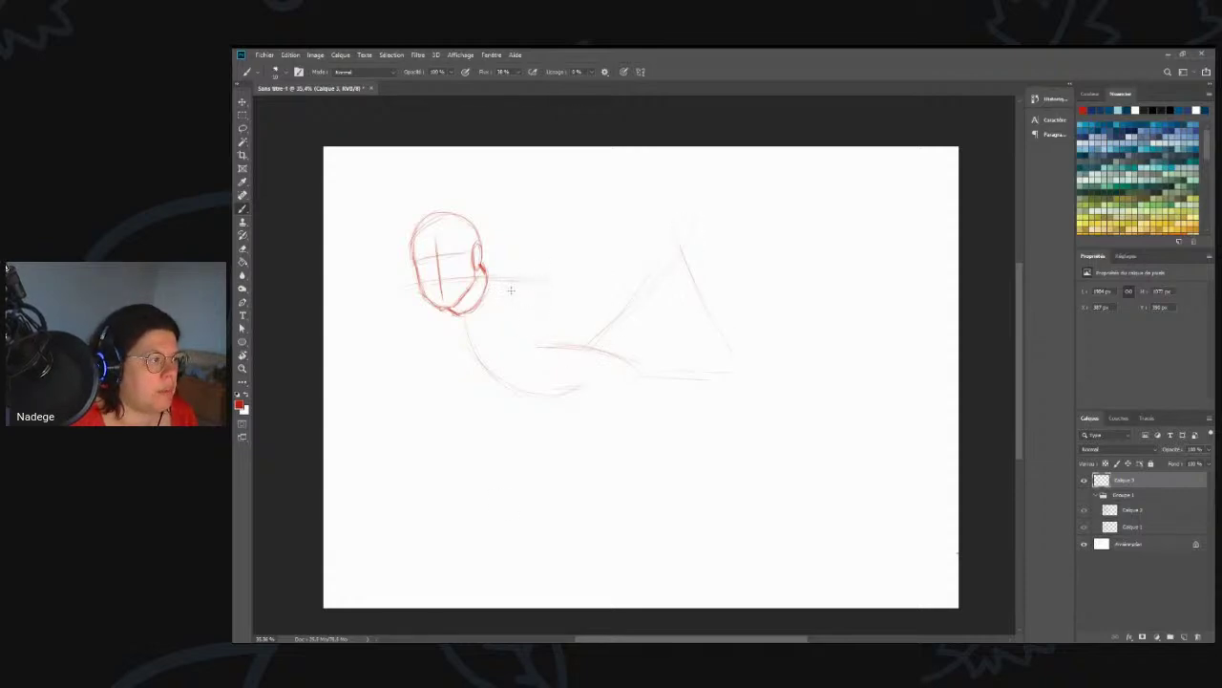
- Block in both arms from the shoulders down to circular elbows, with a forearm line running inward from the nearer elbow
mouse_move(532, 306)
left_mouse_down()
mouse_move(499, 413)
mouse_move(512, 407)
mouse_move(512, 424)
mouse_move(496, 446)
mouse_move(447, 423)
left_mouse_up()
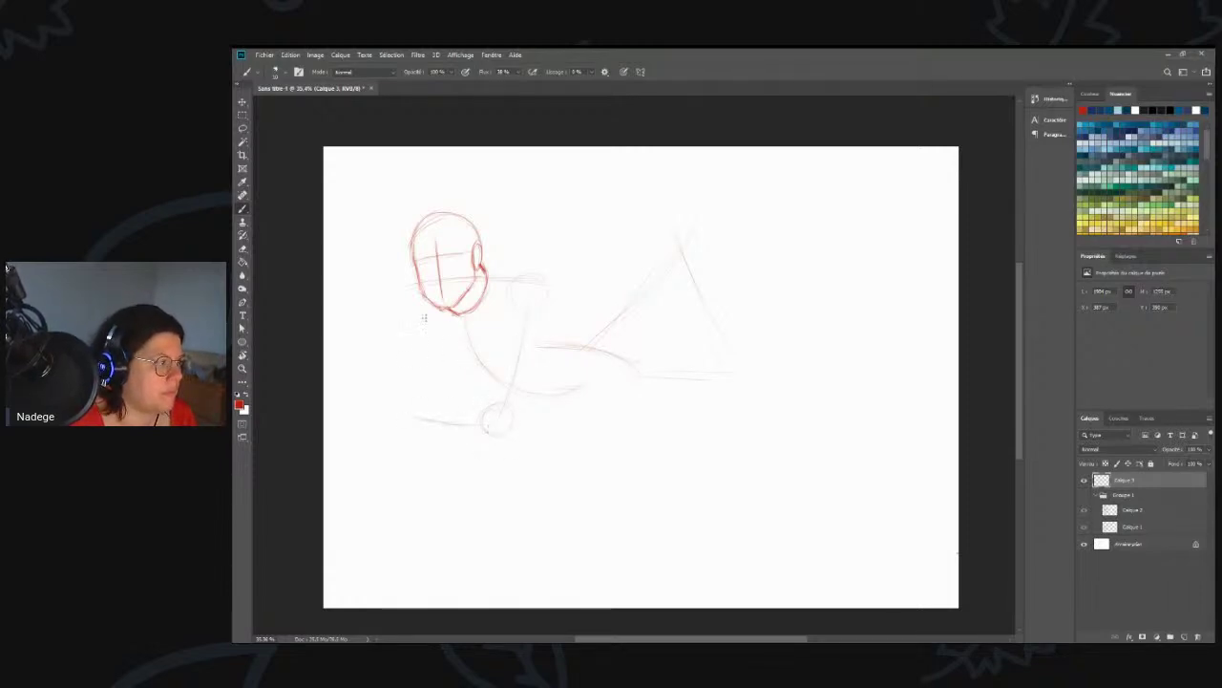
left_click_drag(402, 317, 371, 411)
mouse_move(375, 387)
left_mouse_down()
mouse_move(363, 421)
mouse_move(370, 392)
mouse_move(385, 402)
mouse_move(405, 308)
mouse_move(387, 396)
mouse_move(399, 287)
left_mouse_up()
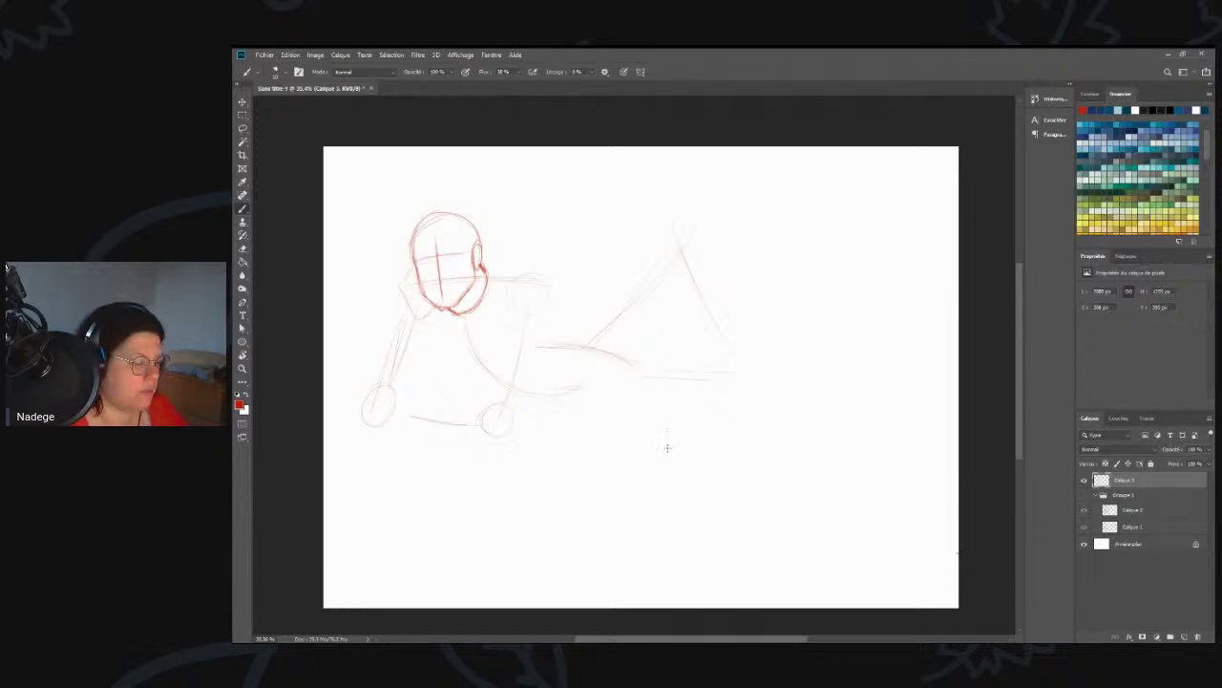
- Enlarge the red construction sketch with Free Transform so the reclining figure fills most of the page's width
key("ctrl+t")
left_click_drag(737, 437, 797, 472)
mouse_move(705, 416)
left_mouse_down()
mouse_move(682, 423)
mouse_move(698, 432)
left_mouse_up()
left_click_drag(792, 494, 863, 529)
key("Return")
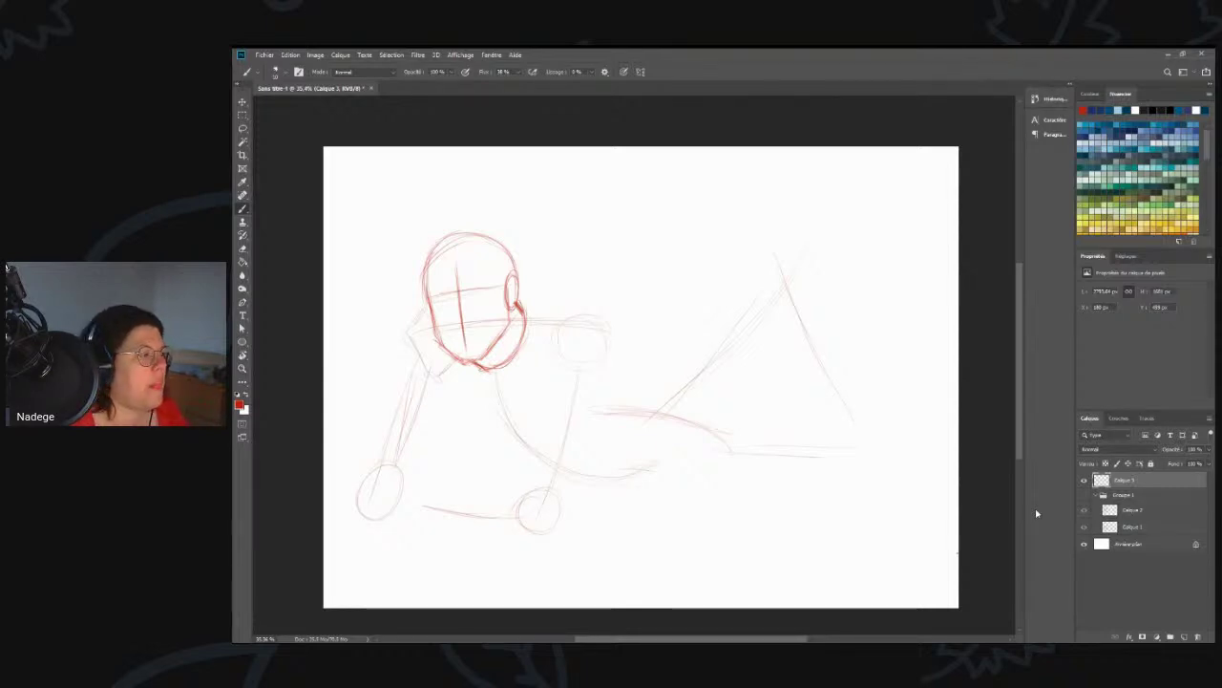
- Draw the near shoulder of the reclining figure with a line sloping from the neck and a firm circle for the joint
key("z")
left_click(468, 388)
mouse_move(454, 376)
left_mouse_down()
mouse_move(481, 335)
mouse_move(469, 349)
left_mouse_up()
key("b")
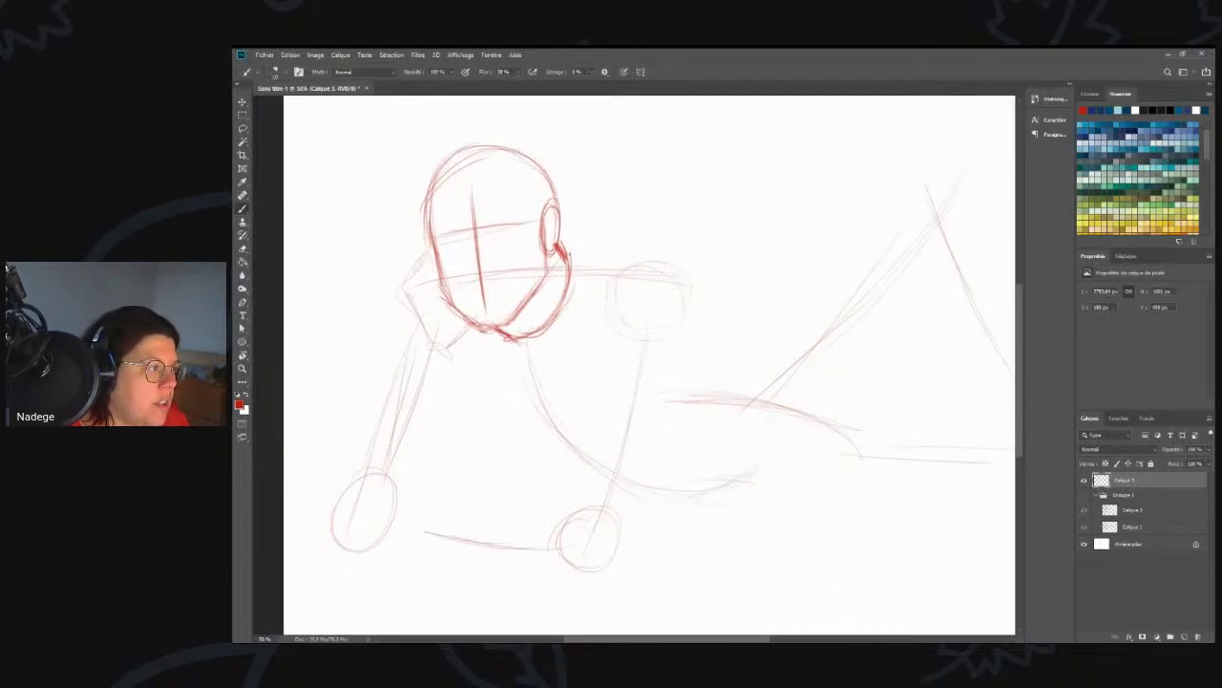
left_click_drag(571, 252, 631, 265)
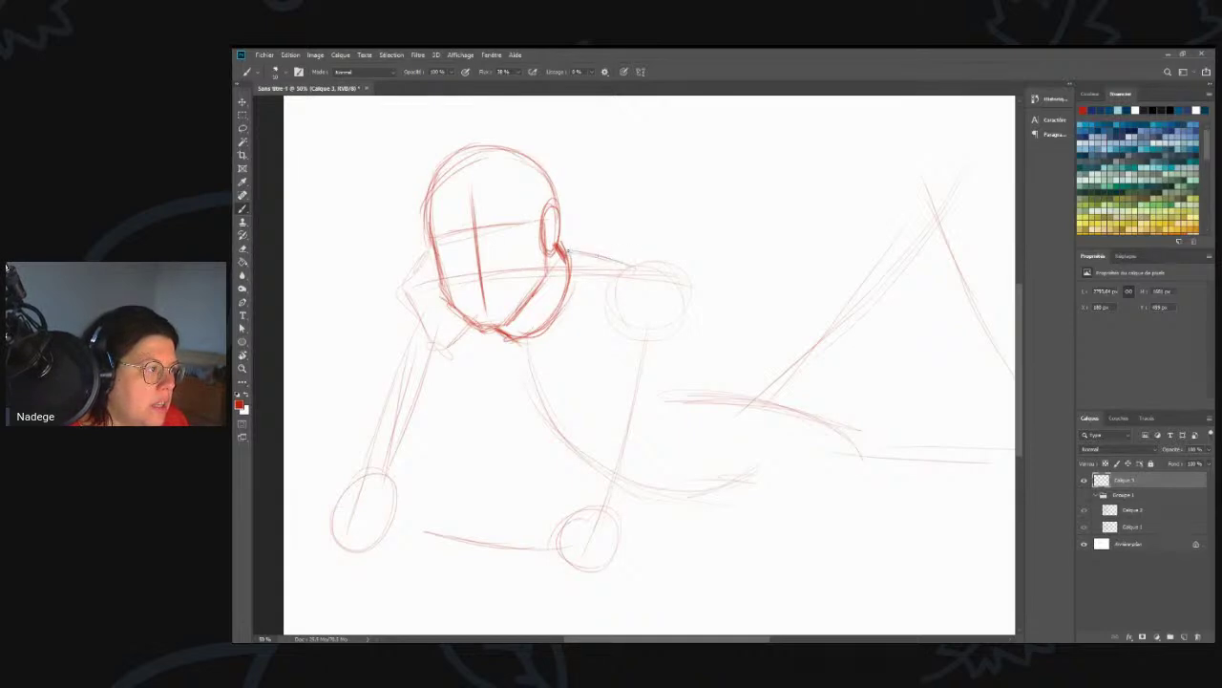
mouse_move(569, 248)
left_mouse_down()
mouse_move(646, 267)
mouse_move(615, 315)
mouse_move(668, 332)
mouse_move(676, 280)
mouse_move(607, 291)
mouse_move(617, 326)
mouse_move(676, 298)
mouse_move(668, 272)
mouse_move(632, 334)
mouse_move(609, 292)
mouse_move(618, 325)
left_mouse_up()
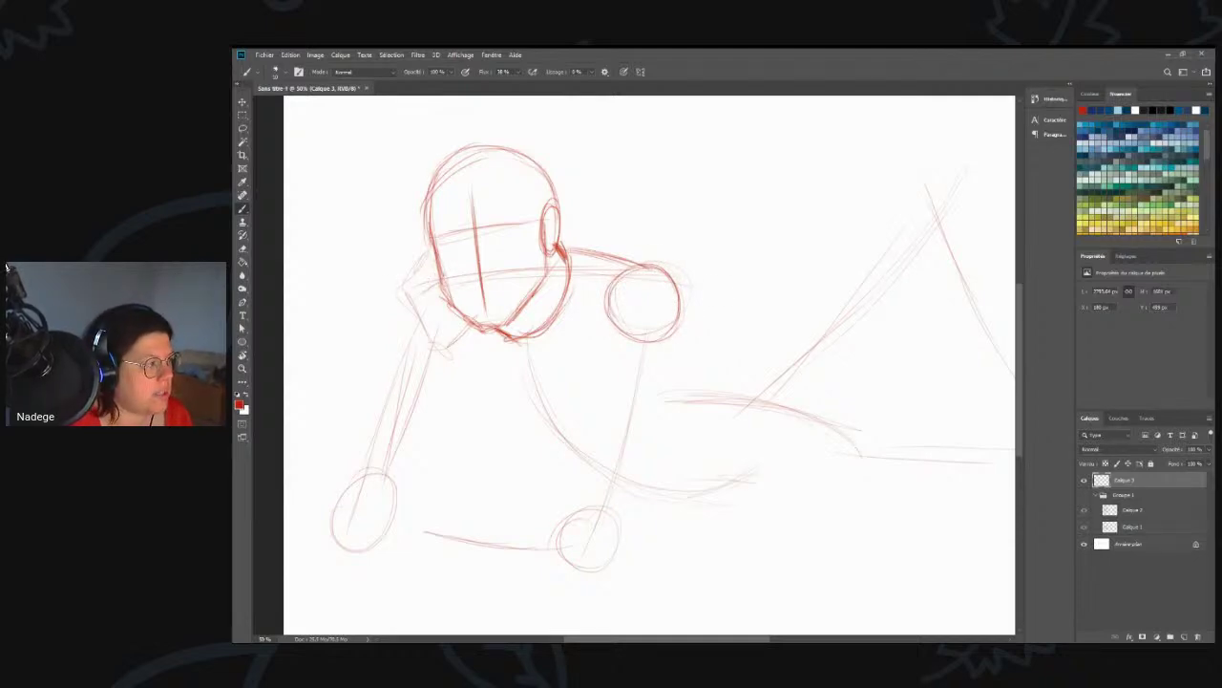
- Sketch the far shoulder as a narrow curved oval below the jaw, using several overlapping strokes
mouse_move(417, 285)
left_mouse_down()
mouse_move(407, 345)
mouse_move(403, 328)
left_mouse_up()
left_click_drag(416, 332, 407, 355)
mouse_move(422, 313)
left_mouse_down()
mouse_move(416, 355)
mouse_move(432, 365)
mouse_move(411, 348)
left_mouse_up()
left_click_drag(420, 292, 415, 306)
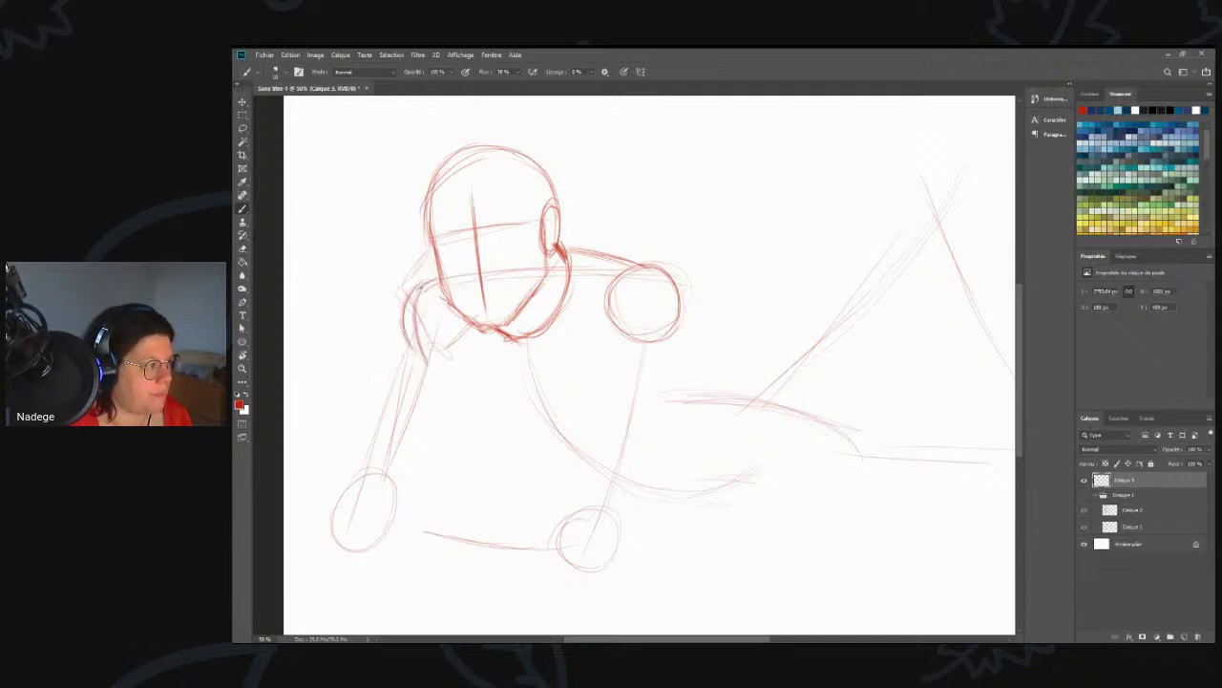
left_click_drag(422, 351, 414, 364)
left_click_drag(409, 302, 406, 336)
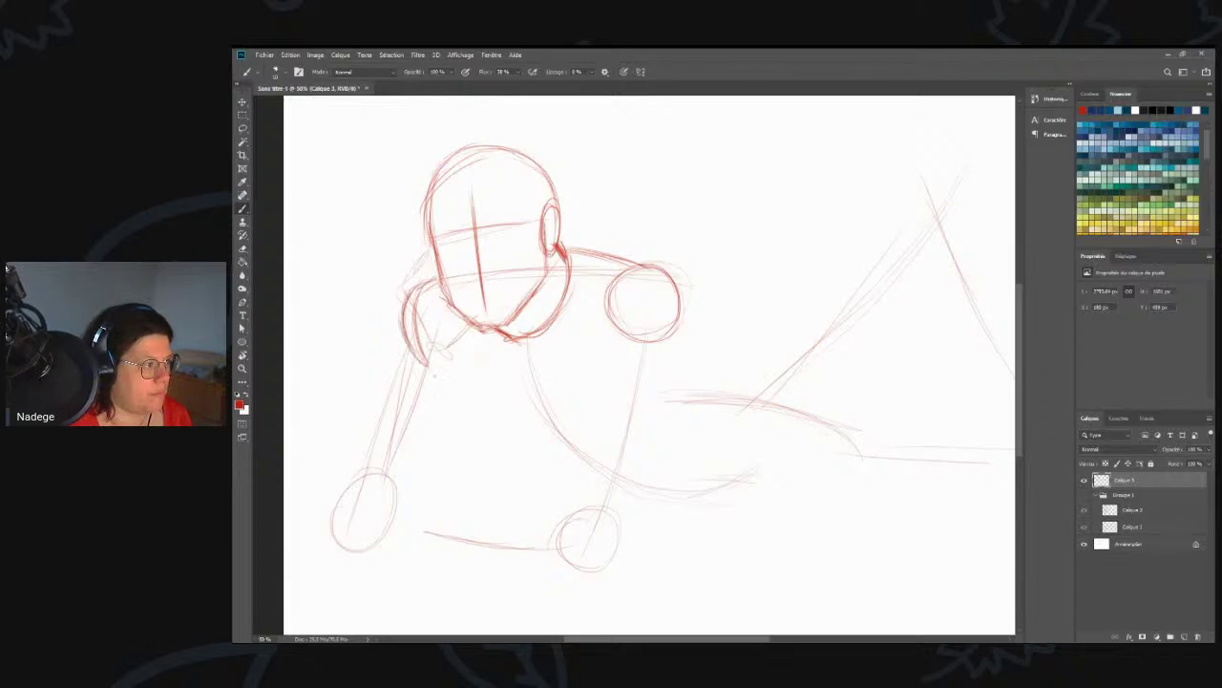
- Draw the lower edge of the chest as a wide curve joining the far shoulder to the near armpit
mouse_move(430, 367)
left_mouse_down()
mouse_move(476, 412)
mouse_move(542, 418)
left_mouse_up()
mouse_move(466, 405)
left_mouse_down()
mouse_move(440, 394)
mouse_move(582, 422)
left_mouse_up()
mouse_move(632, 368)
left_mouse_down()
mouse_move(609, 407)
mouse_move(531, 429)
left_mouse_up()
mouse_move(621, 413)
left_mouse_down()
mouse_move(470, 416)
mouse_move(562, 422)
mouse_move(535, 426)
left_mouse_up()
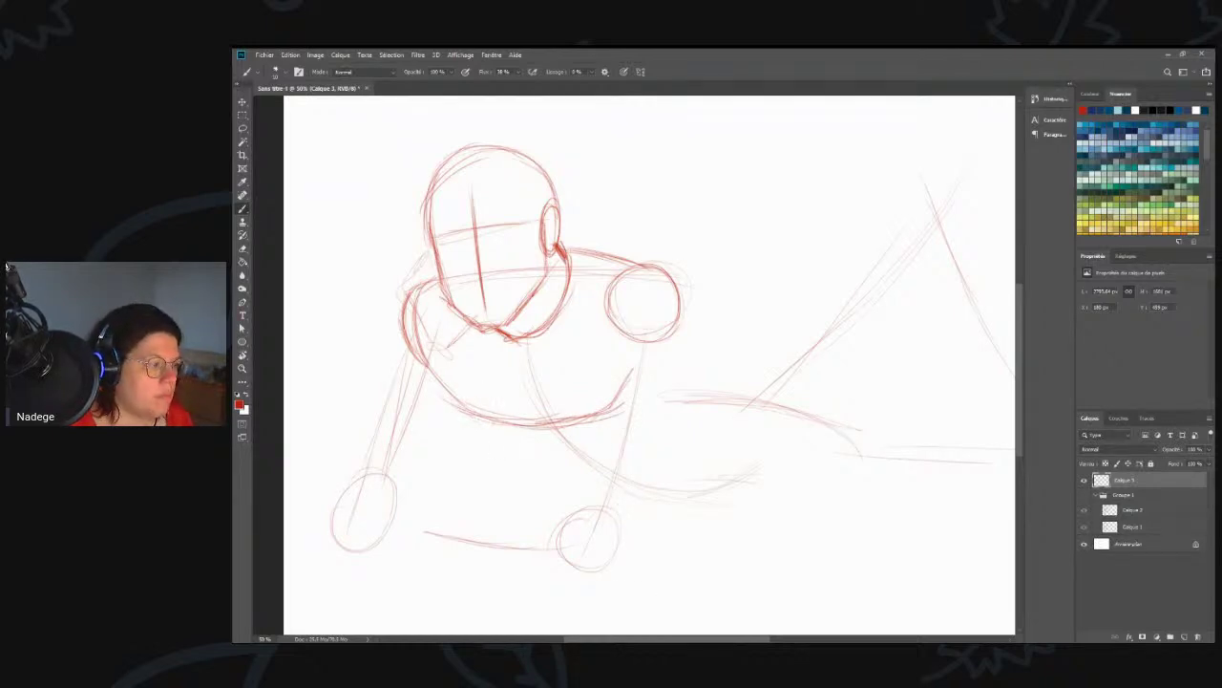
left_click_drag(634, 363, 619, 405)
- Fade out both arm construction lines and elbow circles with the Eraser
key("e")
right_click(774, 367)
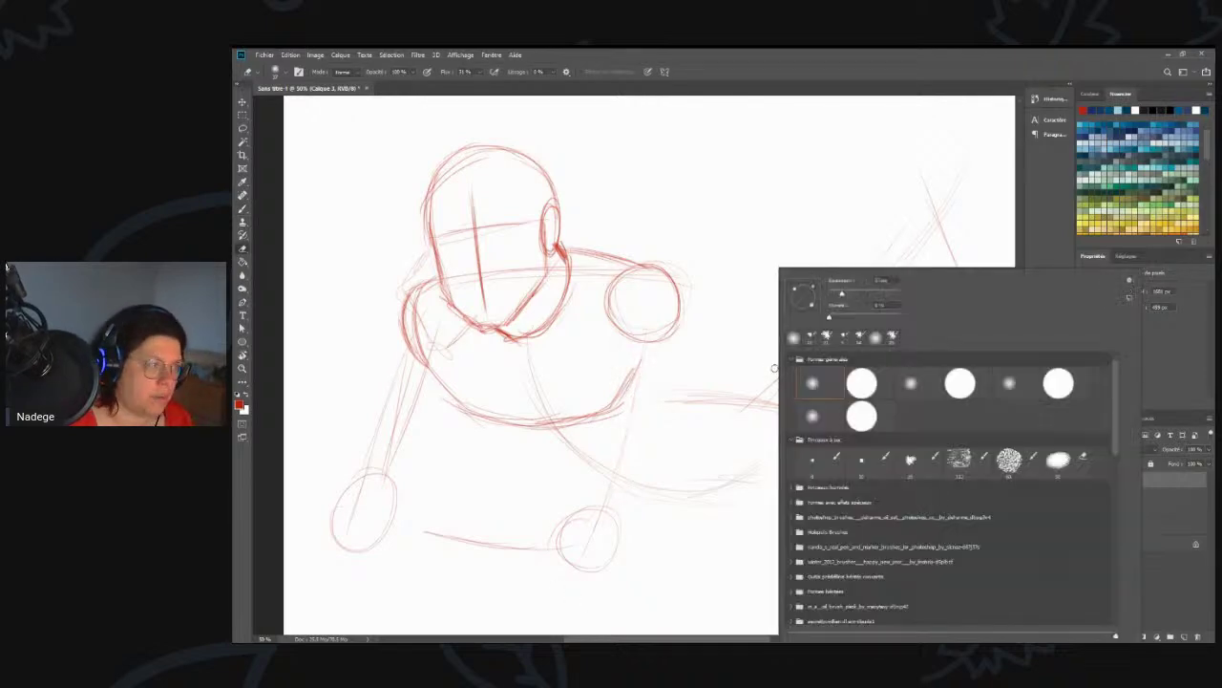
mouse_move(614, 513)
left_mouse_down()
mouse_move(548, 593)
mouse_move(603, 511)
left_mouse_up()
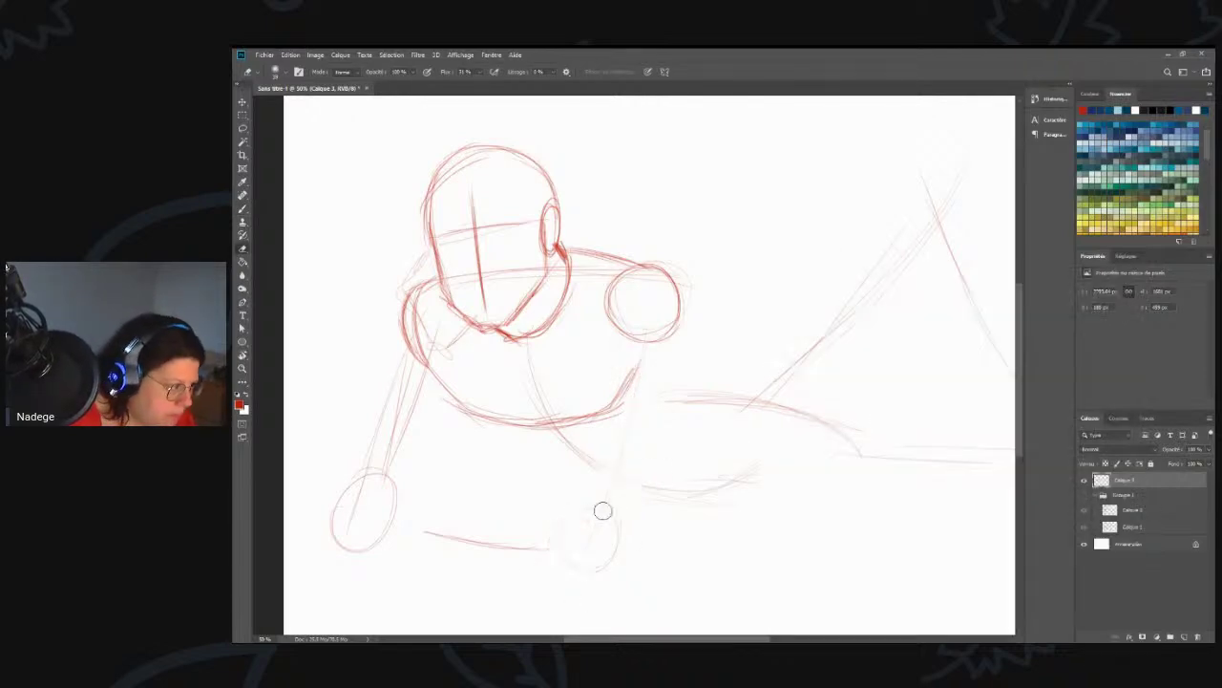
mouse_move(352, 471)
left_mouse_down()
mouse_move(373, 497)
mouse_move(423, 315)
mouse_move(418, 262)
mouse_move(412, 411)
mouse_move(519, 526)
mouse_move(551, 525)
mouse_move(552, 433)
left_mouse_up()
- Reinforce the chest outline, strengthen the curved centre line from the neck, and draw the torso's underside down from the chest
key("b")
left_click_drag(638, 346, 607, 408)
mouse_move(449, 369)
left_mouse_down()
mouse_move(432, 389)
mouse_move(493, 419)
left_mouse_up()
mouse_move(527, 380)
left_mouse_down()
mouse_move(546, 413)
mouse_move(519, 378)
left_mouse_up()
left_click_drag(527, 395, 541, 419)
left_click_drag(506, 357, 525, 404)
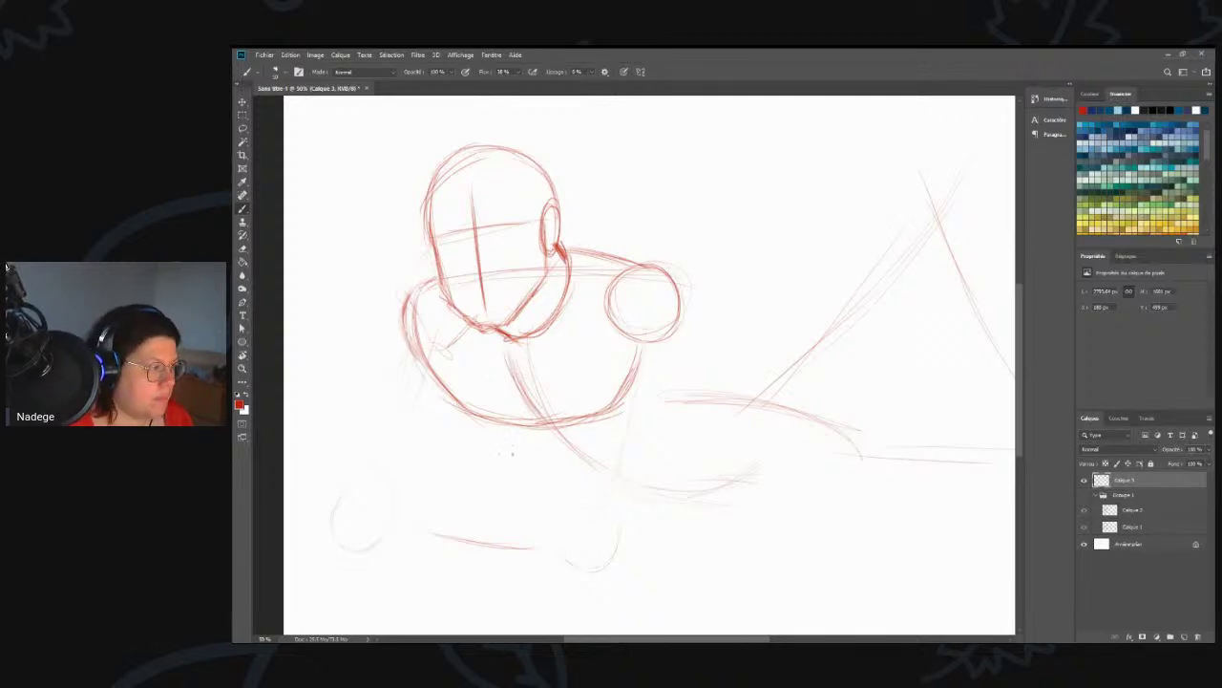
left_click_drag(489, 428, 585, 484)
left_click_drag(504, 439, 595, 489)
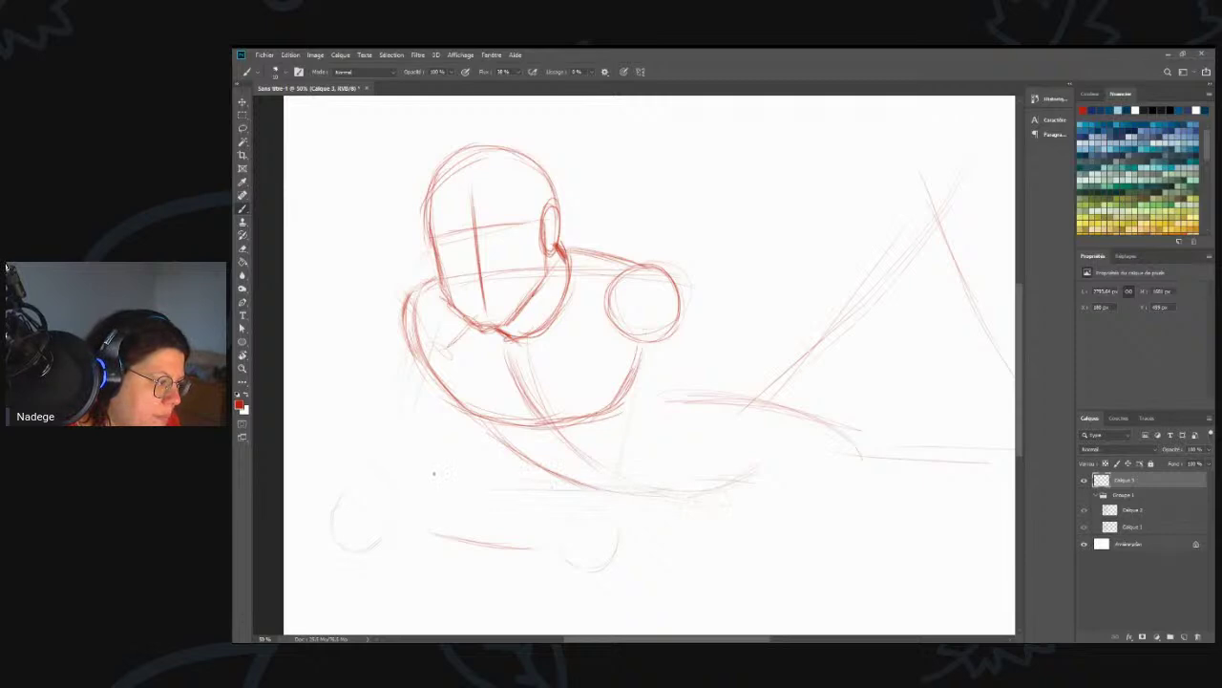
left_click_drag(608, 496, 831, 520)
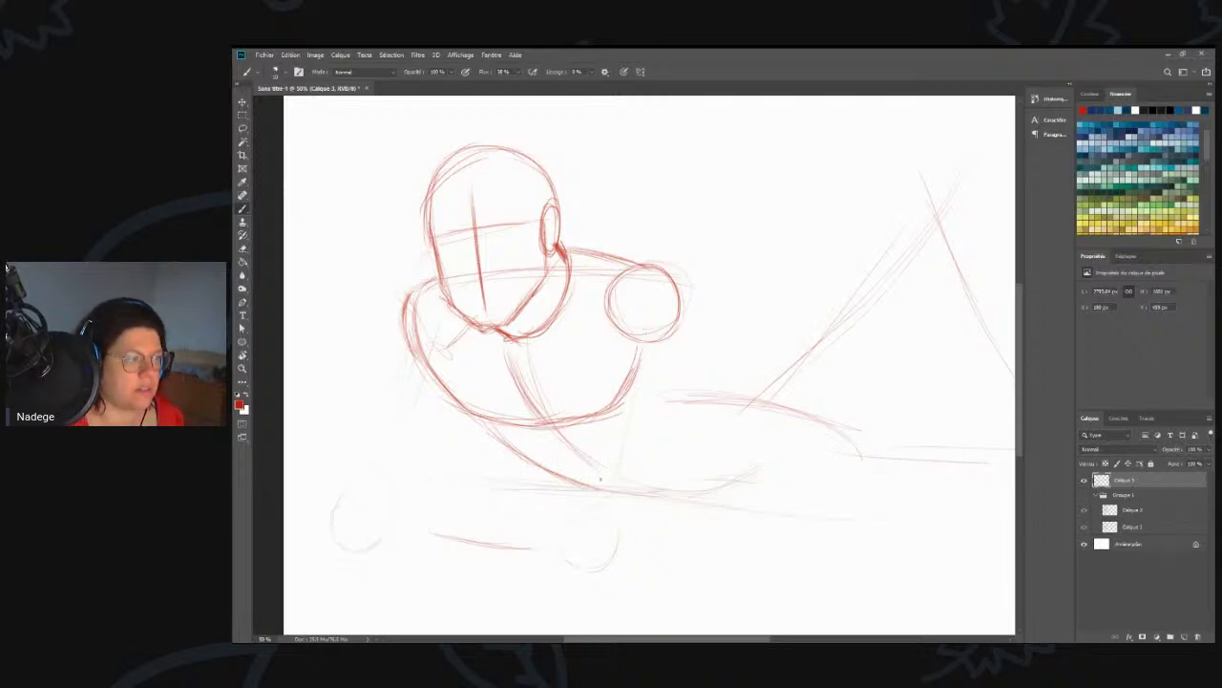
left_click_drag(687, 496, 867, 509)
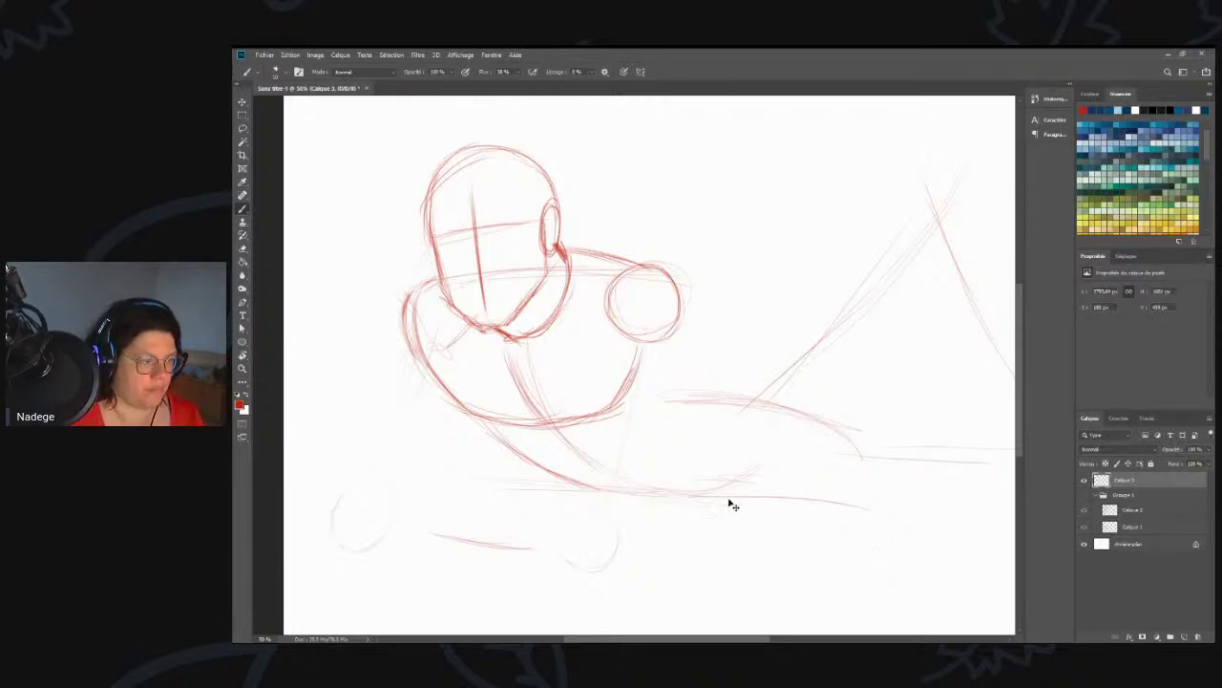
key("ctrl+z")
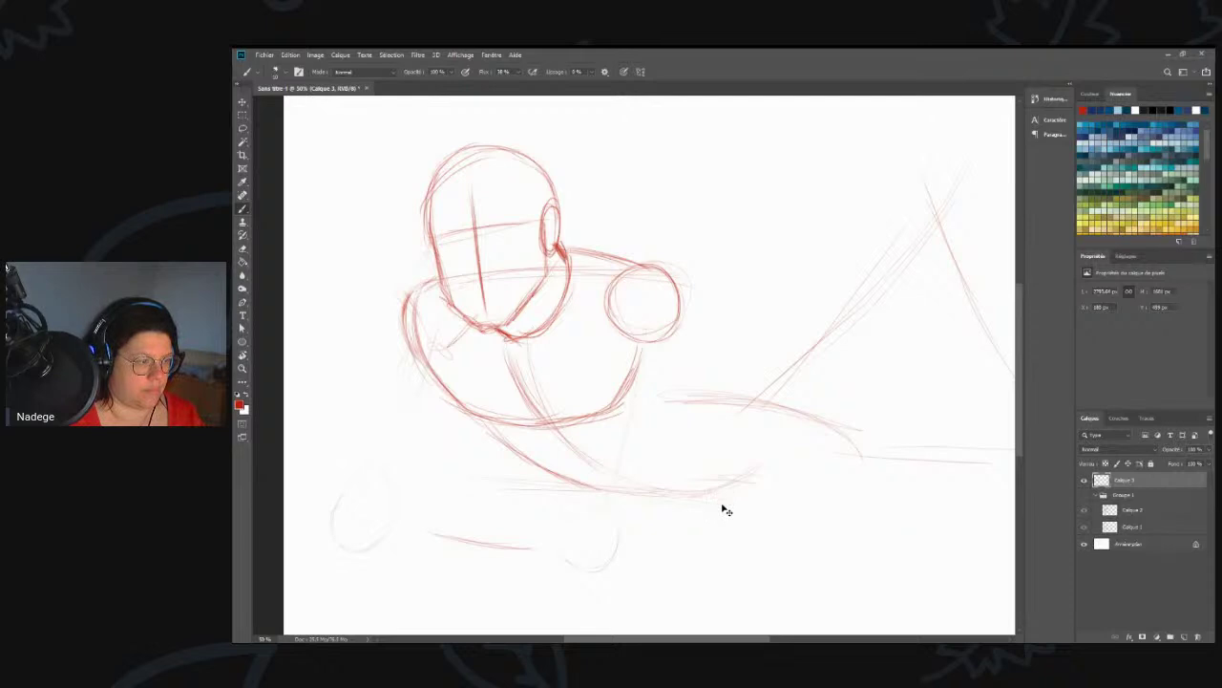
- Lightly draw a long ground line rising diagonally from below the torso towards the feet, with a short guide stroke under the legs
left_click_drag(810, 502, 888, 504)
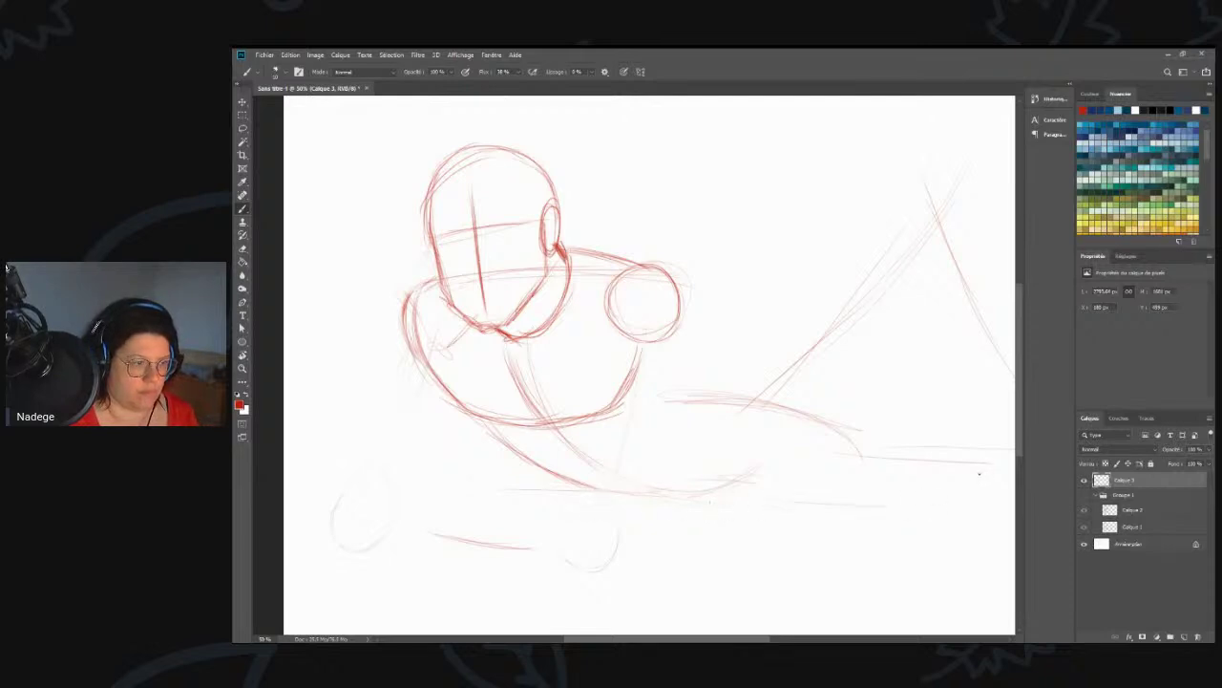
left_click_drag(643, 514, 993, 464)
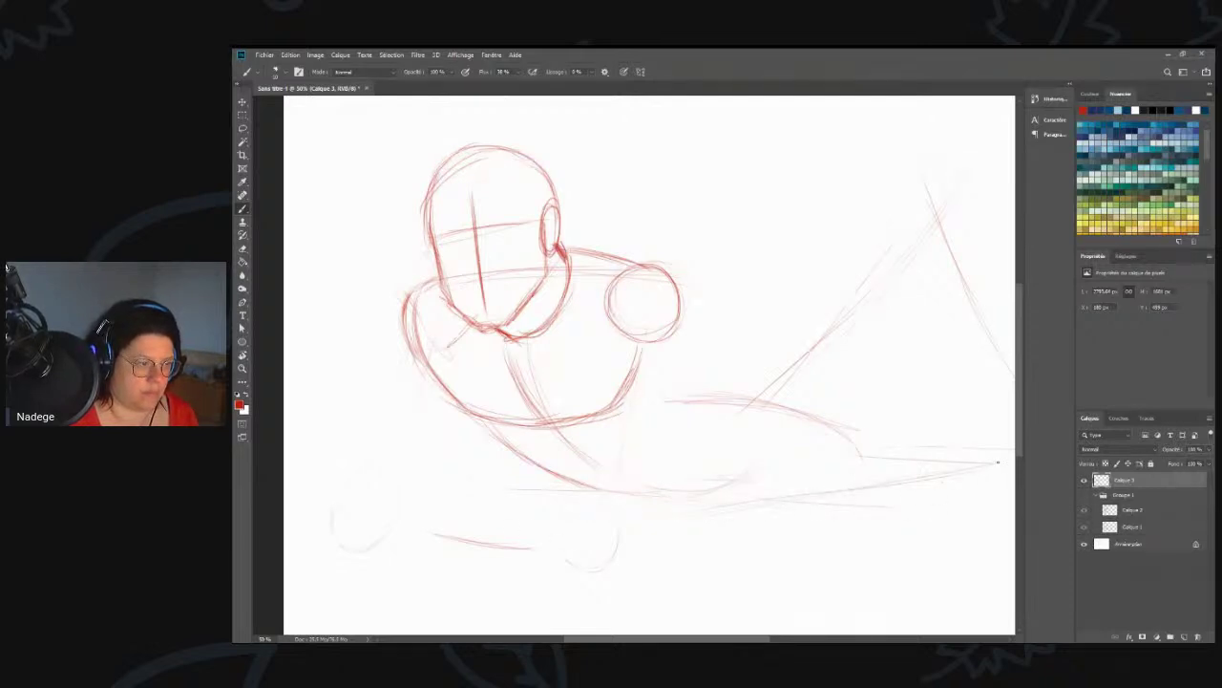
left_click_drag(889, 492, 704, 354)
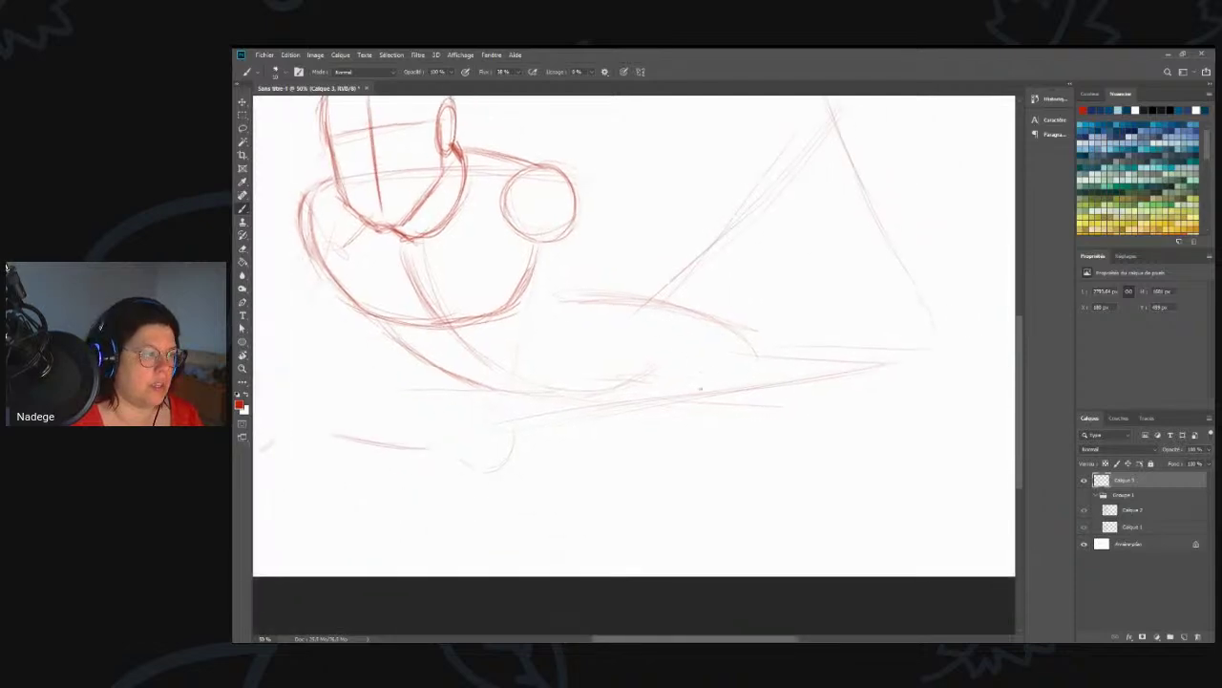
left_click_drag(459, 430, 987, 343)
left_click_drag(716, 382, 765, 473)
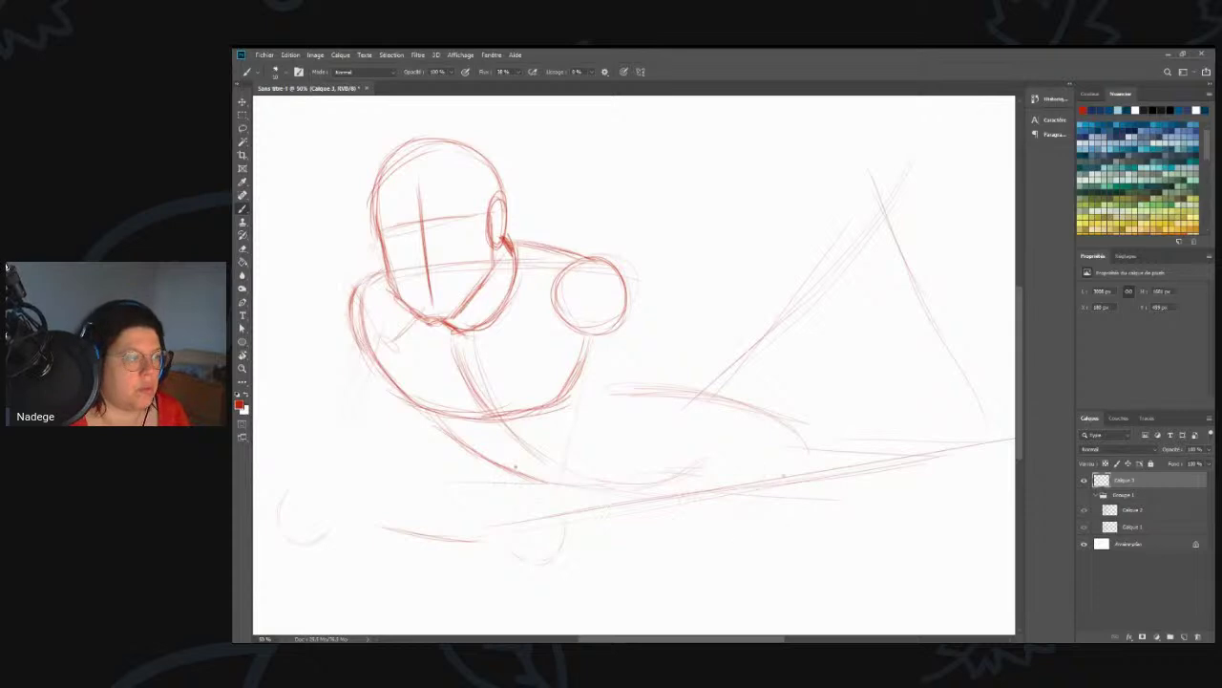
- Extend the torso's underside curve and draw the back line from the near shoulder down to the waist
left_click_drag(547, 479, 611, 487)
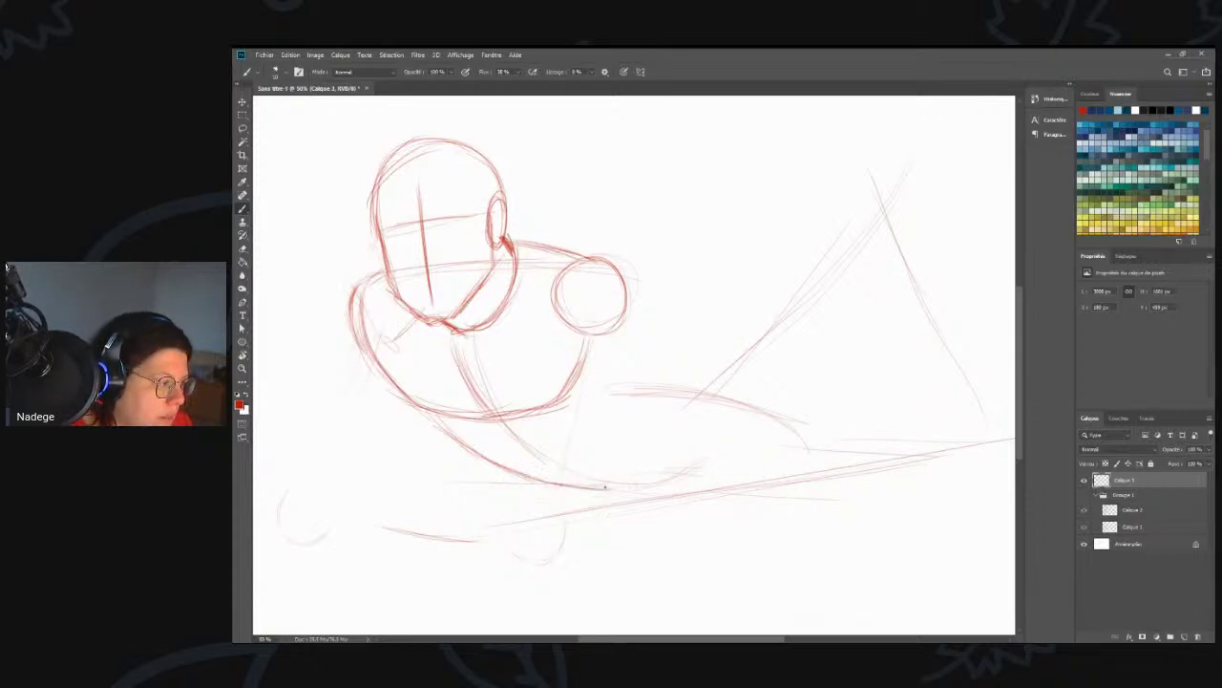
left_click_drag(609, 337, 626, 372)
left_click_drag(617, 277, 630, 350)
mouse_move(621, 308)
left_mouse_down()
mouse_move(641, 382)
mouse_move(628, 343)
left_mouse_up()
- Sketch a rounded belly form from the waist down to the torso's underside with repeated curved strokes
mouse_move(634, 357)
left_mouse_down()
mouse_move(670, 426)
mouse_move(652, 475)
mouse_move(632, 483)
left_mouse_up()
left_click_drag(667, 431, 670, 443)
mouse_move(668, 399)
left_mouse_down()
mouse_move(619, 480)
mouse_move(573, 491)
left_mouse_up()
left_click_drag(664, 453, 569, 493)
left_click_drag(666, 439, 672, 455)
mouse_move(651, 370)
left_mouse_down()
mouse_move(635, 473)
mouse_move(575, 485)
left_mouse_up()
left_click_drag(629, 335, 661, 388)
left_click_drag(666, 446, 640, 473)
- Strengthen the centre line and base of the belly, and erase stray strokes outside its rounded edge
left_click_drag(490, 423, 563, 483)
key("e")
key("b")
left_click_drag(552, 483, 634, 481)
key("e")
mouse_move(652, 379)
left_mouse_down()
mouse_move(637, 361)
mouse_move(668, 435)
left_mouse_up()
key("b")
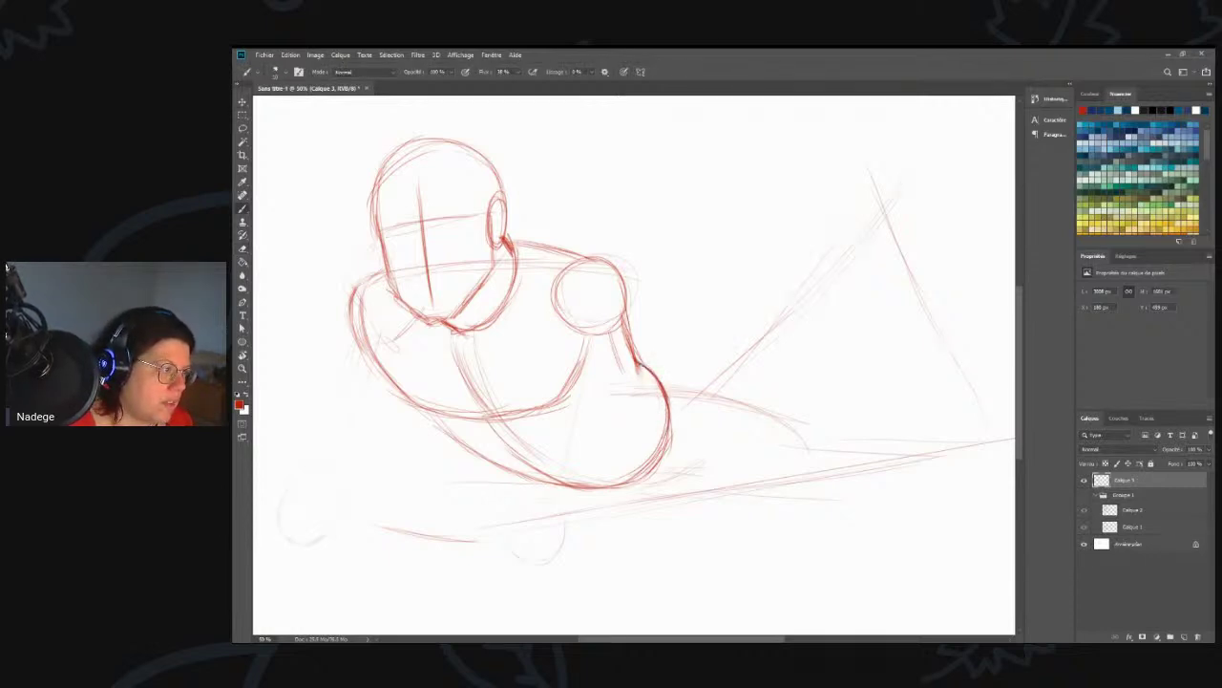
- Darken the belly's outer contour from the waist corner and lightly close the form into a full oval
left_click_drag(642, 367, 661, 390)
left_click_drag(663, 459, 658, 476)
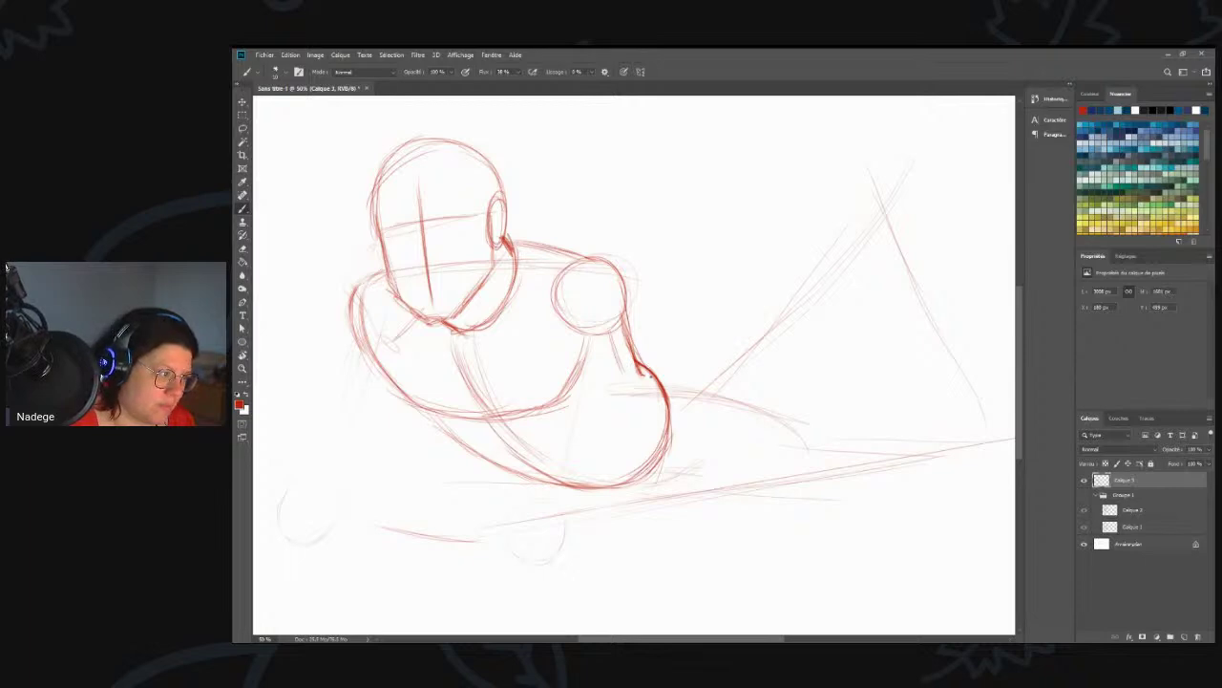
left_click_drag(642, 366, 655, 374)
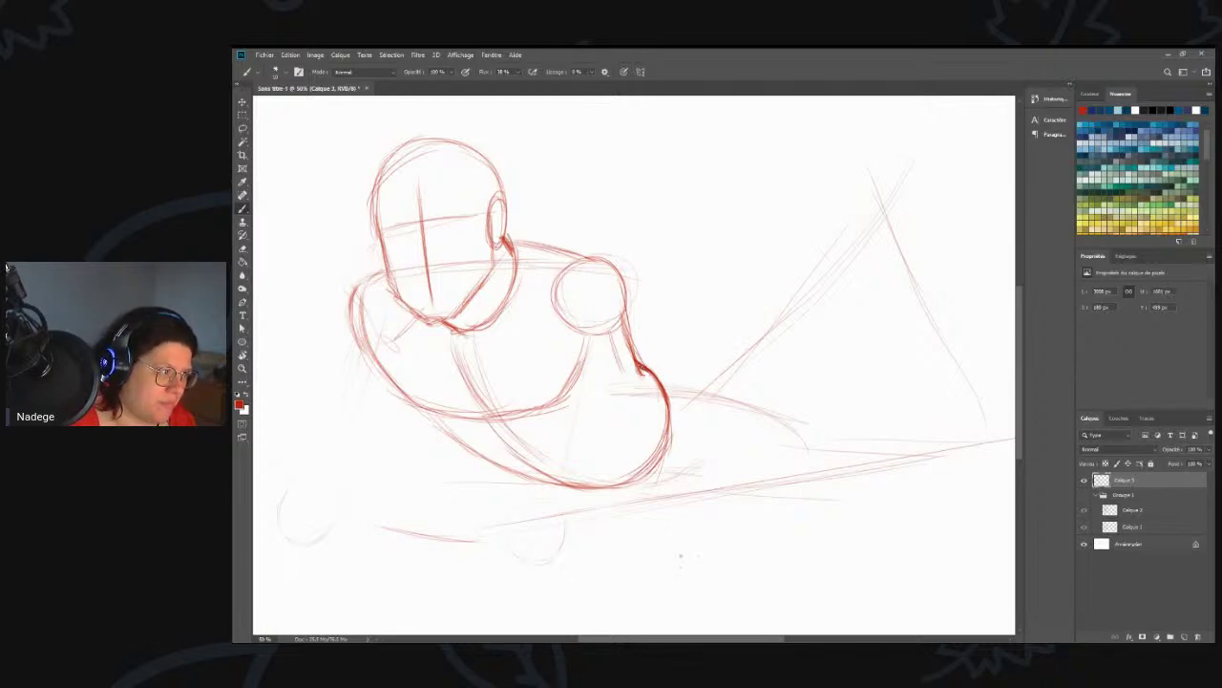
left_click_drag(657, 462, 578, 487)
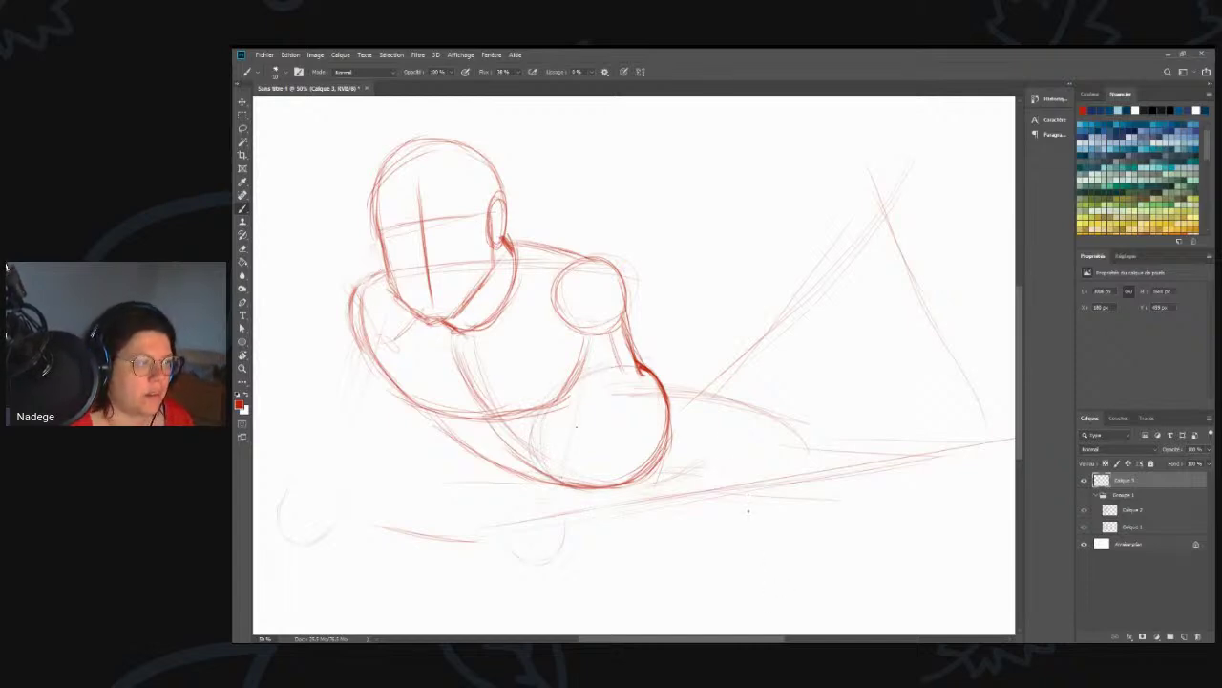
- Reinforce the torso's underside below the chest and erase the heavy overlapping strokes at the waist corner
left_click_drag(436, 421, 531, 475)
left_click_drag(428, 412, 458, 440)
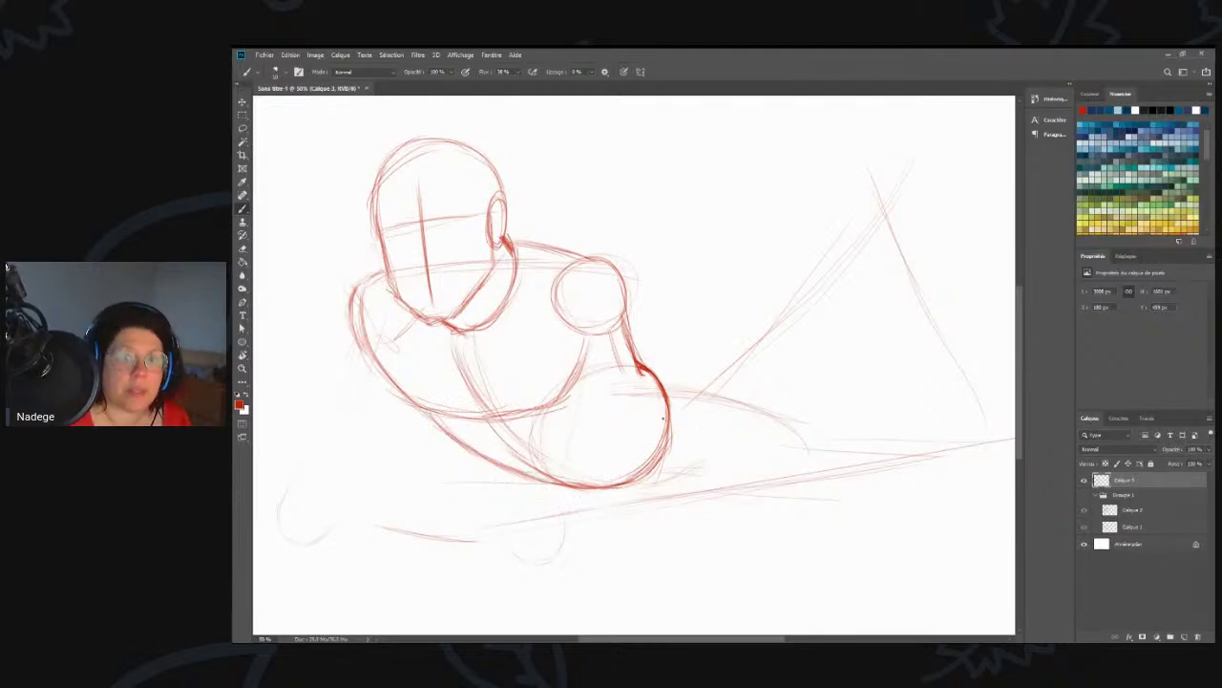
key("e")
left_click_drag(647, 351, 652, 369)
key("b")
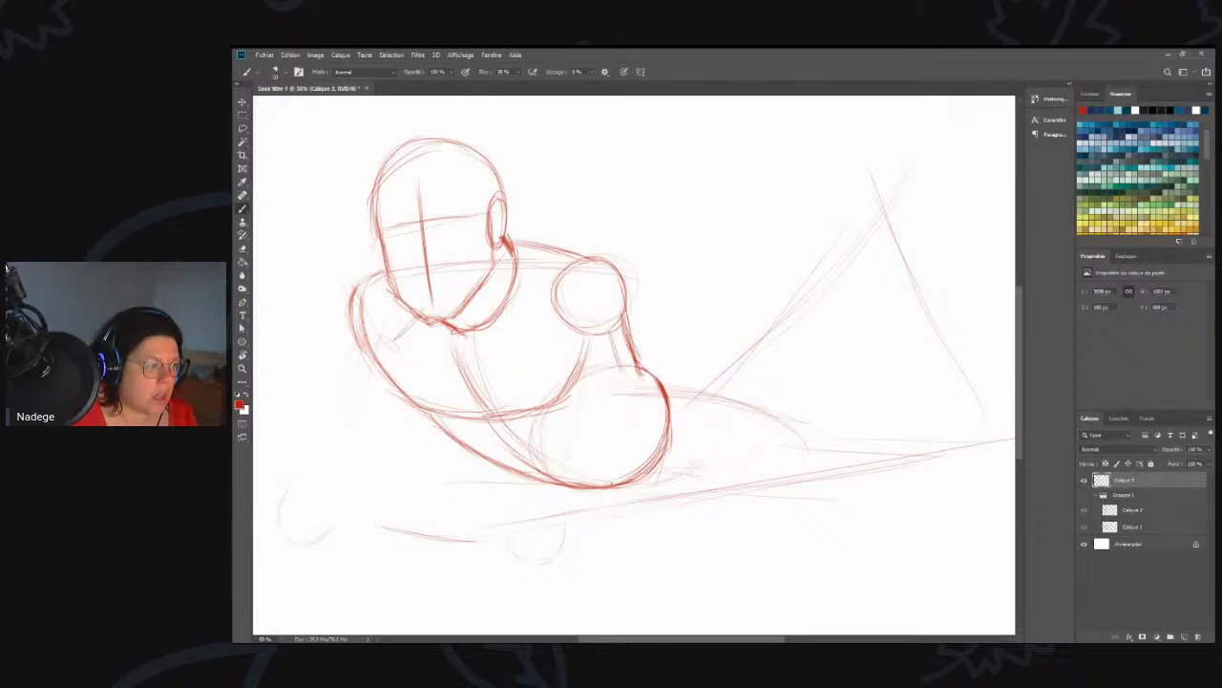
- Draw a larger rounded hip form behind the belly, curving from its base up and over to the waist
mouse_move(631, 485)
left_mouse_down()
mouse_move(612, 488)
mouse_move(705, 476)
mouse_move(739, 417)
left_mouse_up()
mouse_move(707, 471)
left_mouse_down()
mouse_move(738, 428)
mouse_move(735, 438)
left_mouse_up()
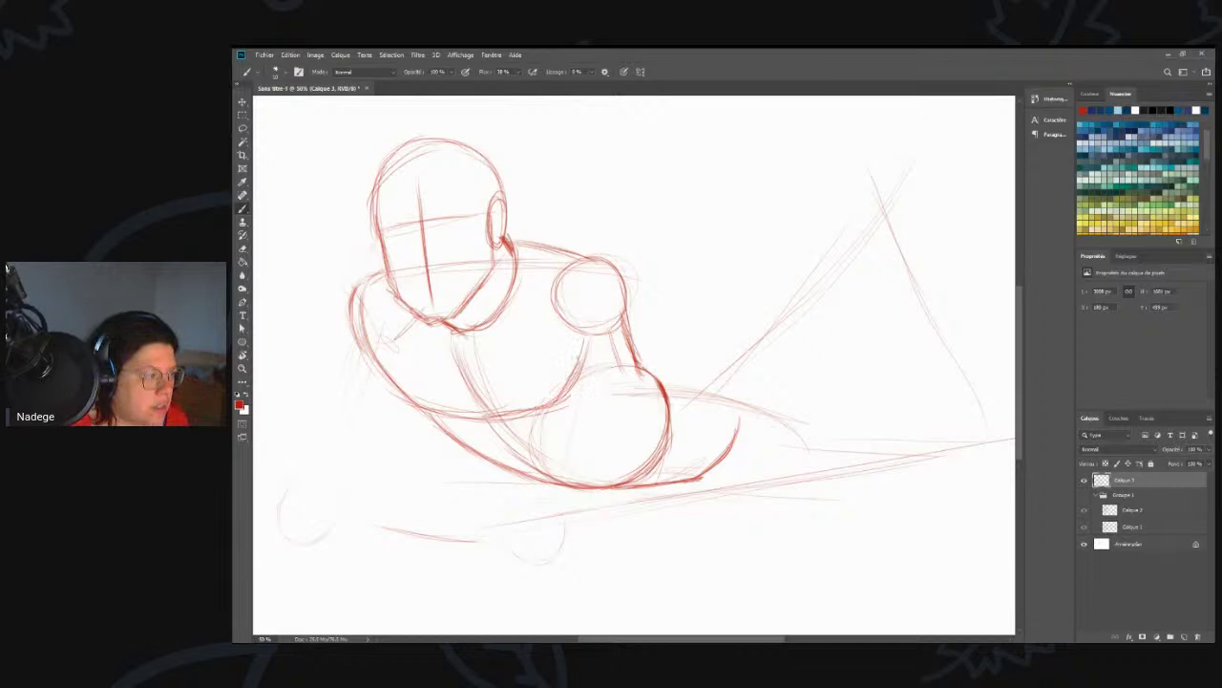
mouse_move(585, 350)
left_mouse_down()
mouse_move(540, 402)
mouse_move(588, 342)
mouse_move(558, 372)
left_mouse_up()
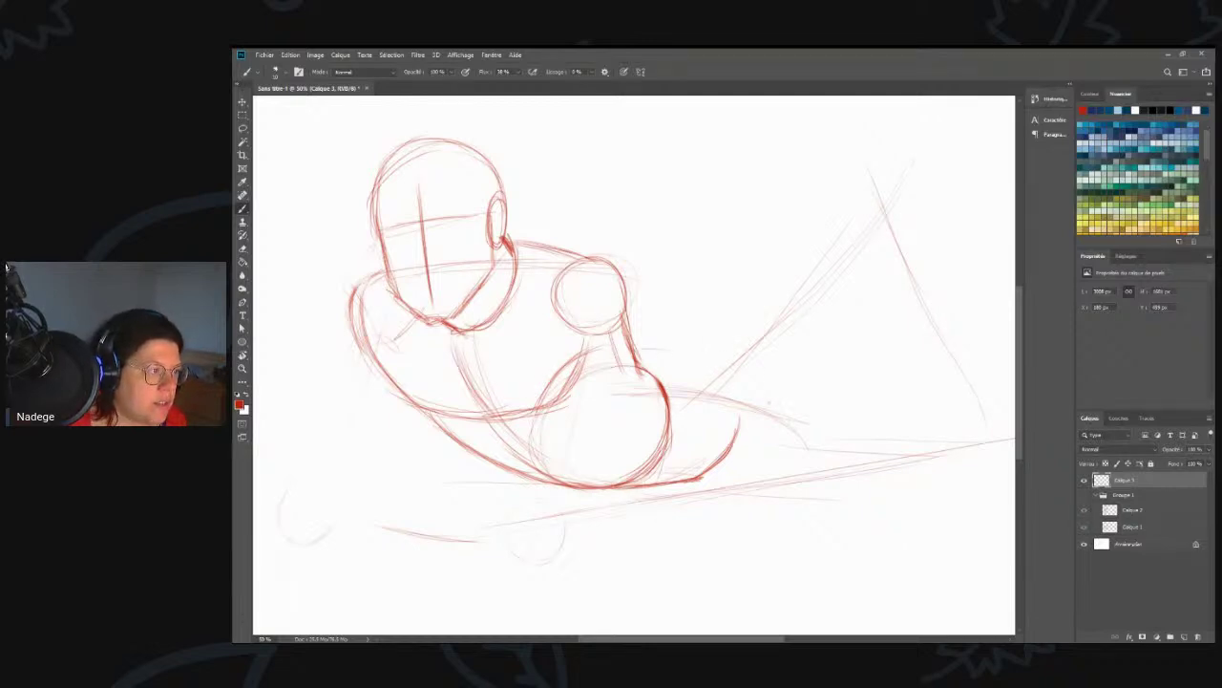
mouse_move(635, 350)
left_mouse_down()
mouse_move(703, 359)
mouse_move(732, 389)
mouse_move(737, 420)
mouse_move(715, 371)
mouse_move(641, 348)
mouse_move(735, 410)
left_mouse_up()
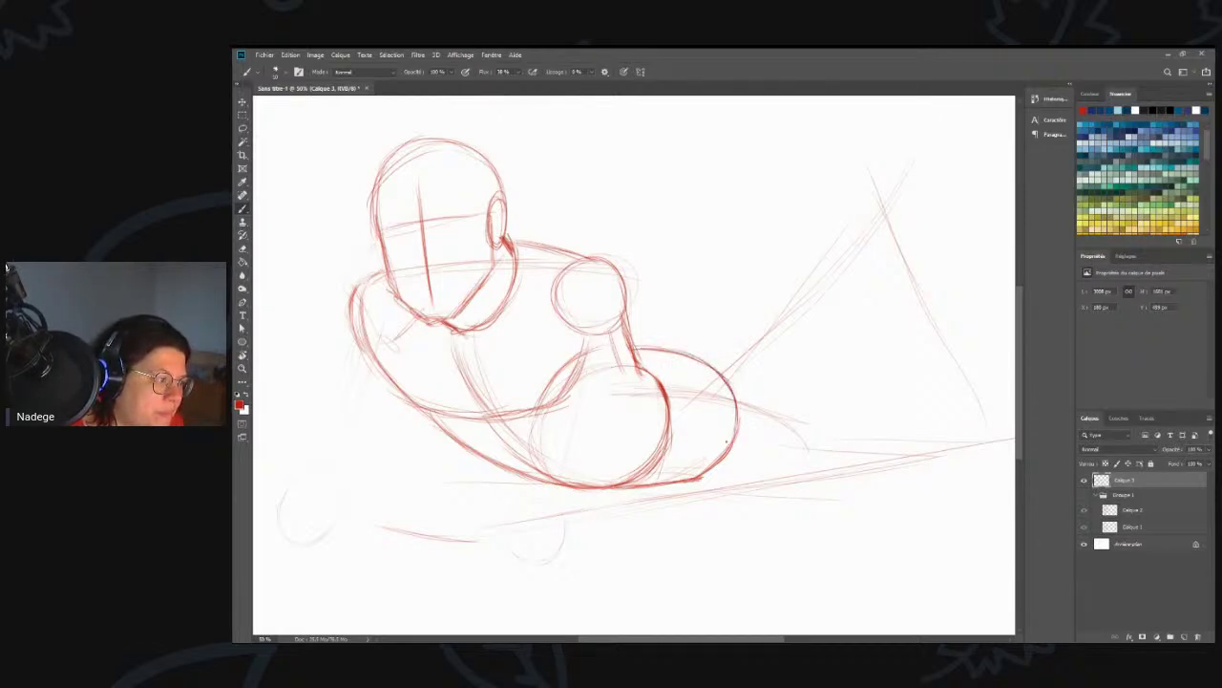
mouse_move(683, 353)
left_mouse_down()
mouse_move(630, 346)
mouse_move(703, 364)
left_mouse_up()
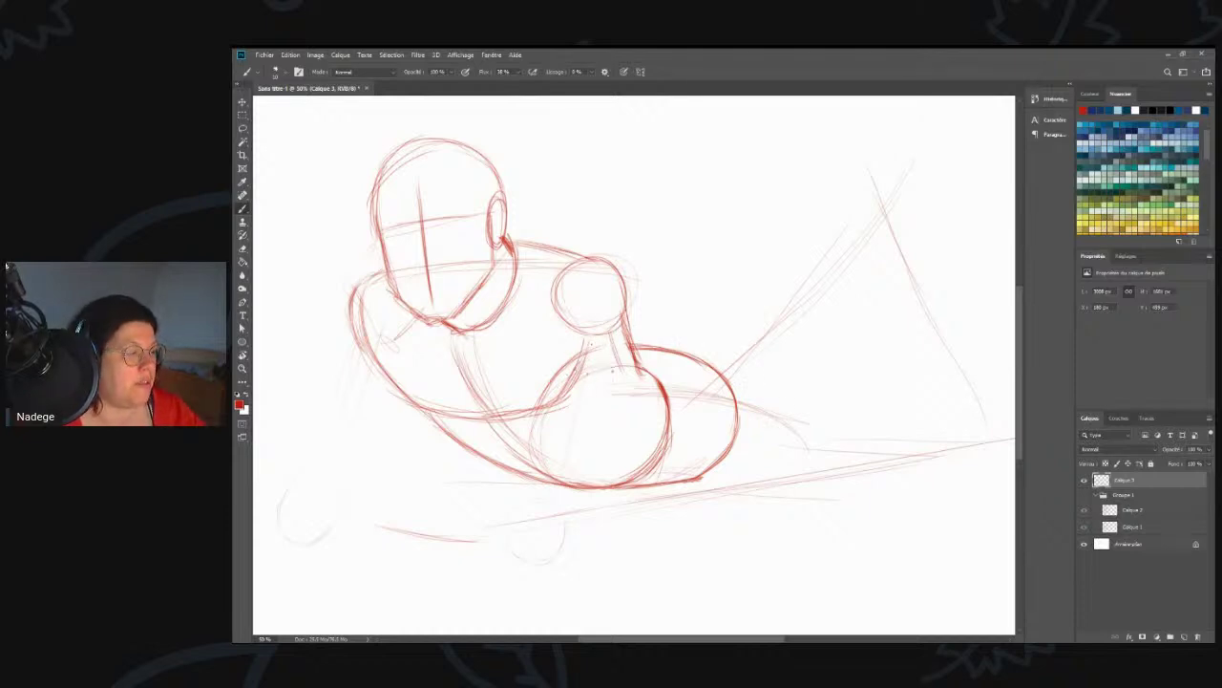
left_click_drag(623, 313, 632, 342)
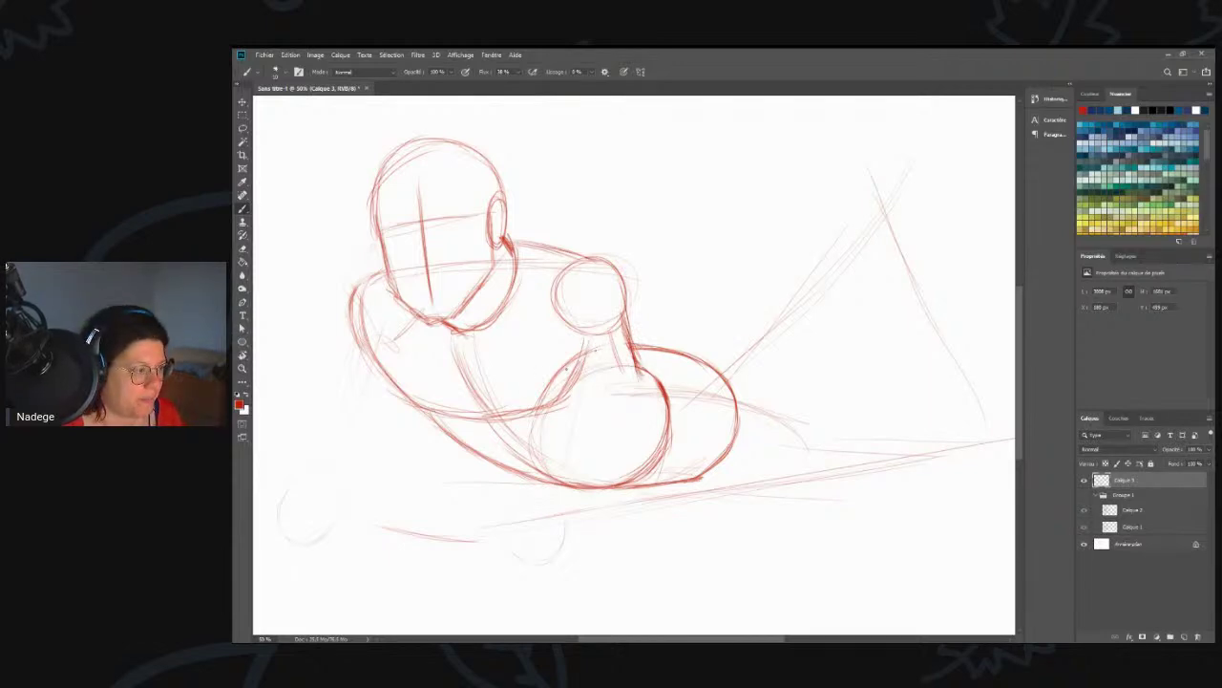
- Fade the construction lines inside the waist and belly with the Eraser, and redraw the side line from shoulder to waist
key("e")
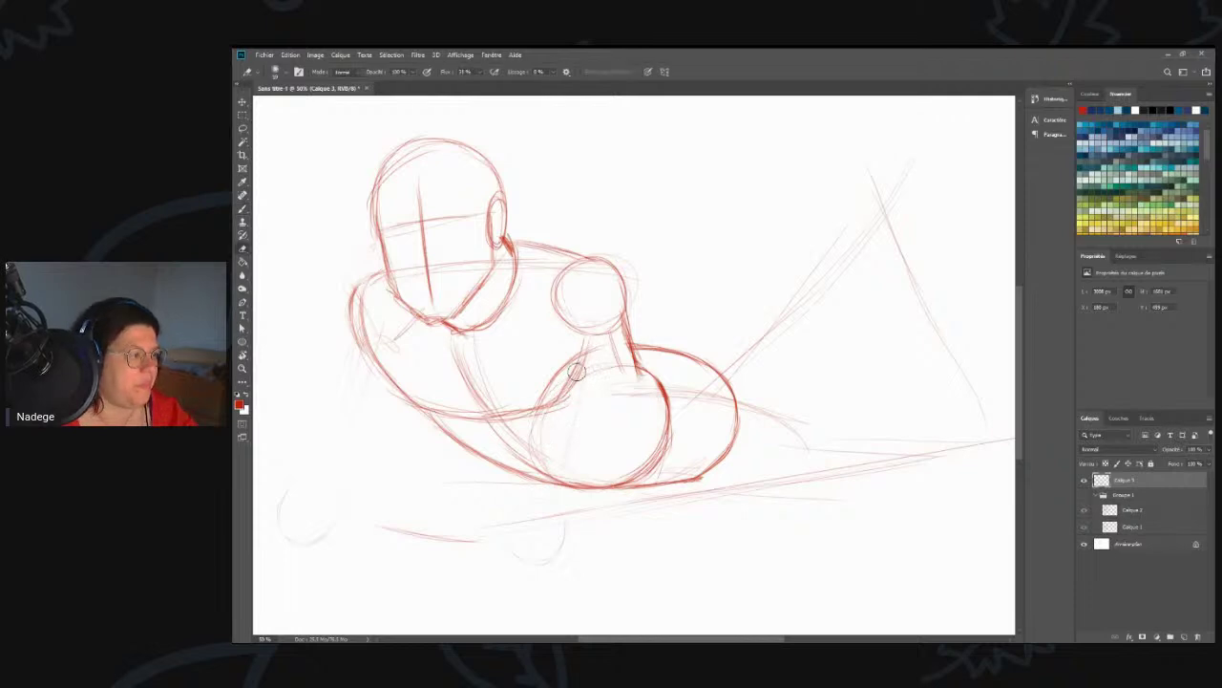
mouse_move(598, 344)
left_mouse_down()
mouse_move(589, 370)
mouse_move(610, 380)
mouse_move(622, 368)
mouse_move(604, 386)
left_mouse_up()
mouse_move(545, 426)
left_mouse_down()
mouse_move(532, 451)
mouse_move(547, 429)
mouse_move(557, 439)
left_mouse_up()
key("b")
left_click_drag(624, 311, 639, 376)
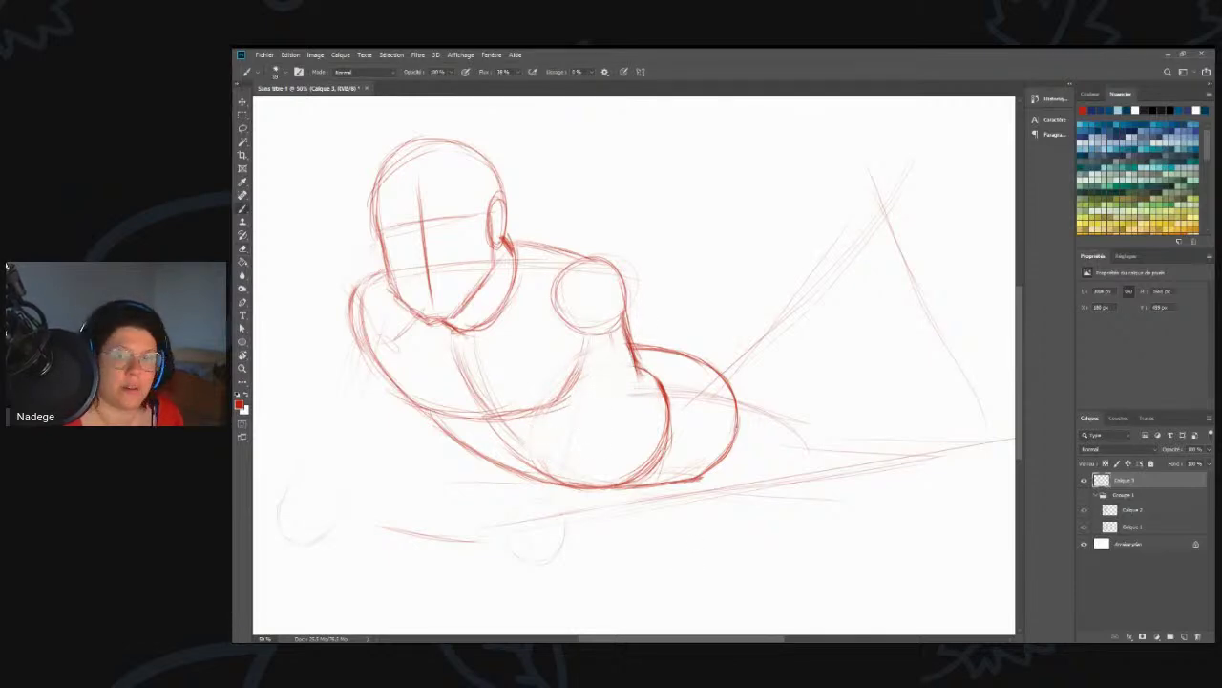
- Firm up the hip's lower edge and draw a tapering thigh from the hip to a small knee circle
left_click_drag(726, 455, 704, 474)
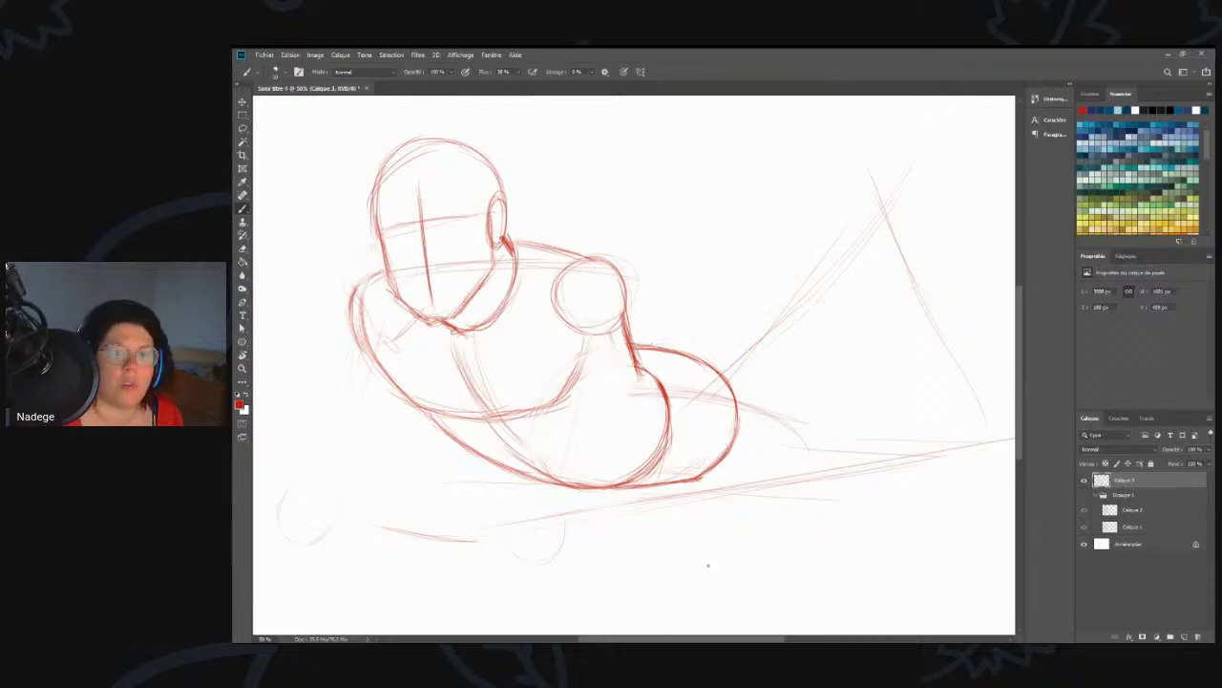
left_click_drag(707, 363, 820, 405)
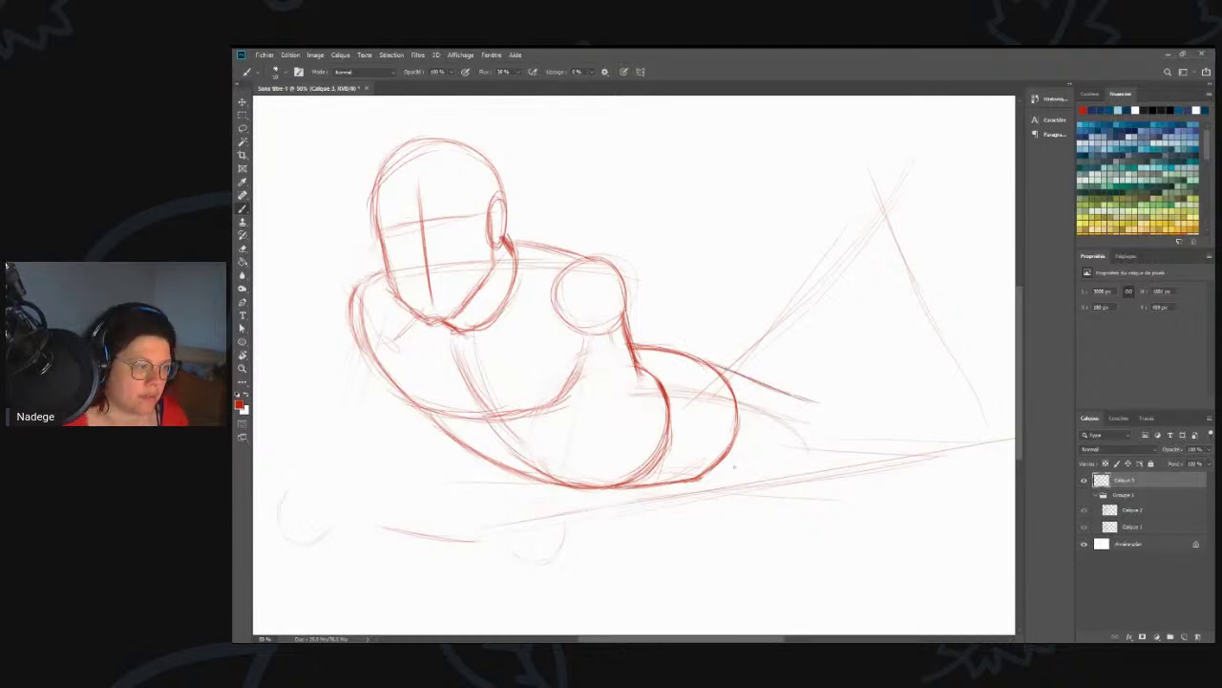
mouse_move(697, 478)
left_mouse_down()
mouse_move(839, 452)
mouse_move(802, 456)
mouse_move(845, 446)
mouse_move(837, 419)
mouse_move(832, 446)
mouse_move(809, 418)
mouse_move(846, 410)
left_mouse_up()
left_click_drag(760, 468, 844, 449)
mouse_move(745, 470)
left_mouse_down()
mouse_move(832, 456)
mouse_move(850, 440)
mouse_move(836, 442)
left_mouse_up()
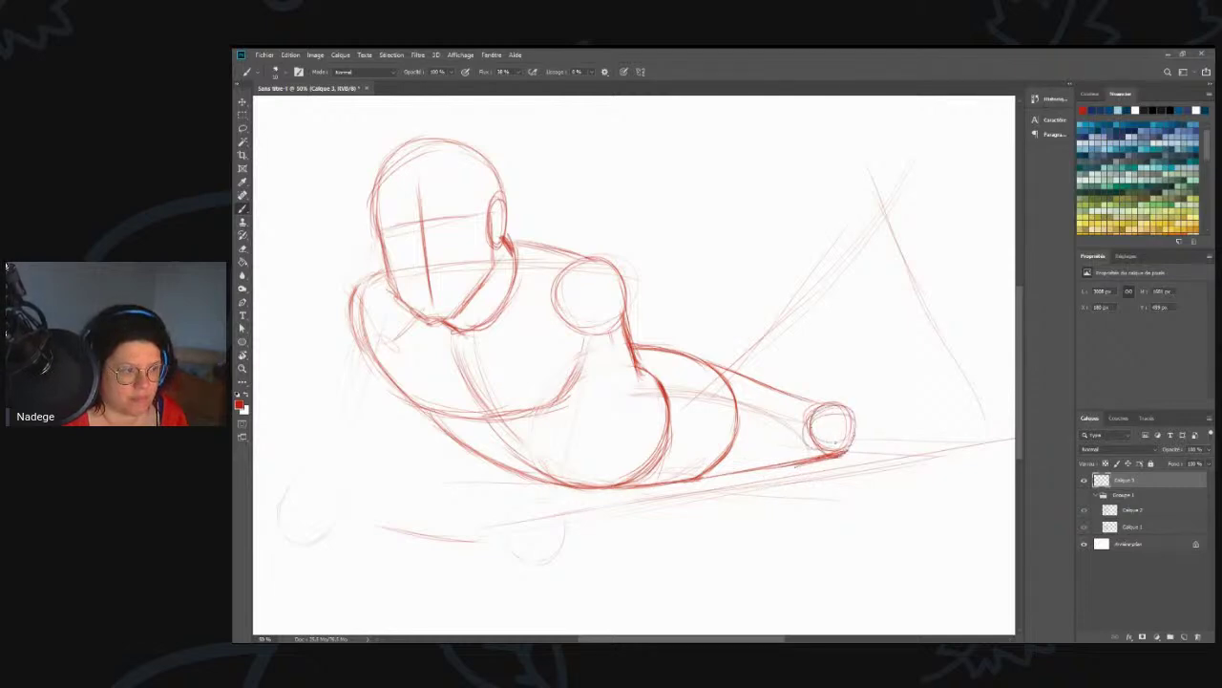
left_click_drag(703, 360, 823, 401)
- Erase the rough guide lines of the lower legs above the knee
key("e")
mouse_move(870, 172)
left_mouse_down()
mouse_move(955, 369)
mouse_move(906, 218)
mouse_move(766, 317)
mouse_move(908, 221)
left_mouse_up()
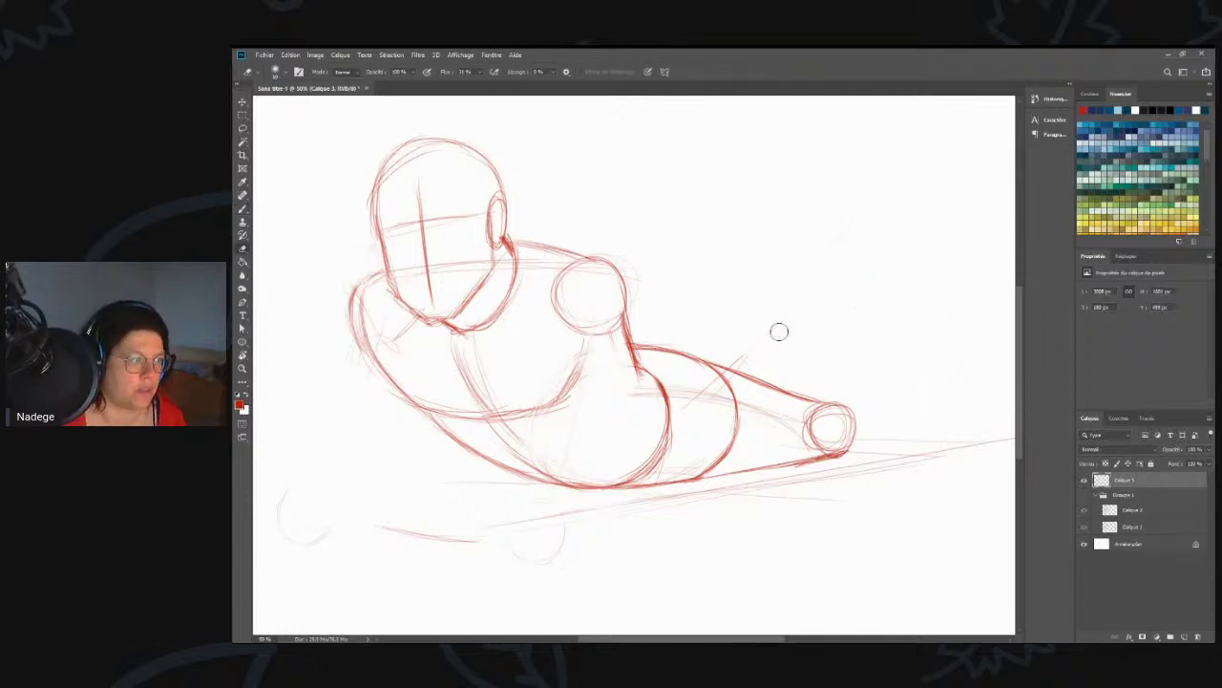
key("b")
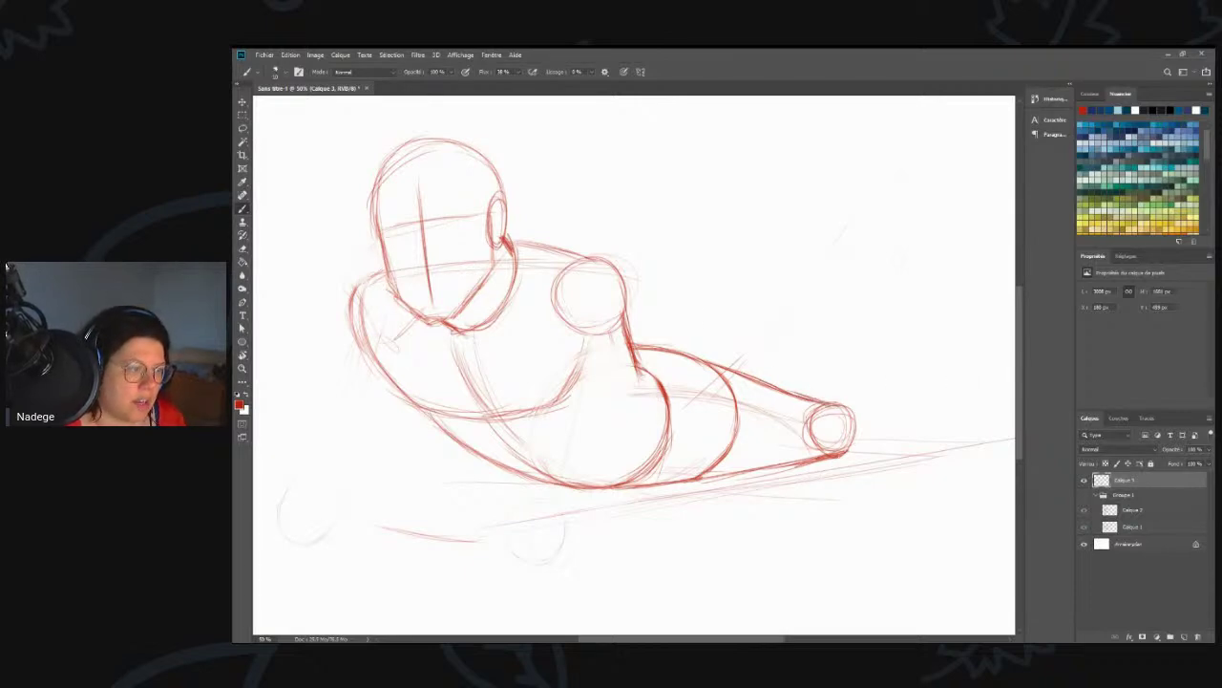
- Round off the knee and draw the near lower leg rising from it, with tapering sides and a small ankle circle
left_click_drag(853, 436, 843, 453)
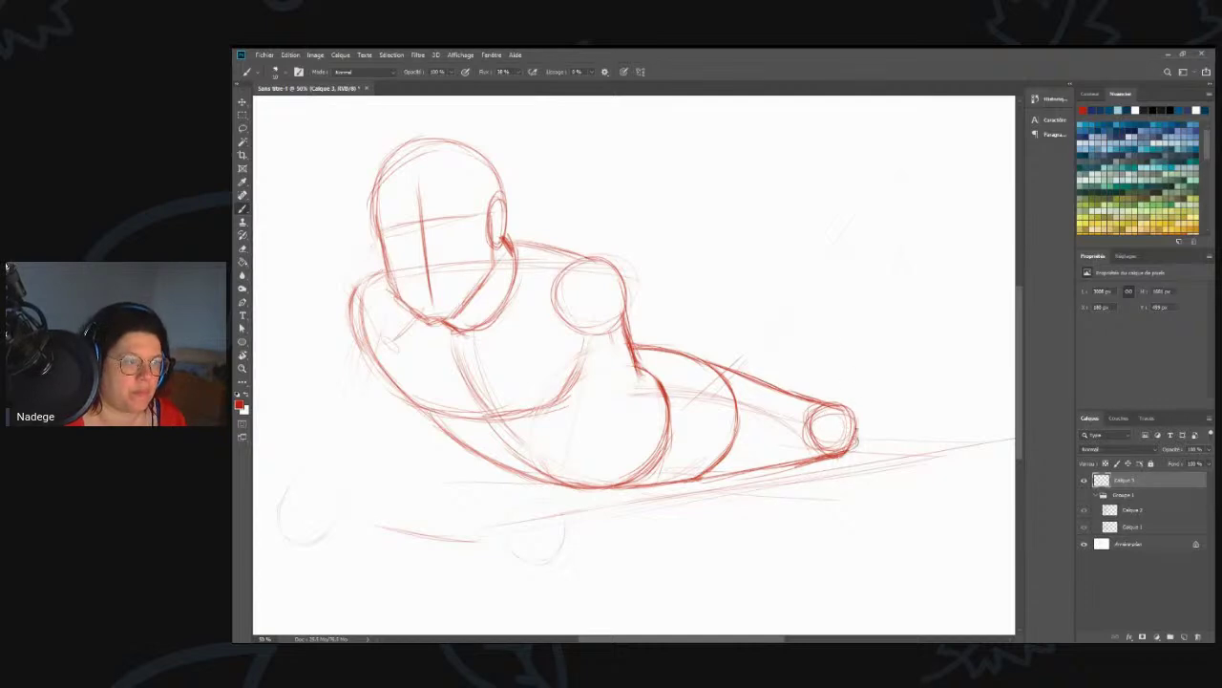
mouse_move(852, 411)
left_mouse_down()
mouse_move(797, 263)
mouse_move(851, 406)
mouse_move(812, 304)
left_mouse_up()
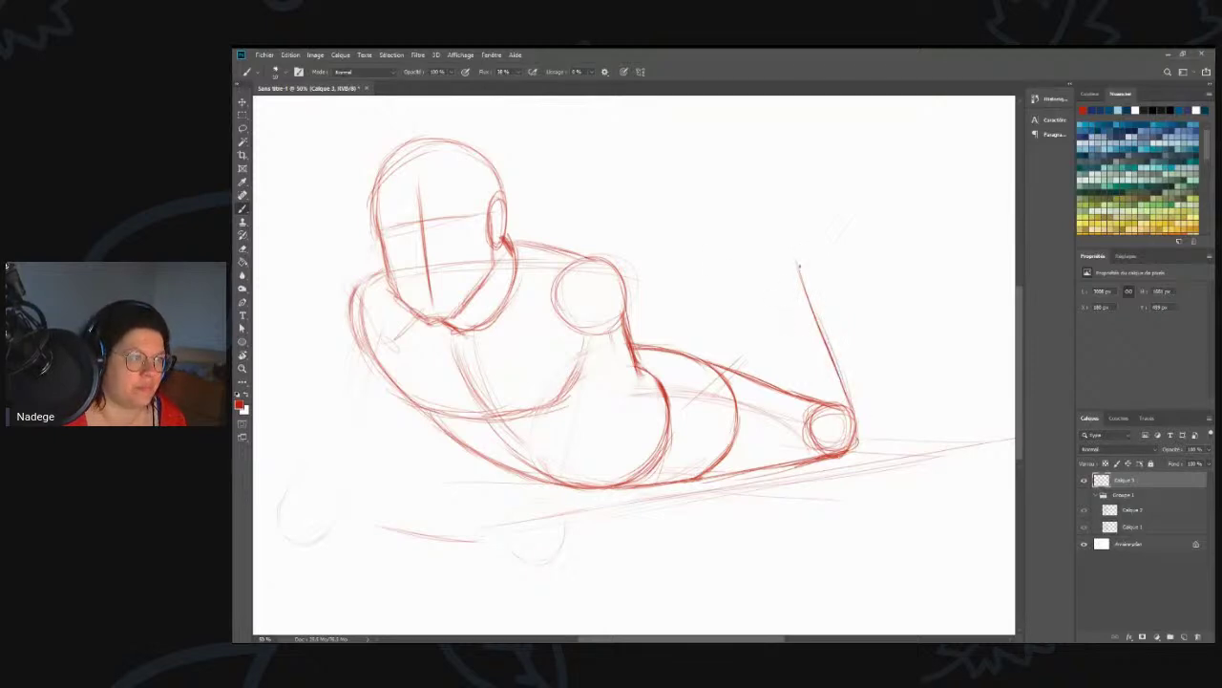
left_click_drag(798, 261, 767, 265)
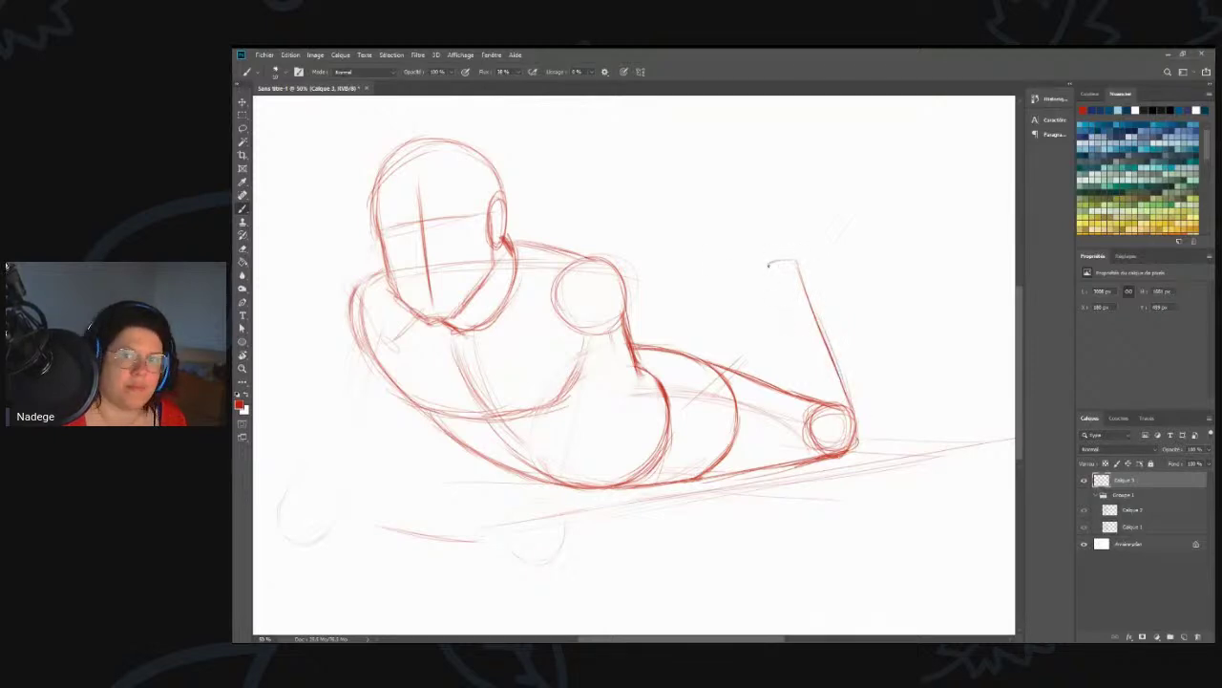
mouse_move(789, 257)
left_mouse_down()
mouse_move(767, 264)
mouse_move(787, 387)
left_mouse_up()
left_click_drag(769, 270, 771, 339)
left_click_drag(769, 296, 783, 390)
left_click_drag(768, 307, 783, 388)
left_click_drag(769, 270, 774, 336)
left_click_drag(772, 256, 767, 302)
mouse_move(796, 245)
left_mouse_down()
mouse_move(769, 271)
mouse_move(781, 241)
mouse_move(853, 416)
mouse_move(857, 442)
mouse_move(835, 449)
left_mouse_up()
left_click_drag(768, 275, 789, 402)
- Sketch a foot on top of the raised ankle, with a rounded heel, a toe end and faint inner marks
mouse_move(764, 259)
left_mouse_down()
mouse_move(745, 220)
mouse_move(797, 200)
mouse_move(775, 215)
mouse_move(821, 205)
mouse_move(795, 208)
mouse_move(806, 234)
mouse_move(827, 203)
left_mouse_up()
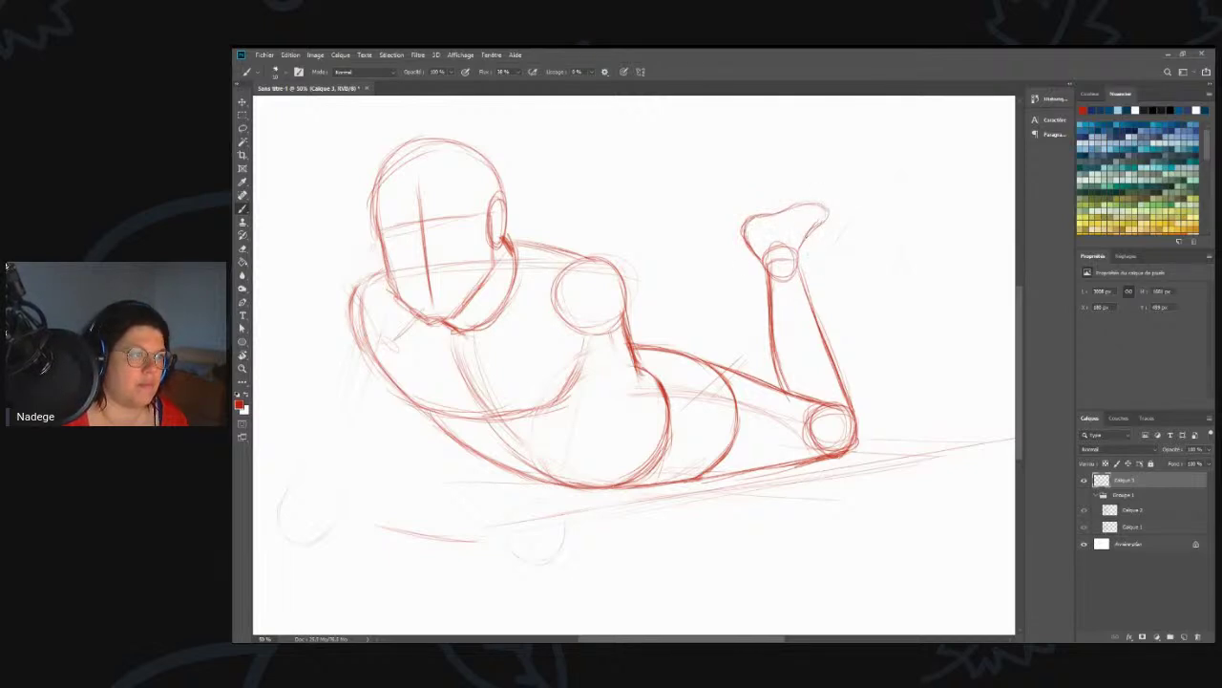
mouse_move(811, 220)
left_mouse_down()
mouse_move(804, 245)
mouse_move(827, 201)
left_mouse_up()
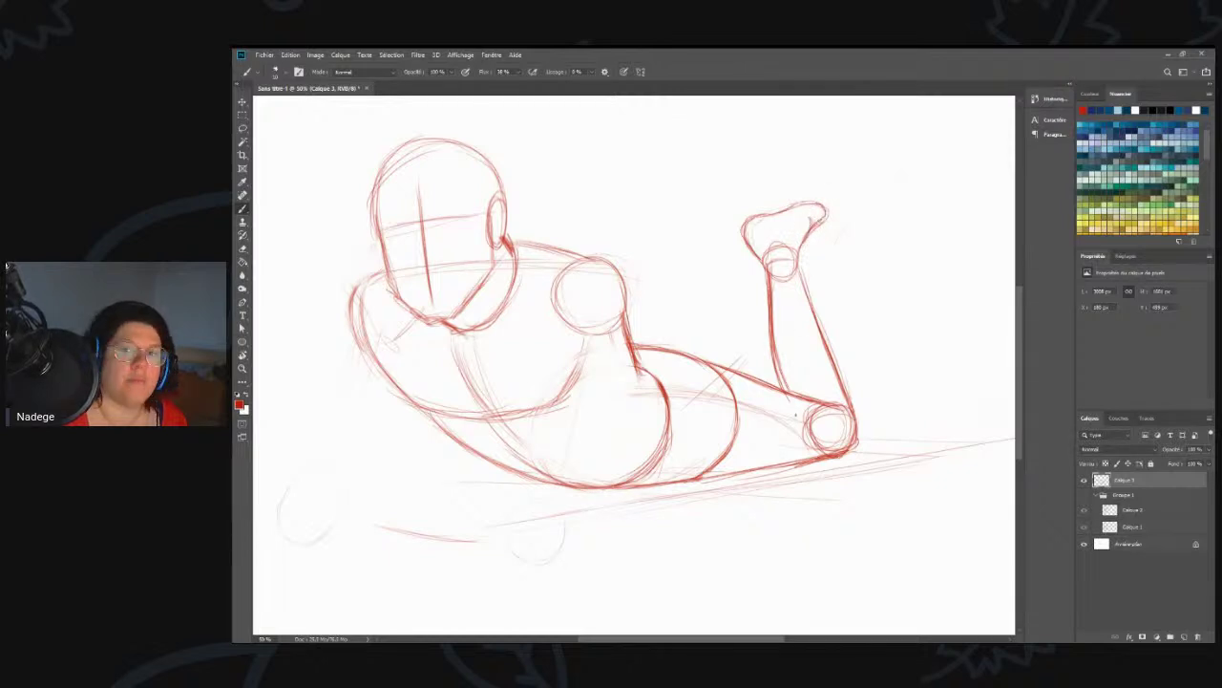
left_click_drag(771, 218, 782, 241)
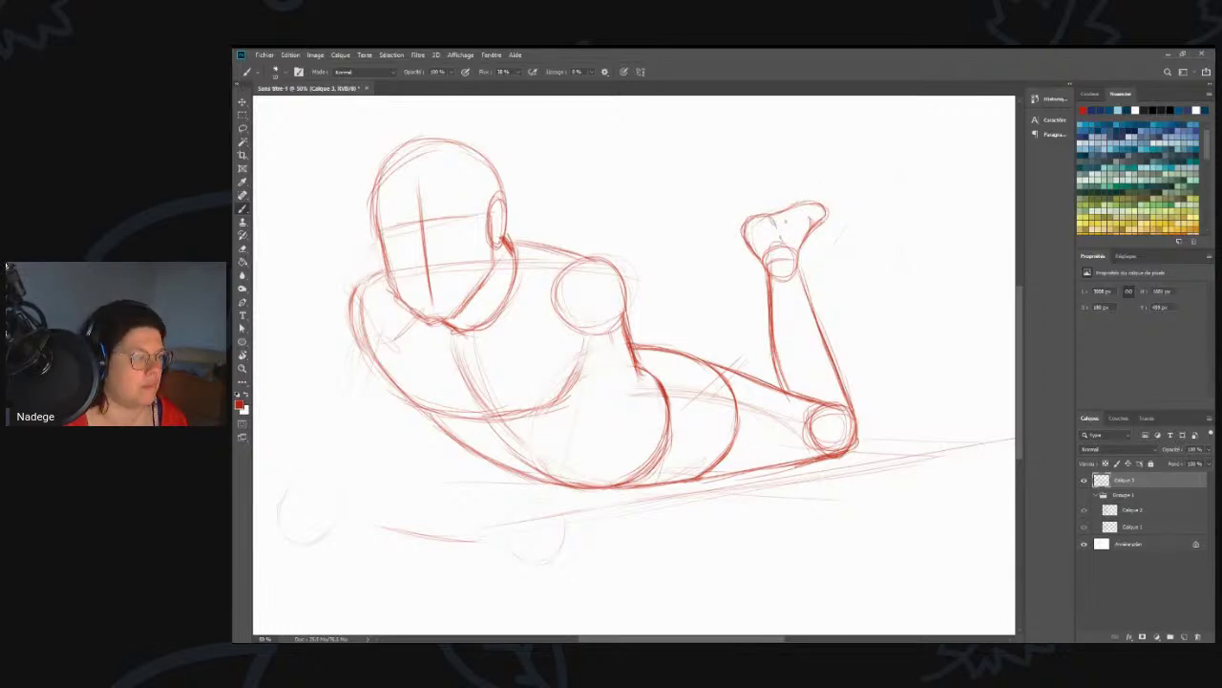
- Fade the raised foot and ankle circle to a light guide with the Eraser
key("e")
mouse_move(800, 202)
left_mouse_down()
mouse_move(745, 239)
mouse_move(755, 258)
mouse_move(779, 258)
left_mouse_up()
key("b")
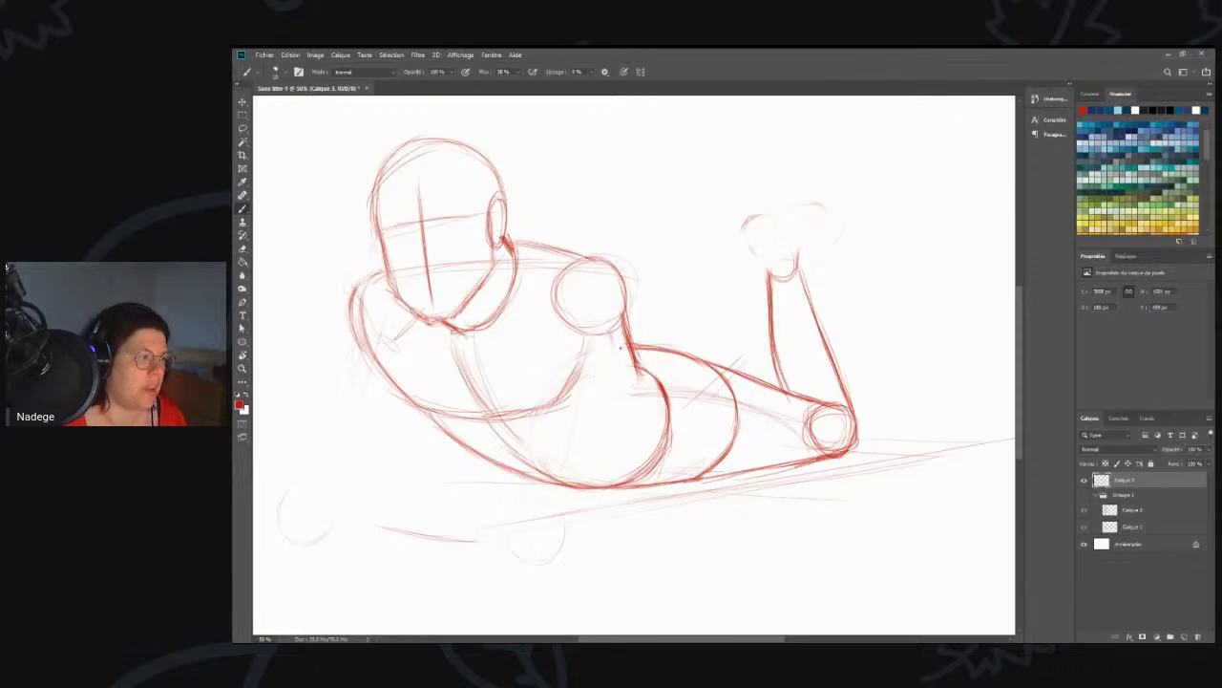
- Sketch light guides for the far thigh through the hip and its crossed lower leg, ending in an ankle circle
left_click_drag(604, 376, 585, 480)
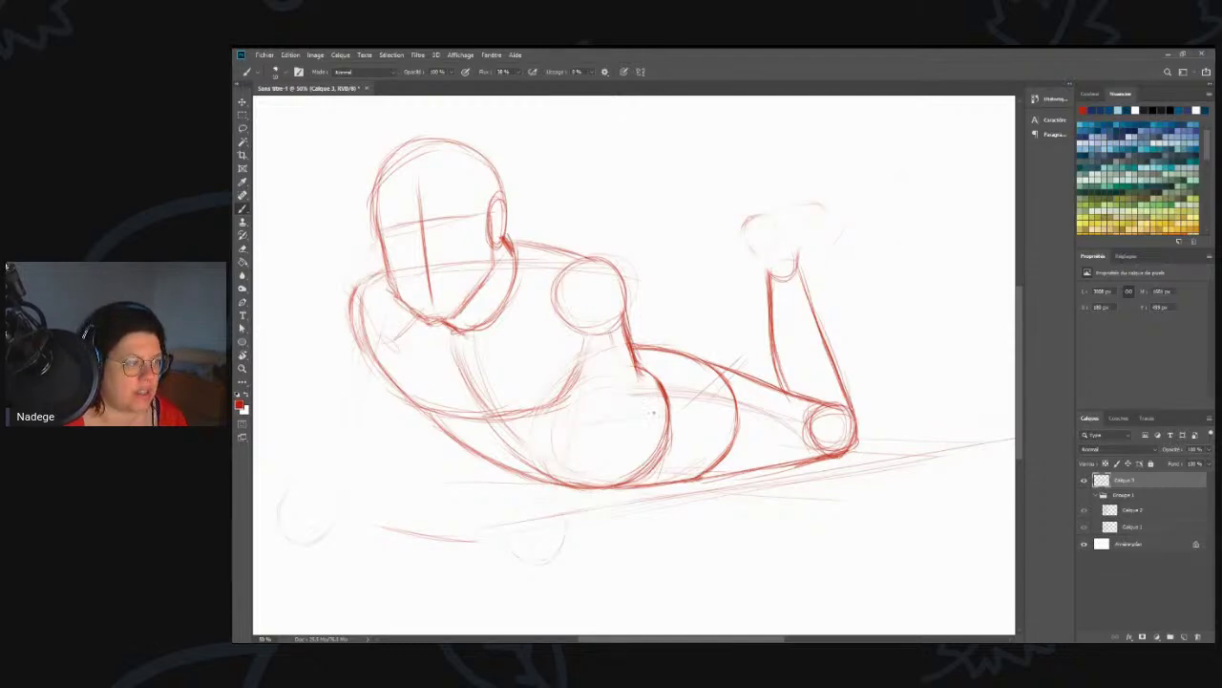
left_click_drag(607, 423, 674, 409)
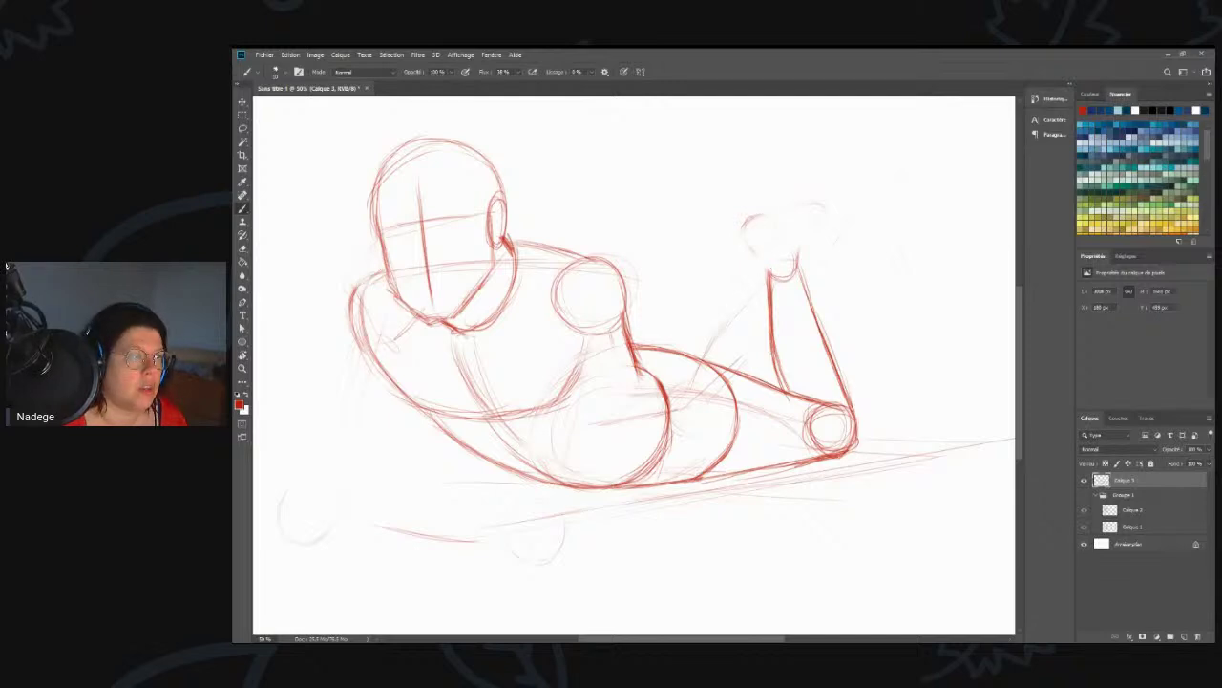
mouse_move(768, 272)
left_mouse_down()
mouse_move(746, 277)
mouse_move(772, 274)
mouse_move(751, 272)
mouse_move(730, 348)
left_mouse_up()
left_click_drag(766, 304, 724, 358)
mouse_move(744, 282)
left_mouse_down()
mouse_move(677, 352)
mouse_move(742, 282)
left_mouse_up()
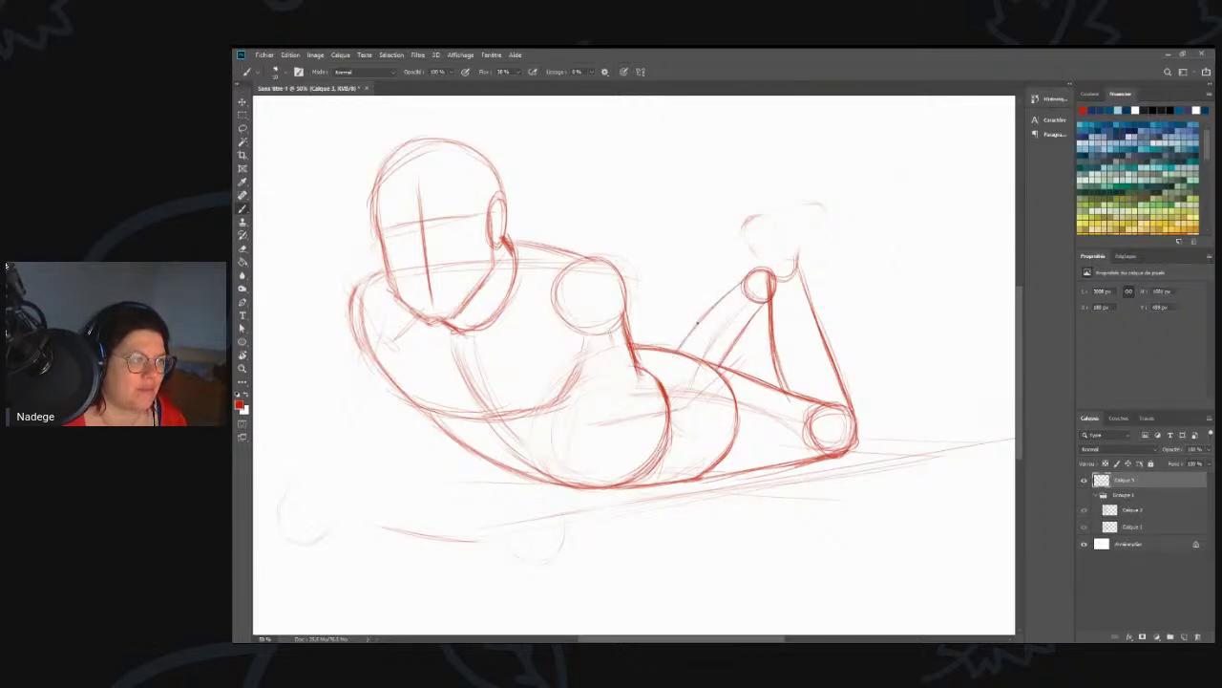
- Firm up the far lower leg's outer edge, then erase and redraw its inner edge from ankle to thigh
left_click_drag(682, 343, 732, 291)
left_click_drag(676, 346, 675, 348)
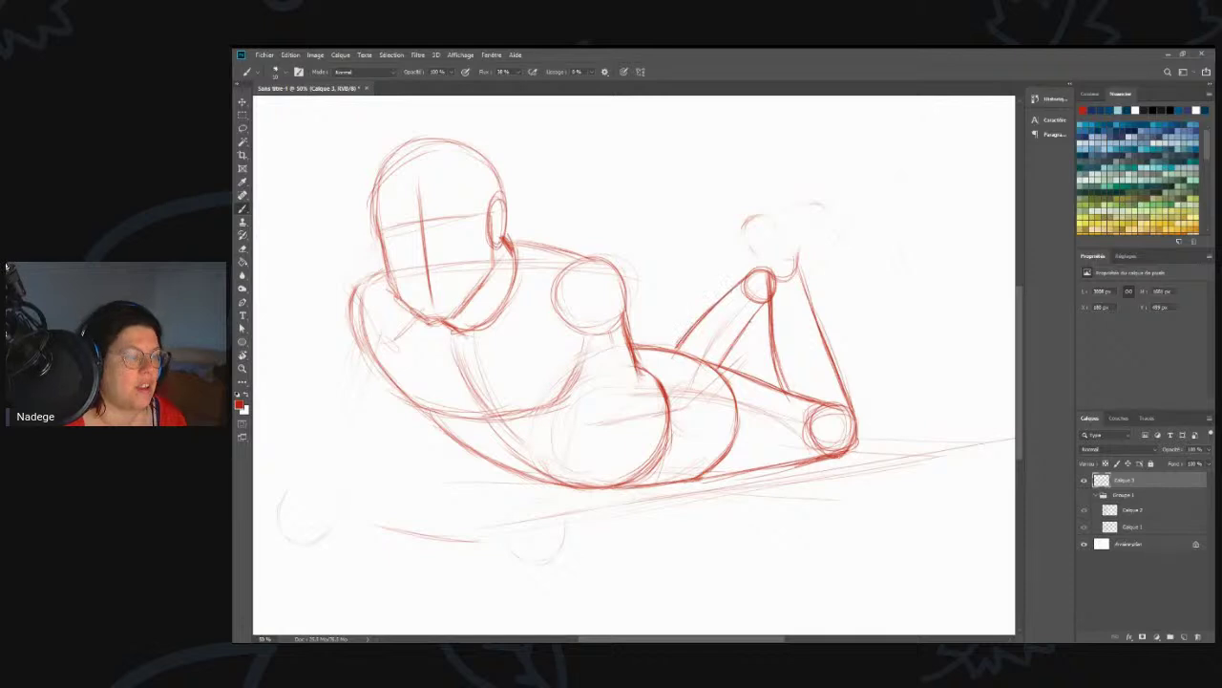
key("e")
left_click_drag(759, 299, 725, 355)
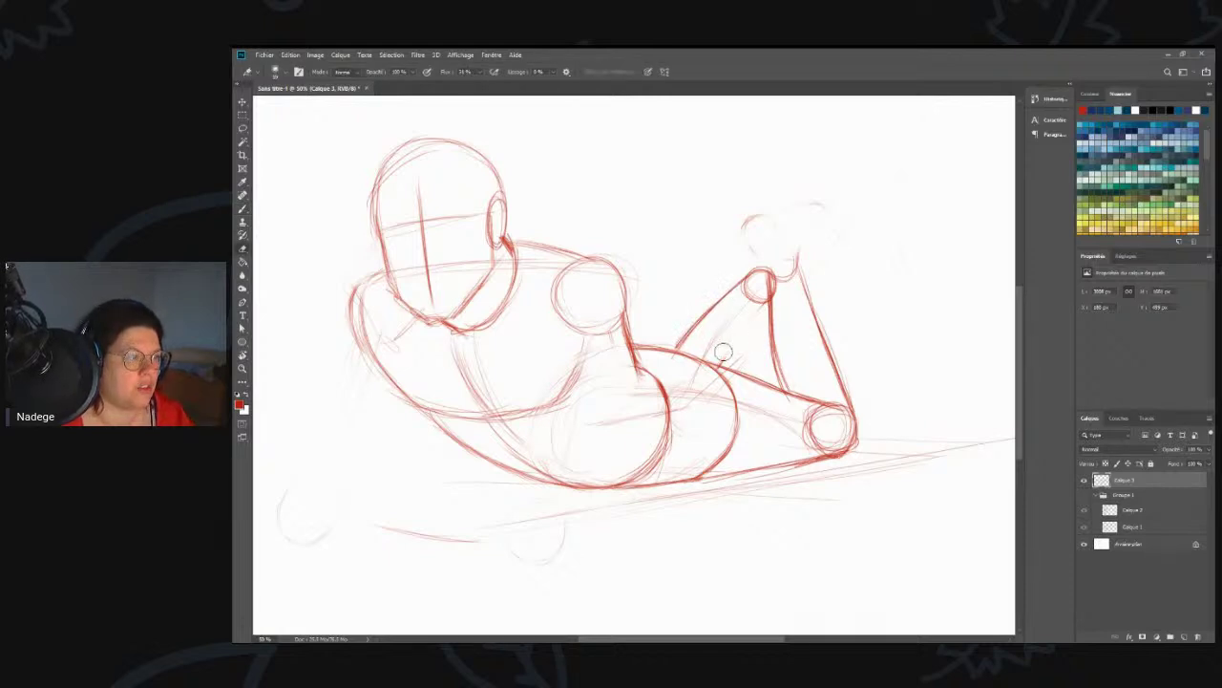
key("b")
left_click_drag(769, 301, 723, 369)
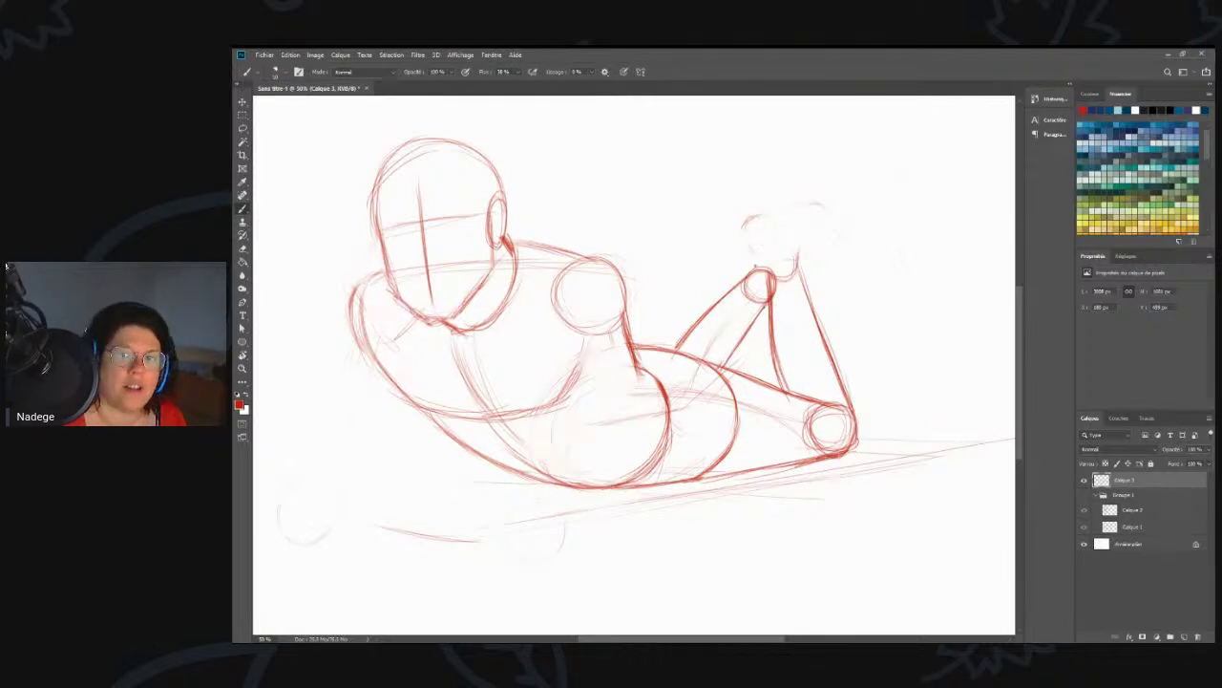
- Draw the front crossed foot from the far ankle up to rounded toes, erasing the old ankle lines inside it
mouse_move(754, 273)
left_mouse_down()
mouse_move(767, 239)
mouse_move(761, 262)
mouse_move(793, 226)
mouse_move(799, 250)
left_mouse_up()
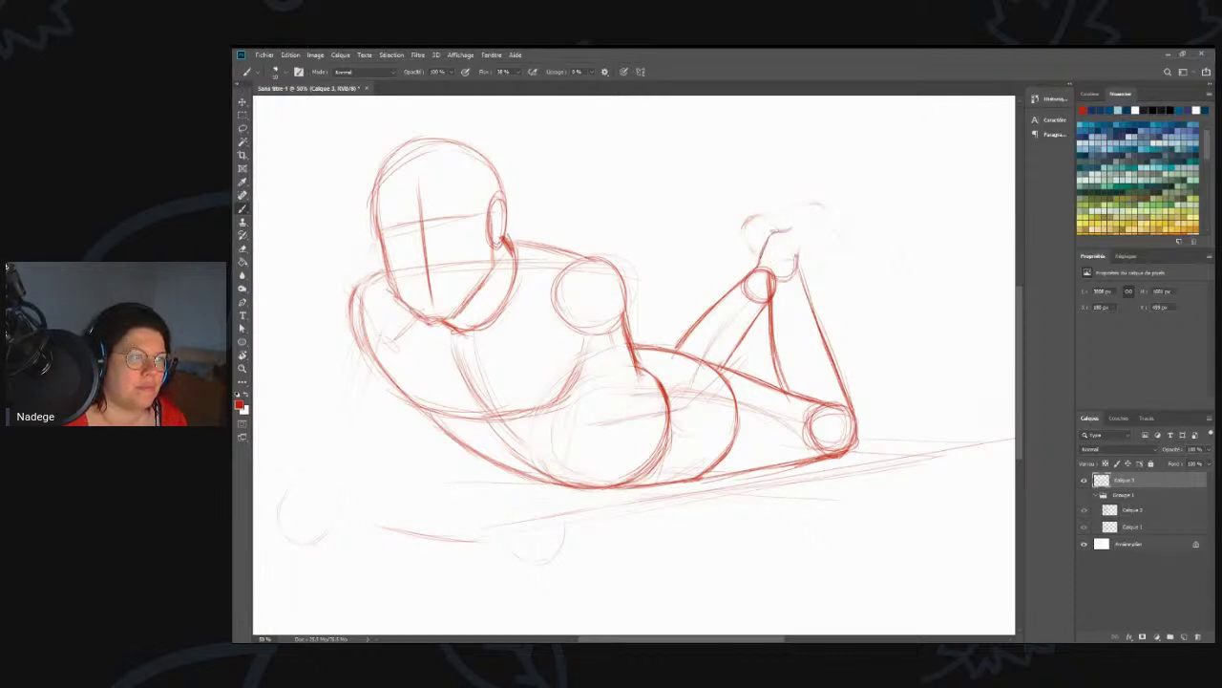
key("e")
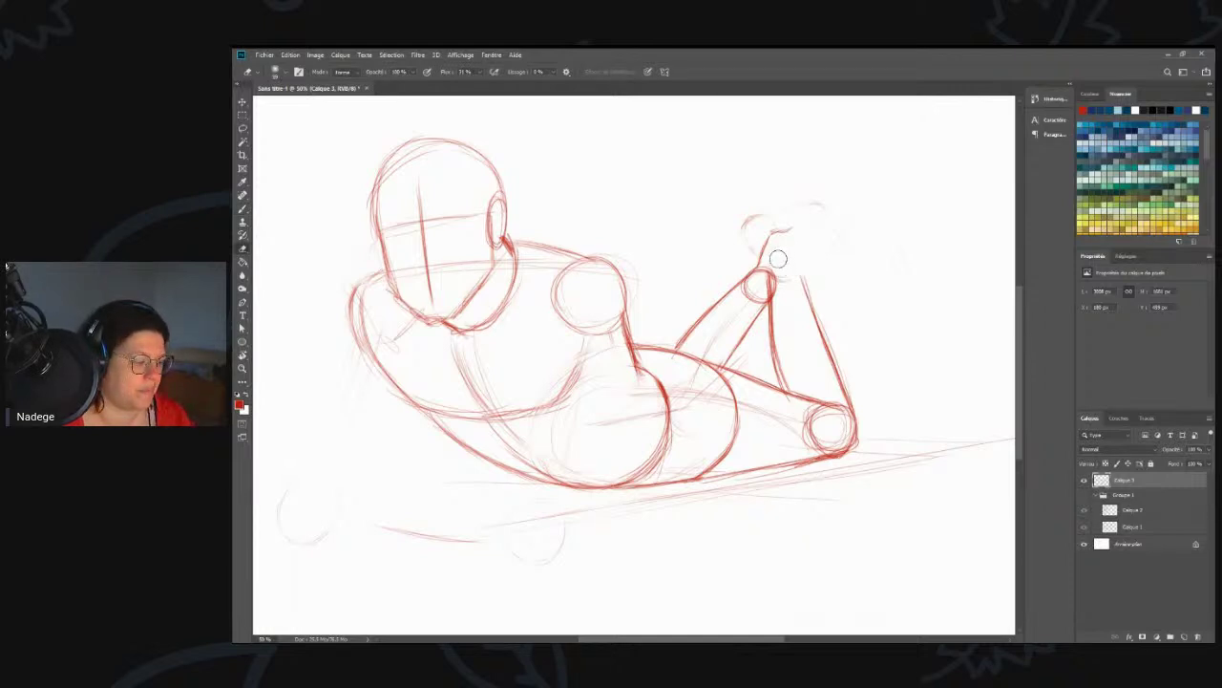
key("b")
mouse_move(775, 231)
left_mouse_down()
mouse_move(811, 205)
mouse_move(836, 223)
mouse_move(838, 204)
mouse_move(845, 239)
mouse_move(760, 310)
left_mouse_up()
left_click_drag(845, 244, 824, 253)
mouse_move(824, 208)
left_mouse_down()
mouse_move(843, 236)
mouse_move(839, 227)
left_mouse_up()
left_click_drag(808, 205, 844, 243)
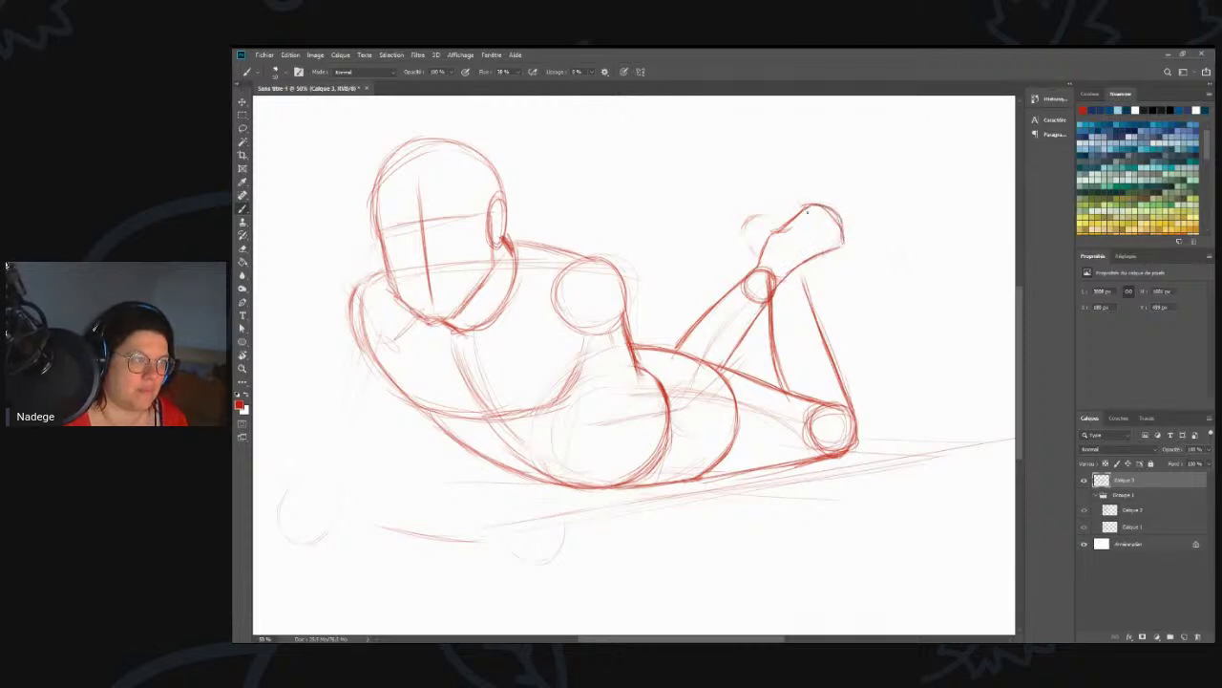
- Outline the rear foot behind the crossed one and reinforce the upper edges of both lower legs
mouse_move(741, 241)
left_mouse_down()
mouse_move(759, 213)
mouse_move(783, 219)
mouse_move(739, 223)
mouse_move(762, 262)
left_mouse_up()
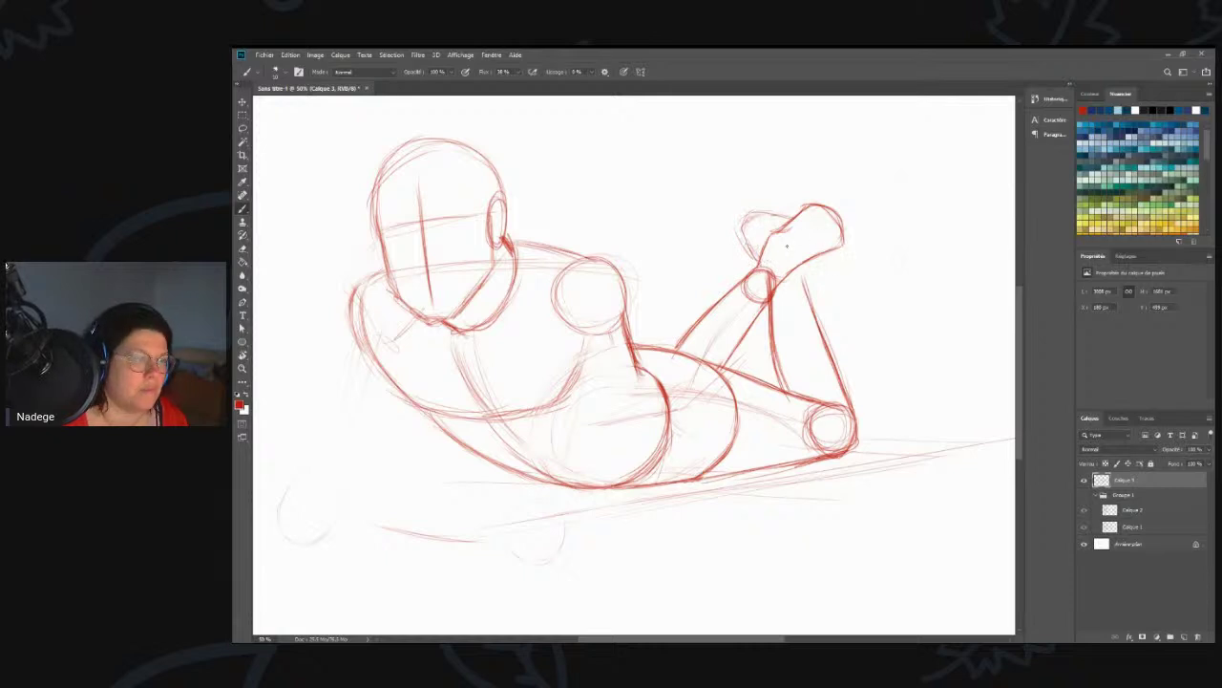
left_click_drag(781, 213, 797, 216)
left_click_drag(801, 266, 822, 333)
left_click_drag(806, 289, 813, 307)
left_click_drag(685, 337, 672, 360)
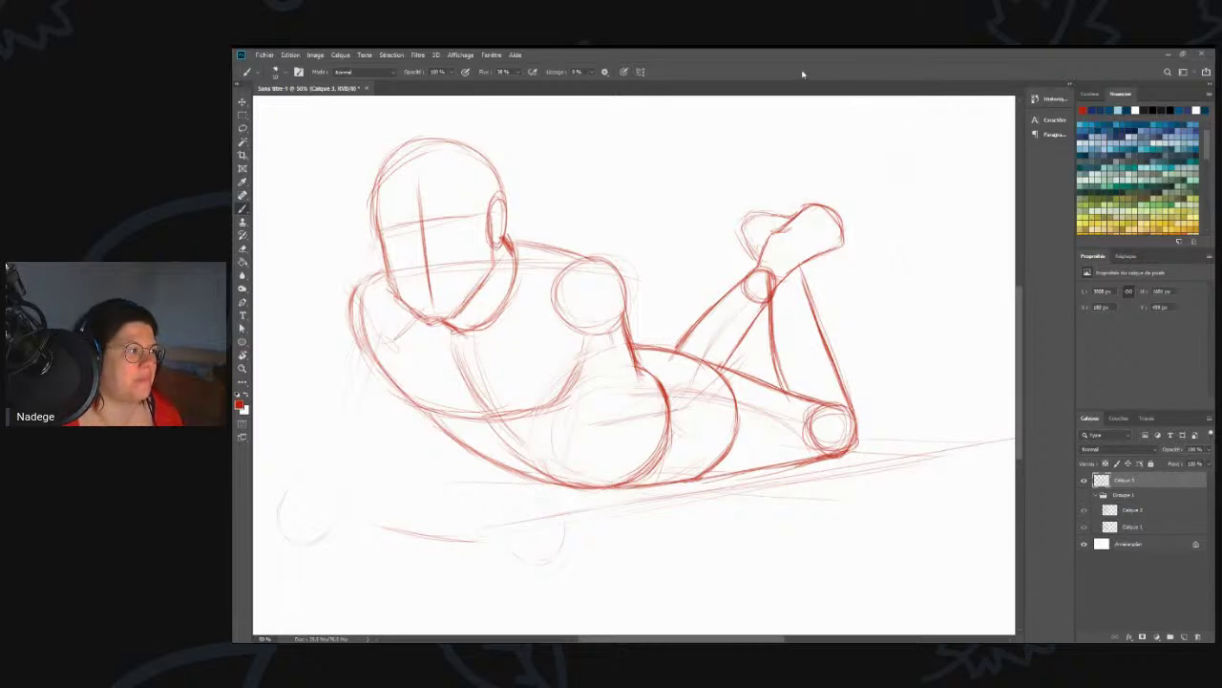
- Draw the near upper arm's center line down from the shoulder circle and place an elbow circle just below the belly
left_click_drag(636, 386, 700, 384)
left_click_drag(655, 306, 642, 443)
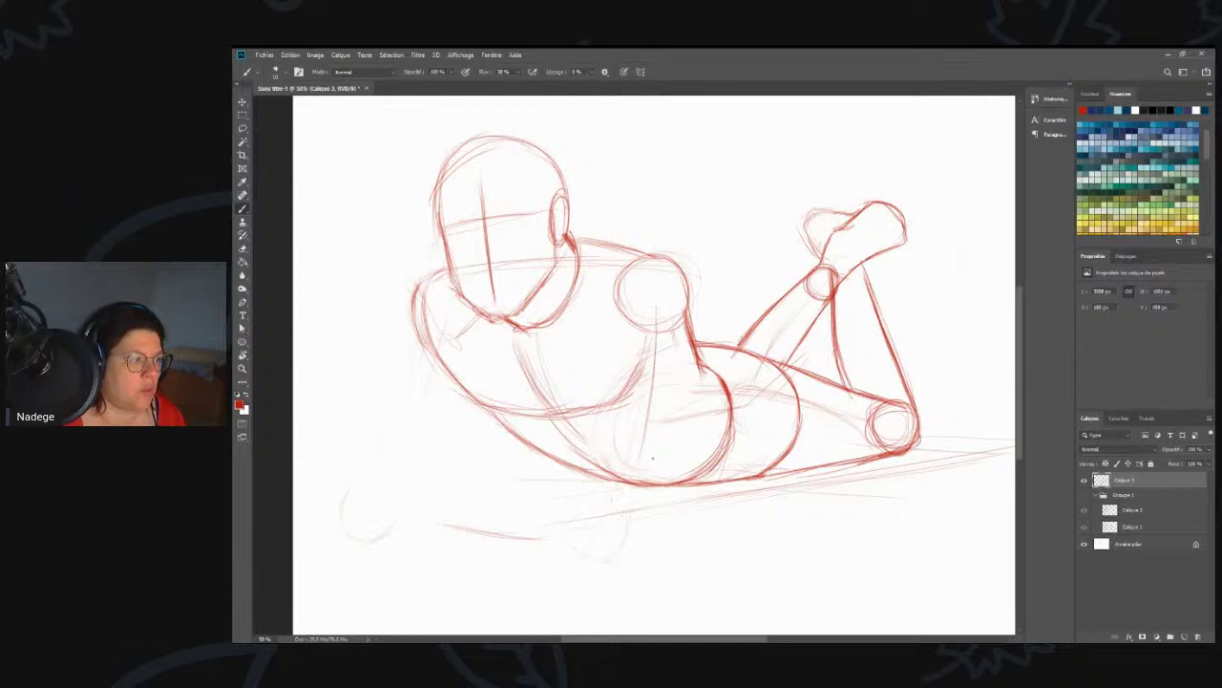
left_click_drag(666, 464, 663, 468)
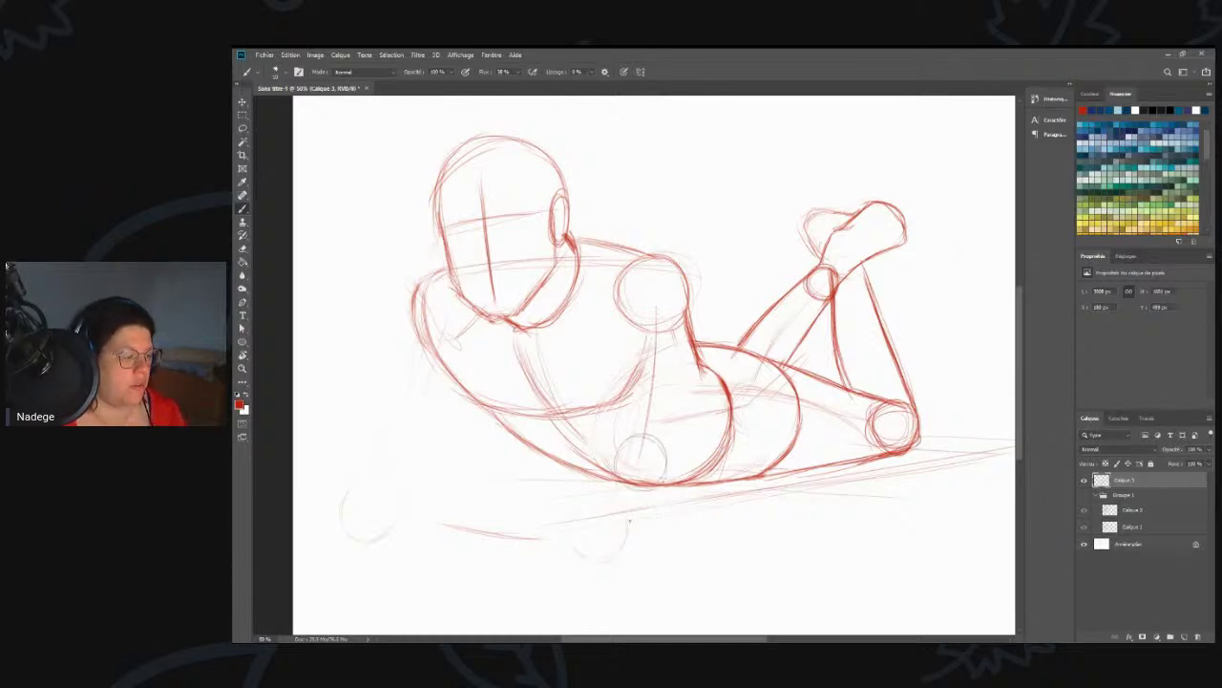
key("ctrl+z")
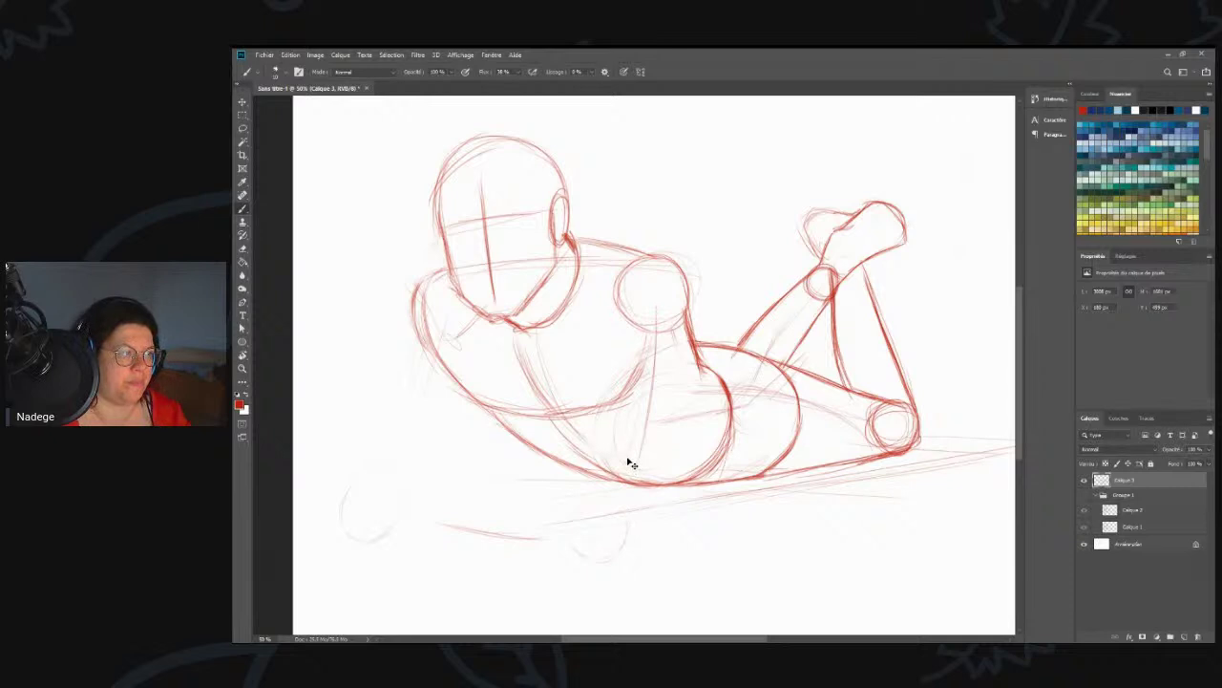
left_click_drag(655, 327, 642, 466)
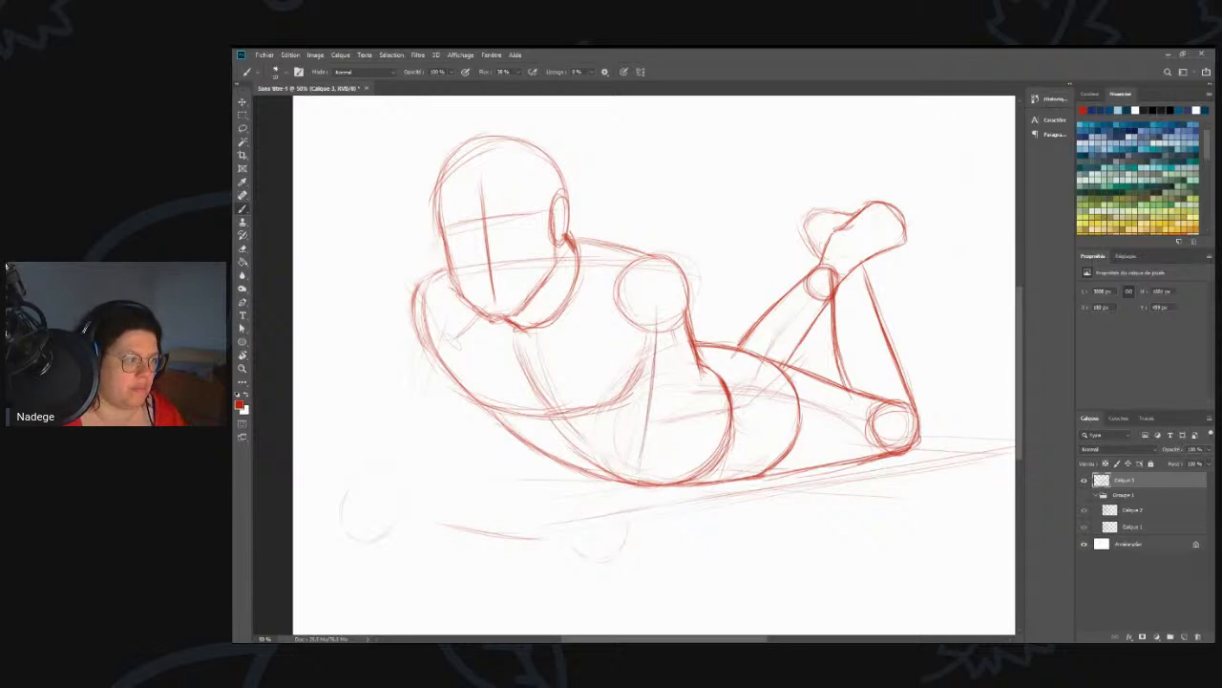
left_click_drag(625, 533, 641, 523)
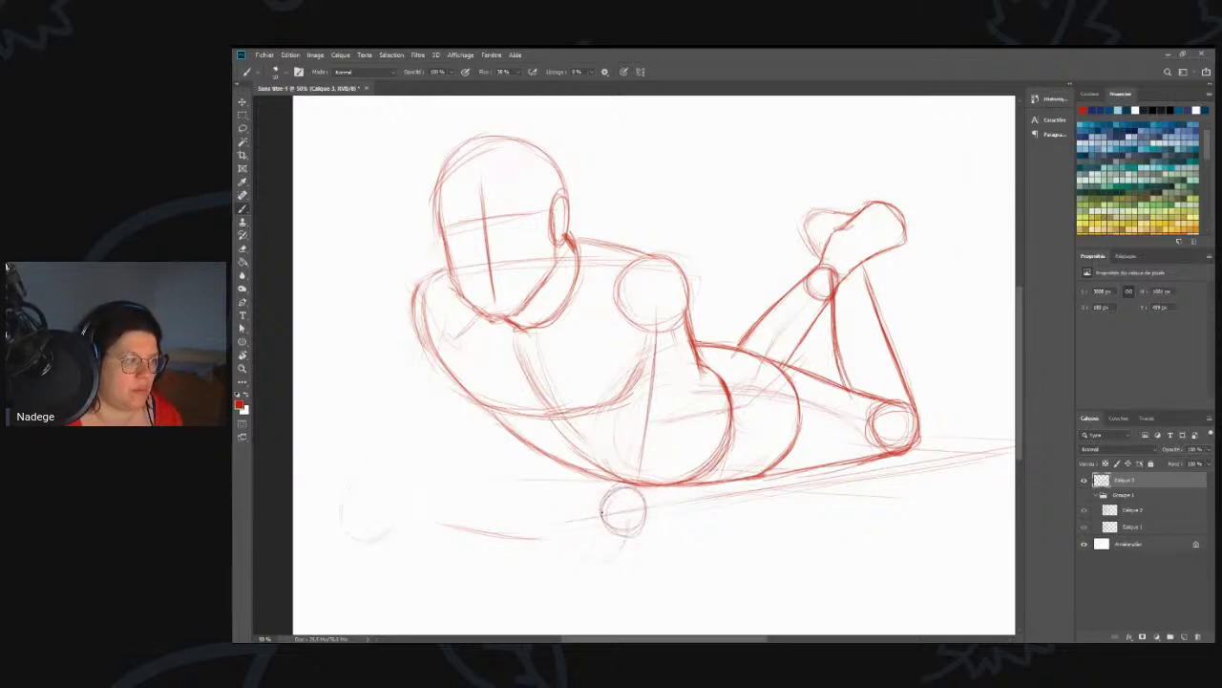
- Draw both sides of the near upper arm from shoulder to elbow and add a first forearm line toward the elbow
left_click_drag(683, 325, 657, 466)
left_click_drag(672, 401, 647, 508)
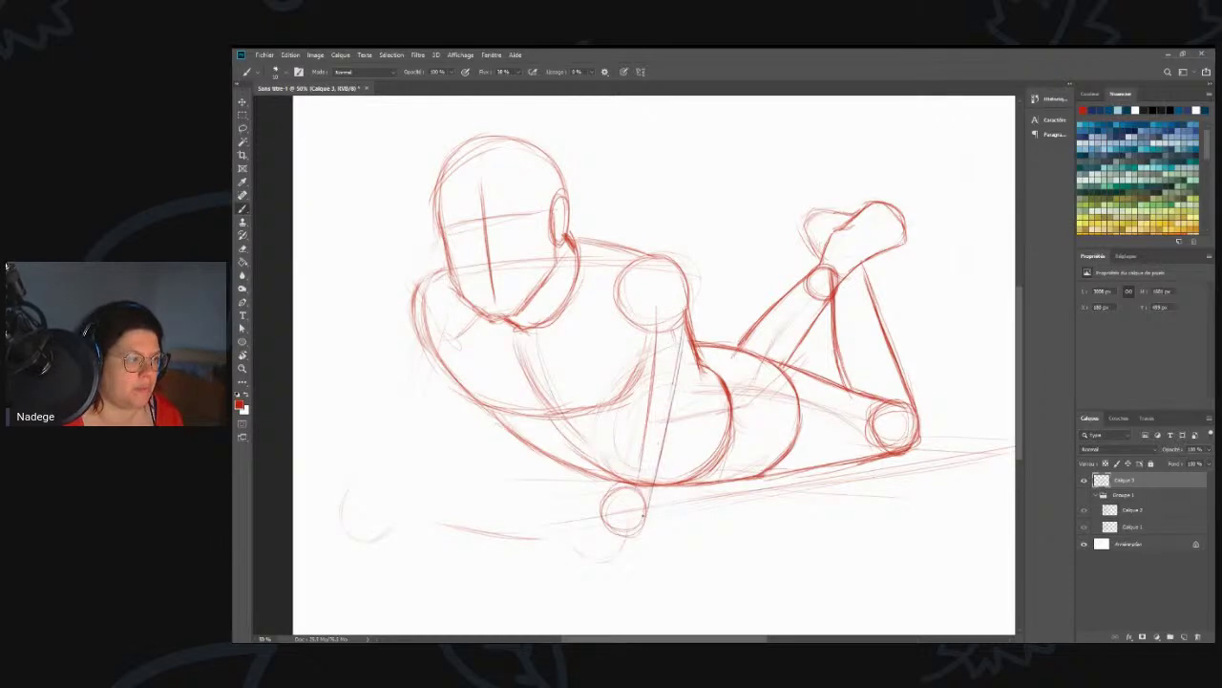
left_click_drag(677, 361, 659, 472)
left_click_drag(620, 311, 616, 405)
left_click_drag(617, 338, 611, 464)
left_click_drag(614, 382, 612, 456)
mouse_move(617, 311)
left_mouse_down()
mouse_move(610, 457)
mouse_move(570, 505)
mouse_move(613, 520)
left_mouse_up()
left_click_drag(520, 493, 608, 516)
- Erase the torso and center lines that show through the near upper arm
key("e")
left_click_drag(638, 364, 631, 464)
mouse_move(632, 393)
left_mouse_down()
mouse_move(630, 481)
mouse_move(621, 476)
left_mouse_up()
mouse_move(655, 348)
left_mouse_down()
mouse_move(642, 451)
mouse_move(635, 458)
mouse_move(631, 342)
mouse_move(612, 437)
left_mouse_up()
- Darken the near upper arm's front edge and redraw the elbow circle more firmly
key("b")
left_click_drag(618, 321, 606, 459)
left_click_drag(613, 378, 605, 481)
left_click_drag(614, 346, 605, 481)
left_click_drag(609, 405, 605, 462)
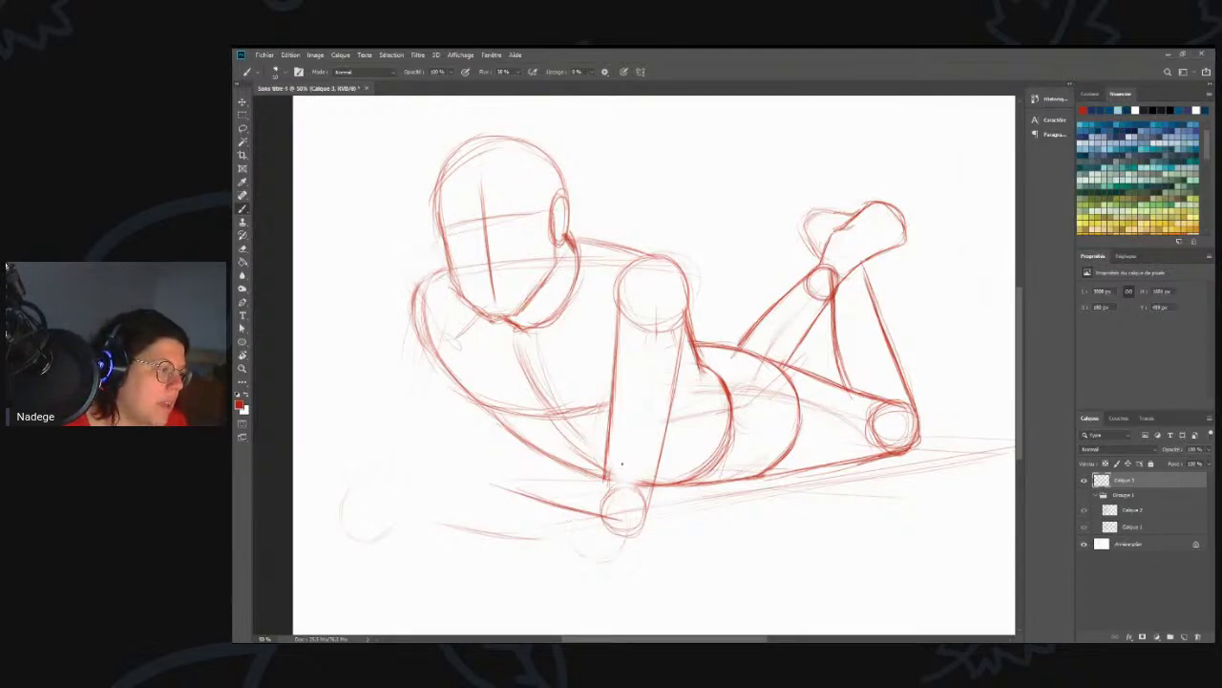
mouse_move(625, 487)
left_mouse_down()
mouse_move(619, 535)
mouse_move(642, 514)
mouse_move(609, 512)
left_mouse_up()
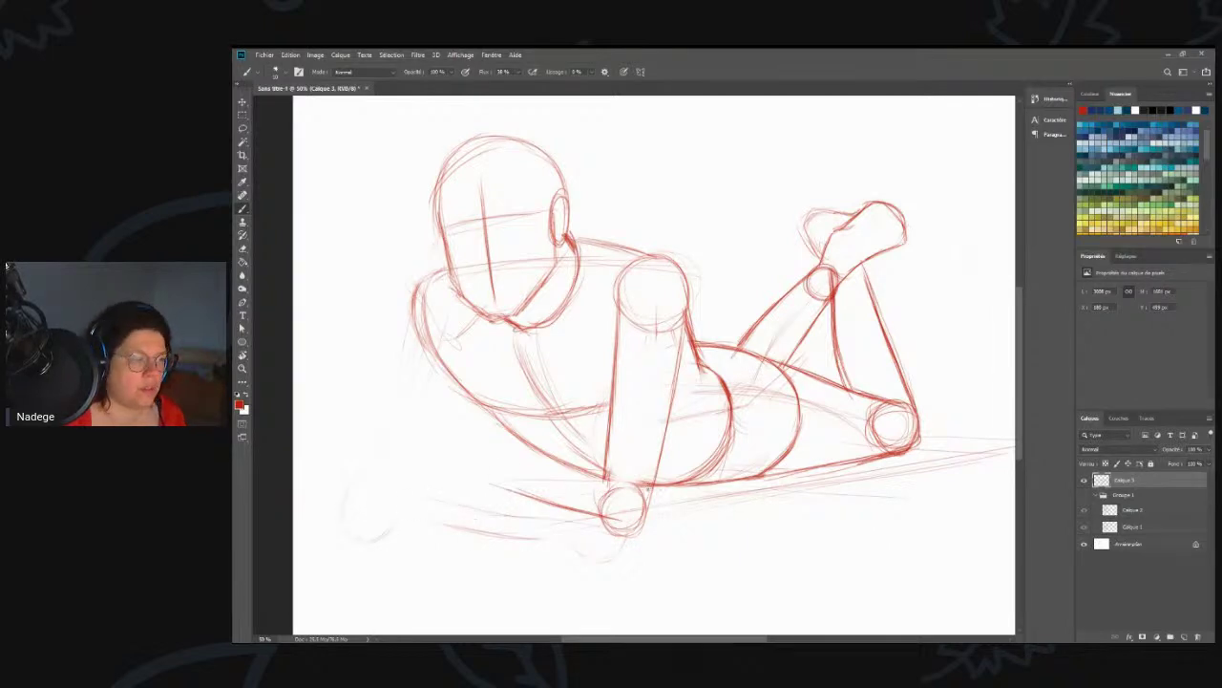
mouse_move(626, 485)
left_mouse_down()
mouse_move(612, 485)
mouse_move(601, 523)
left_mouse_up()
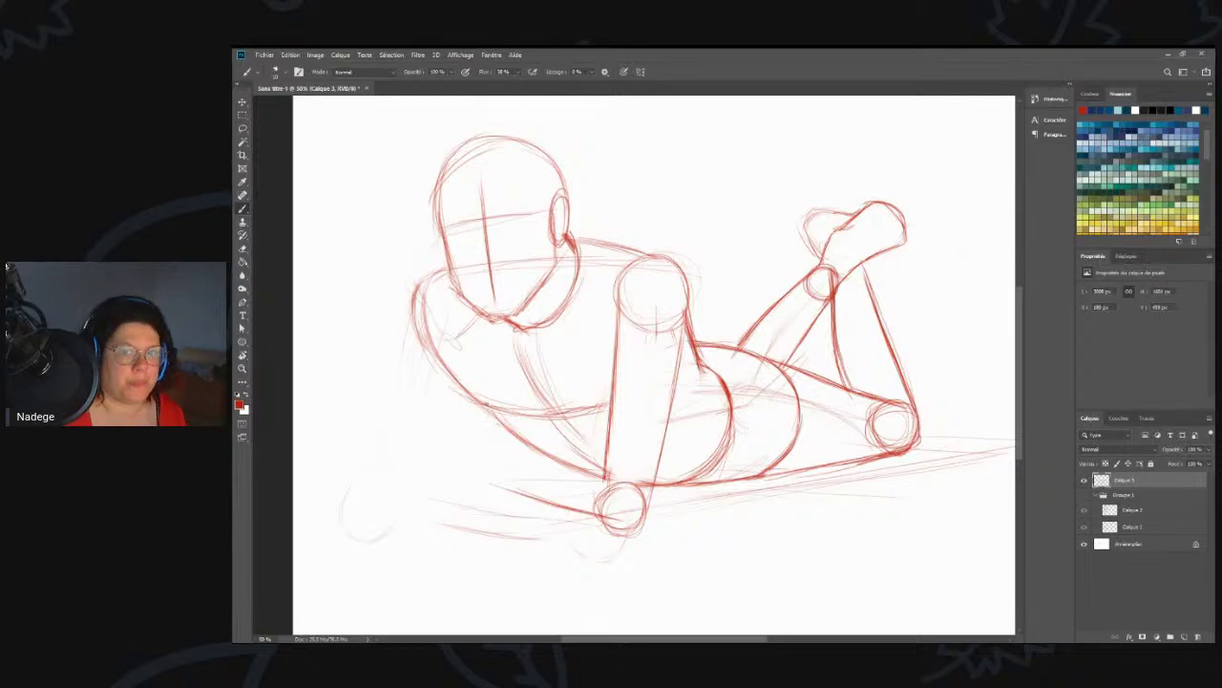
- Add a small far-shoulder circle and neck line beside the jaw, and draw the far arm down to an elbow circle
mouse_move(463, 317)
left_mouse_down()
mouse_move(437, 311)
mouse_move(468, 329)
mouse_move(448, 337)
mouse_move(473, 323)
mouse_move(420, 285)
mouse_move(439, 233)
mouse_move(422, 303)
mouse_move(472, 326)
left_mouse_up()
left_click_drag(434, 244, 443, 232)
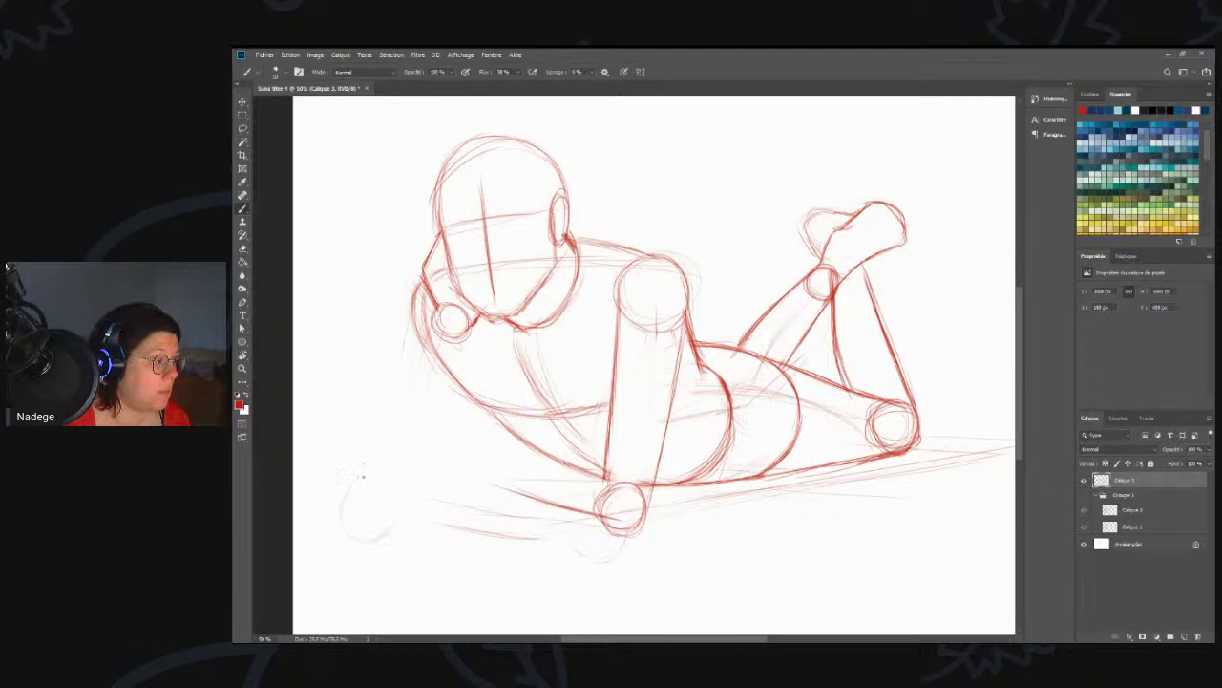
mouse_move(359, 487)
left_mouse_down()
mouse_move(368, 520)
mouse_move(385, 478)
mouse_move(401, 482)
mouse_move(363, 510)
left_mouse_up()
left_click_drag(463, 341, 395, 512)
left_click_drag(426, 460, 454, 373)
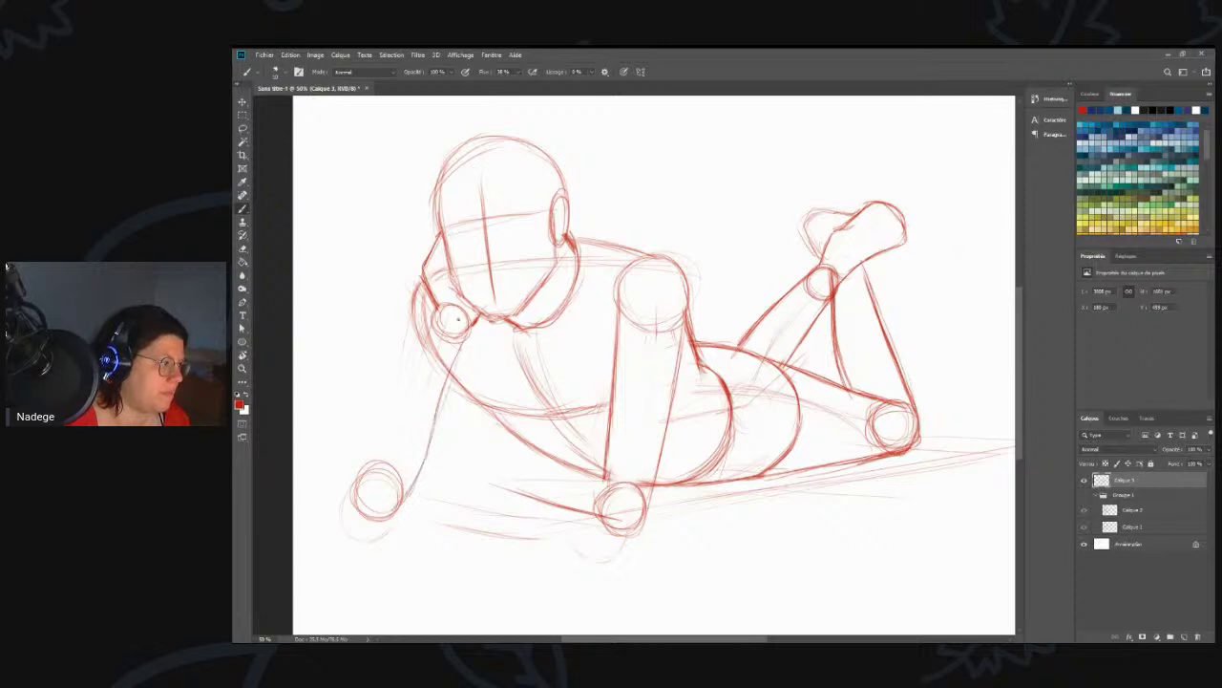
mouse_move(431, 307)
left_mouse_down()
mouse_move(361, 478)
mouse_move(437, 325)
mouse_move(356, 487)
left_mouse_up()
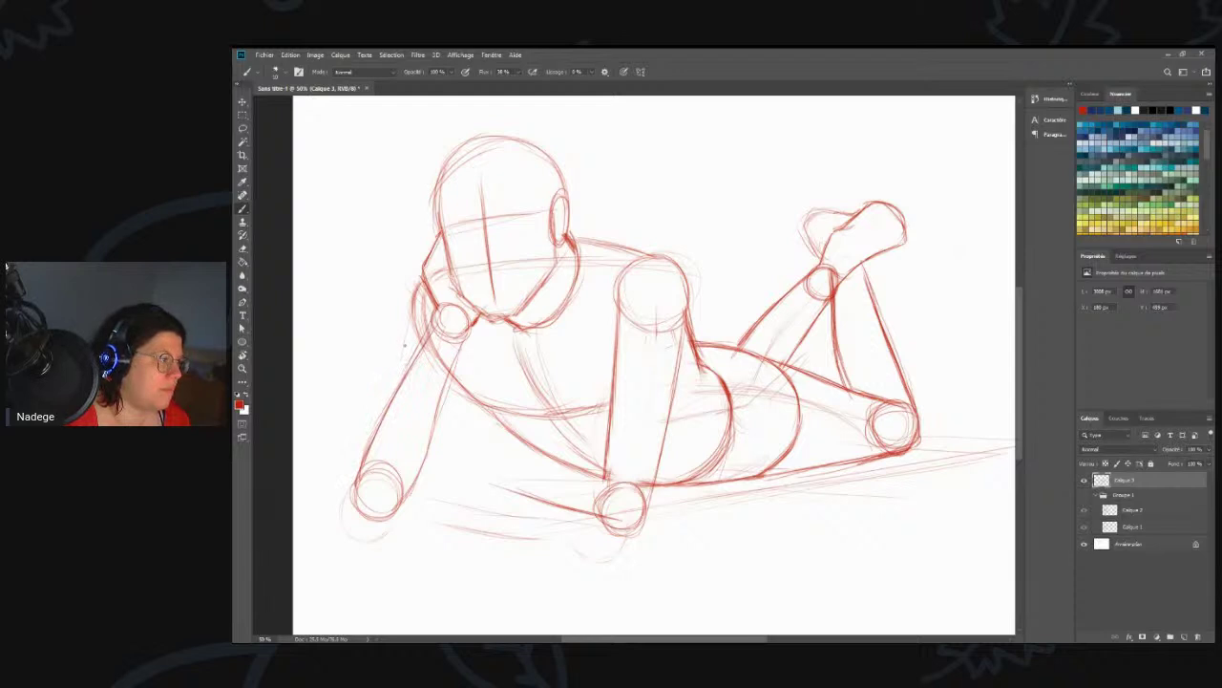
- Widen the far arm's outer edge up to the shoulder, and reinforce its inner edge and the underside of its elbow
left_click_drag(413, 301, 374, 420)
left_click_drag(401, 346, 369, 450)
left_click_drag(426, 285, 380, 407)
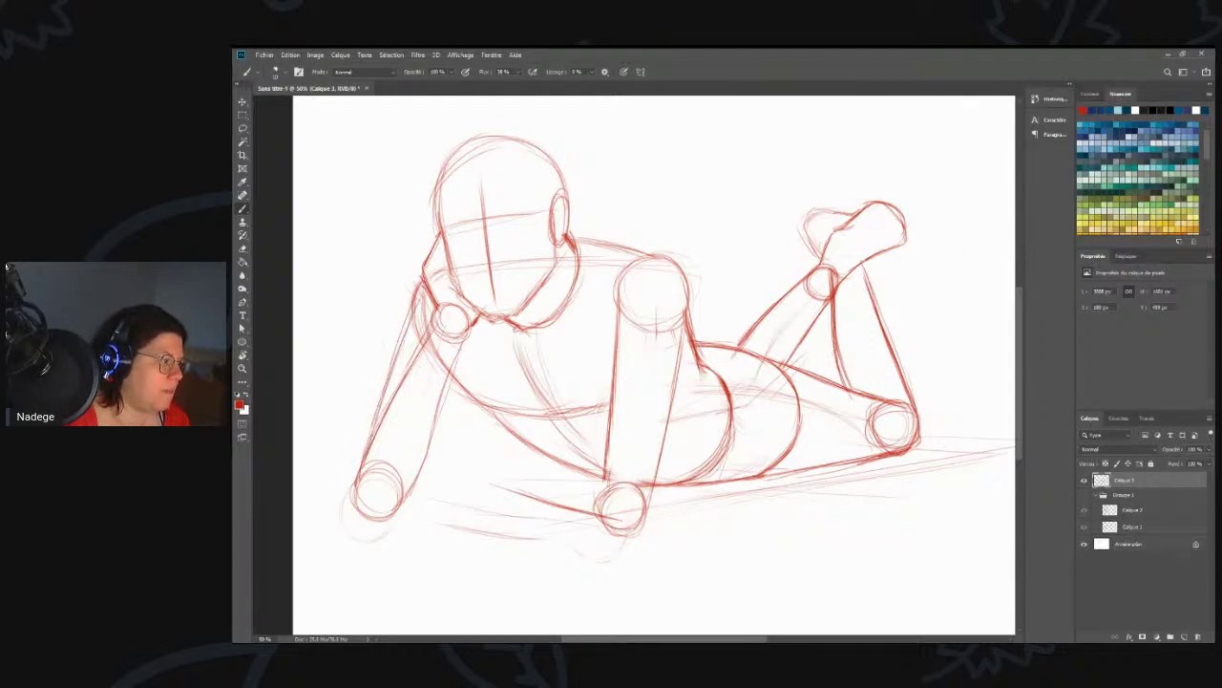
left_click_drag(456, 382, 429, 447)
left_click_drag(449, 403, 441, 419)
left_click_drag(409, 307, 384, 388)
mouse_move(397, 344)
left_mouse_down()
mouse_move(373, 416)
mouse_move(426, 451)
mouse_move(399, 510)
mouse_move(368, 521)
mouse_move(355, 504)
mouse_move(374, 449)
mouse_move(357, 512)
mouse_move(398, 512)
left_mouse_up()
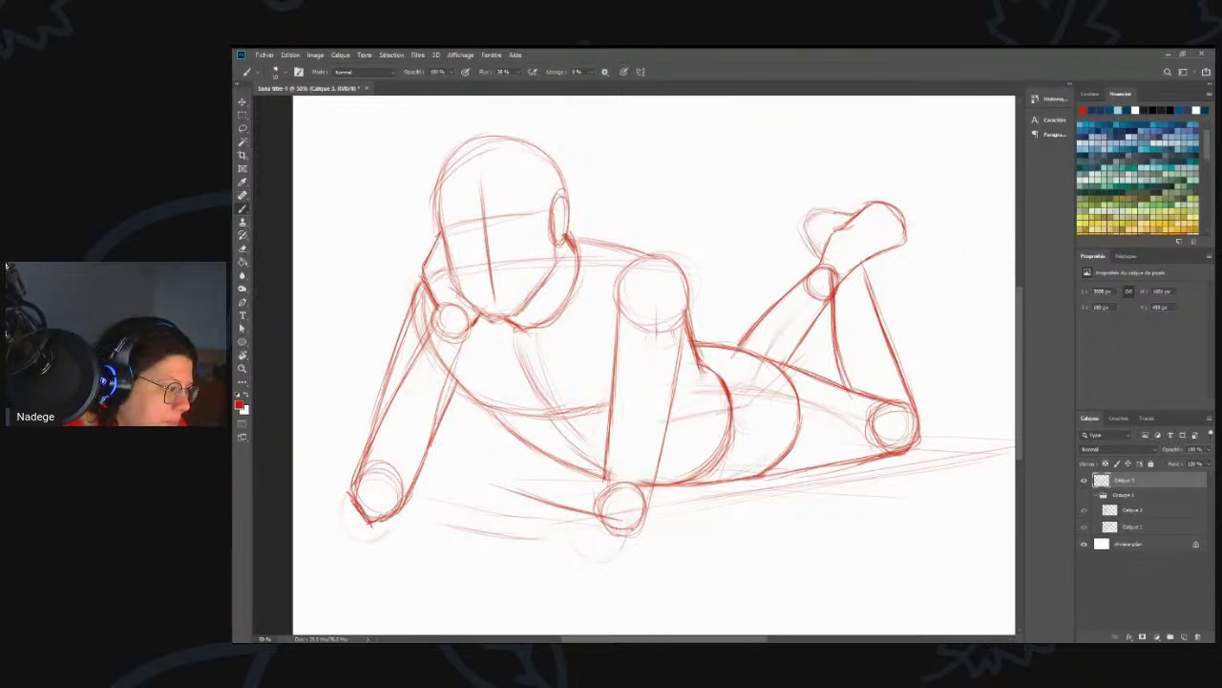
- Draw the near forearm along the ground from the elbow, with tapering edges and a wrist circle at its end
mouse_move(600, 534)
left_mouse_down()
mouse_move(464, 500)
mouse_move(626, 537)
left_mouse_up()
mouse_move(598, 477)
left_mouse_down()
mouse_move(472, 468)
mouse_move(473, 493)
mouse_move(449, 466)
mouse_move(479, 477)
mouse_move(443, 484)
mouse_move(595, 472)
left_mouse_up()
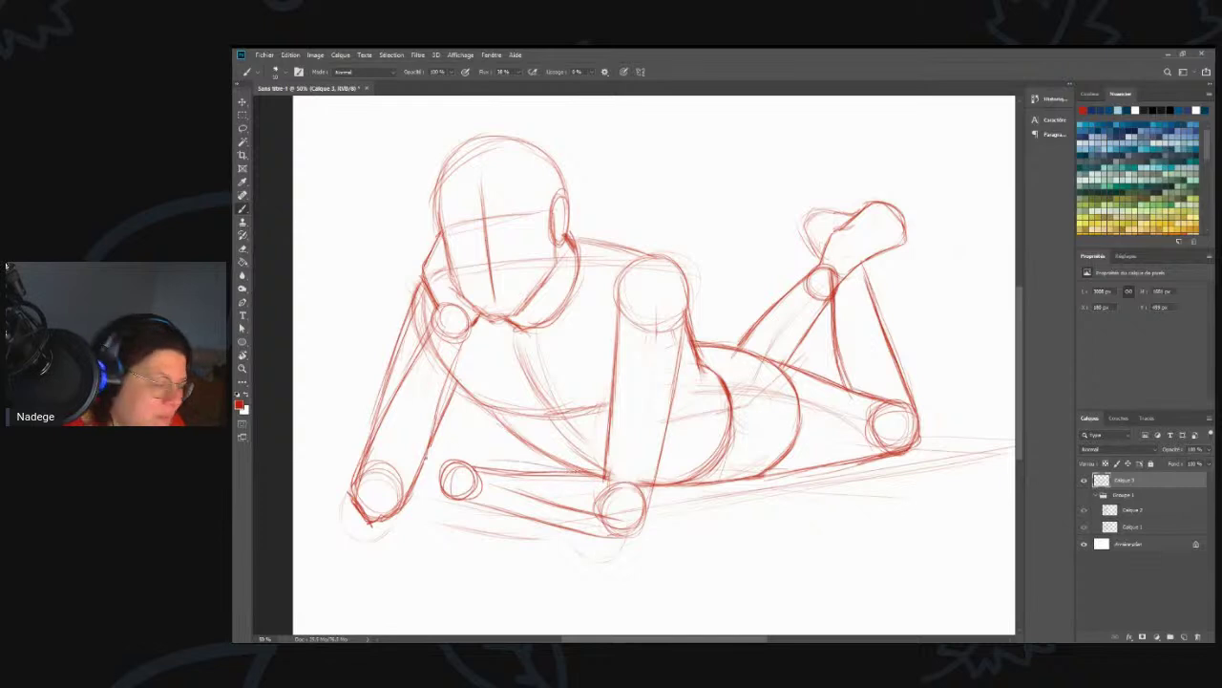
- Connect the far arm to the near wrist with short angular lines, and reinforce the near forearm's upper and lower edges
mouse_move(470, 466)
left_mouse_down()
mouse_move(451, 440)
mouse_move(431, 443)
mouse_move(458, 459)
mouse_move(426, 494)
mouse_move(412, 483)
mouse_move(453, 495)
left_mouse_up()
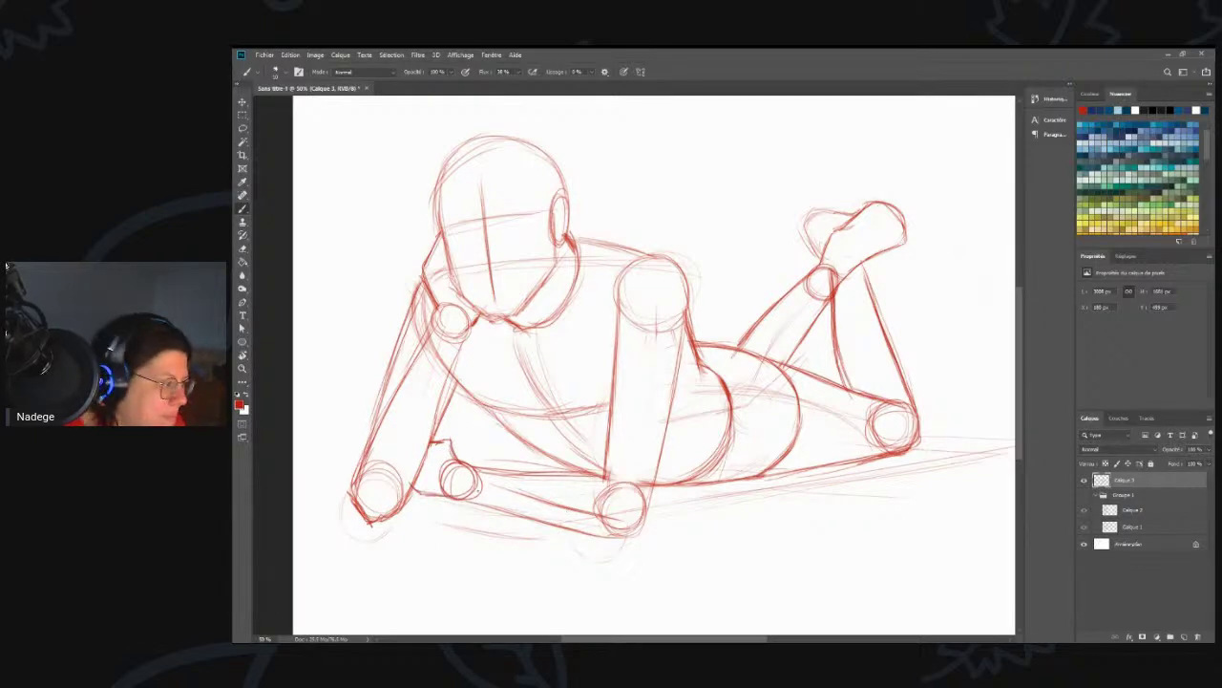
left_click_drag(485, 471, 558, 475)
mouse_move(554, 524)
left_mouse_down()
mouse_move(611, 533)
mouse_move(643, 517)
left_mouse_up()
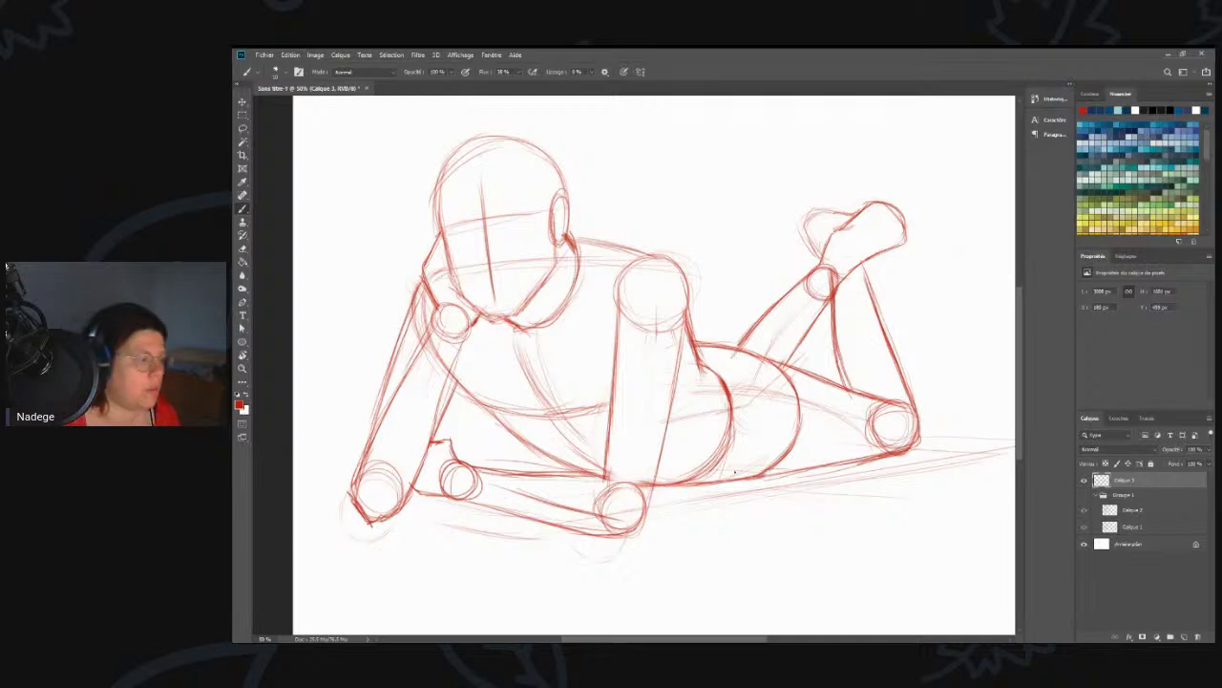
- Erase the near elbow's circle and overlapping lines, and redraw the forearm's outline as one continuous curve around the elbow
key("e")
mouse_move(646, 471)
left_mouse_down()
mouse_move(592, 530)
mouse_move(617, 544)
mouse_move(516, 508)
mouse_move(538, 516)
left_mouse_up()
mouse_move(600, 479)
left_mouse_down()
mouse_move(491, 468)
mouse_move(457, 450)
mouse_move(461, 460)
mouse_move(453, 436)
mouse_move(494, 462)
mouse_move(615, 475)
left_mouse_up()
key("b")
mouse_move(452, 496)
left_mouse_down()
mouse_move(613, 523)
mouse_move(649, 508)
mouse_move(650, 487)
left_mouse_up()
- Erase the far elbow's outline and redraw it higher and rounder, reworking the upper arm's outer edge and softening the near elbow
key("e")
mouse_move(368, 458)
left_mouse_down()
mouse_move(363, 506)
mouse_move(382, 527)
mouse_move(382, 471)
mouse_move(373, 497)
mouse_move(406, 458)
mouse_move(361, 473)
mouse_move(368, 500)
mouse_move(412, 491)
mouse_move(389, 506)
mouse_move(360, 460)
left_mouse_up()
key("b")
left_click_drag(366, 495, 386, 506)
left_click_drag(369, 454, 361, 473)
left_click_drag(391, 392, 357, 470)
left_click_drag(366, 411, 350, 454)
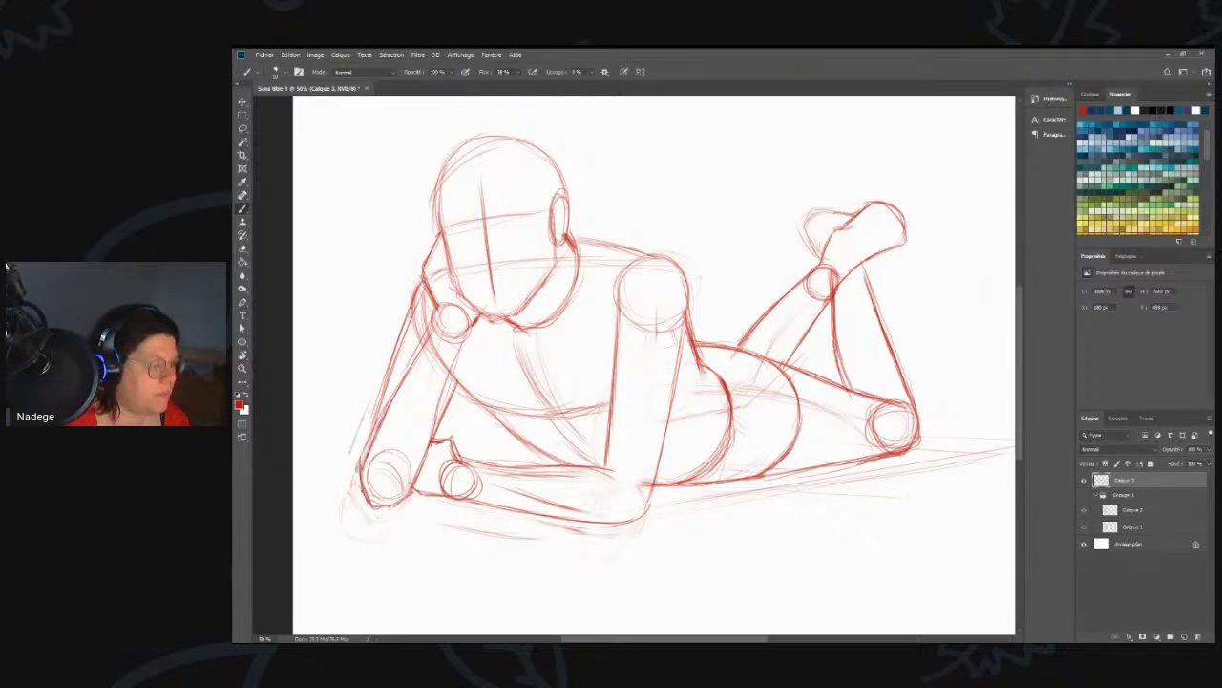
left_click_drag(657, 506, 630, 520)
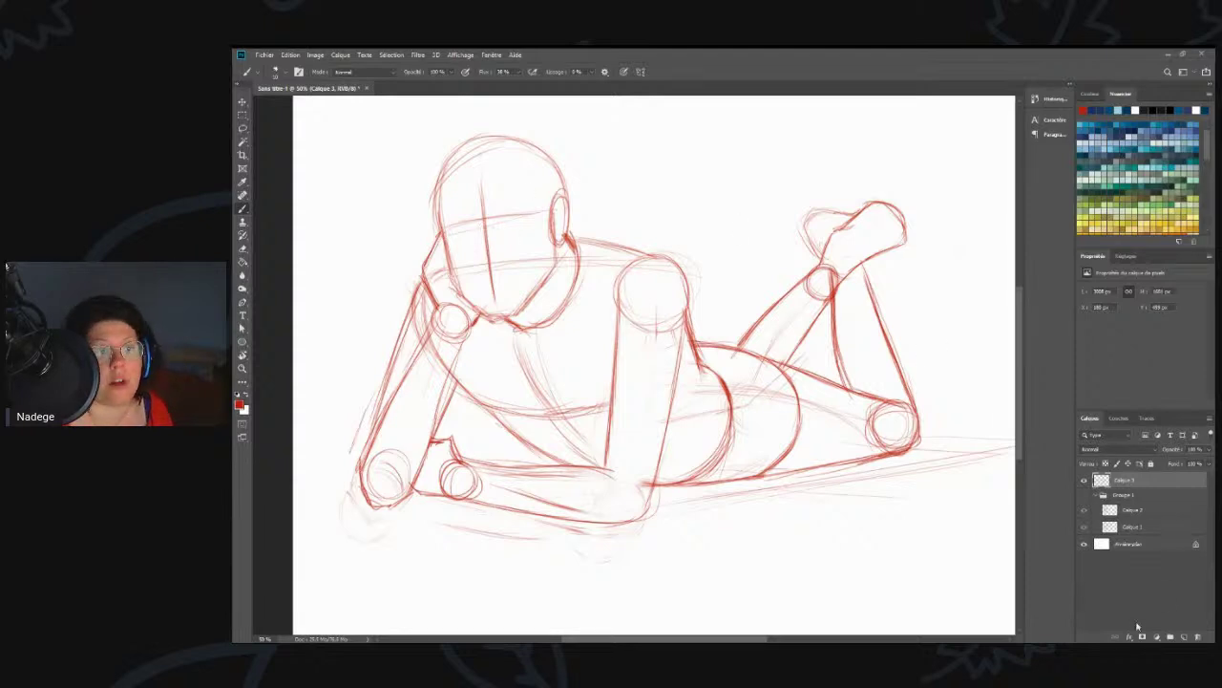
- Lower the red construction layer's opacity to 50% and add a new layer above it
left_click(1203, 449)
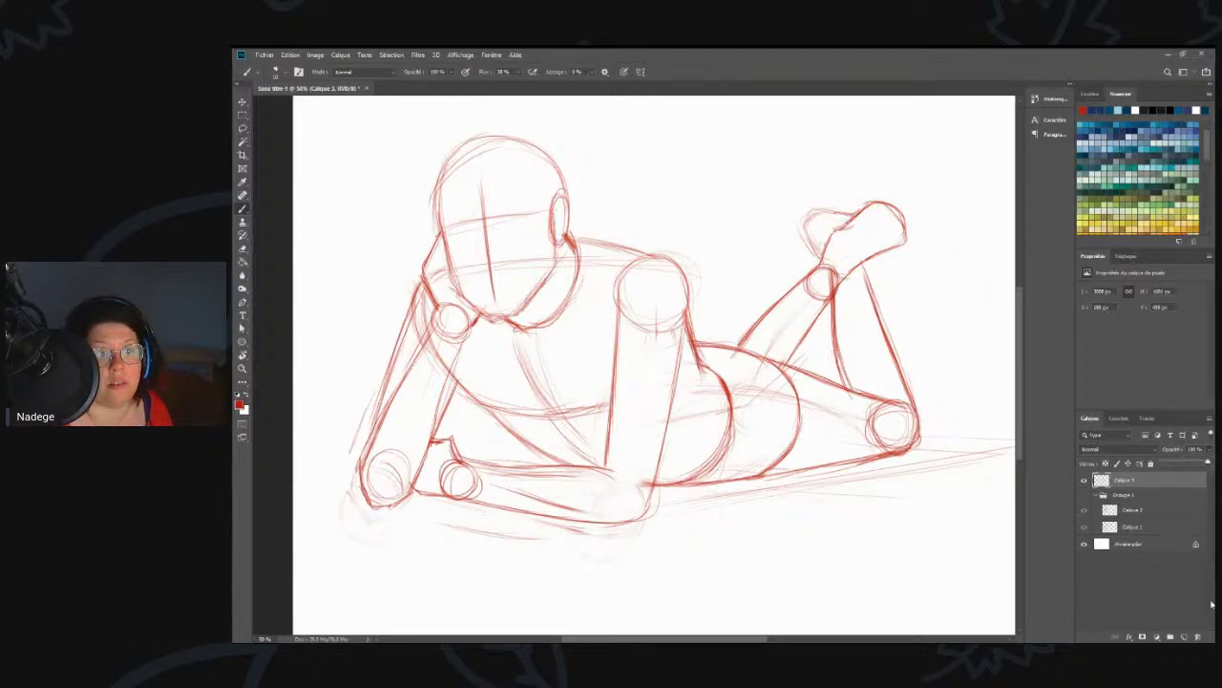
left_click_drag(1207, 463, 1184, 463)
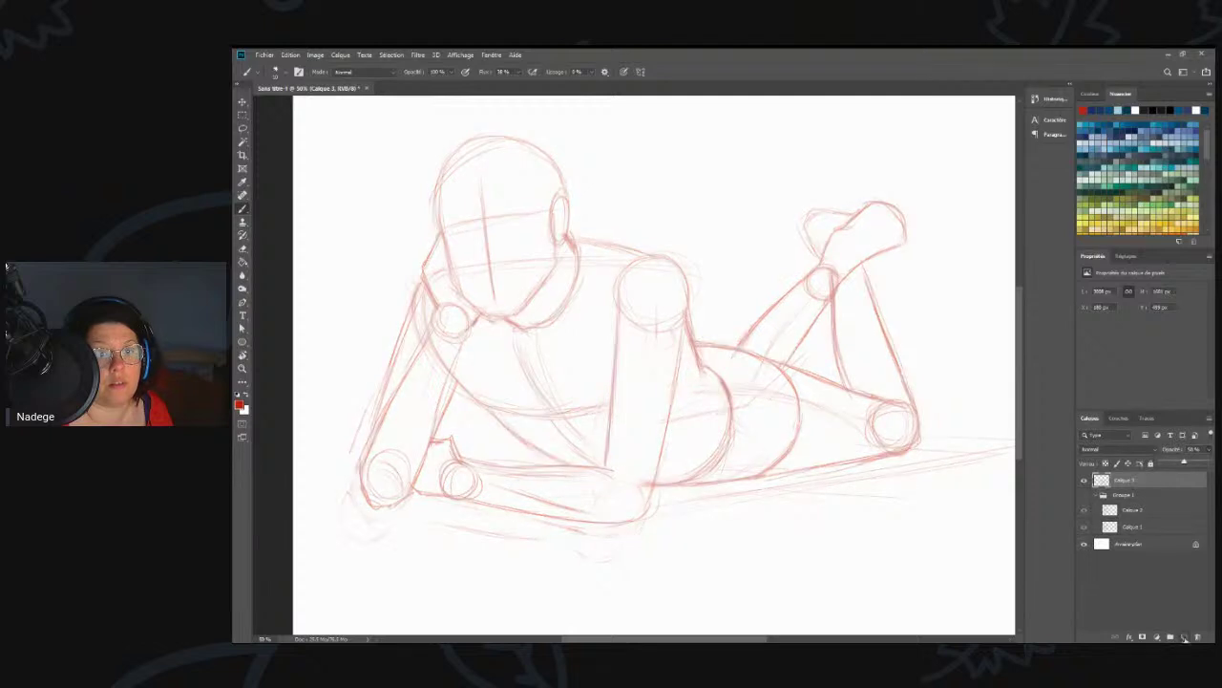
left_click(1184, 637)
- Choose dark blue as the brush colour and draw the near eye's arched upper lid and short lower lid
key("z")
left_click(477, 191)
left_click(475, 192)
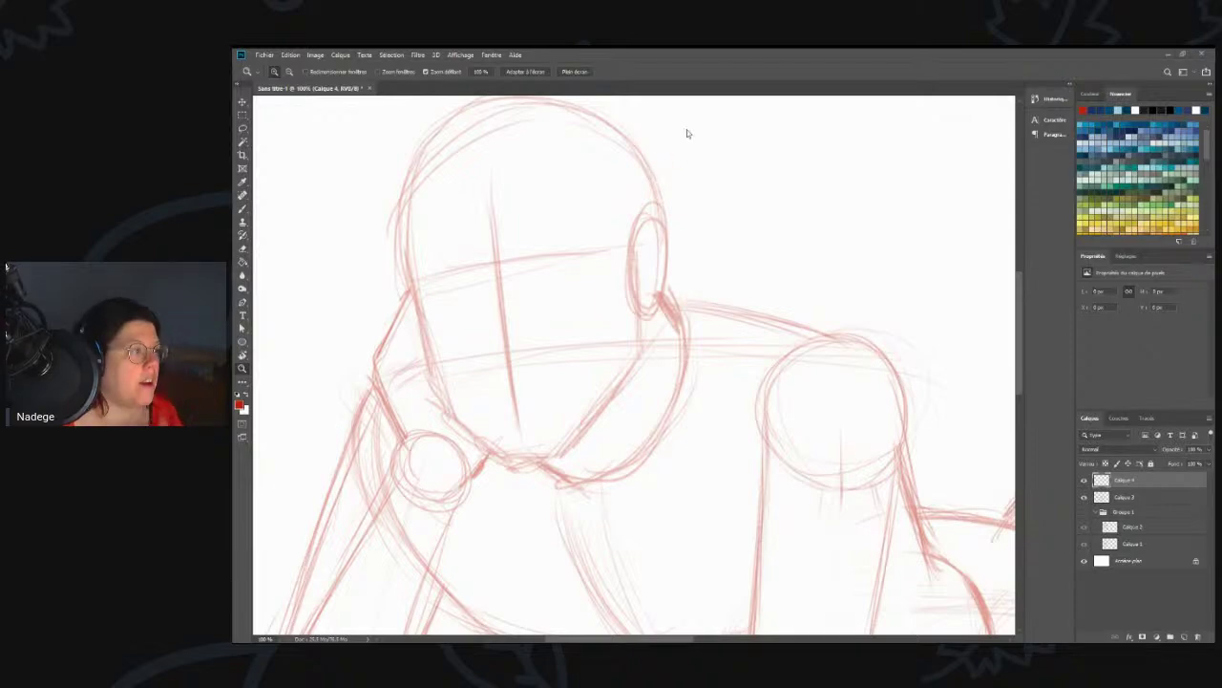
left_click(501, 272)
key("b")
left_click_drag(663, 346, 723, 415)
left_click(1098, 107)
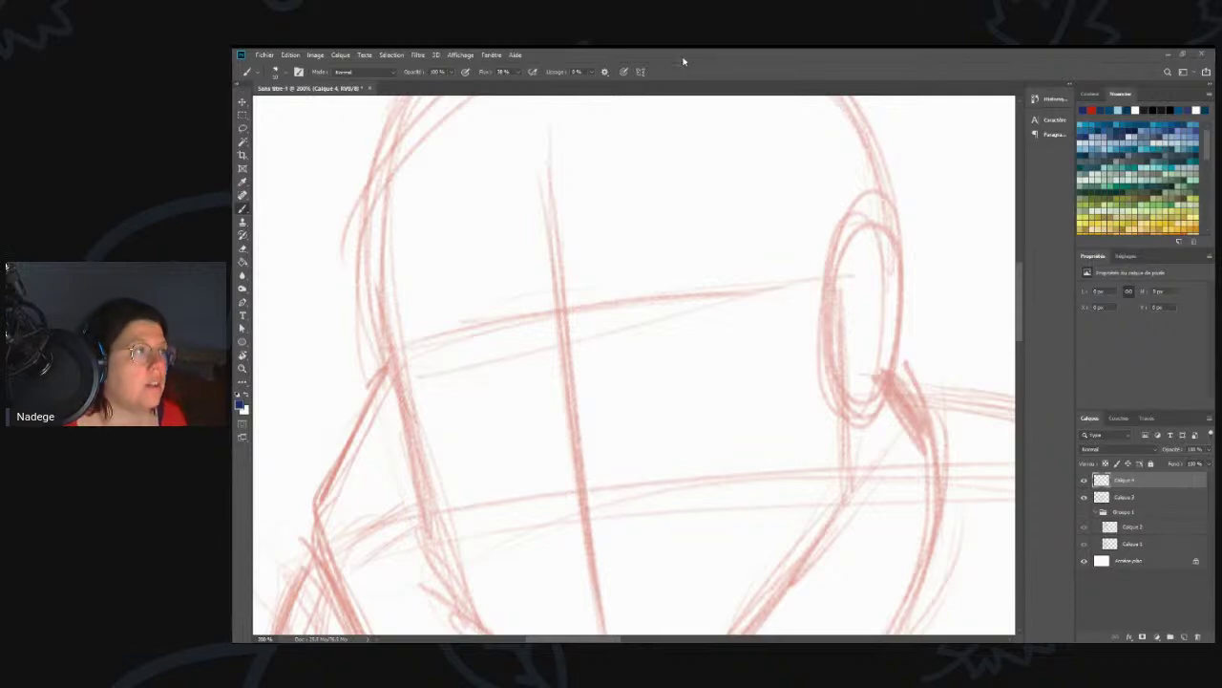
mouse_move(616, 310)
left_mouse_down()
mouse_move(647, 272)
mouse_move(613, 318)
mouse_move(680, 258)
mouse_move(643, 275)
mouse_move(723, 279)
mouse_move(752, 296)
mouse_move(743, 284)
mouse_move(752, 321)
left_mouse_up()
mouse_move(679, 270)
left_mouse_down()
mouse_move(626, 291)
mouse_move(691, 276)
mouse_move(740, 281)
mouse_move(753, 321)
mouse_move(684, 258)
mouse_move(613, 319)
mouse_move(705, 260)
mouse_move(618, 296)
left_mouse_up()
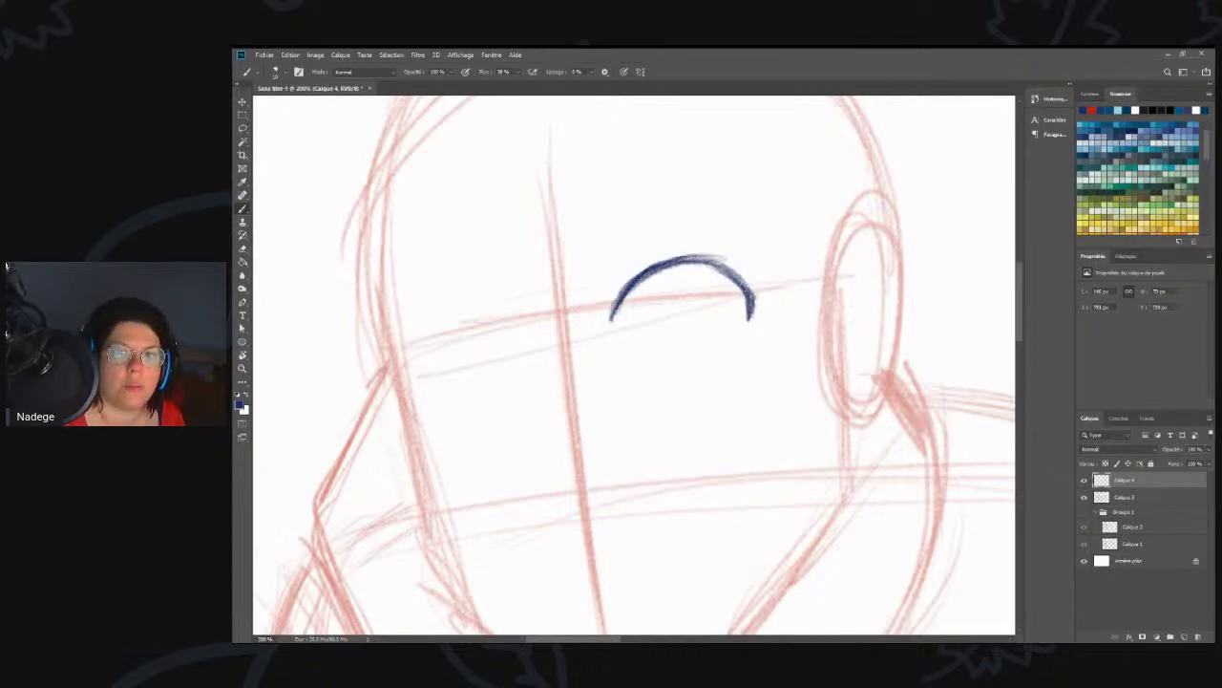
left_click_drag(679, 272, 611, 329)
mouse_move(743, 337)
left_mouse_down()
mouse_move(720, 354)
mouse_move(649, 363)
mouse_move(735, 347)
mouse_move(635, 366)
left_mouse_up()
- Draw the far eye's upper and lower lids, and add thin crease lines above both eyes
mouse_move(520, 334)
left_mouse_down()
mouse_move(457, 296)
mouse_move(420, 343)
mouse_move(473, 294)
mouse_move(514, 325)
mouse_move(449, 300)
mouse_move(420, 355)
mouse_move(464, 296)
mouse_move(507, 319)
mouse_move(420, 367)
mouse_move(501, 387)
mouse_move(455, 392)
mouse_move(499, 384)
left_mouse_up()
mouse_move(516, 331)
left_mouse_down()
mouse_move(468, 305)
mouse_move(425, 341)
left_mouse_up()
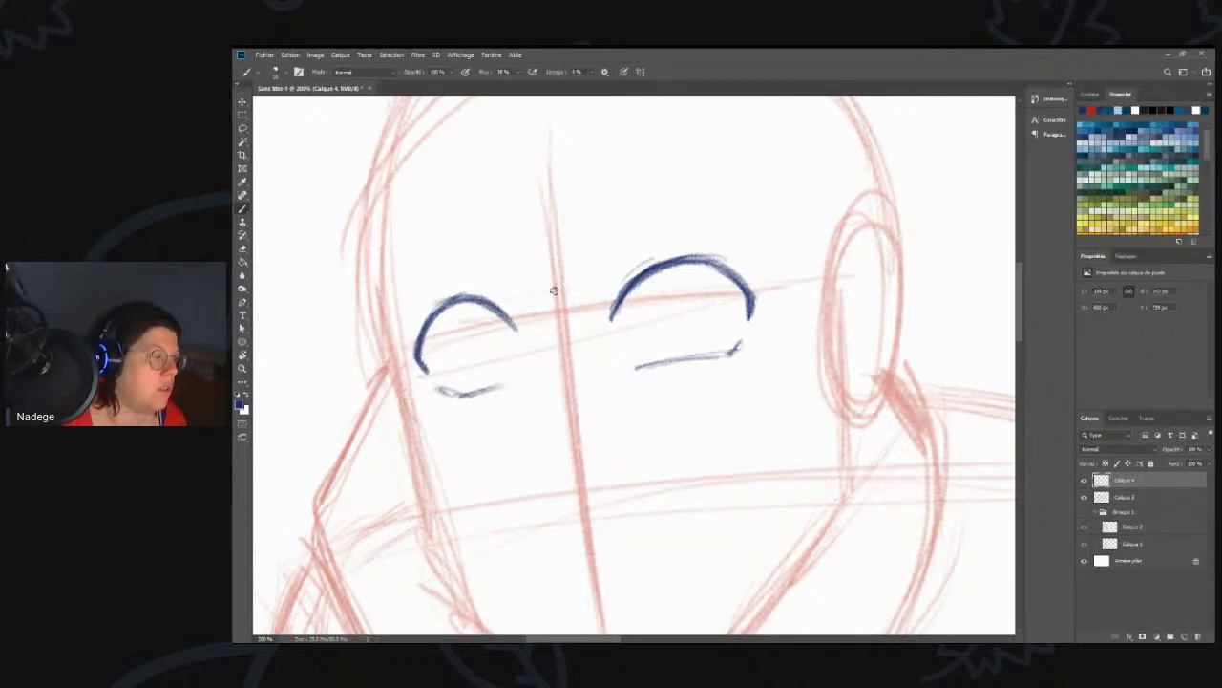
mouse_move(608, 297)
left_mouse_down()
mouse_move(685, 251)
mouse_move(617, 280)
left_mouse_up()
mouse_move(495, 300)
left_mouse_down()
mouse_move(462, 287)
mouse_move(416, 325)
mouse_move(417, 368)
left_mouse_up()
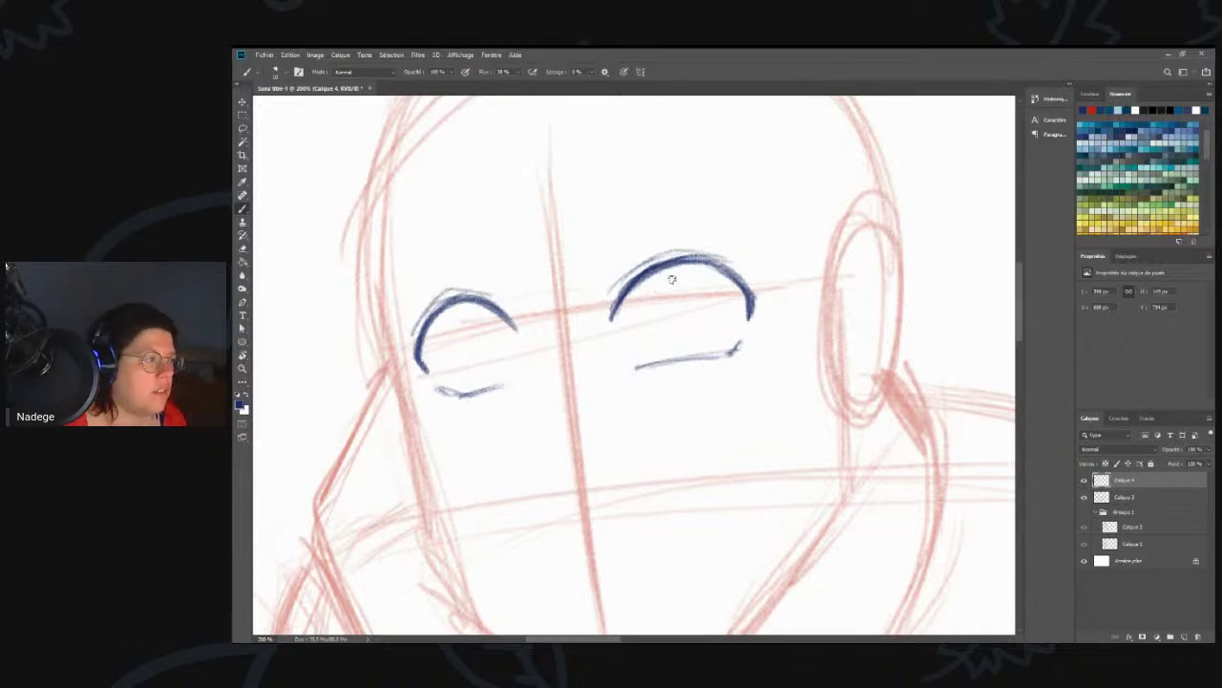
- Draw an oval iris in each eye, with a hatched pupil and a small round highlight
mouse_move(684, 262)
left_mouse_down()
mouse_move(660, 295)
mouse_move(680, 350)
mouse_move(730, 328)
mouse_move(688, 334)
mouse_move(668, 303)
mouse_move(667, 344)
left_mouse_up()
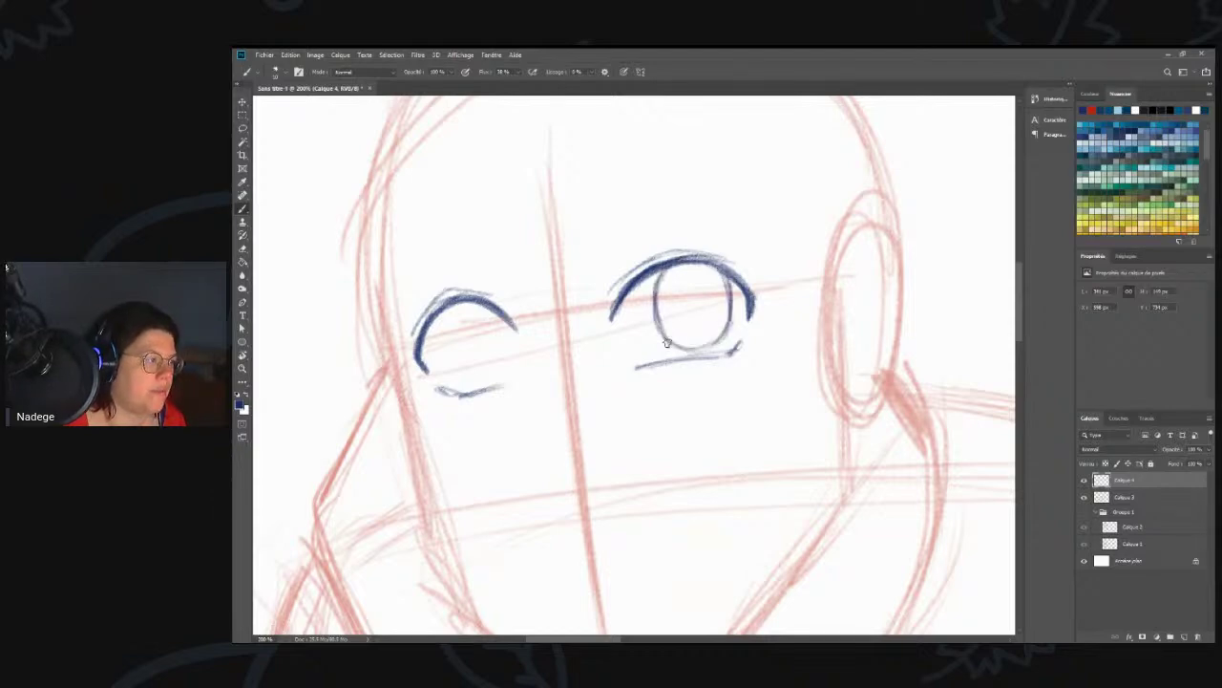
mouse_move(464, 315)
left_mouse_down()
mouse_move(473, 343)
mouse_move(460, 375)
mouse_move(486, 328)
mouse_move(507, 338)
mouse_move(492, 314)
mouse_move(478, 388)
mouse_move(487, 363)
mouse_move(453, 292)
mouse_move(467, 384)
left_mouse_up()
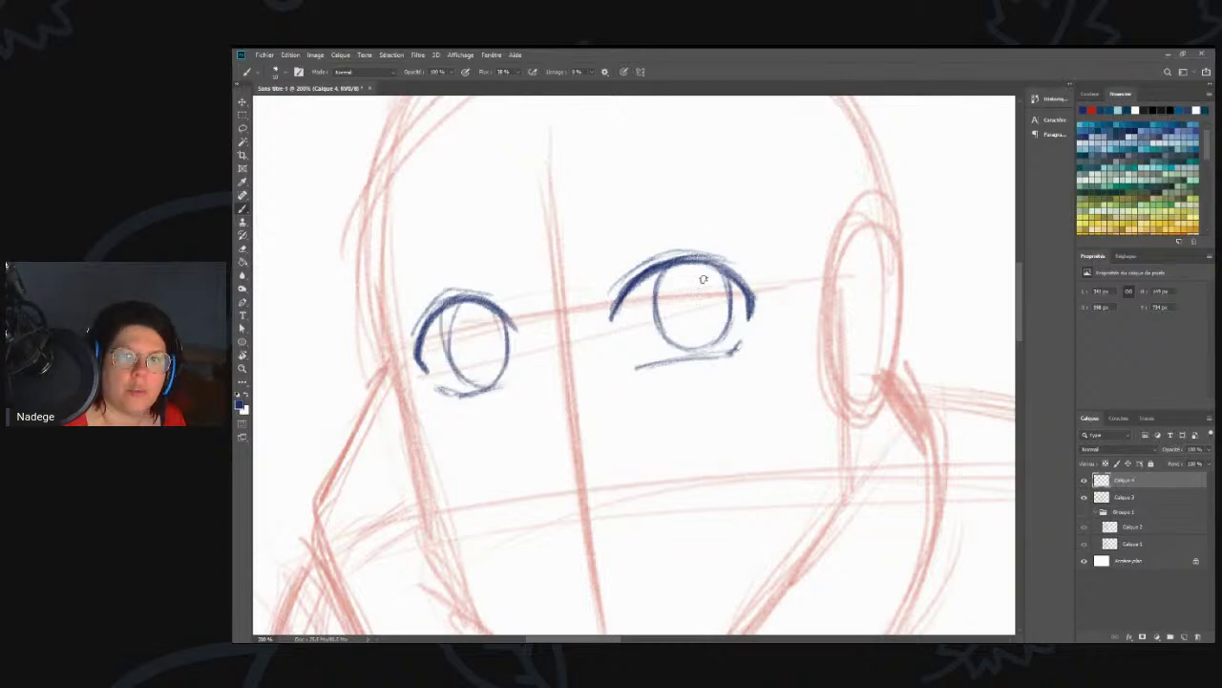
mouse_move(716, 286)
left_mouse_down()
mouse_move(696, 321)
mouse_move(683, 315)
mouse_move(697, 303)
mouse_move(702, 320)
mouse_move(696, 285)
mouse_move(679, 307)
mouse_move(711, 344)
left_mouse_up()
mouse_move(501, 320)
left_mouse_down()
mouse_move(469, 353)
mouse_move(492, 333)
mouse_move(468, 346)
mouse_move(473, 333)
mouse_move(482, 355)
mouse_move(453, 364)
mouse_move(449, 332)
mouse_move(487, 389)
left_mouse_up()
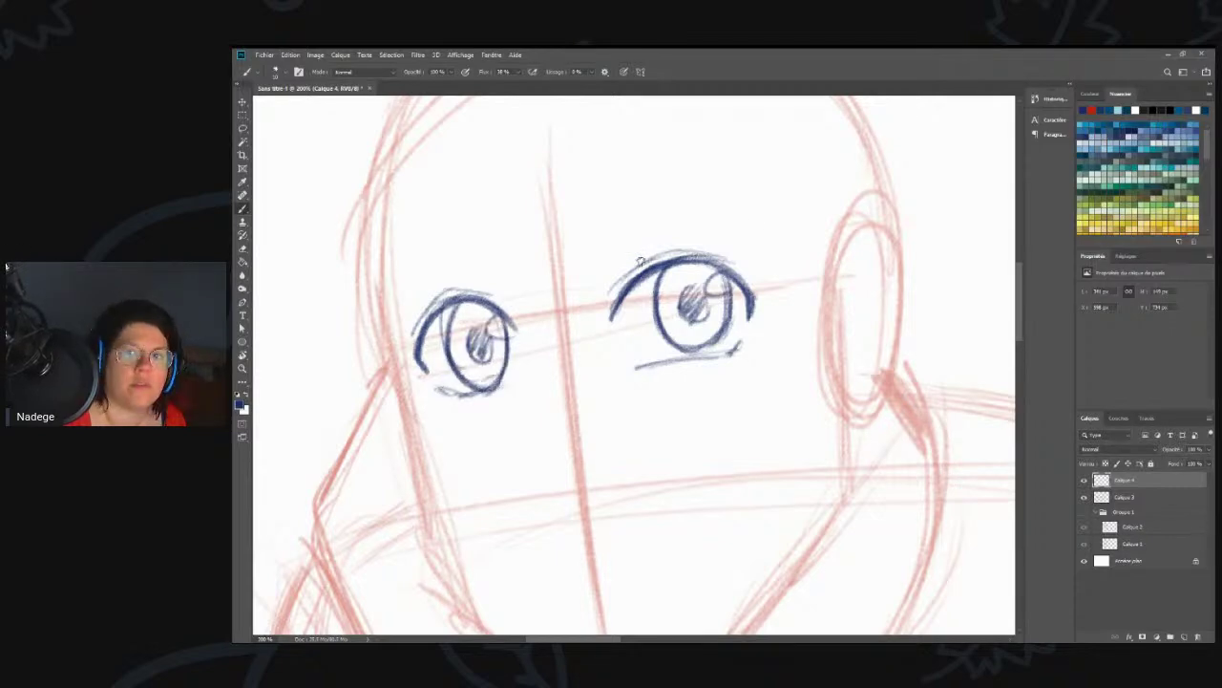
- Draw both angled eyebrows, with a short line running down from the far brow's inner end
mouse_move(585, 259)
left_mouse_down()
mouse_move(727, 194)
mouse_move(761, 208)
left_mouse_up()
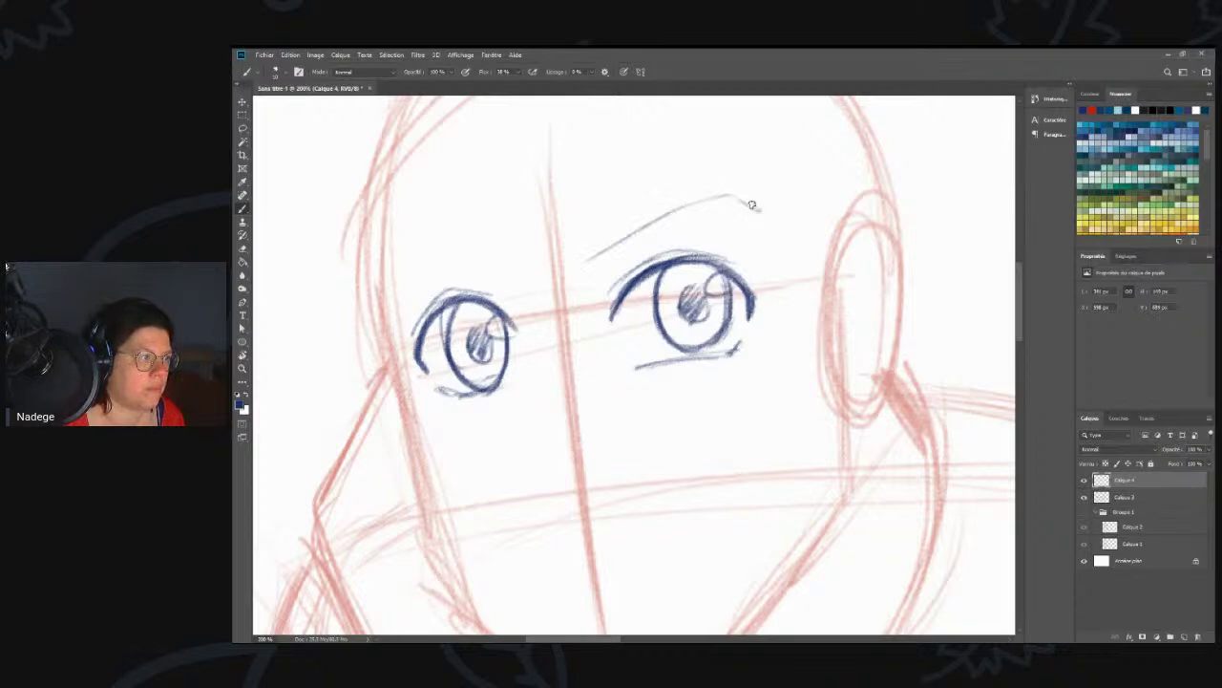
mouse_move(585, 260)
left_mouse_down()
mouse_move(609, 229)
mouse_move(706, 191)
mouse_move(757, 206)
left_mouse_up()
mouse_move(383, 298)
left_mouse_down()
mouse_move(421, 265)
mouse_move(506, 272)
mouse_move(382, 291)
left_mouse_up()
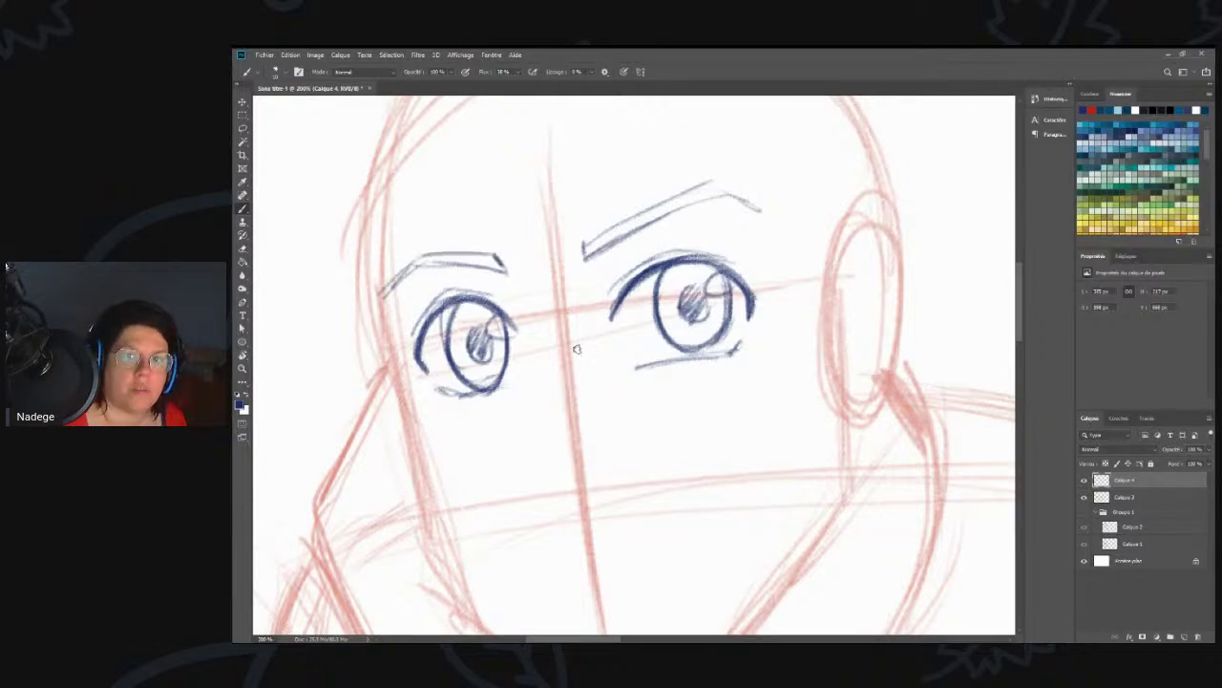
left_click_drag(503, 277, 523, 311)
- Draw the nose with its profile line, a small nostril mark and hatched shading along the bridge
mouse_move(537, 384)
left_mouse_down()
mouse_move(518, 452)
mouse_move(548, 479)
mouse_move(517, 456)
mouse_move(543, 474)
mouse_move(521, 441)
mouse_move(548, 426)
mouse_move(531, 418)
left_mouse_up()
mouse_move(556, 466)
left_mouse_down()
mouse_move(566, 348)
mouse_move(583, 376)
mouse_move(610, 383)
left_mouse_up()
left_click_drag(548, 295, 535, 390)
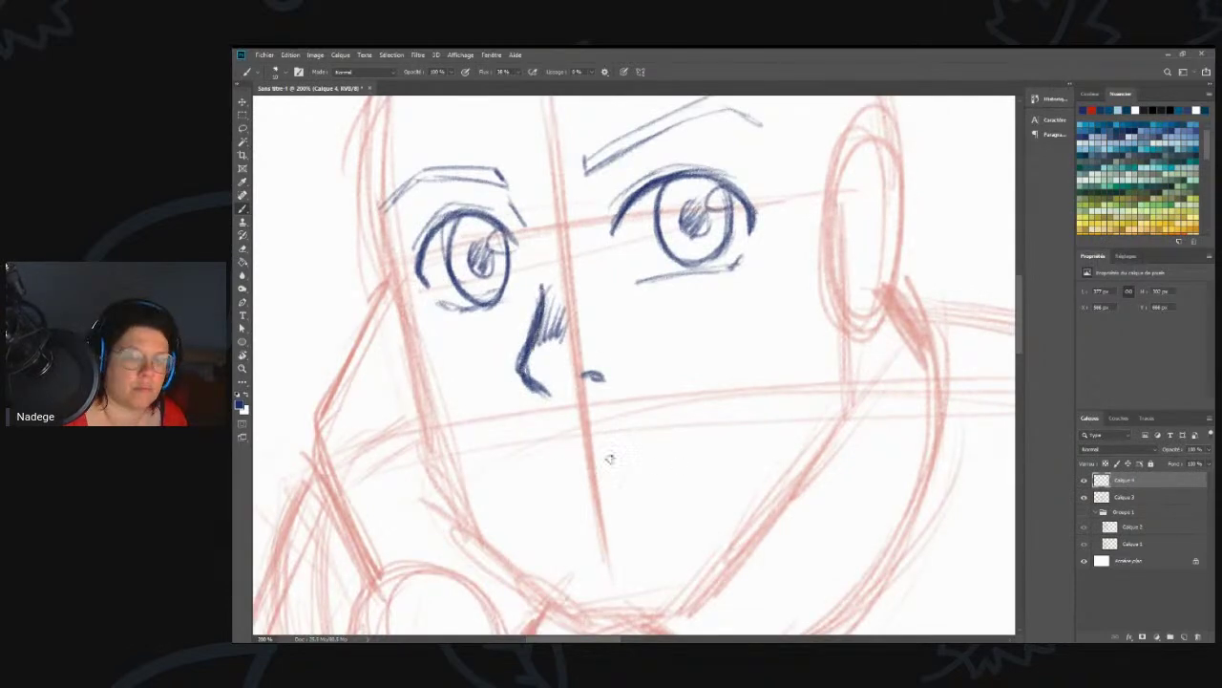
- Draw a wide open grin with a row of teeth, dark corners and a short shadow mark beneath the lower lip
mouse_move(528, 445)
left_mouse_down()
mouse_move(652, 419)
mouse_move(630, 418)
mouse_move(710, 382)
mouse_move(691, 408)
mouse_move(528, 441)
mouse_move(554, 486)
mouse_move(693, 457)
left_mouse_up()
mouse_move(715, 386)
left_mouse_down()
mouse_move(699, 446)
mouse_move(616, 488)
mouse_move(663, 473)
mouse_move(719, 403)
mouse_move(689, 436)
mouse_move(561, 464)
left_mouse_up()
mouse_move(545, 445)
left_mouse_down()
mouse_move(563, 465)
mouse_move(560, 486)
left_mouse_up()
left_click_drag(540, 444, 559, 489)
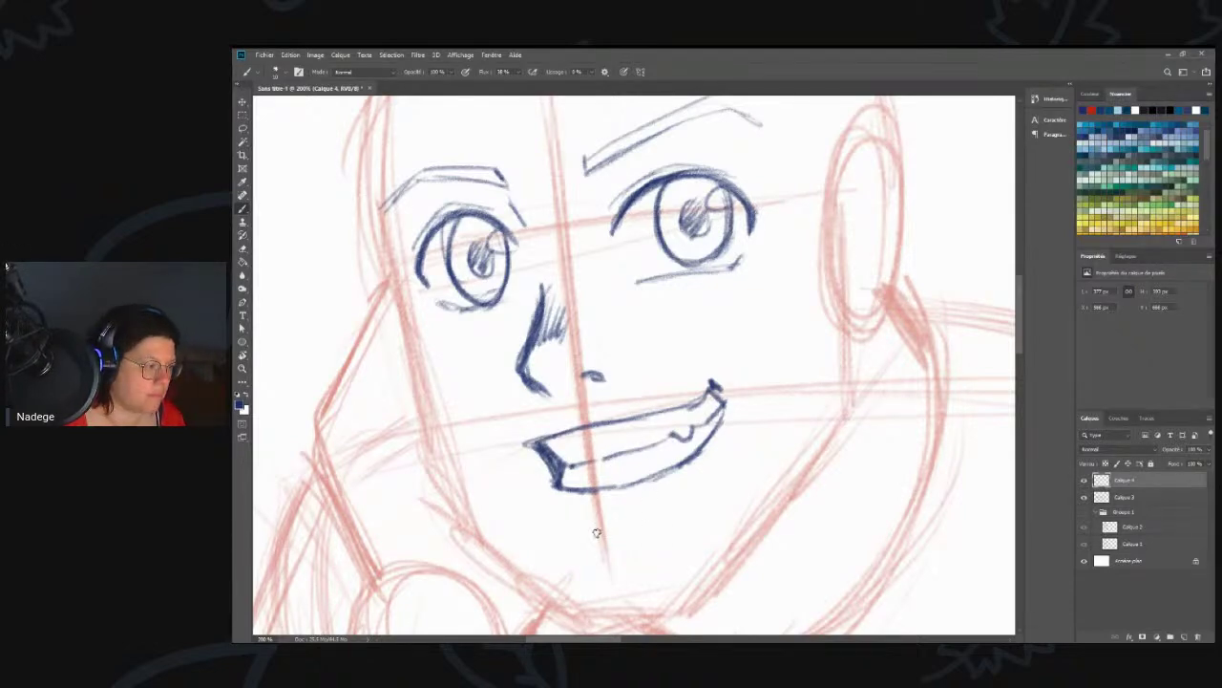
mouse_move(632, 523)
left_mouse_down()
mouse_move(586, 528)
mouse_move(600, 537)
left_mouse_up()
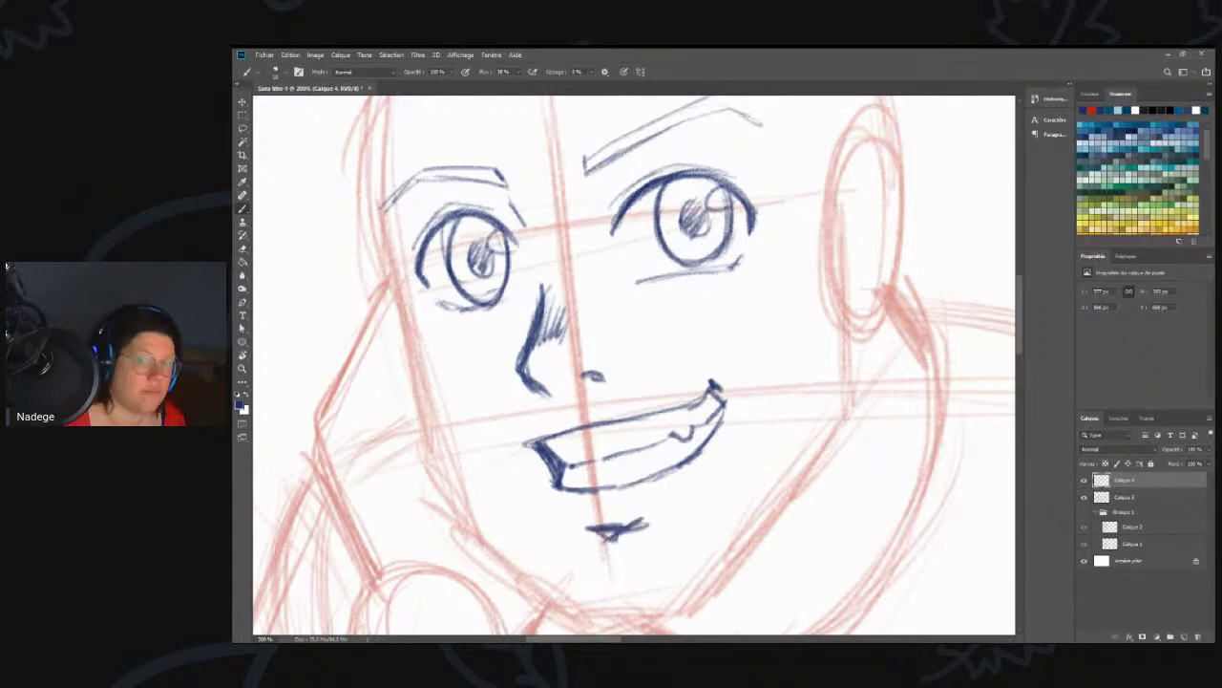
- Outline the face from the far cheek around the chin and up the near jaw to the ear
left_click_drag(388, 277, 455, 491)
left_click_drag(433, 431, 523, 564)
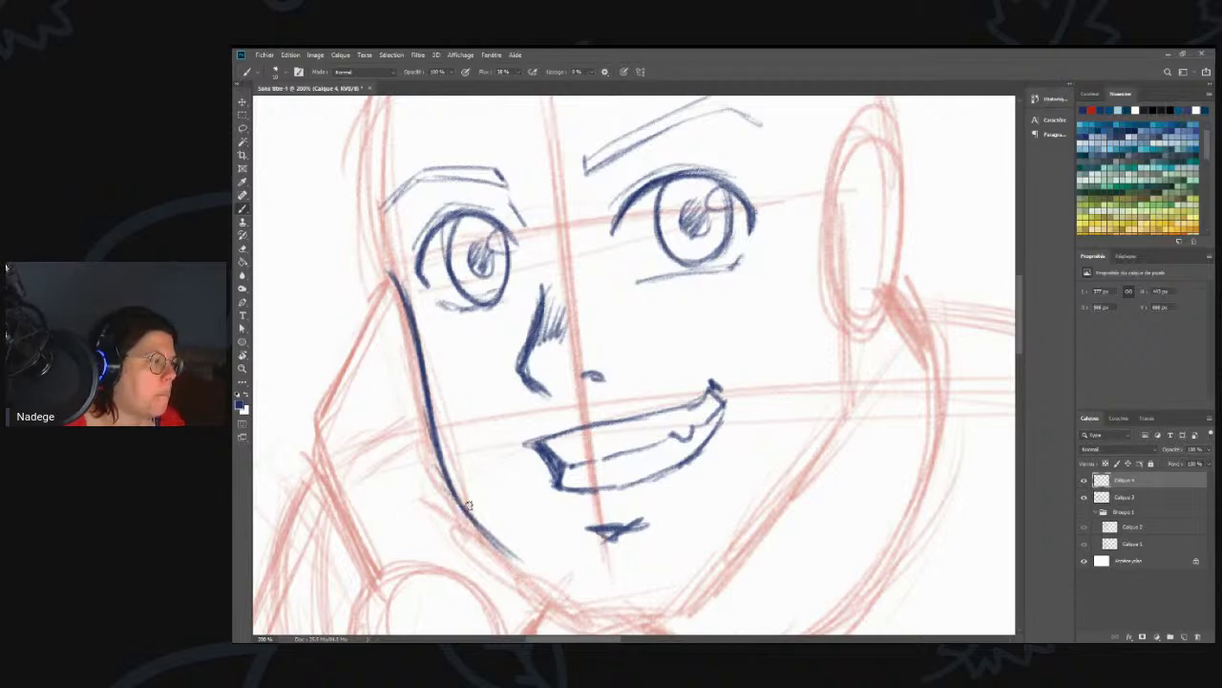
left_click_drag(451, 498, 615, 602)
left_click_drag(514, 559, 623, 602)
mouse_move(476, 532)
left_mouse_down()
mouse_move(619, 604)
mouse_move(655, 601)
mouse_move(800, 482)
mouse_move(848, 404)
mouse_move(854, 359)
mouse_move(755, 539)
mouse_move(655, 608)
left_mouse_up()
left_click_drag(783, 509, 651, 607)
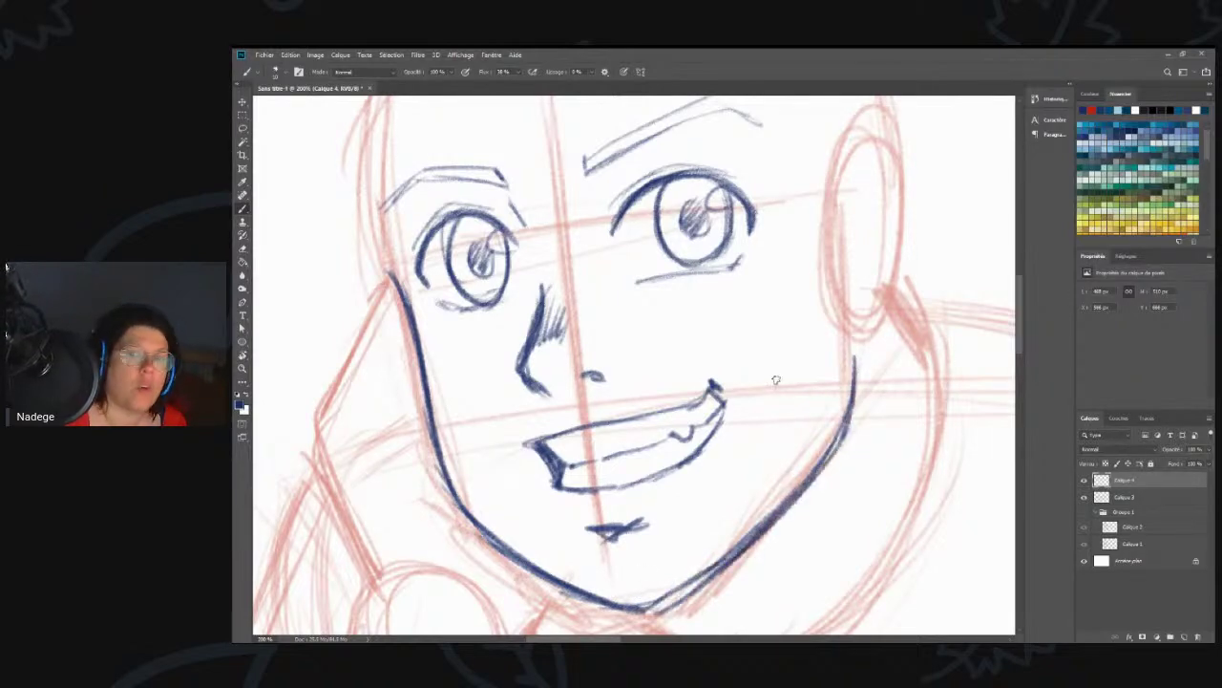
- Draw three curved whisker marks on each cheek
left_click_drag(709, 347, 833, 409)
left_click_drag(712, 321, 829, 315)
left_click_drag(743, 277, 827, 270)
left_click_drag(498, 392, 444, 434)
left_click_drag(479, 366, 423, 386)
left_click_drag(470, 334, 423, 344)
- Touch up the chin line and draw the near ear's outer edge, lobe and jagged inner folds
key("z")
left_click(632, 390, "alt")
mouse_move(648, 323)
left_mouse_down()
mouse_move(632, 372)
mouse_move(635, 361)
left_mouse_up()
key("b")
left_click_drag(626, 539, 647, 523)
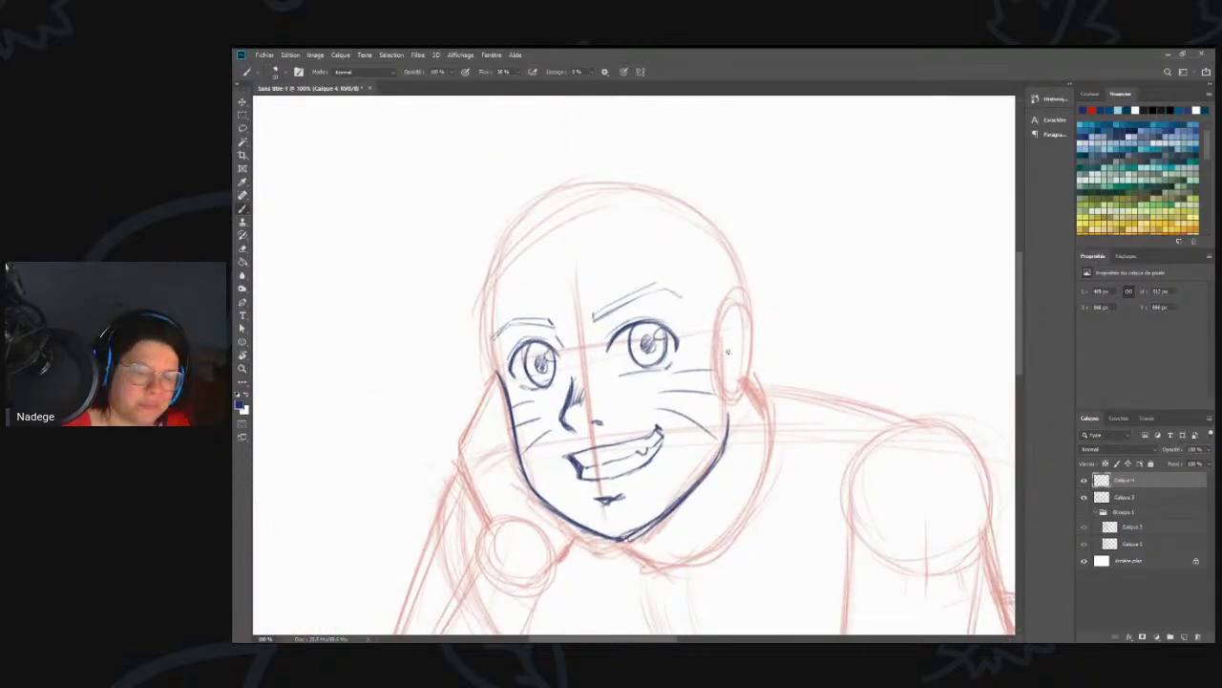
mouse_move(743, 394)
left_mouse_down()
mouse_move(753, 329)
mouse_move(736, 401)
left_mouse_up()
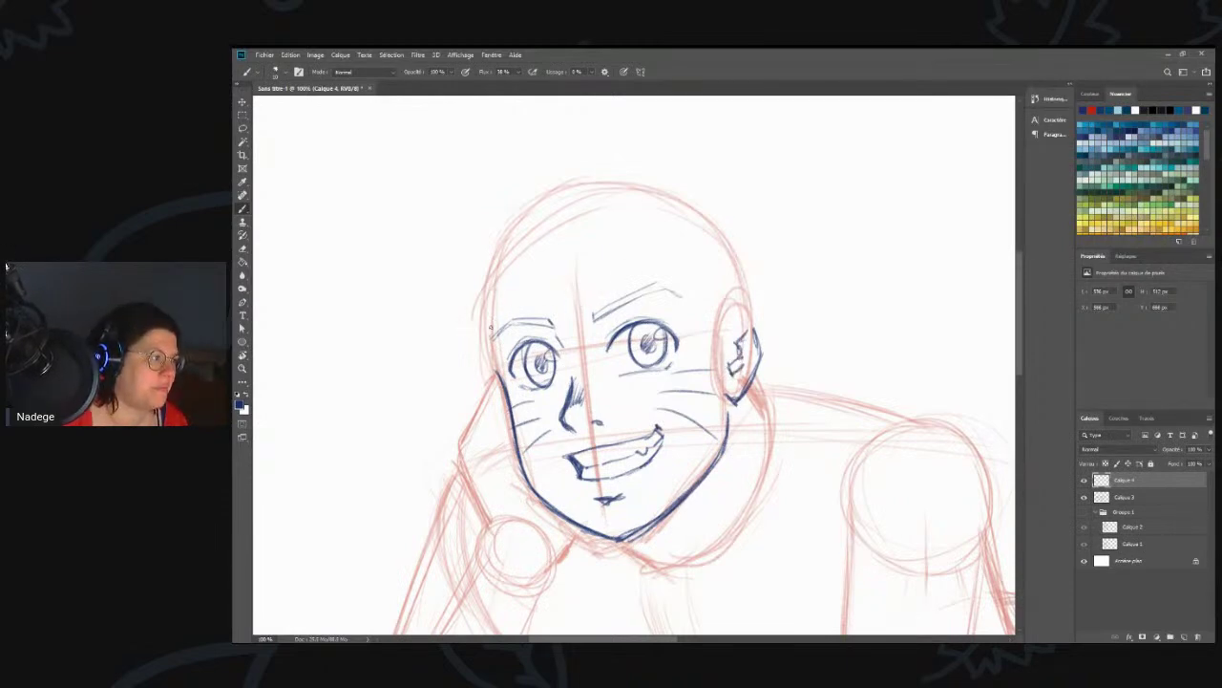
- Sketch the headband's lower edge across the forehead to the near ear, and close the ear's upper outline
left_click_drag(486, 340, 611, 286)
mouse_move(540, 304)
left_mouse_down()
mouse_move(626, 290)
mouse_move(698, 306)
left_mouse_up()
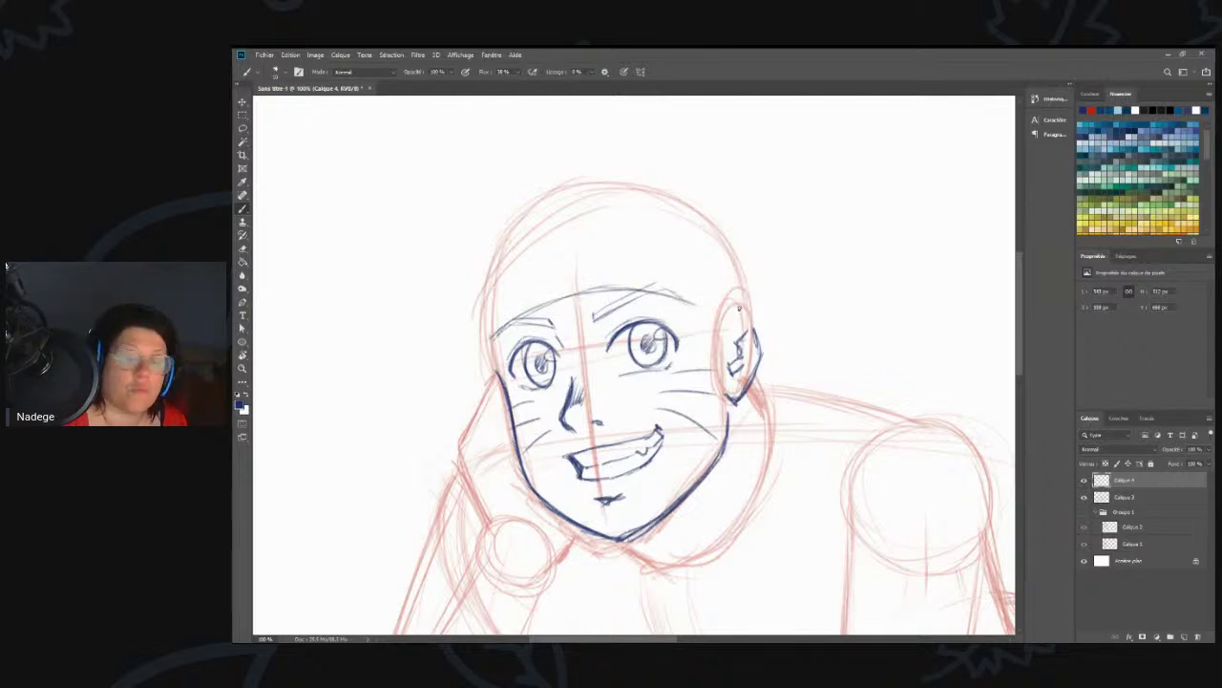
left_click_drag(745, 315, 762, 369)
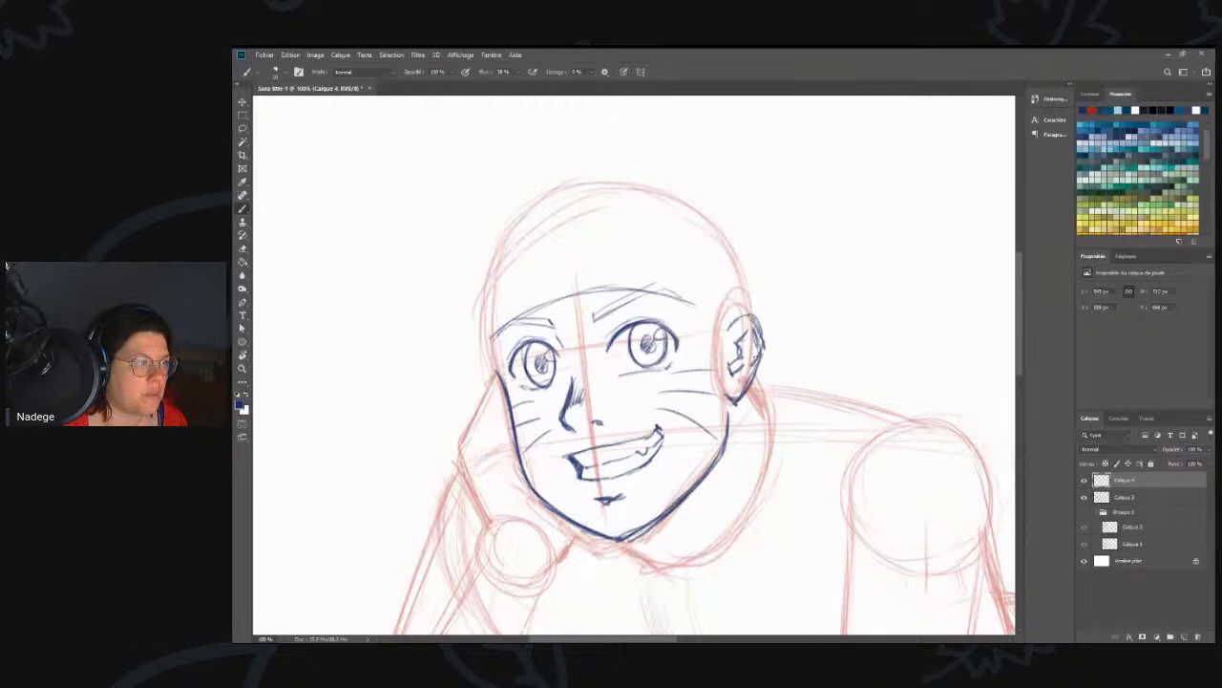
left_click_drag(638, 292, 731, 323)
mouse_move(592, 307)
left_mouse_down()
mouse_move(690, 288)
mouse_move(560, 292)
mouse_move(491, 344)
left_mouse_up()
left_click_drag(546, 307, 485, 343)
- Undo the last headband strokes and redraw the lower edge above the far eyebrow
key("ctrl+z")
key("ctrl+z")
key("ctrl+z")
key("ctrl+z")
key("ctrl+z")
key("ctrl+z")
mouse_move(491, 335)
left_mouse_down()
mouse_move(630, 290)
mouse_move(731, 318)
mouse_move(593, 292)
left_mouse_up()
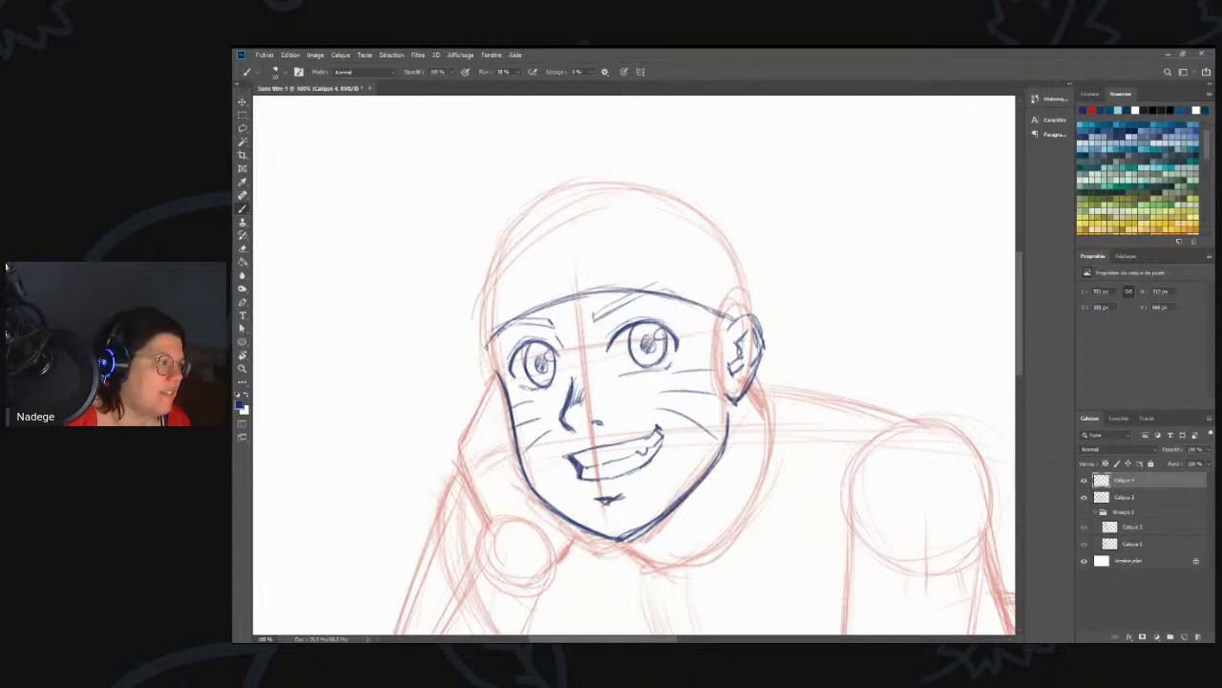
- Draw the headband's far side and its upper edge curving over the forehead to the near ear
mouse_move(491, 338)
left_mouse_down()
mouse_move(498, 378)
mouse_move(483, 294)
left_mouse_up()
left_click_drag(482, 291, 485, 336)
left_click_drag(489, 279, 561, 238)
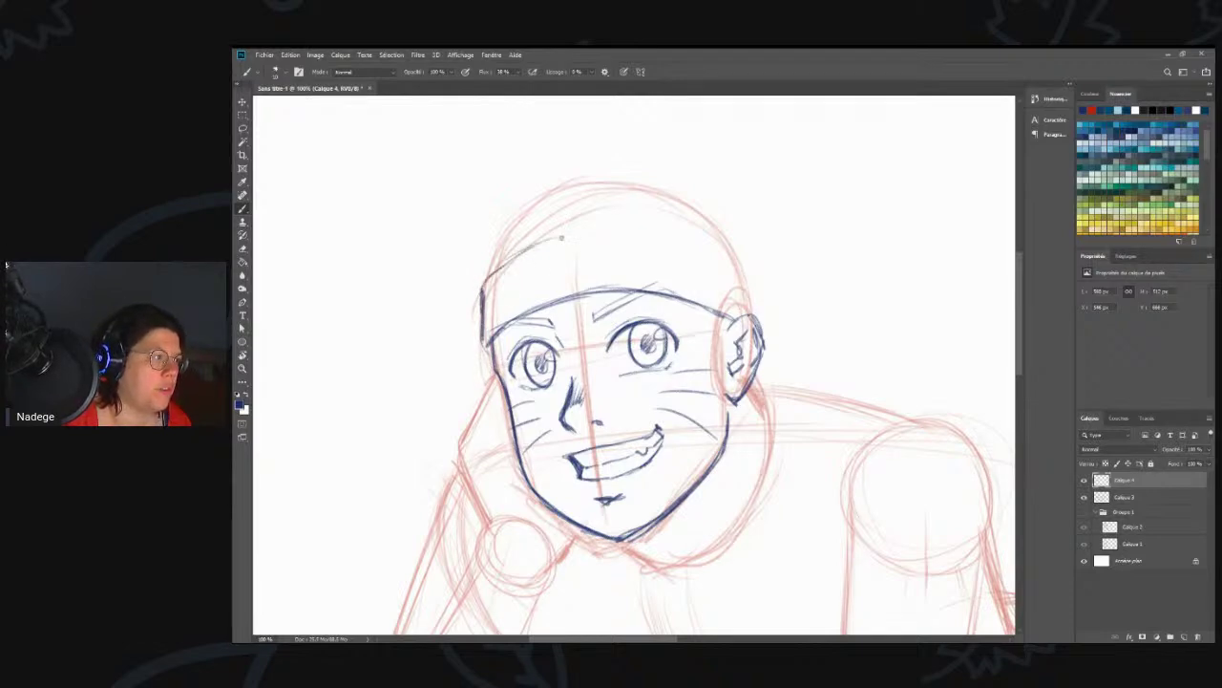
left_click_drag(489, 279, 550, 238)
mouse_move(495, 271)
left_mouse_down()
mouse_move(573, 234)
mouse_move(627, 229)
mouse_move(596, 230)
mouse_move(709, 258)
mouse_move(753, 317)
left_mouse_up()
- Outline the headband's metal plate with a spiral leaf emblem inside, and add a hatched sideburn before the near ear
mouse_move(498, 310)
left_mouse_down()
mouse_move(619, 275)
mouse_move(561, 282)
mouse_move(573, 238)
mouse_move(629, 233)
mouse_move(499, 312)
mouse_move(494, 277)
mouse_move(537, 297)
left_mouse_up()
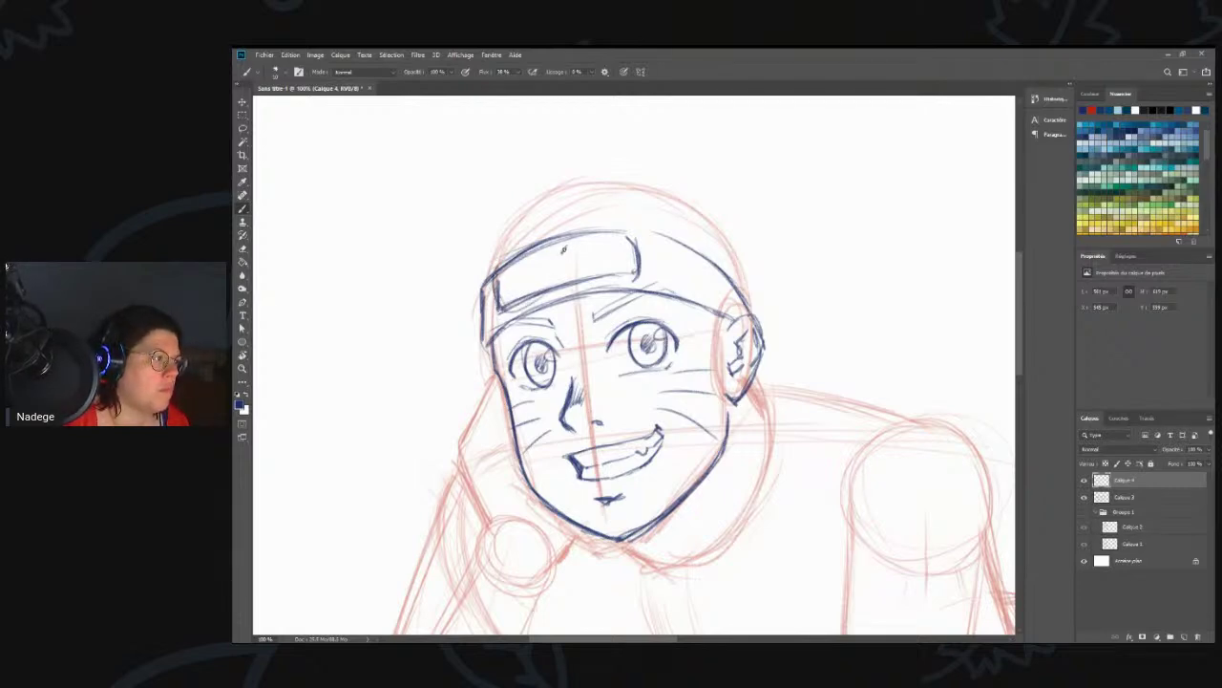
left_click_drag(554, 264, 526, 280)
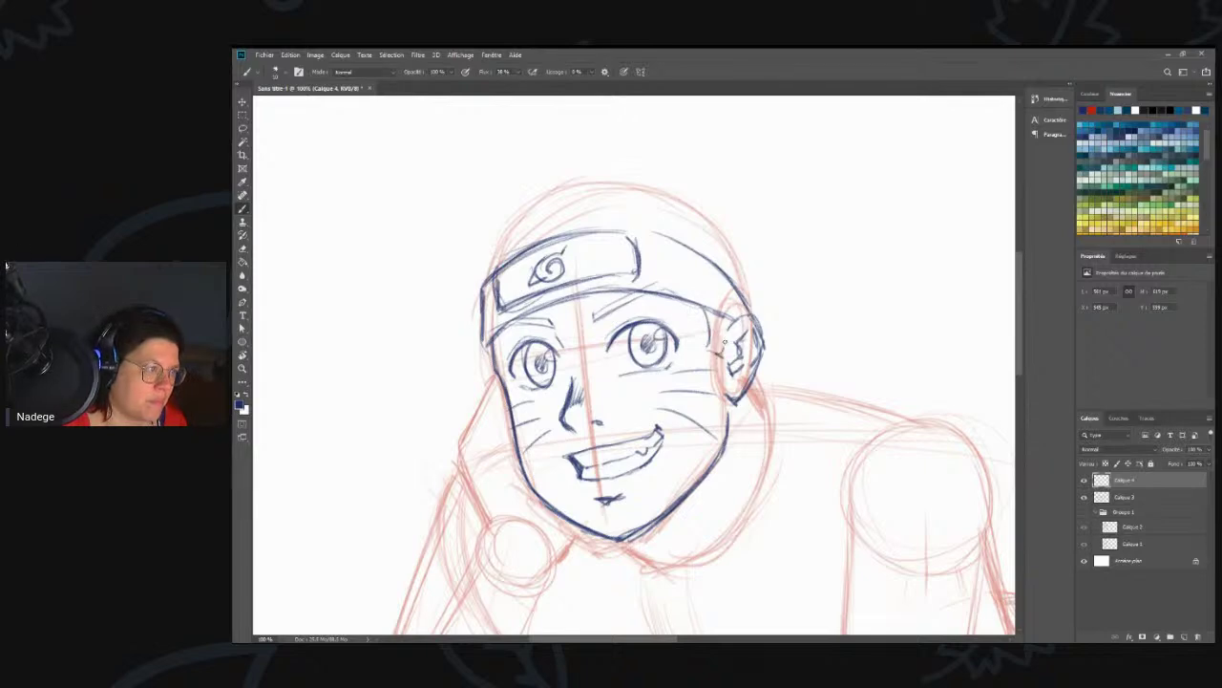
left_click_drag(718, 354, 712, 311)
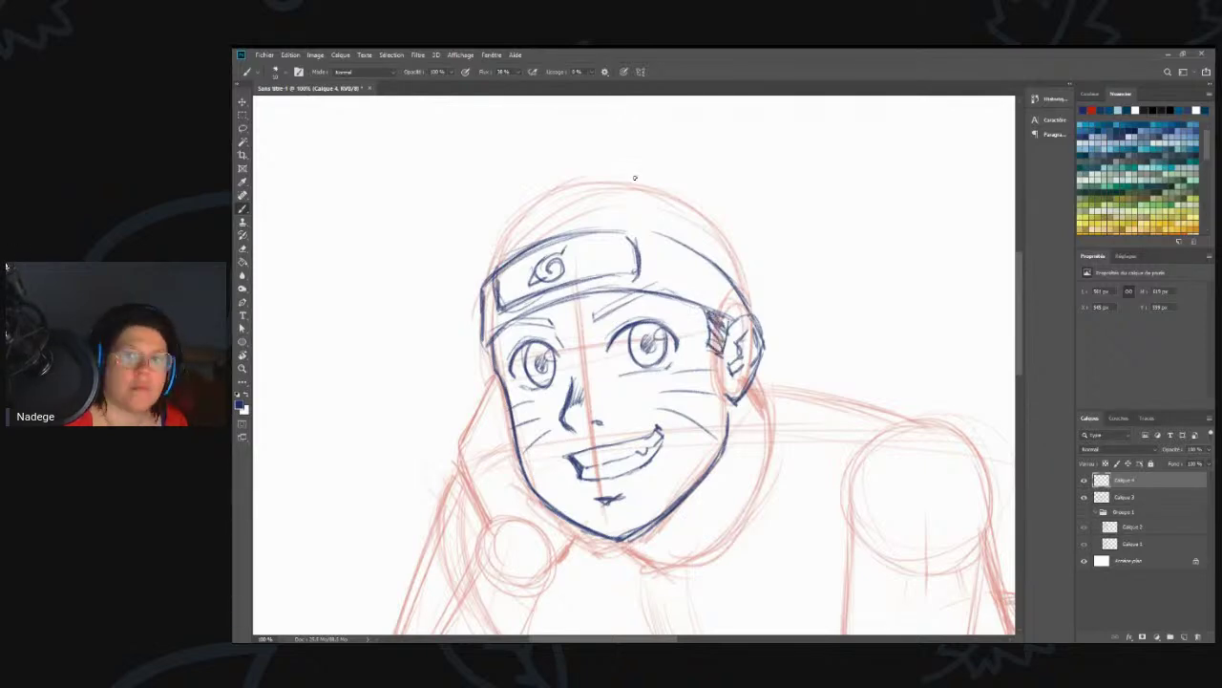
- Sketch a light guide arc for the hair volume and draw pointed spikes up the far side of the head
mouse_move(483, 304)
left_mouse_down()
mouse_move(456, 346)
mouse_move(466, 279)
mouse_move(458, 325)
left_mouse_up()
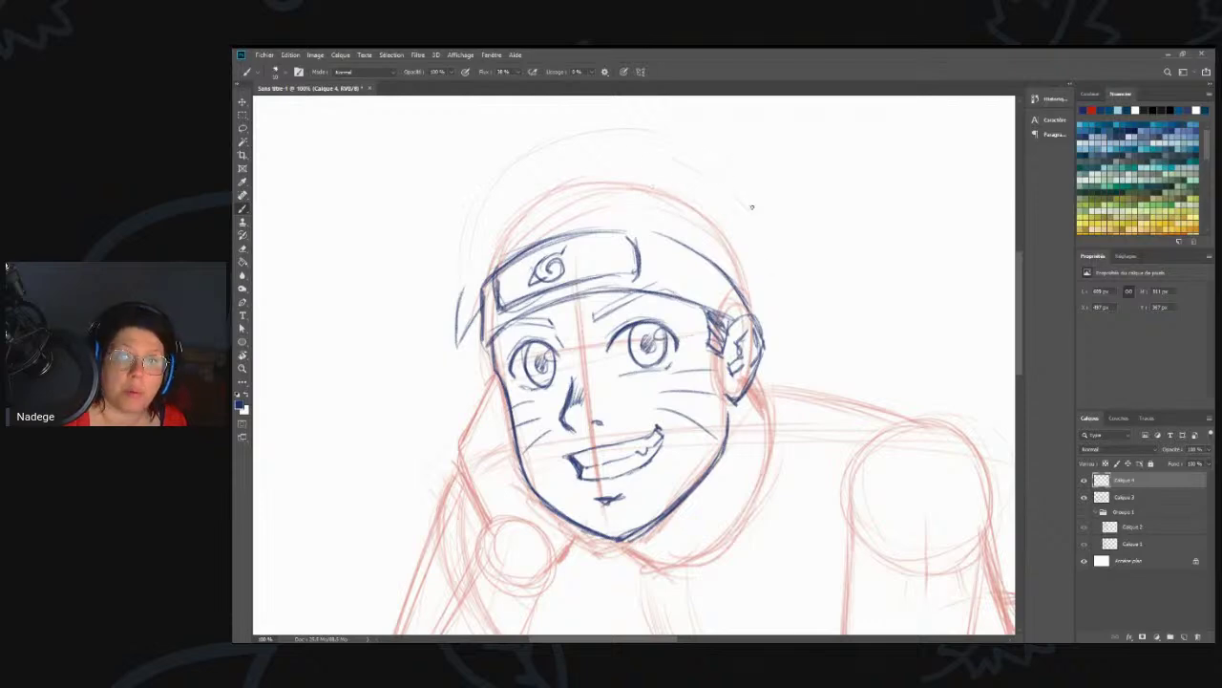
mouse_move(457, 290)
left_mouse_down()
mouse_move(411, 281)
mouse_move(449, 258)
mouse_move(412, 278)
mouse_move(458, 296)
left_mouse_up()
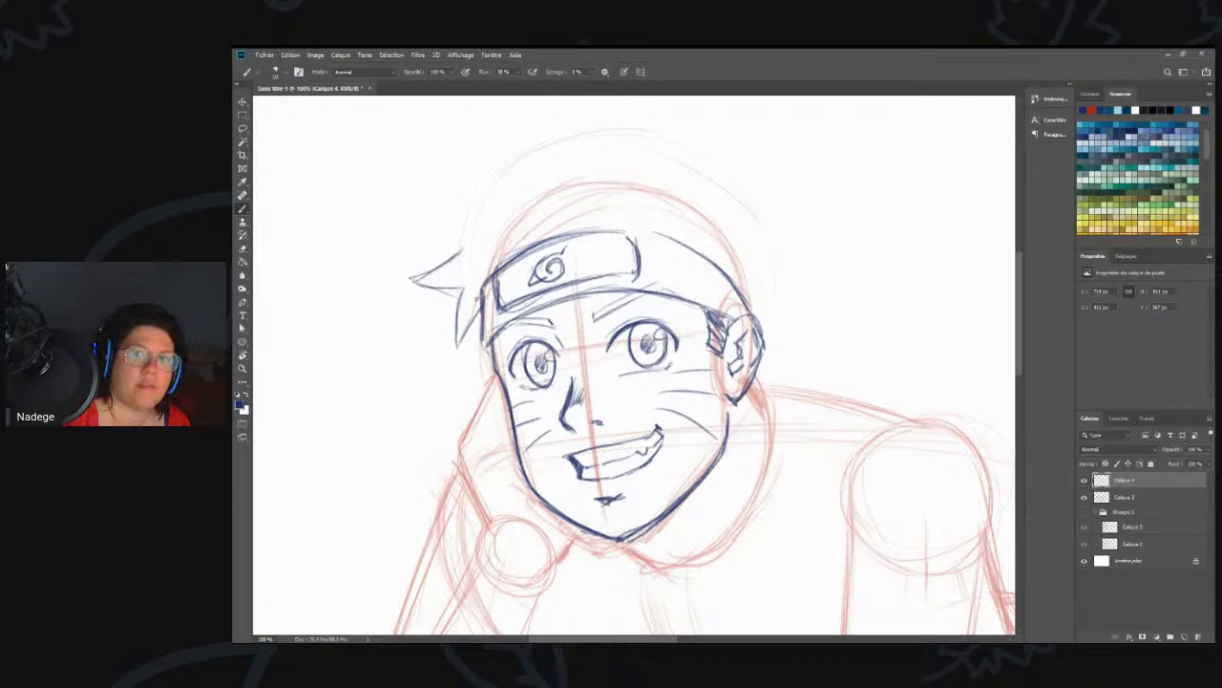
mouse_move(462, 253)
left_mouse_down()
mouse_move(428, 197)
mouse_move(480, 208)
mouse_move(427, 200)
mouse_move(470, 173)
mouse_move(473, 196)
mouse_move(468, 144)
mouse_move(536, 127)
left_mouse_up()
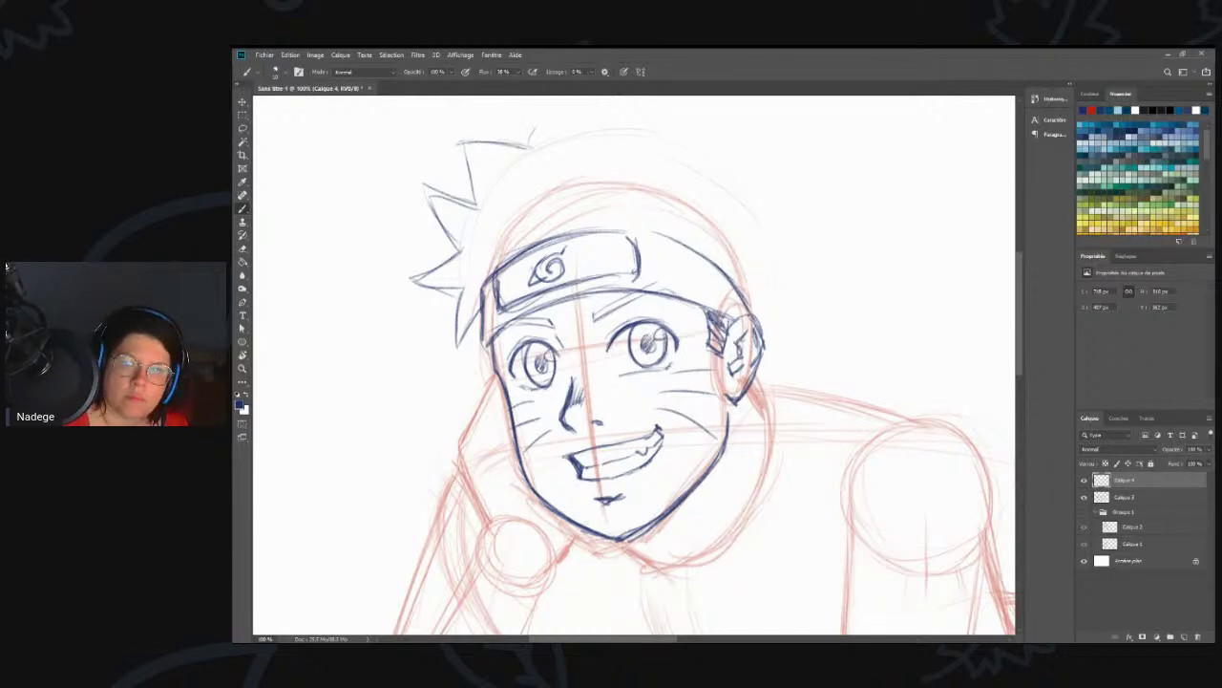
- Darken the sideburn's edge and draw a short neck line below the near ear
mouse_move(706, 311)
left_mouse_down()
mouse_move(707, 357)
mouse_move(720, 371)
left_mouse_up()
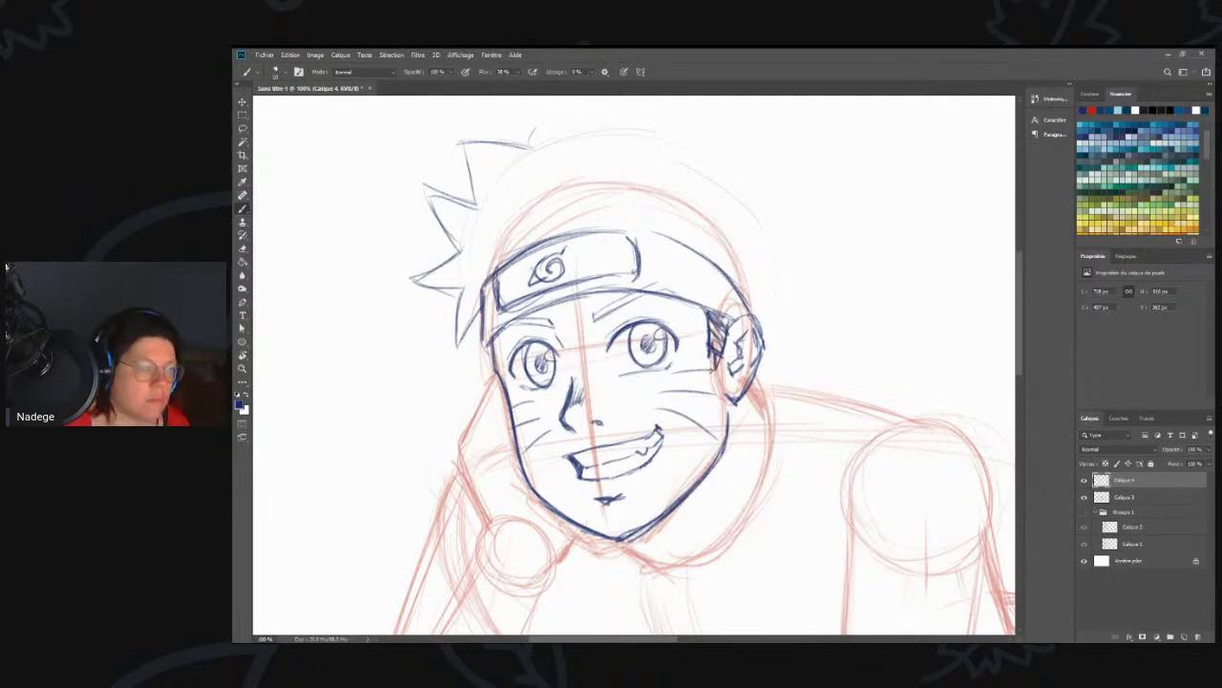
left_click_drag(752, 385, 762, 404)
left_click_drag(712, 234, 663, 302)
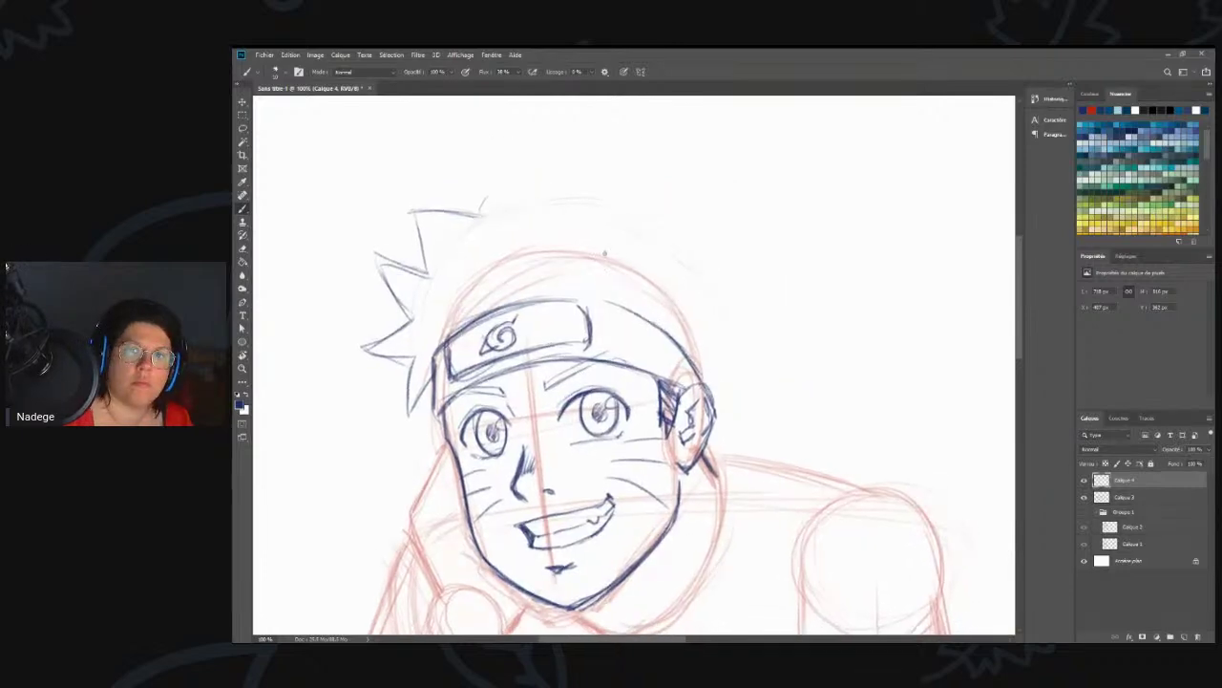
- Draw tall pointed hair spikes across the crown and add small extra spikes on the far side of the head
mouse_move(482, 217)
left_mouse_down()
mouse_move(489, 163)
mouse_move(543, 194)
mouse_move(501, 169)
mouse_move(554, 192)
mouse_move(594, 157)
mouse_move(637, 210)
left_mouse_up()
mouse_move(607, 156)
left_mouse_down()
mouse_move(542, 186)
mouse_move(483, 158)
mouse_move(484, 212)
mouse_move(445, 155)
left_mouse_up()
left_click_drag(474, 210, 401, 208)
key("ctrl+z")
key("ctrl+z")
left_click_drag(478, 214, 465, 187)
left_click_drag(426, 275, 404, 250)
mouse_move(414, 360)
left_mouse_down()
mouse_move(423, 395)
mouse_move(442, 434)
left_mouse_up()
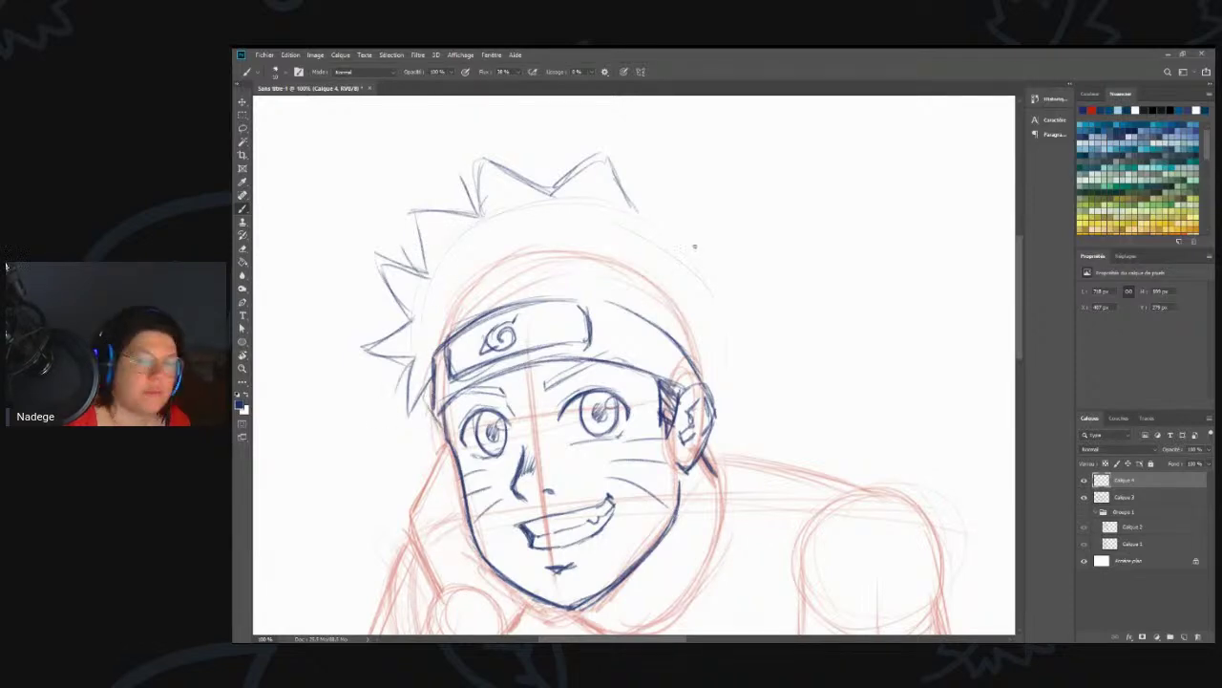
- Sketch rough hair spikes from the crown down the near side to the ear, and extend the spike tips along the top
mouse_move(639, 205)
left_mouse_down()
mouse_move(664, 193)
mouse_move(668, 216)
mouse_move(703, 220)
mouse_move(711, 249)
left_mouse_up()
left_click_drag(661, 218, 726, 246)
left_click_drag(705, 233, 751, 275)
mouse_move(684, 252)
left_mouse_down()
mouse_move(727, 279)
mouse_move(751, 323)
left_mouse_up()
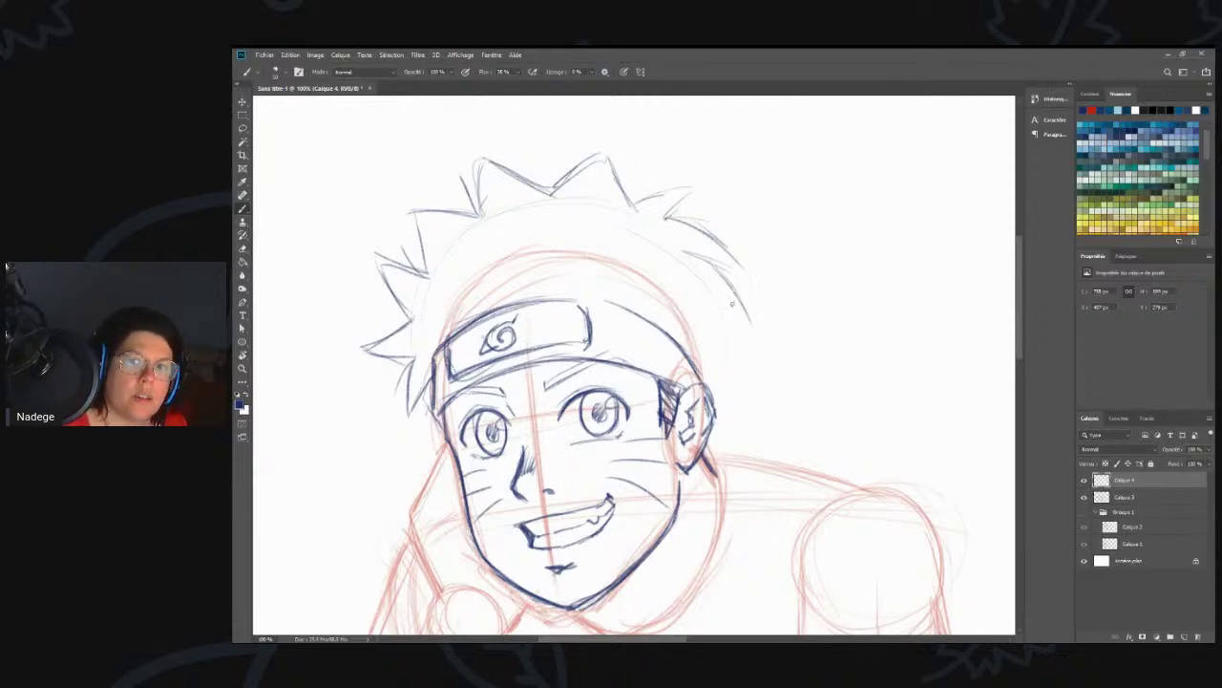
mouse_move(712, 269)
left_mouse_down()
mouse_move(762, 351)
mouse_move(728, 357)
mouse_move(745, 426)
left_mouse_up()
mouse_move(731, 334)
left_mouse_down()
mouse_move(743, 424)
mouse_move(733, 365)
mouse_move(758, 349)
left_mouse_up()
mouse_move(705, 263)
left_mouse_down()
mouse_move(747, 328)
mouse_move(697, 258)
mouse_move(751, 275)
left_mouse_up()
mouse_move(676, 221)
left_mouse_down()
mouse_move(739, 270)
mouse_move(695, 178)
mouse_move(604, 139)
mouse_move(552, 189)
mouse_move(497, 158)
mouse_move(483, 219)
mouse_move(409, 208)
mouse_move(388, 223)
left_mouse_up()
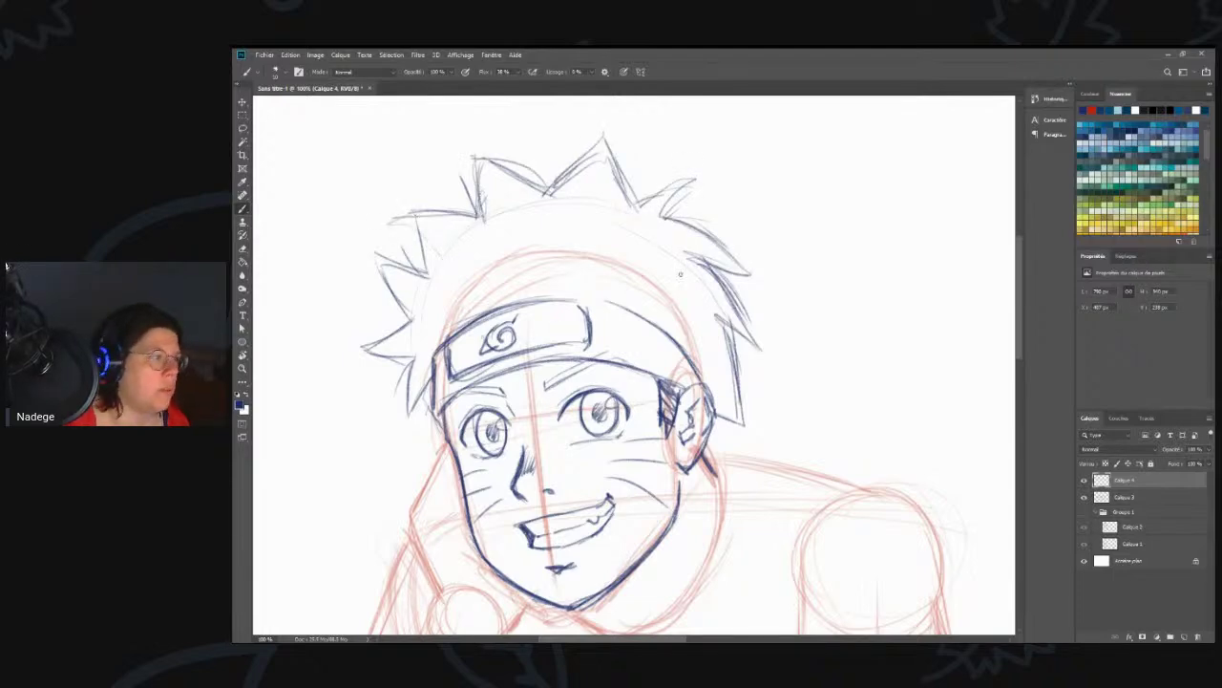
- Erase the rough near-side hair spikes lightly and redraw them with clean, sharp outlines down to the ear
key("e")
mouse_move(673, 202)
left_mouse_down()
mouse_move(717, 278)
mouse_move(723, 354)
mouse_move(749, 415)
left_mouse_up()
key("b")
mouse_move(660, 217)
left_mouse_down()
mouse_move(704, 170)
mouse_move(632, 208)
mouse_move(739, 258)
mouse_move(701, 269)
mouse_move(732, 261)
mouse_move(757, 345)
mouse_move(720, 335)
left_mouse_up()
mouse_move(706, 273)
left_mouse_down()
mouse_move(758, 348)
mouse_move(726, 395)
left_mouse_up()
mouse_move(747, 342)
left_mouse_down()
mouse_move(748, 395)
mouse_move(731, 381)
mouse_move(717, 389)
mouse_move(712, 417)
left_mouse_up()
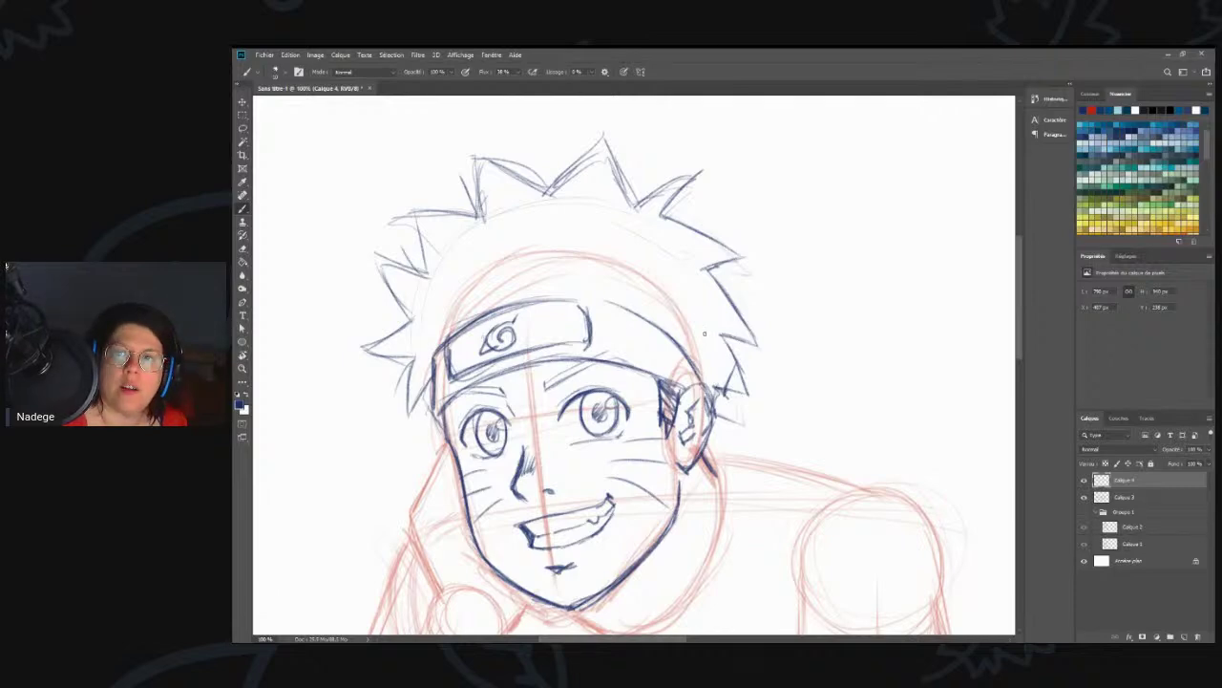
- Darken the hair behind the near ear, and rework the headband's upper edge with pointed hair strands falling over it
left_click_drag(702, 382, 716, 409)
mouse_move(667, 346)
left_mouse_down()
mouse_move(725, 396)
mouse_move(737, 391)
mouse_move(711, 425)
mouse_move(736, 441)
mouse_move(725, 456)
mouse_move(722, 424)
left_mouse_up()
left_click_drag(622, 305, 505, 307)
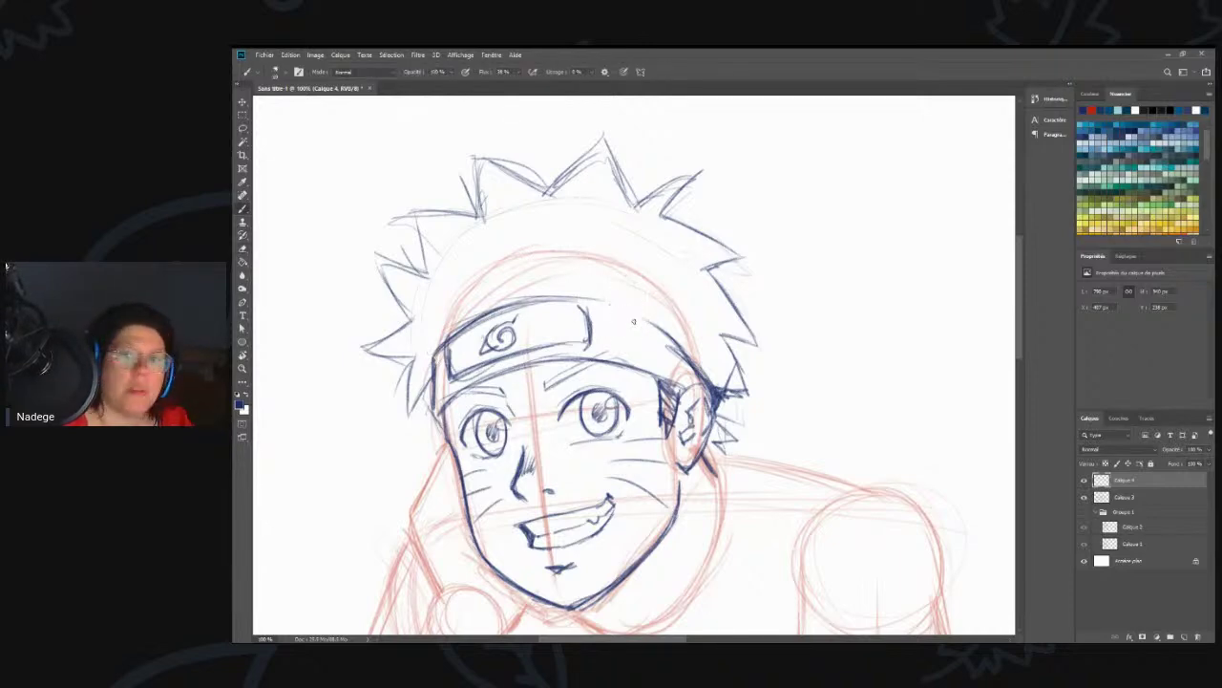
mouse_move(599, 300)
left_mouse_down()
mouse_move(632, 352)
mouse_move(638, 304)
mouse_move(632, 325)
mouse_move(602, 334)
mouse_move(668, 363)
mouse_move(659, 313)
mouse_move(653, 350)
mouse_move(647, 291)
mouse_move(670, 376)
left_mouse_up()
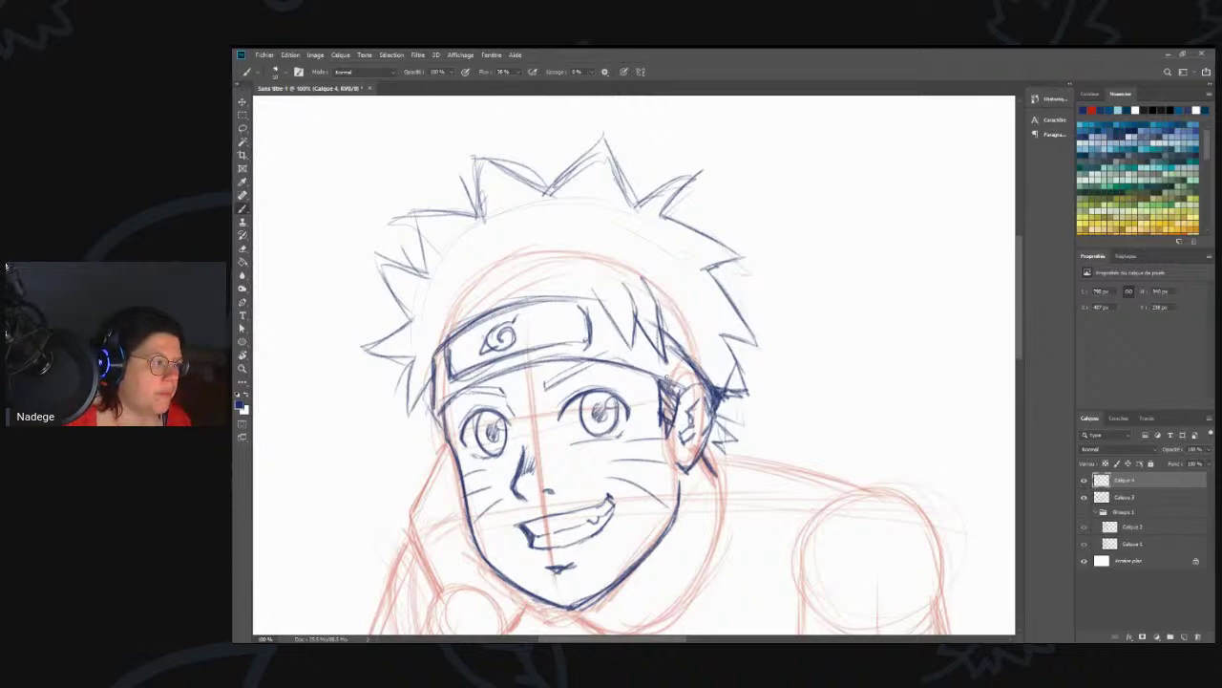
- Soften the headband's lower edge and redraw it as a darker curve across the forehead, adding a small hair tip behind the ear
key("e")
mouse_move(701, 382)
left_mouse_down()
mouse_move(564, 361)
mouse_move(483, 371)
left_mouse_up()
key("b")
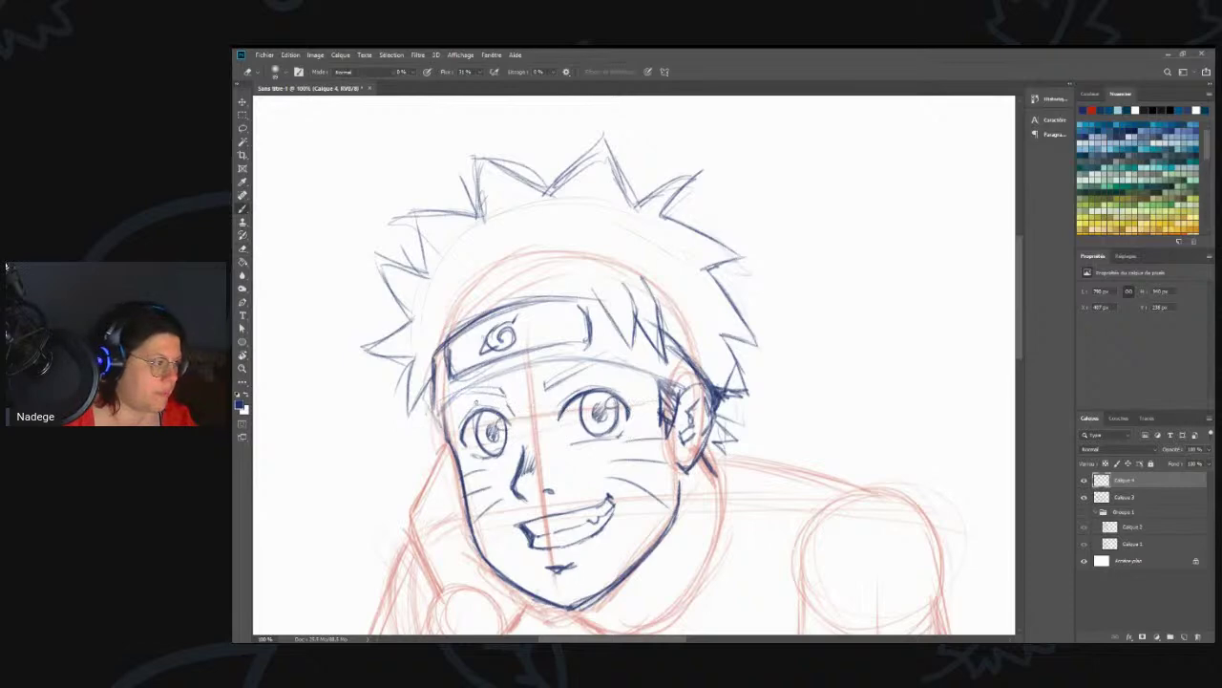
mouse_move(445, 410)
left_mouse_down()
mouse_move(548, 364)
mouse_move(448, 411)
left_mouse_up()
mouse_move(442, 413)
left_mouse_down()
mouse_move(521, 374)
mouse_move(606, 361)
left_mouse_up()
mouse_move(523, 372)
left_mouse_down()
mouse_move(596, 361)
mouse_move(680, 391)
mouse_move(625, 363)
mouse_move(456, 395)
mouse_move(447, 442)
left_mouse_up()
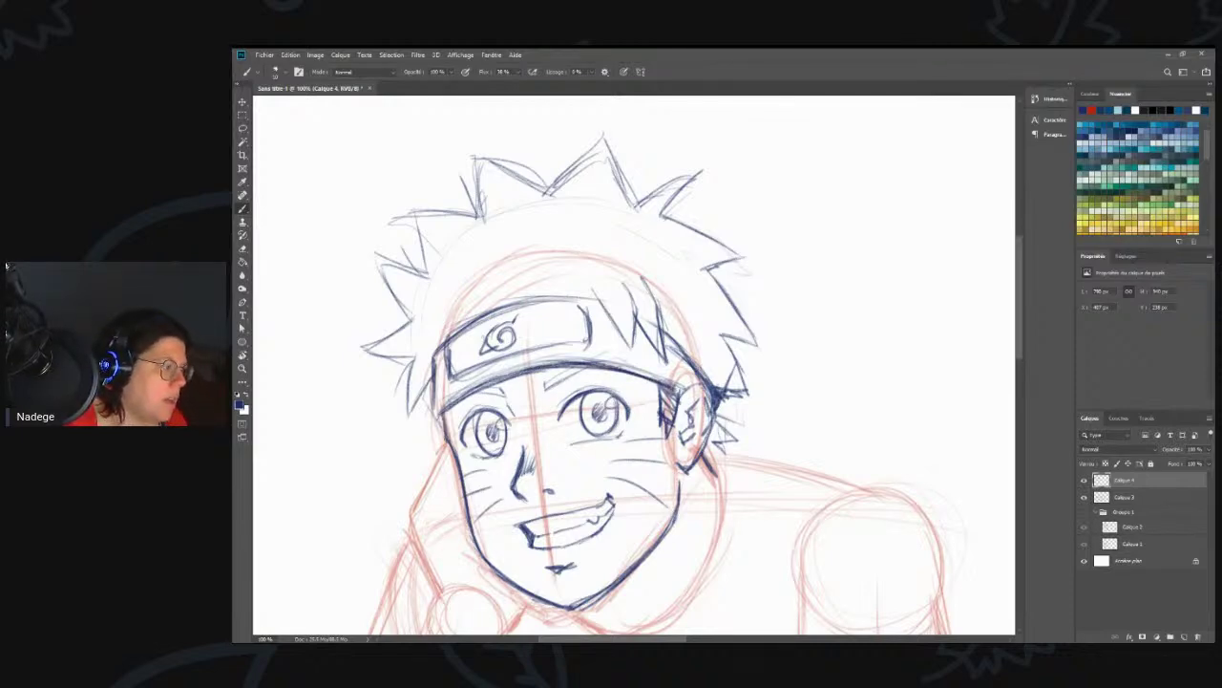
left_click_drag(736, 355, 752, 393)
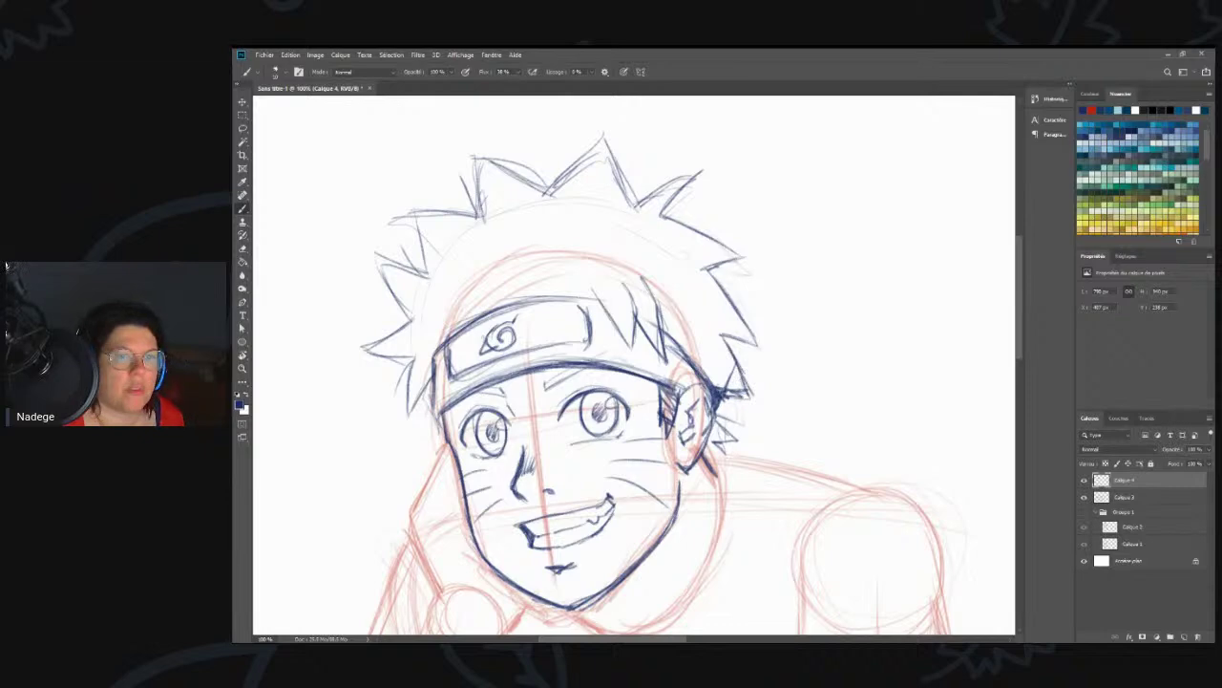
- Refine the near earlobe and the jaw corner beneath it, and draw the far ear beside the headband's edge
scroll(754, 477, "down", 5)
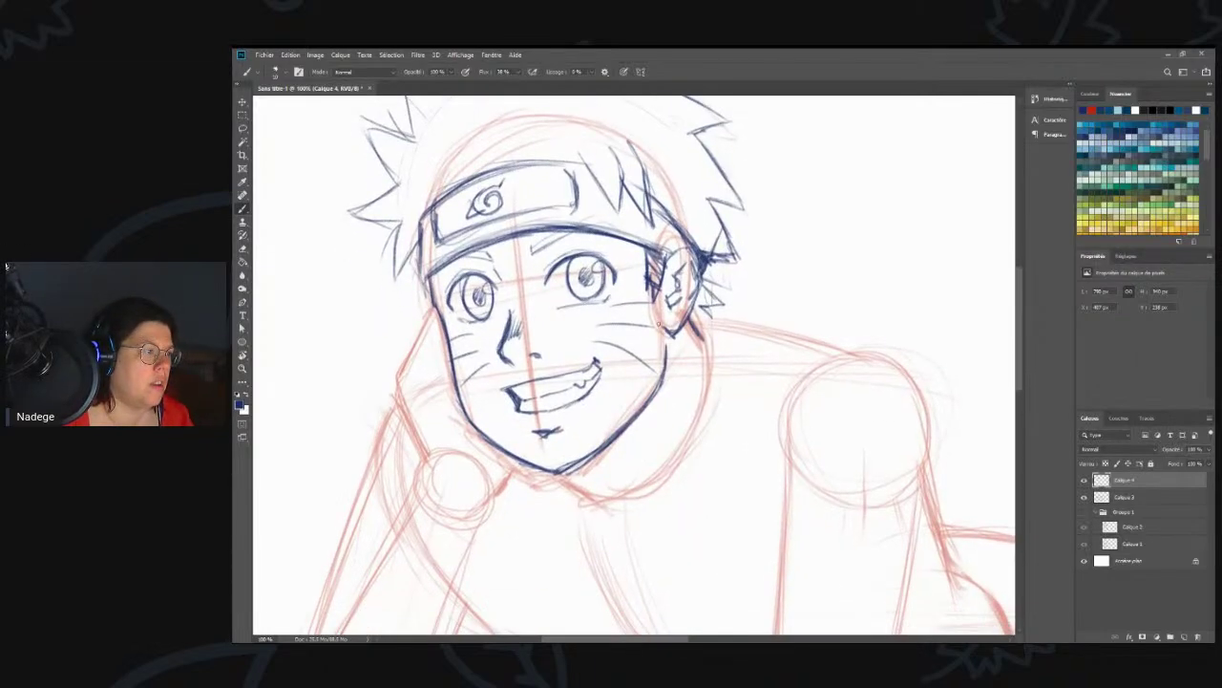
mouse_move(676, 331)
left_mouse_down()
mouse_move(667, 365)
mouse_move(673, 356)
left_mouse_up()
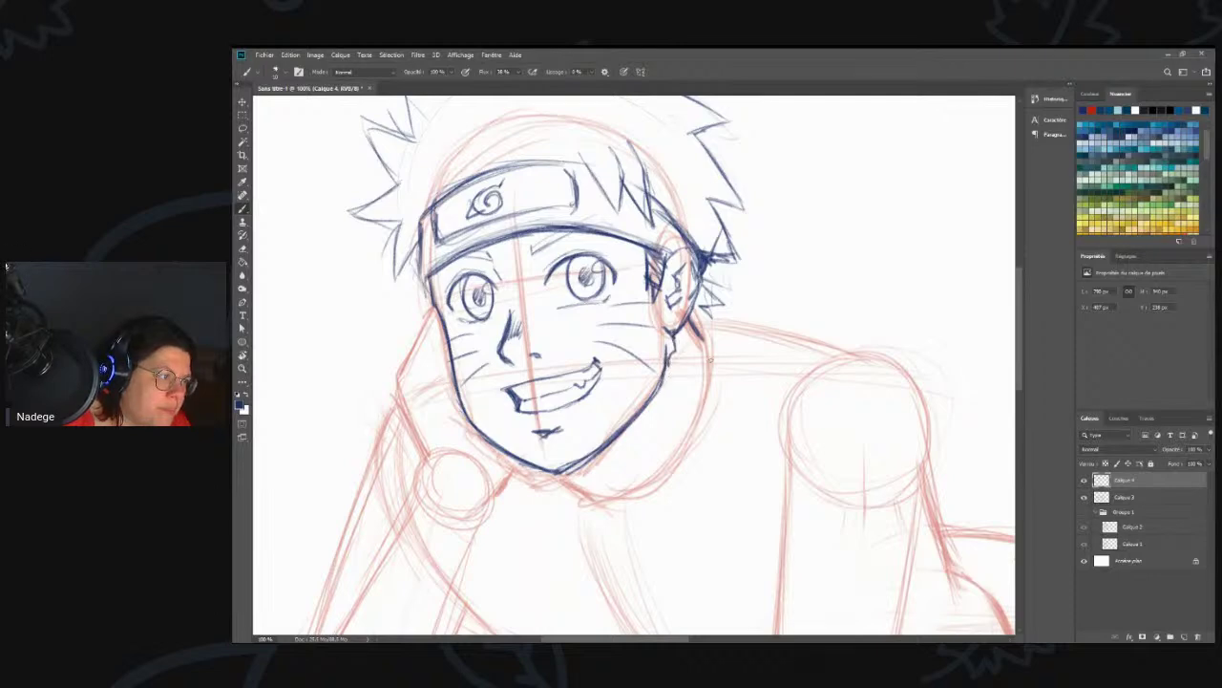
key("e")
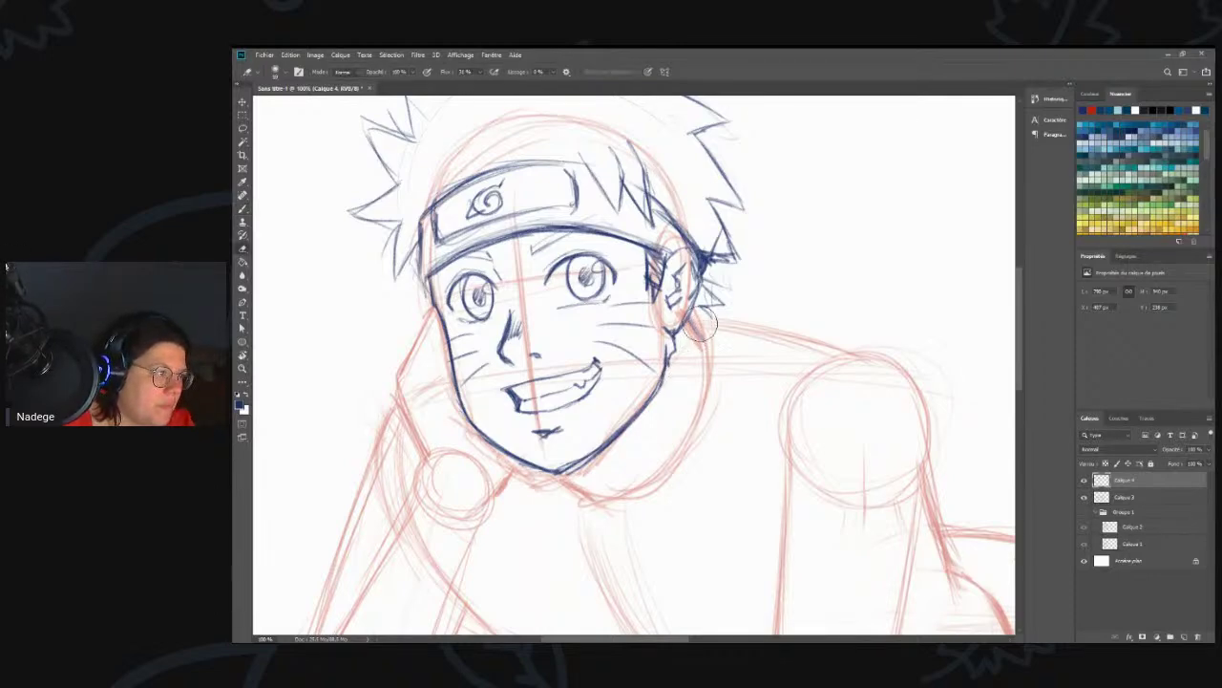
key("b")
left_click_drag(697, 301, 682, 329)
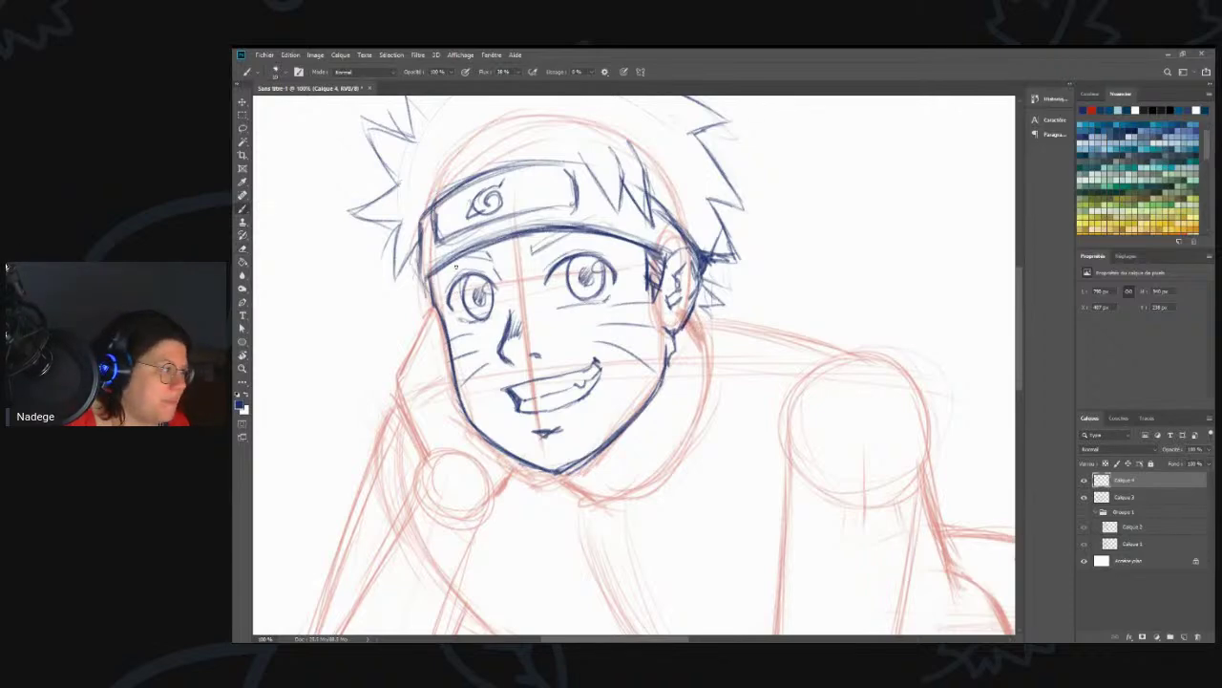
mouse_move(420, 235)
left_mouse_down()
mouse_move(436, 304)
mouse_move(426, 297)
left_mouse_up()
left_click_drag(413, 245, 427, 298)
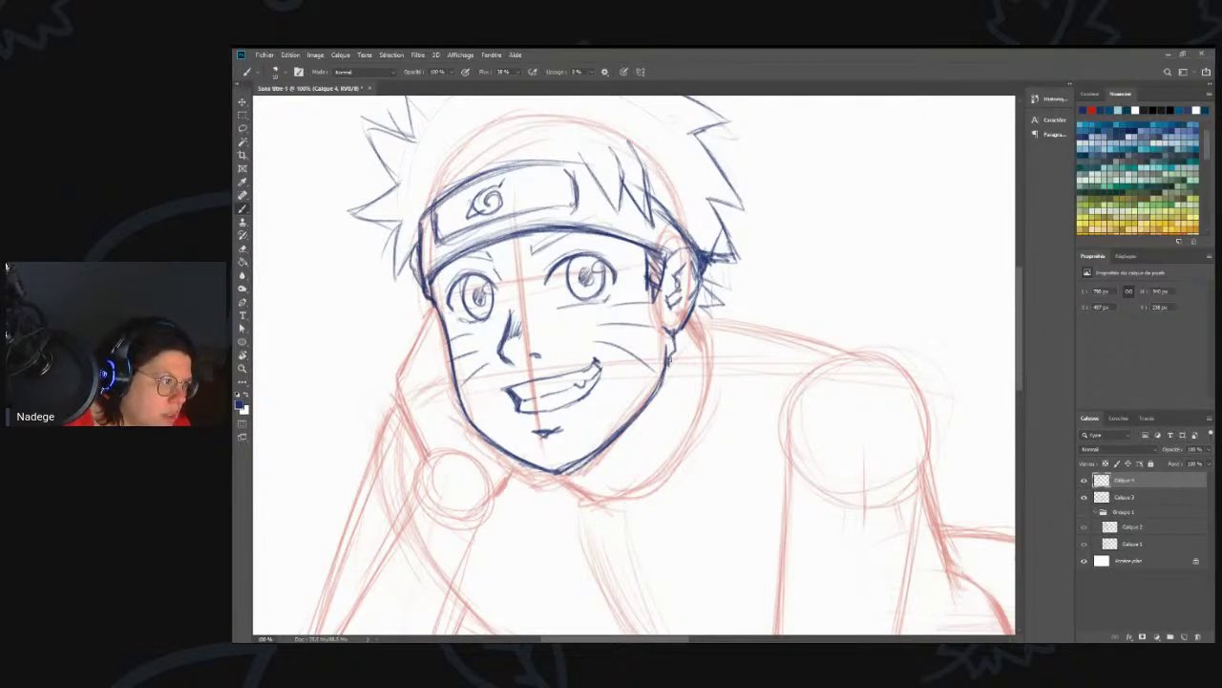
- Draw a thick ribbed collar curving from behind the near ear to below the chin, with its front opening
left_click_drag(540, 470, 579, 500)
mouse_move(691, 307)
left_mouse_down()
mouse_move(713, 371)
mouse_move(691, 443)
mouse_move(659, 489)
mouse_move(578, 503)
mouse_move(591, 491)
mouse_move(602, 502)
mouse_move(592, 465)
mouse_move(629, 448)
mouse_move(710, 371)
mouse_move(709, 393)
left_mouse_up()
left_click_drag(708, 346, 680, 328)
left_click_drag(714, 348, 691, 334)
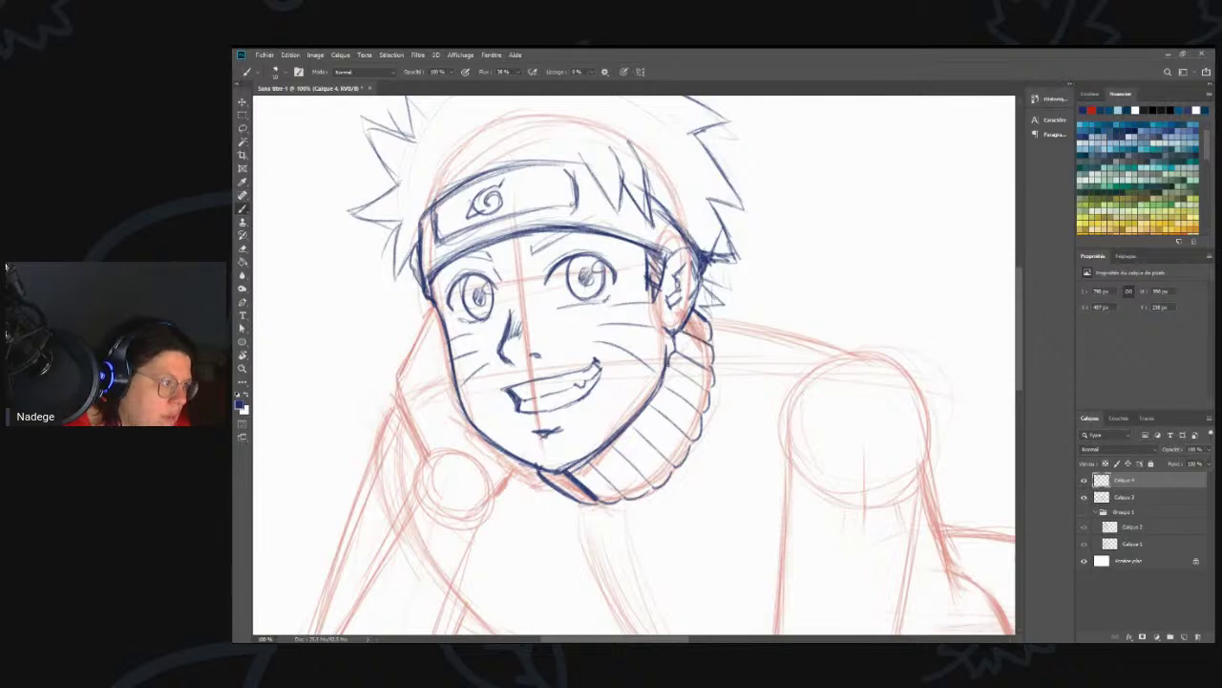
left_click_drag(529, 472, 552, 492)
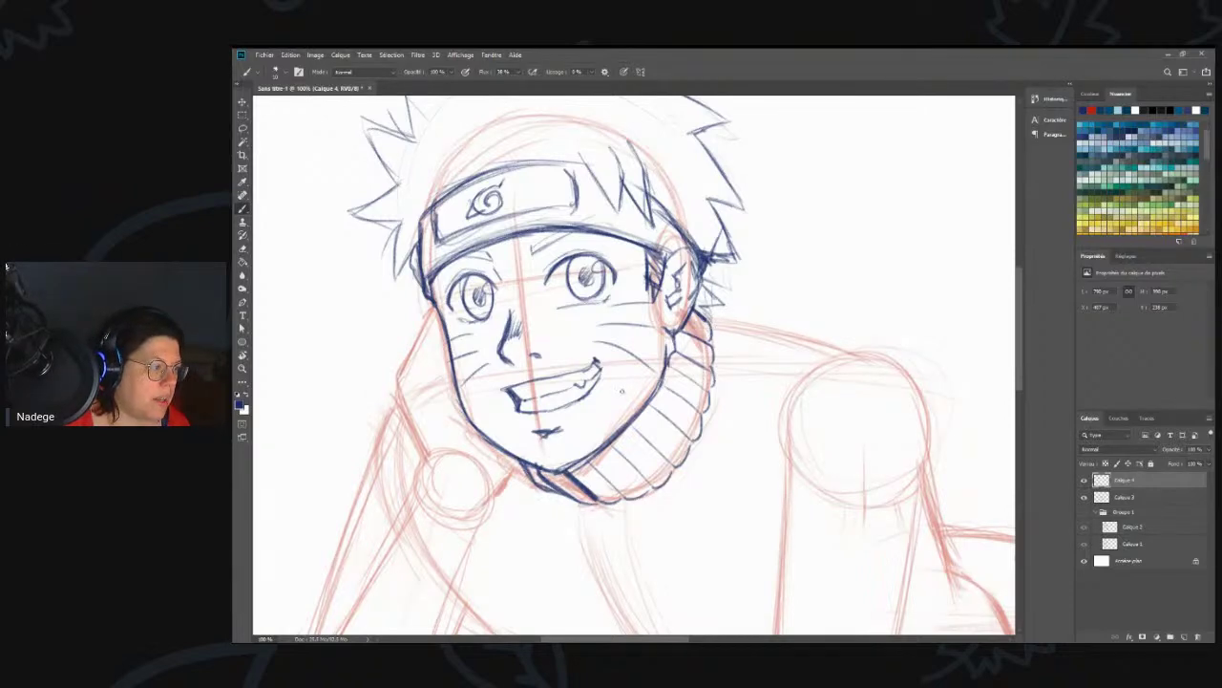
mouse_move(611, 466)
left_mouse_down()
mouse_move(642, 369)
mouse_move(655, 400)
left_mouse_up()
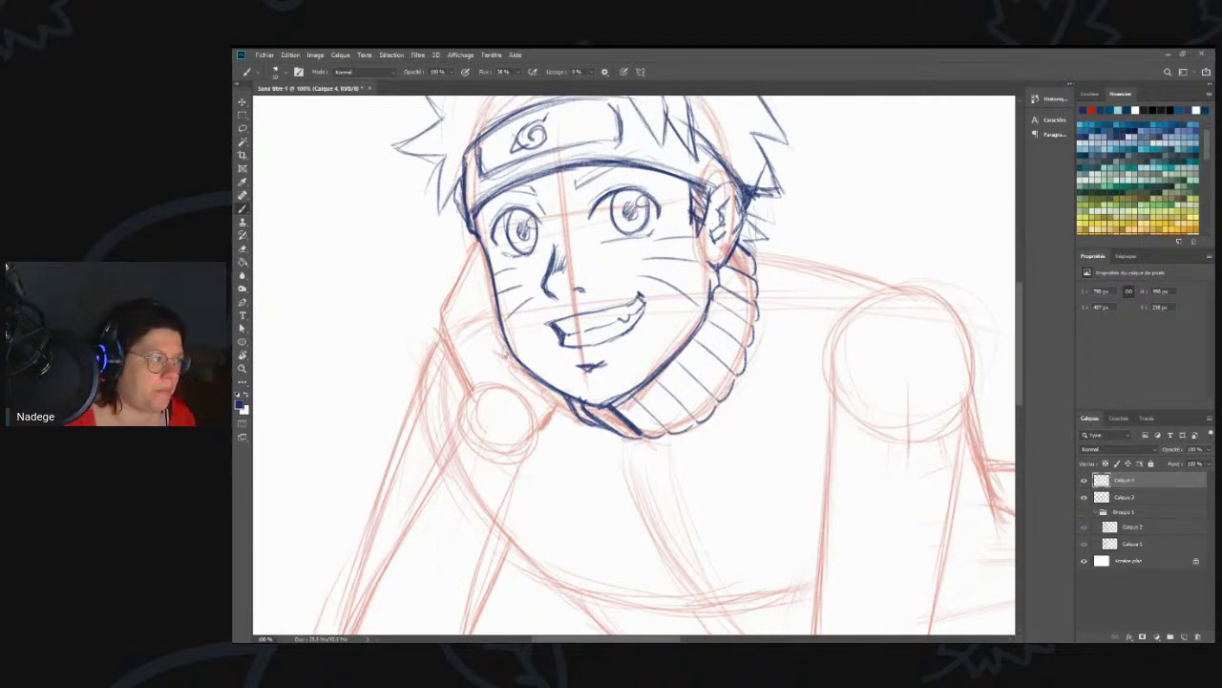
- Erase the far cheek's contour and draw the curled fingers and palm edge of the hand resting against that cheek
key("e")
mouse_move(490, 283)
left_mouse_down()
mouse_move(510, 345)
mouse_move(538, 379)
mouse_move(519, 361)
left_mouse_up()
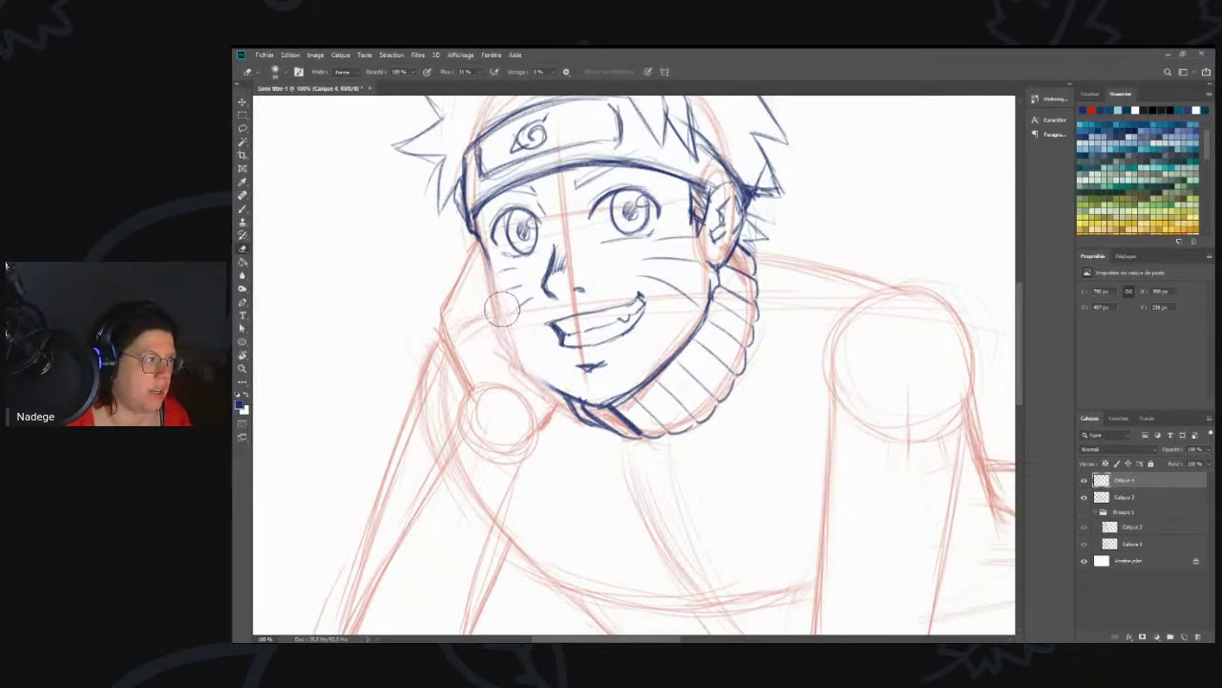
key("b")
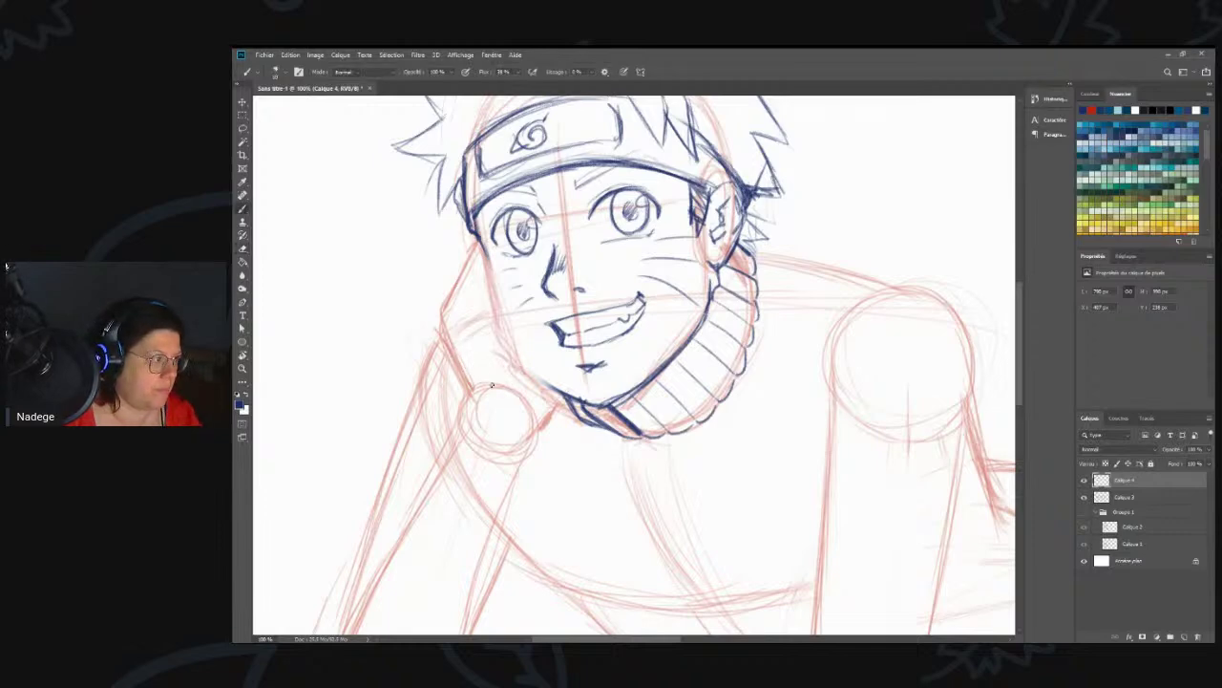
mouse_move(535, 425)
left_mouse_down()
mouse_move(557, 391)
mouse_move(497, 336)
left_mouse_up()
mouse_move(529, 382)
left_mouse_down()
mouse_move(488, 322)
mouse_move(526, 289)
mouse_move(514, 311)
mouse_move(491, 279)
mouse_move(462, 313)
mouse_move(487, 323)
mouse_move(531, 299)
mouse_move(530, 280)
left_mouse_up()
mouse_move(531, 285)
left_mouse_down()
mouse_move(473, 283)
mouse_move(493, 264)
mouse_move(455, 291)
mouse_move(443, 317)
left_mouse_up()
mouse_move(512, 268)
left_mouse_down()
mouse_move(497, 285)
mouse_move(494, 266)
left_mouse_up()
mouse_move(481, 253)
left_mouse_down()
mouse_move(496, 268)
mouse_move(446, 279)
mouse_move(494, 280)
mouse_move(450, 277)
left_mouse_up()
key("ctrl+z")
key("ctrl+z")
mouse_move(481, 255)
left_mouse_down()
mouse_move(440, 286)
mouse_move(432, 315)
left_mouse_up()
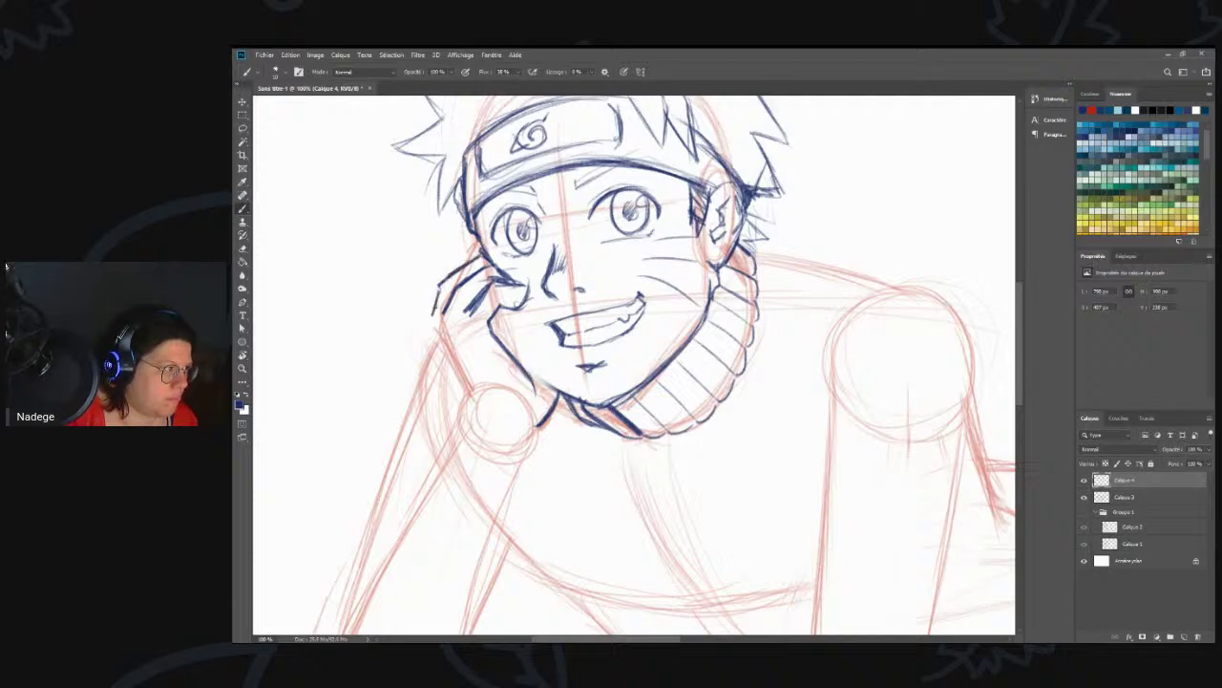
- Outline the back of the supporting hand down to the wrist and strengthen the jaw contour against the palm
mouse_move(475, 252)
left_mouse_down()
mouse_move(445, 275)
mouse_move(436, 307)
left_mouse_up()
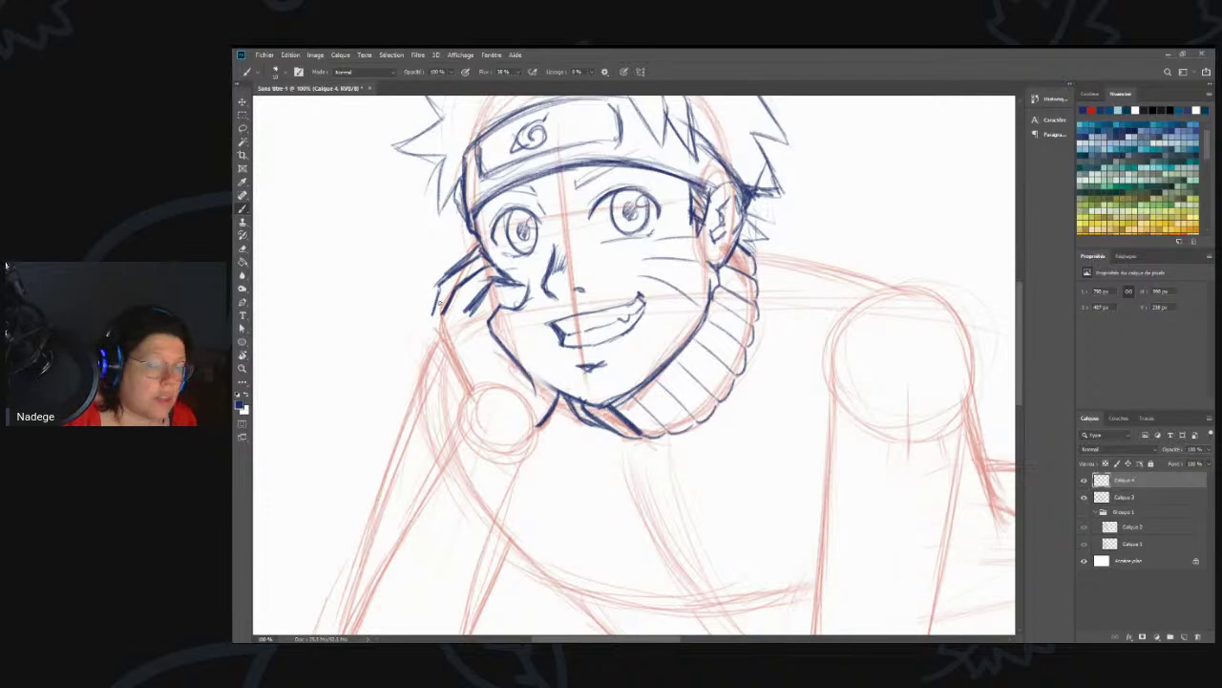
mouse_move(437, 321)
left_mouse_down()
mouse_move(472, 398)
mouse_move(463, 378)
left_mouse_up()
mouse_move(439, 288)
left_mouse_down()
mouse_move(431, 334)
mouse_move(456, 319)
left_mouse_up()
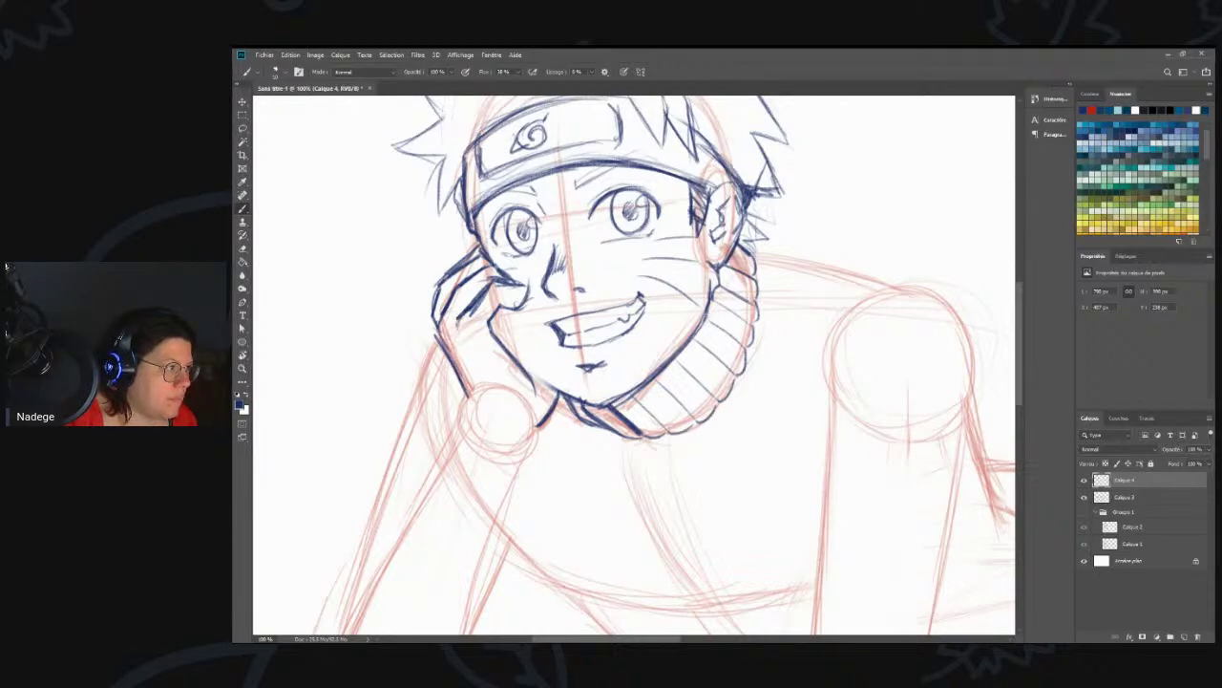
left_click_drag(498, 311, 529, 370)
left_click_drag(526, 369, 557, 390)
mouse_move(507, 341)
left_mouse_down()
mouse_move(518, 358)
mouse_move(509, 336)
mouse_move(510, 350)
left_mouse_up()
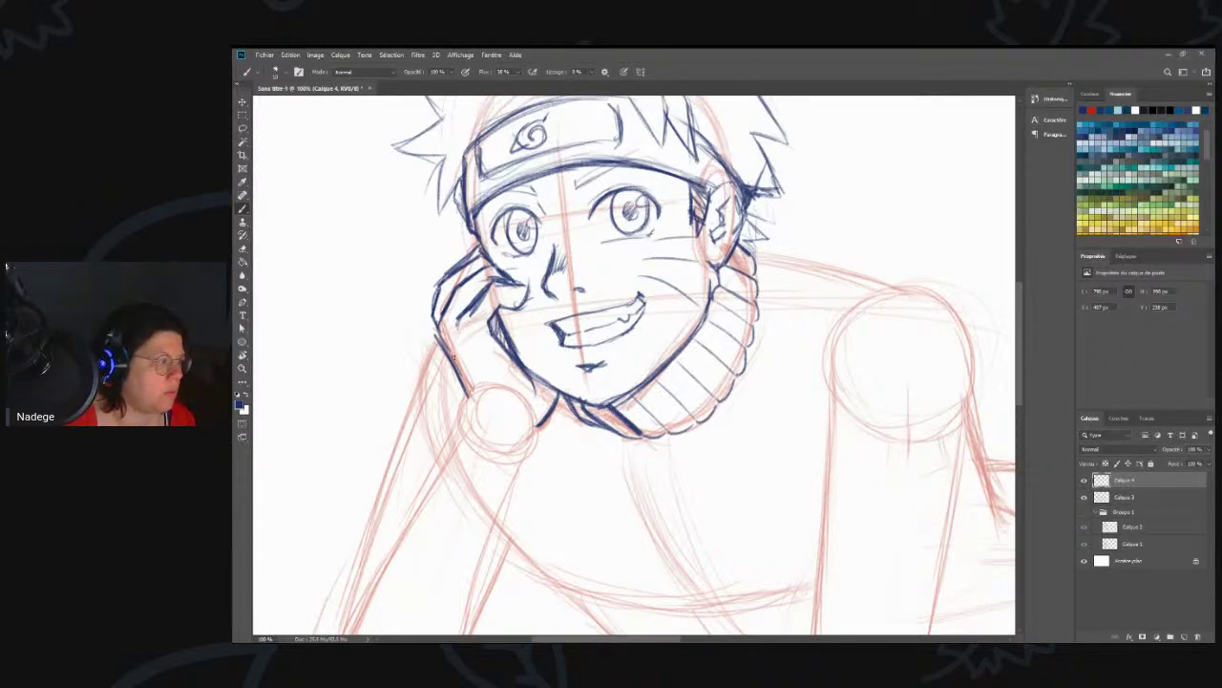
- Draw the pointed sleeve cuff around the supporting wrist and begin both side lines of the sleeve below it
left_click_drag(435, 327, 465, 413)
left_click_drag(539, 426, 531, 441)
mouse_move(464, 415)
left_mouse_down()
mouse_move(477, 455)
mouse_move(508, 484)
mouse_move(528, 467)
mouse_move(477, 446)
mouse_move(466, 416)
mouse_move(512, 483)
left_mouse_up()
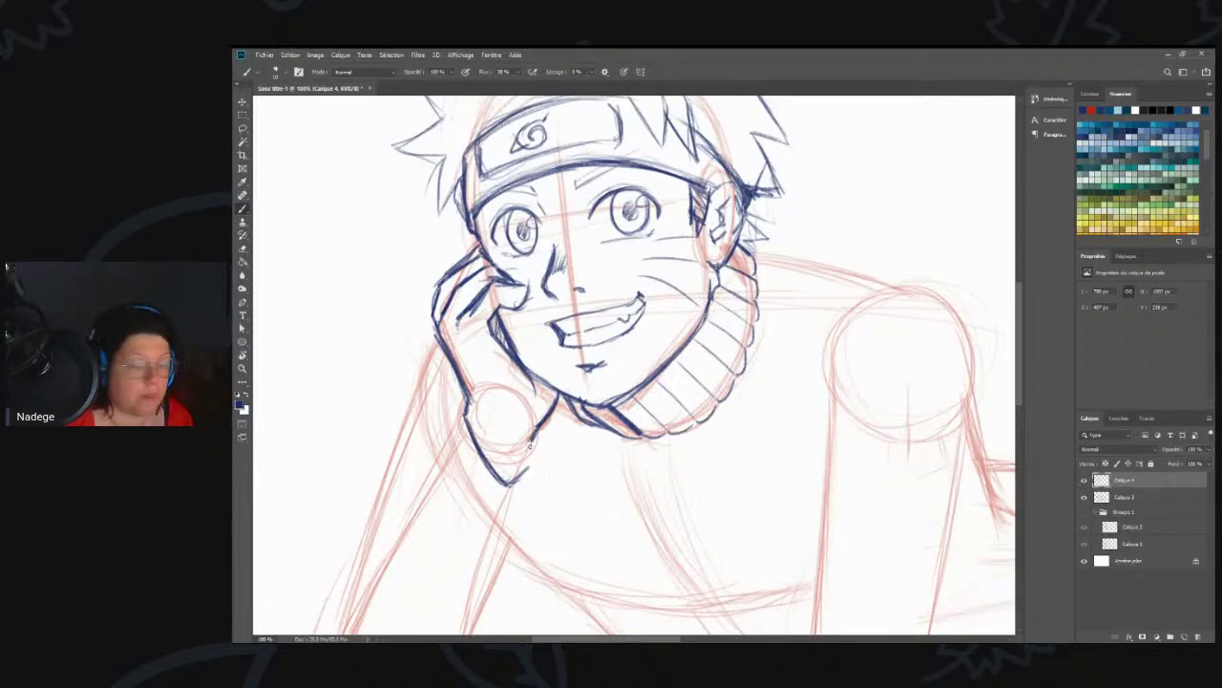
mouse_move(518, 476)
left_mouse_down()
mouse_move(535, 458)
mouse_move(518, 476)
left_mouse_up()
mouse_move(533, 434)
left_mouse_down()
mouse_move(532, 479)
mouse_move(514, 514)
left_mouse_up()
left_click_drag(537, 472, 512, 520)
left_click_drag(541, 442, 521, 473)
left_click_drag(468, 399, 424, 478)
- Strengthen the hair spikes on the far side of the head while viewing the whole figure
key("z")
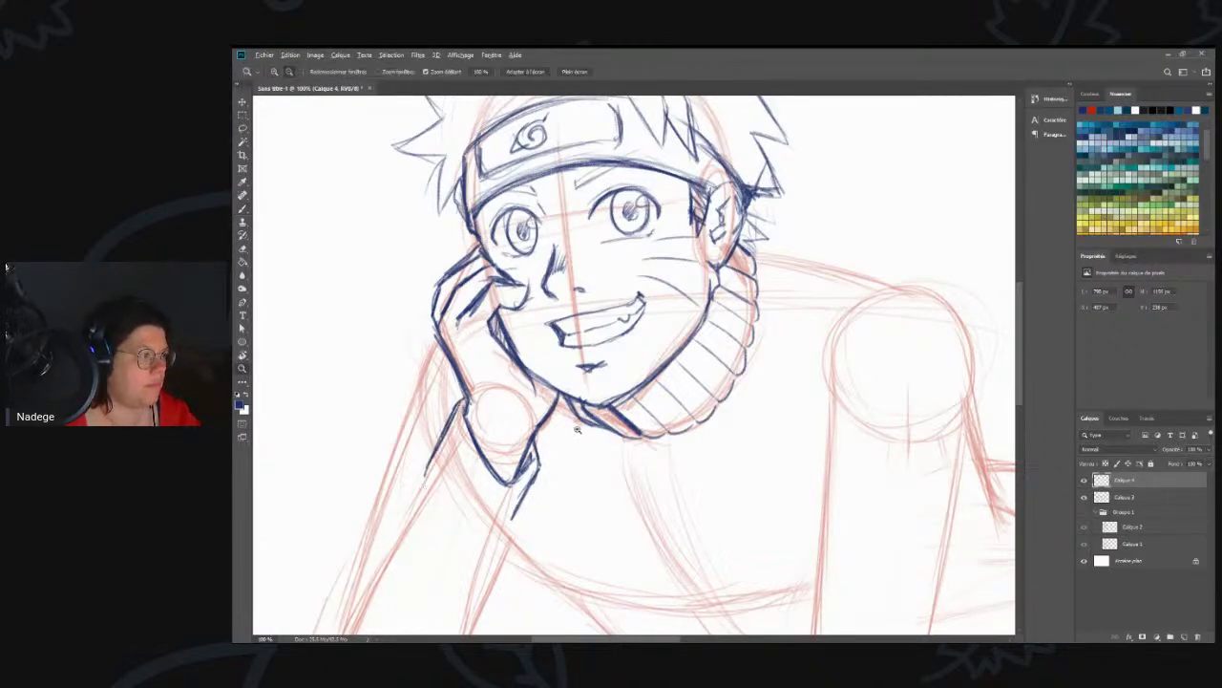
left_click(581, 433, "alt")
left_click(581, 433, "alt")
left_click_drag(567, 455, 554, 428)
key("b")
mouse_move(493, 245)
left_mouse_down()
mouse_move(473, 261)
mouse_move(497, 263)
mouse_move(491, 292)
left_mouse_up()
left_click_drag(492, 275, 509, 304)
left_click_drag(506, 286, 518, 317)
mouse_move(485, 206)
left_mouse_down()
mouse_move(478, 217)
mouse_move(491, 229)
left_mouse_up()
left_click_drag(502, 191, 497, 228)
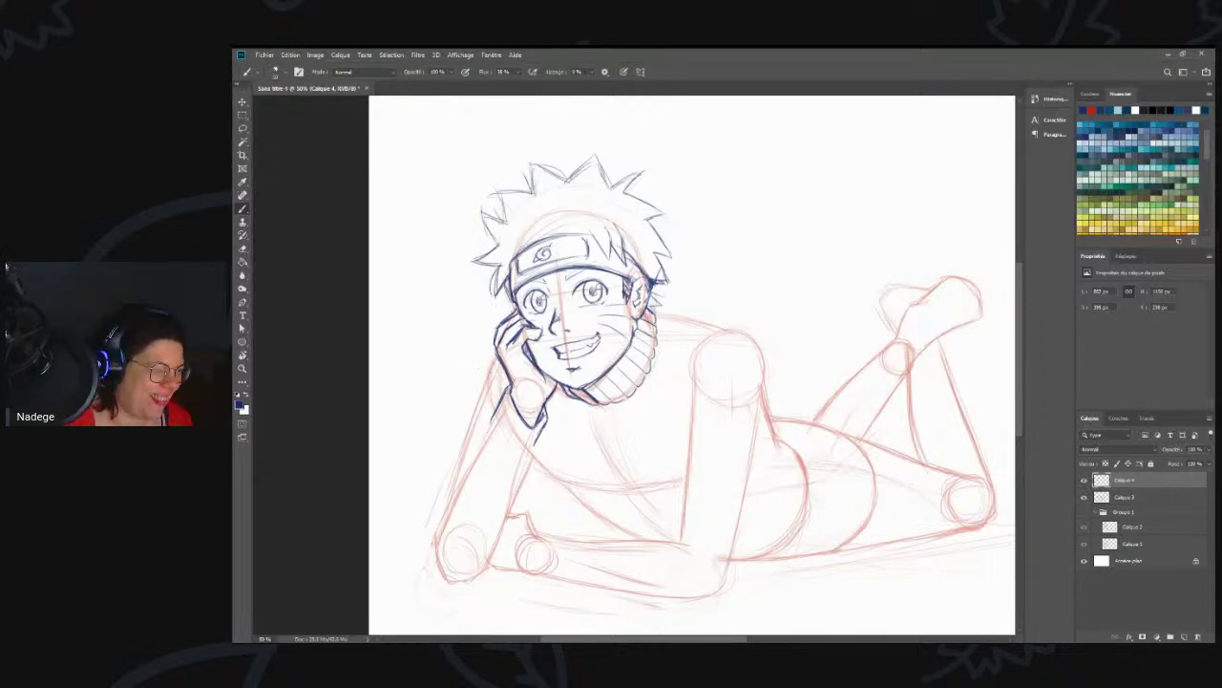
- Outline the propped forearm's sleeve along both sides and around the elbow, adjusting the brush for darker lines
left_click_drag(503, 390, 474, 456)
left_click_drag(496, 416, 476, 453)
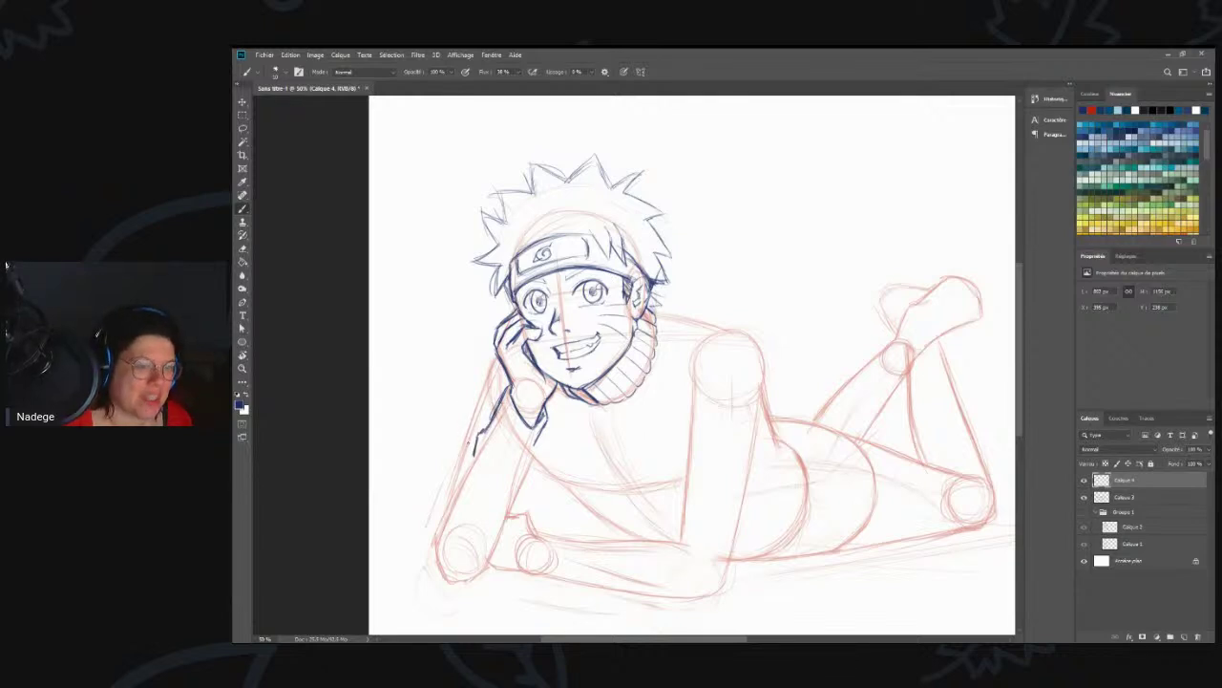
mouse_move(472, 453)
left_mouse_down()
mouse_move(432, 537)
mouse_move(451, 491)
mouse_move(436, 516)
left_mouse_up()
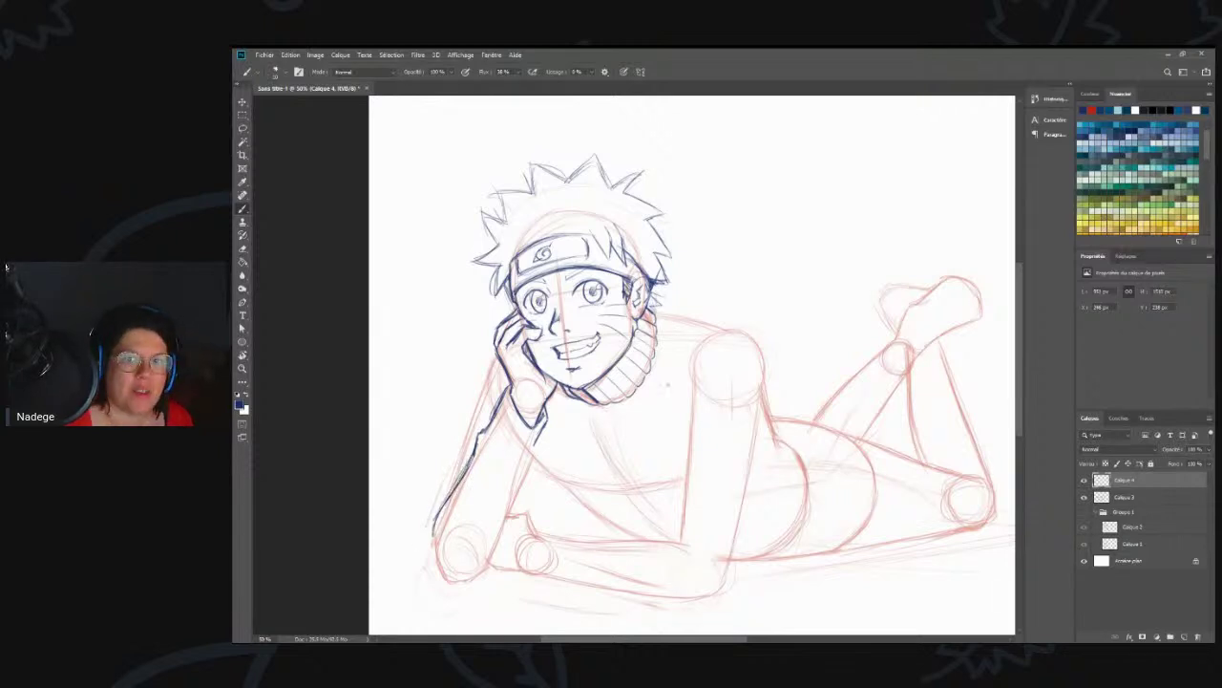
right_click(668, 385)
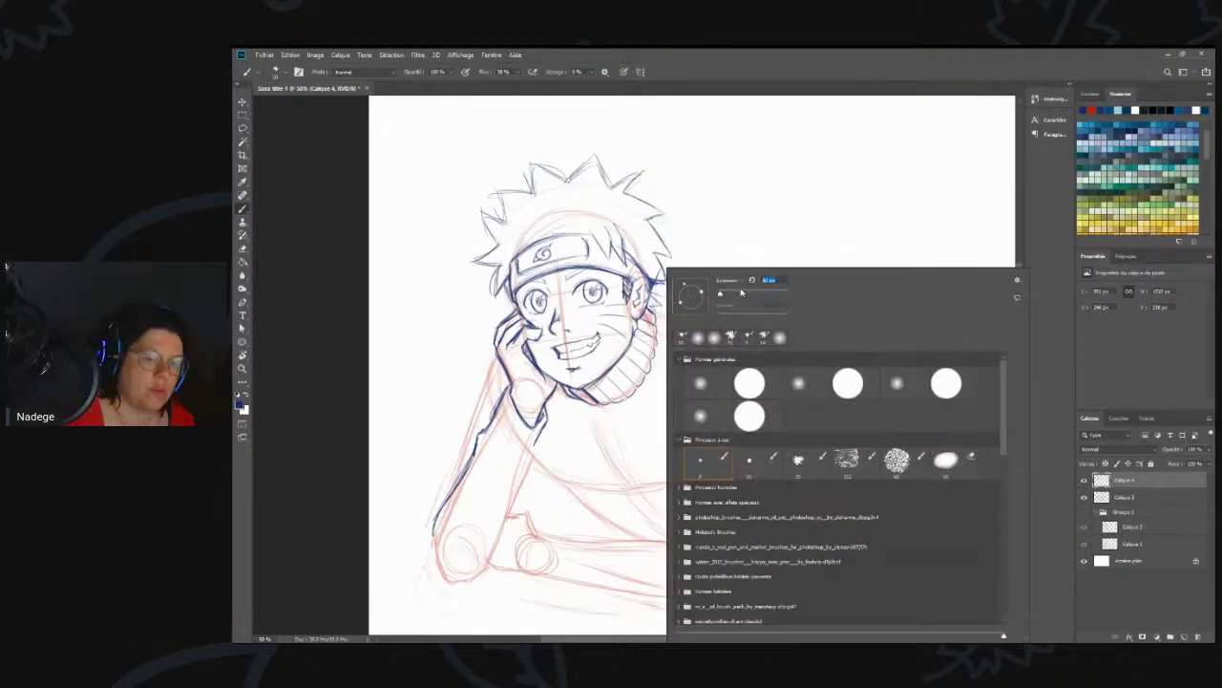
key("Return")
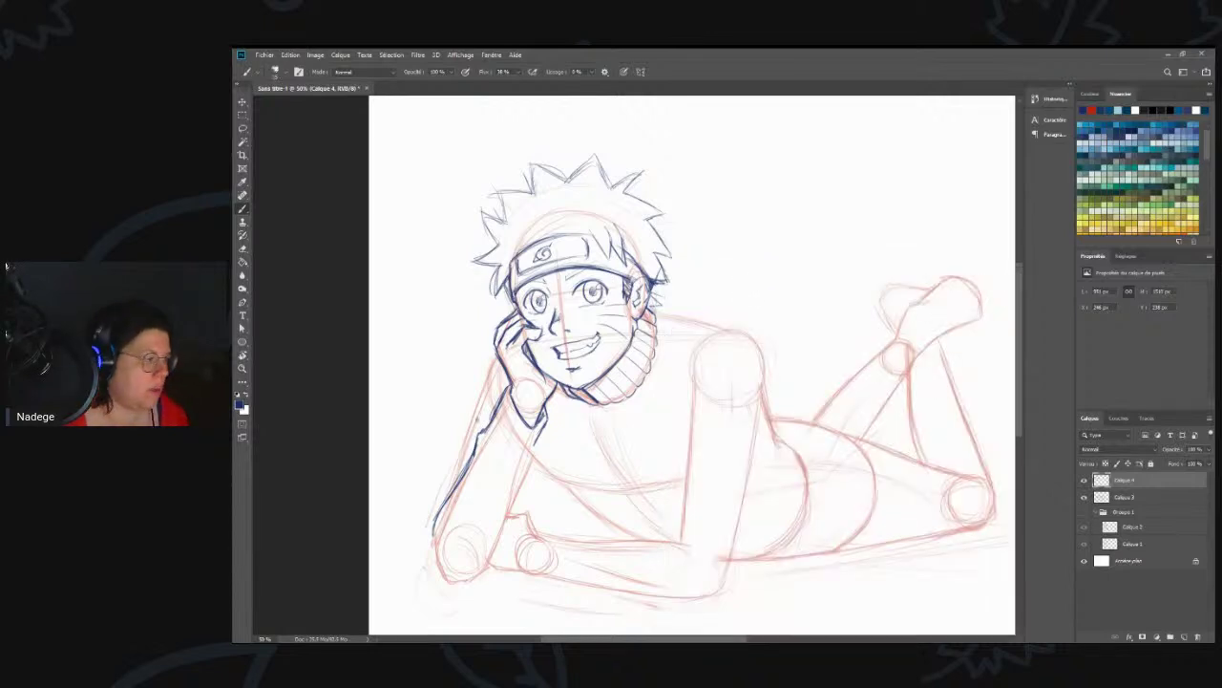
left_click_drag(548, 407, 511, 516)
mouse_move(531, 474)
left_mouse_down()
mouse_move(483, 576)
mouse_move(445, 585)
mouse_move(469, 580)
mouse_move(429, 552)
mouse_move(441, 581)
left_mouse_up()
left_click_drag(472, 456, 434, 550)
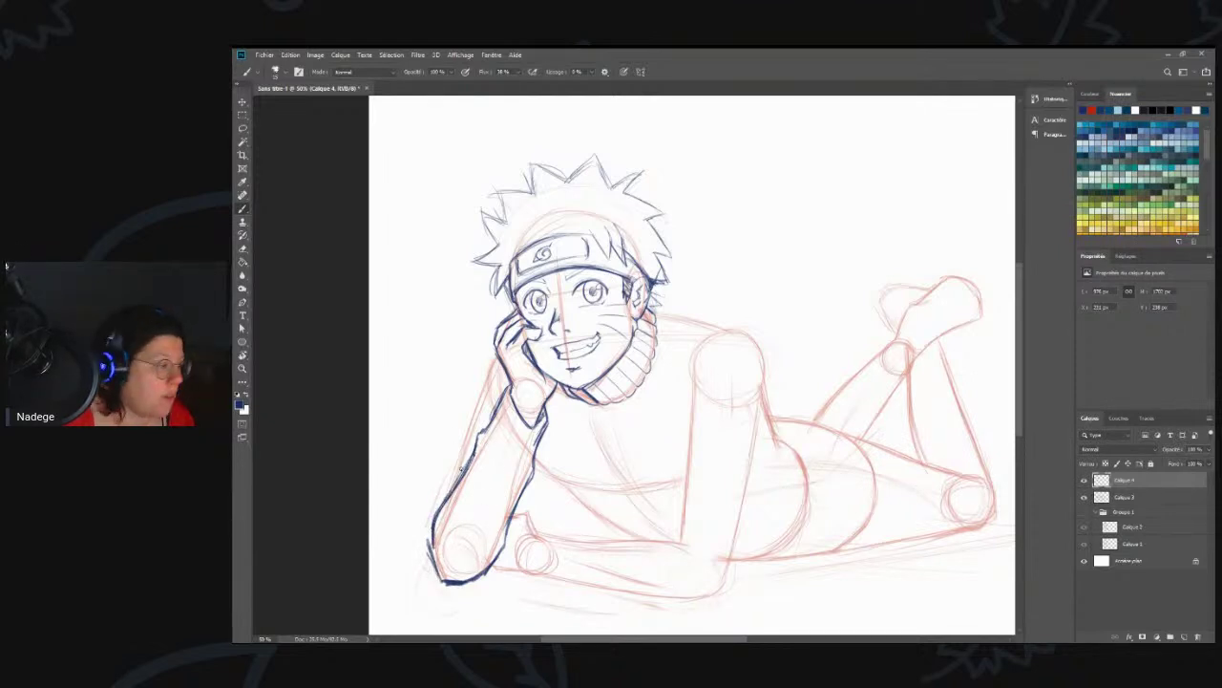
- Add fabric fold lines inside the propped forearm's sleeve and near the elbow, and reinforce the cuff edge
left_click_drag(475, 458, 486, 500)
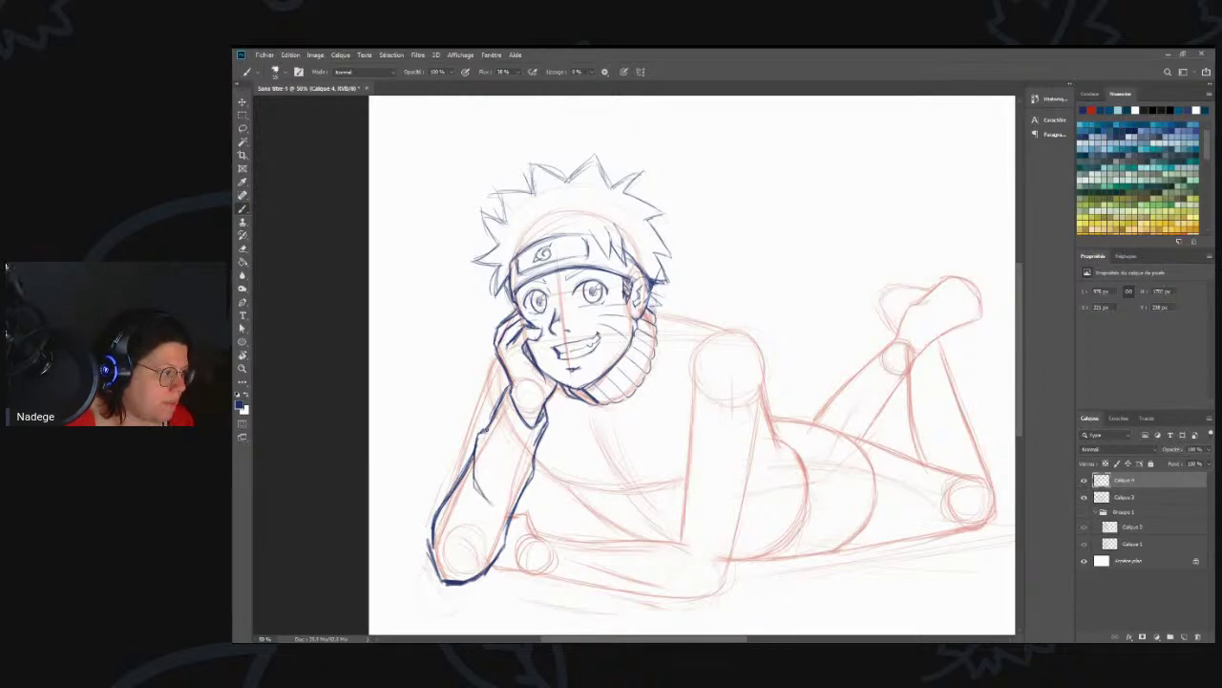
mouse_move(487, 431)
left_mouse_down()
mouse_move(505, 527)
mouse_move(475, 551)
mouse_move(468, 542)
left_mouse_up()
left_click_drag(548, 410, 536, 455)
key("e")
key("b")
key("b")
mouse_move(550, 407)
left_mouse_down()
mouse_move(529, 468)
mouse_move(547, 407)
mouse_move(535, 427)
left_mouse_up()
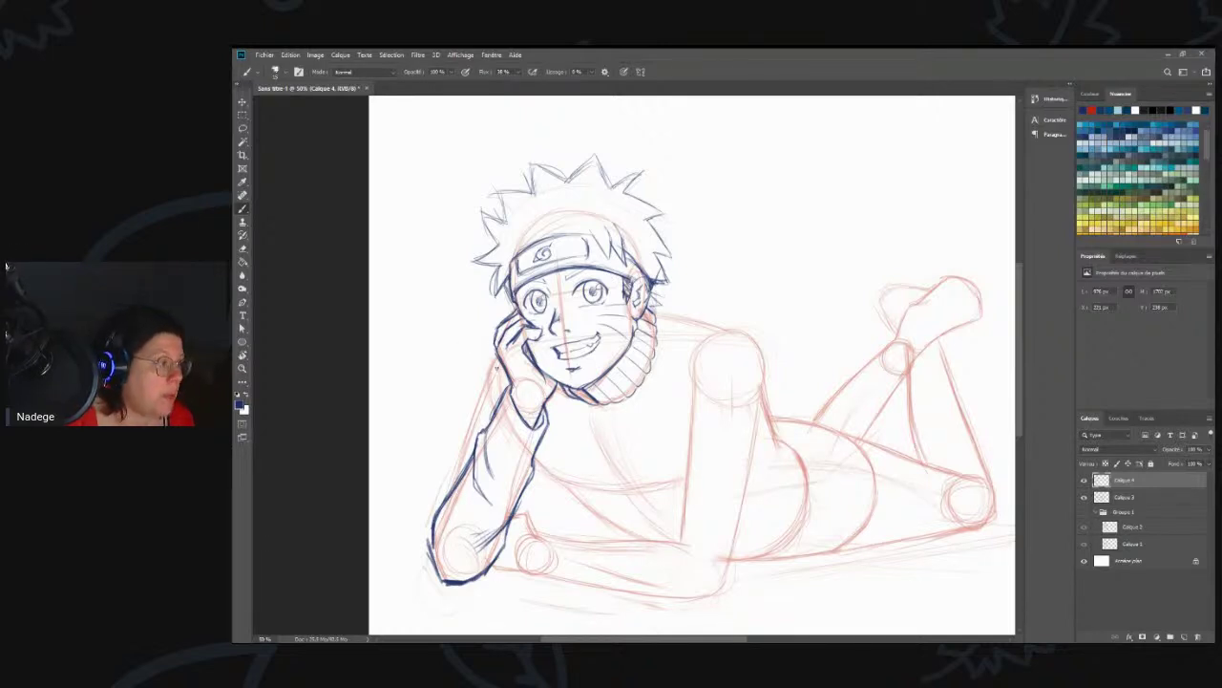
- Draw the upper arm's outline behind the propped forearm, running from the hand down along the sleeve's outer edge
mouse_move(501, 359)
left_mouse_down()
mouse_move(445, 499)
mouse_move(464, 445)
left_mouse_up()
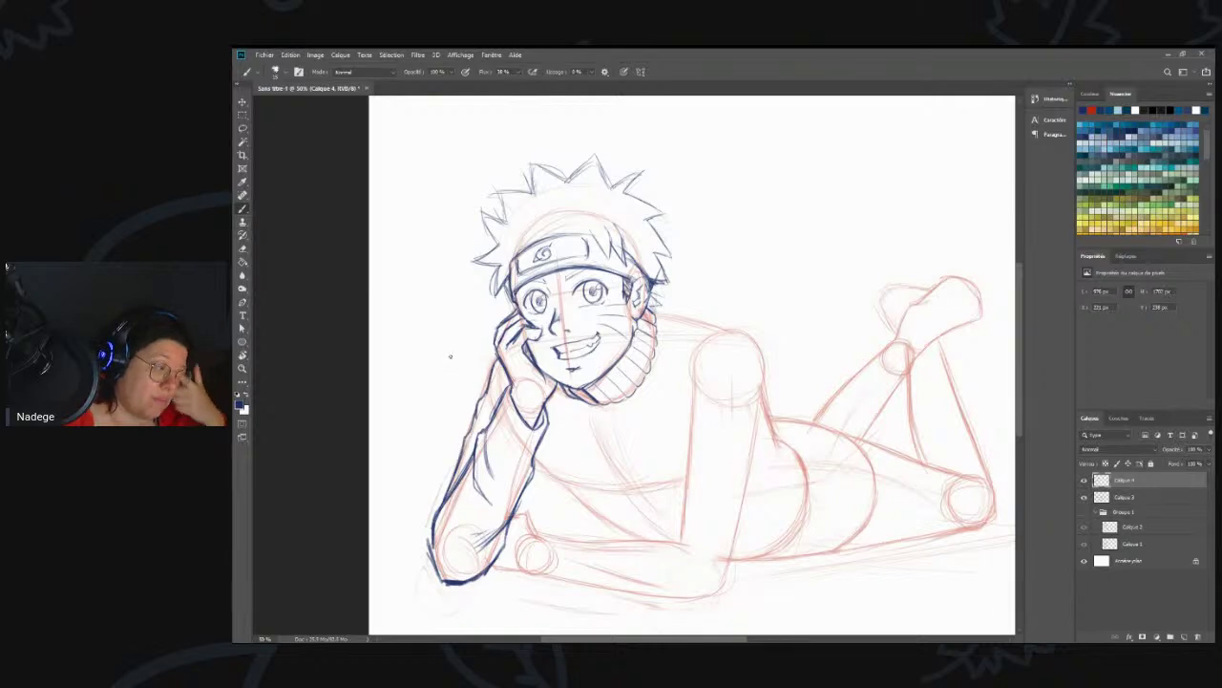
mouse_move(487, 389)
left_mouse_down()
mouse_move(497, 407)
mouse_move(487, 394)
mouse_move(494, 404)
mouse_move(476, 419)
mouse_move(493, 421)
mouse_move(477, 402)
mouse_move(455, 468)
left_mouse_up()
left_click_drag(458, 466, 445, 506)
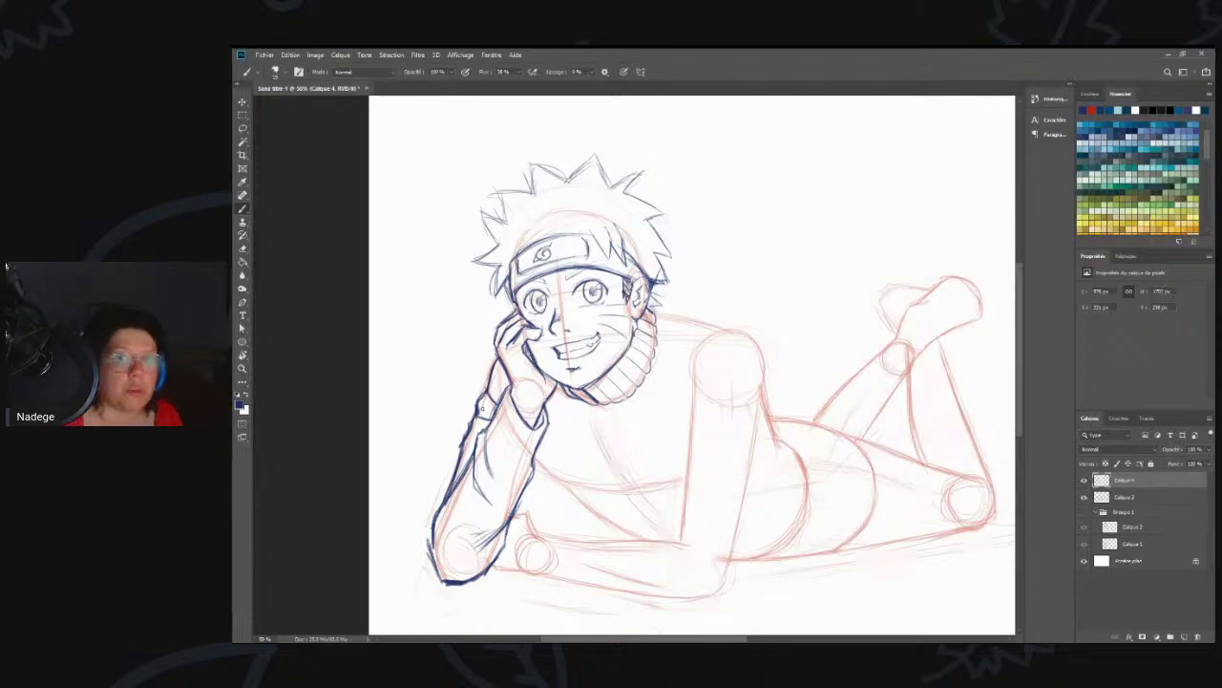
- Darken the outline of the hair spikes around the head, including the spikes beside the ear
left_click_drag(652, 294, 662, 306)
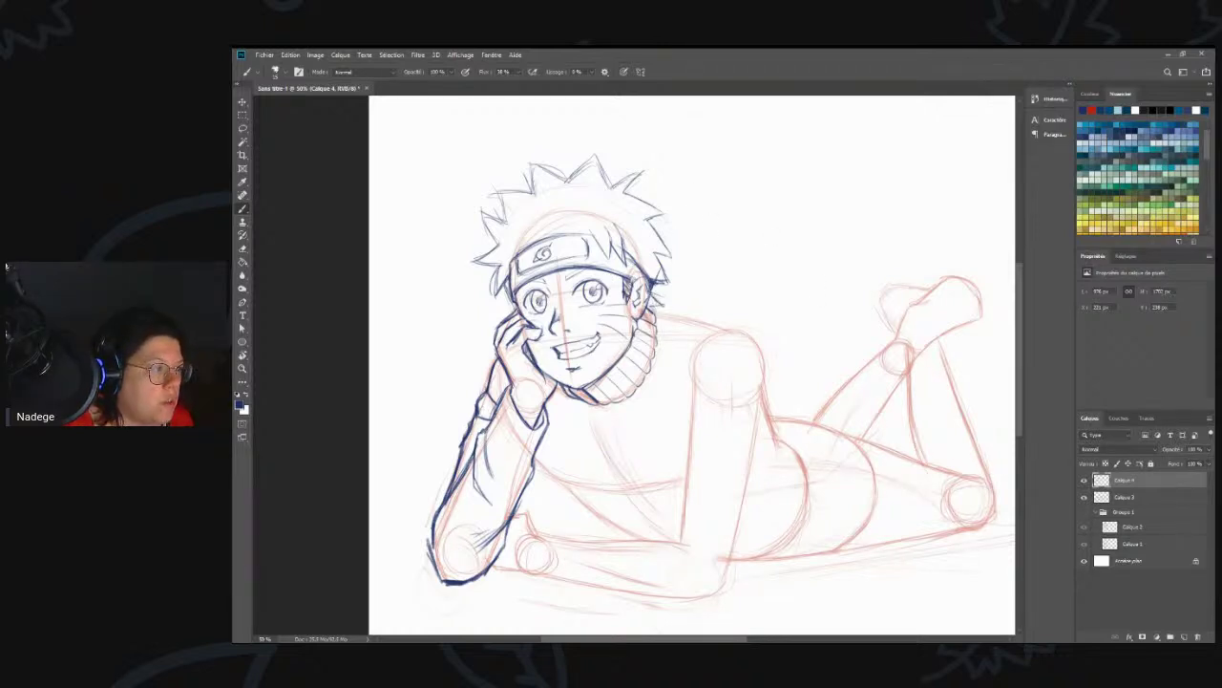
mouse_move(655, 252)
left_mouse_down()
mouse_move(667, 277)
mouse_move(659, 220)
mouse_move(672, 210)
mouse_move(628, 195)
mouse_move(626, 176)
mouse_move(596, 157)
mouse_move(568, 182)
mouse_move(529, 160)
mouse_move(531, 197)
mouse_move(491, 191)
mouse_move(506, 221)
mouse_move(482, 208)
mouse_move(498, 243)
mouse_move(471, 260)
mouse_move(502, 261)
left_mouse_up()
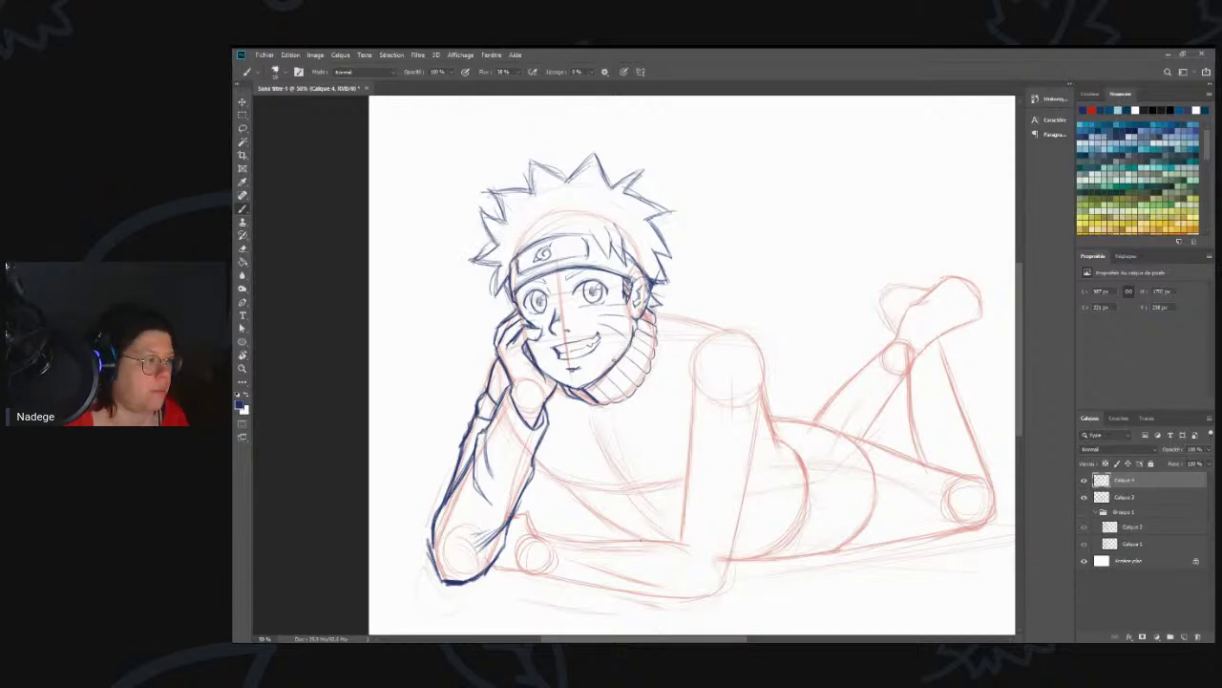
- Erase the old mouth and redraw it as a wide open grin with a teeth line, a shaded corner and a lower lip
key("e")
mouse_move(608, 334)
left_mouse_down()
mouse_move(570, 351)
mouse_move(580, 341)
left_mouse_up()
key("b")
mouse_move(567, 358)
left_mouse_down()
mouse_move(565, 346)
mouse_move(595, 335)
mouse_move(553, 349)
left_mouse_up()
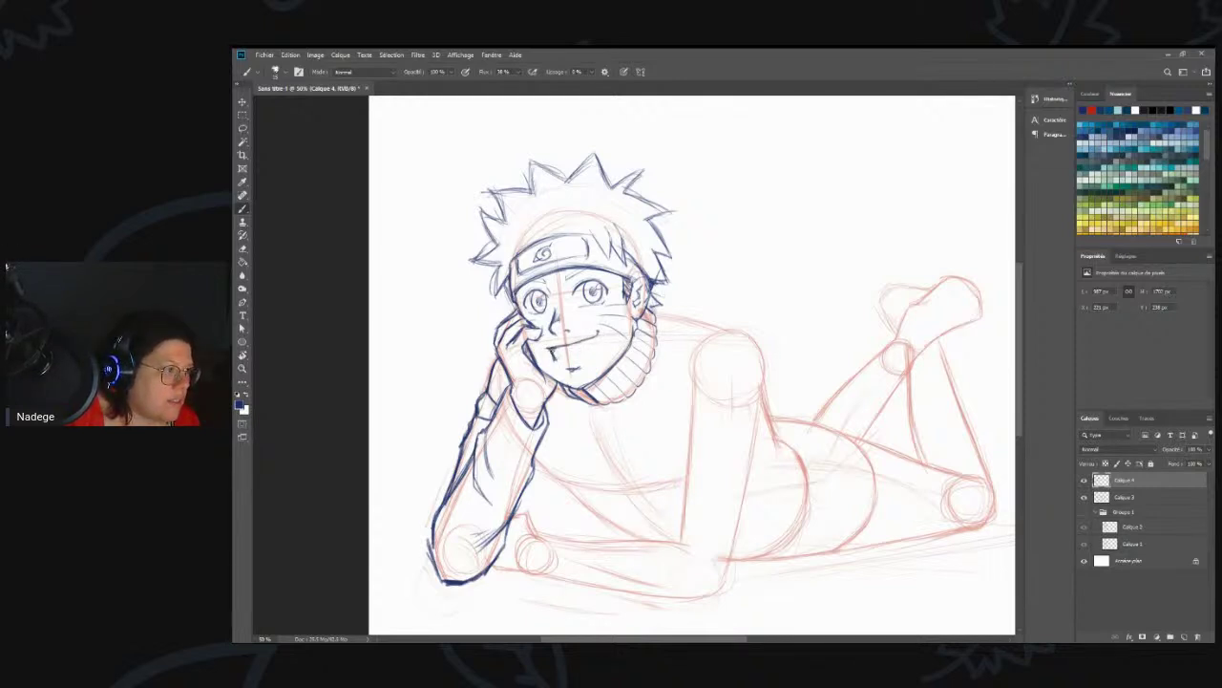
left_click_drag(597, 334, 592, 355)
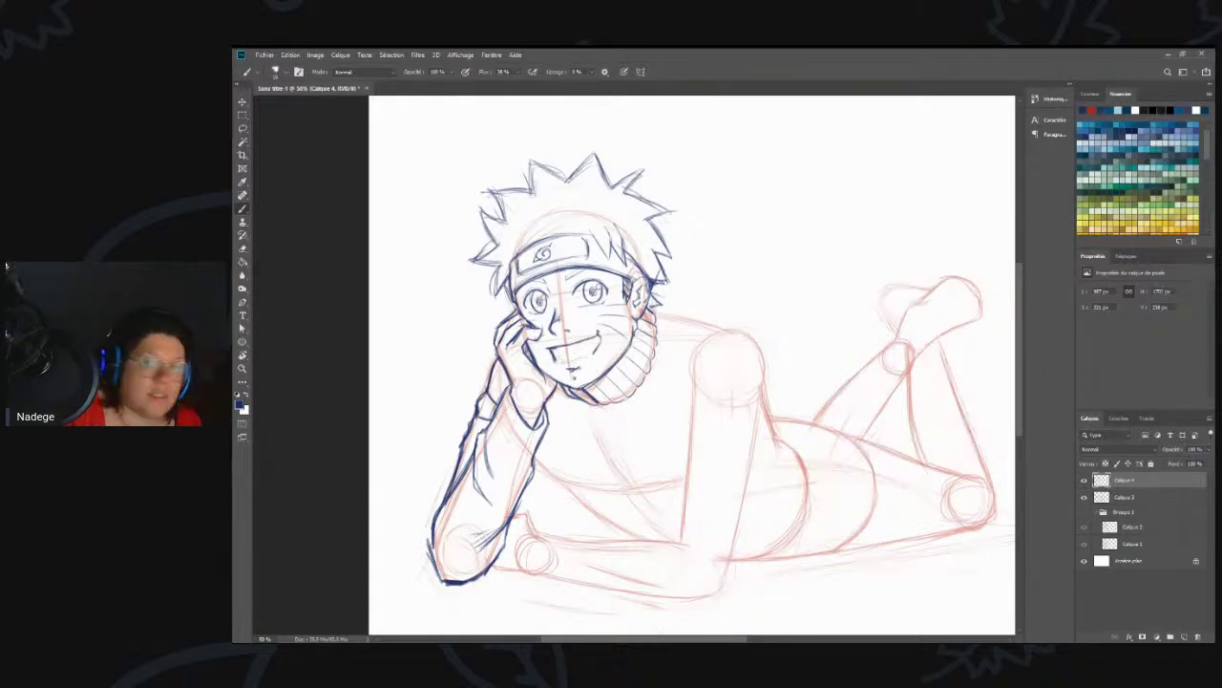
mouse_move(575, 359)
left_mouse_down()
mouse_move(598, 349)
mouse_move(587, 358)
left_mouse_up()
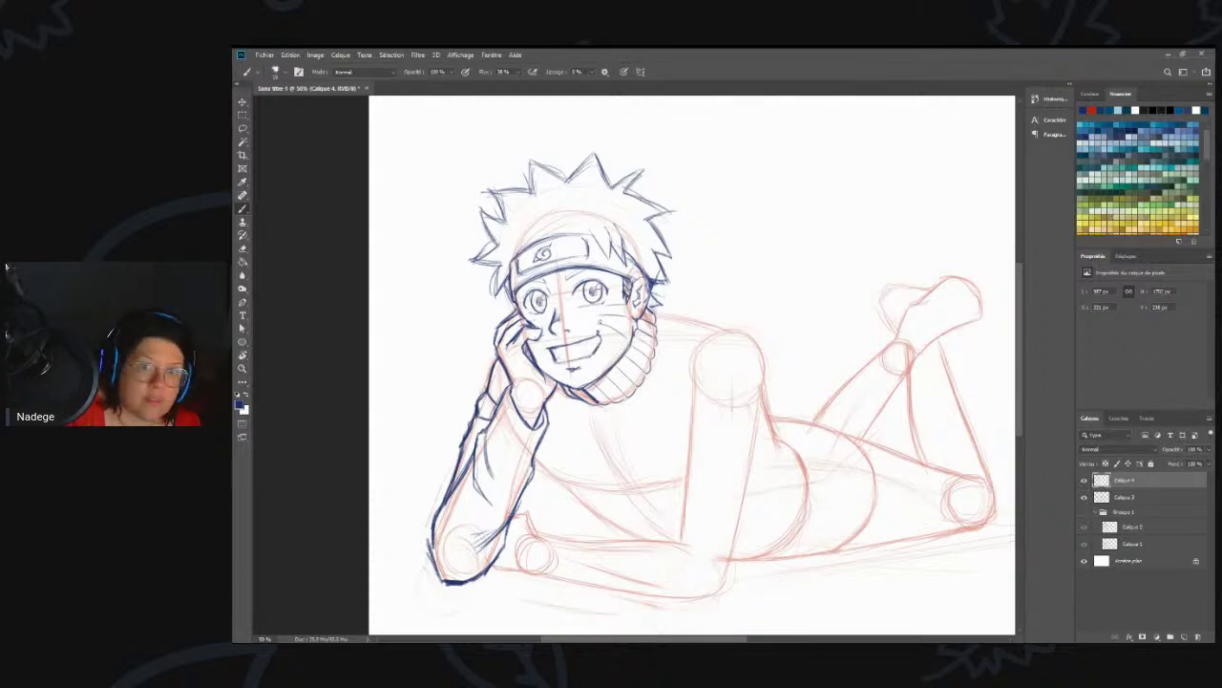
mouse_move(599, 331)
left_mouse_down()
mouse_move(559, 361)
mouse_move(554, 350)
mouse_move(590, 359)
mouse_move(590, 373)
left_mouse_up()
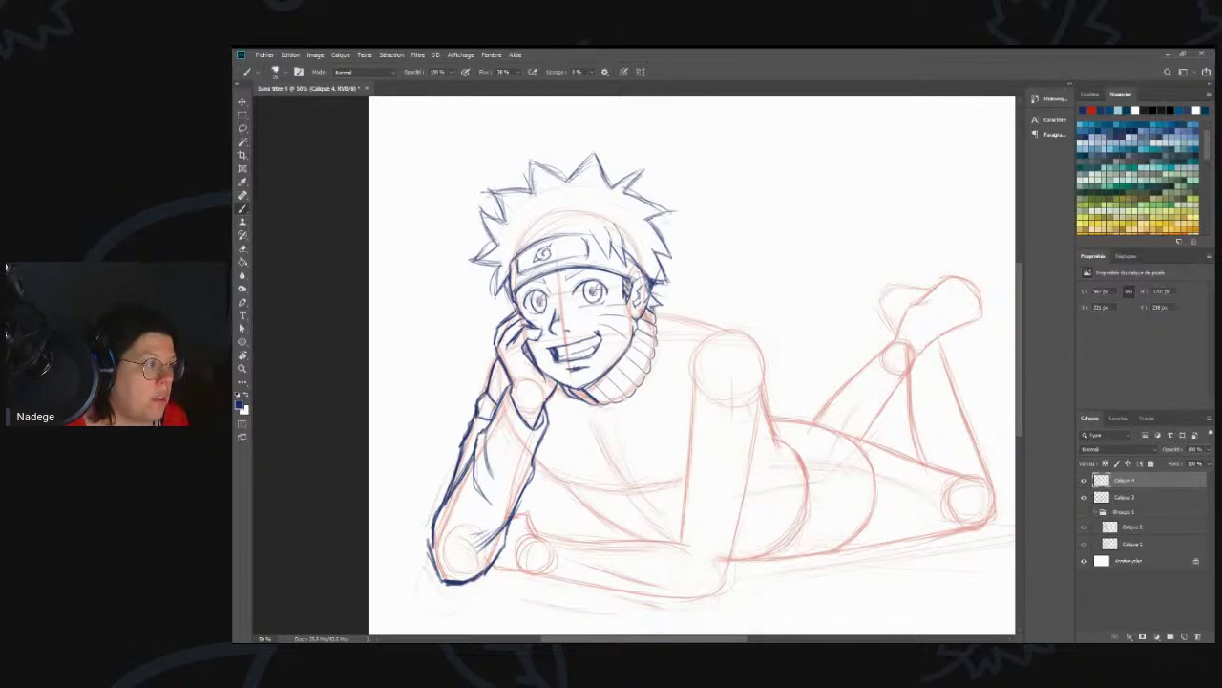
- Outline the back and shoulder from the collar to the near upper arm, and draw the curved sleeve seam over the shoulder
mouse_move(653, 307)
left_mouse_down()
mouse_move(747, 335)
mouse_move(765, 387)
mouse_move(682, 318)
mouse_move(766, 382)
mouse_move(762, 366)
mouse_move(768, 388)
mouse_move(741, 352)
mouse_move(698, 365)
mouse_move(680, 393)
left_mouse_up()
mouse_move(681, 392)
left_mouse_down()
mouse_move(714, 350)
mouse_move(741, 345)
mouse_move(766, 426)
mouse_move(738, 343)
left_mouse_up()
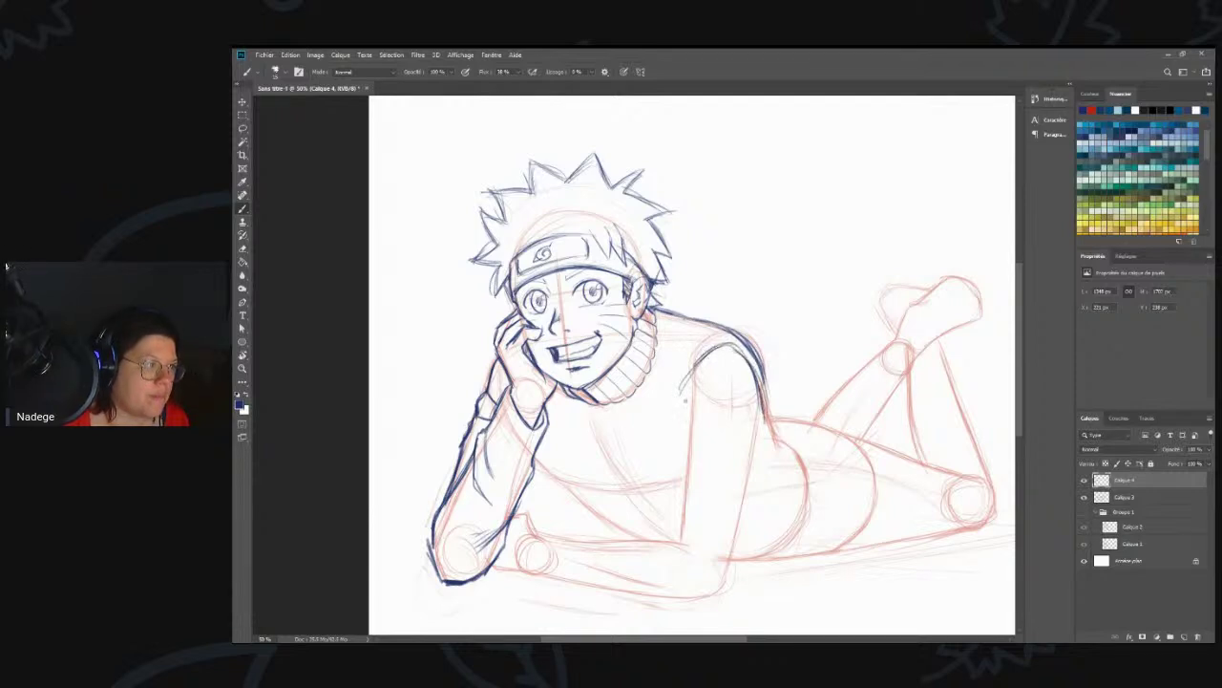
left_click_drag(657, 318, 716, 341)
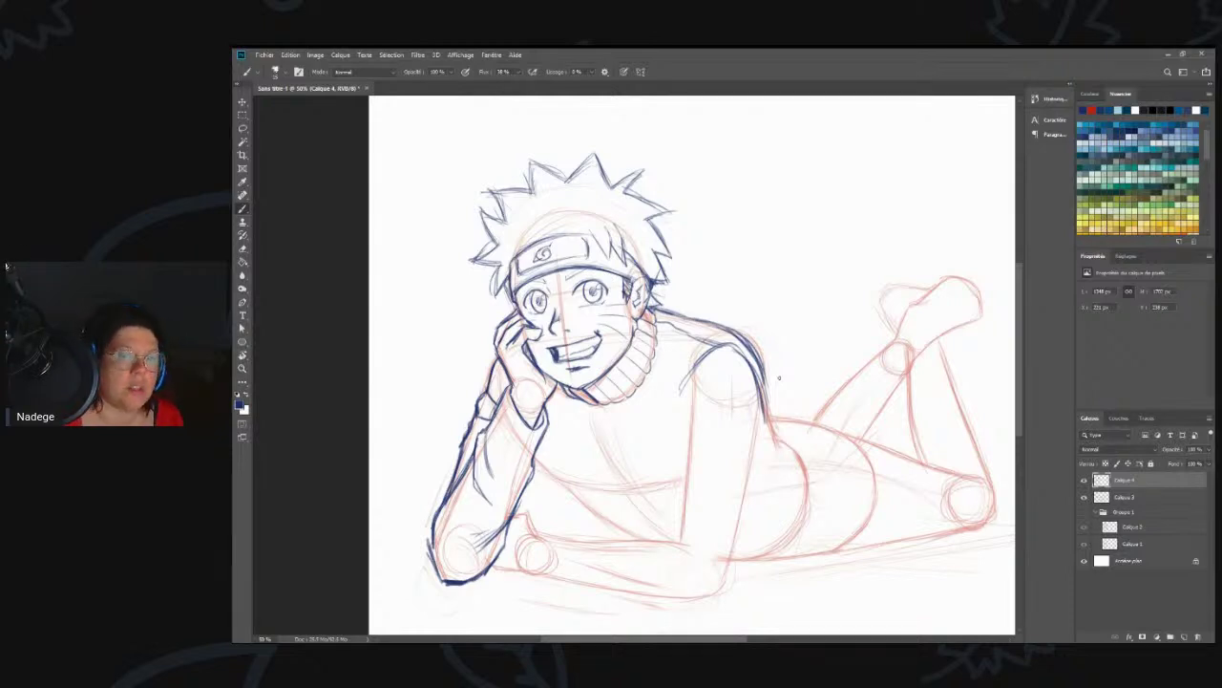
- Draw the near upper arm's inner sleeve edge from the armpit to the elbow crook, with folds at both ends
mouse_move(705, 357)
left_mouse_down()
mouse_move(677, 407)
mouse_move(681, 445)
left_mouse_up()
mouse_move(718, 384)
left_mouse_down()
mouse_move(690, 428)
mouse_move(668, 541)
left_mouse_up()
left_click_drag(680, 494, 668, 540)
mouse_move(683, 466)
left_mouse_down()
mouse_move(674, 506)
mouse_move(676, 485)
left_mouse_up()
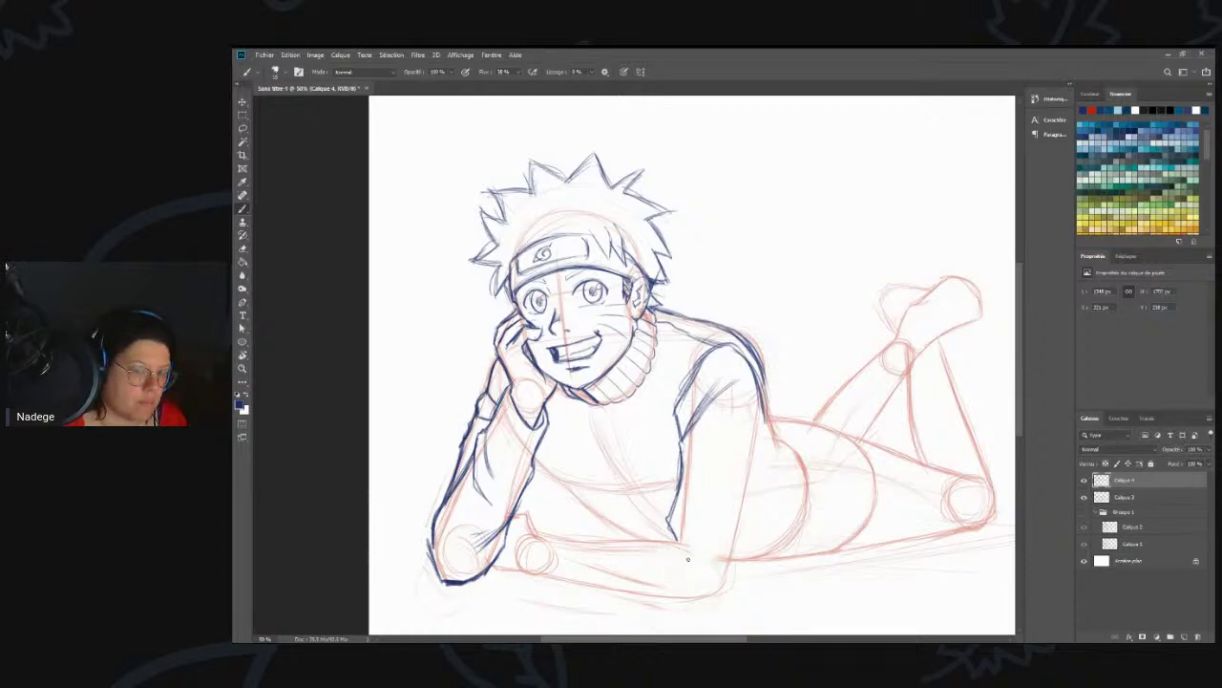
mouse_move(678, 539)
left_mouse_down()
mouse_move(710, 576)
mouse_move(718, 563)
left_mouse_up()
left_click_drag(674, 533, 701, 548)
- Outline the near upper arm's outer edge with dark strokes from the shoulder down to the elbow on the ground
left_click_drag(762, 397, 759, 483)
left_click_drag(762, 427, 730, 579)
left_click_drag(752, 496, 730, 583)
left_click_drag(764, 409, 733, 577)
mouse_move(748, 510)
left_mouse_down()
mouse_move(728, 588)
mouse_move(708, 599)
left_mouse_up()
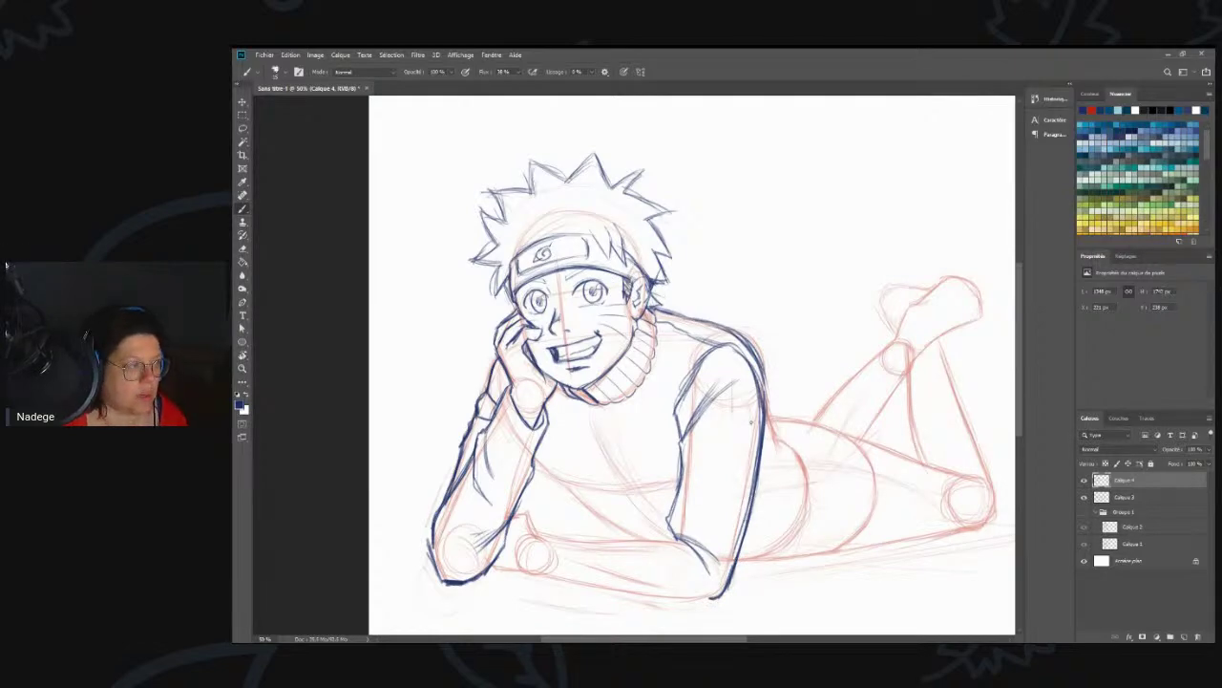
- Draw the underside of the forearm lying on the ground from the elbow to the wrist, and add the cuff
mouse_move(718, 600)
left_mouse_down()
mouse_move(634, 603)
mouse_move(576, 586)
mouse_move(705, 600)
mouse_move(551, 582)
mouse_move(718, 599)
mouse_move(569, 583)
left_mouse_up()
key("e")
key("b")
left_click_drag(720, 595, 619, 596)
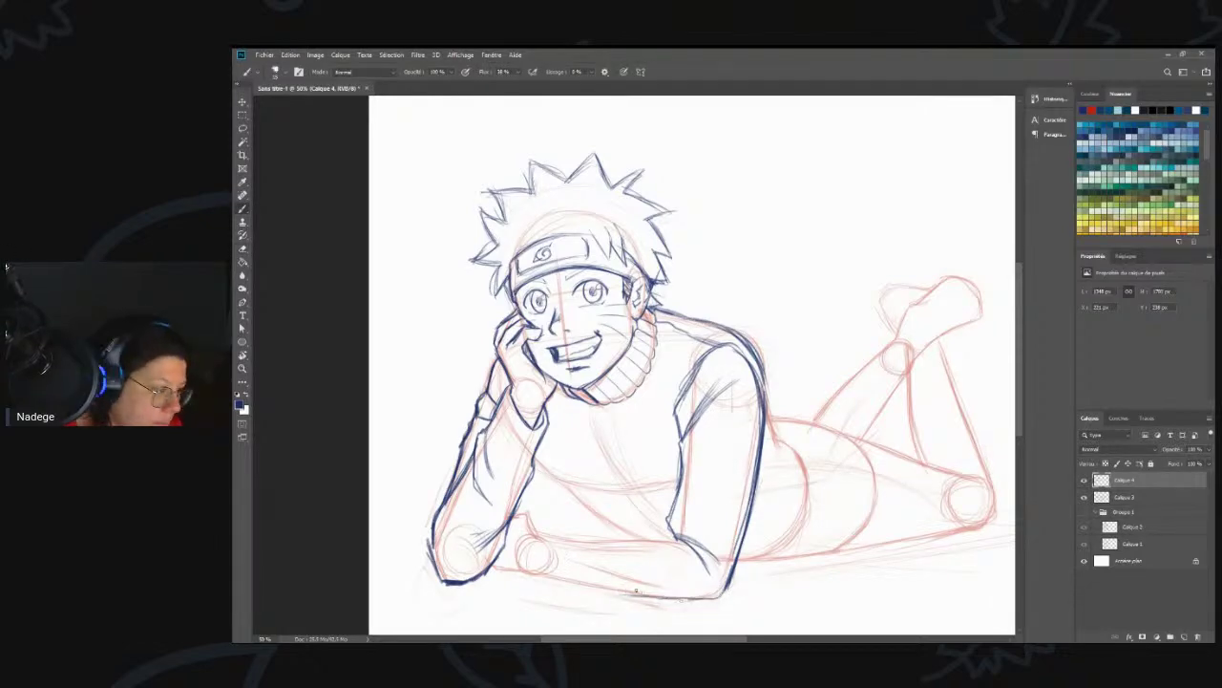
mouse_move(695, 600)
left_mouse_down()
mouse_move(570, 582)
mouse_move(554, 566)
mouse_move(573, 577)
mouse_move(557, 580)
mouse_move(564, 550)
mouse_move(562, 584)
mouse_move(539, 578)
mouse_move(563, 580)
mouse_move(527, 551)
mouse_move(565, 524)
mouse_move(527, 546)
left_mouse_up()
left_click_drag(527, 546, 531, 579)
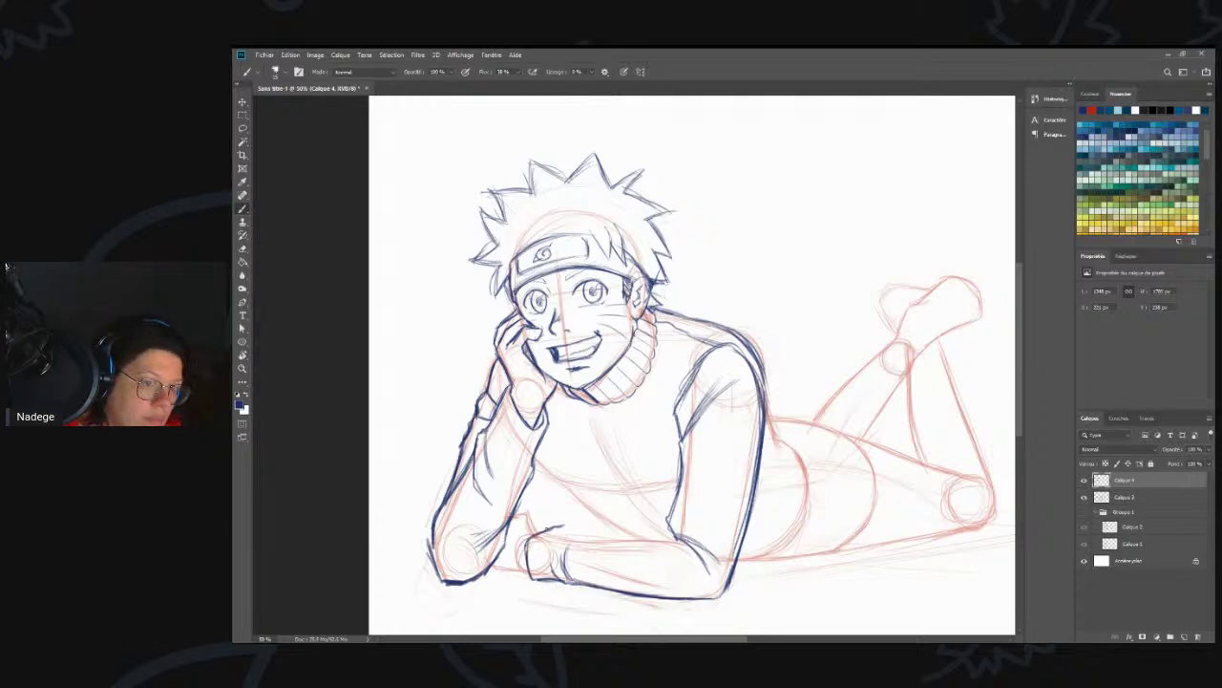
- Outline the resting forearm's top edge with its sleeve folds, and complete the hand beyond the cuff
mouse_move(537, 533)
left_mouse_down()
mouse_move(604, 536)
mouse_move(554, 548)
mouse_move(592, 534)
mouse_move(640, 539)
left_mouse_up()
mouse_move(602, 536)
left_mouse_down()
mouse_move(620, 550)
mouse_move(585, 561)
mouse_move(667, 537)
mouse_move(710, 569)
left_mouse_up()
mouse_move(548, 514)
left_mouse_down()
mouse_move(536, 532)
mouse_move(513, 519)
mouse_move(534, 524)
left_mouse_up()
left_click_drag(512, 516, 527, 510)
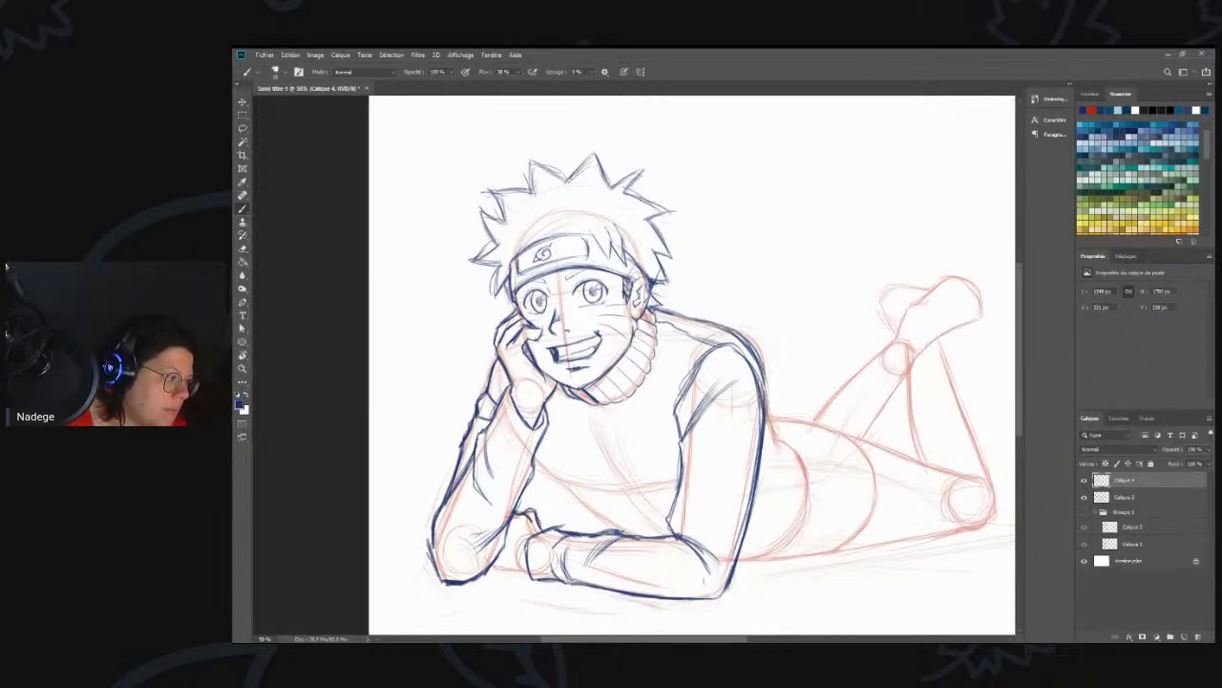
mouse_move(533, 575)
left_mouse_down()
mouse_move(491, 562)
mouse_move(528, 574)
left_mouse_up()
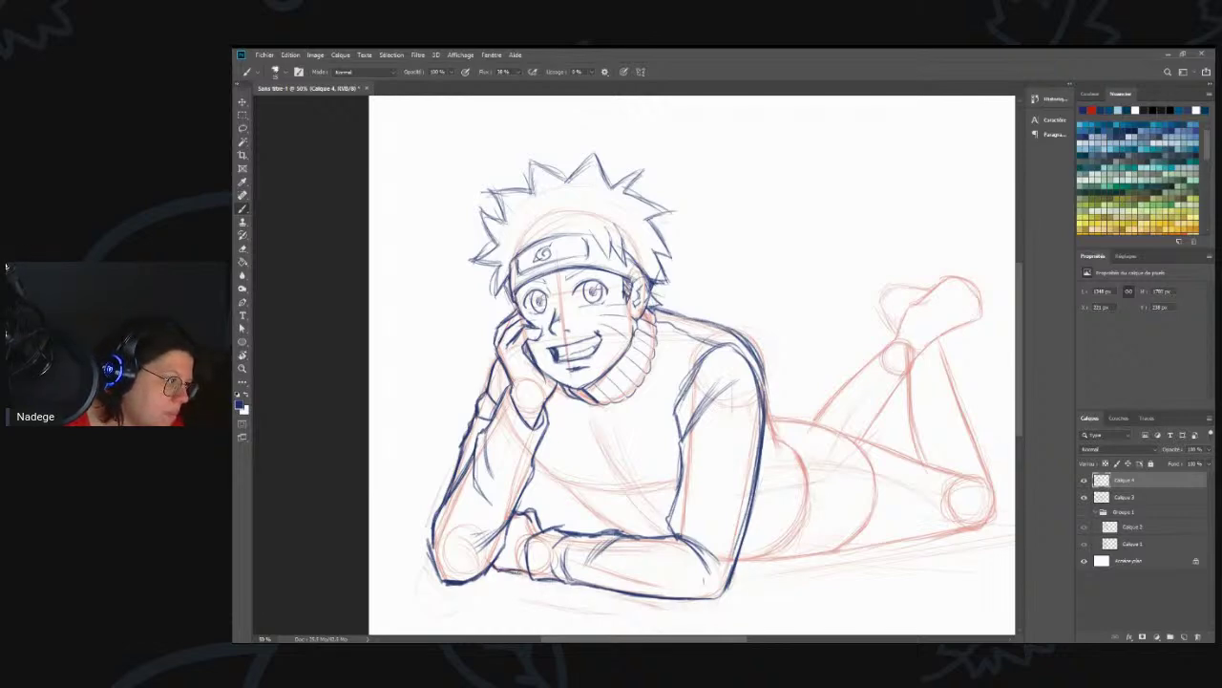
- Add fold lines to the near upper arm's sleeve, and darken its elbow crook and armpit edge
left_click_drag(676, 513, 666, 542)
mouse_move(703, 442)
left_mouse_down()
mouse_move(683, 480)
mouse_move(703, 452)
left_mouse_up()
left_click_drag(708, 455, 686, 471)
left_click_drag(693, 371, 676, 414)
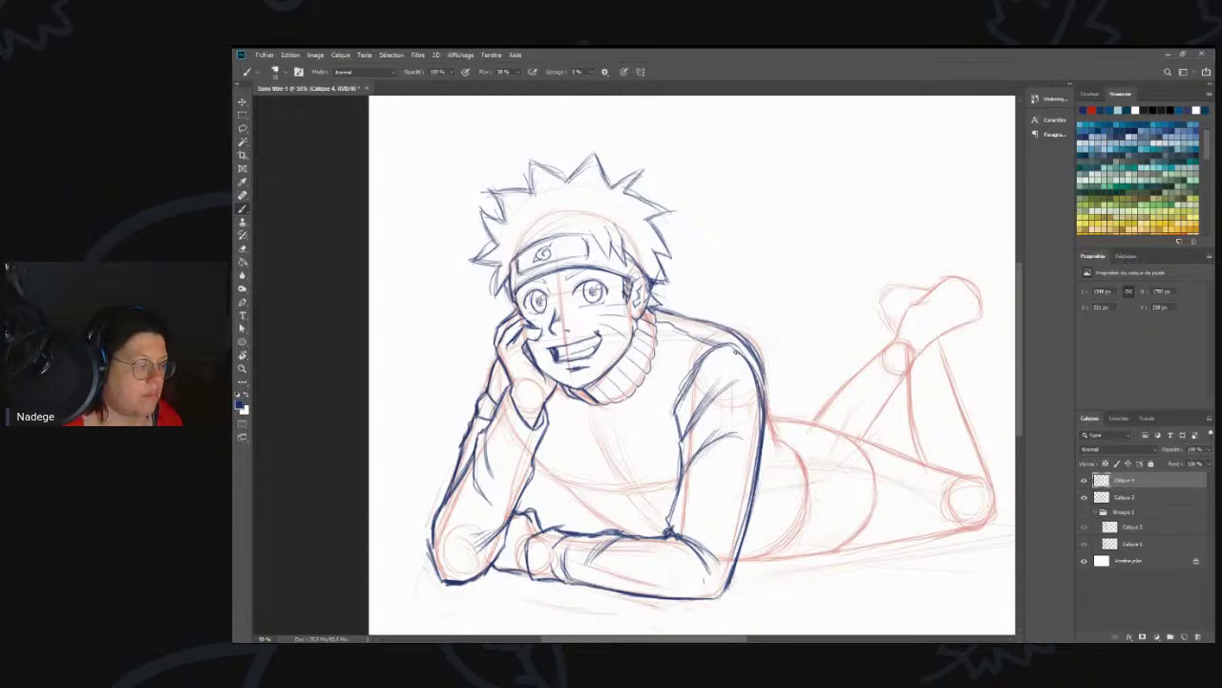
- Erase the outer shoulder line behind the near arm and redraw the back contour closer to the sleeve
key("e")
left_click_drag(712, 318, 784, 378)
left_click_drag(737, 337, 787, 387)
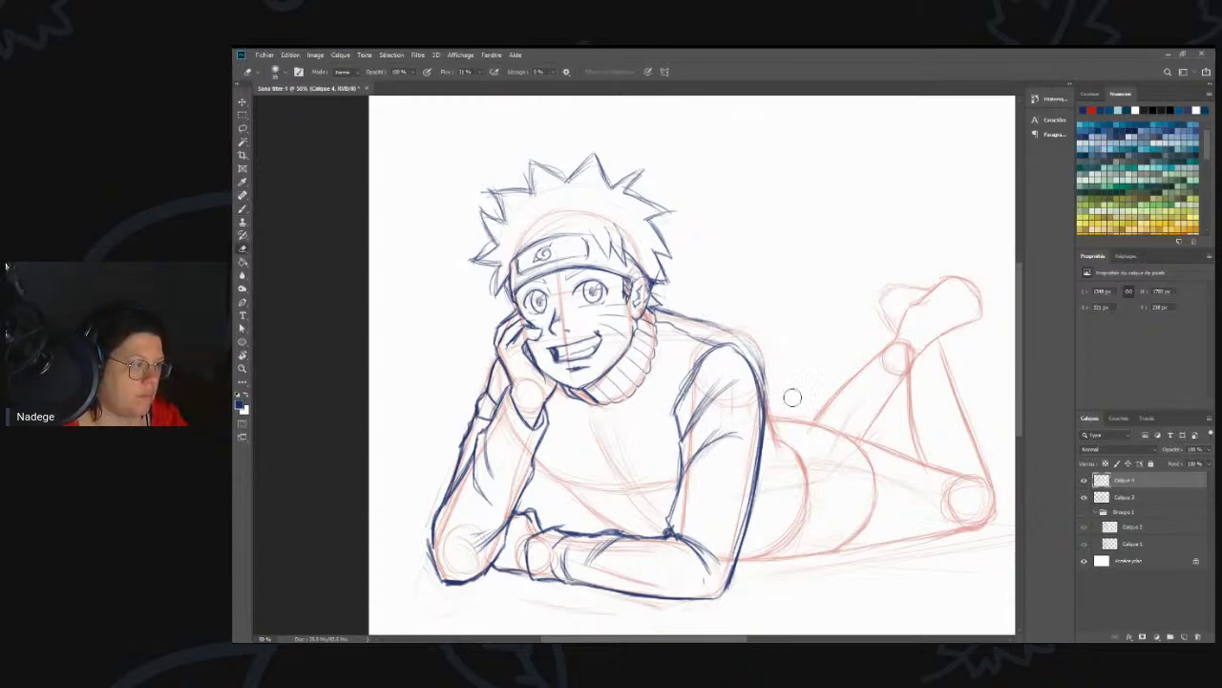
key("b")
mouse_move(659, 308)
left_mouse_down()
mouse_move(720, 326)
mouse_move(768, 380)
mouse_move(699, 315)
left_mouse_up()
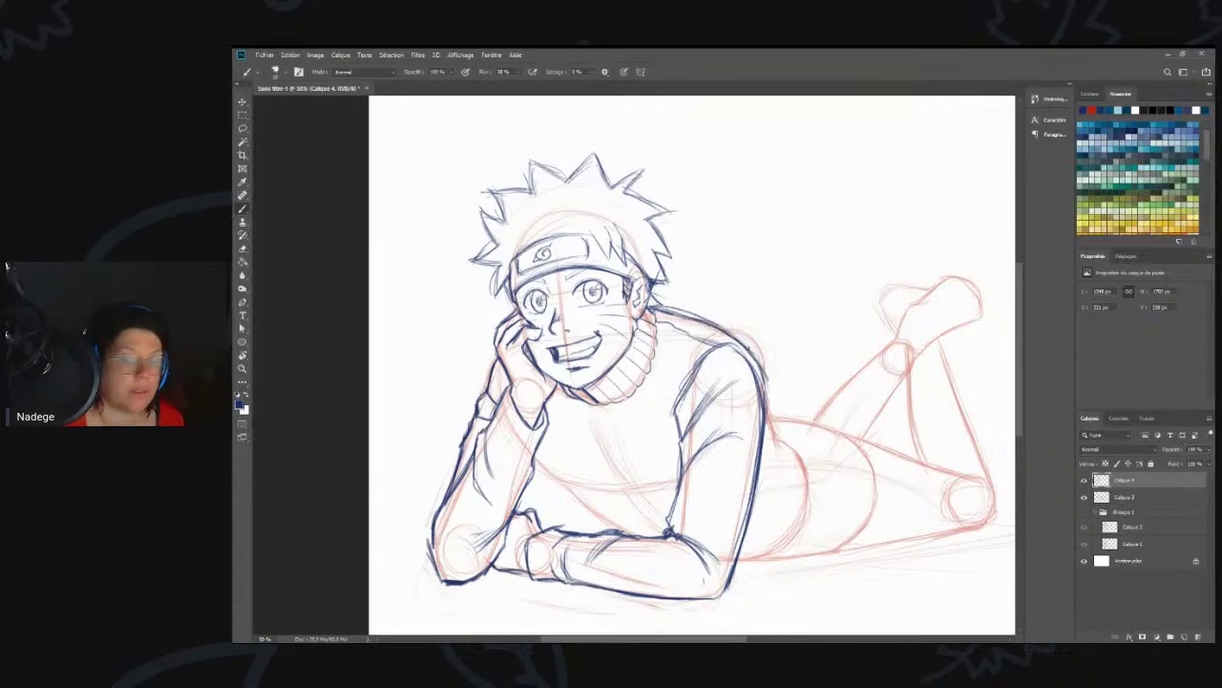
- Draw an armband on the near upper arm with a narrow side plate and a round spiral emblem, clearing the sleeve edge beneath
key("e")
mouse_move(754, 460)
left_mouse_down()
mouse_move(764, 412)
mouse_move(760, 468)
left_mouse_up()
key("b")
mouse_move(715, 387)
left_mouse_down()
mouse_move(710, 435)
mouse_move(727, 389)
mouse_move(713, 433)
mouse_move(726, 431)
mouse_move(707, 438)
left_mouse_up()
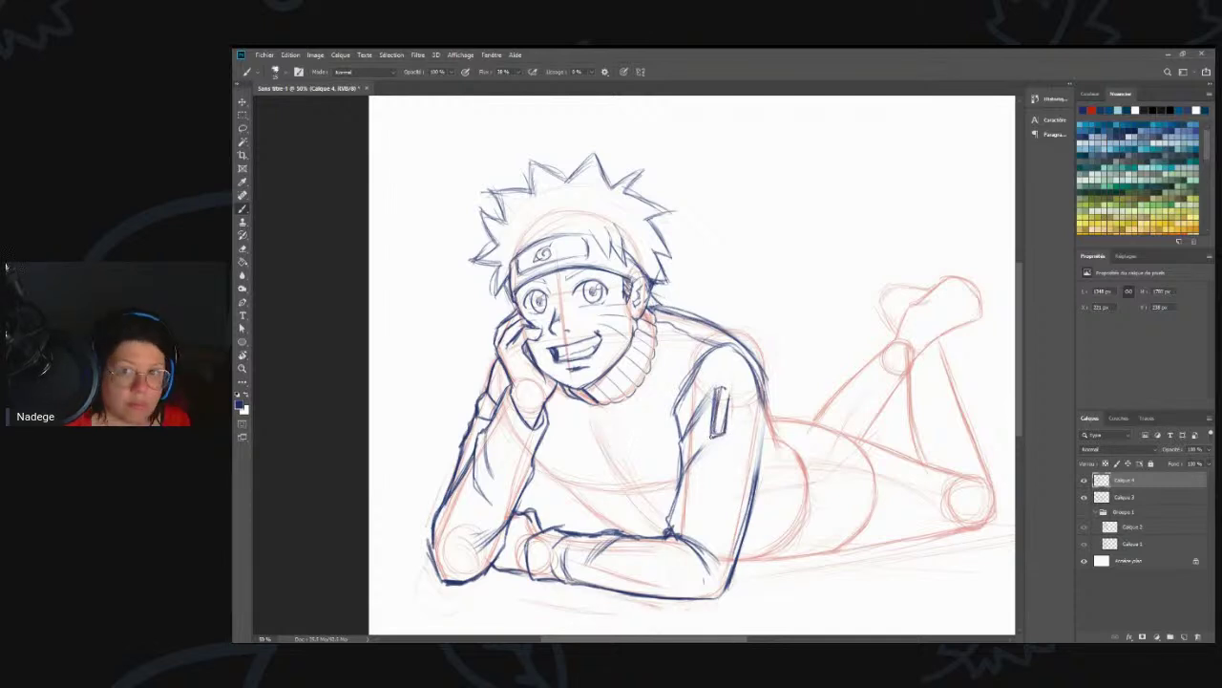
mouse_move(731, 394)
left_mouse_down()
mouse_move(748, 387)
mouse_move(758, 428)
mouse_move(737, 440)
mouse_move(762, 435)
mouse_move(754, 388)
left_mouse_up()
mouse_move(735, 392)
left_mouse_down()
mouse_move(762, 403)
mouse_move(768, 429)
left_mouse_up()
left_click_drag(770, 413, 760, 438)
mouse_move(765, 399)
left_mouse_down()
mouse_move(770, 434)
mouse_move(770, 414)
mouse_move(736, 416)
mouse_move(754, 399)
mouse_move(729, 432)
mouse_move(756, 424)
mouse_move(734, 392)
left_mouse_up()
mouse_move(729, 395)
left_mouse_down()
mouse_move(754, 388)
mouse_move(762, 408)
mouse_move(728, 420)
left_mouse_up()
mouse_move(728, 424)
left_mouse_down()
mouse_move(752, 441)
mouse_move(761, 420)
mouse_move(765, 445)
left_mouse_up()
mouse_move(762, 380)
left_mouse_down()
mouse_move(768, 405)
mouse_move(722, 414)
mouse_move(708, 437)
mouse_move(728, 431)
mouse_move(718, 440)
mouse_move(723, 430)
mouse_move(750, 508)
mouse_move(736, 573)
left_mouse_up()
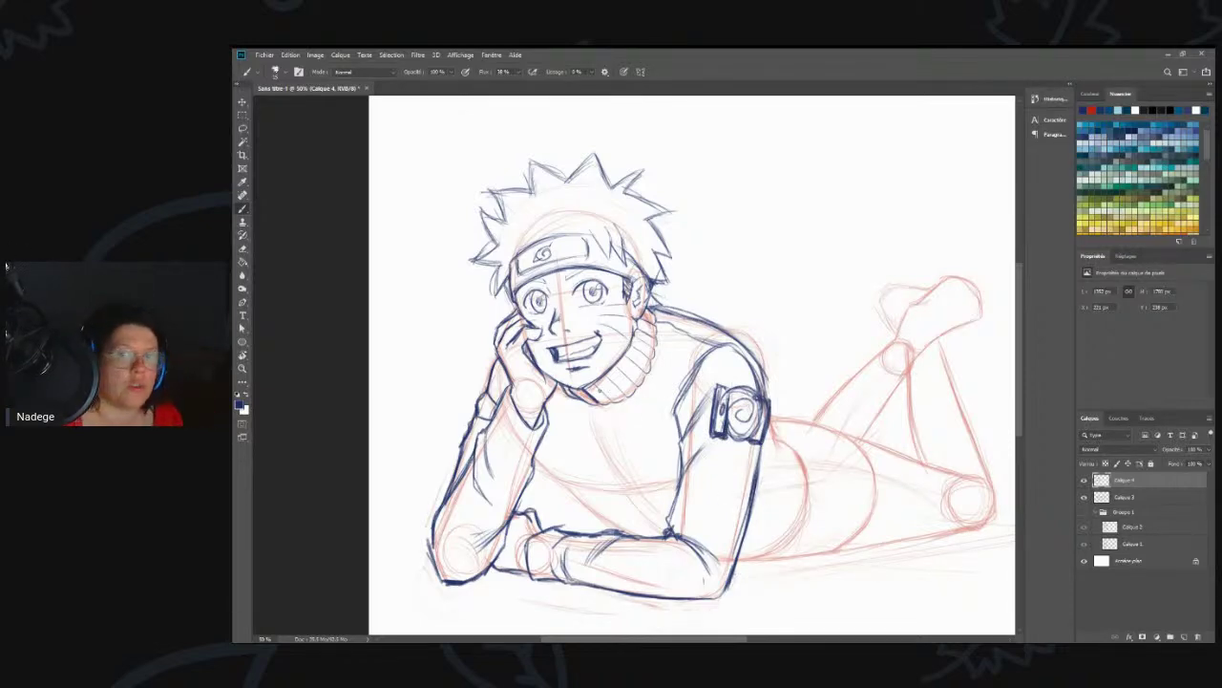
- Draw the jacket's centre zip line from the collar to the forearm, with angled chest panel seams on both sides
mouse_move(594, 401)
left_mouse_down()
mouse_move(604, 445)
mouse_move(662, 541)
left_mouse_up()
key("ctrl+z")
mouse_move(636, 498)
left_mouse_down()
mouse_move(666, 541)
mouse_move(634, 495)
left_mouse_up()
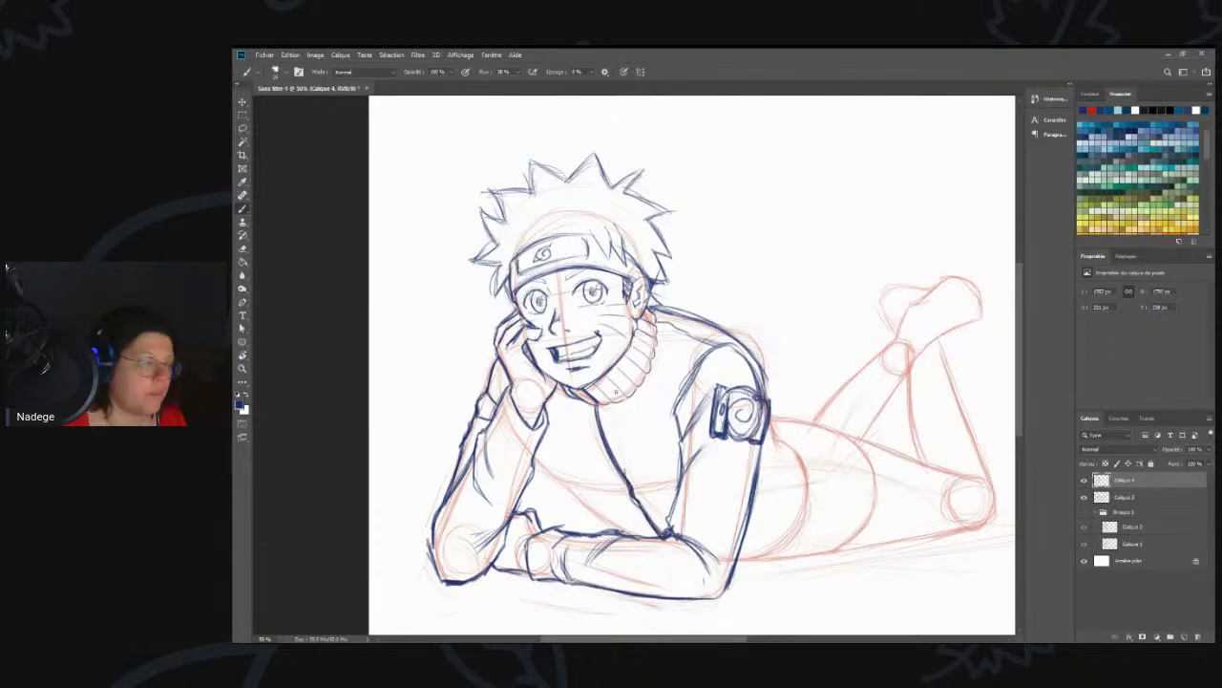
mouse_move(561, 424)
left_mouse_down()
mouse_move(603, 505)
mouse_move(640, 541)
left_mouse_up()
left_click_drag(640, 420, 680, 508)
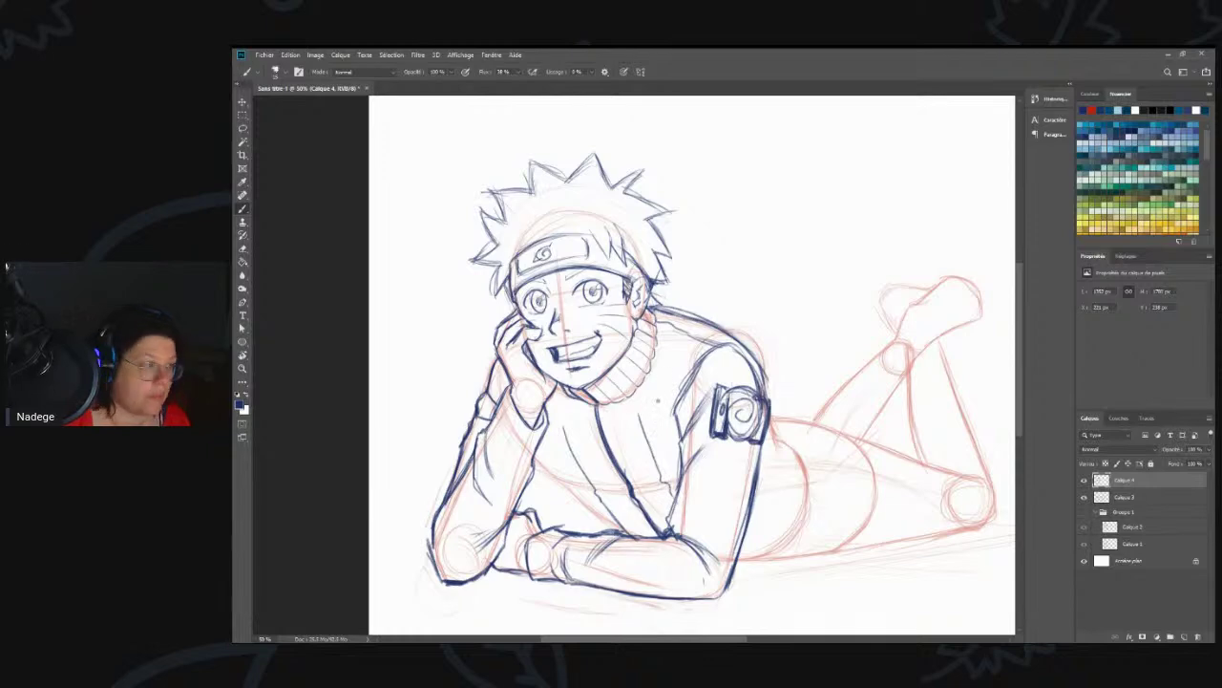
left_click_drag(677, 411, 646, 431)
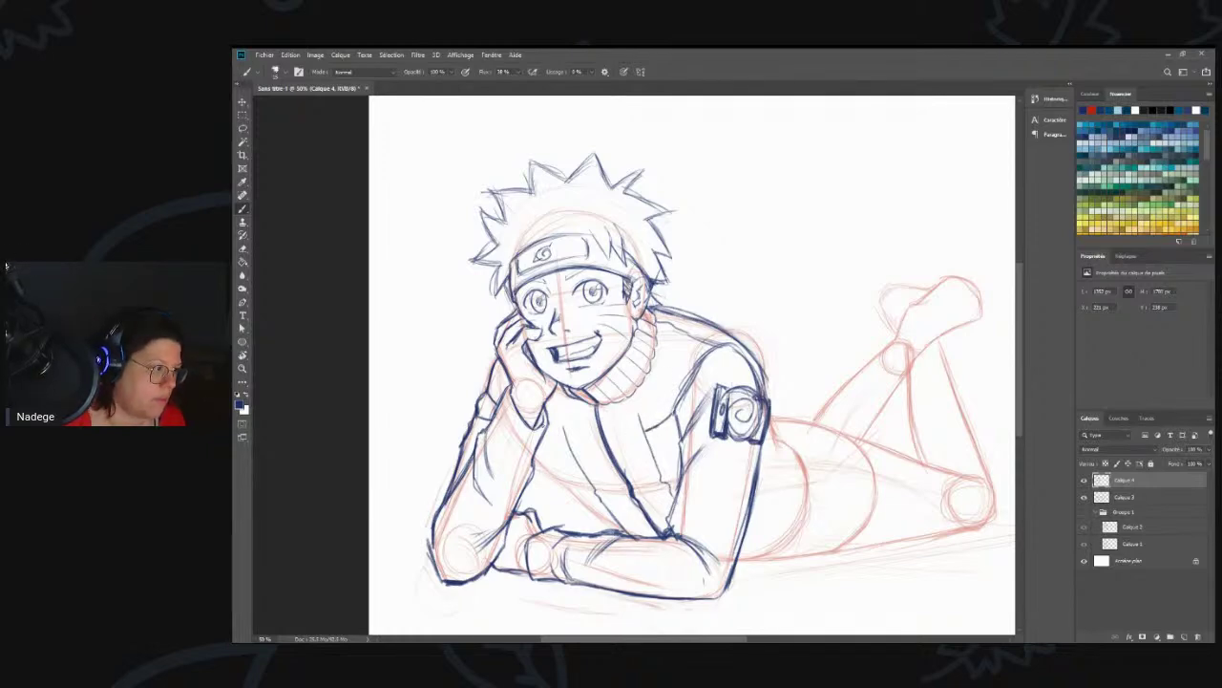
key("e")
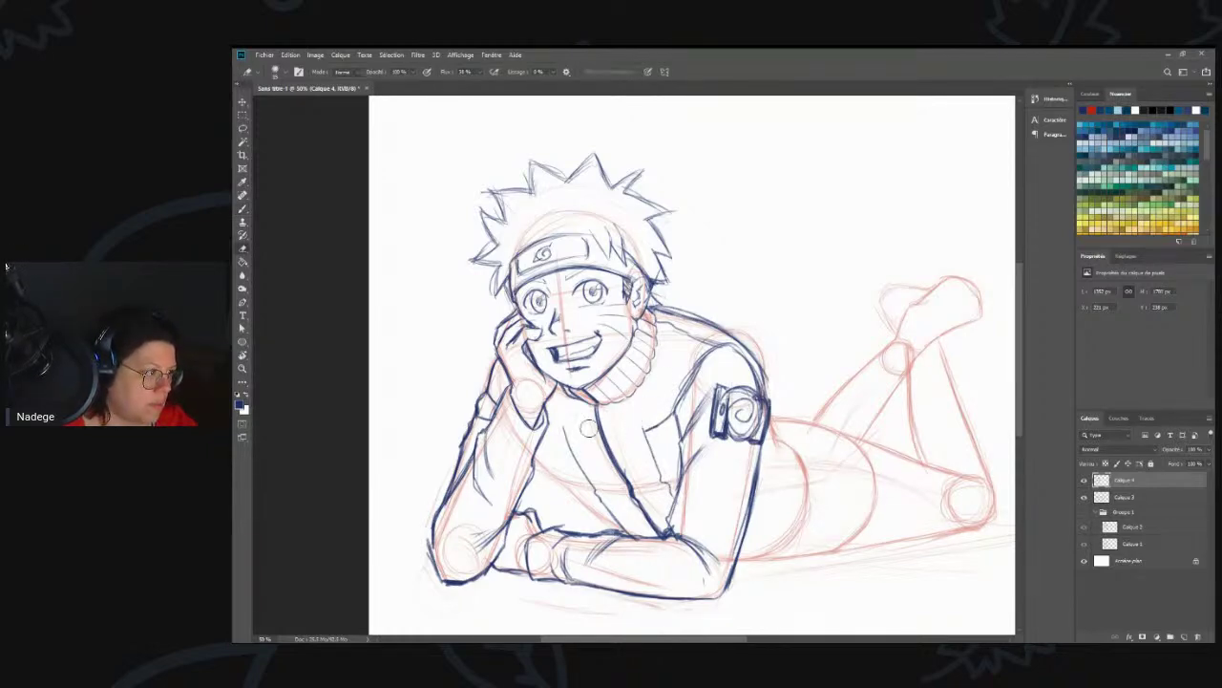
key("b")
left_click_drag(537, 432, 572, 448)
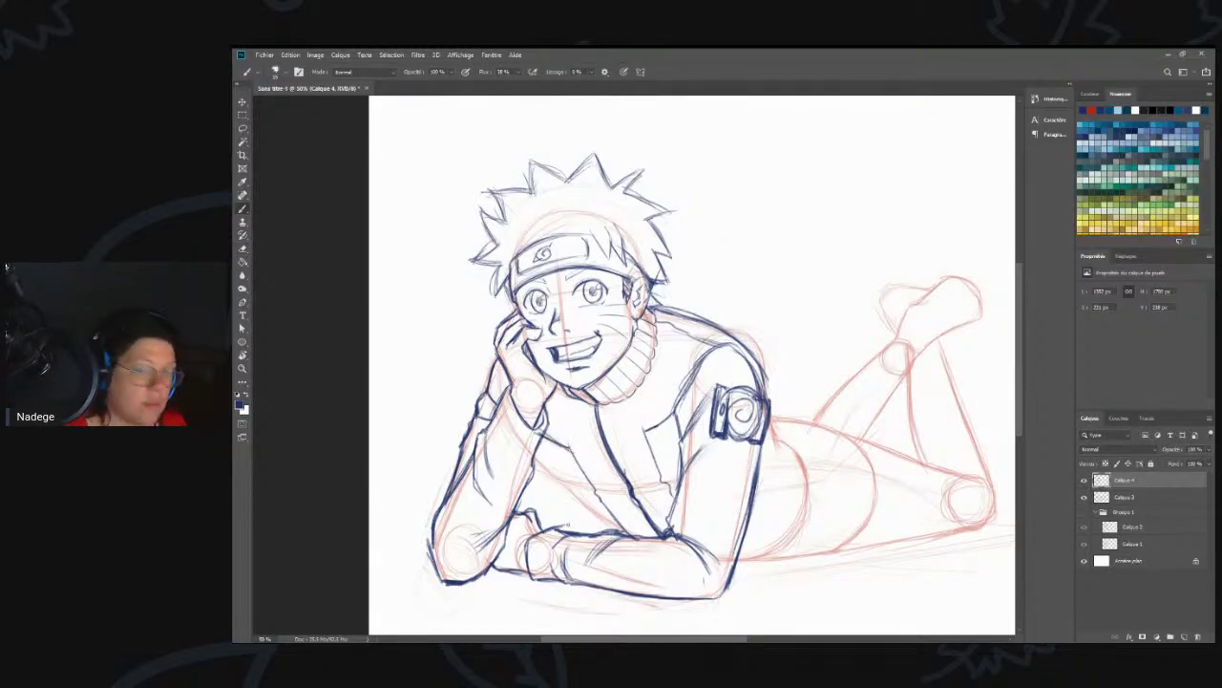
- Draw the seam across the lower jacket and outline the torso's lower edge between the propped arm and the resting forearm
mouse_move(537, 461)
left_mouse_down()
mouse_move(602, 517)
mouse_move(565, 489)
mouse_move(592, 510)
mouse_move(660, 514)
mouse_move(575, 483)
mouse_move(670, 490)
left_mouse_up()
left_click_drag(572, 505, 610, 532)
left_click_drag(554, 483, 579, 506)
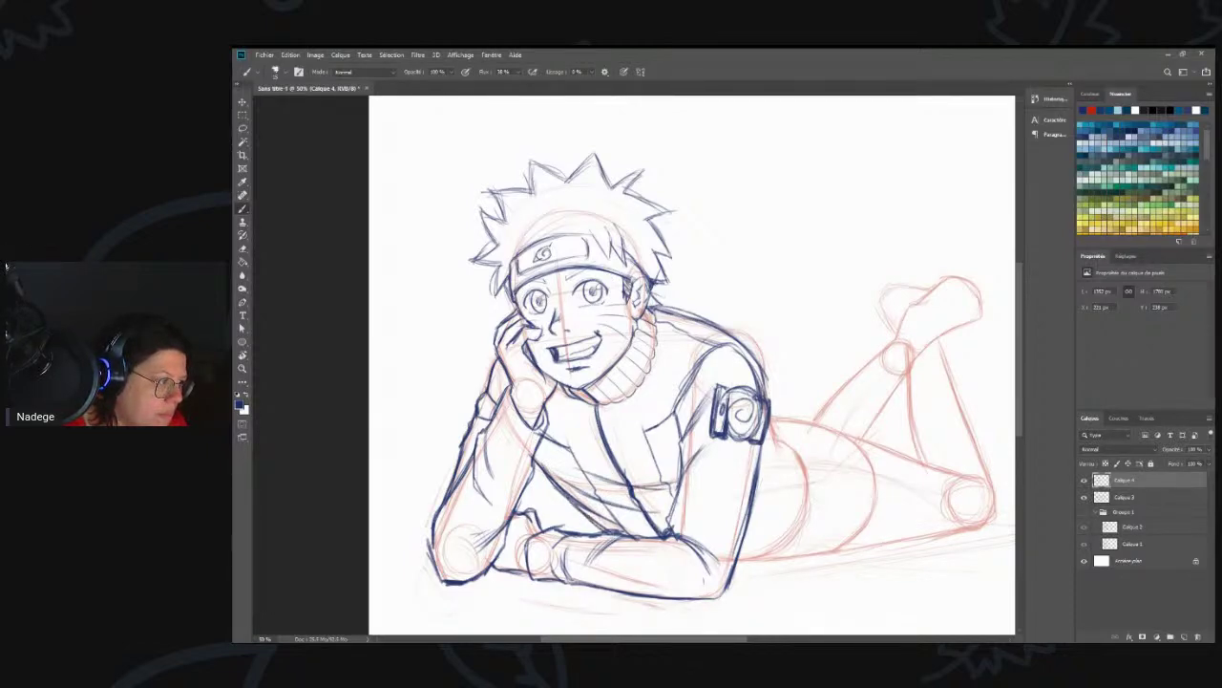
mouse_move(554, 452)
left_mouse_down()
mouse_move(531, 487)
mouse_move(567, 517)
left_mouse_up()
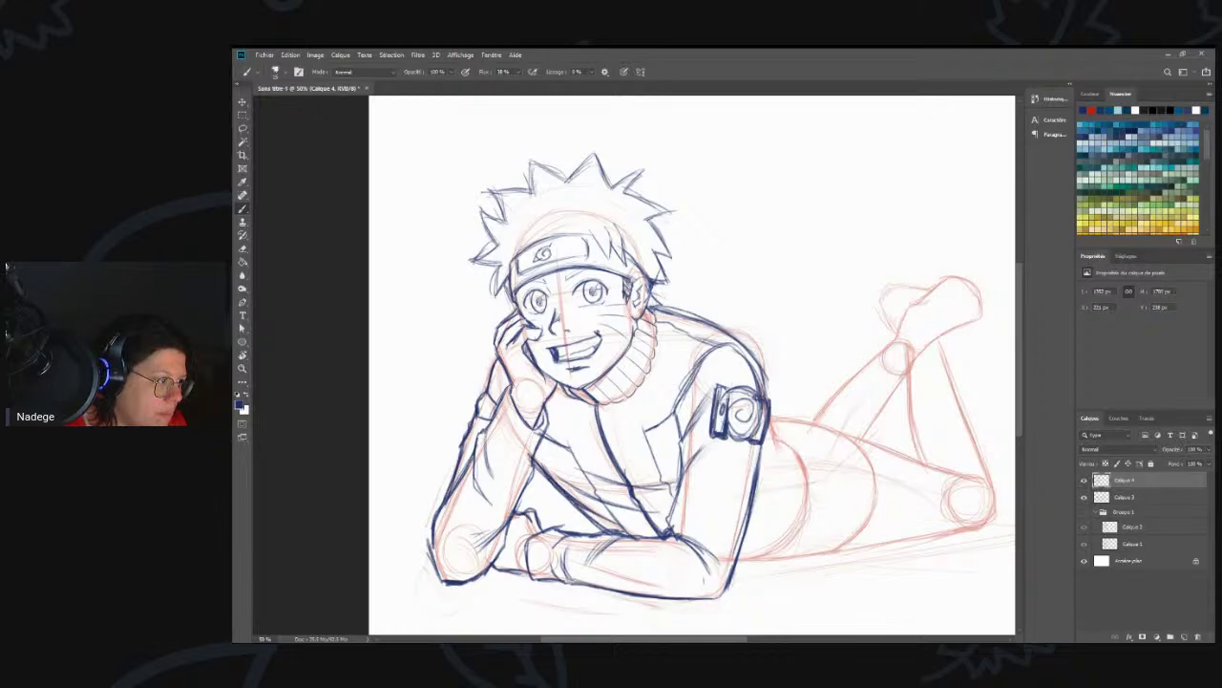
left_click_drag(537, 461, 530, 479)
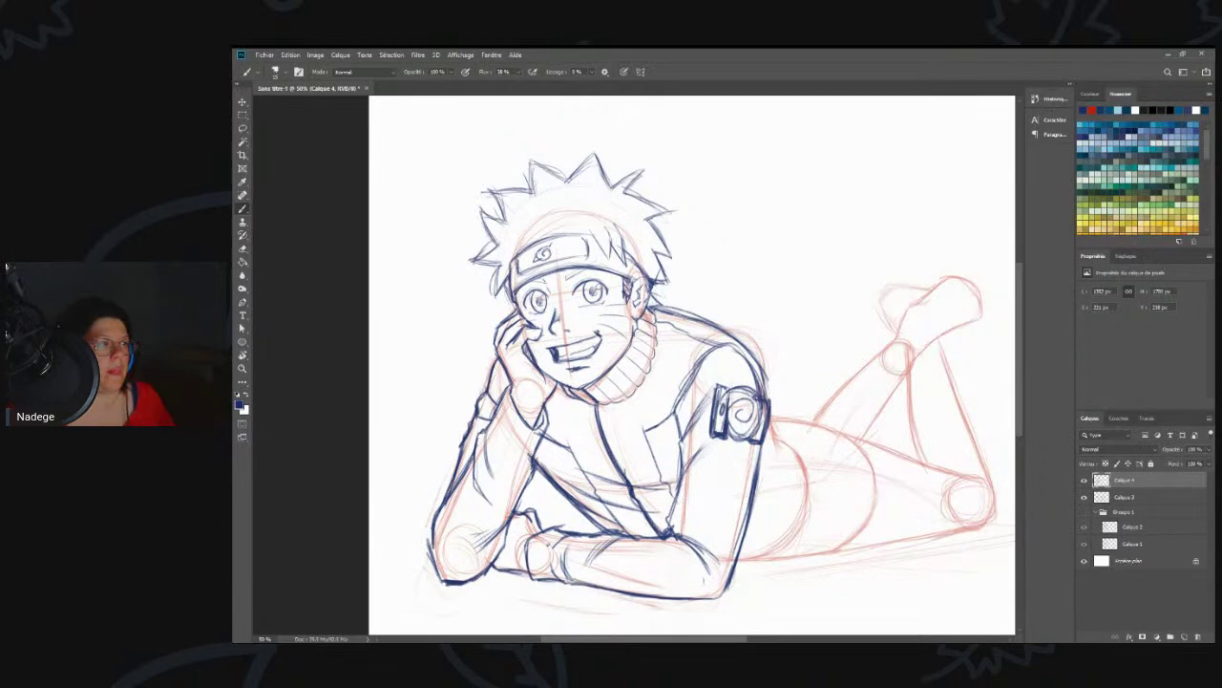
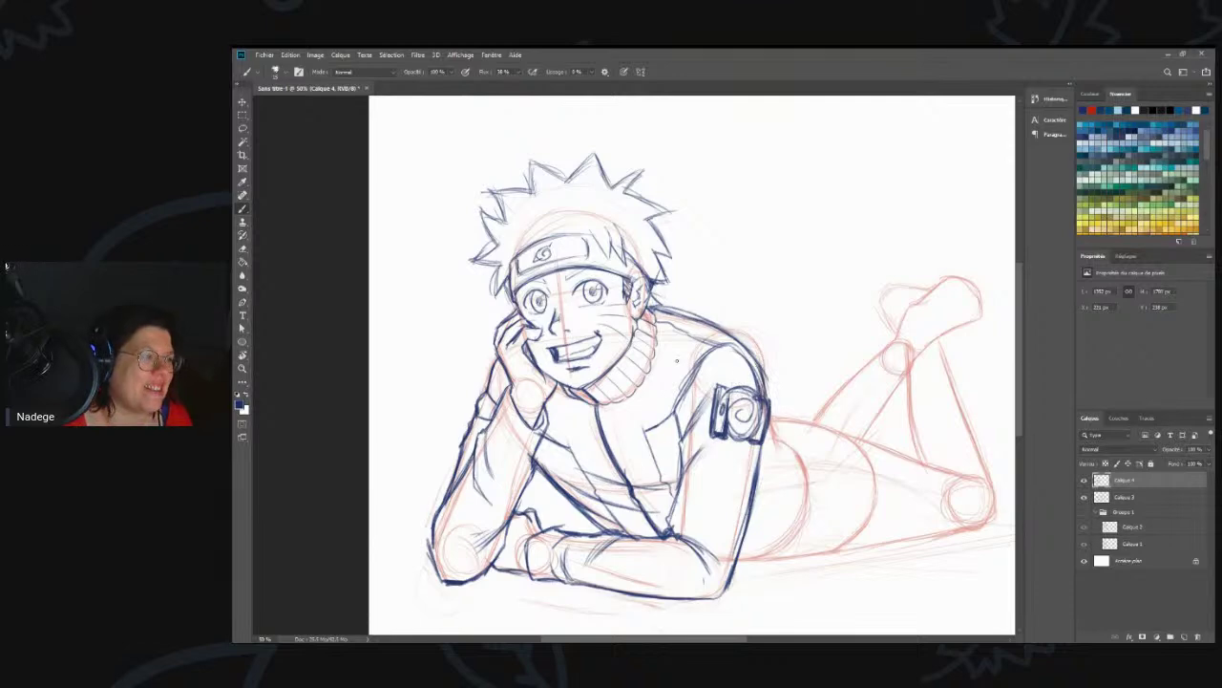
- Darken the hair edge along the side of the face beside the ear
left_click_drag(767, 433, 749, 405)
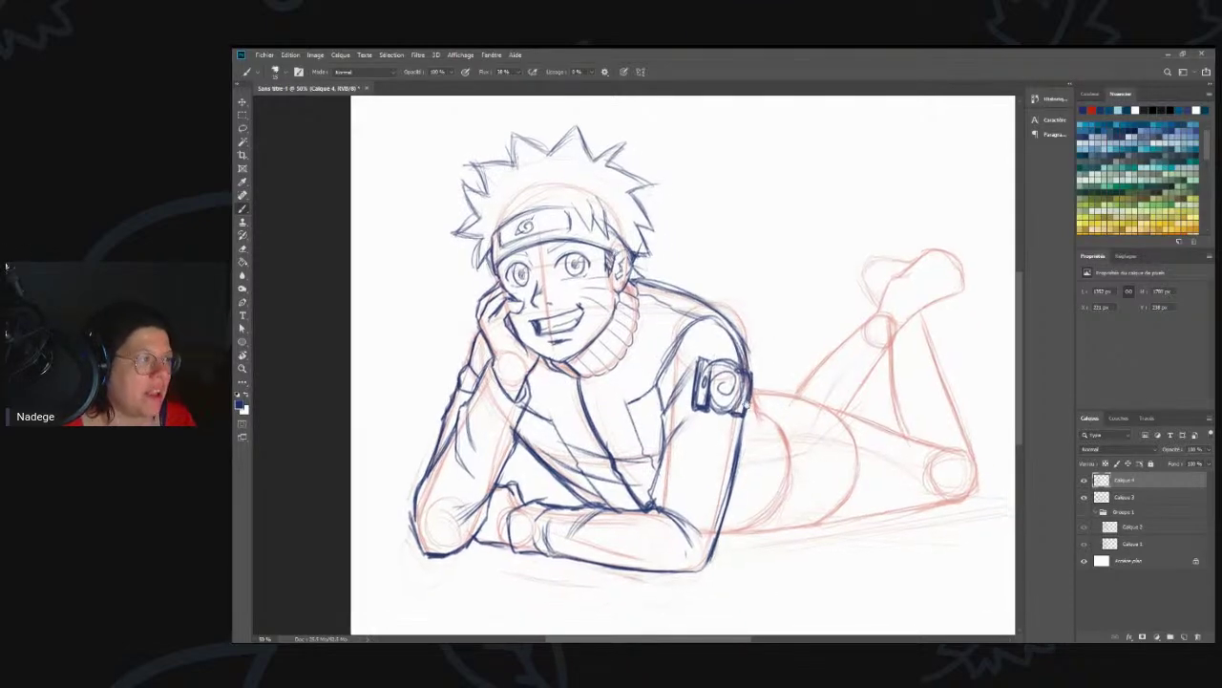
left_click_drag(600, 246, 607, 270)
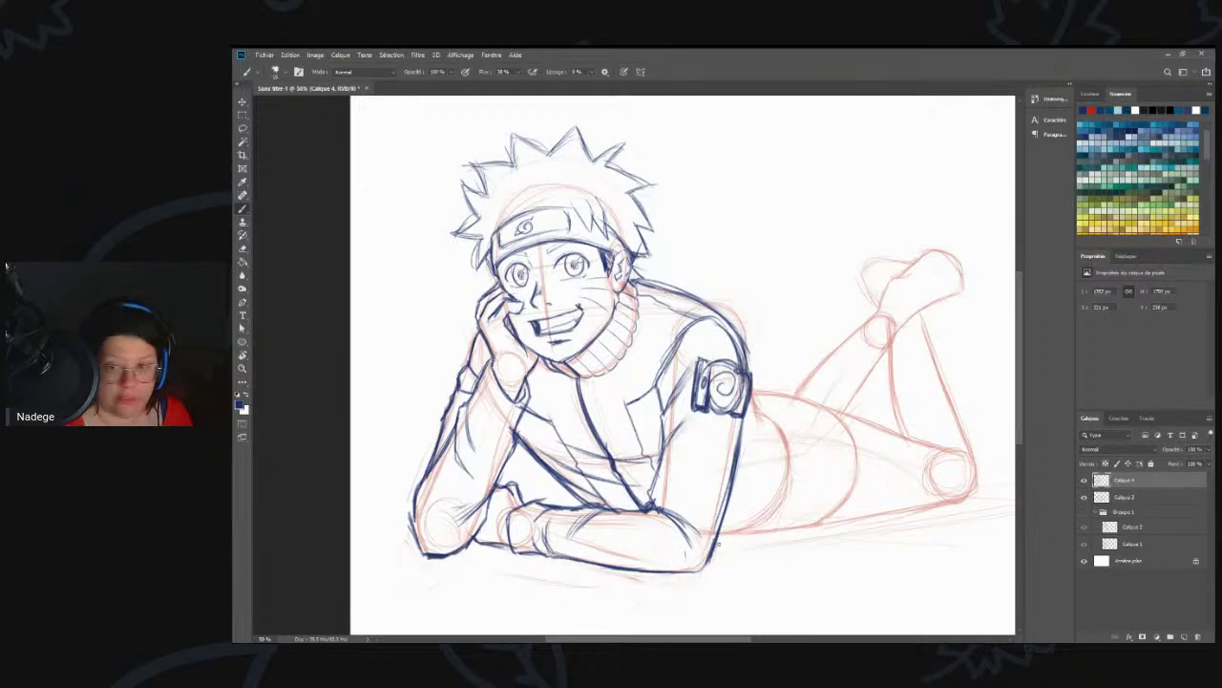
- Outline the torso behind the near arm, with a short ground line at the elbow and curved jacket lines below the armband
left_click_drag(710, 535, 745, 536)
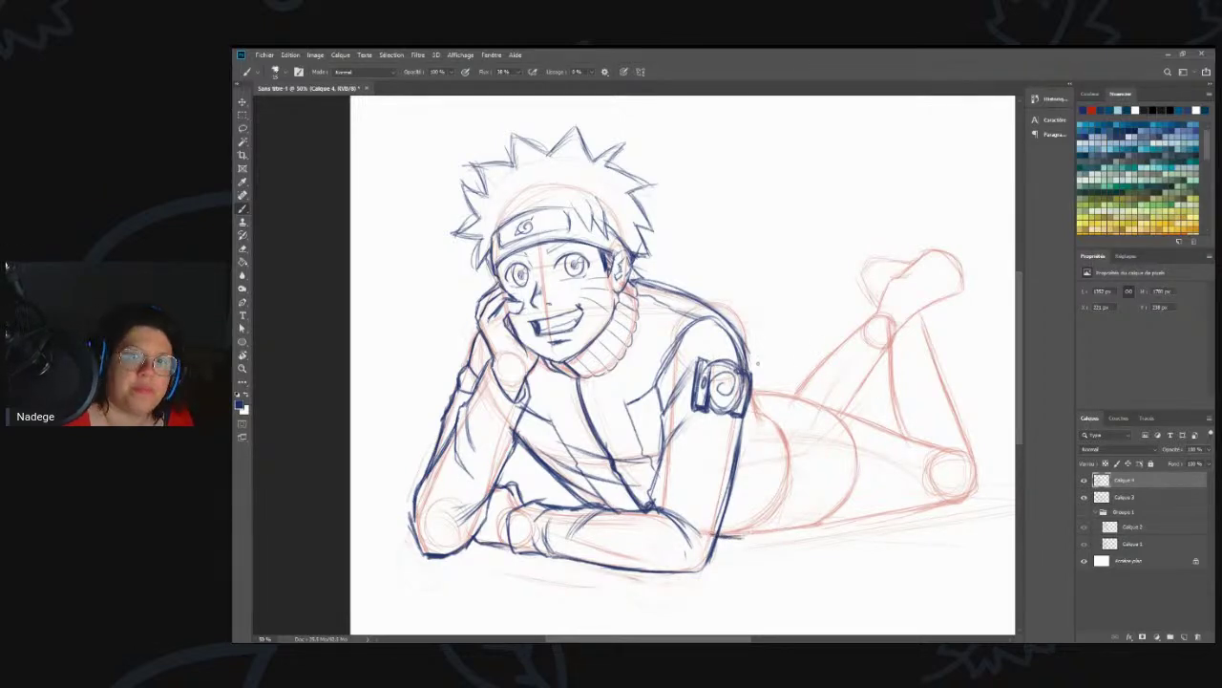
left_click_drag(751, 392, 793, 441)
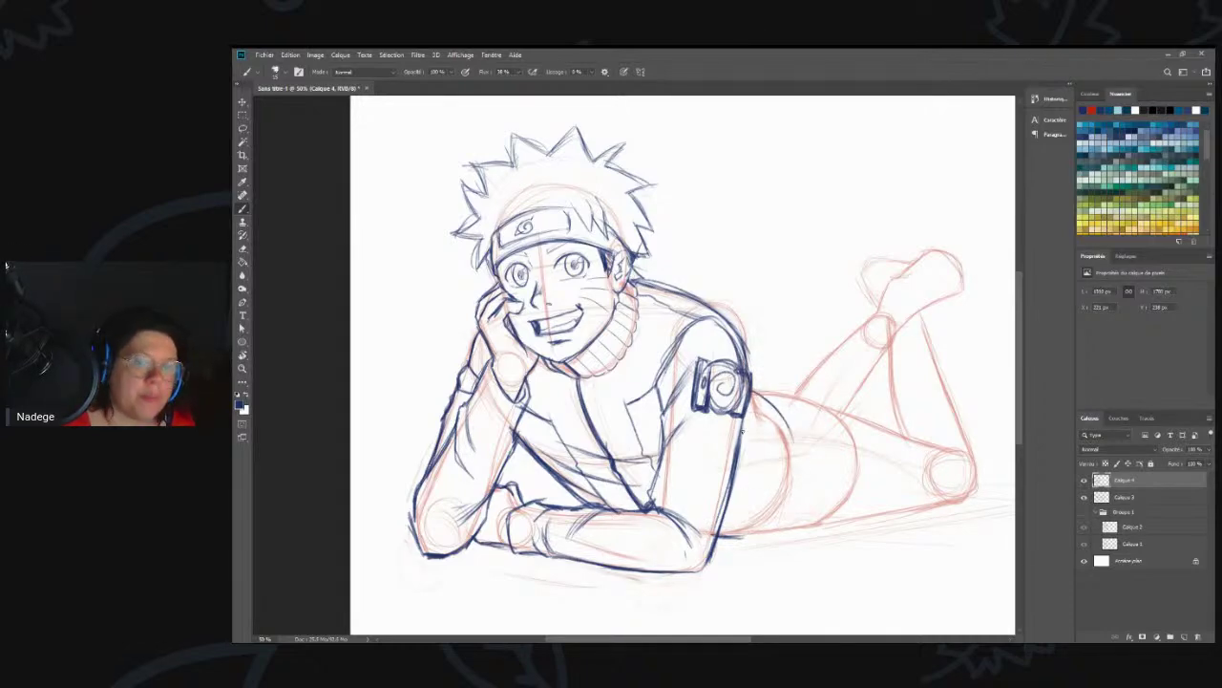
mouse_move(753, 401)
left_mouse_down()
mouse_move(773, 496)
mouse_move(738, 518)
left_mouse_up()
left_click_drag(770, 428, 774, 482)
mouse_move(754, 400)
left_mouse_down()
mouse_move(772, 487)
mouse_move(741, 519)
left_mouse_up()
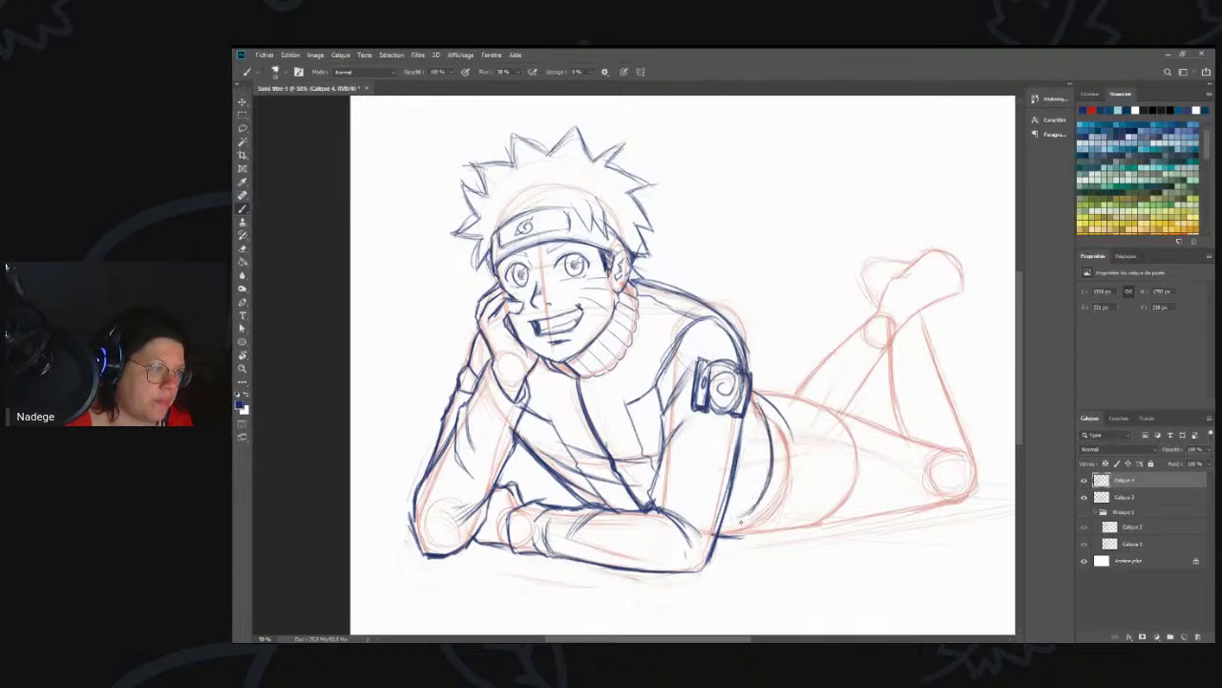
left_click_drag(770, 445, 728, 507)
left_click_drag(756, 424, 760, 475)
mouse_move(755, 390)
left_mouse_down()
mouse_move(800, 449)
mouse_move(797, 513)
mouse_move(728, 542)
left_mouse_up()
- Draw the jacket's outer hem curving around the waist down to the ground behind the near elbow
left_click_drag(800, 495, 737, 545)
left_click_drag(804, 458, 787, 522)
left_click_drag(800, 439, 801, 485)
mouse_move(798, 482)
left_mouse_down()
mouse_move(785, 512)
mouse_move(717, 542)
left_mouse_up()
left_click_drag(787, 516, 719, 542)
mouse_move(803, 458)
left_mouse_down()
mouse_move(791, 514)
mouse_move(802, 477)
left_mouse_up()
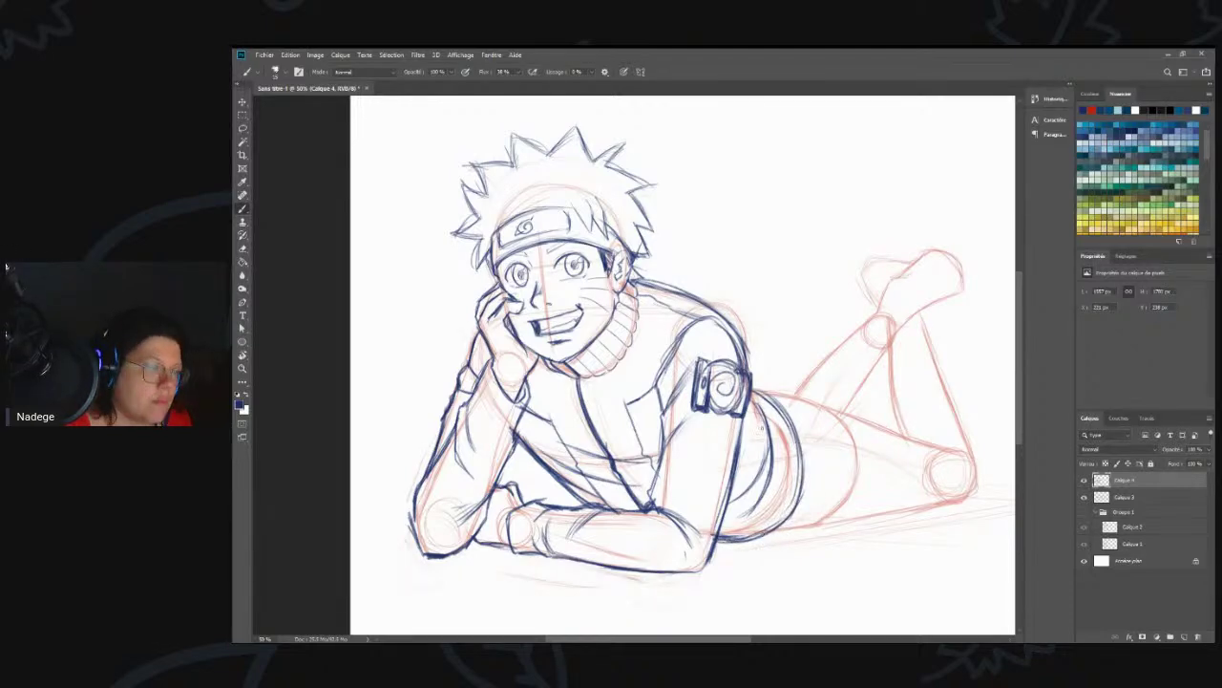
- Reinforce the upper part of the jacket hem and connect it to the lower back beside the armband
mouse_move(753, 388)
left_mouse_down()
mouse_move(797, 426)
mouse_move(806, 464)
left_mouse_up()
left_click_drag(794, 418, 802, 477)
left_click_drag(806, 445, 790, 510)
left_click_drag(799, 429, 804, 472)
mouse_move(768, 384)
left_mouse_down()
mouse_move(804, 457)
mouse_move(783, 401)
left_mouse_up()
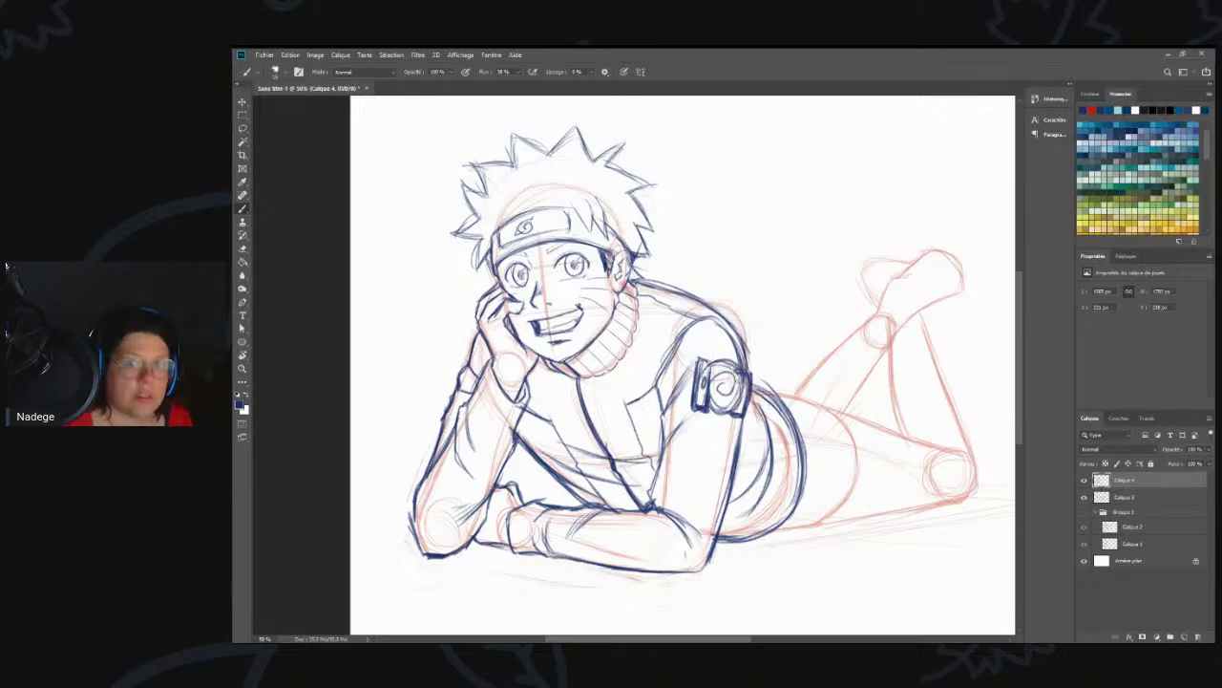
- Sketch an explanatory diagram of a hatched jacket hem band with vertical fabric lines in the empty space above the legs
mouse_move(731, 131)
left_mouse_down()
mouse_move(728, 198)
mouse_move(865, 188)
left_mouse_up()
mouse_move(770, 181)
left_mouse_down()
mouse_move(777, 111)
mouse_move(775, 195)
left_mouse_up()
left_click_drag(730, 111, 729, 166)
left_click_drag(898, 184, 905, 98)
mouse_move(736, 199)
left_mouse_down()
mouse_move(842, 215)
mouse_move(817, 208)
mouse_move(798, 210)
mouse_move(881, 220)
left_mouse_up()
left_click_drag(887, 193, 880, 220)
left_click_drag(854, 215, 812, 210)
mouse_move(735, 216)
left_mouse_down()
mouse_move(810, 212)
mouse_move(771, 187)
mouse_move(861, 191)
left_mouse_up()
left_click_drag(808, 101, 803, 184)
mouse_move(757, 108)
left_mouse_down()
mouse_move(757, 194)
mouse_move(859, 234)
mouse_move(700, 202)
left_mouse_up()
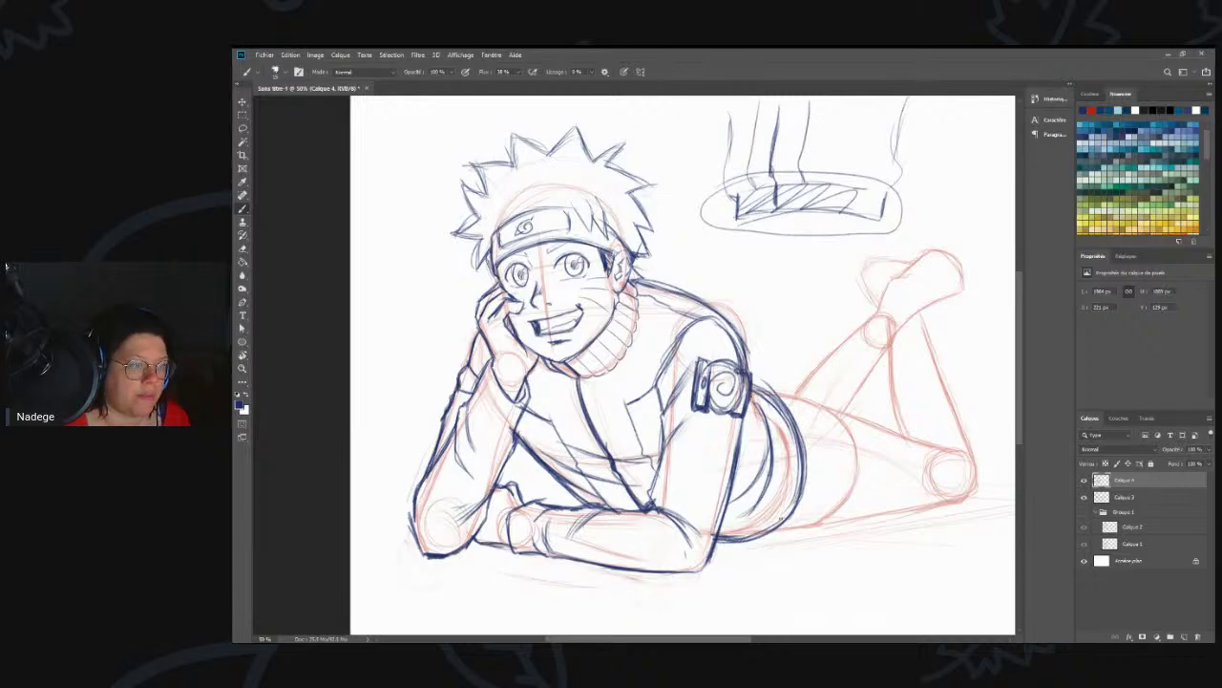
- Enlarge the eraser and clear the hem band diagram from the space above the legs
key("e")
right_click(880, 239)
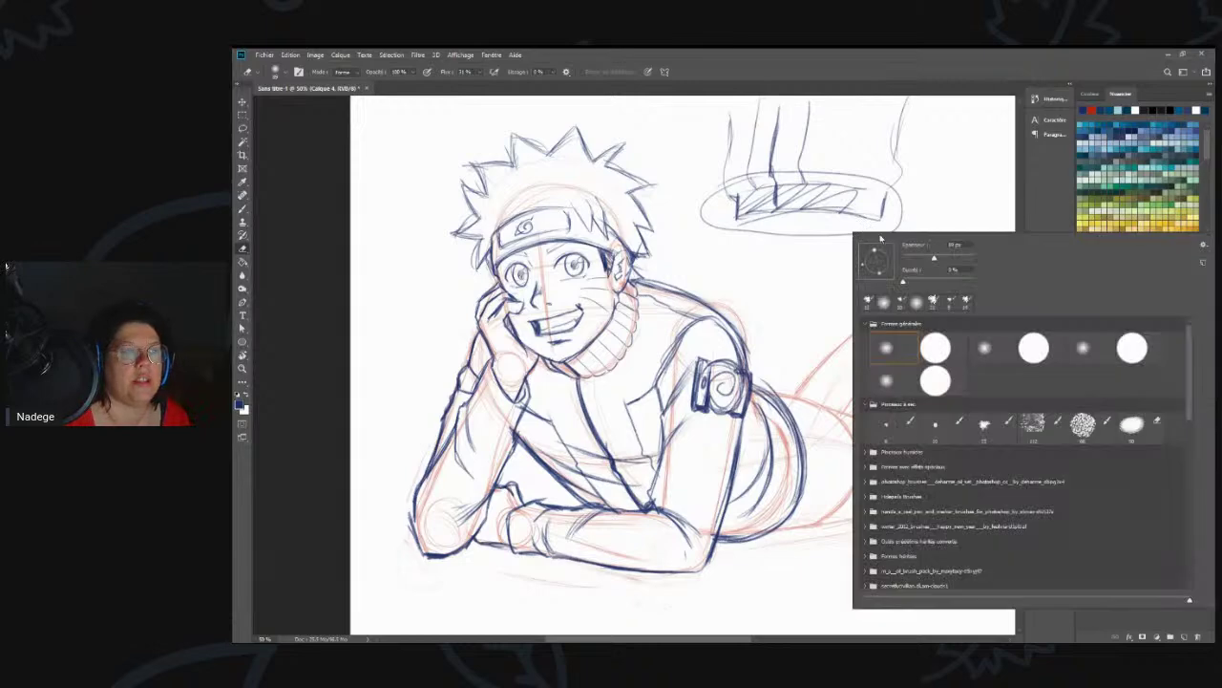
left_click(955, 258)
mouse_move(733, 177)
left_mouse_down()
mouse_move(716, 181)
mouse_move(720, 221)
mouse_move(783, 143)
mouse_move(850, 195)
mouse_move(952, 116)
mouse_move(869, 138)
mouse_move(715, 213)
left_mouse_up()
- Reinforce the jacket hem and outline the top of the hips from the lower back toward the thigh
key("b")
mouse_move(766, 531)
left_mouse_down()
mouse_move(785, 517)
mouse_move(803, 431)
mouse_move(754, 381)
mouse_move(777, 399)
mouse_move(804, 504)
left_mouse_up()
left_click_drag(789, 403, 798, 428)
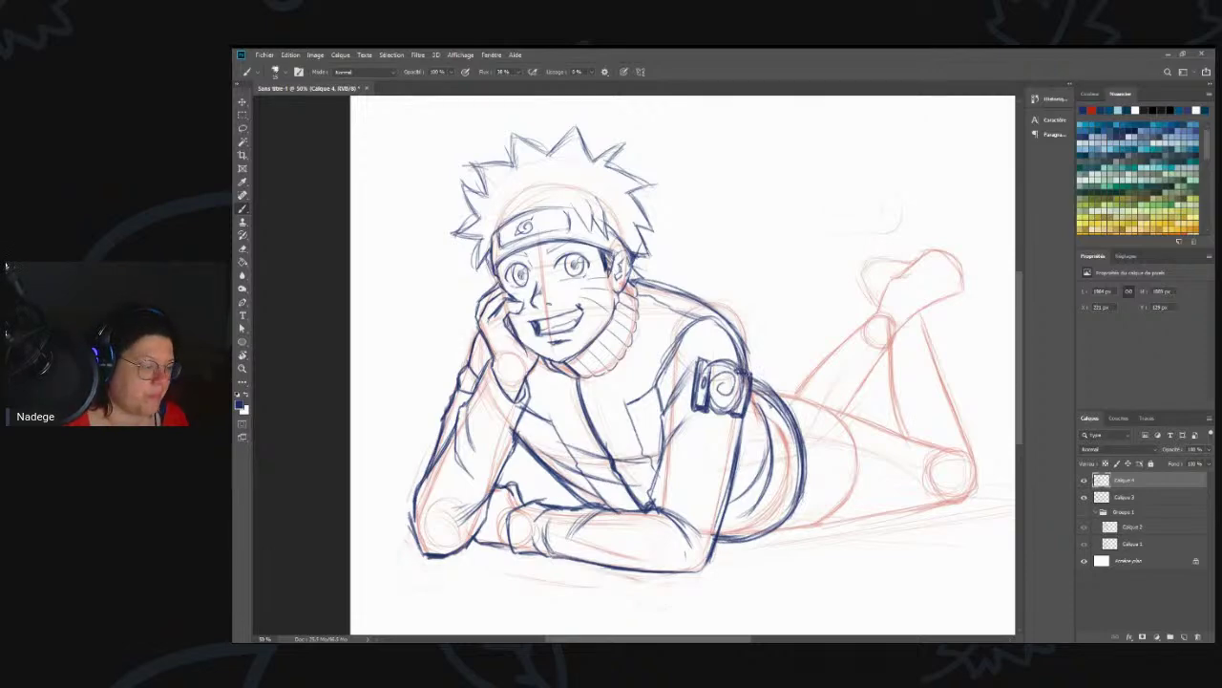
left_click_drag(754, 379, 774, 394)
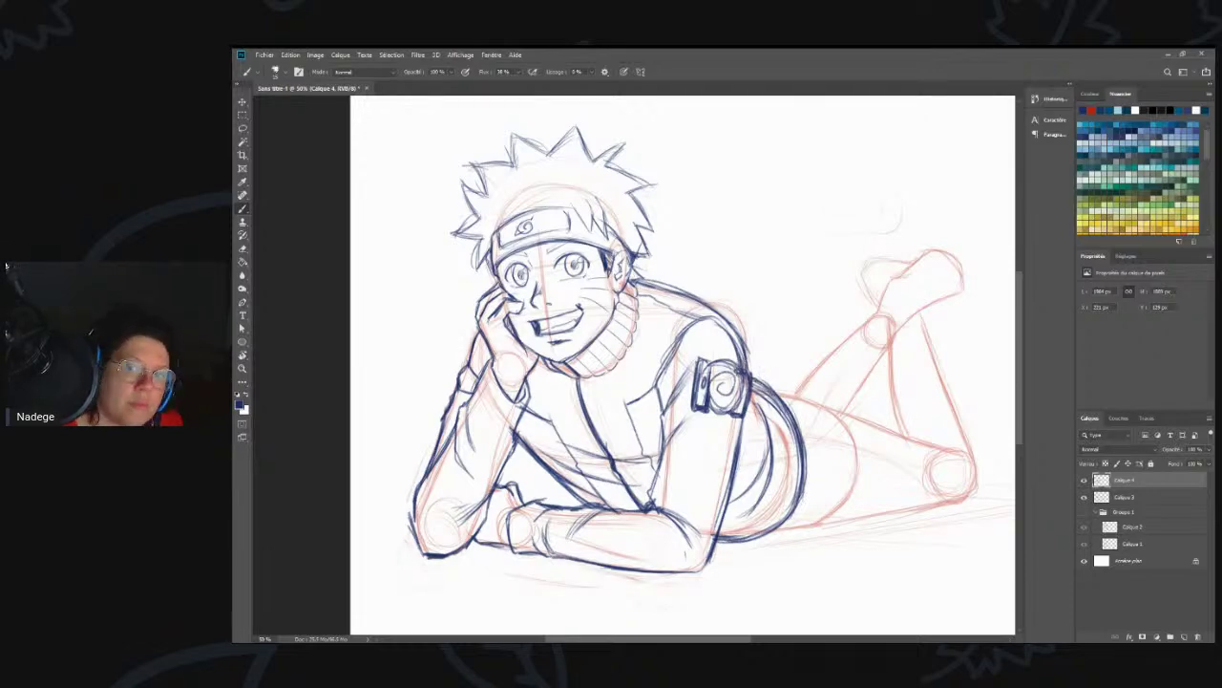
mouse_move(755, 381)
left_mouse_down()
mouse_move(819, 399)
mouse_move(789, 388)
left_mouse_up()
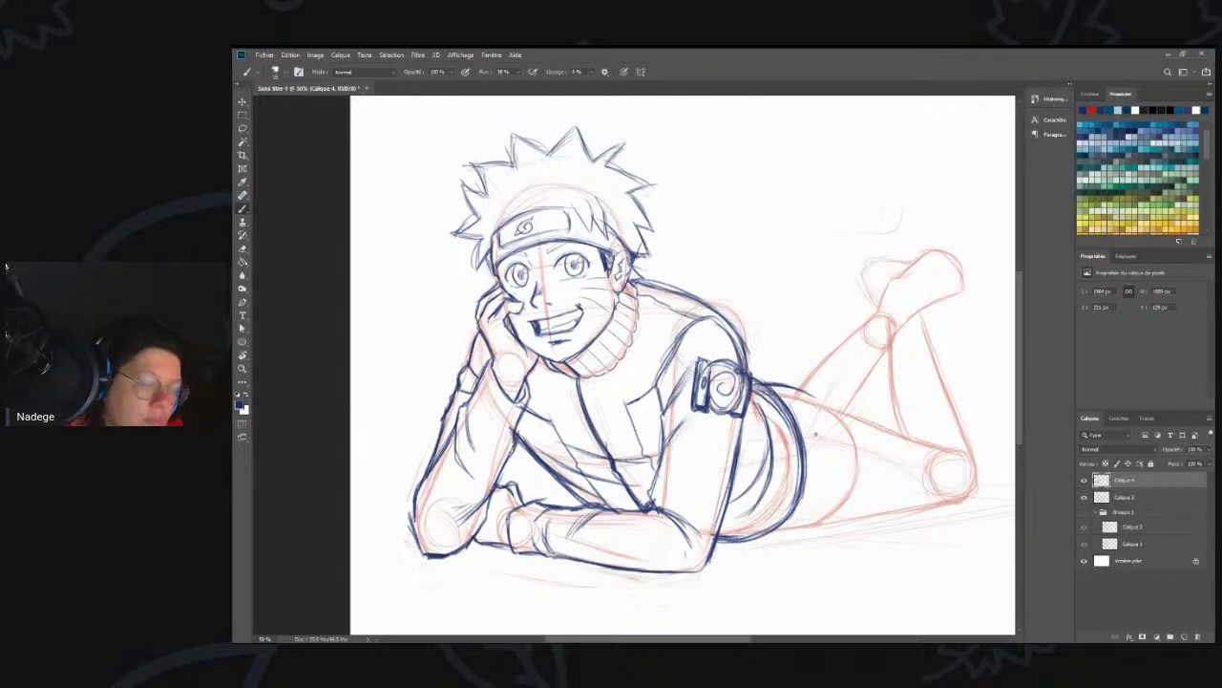
left_click_drag(775, 382, 836, 413)
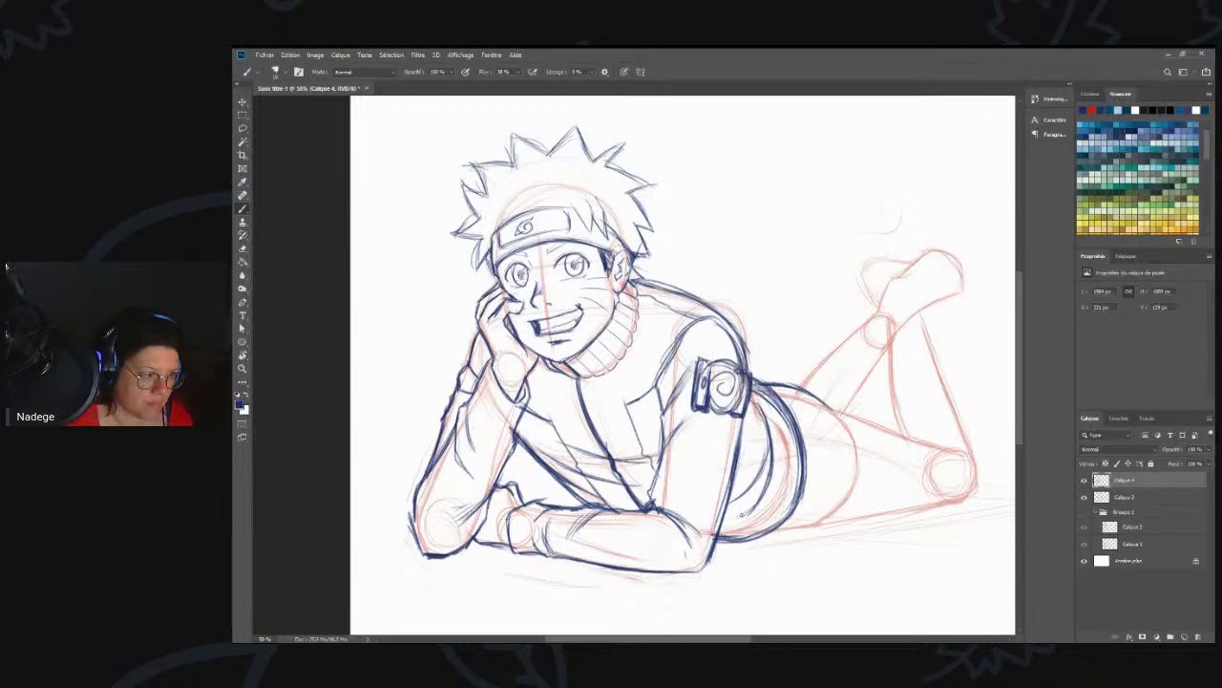
- Draw the underside of the hips behind the jacket hem and the curved crease rising at the upper thigh
left_click_drag(761, 533, 833, 516)
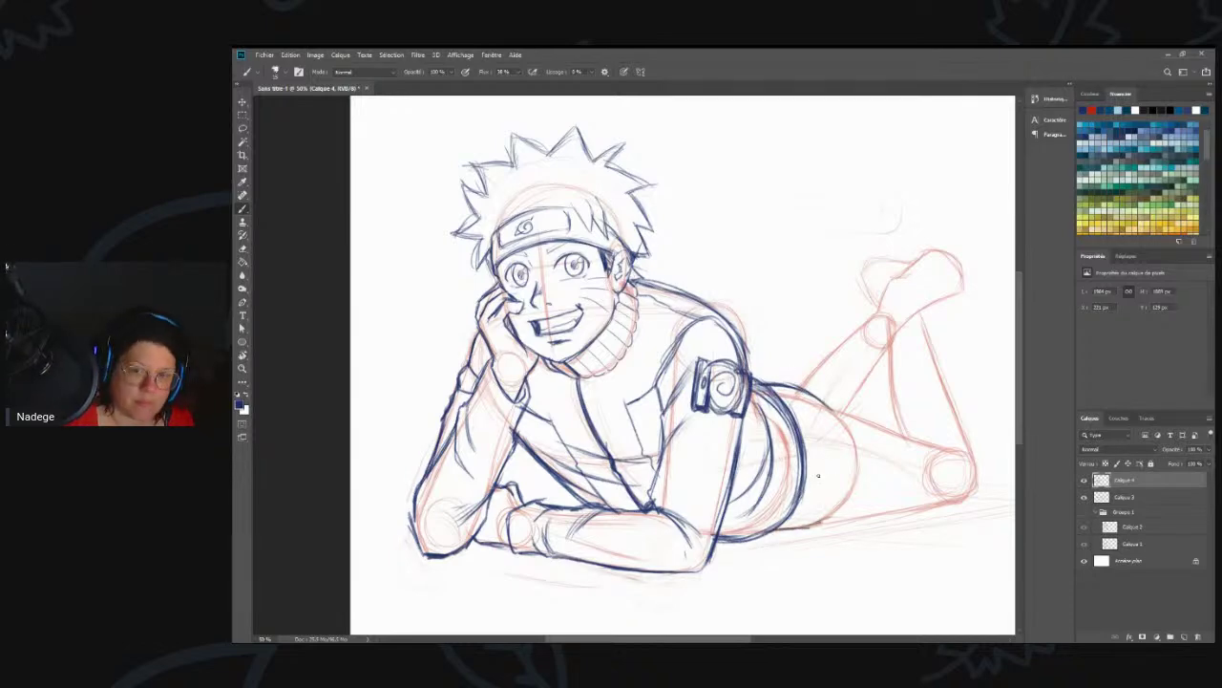
mouse_move(812, 525)
left_mouse_down()
mouse_move(865, 483)
mouse_move(869, 466)
mouse_move(852, 489)
mouse_move(862, 453)
left_mouse_up()
mouse_move(839, 506)
left_mouse_down()
mouse_move(856, 446)
mouse_move(829, 510)
mouse_move(846, 476)
mouse_move(854, 442)
left_mouse_up()
- Lower the opacity of the red construction layer Calque 3 and return to Calque 4 for drawing
left_click(1188, 498)
left_click(1208, 451)
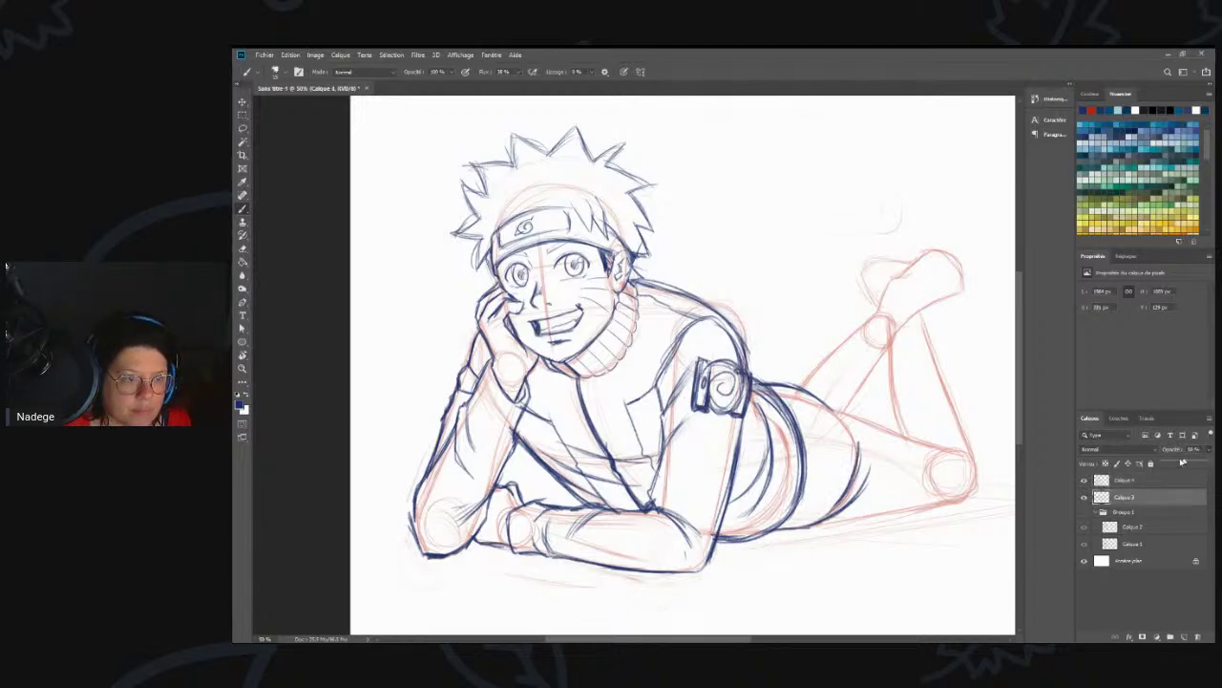
left_click(1175, 465)
left_click(1158, 481)
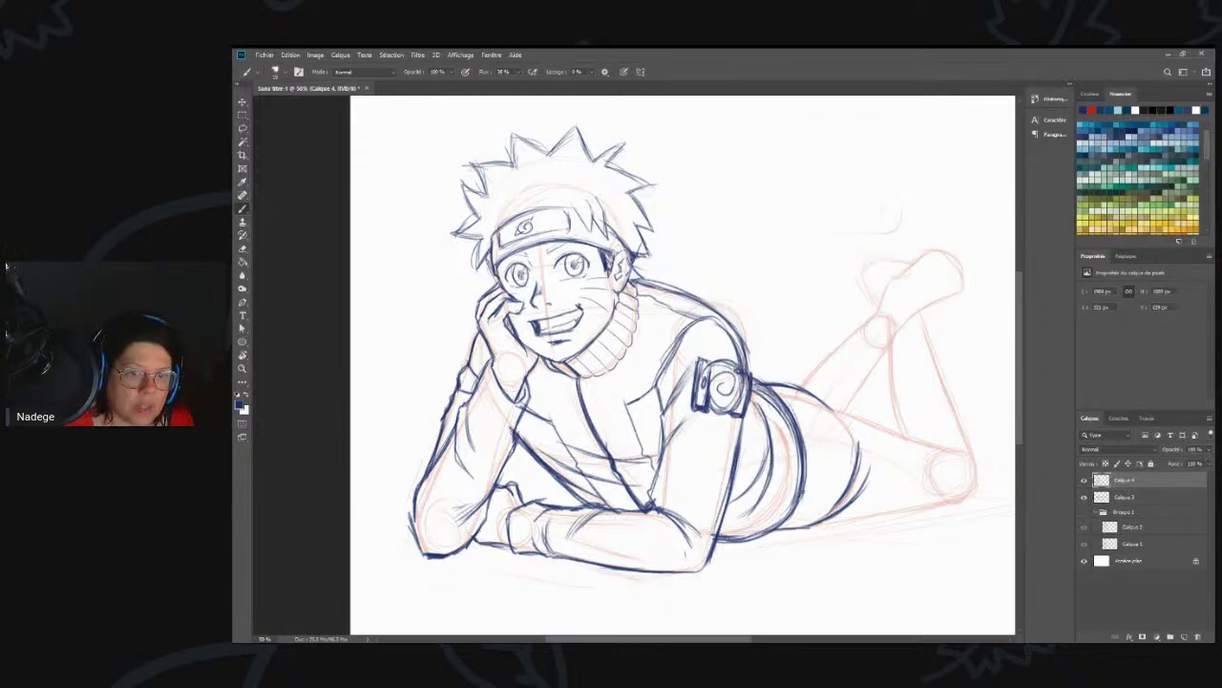
- Draw a small pocket shape at the hip, the side seam running to the knee, and the thigh's underside along the ground
mouse_move(781, 520)
left_mouse_down()
mouse_move(812, 513)
mouse_move(826, 480)
mouse_move(793, 516)
left_mouse_up()
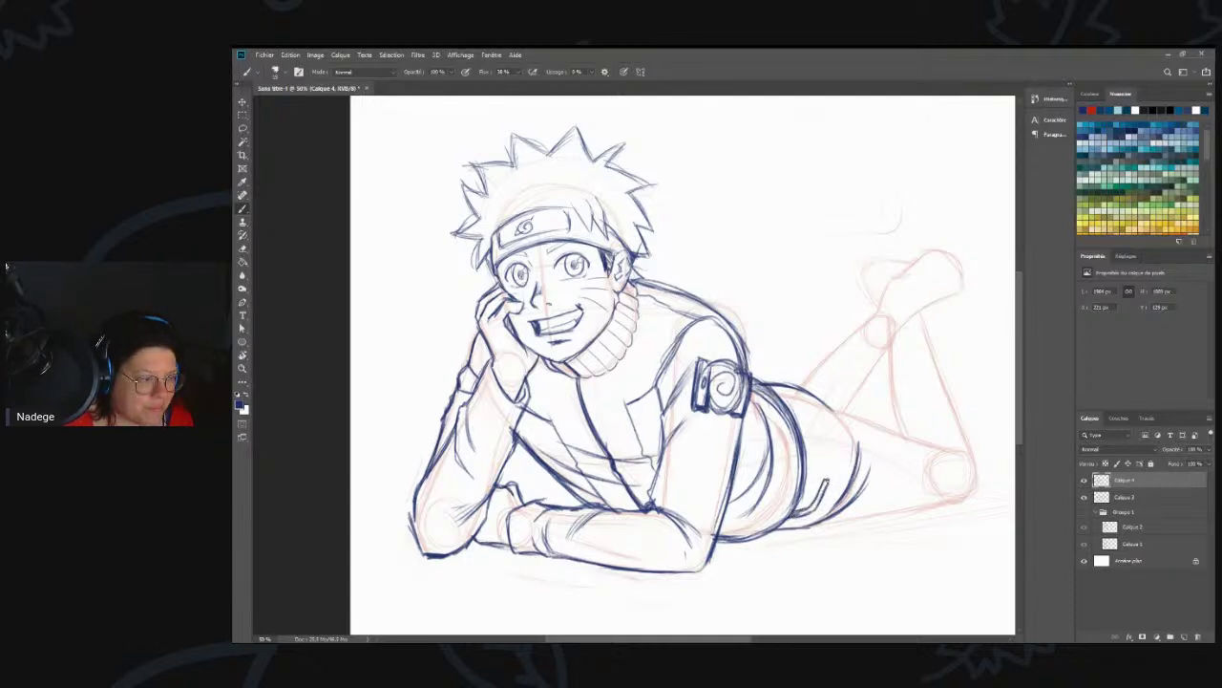
mouse_move(828, 479)
left_mouse_down()
mouse_move(809, 483)
mouse_move(836, 479)
left_mouse_up()
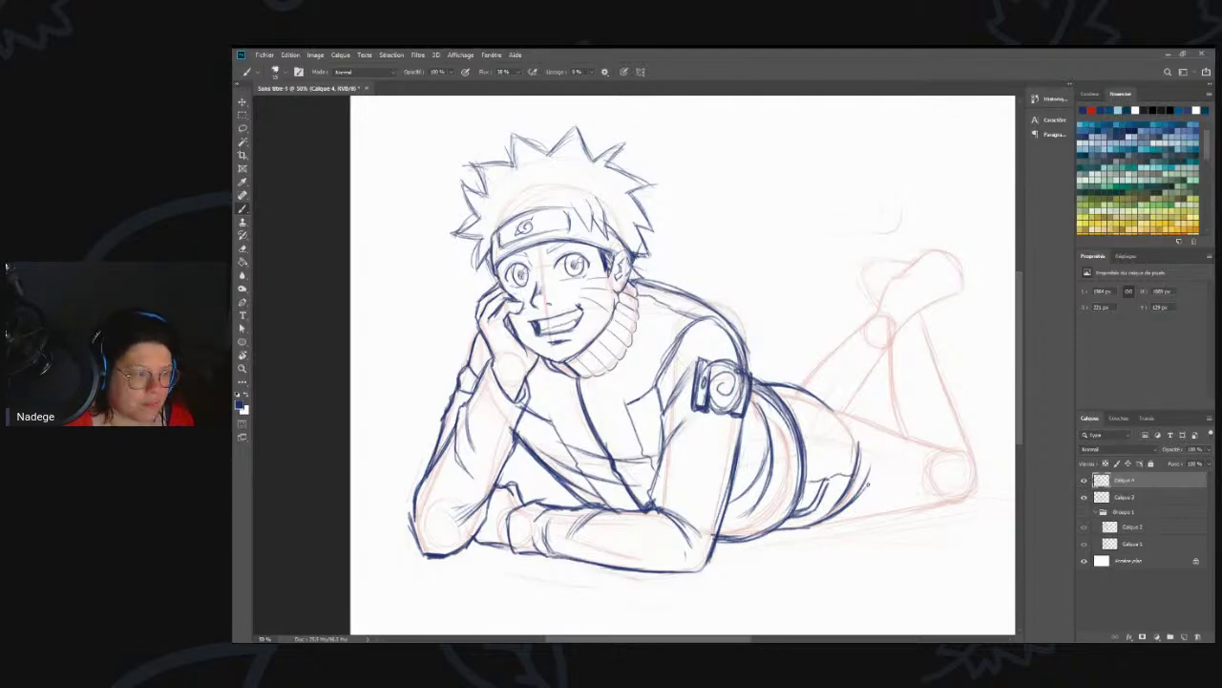
left_click_drag(850, 475, 956, 480)
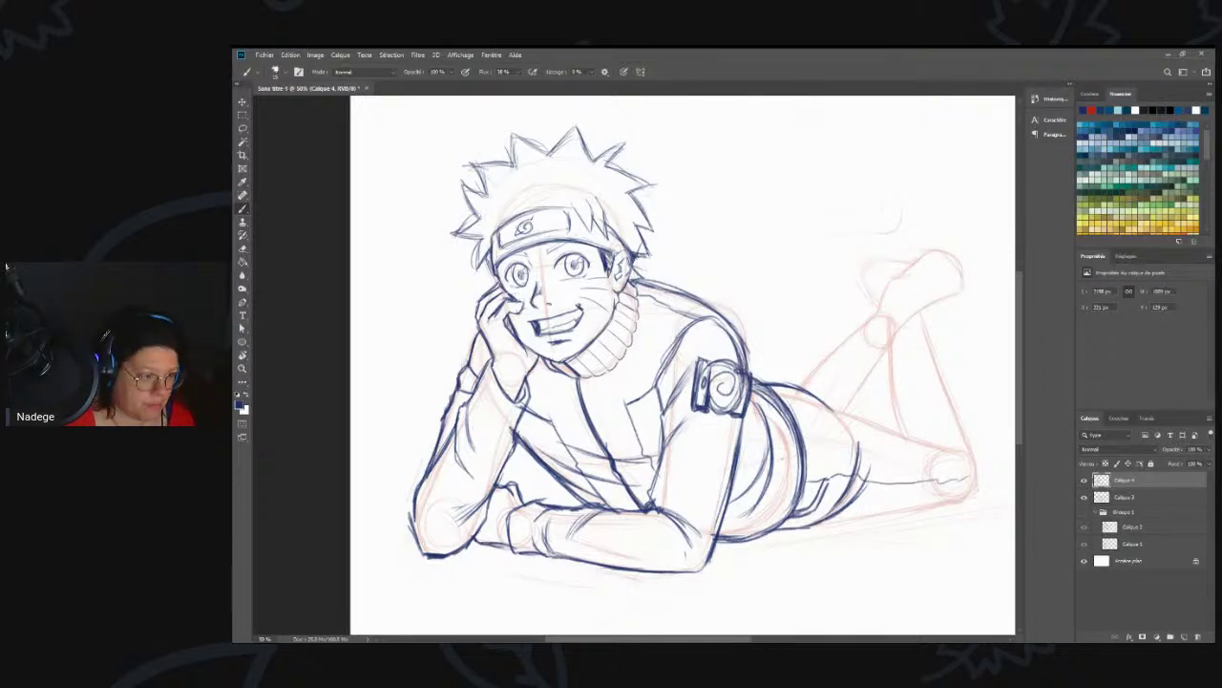
mouse_move(813, 524)
left_mouse_down()
mouse_move(962, 504)
mouse_move(972, 498)
mouse_move(815, 525)
mouse_move(915, 510)
mouse_move(977, 472)
mouse_move(976, 499)
mouse_move(984, 483)
left_mouse_up()
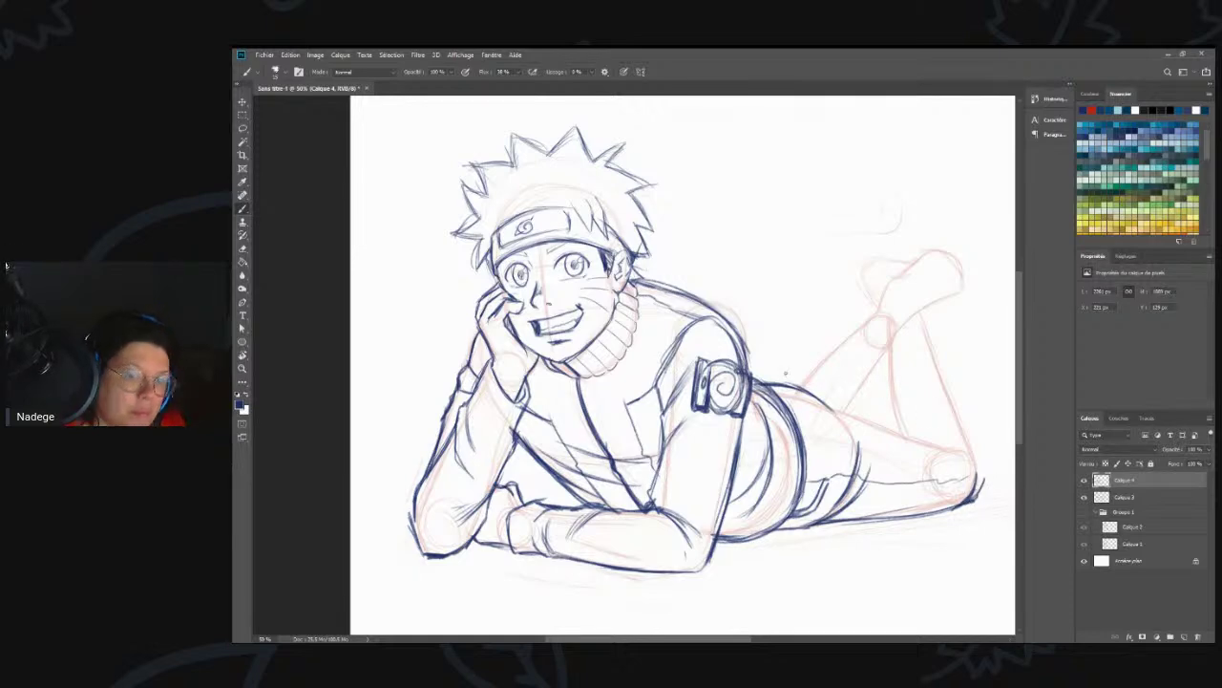
- Outline the top of the near thigh down to the rounded knee and add fabric folds near the hip
left_click_drag(818, 396, 872, 440)
left_click_drag(856, 416, 892, 470)
mouse_move(851, 409)
left_mouse_down()
mouse_move(876, 437)
mouse_move(858, 418)
mouse_move(932, 445)
left_mouse_up()
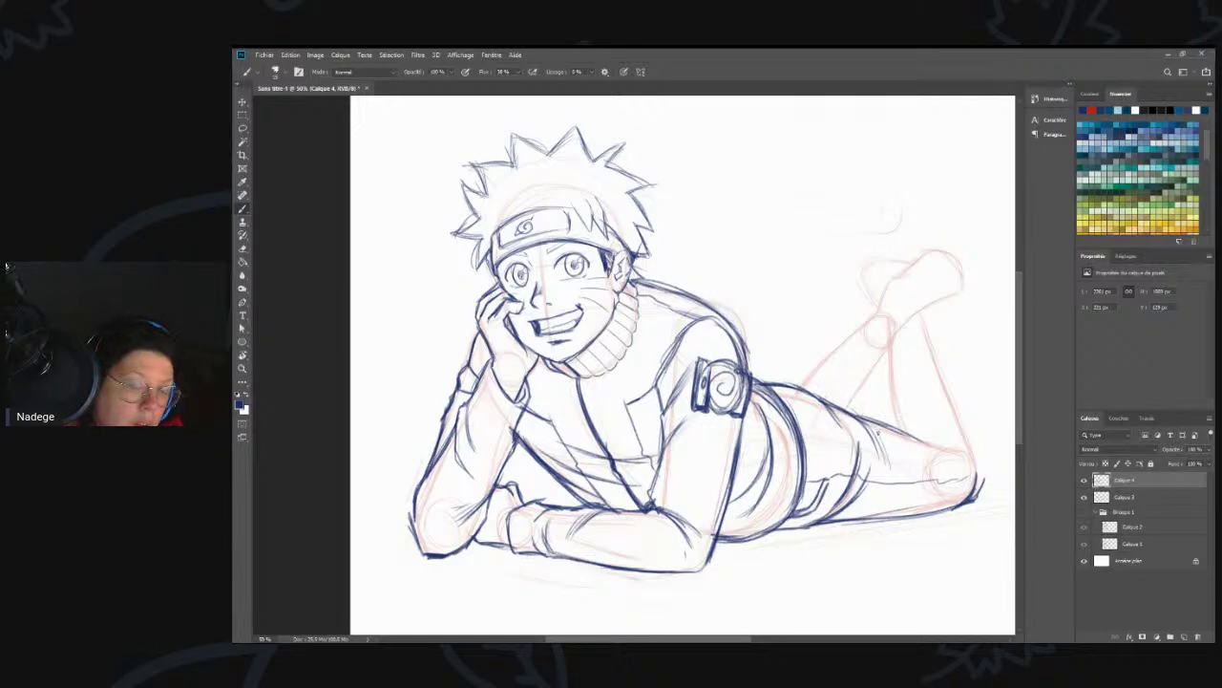
mouse_move(856, 415)
left_mouse_down()
mouse_move(956, 457)
mouse_move(962, 485)
left_mouse_up()
mouse_move(920, 441)
left_mouse_down()
mouse_move(953, 445)
mouse_move(969, 470)
mouse_move(951, 445)
left_mouse_up()
left_click_drag(950, 445, 966, 471)
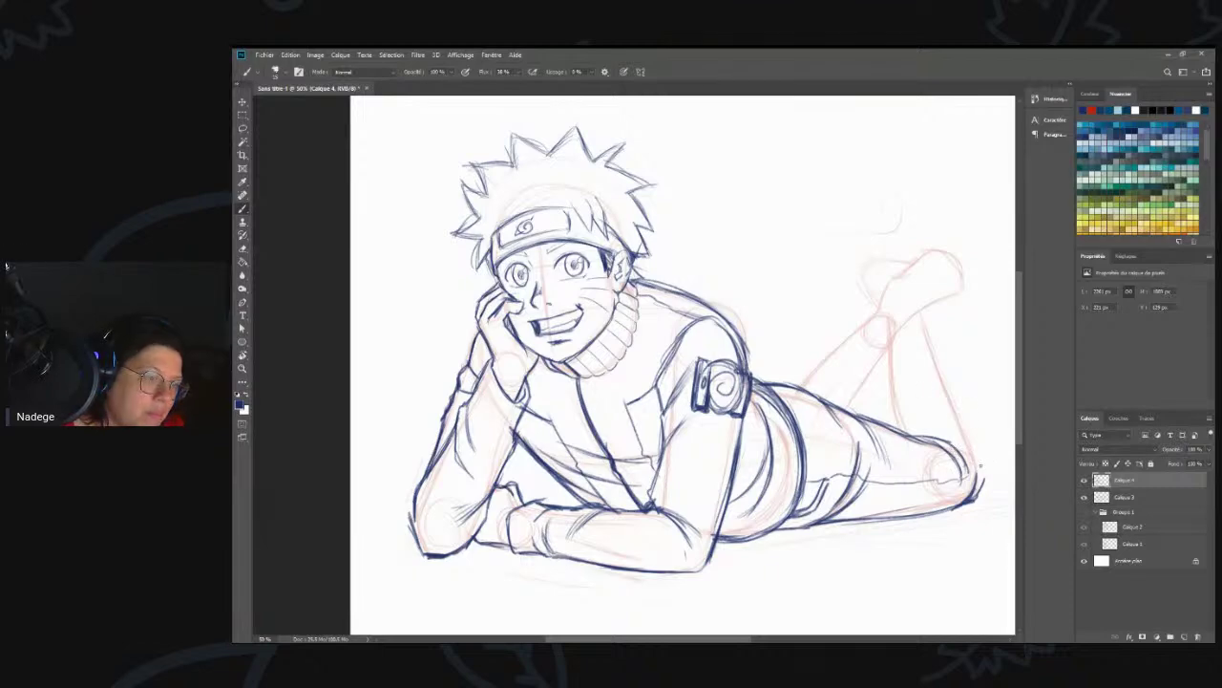
- Draw the outer edge of the raised near shin from the knee and add the folds behind the bent knee
left_click_drag(983, 476, 946, 374)
left_click_drag(970, 434, 941, 357)
left_click_drag(980, 464, 968, 434)
mouse_move(983, 483)
left_mouse_down()
mouse_move(961, 416)
mouse_move(975, 455)
left_mouse_up()
mouse_move(984, 504)
left_mouse_down()
mouse_move(978, 460)
mouse_move(881, 422)
mouse_move(951, 430)
mouse_move(912, 433)
mouse_move(953, 425)
left_mouse_up()
mouse_move(940, 430)
left_mouse_down()
mouse_move(953, 426)
mouse_move(960, 495)
left_mouse_up()
mouse_move(951, 450)
left_mouse_down()
mouse_move(961, 471)
mouse_move(976, 472)
mouse_move(972, 485)
left_mouse_up()
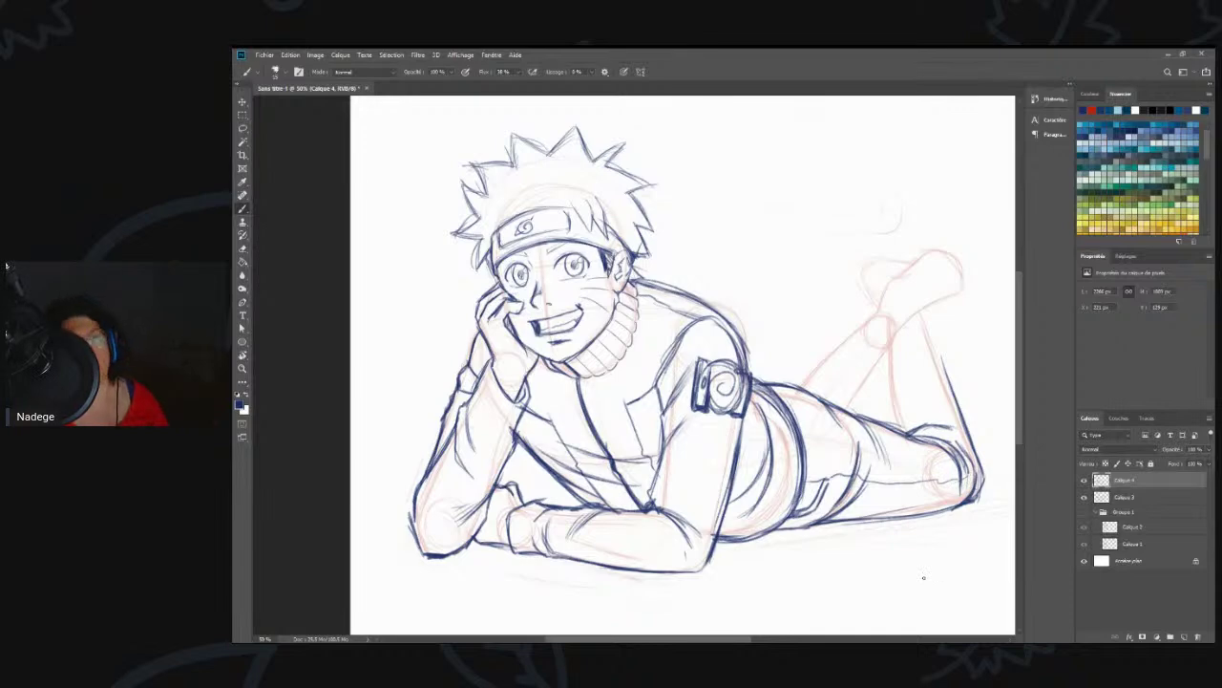
- Draw the inner edge of the near lower leg and both edges of the crossed far calf
mouse_move(978, 386)
left_mouse_down()
mouse_move(937, 383)
mouse_move(878, 571)
mouse_move(989, 366)
left_mouse_up()
key("ctrl+z")
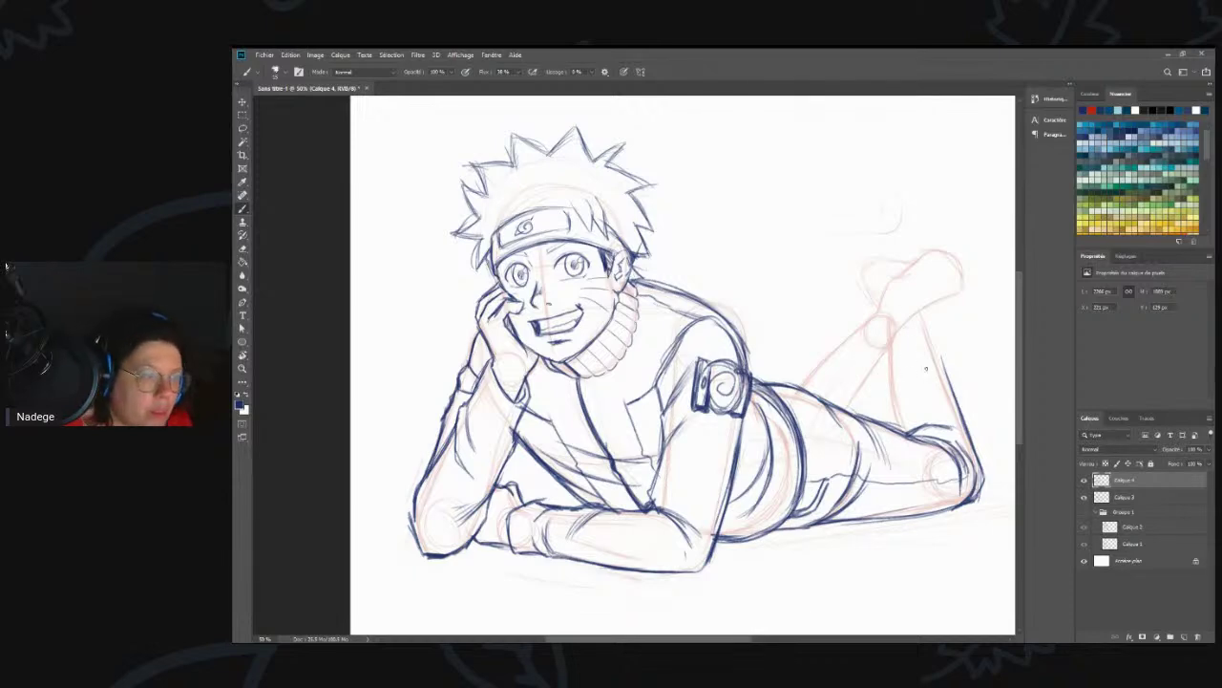
left_click_drag(890, 384, 901, 434)
mouse_move(890, 362)
left_mouse_down()
mouse_move(899, 429)
mouse_move(934, 359)
mouse_move(972, 485)
left_mouse_up()
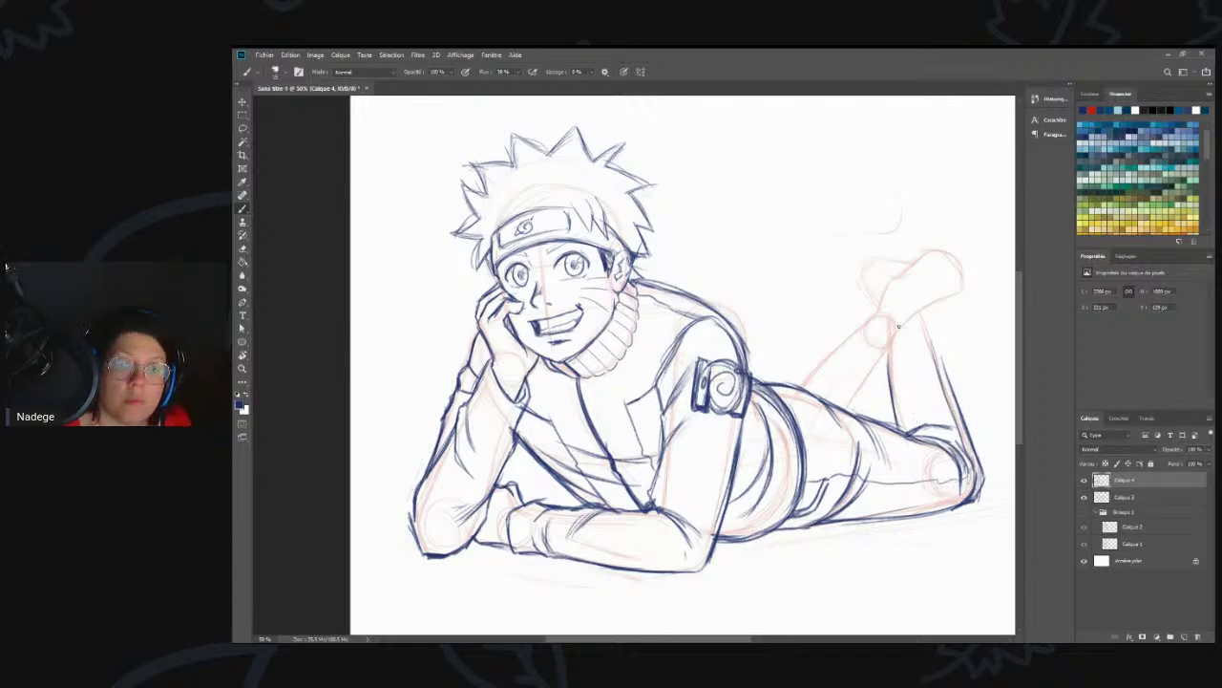
mouse_move(850, 411)
left_mouse_down()
mouse_move(891, 353)
mouse_move(852, 408)
left_mouse_up()
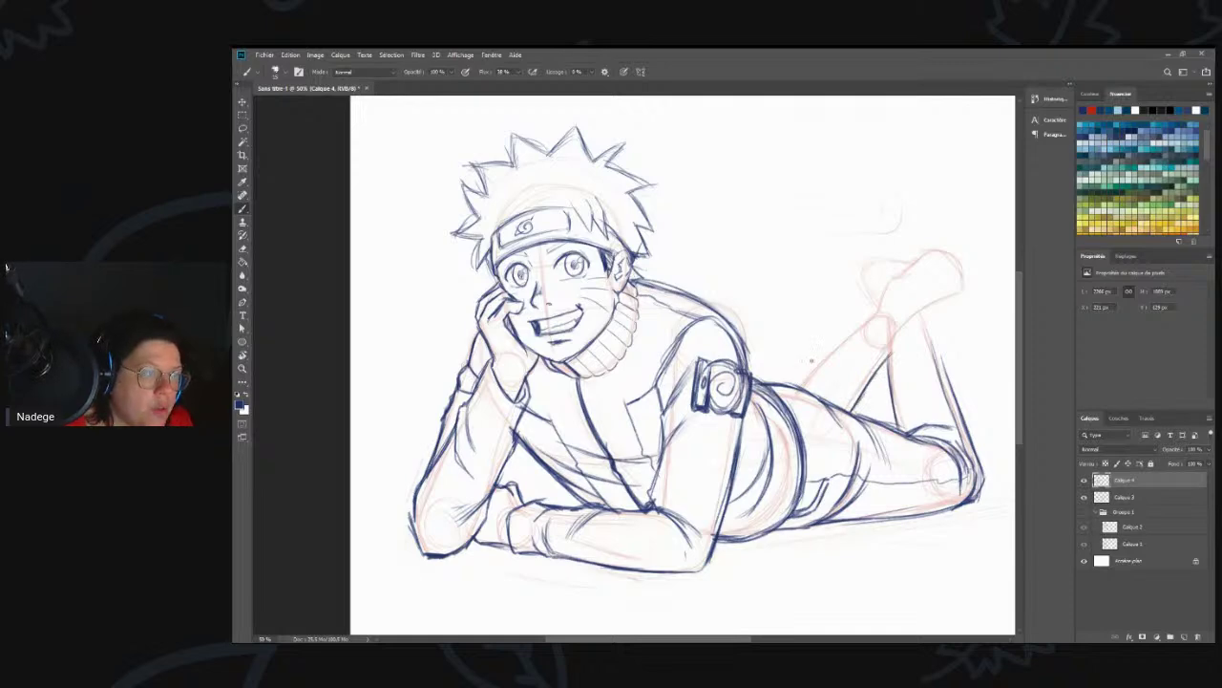
left_click_drag(793, 390, 853, 325)
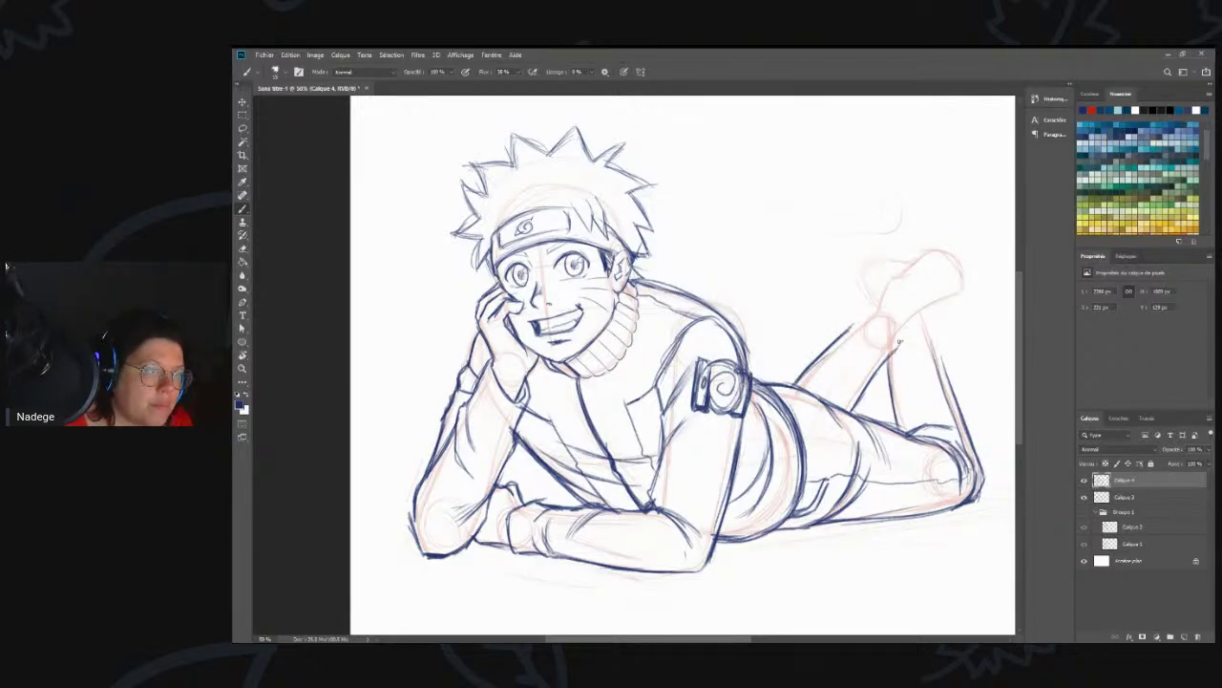
- Try a line across the ankle end of the far calf and erase it
left_click_drag(899, 339, 839, 322)
key("e")
mouse_move(896, 332)
left_mouse_down()
mouse_move(868, 326)
mouse_move(894, 332)
mouse_move(876, 315)
left_mouse_up()
key("b")
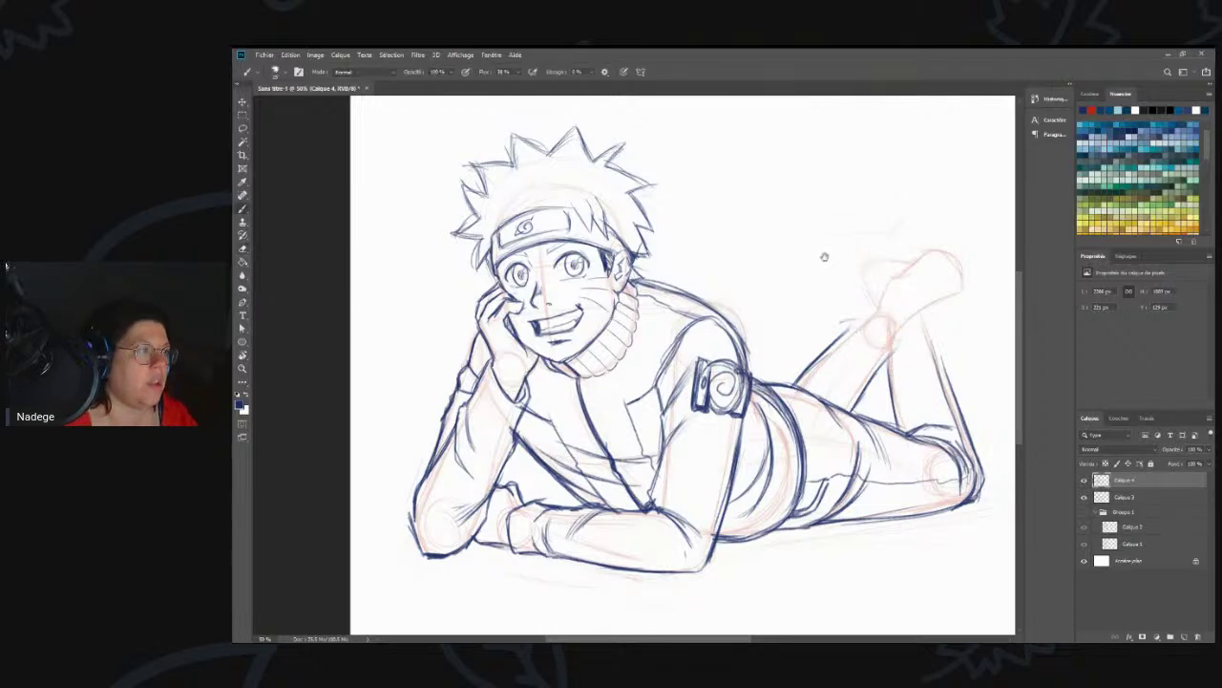
- Sketch angled explanatory lines in the empty space above the body and erase them
left_click_drag(824, 256, 738, 258)
mouse_move(628, 175)
left_mouse_down()
mouse_move(777, 189)
mouse_move(699, 110)
left_mouse_up()
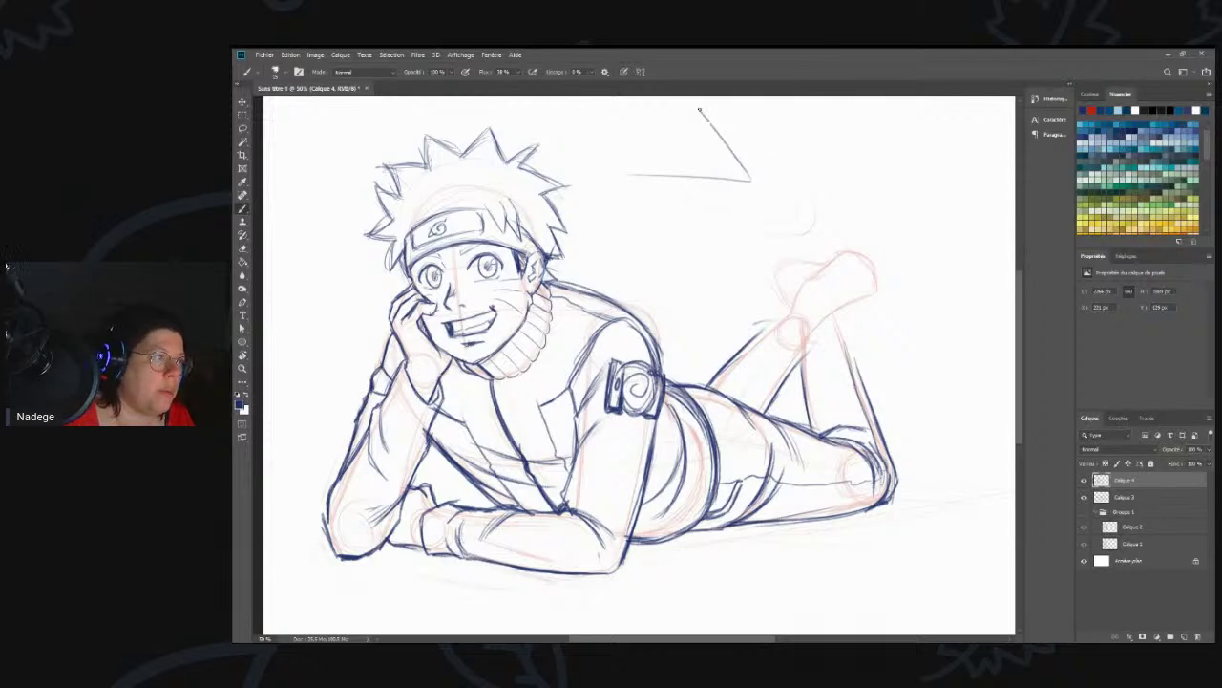
key("e")
mouse_move(709, 123)
left_mouse_down()
mouse_move(754, 188)
mouse_move(820, 110)
left_mouse_up()
key("b")
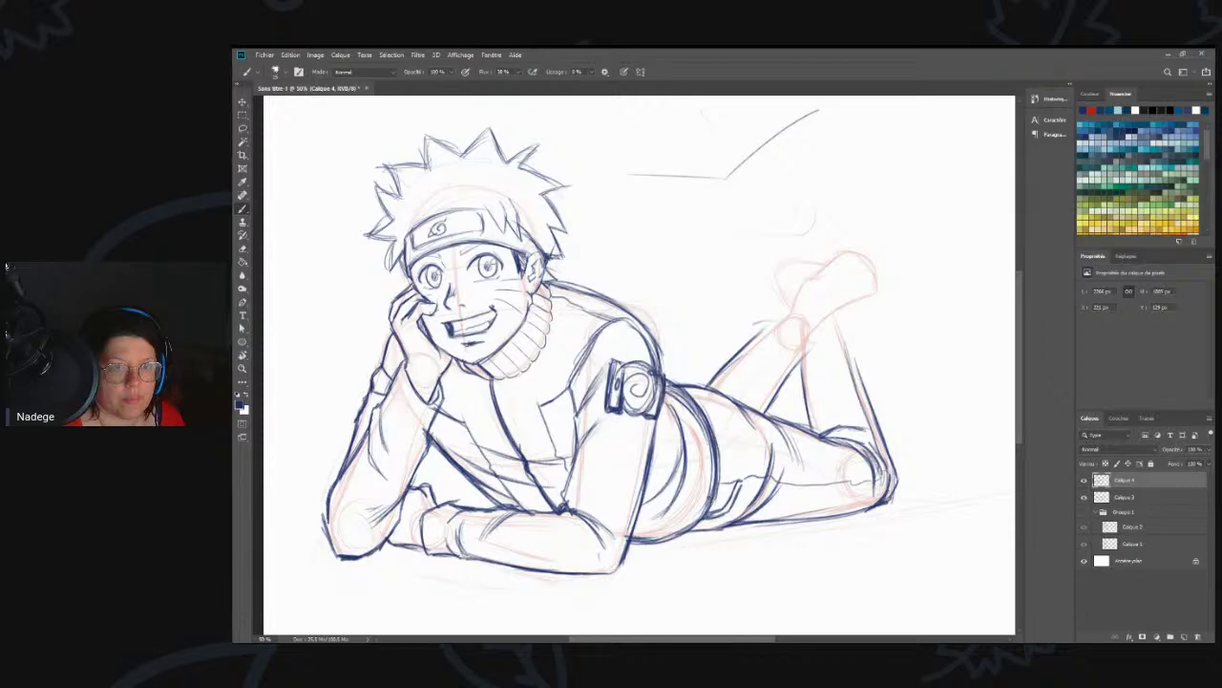
key("e")
mouse_move(769, 137)
left_mouse_down()
mouse_move(808, 128)
mouse_move(619, 182)
left_mouse_up()
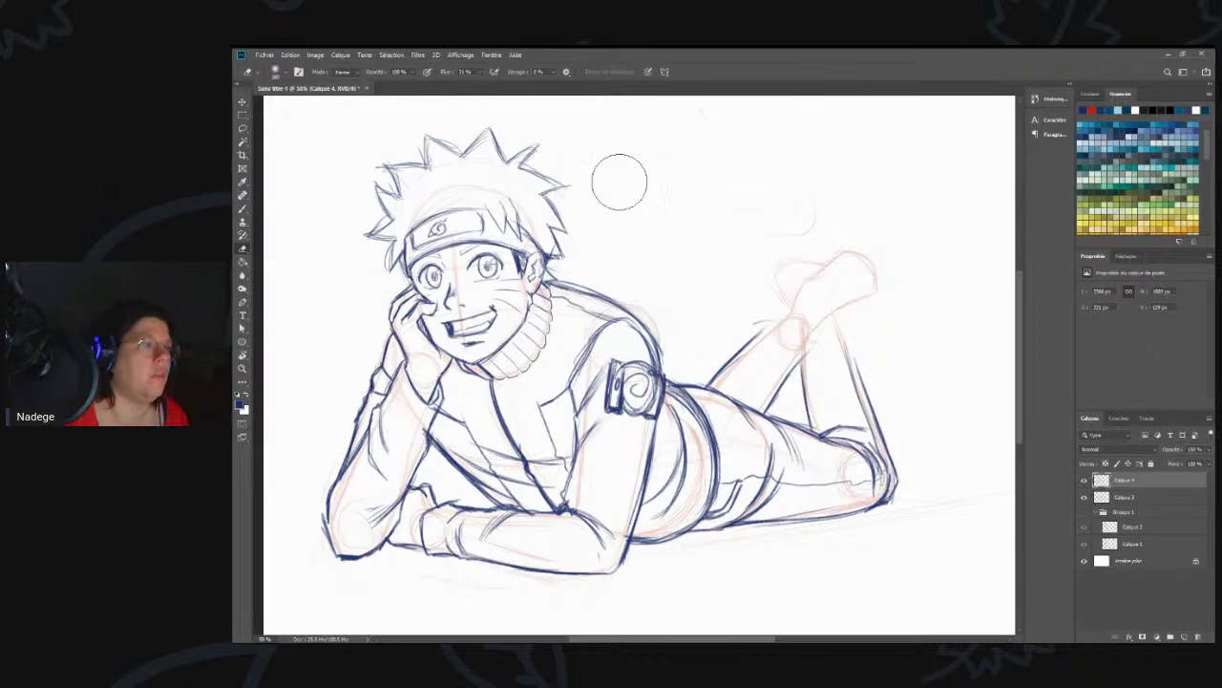
- Try several curved trouser cuff lines around the far ankle
key("b")
mouse_move(815, 344)
left_mouse_down()
mouse_move(782, 350)
mouse_move(759, 330)
left_mouse_up()
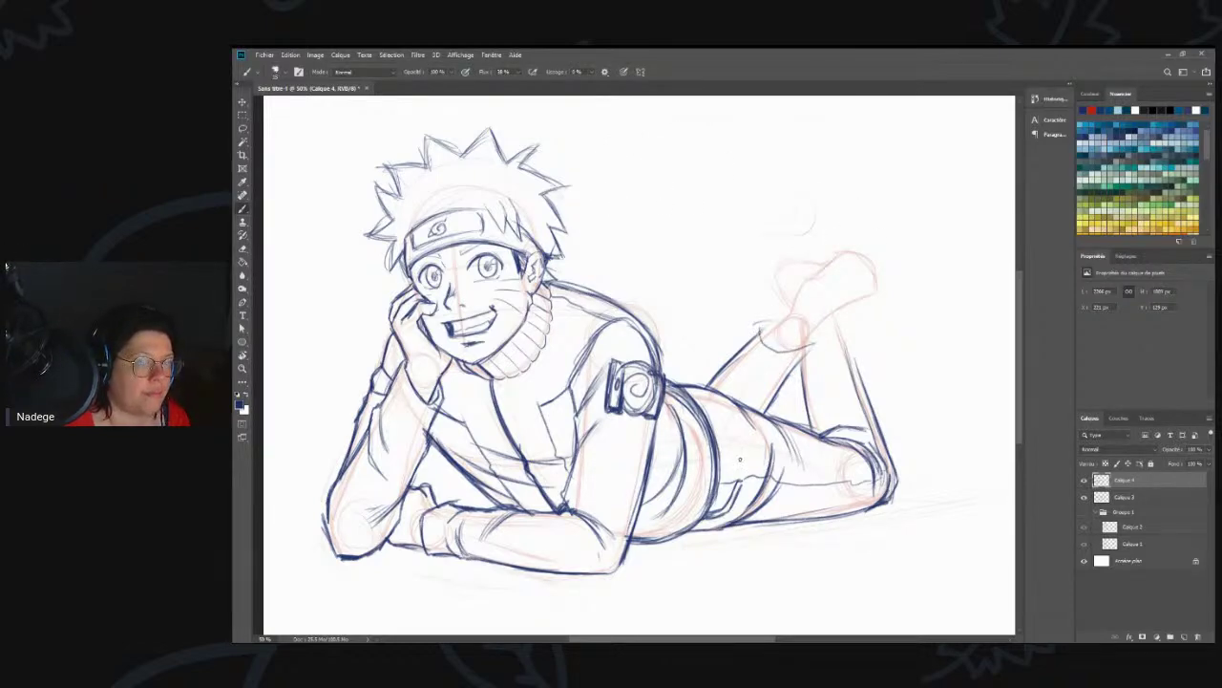
key("ctrl+z")
mouse_move(815, 349)
left_mouse_down()
mouse_move(799, 319)
mouse_move(751, 325)
left_mouse_up()
key("ctrl+z")
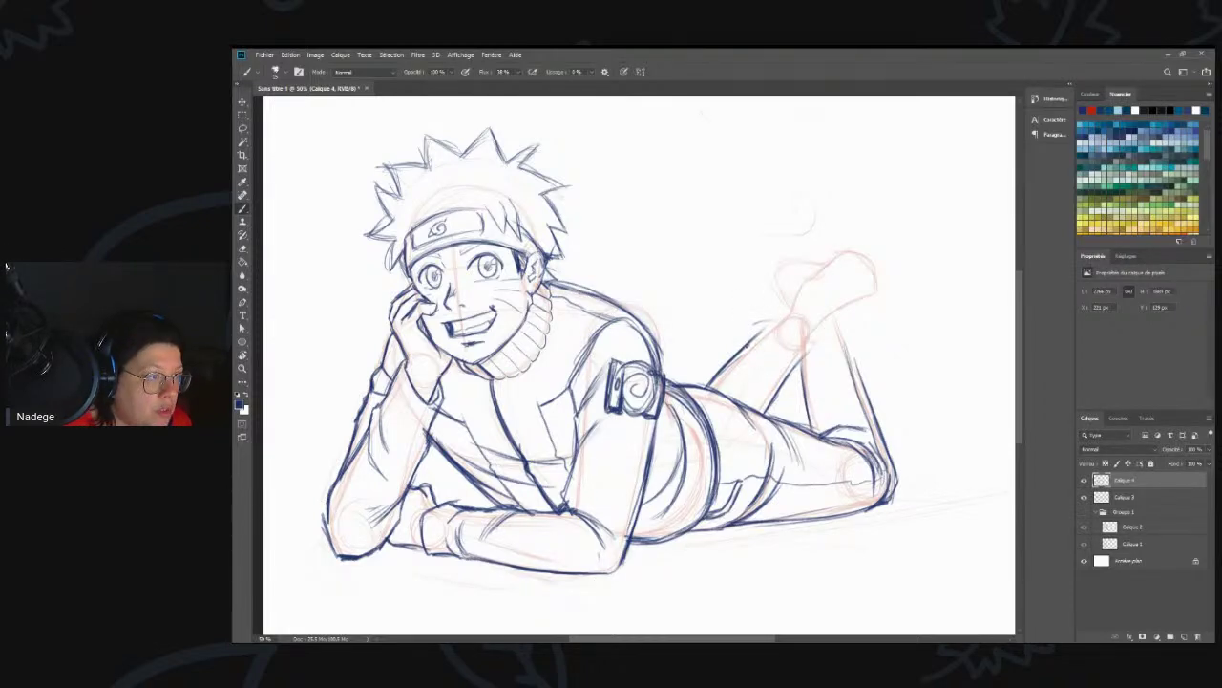
mouse_move(768, 331)
left_mouse_down()
mouse_move(754, 334)
mouse_move(785, 340)
mouse_move(754, 332)
mouse_move(793, 307)
mouse_move(820, 348)
mouse_move(781, 380)
mouse_move(795, 368)
left_mouse_up()
mouse_move(794, 311)
left_mouse_down()
mouse_move(813, 344)
mouse_move(756, 325)
mouse_move(798, 322)
mouse_move(772, 326)
mouse_move(777, 312)
left_mouse_up()
mouse_move(772, 313)
left_mouse_down()
mouse_move(802, 308)
mouse_move(819, 325)
left_mouse_up()
key("z")
- Erase the ankle end of the far calf and draw a shorter, angled trouser hem there
key("e")
mouse_move(796, 304)
left_mouse_down()
mouse_move(770, 348)
mouse_move(811, 333)
mouse_move(764, 320)
mouse_move(803, 278)
mouse_move(765, 344)
mouse_move(781, 374)
left_mouse_up()
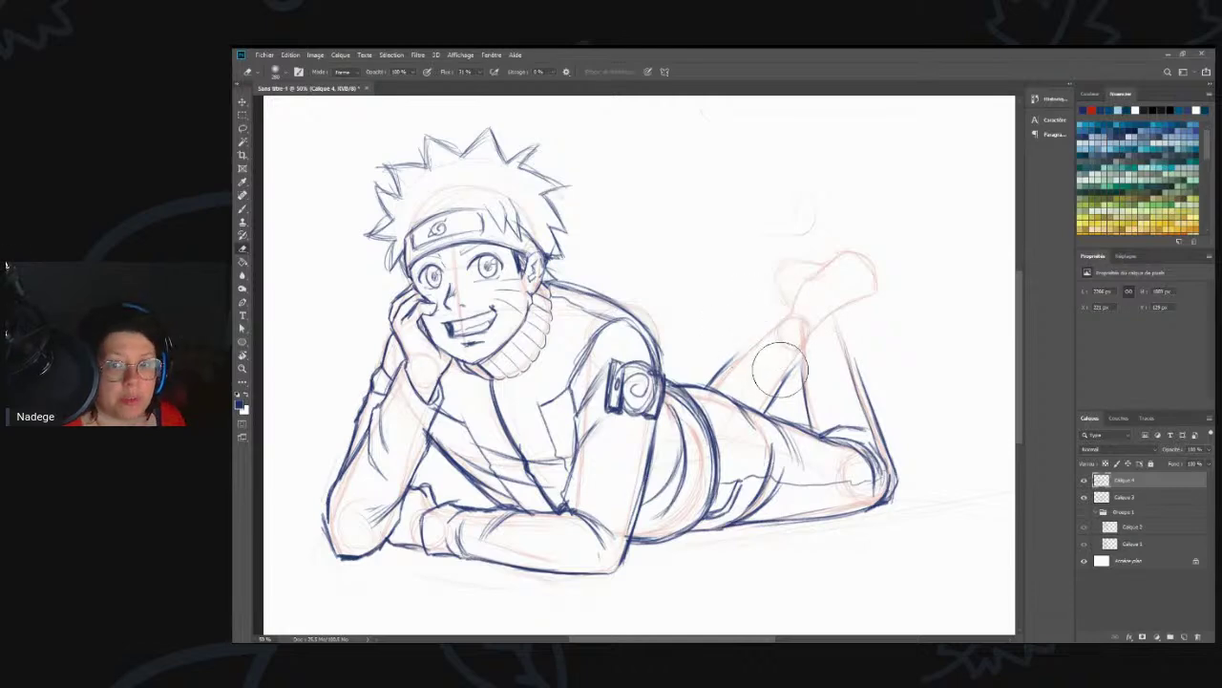
key("b")
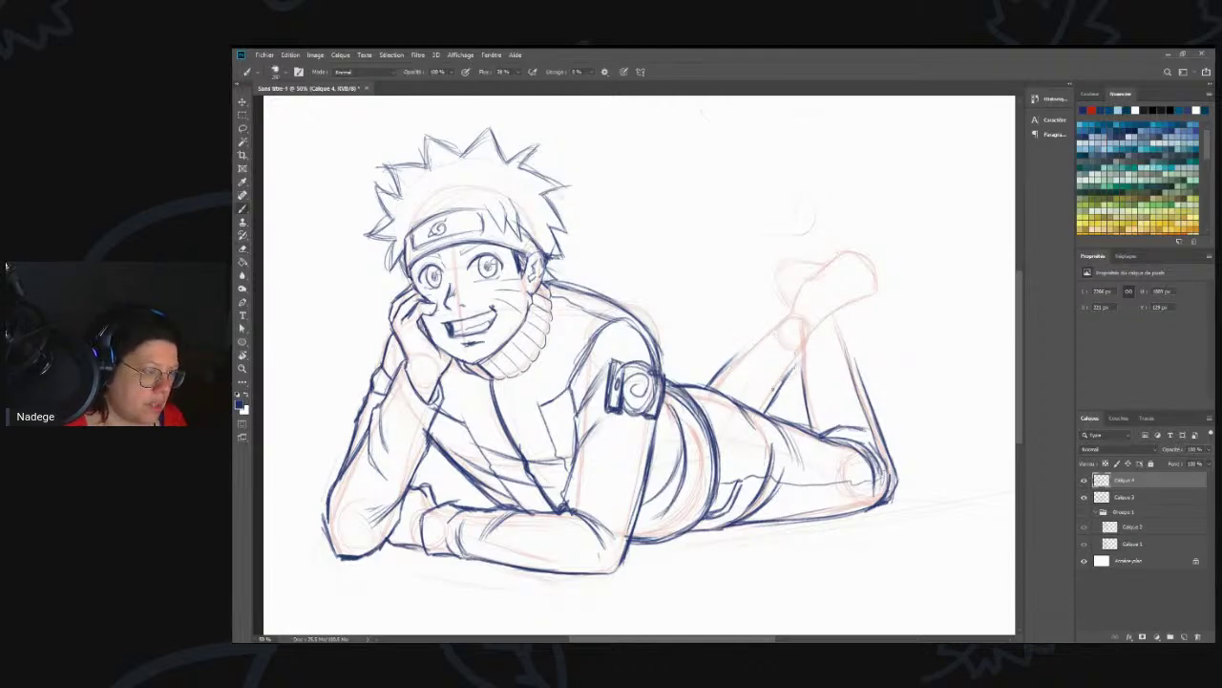
key("e")
mouse_move(781, 384)
left_mouse_down()
mouse_move(789, 370)
mouse_move(776, 393)
mouse_move(783, 375)
left_mouse_up()
key("b")
mouse_move(703, 390)
left_mouse_down()
mouse_move(766, 338)
mouse_move(789, 374)
mouse_move(767, 412)
mouse_move(766, 339)
mouse_move(726, 361)
mouse_move(766, 368)
mouse_move(712, 373)
left_mouse_up()
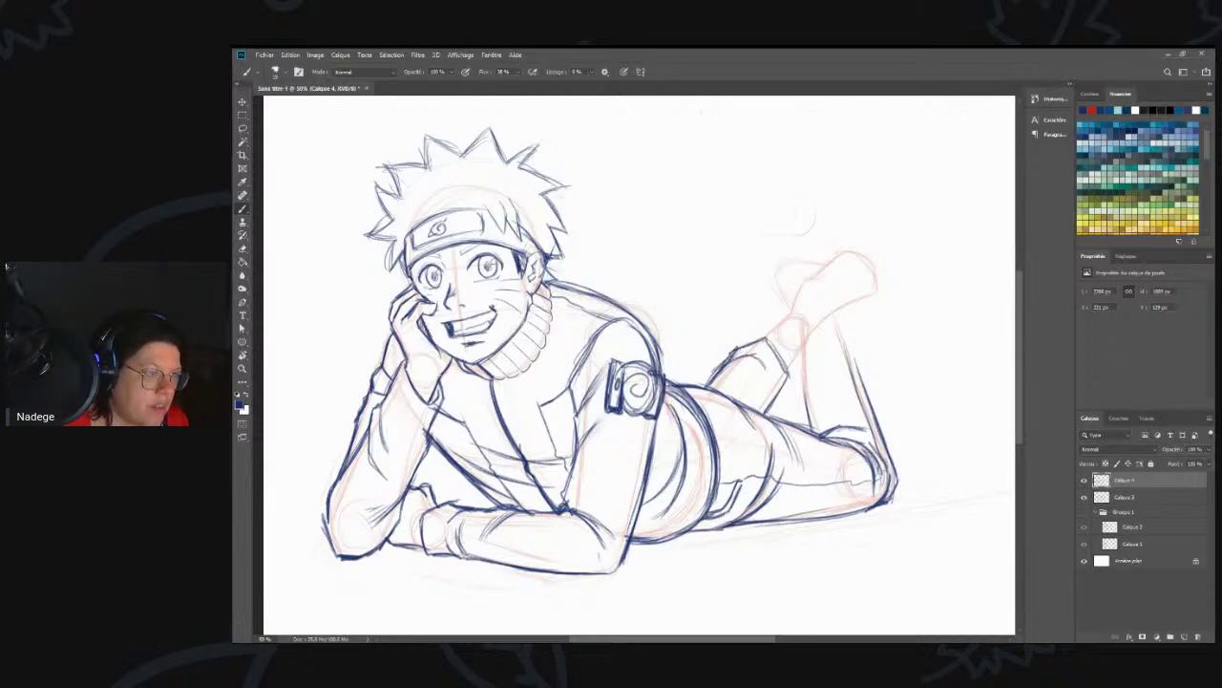
- Erase the upper end of the near shin and draw a curved trouser hem with its inner edge and folds
key("e")
mouse_move(845, 365)
left_mouse_down()
mouse_move(861, 388)
mouse_move(847, 352)
mouse_move(875, 424)
left_mouse_up()
key("b")
key("b")
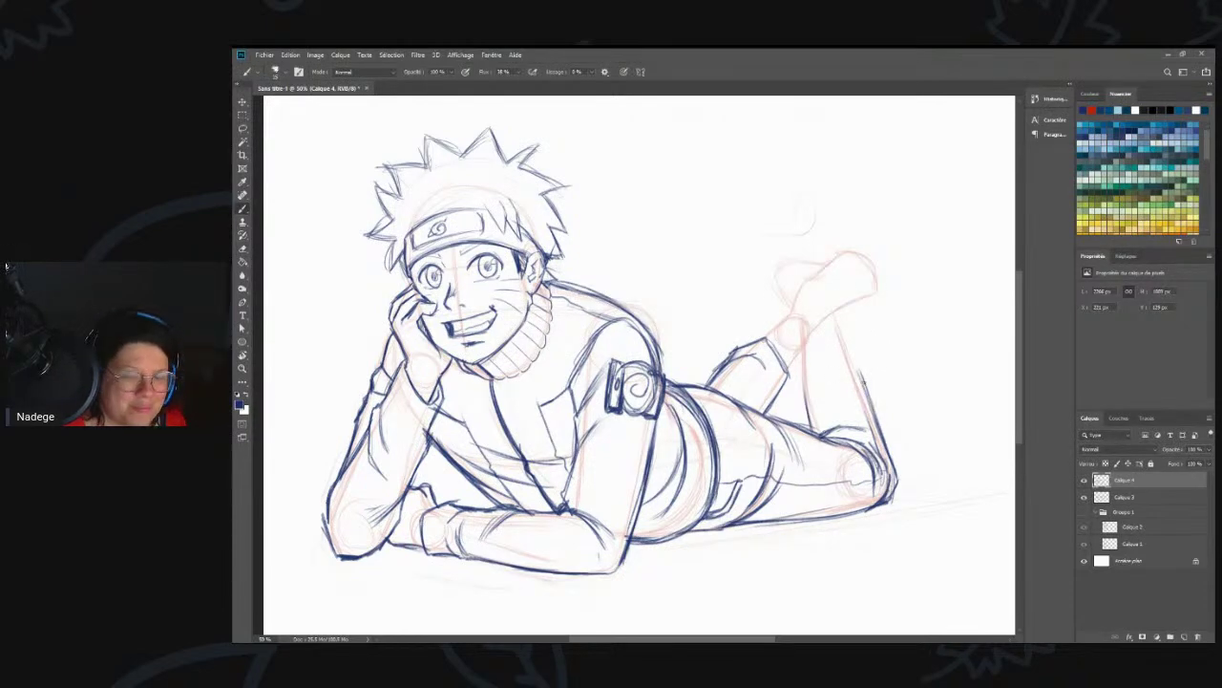
mouse_move(869, 401)
left_mouse_down()
mouse_move(859, 370)
mouse_move(829, 374)
mouse_move(802, 401)
mouse_move(804, 434)
left_mouse_up()
mouse_move(810, 382)
left_mouse_down()
mouse_move(868, 367)
mouse_move(869, 384)
left_mouse_up()
mouse_move(814, 415)
left_mouse_down()
mouse_move(804, 432)
mouse_move(816, 434)
left_mouse_up()
mouse_move(815, 426)
left_mouse_down()
mouse_move(835, 401)
mouse_move(814, 436)
left_mouse_up()
- Darken the far trouser hem and both edges of the far calf below it
mouse_move(830, 369)
left_mouse_down()
mouse_move(810, 390)
mouse_move(764, 336)
left_mouse_up()
mouse_move(770, 336)
left_mouse_down()
mouse_move(737, 348)
mouse_move(706, 387)
left_mouse_up()
mouse_move(783, 360)
left_mouse_down()
mouse_move(791, 378)
mouse_move(771, 403)
left_mouse_up()
left_click_drag(787, 382, 762, 416)
left_click_drag(788, 384, 772, 405)
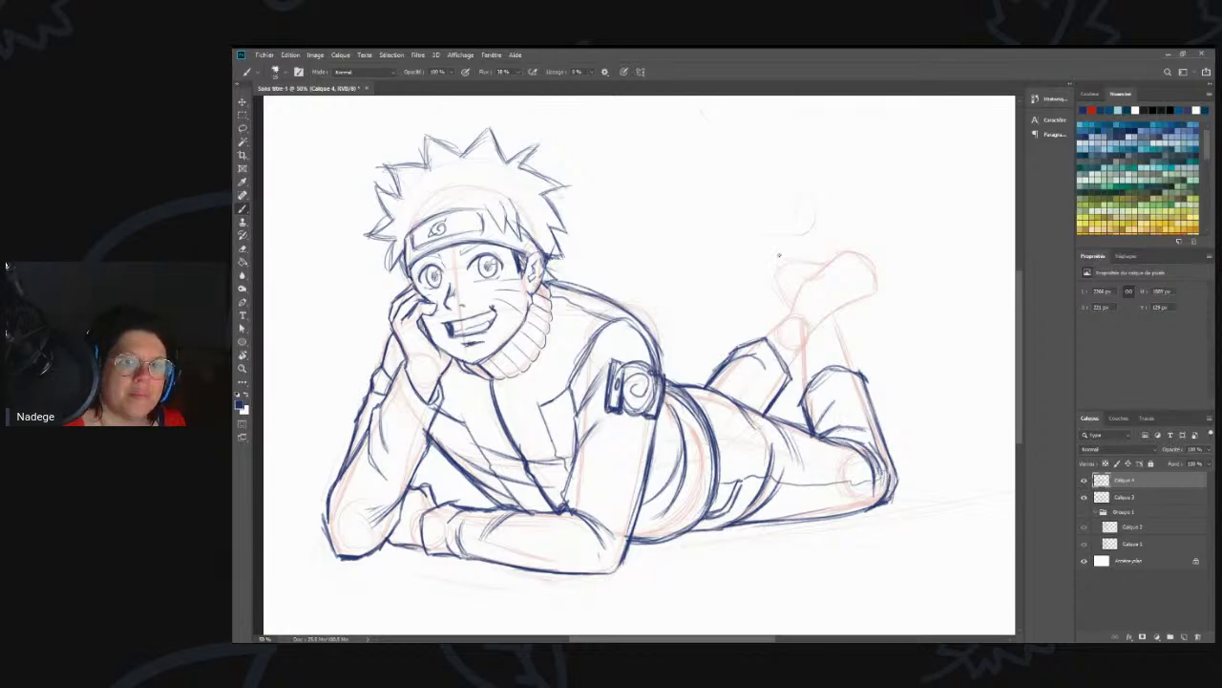
- Draw ankle lines emerging from both trouser hems and round the far hem with curved fold lines
left_click_drag(805, 363, 806, 392)
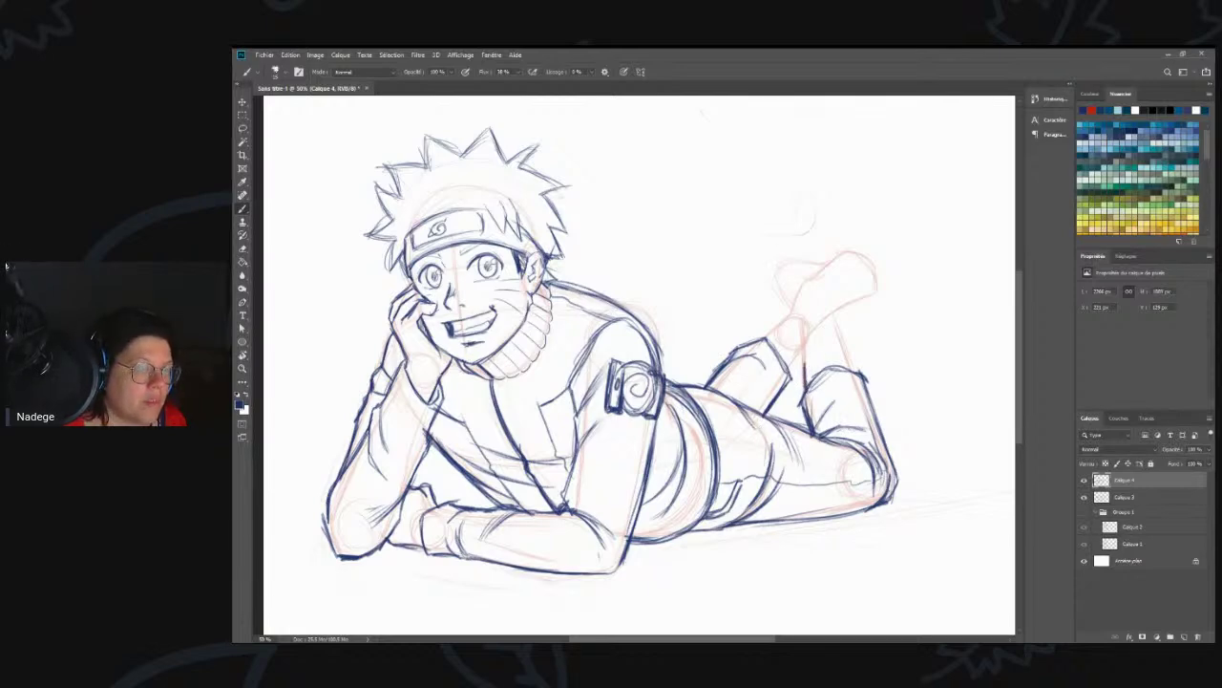
mouse_move(846, 347)
left_mouse_down()
mouse_move(769, 371)
mouse_move(791, 357)
mouse_move(773, 328)
left_mouse_up()
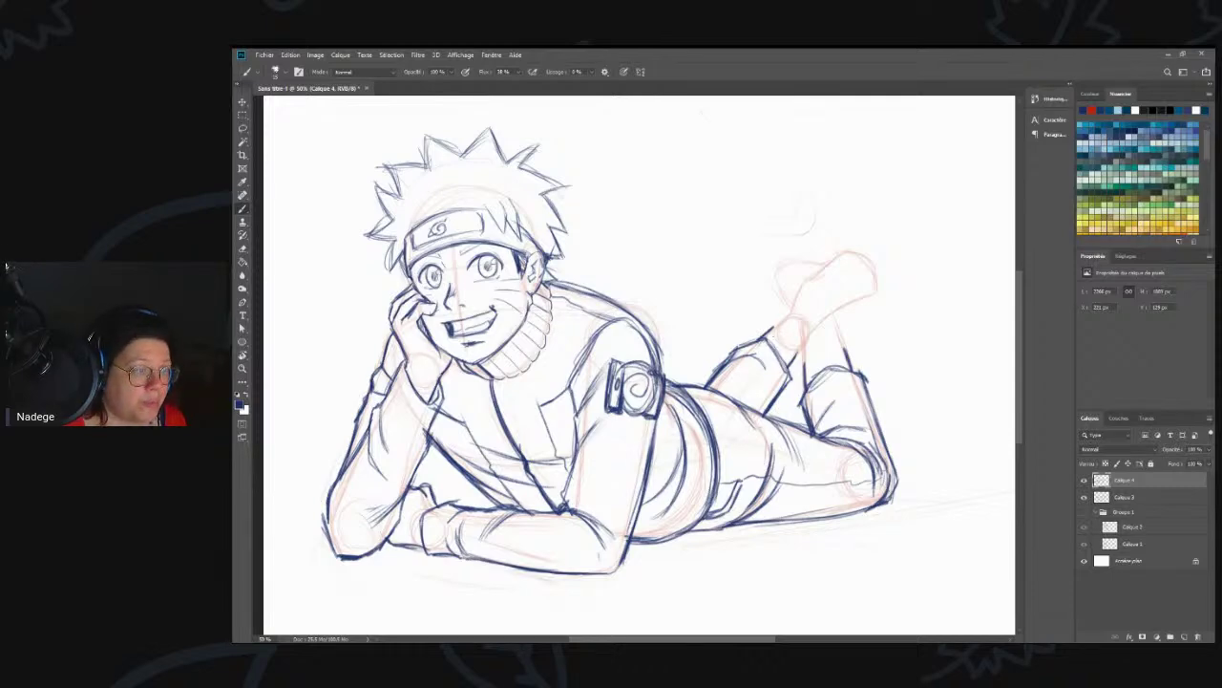
mouse_move(758, 340)
left_mouse_down()
mouse_move(775, 328)
mouse_move(756, 326)
mouse_move(777, 317)
mouse_move(792, 335)
mouse_move(786, 373)
mouse_move(783, 363)
left_mouse_up()
key("e")
key("b")
mouse_move(731, 350)
left_mouse_down()
mouse_move(787, 344)
mouse_move(760, 332)
mouse_move(793, 364)
mouse_move(773, 332)
mouse_move(756, 338)
left_mouse_up()
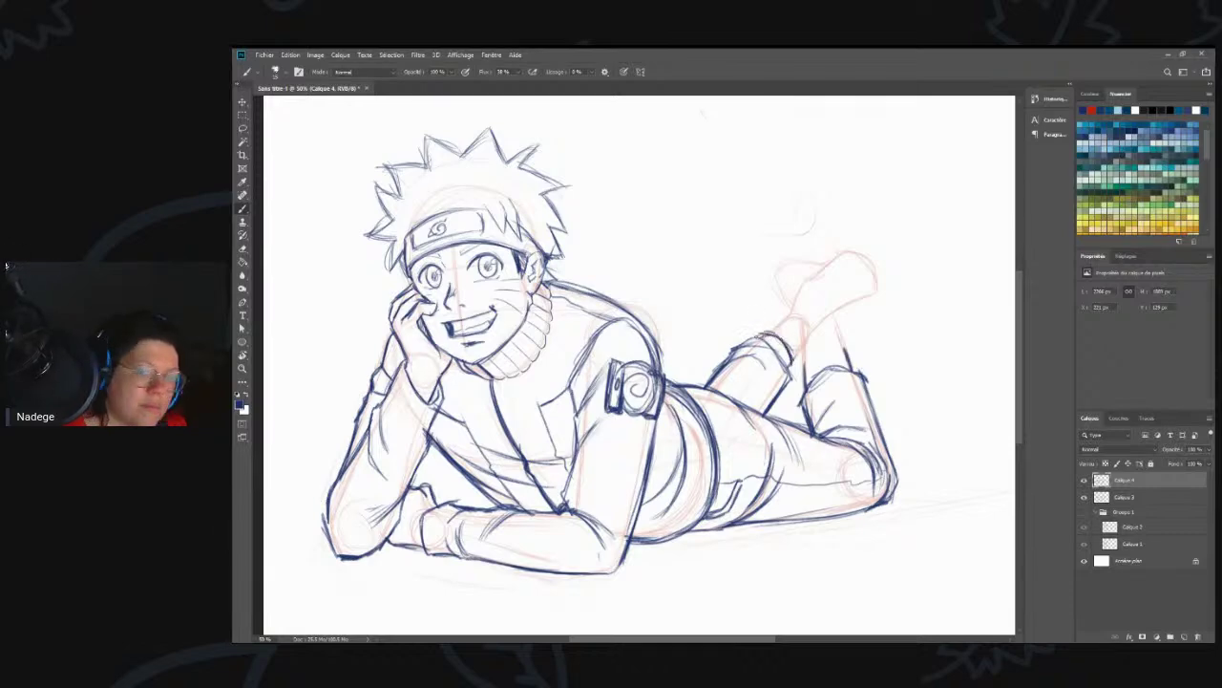
- Draw dark curved bands wrapping the far ankle just above the trouser hem
mouse_move(800, 378)
left_mouse_down()
mouse_move(801, 344)
mouse_move(769, 323)
mouse_move(787, 327)
mouse_move(766, 323)
mouse_move(804, 338)
mouse_move(772, 316)
left_mouse_up()
mouse_move(787, 323)
left_mouse_down()
mouse_move(774, 312)
mouse_move(809, 345)
mouse_move(797, 306)
mouse_move(777, 315)
mouse_move(814, 324)
mouse_move(814, 344)
left_mouse_up()
mouse_move(787, 303)
left_mouse_down()
mouse_move(775, 337)
mouse_move(793, 361)
mouse_move(737, 350)
left_mouse_up()
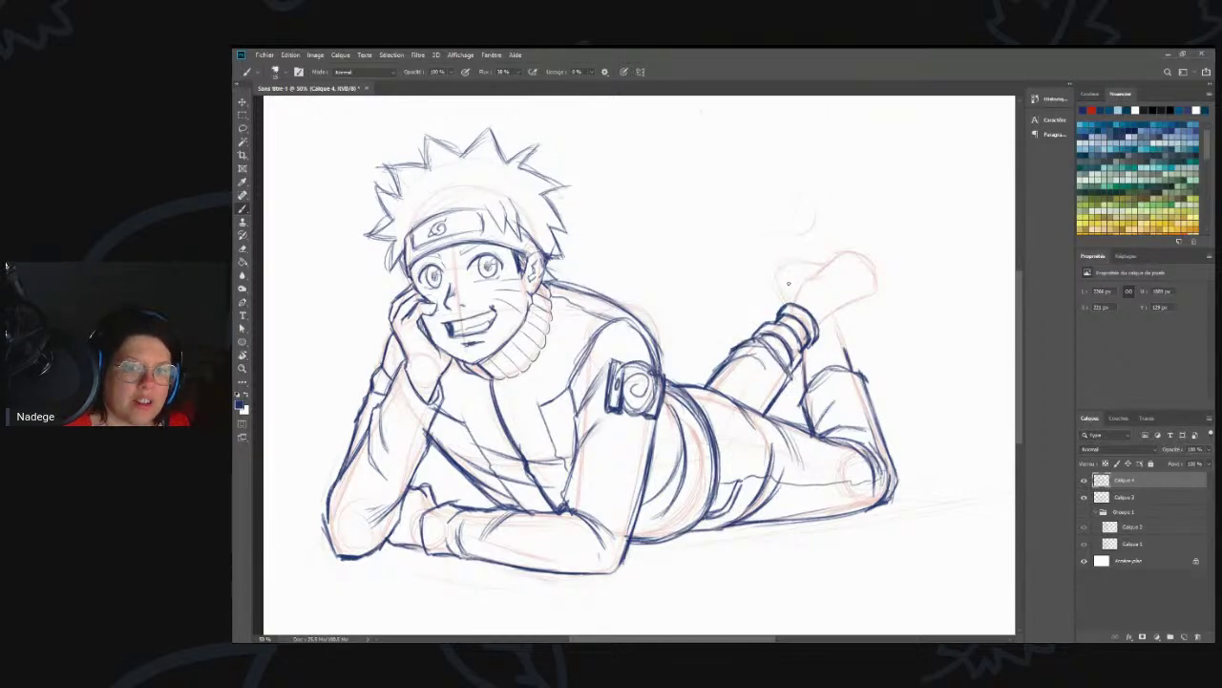
- Draw both edges of the far ankle above the wrapped bands, reworking the line that curves up into the heel
left_click_drag(793, 283, 792, 303)
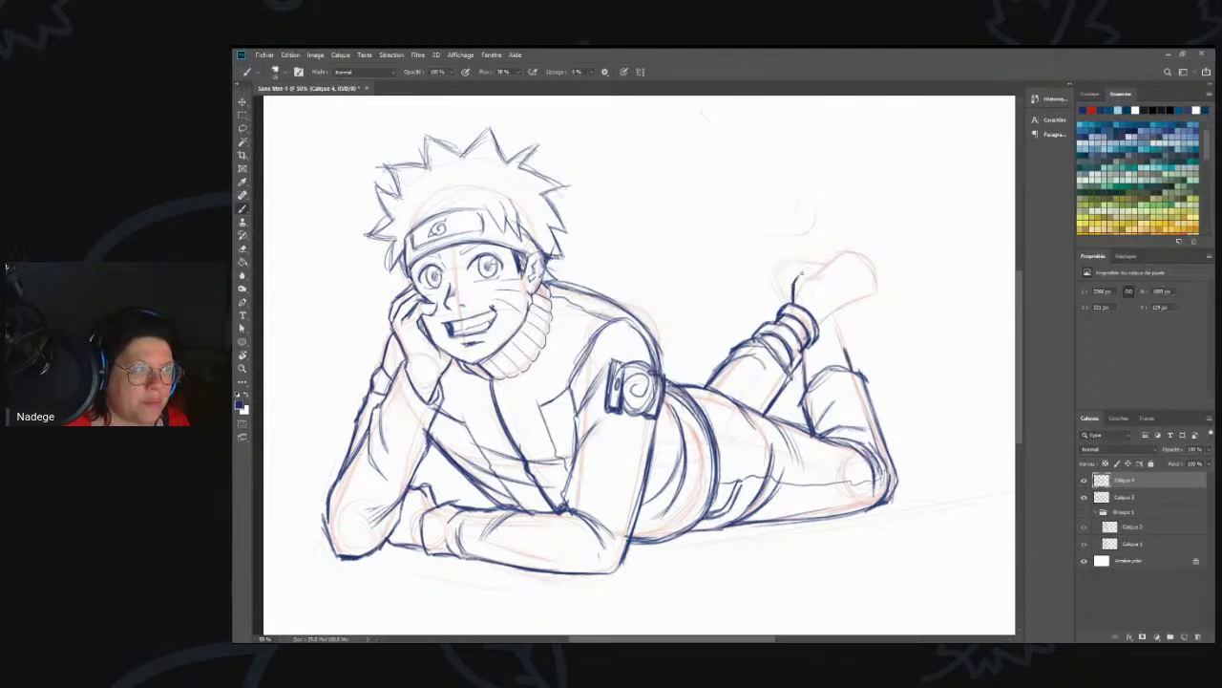
left_click_drag(817, 330, 826, 327)
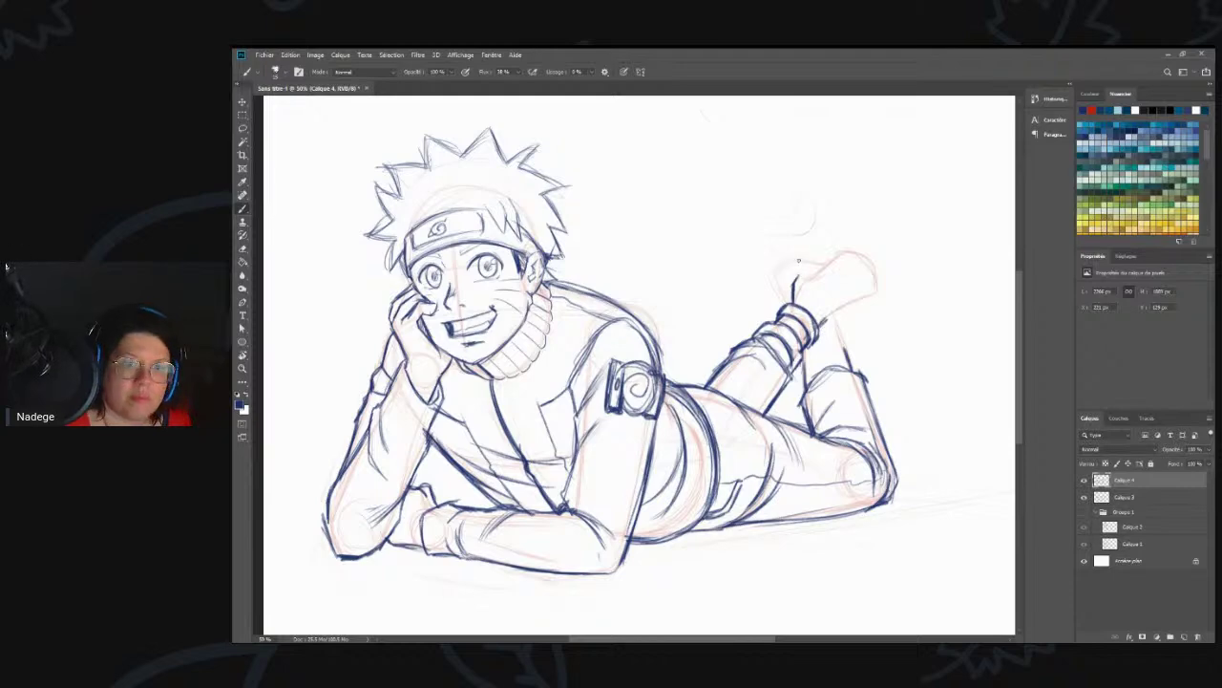
key("e")
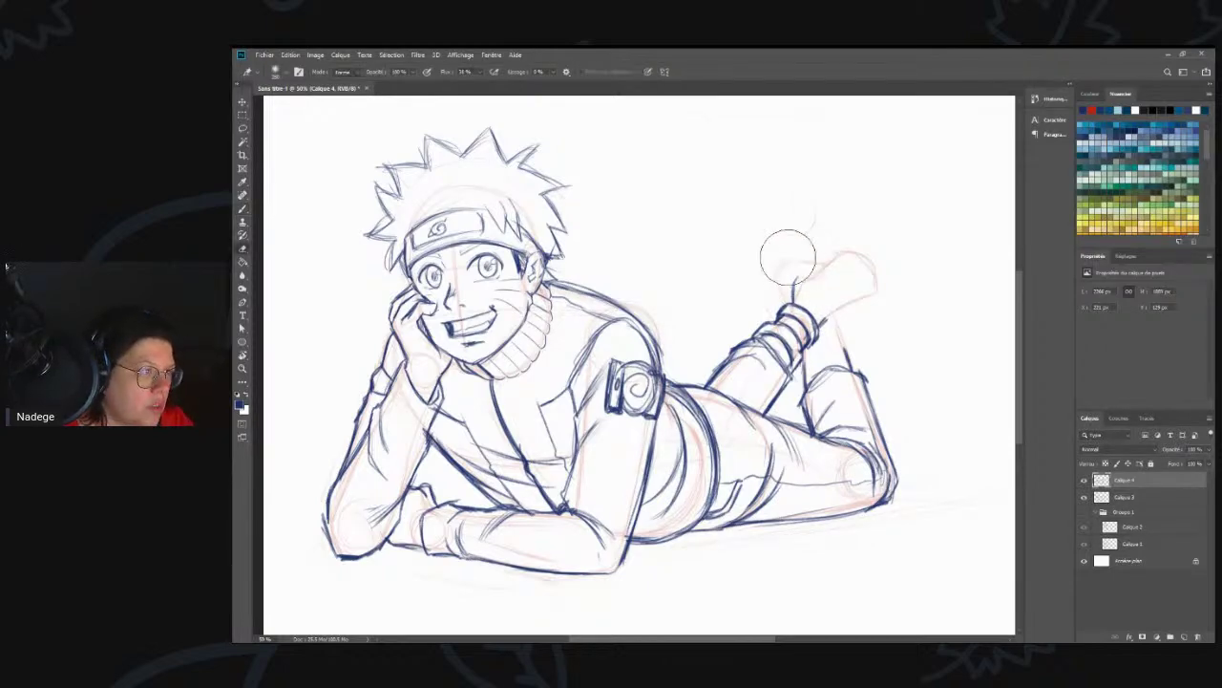
key("b")
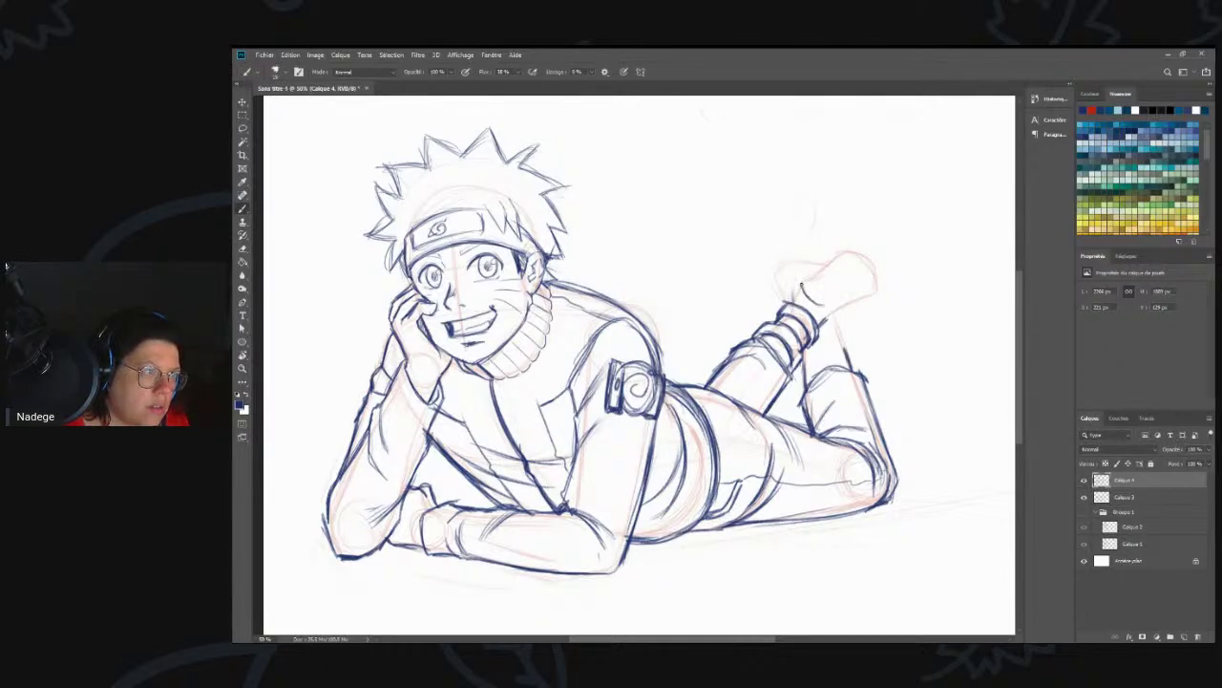
left_click_drag(803, 283, 828, 306)
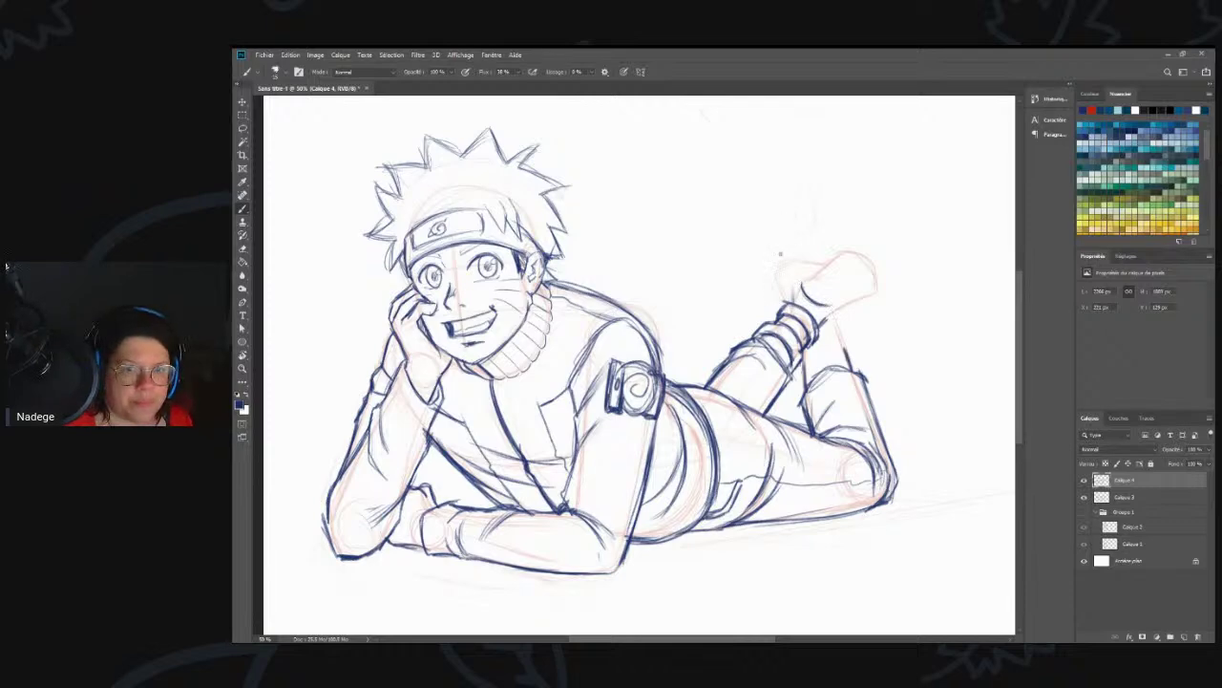
left_click_drag(800, 284, 789, 303)
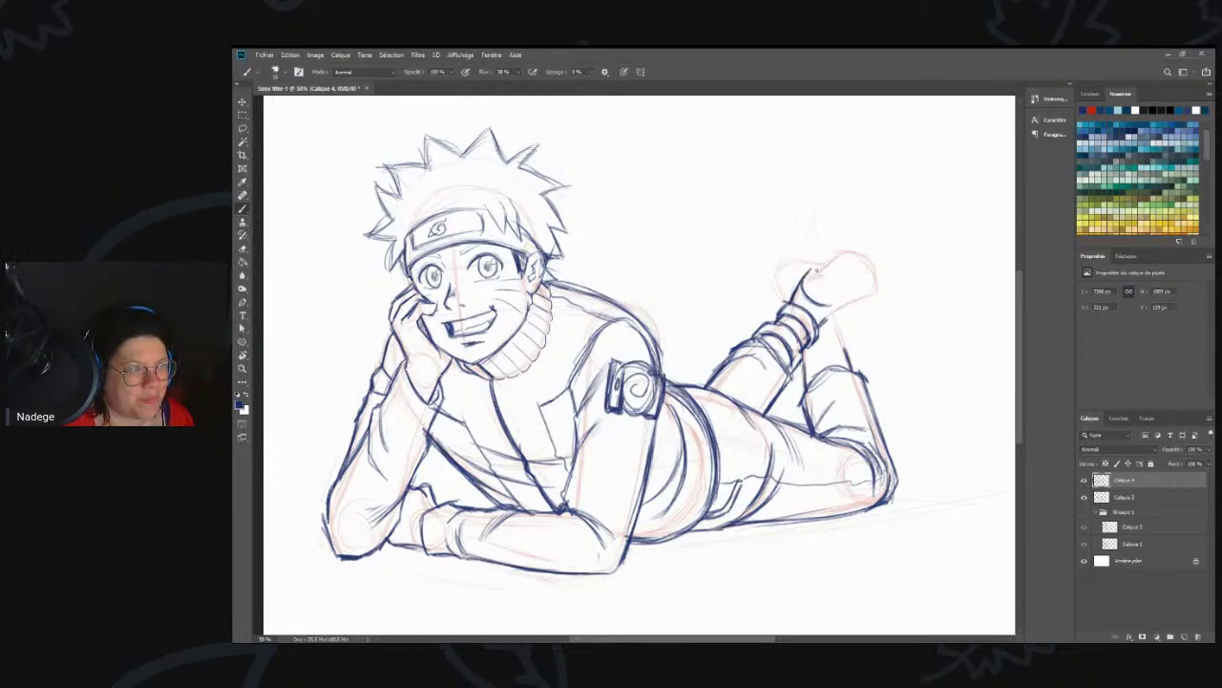
- Draw the small heel section of the far sandal above the ankle and fill it with dense dark hatching
mouse_move(827, 290)
left_mouse_down()
mouse_move(840, 292)
mouse_move(829, 309)
mouse_move(846, 292)
mouse_move(816, 265)
mouse_move(835, 295)
left_mouse_up()
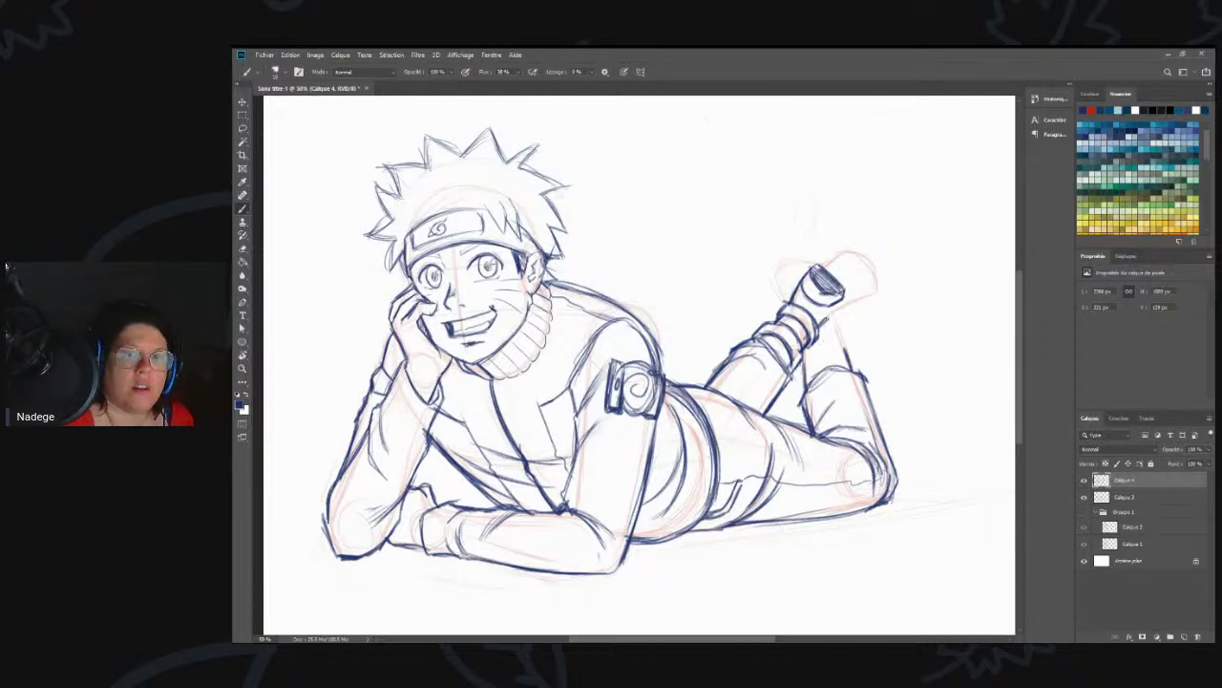
mouse_move(710, 158)
left_mouse_down()
mouse_move(778, 165)
mouse_move(704, 164)
left_mouse_up()
key("e")
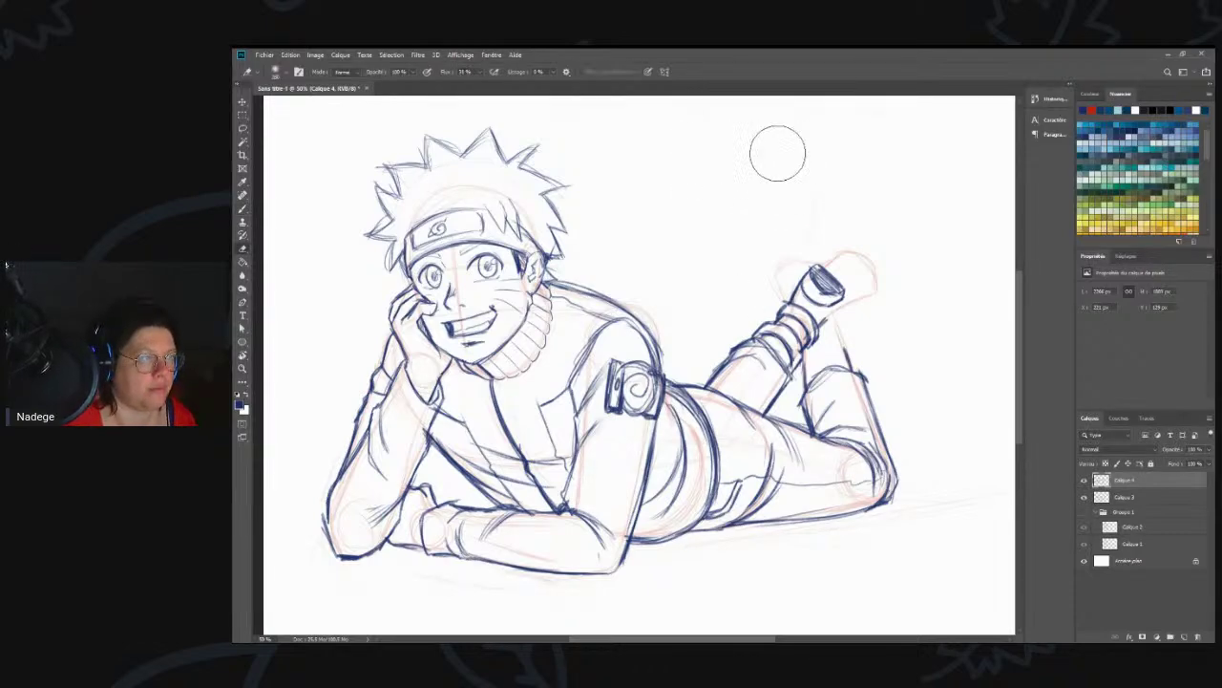
key("b")
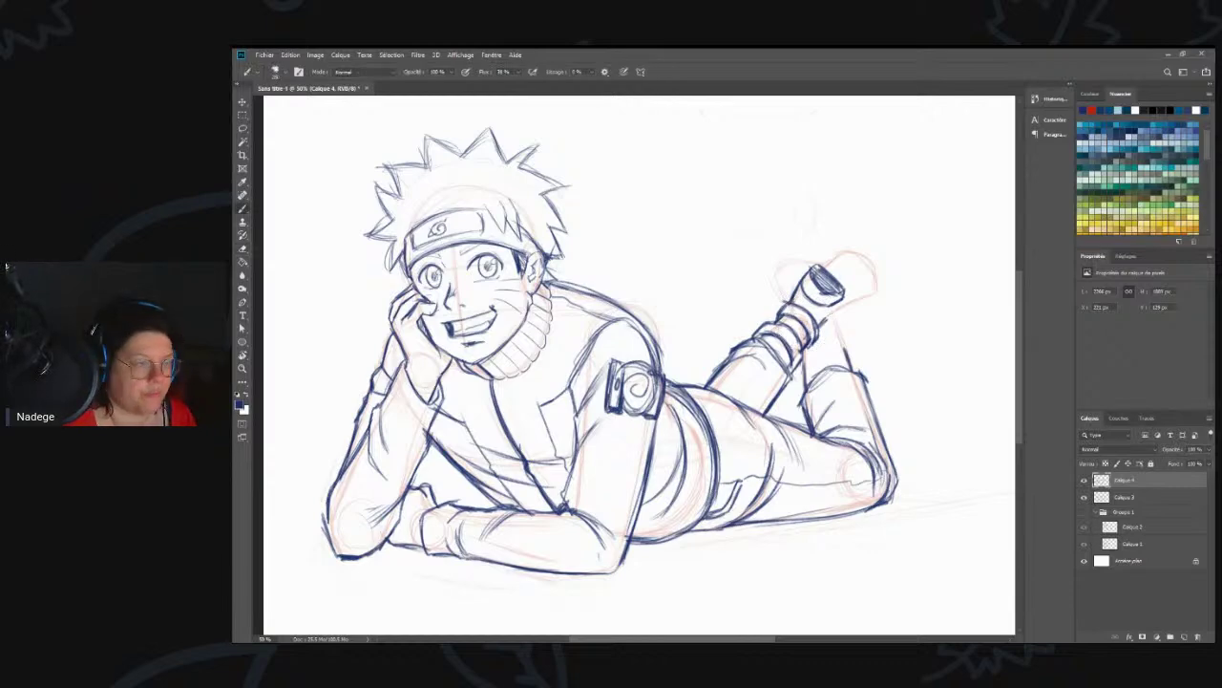
- Outline the far sandal's rounded sole, hatch its surface with light diagonal strokes and thicken its lower edge
mouse_move(840, 294)
left_mouse_down()
mouse_move(892, 280)
mouse_move(877, 250)
mouse_move(827, 268)
mouse_move(858, 247)
mouse_move(884, 250)
mouse_move(894, 282)
mouse_move(872, 250)
left_mouse_up()
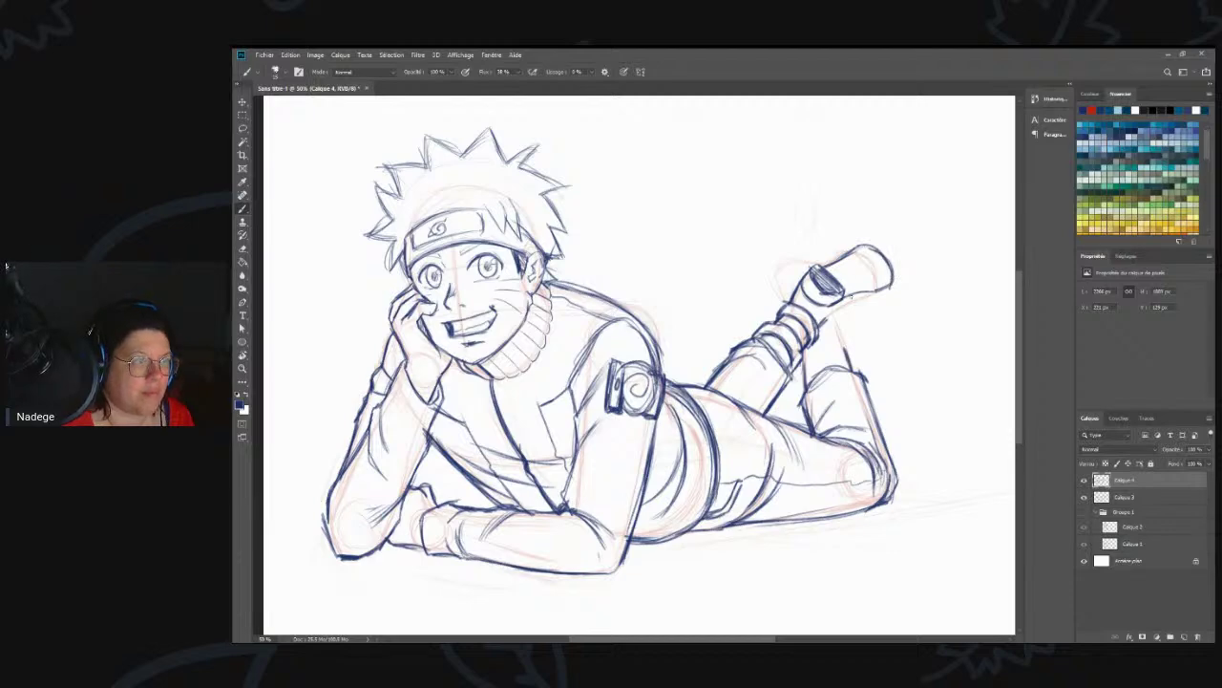
mouse_move(821, 306)
left_mouse_down()
mouse_move(894, 279)
mouse_move(857, 246)
mouse_move(839, 258)
mouse_move(852, 279)
mouse_move(864, 285)
mouse_move(886, 251)
mouse_move(896, 269)
left_mouse_up()
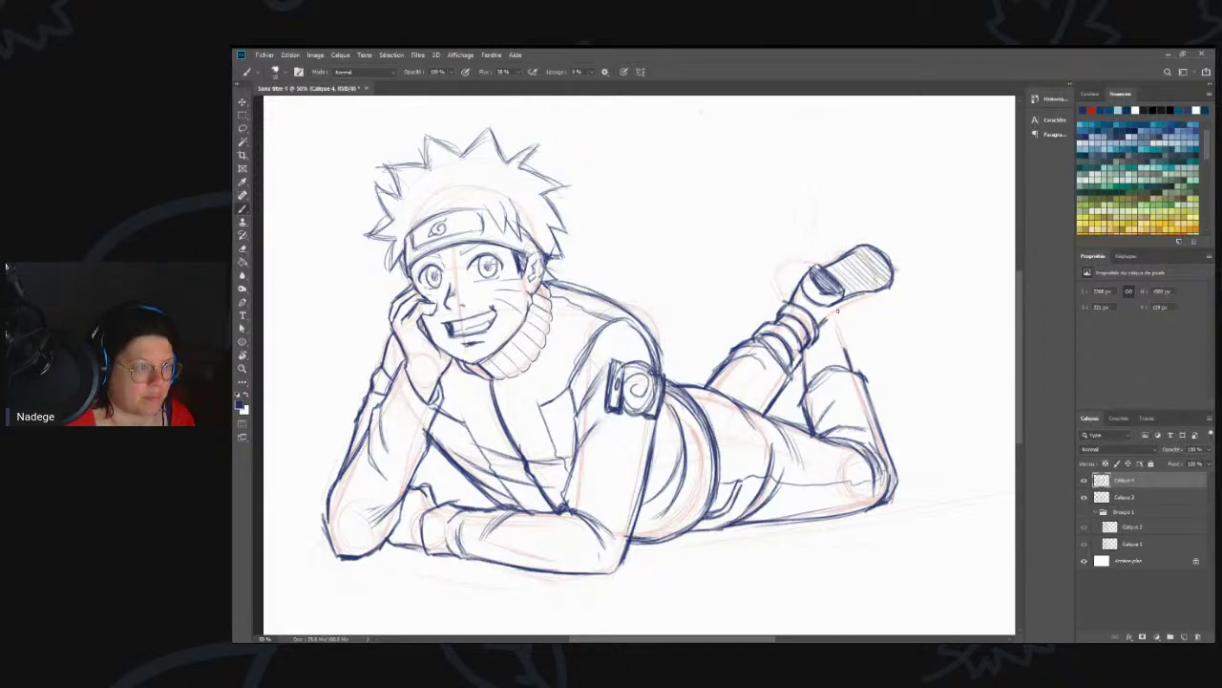
mouse_move(820, 326)
left_mouse_down()
mouse_move(878, 289)
mouse_move(869, 293)
left_mouse_up()
mouse_move(852, 299)
left_mouse_down()
mouse_move(819, 323)
mouse_move(792, 304)
left_mouse_up()
- Draw the near ankle's sides and curved wrapping bands between its trouser hem and the sandal sole
mouse_move(828, 269)
left_mouse_down()
mouse_move(859, 247)
mouse_move(890, 256)
mouse_move(892, 283)
mouse_move(826, 306)
mouse_move(848, 353)
left_mouse_up()
left_click_drag(834, 342, 798, 372)
mouse_move(808, 353)
left_mouse_down()
mouse_move(832, 340)
mouse_move(846, 349)
mouse_move(845, 334)
left_mouse_up()
mouse_move(848, 344)
left_mouse_down()
mouse_move(845, 331)
mouse_move(817, 332)
mouse_move(834, 317)
left_mouse_up()
left_click_drag(837, 325, 834, 315)
mouse_move(839, 326)
left_mouse_down()
mouse_move(843, 313)
mouse_move(805, 373)
left_mouse_up()
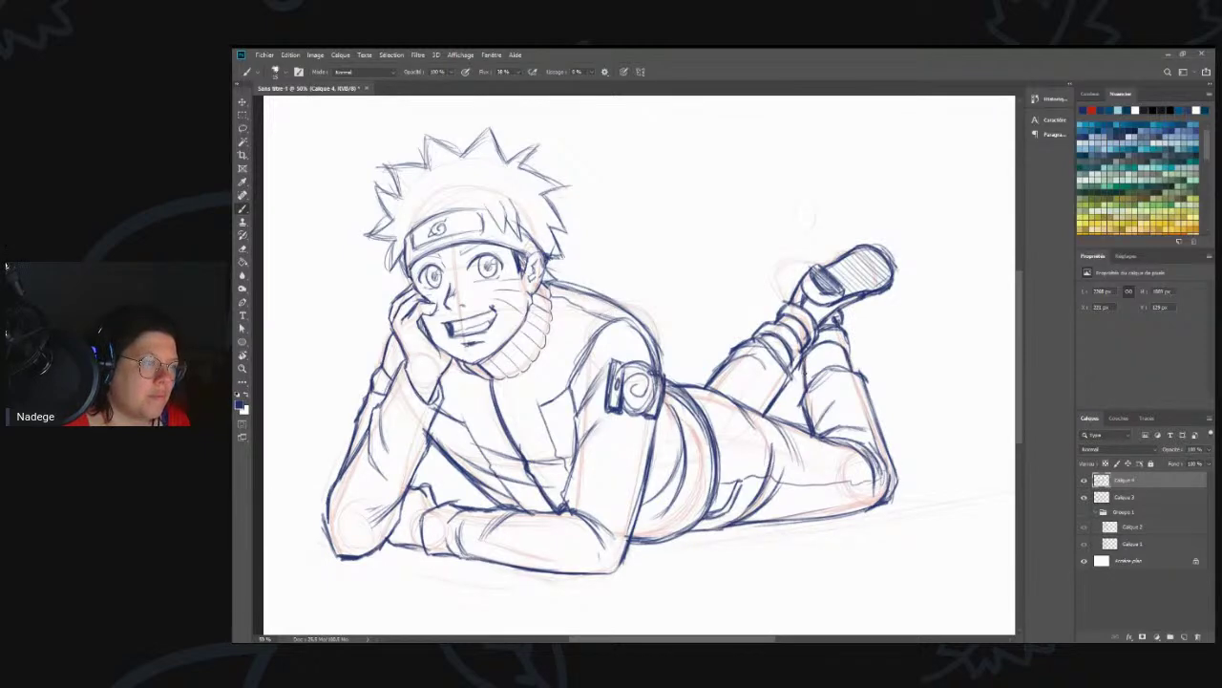
- Draw the rounded foot shape beside the heel, connect it to the sole and darken the far calf's inner edge
mouse_move(783, 303)
left_mouse_down()
mouse_move(776, 258)
mouse_move(777, 279)
mouse_move(804, 267)
mouse_move(784, 293)
left_mouse_up()
left_click_drag(803, 264, 783, 293)
mouse_move(800, 266)
left_mouse_down()
mouse_move(844, 254)
mouse_move(825, 263)
left_mouse_up()
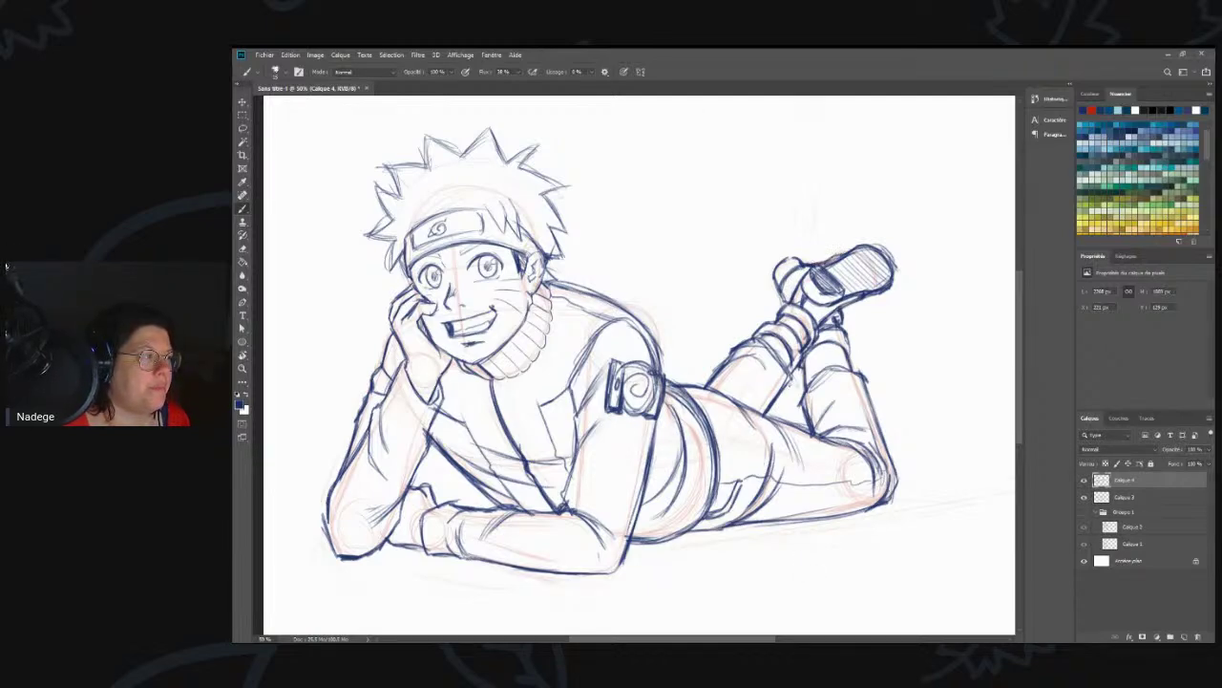
left_click_drag(791, 383, 773, 408)
key("z")
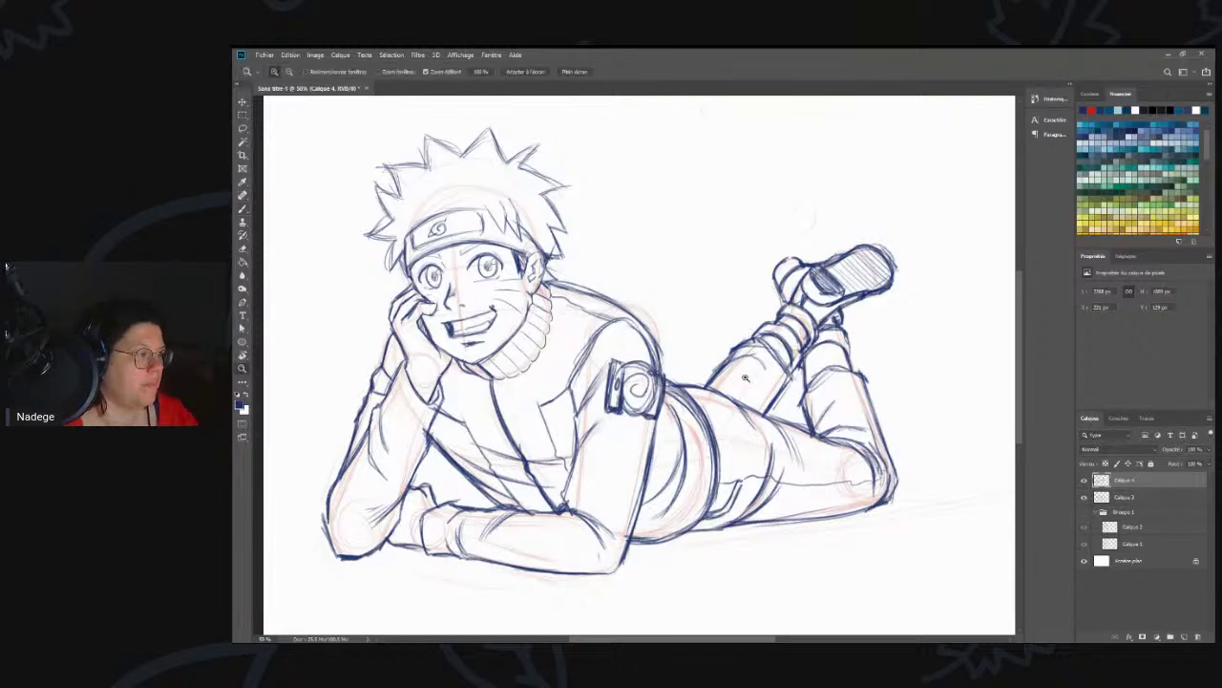
left_click(745, 383, "alt")
left_click_drag(705, 385, 771, 391)
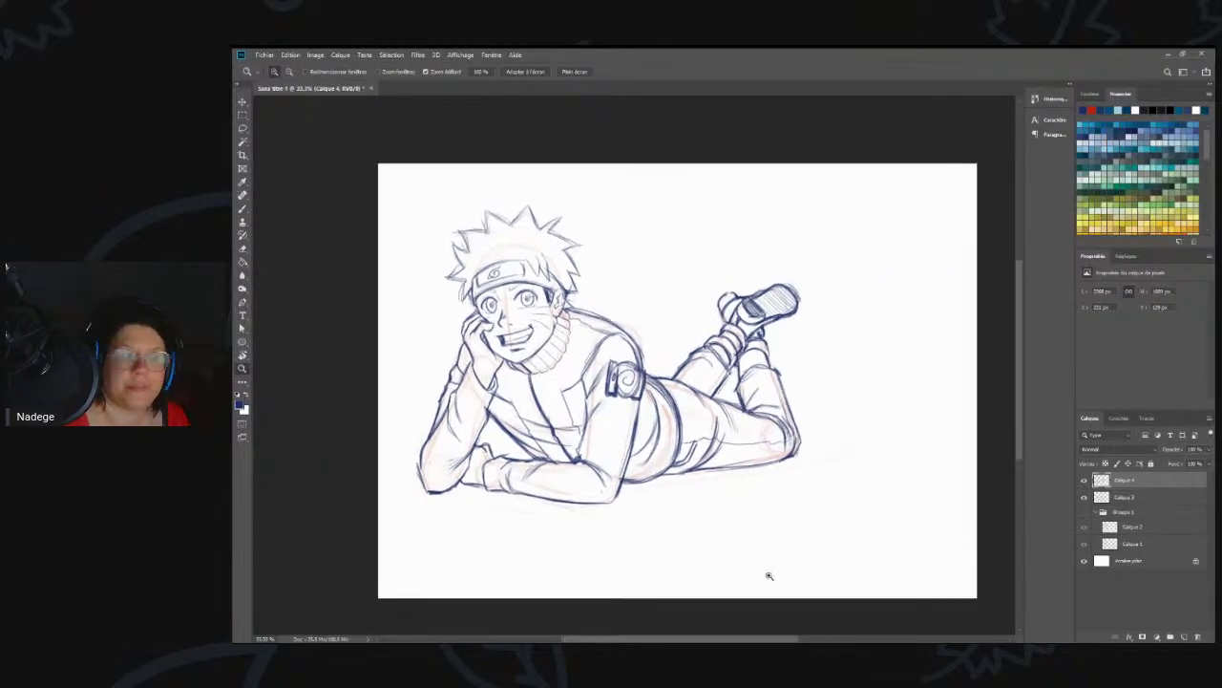